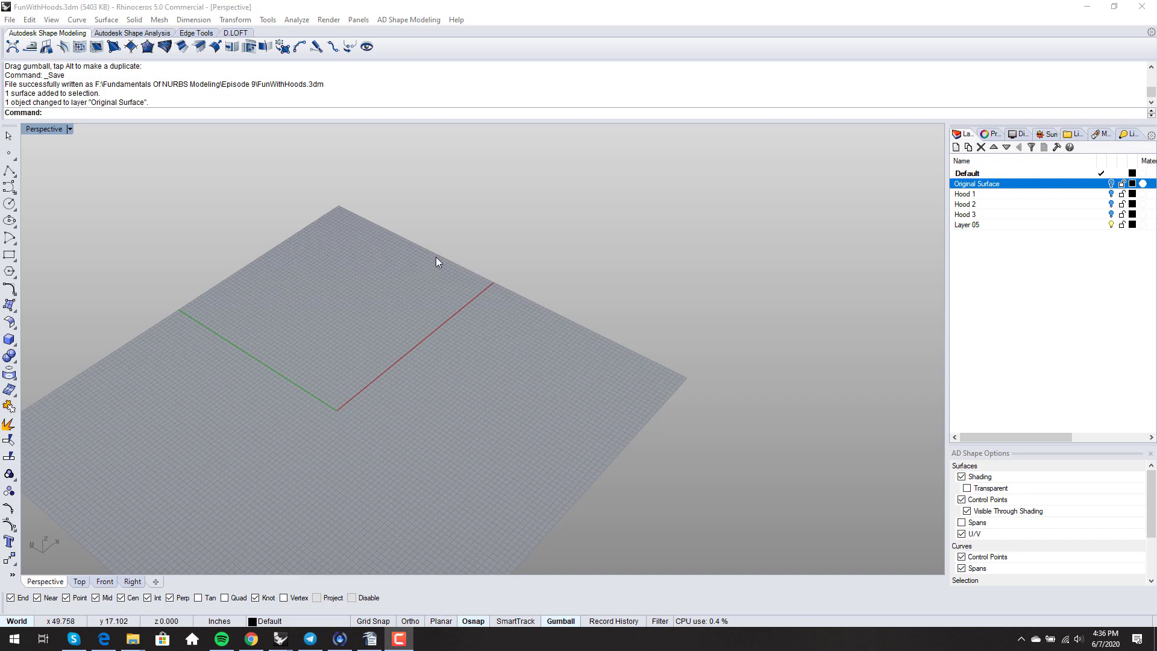
# - Create a corner-to-corner plane surface with its first corner at 0,0
pyautogui.click(106, 19)
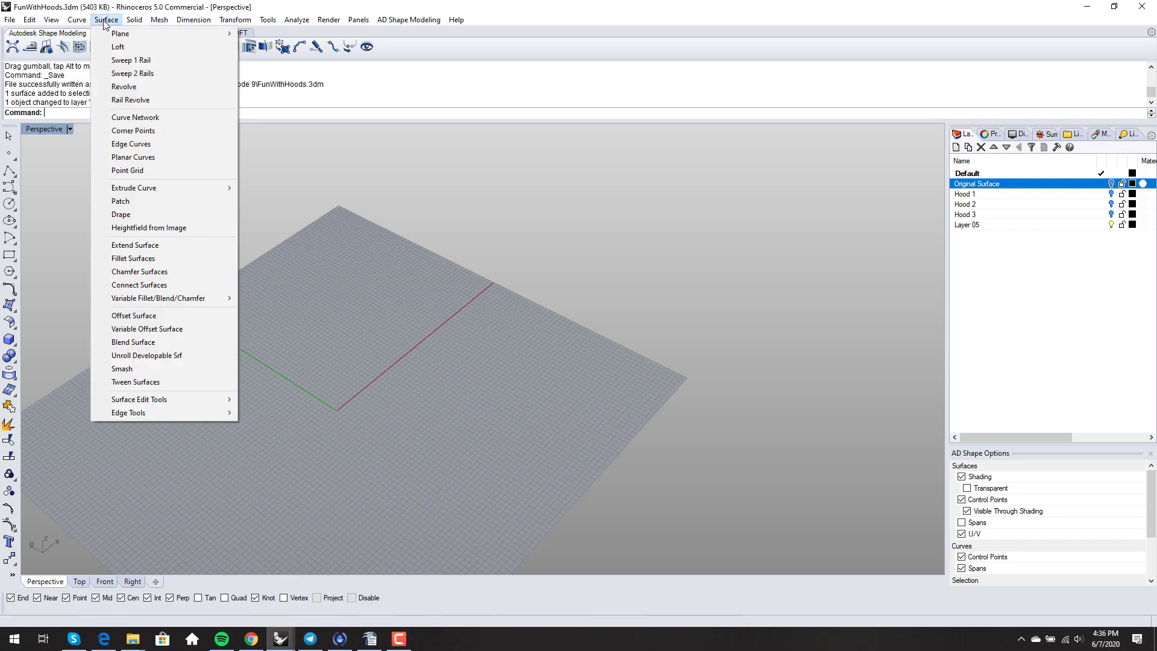
pyautogui.moveTo(192, 34)
pyautogui.click(260, 33)
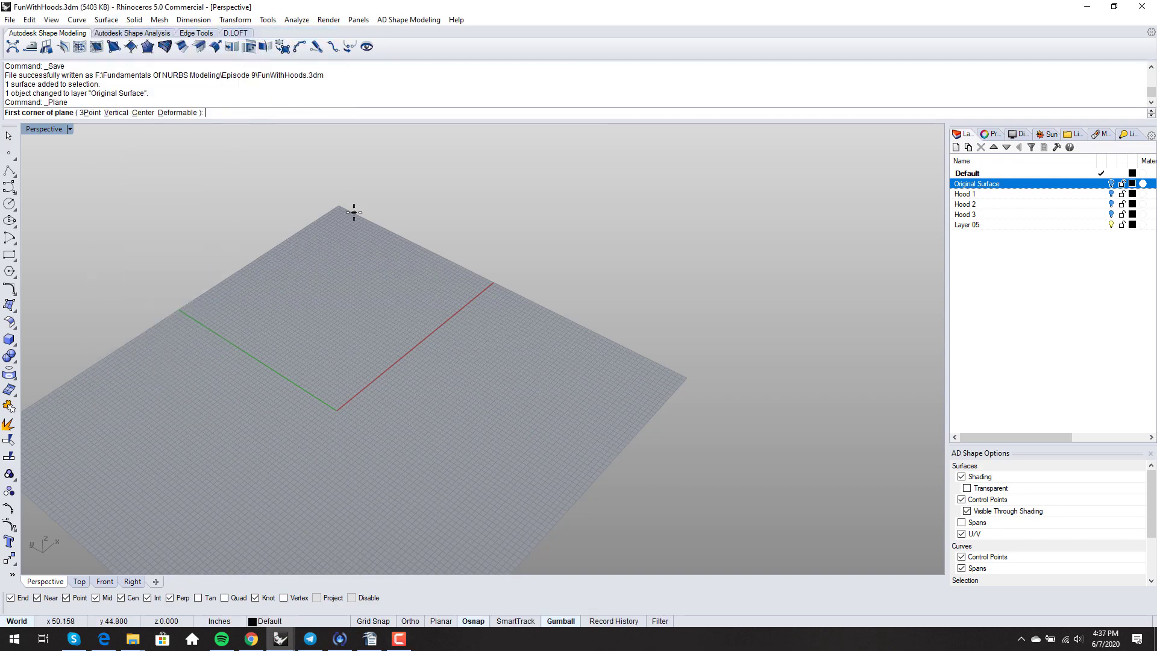
pyautogui.write('0,0')
pyautogui.press('Return')
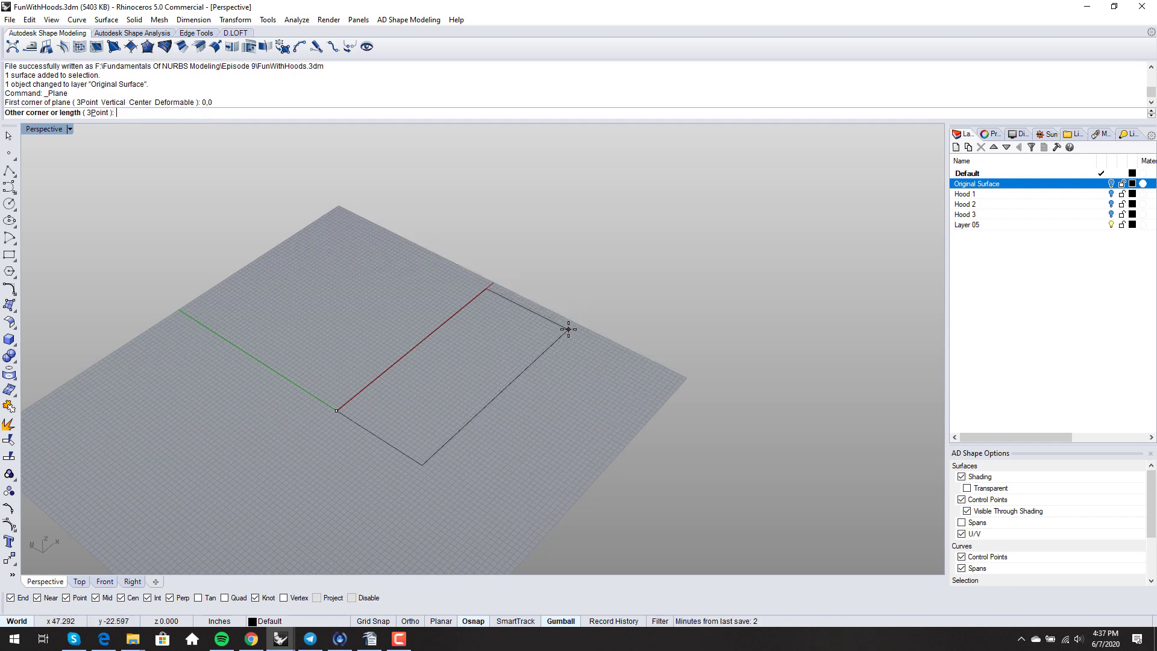
pyautogui.click(570, 326)
pyautogui.moveTo(527, 400); pyautogui.dragTo(532, 391, button='right')
# - Turn on the new plane's control points
pyautogui.click(498, 391)
pyautogui.scroll(5, 526, 377)
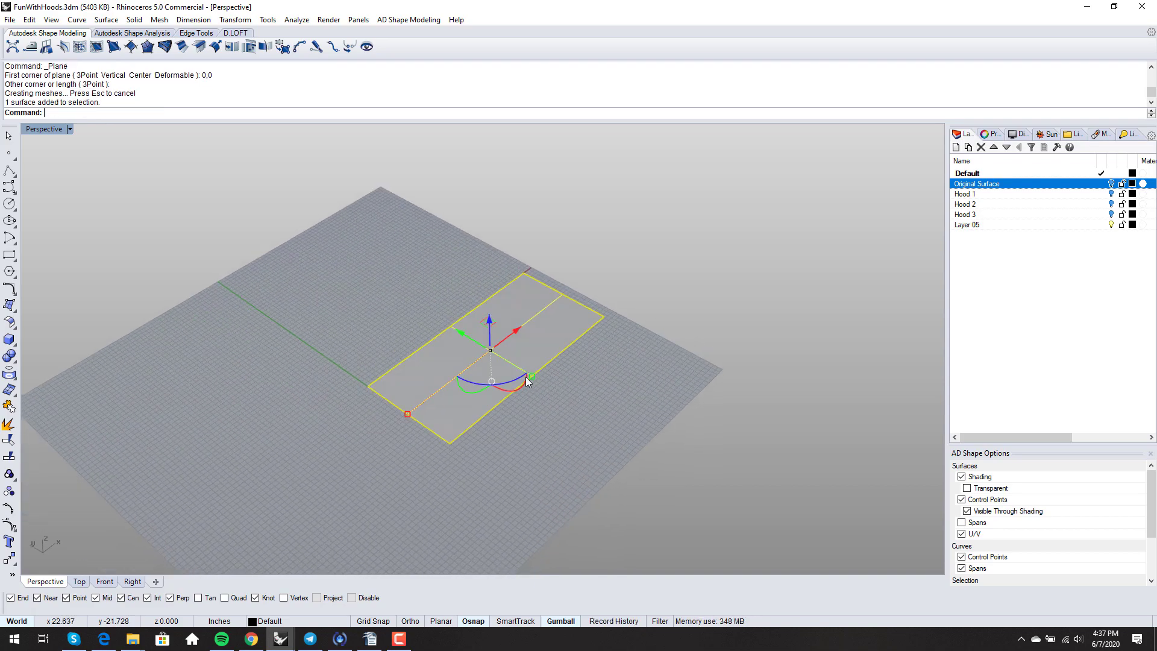
pyautogui.press('F10')
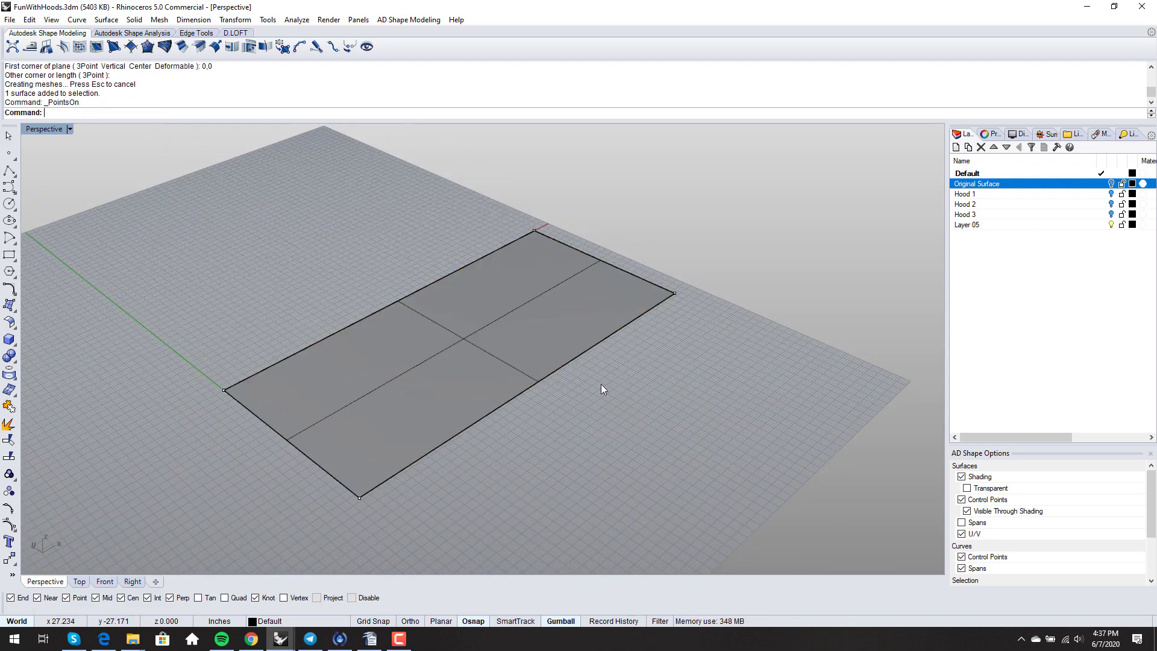
pyautogui.moveTo(602, 387)
pyautogui.mouseDown(button='right')
pyautogui.moveTo(581, 388)
pyautogui.moveTo(598, 405)
pyautogui.moveTo(565, 428)
pyautogui.moveTo(631, 388)
pyautogui.moveTo(624, 402)
pyautogui.moveTo(638, 371)
pyautogui.moveTo(627, 381)
pyautogui.mouseUp(button='right')
# - Use ChangeDegree to make the plane degree 2 in both U and V
pyautogui.write('ChangeDegree')
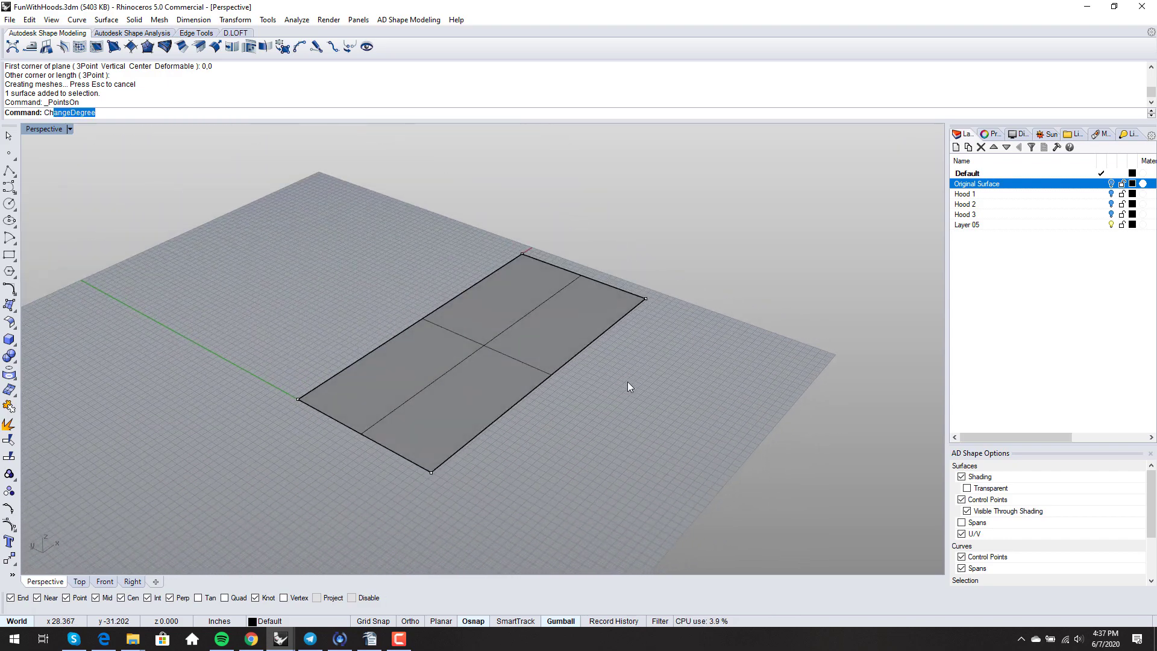
pyautogui.press('Return')
pyautogui.click(490, 345)
pyautogui.press('Return')
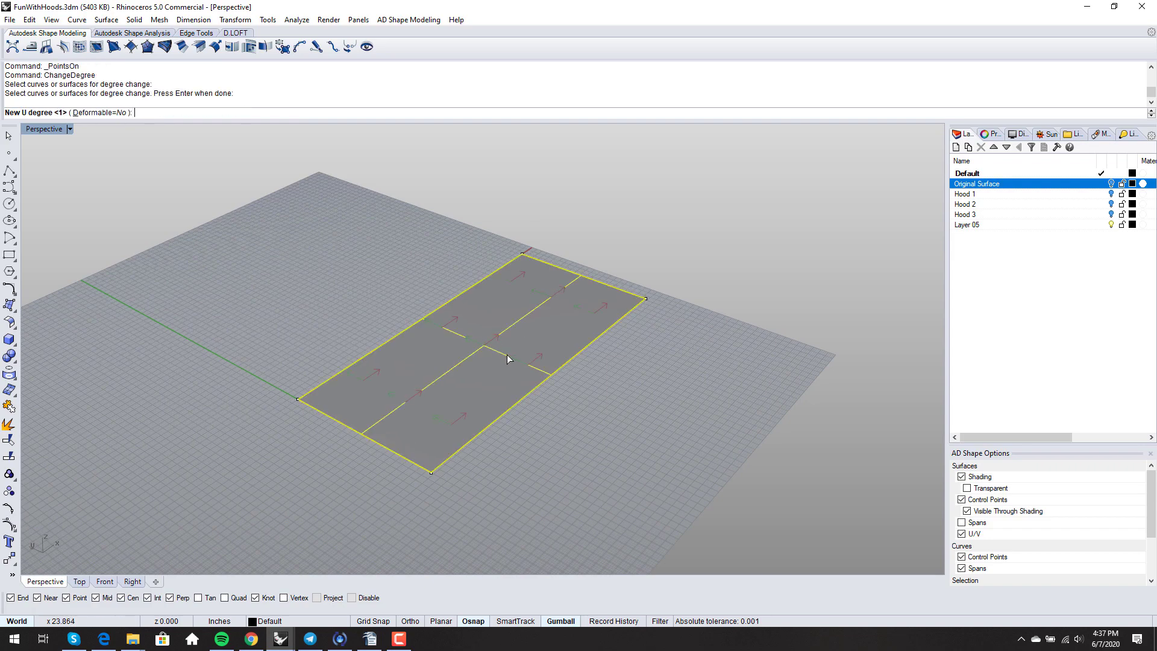
pyautogui.write('2')
pyautogui.press('Return')
pyautogui.write('2')
pyautogui.press('Return')
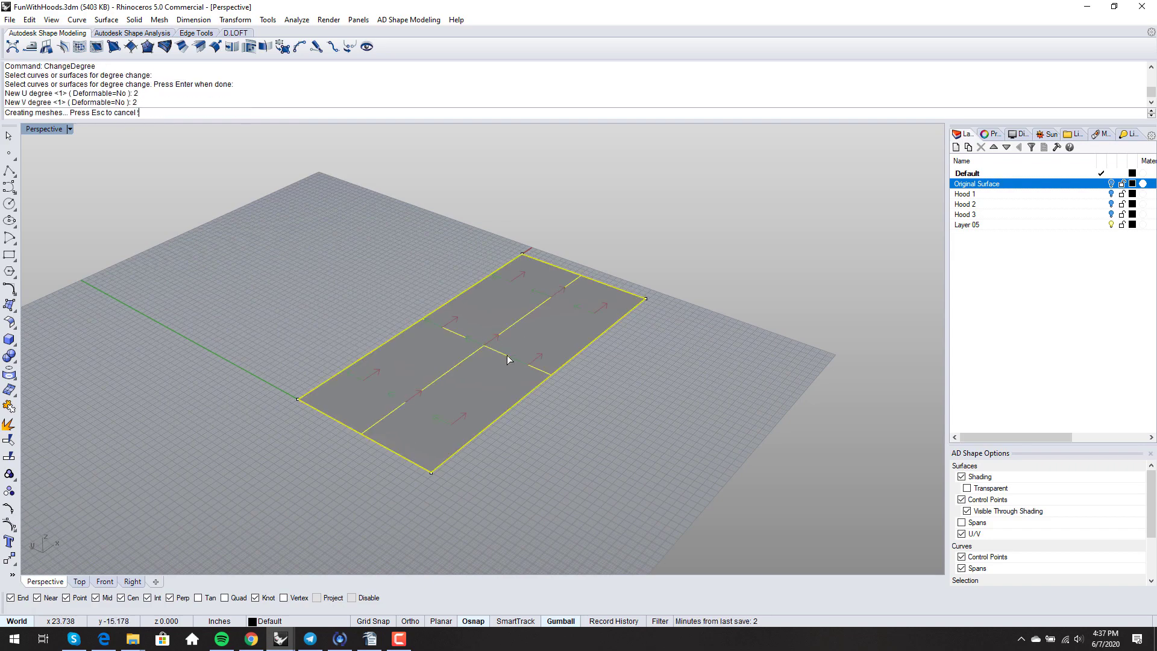
# - Bow the plane's two end edges by shifting their corner control points sideways
pyautogui.moveTo(505, 395); pyautogui.dragTo(434, 468, button='right')
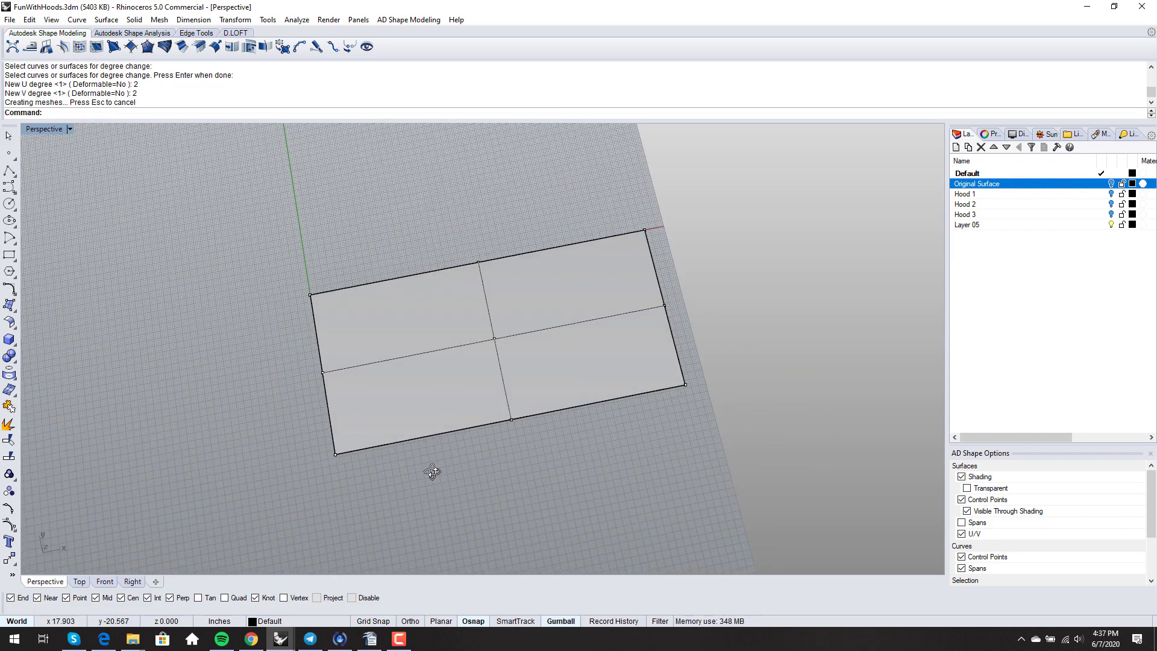
pyautogui.click(333, 454)
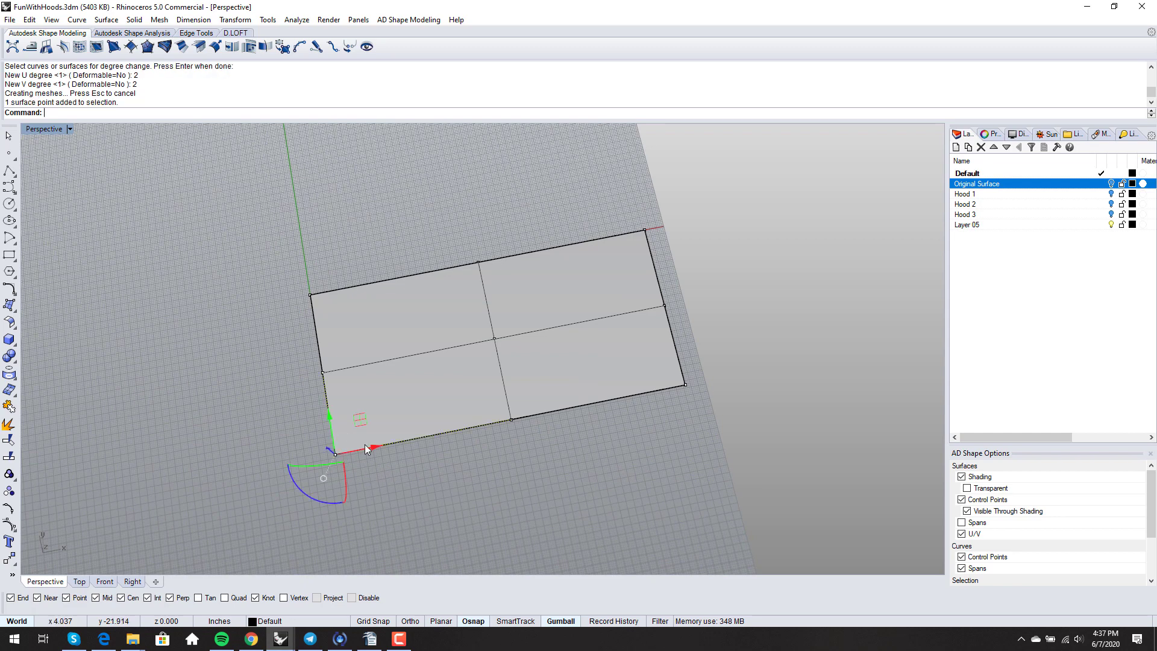
pyautogui.click(335, 452)
pyautogui.moveTo(356, 453); pyautogui.dragTo(392, 452)
pyautogui.click(401, 475)
pyautogui.moveTo(400, 475); pyautogui.dragTo(408, 480, button='right')
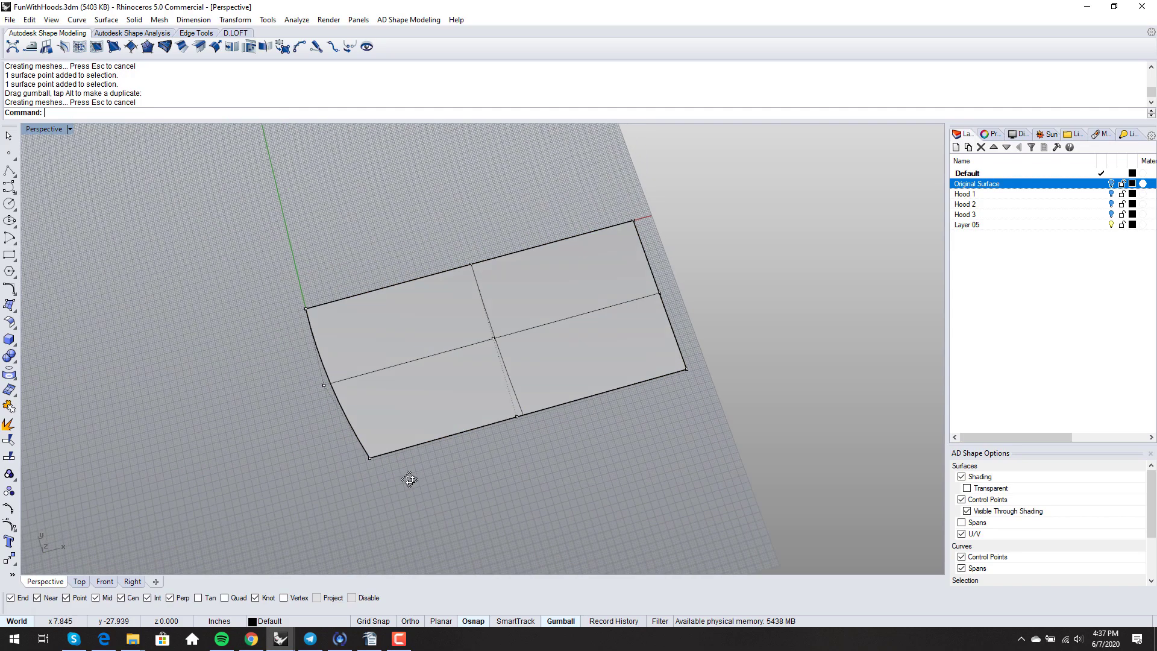
pyautogui.click(689, 371)
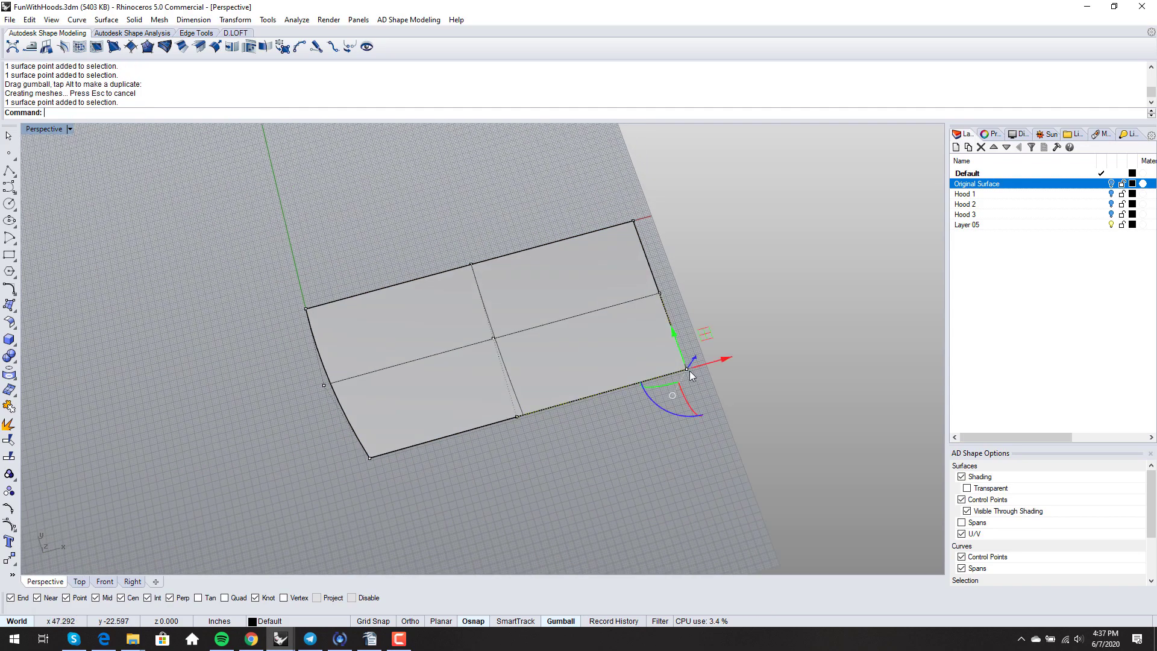
pyautogui.keyDown('shift'); pyautogui.click(517, 416); pyautogui.keyUp('shift')
pyautogui.moveTo(643, 380); pyautogui.dragTo(678, 381)
pyautogui.press('Escape')
# - Move two bottom control points left to pull the lower corner inward
pyautogui.moveTo(542, 467); pyautogui.dragTo(633, 432, button='right')
pyautogui.moveTo(544, 432); pyautogui.dragTo(564, 403, button='right')
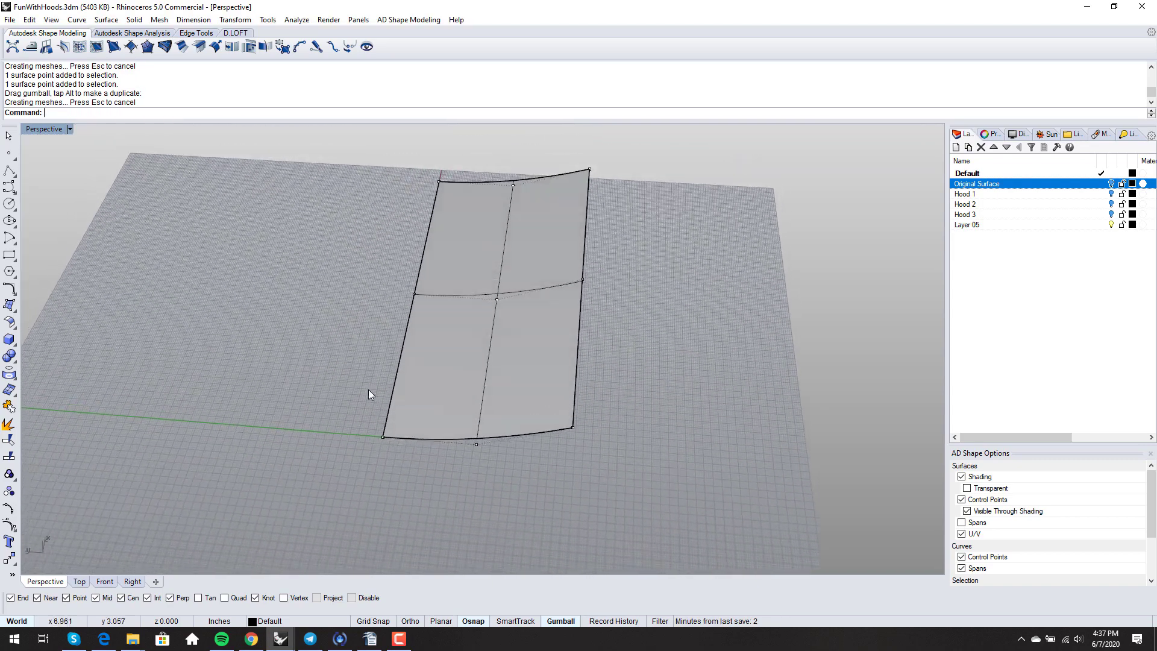
pyautogui.moveTo(371, 387); pyautogui.dragTo(595, 473)
pyautogui.moveTo(512, 460)
pyautogui.mouseDown(button='right')
pyautogui.moveTo(517, 481)
pyautogui.moveTo(566, 489)
pyautogui.moveTo(523, 467)
pyautogui.mouseUp(button='right')
pyautogui.press('Escape')
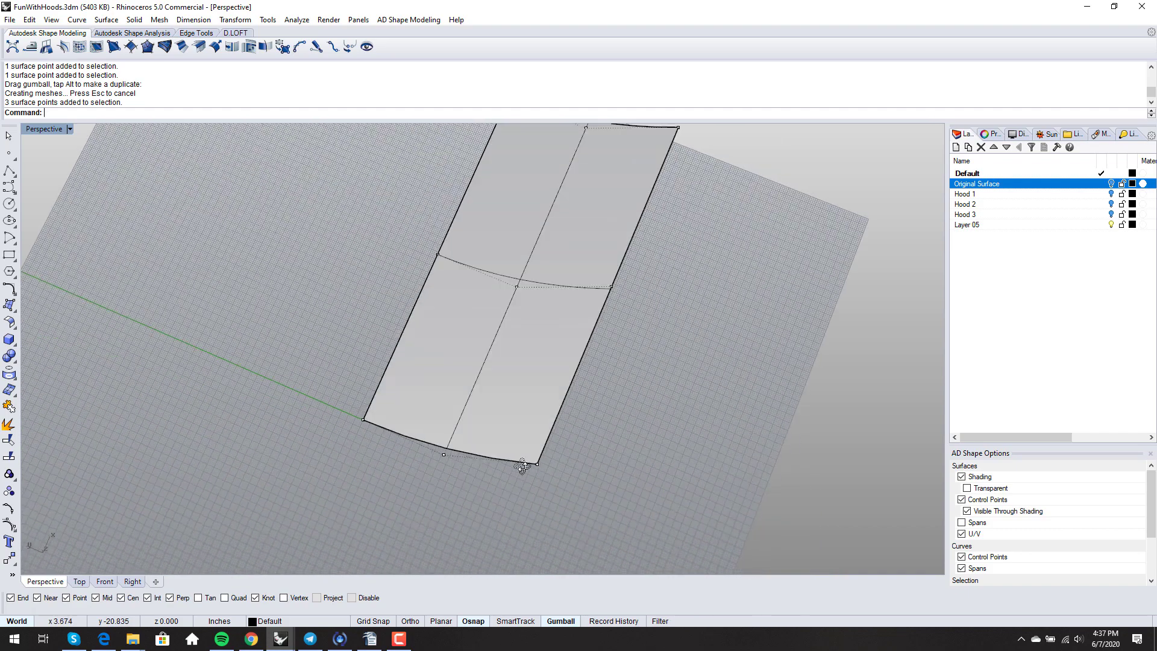
pyautogui.moveTo(425, 438); pyautogui.dragTo(581, 490)
pyautogui.moveTo(530, 473); pyautogui.dragTo(515, 453, button='right')
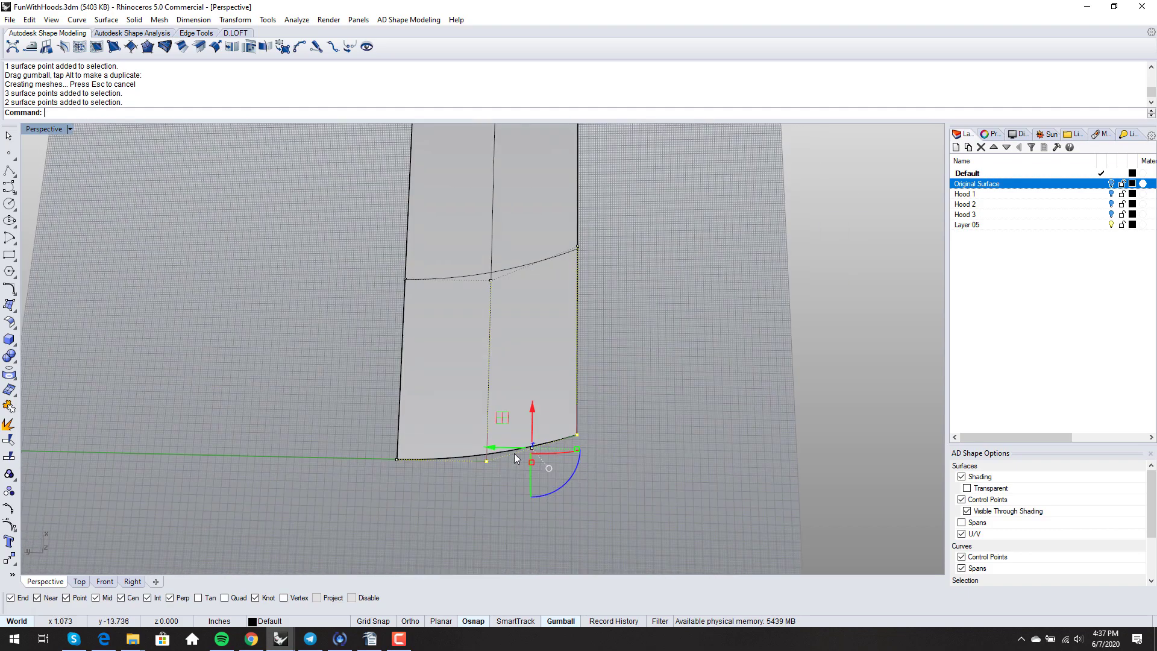
pyautogui.moveTo(500, 452); pyautogui.dragTo(475, 451)
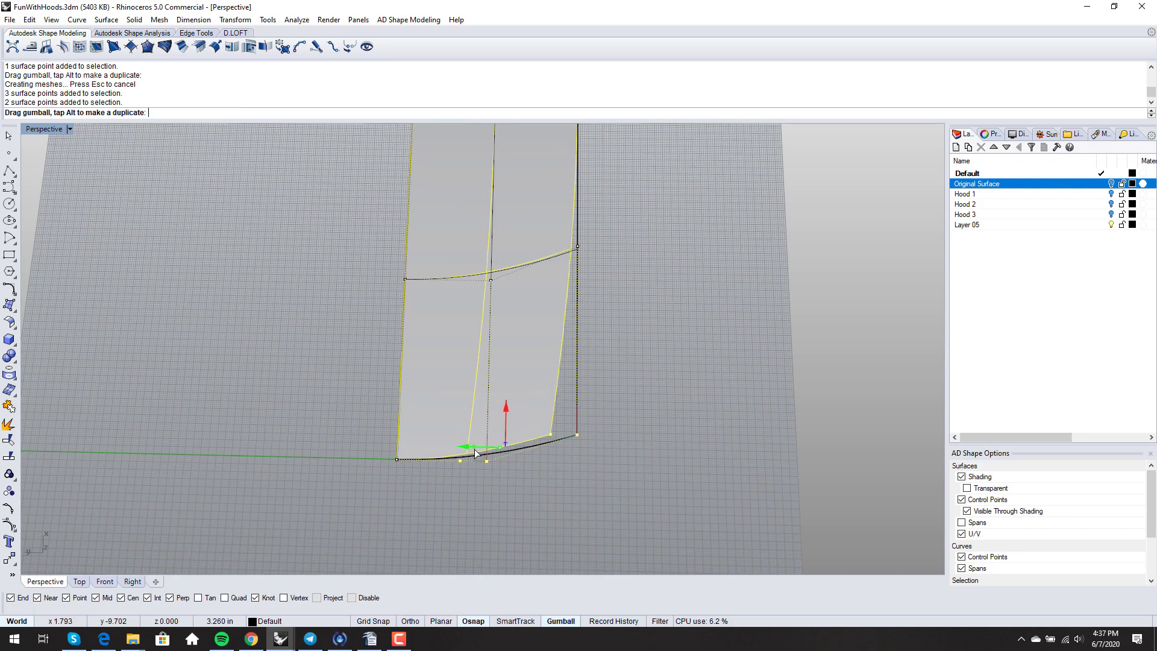
pyautogui.press('Escape')
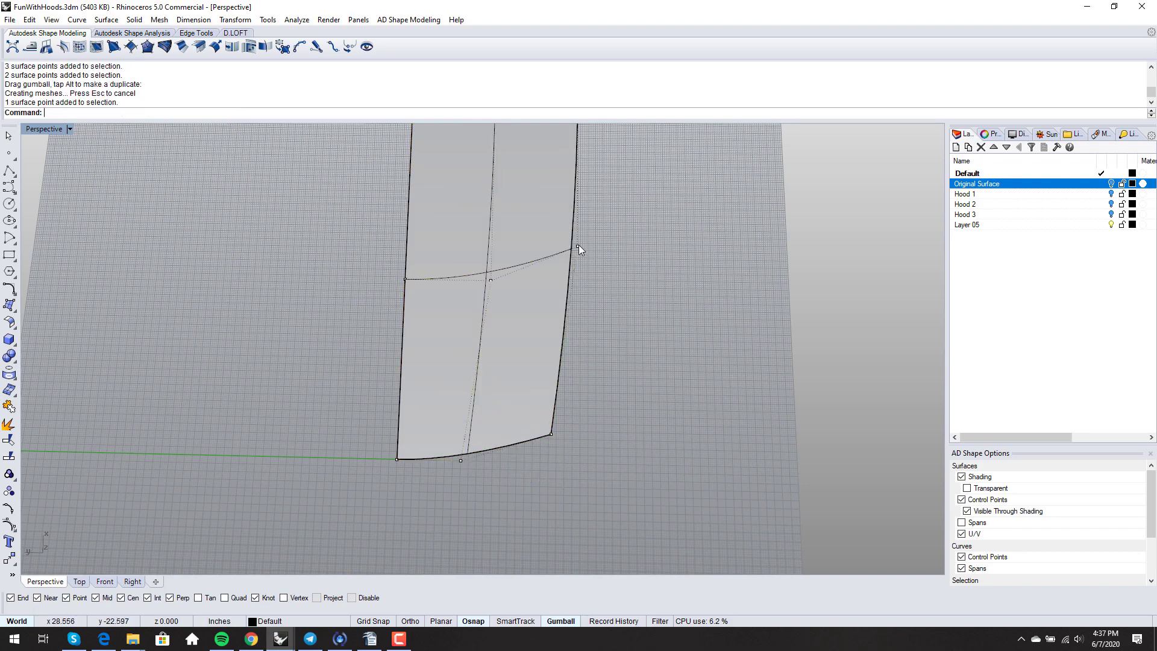
pyautogui.click(578, 246)
pyautogui.moveTo(579, 244); pyautogui.dragTo(413, 278, button='right')
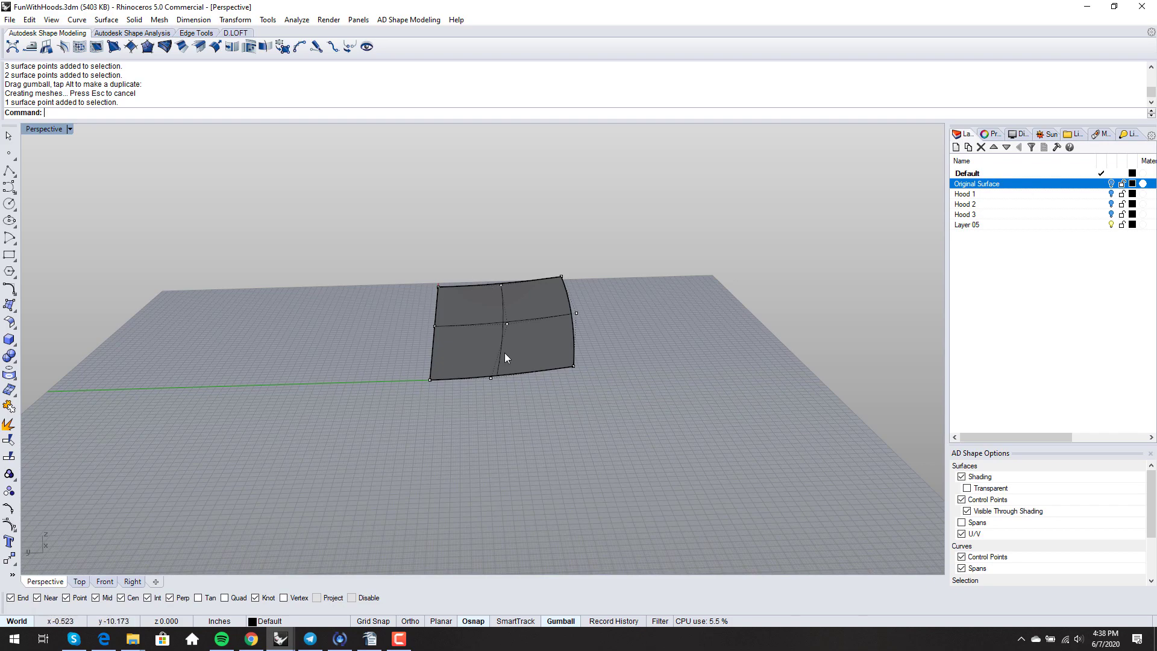
# - Raise six control points across the surface to arch it upward
pyautogui.moveTo(403, 259); pyautogui.dragTo(520, 420)
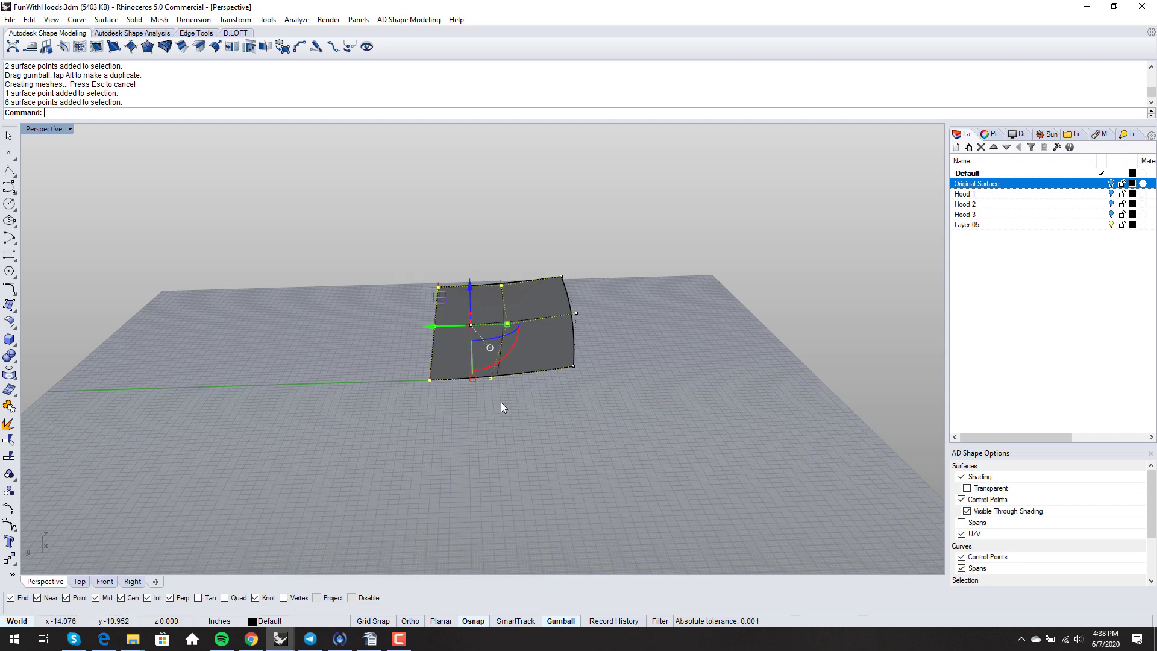
pyautogui.scroll(5, 495, 364)
pyautogui.moveTo(494, 364); pyautogui.dragTo(507, 319, button='right')
pyautogui.moveTo(513, 281); pyautogui.dragTo(504, 254)
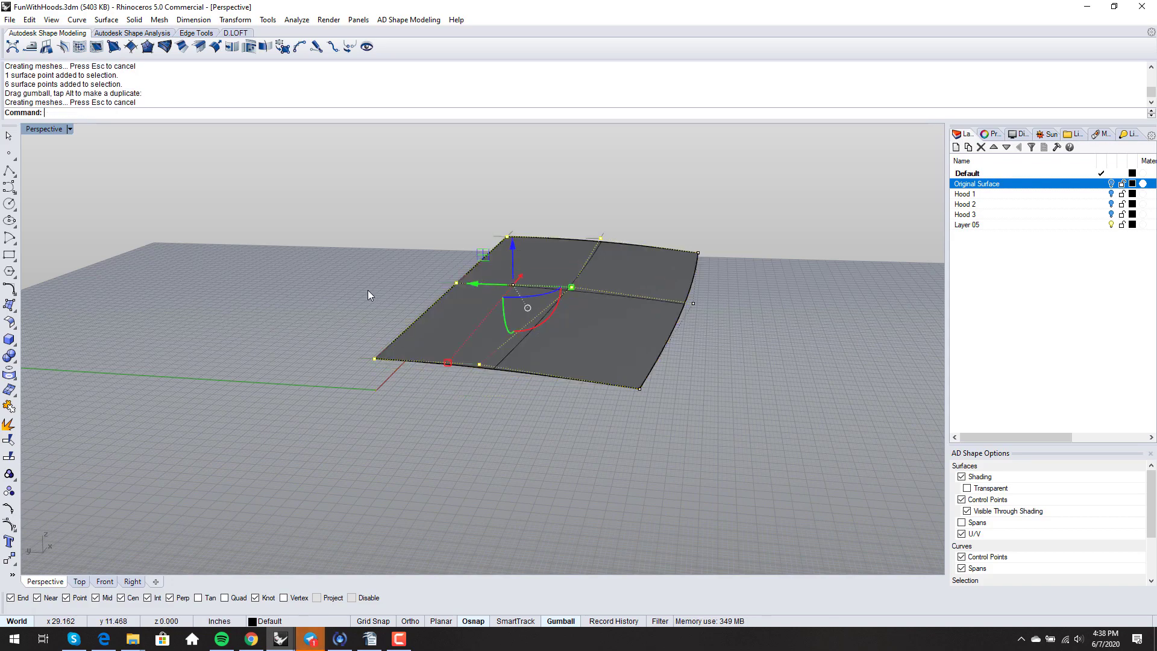
pyautogui.click(368, 290)
pyautogui.moveTo(378, 367); pyautogui.dragTo(449, 373, button='right')
pyautogui.scroll(4, 449, 373)
# - Nudge the bottom-middle control point sideways
pyautogui.click(471, 373)
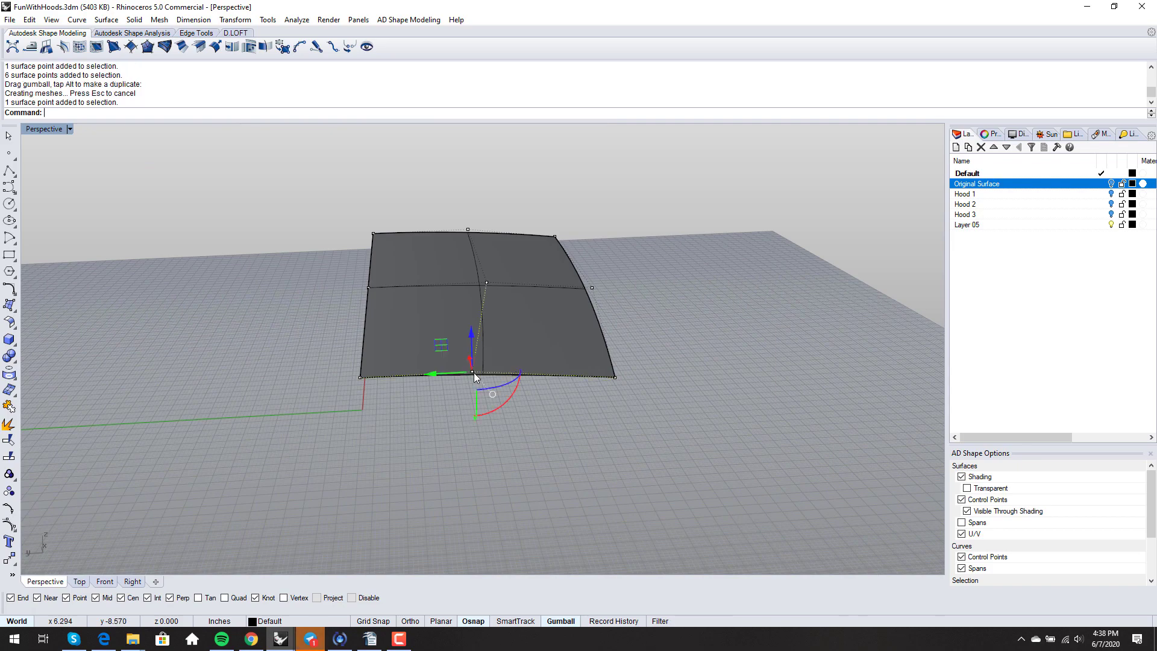
pyautogui.moveTo(449, 372); pyautogui.dragTo(468, 381)
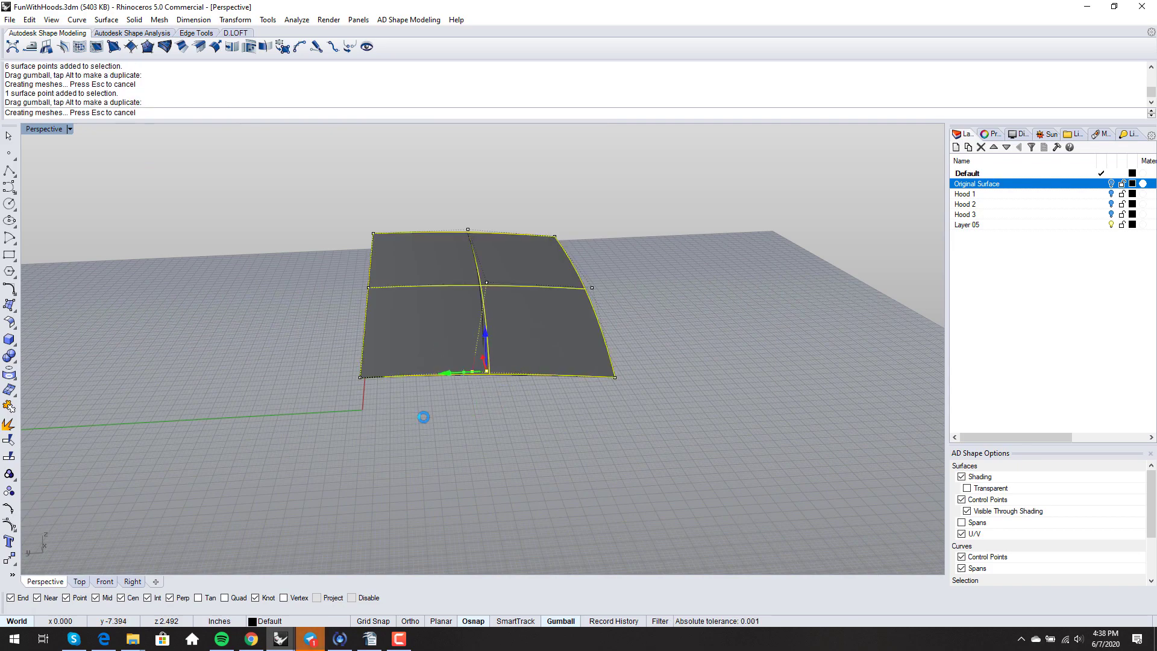
pyautogui.click(424, 416)
pyautogui.scroll(-4, 425, 415)
pyautogui.moveTo(424, 416); pyautogui.dragTo(463, 402, button='right')
pyautogui.scroll(3, 462, 403)
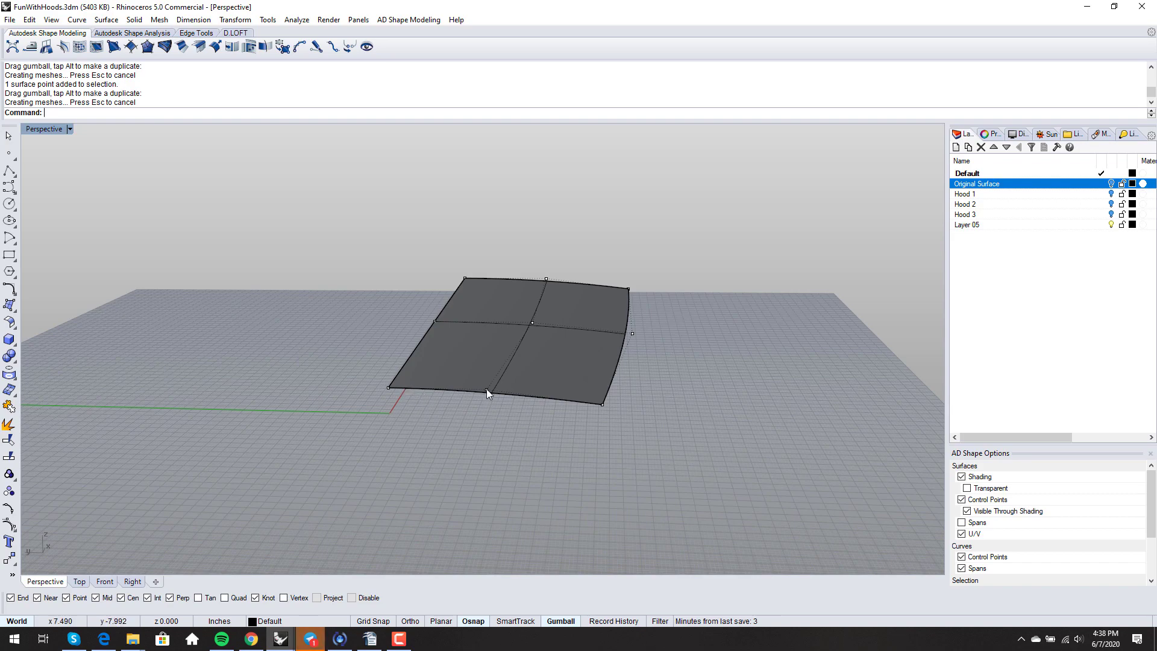
pyautogui.click(486, 389)
pyautogui.click(398, 422)
pyautogui.click(388, 388)
pyautogui.scroll(-3, 390, 390)
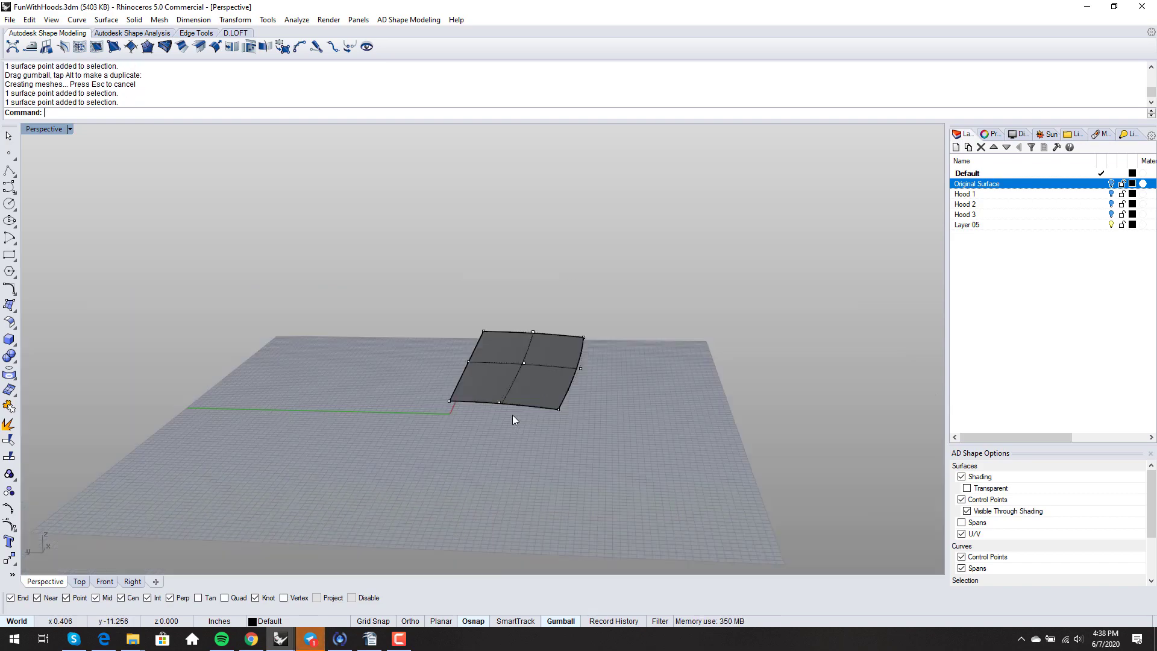
pyautogui.moveTo(513, 415); pyautogui.dragTo(445, 330, button='right')
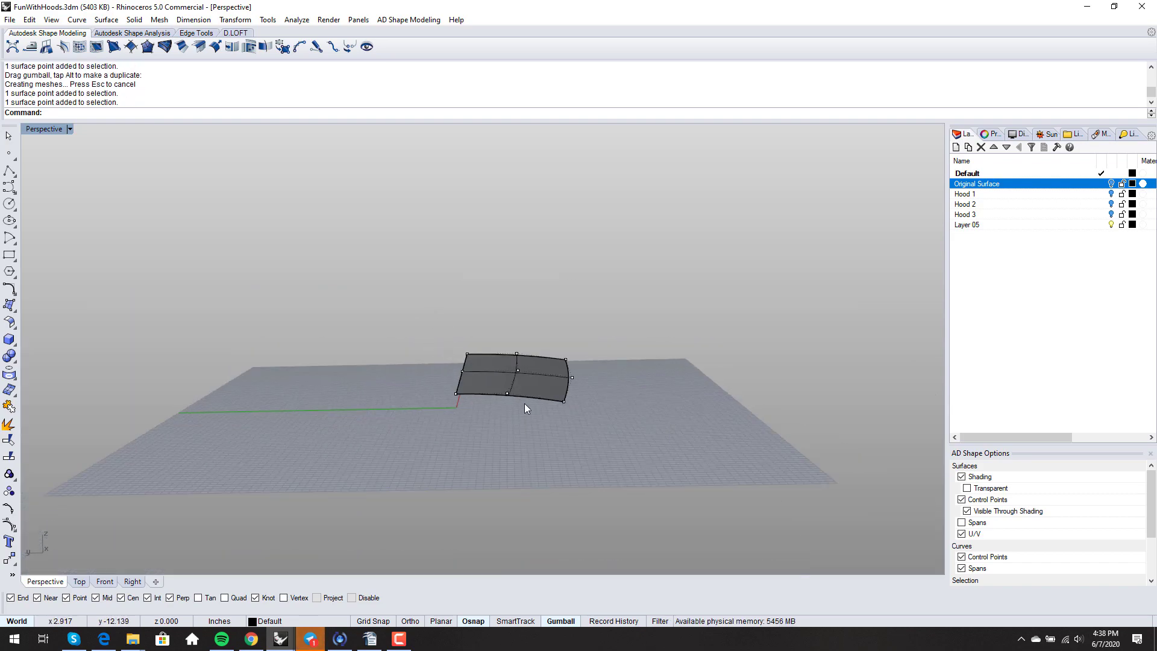
# - Lift the six left-side control points about 0.758 in
pyautogui.moveTo(419, 320); pyautogui.dragTo(536, 421)
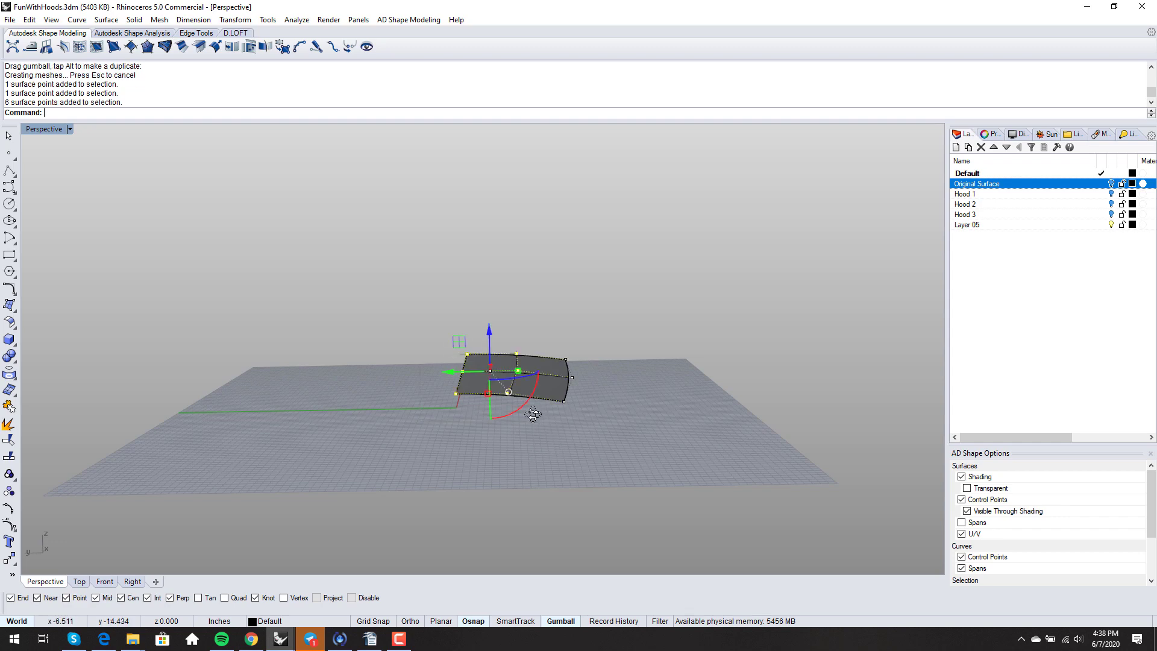
pyautogui.scroll(3, 533, 415)
pyautogui.moveTo(498, 334); pyautogui.dragTo(502, 322)
pyautogui.click(574, 294)
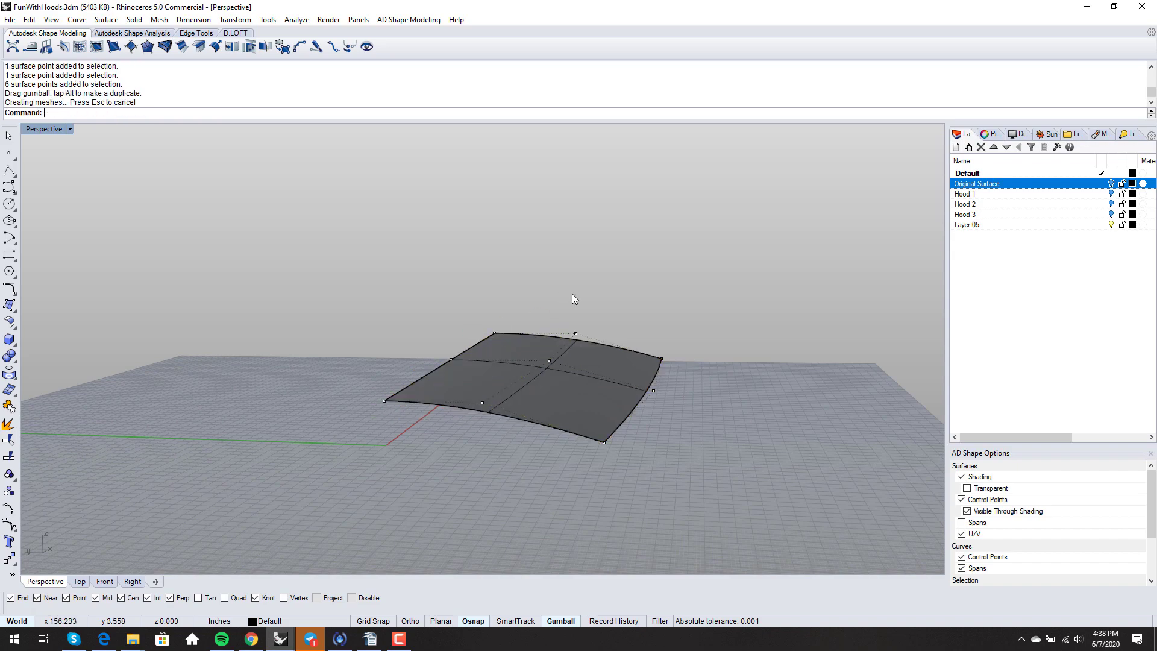
pyautogui.moveTo(573, 296); pyautogui.dragTo(565, 324, button='right')
pyautogui.middleClick(541, 314)
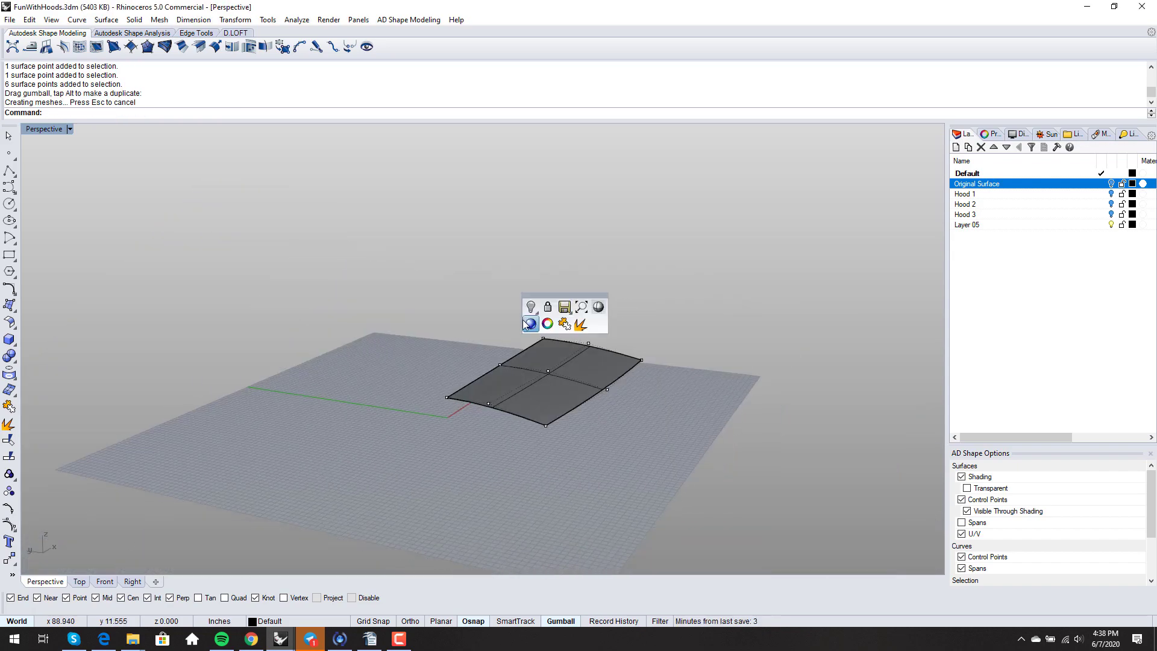
# - Switch to rendered display and mirror the surface across the X axis
pyautogui.click(526, 324)
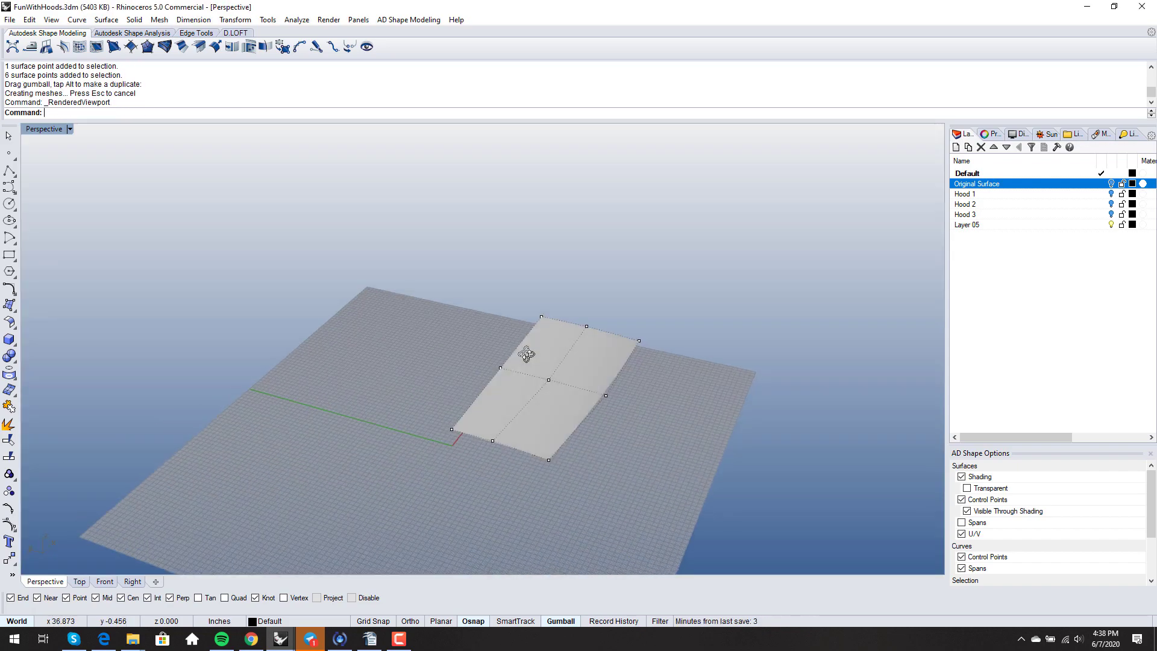
pyautogui.press('Escape')
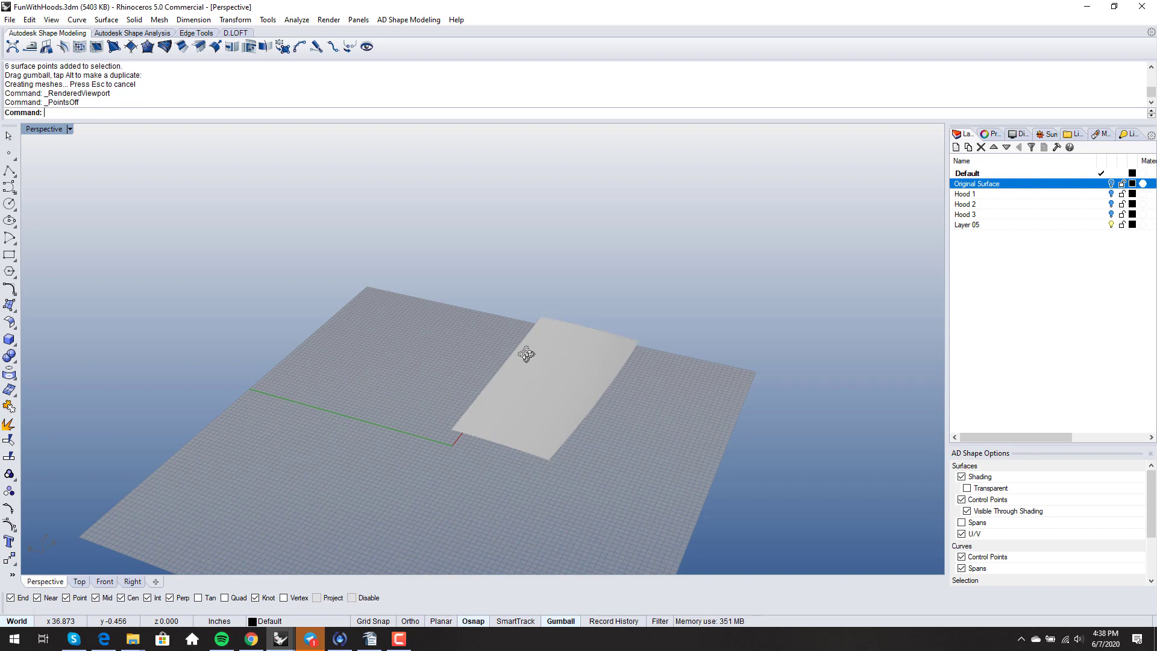
pyautogui.write('Mirror')
pyautogui.press('Return')
pyautogui.click(540, 378)
pyautogui.press('Return')
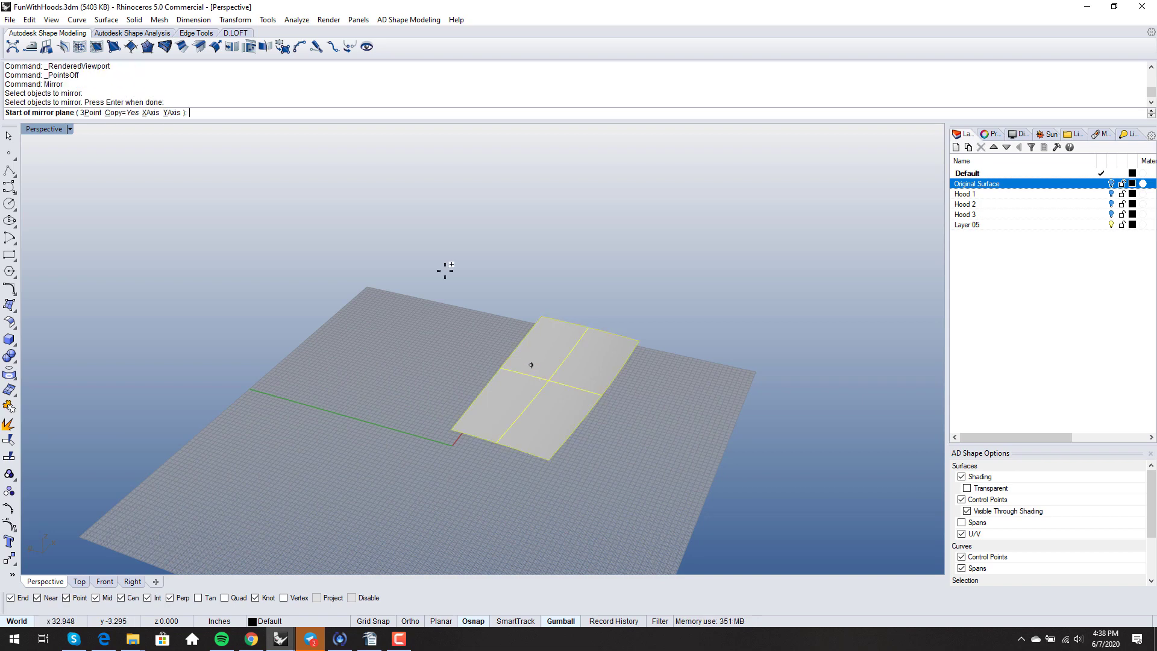
pyautogui.click(147, 113)
# - Select both halves and open the Global Matching Analysis
pyautogui.moveTo(321, 319); pyautogui.dragTo(528, 416, button='right')
pyautogui.click(471, 405)
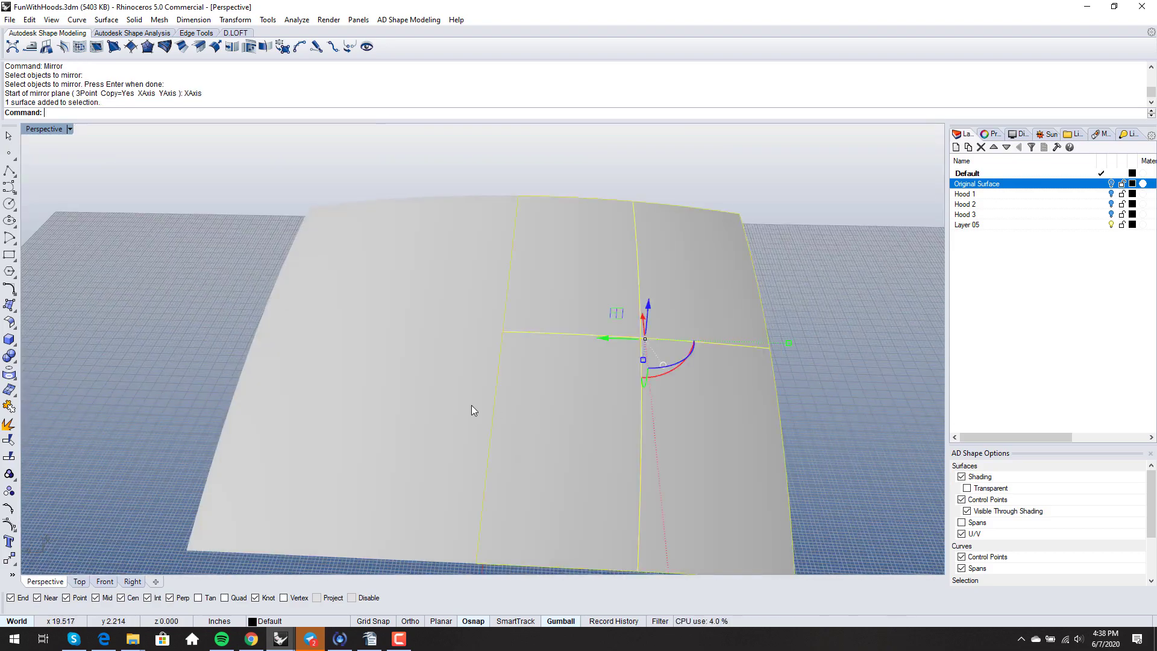
pyautogui.click(455, 403)
pyautogui.press('Return')
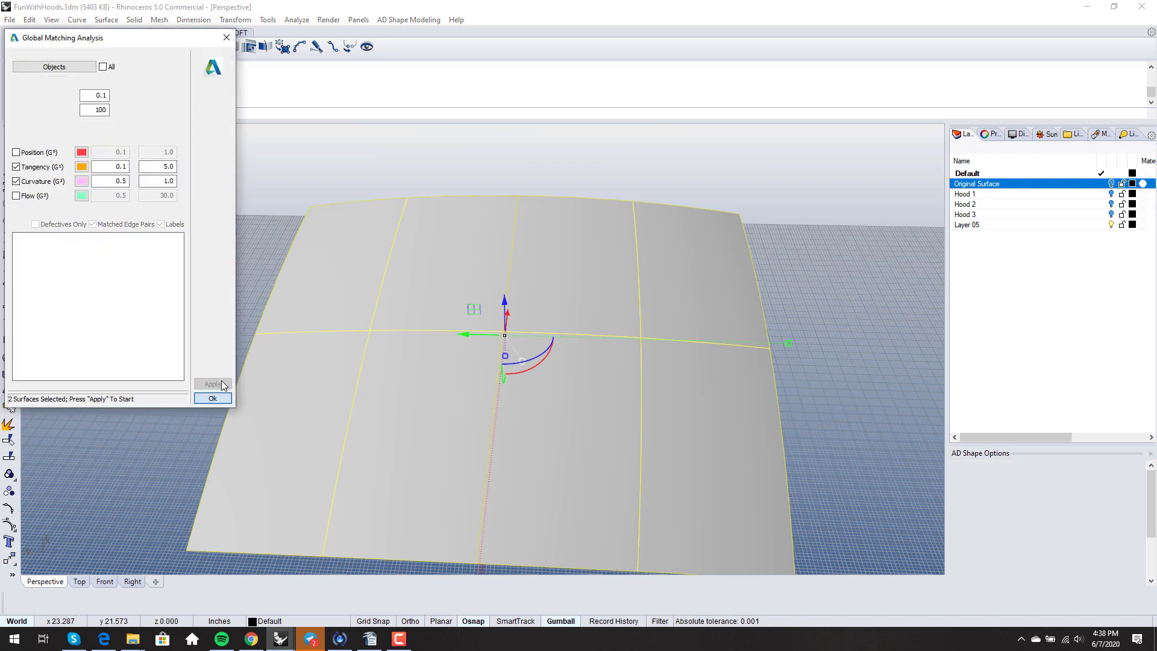
# - Apply the seam check, confirm 0 defects on the shared edge, and close it
pyautogui.click(218, 385)
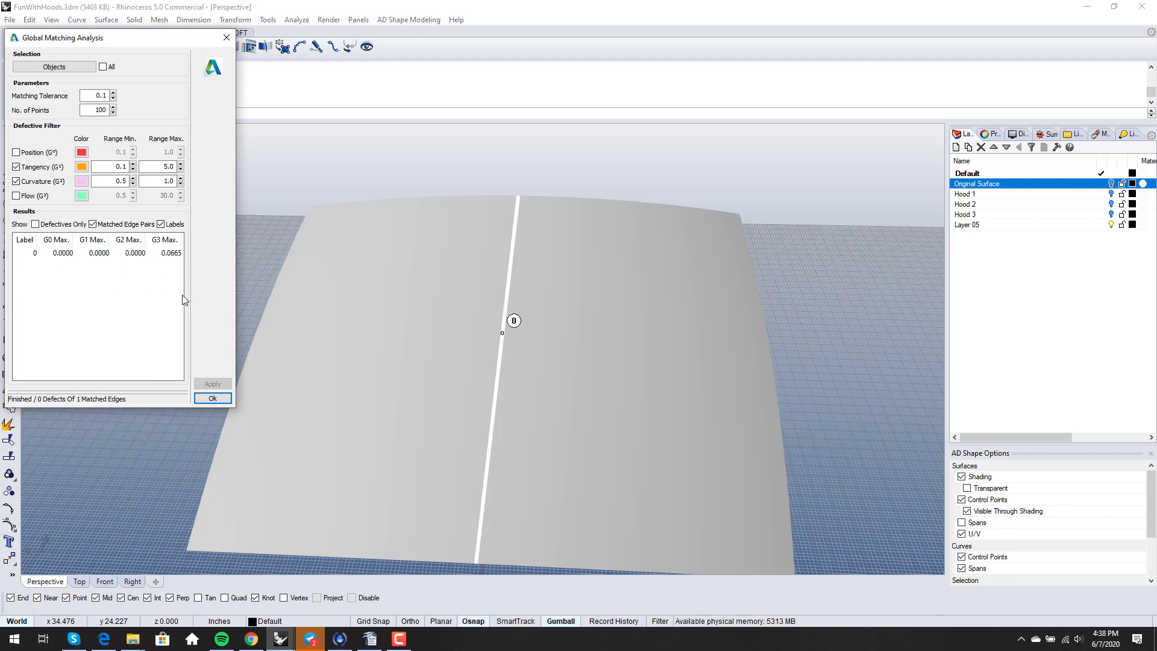
pyautogui.click(212, 398)
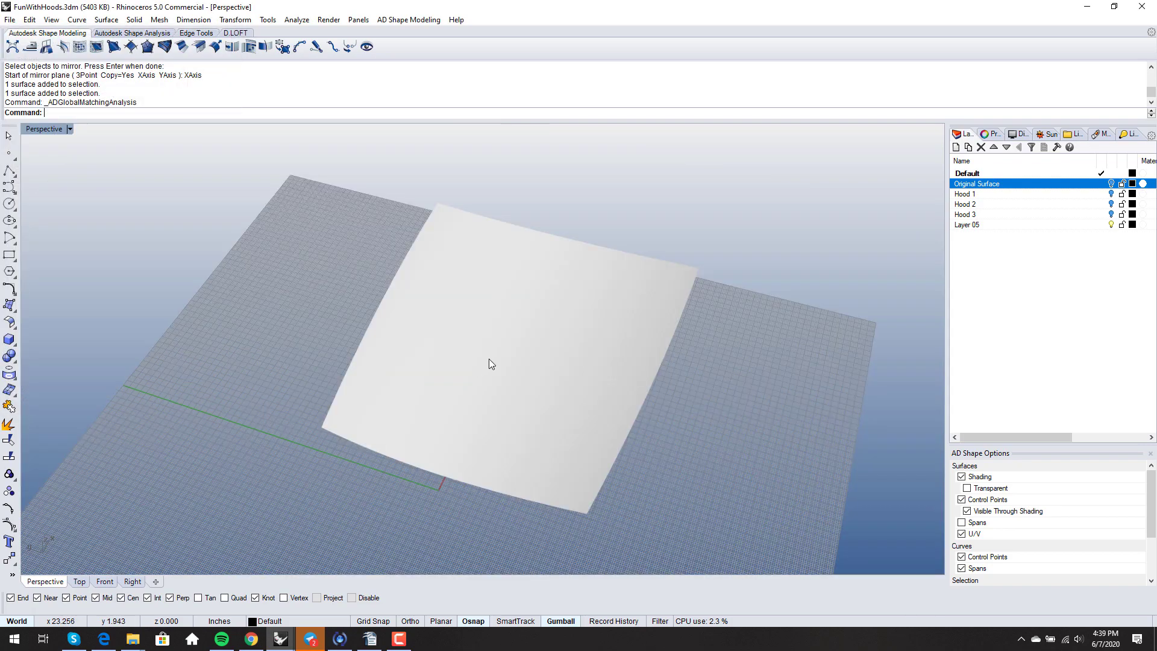
# - Show the surface's control points and delete the left mirrored half
pyautogui.moveTo(490, 359); pyautogui.dragTo(487, 319, button='right')
pyautogui.click(526, 352)
pyautogui.press('F10')
pyautogui.press('F11')
pyautogui.click(585, 393)
pyautogui.press('F10')
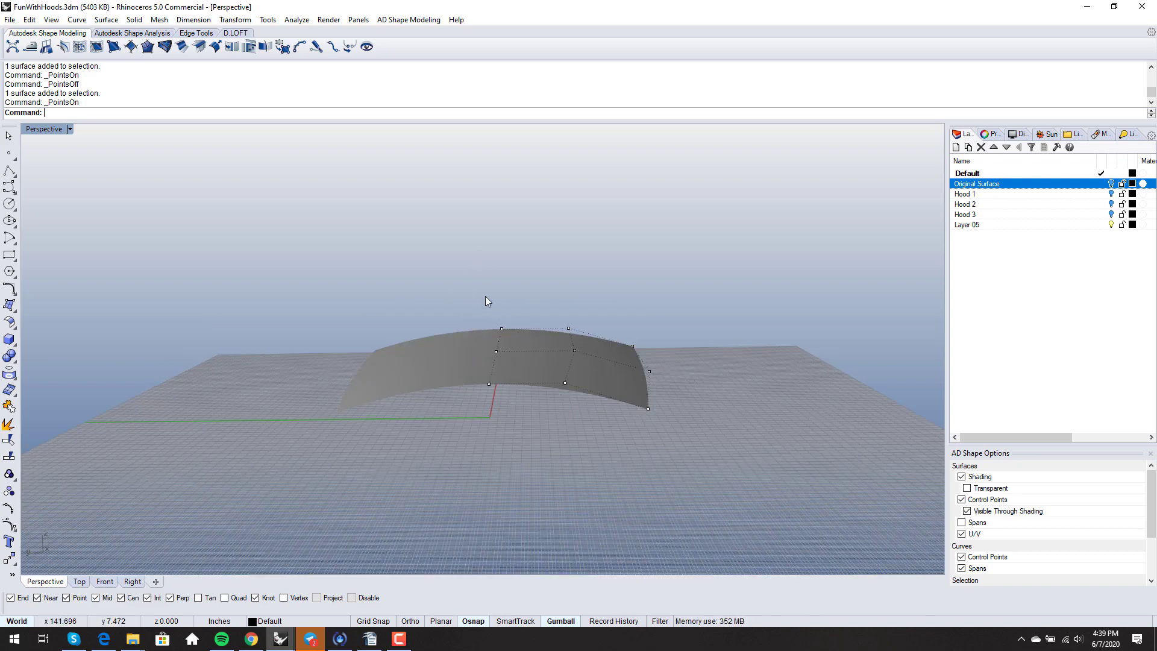
pyautogui.moveTo(485, 295); pyautogui.dragTo(472, 369)
pyautogui.click(472, 369)
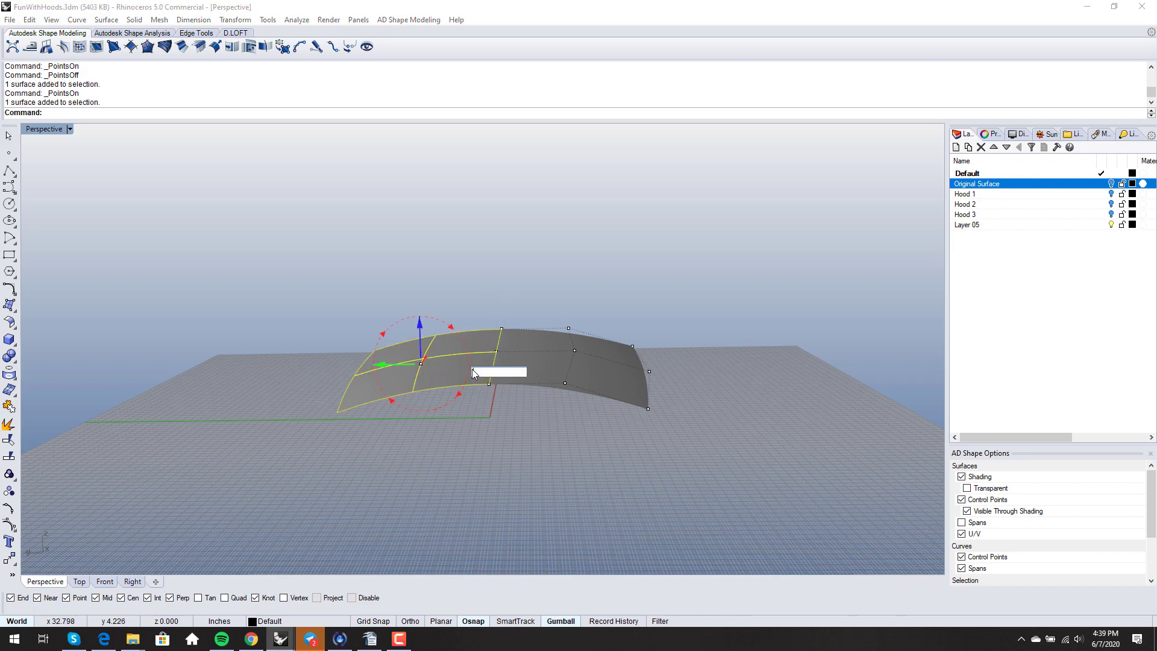
pyautogui.press('Escape')
pyautogui.press('Delete')
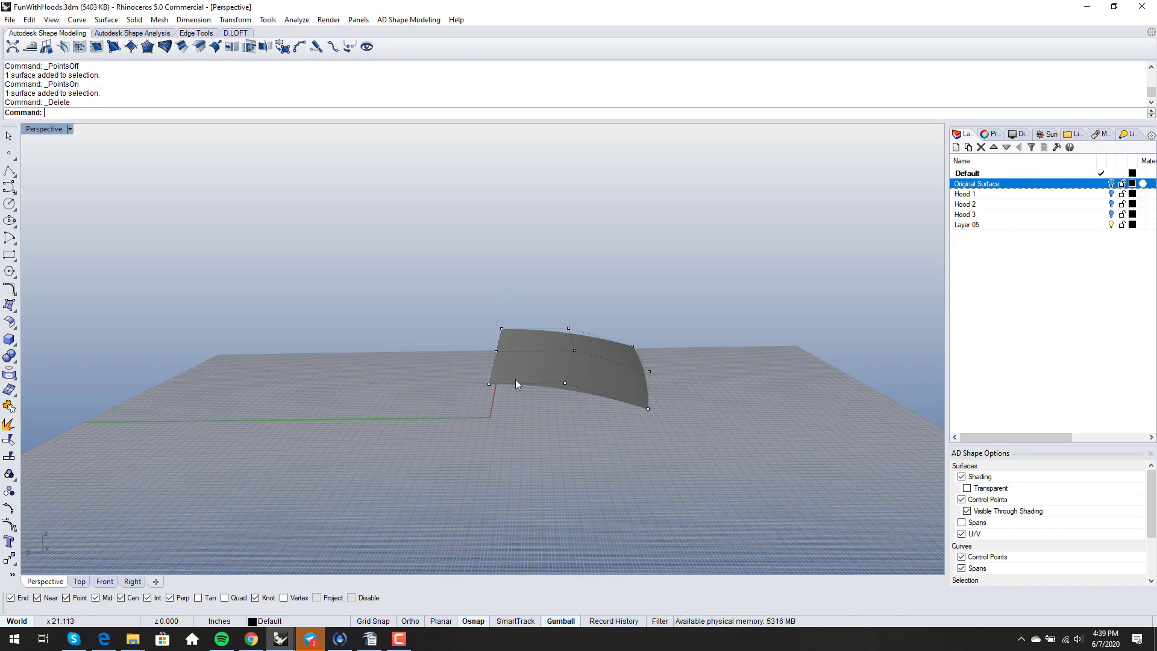
# - Pull six control points down to bend the remaining surface
pyautogui.moveTo(515, 379); pyautogui.dragTo(431, 443, button='right')
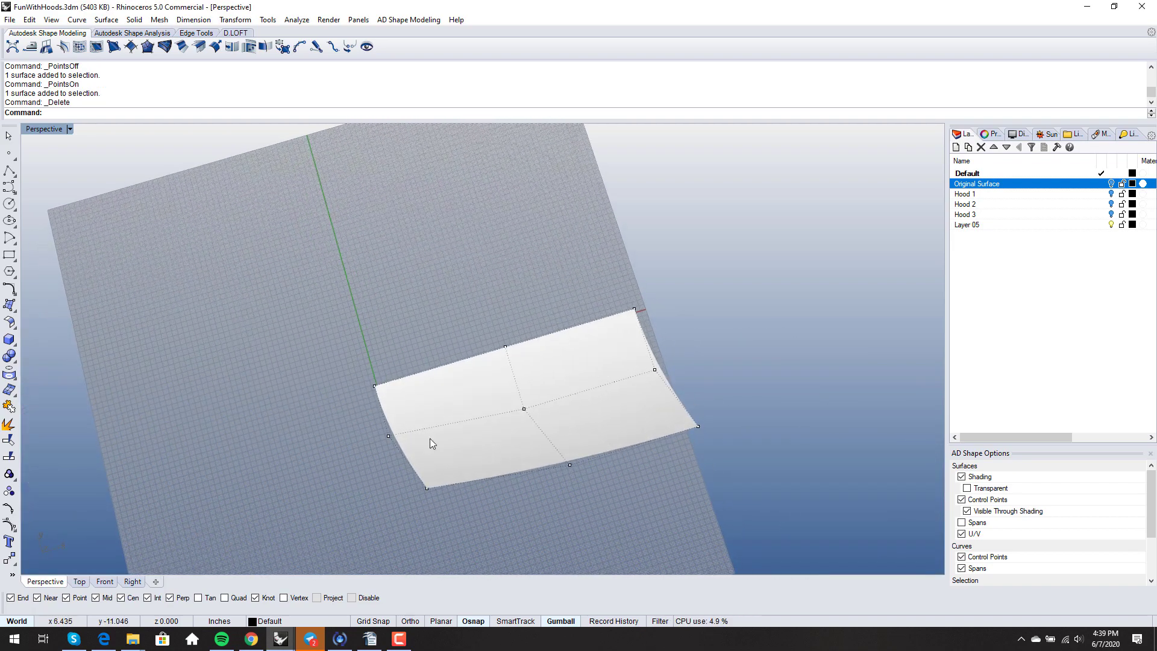
pyautogui.moveTo(536, 447); pyautogui.dragTo(539, 439, button='right')
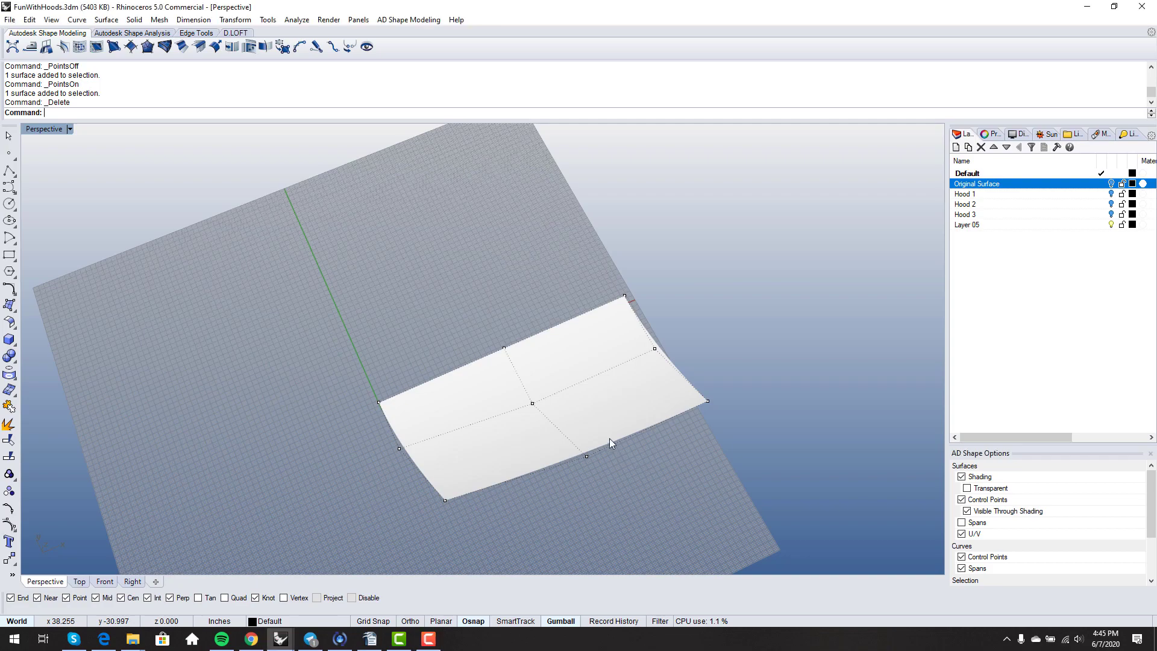
pyautogui.moveTo(609, 439); pyautogui.dragTo(643, 482, button='right')
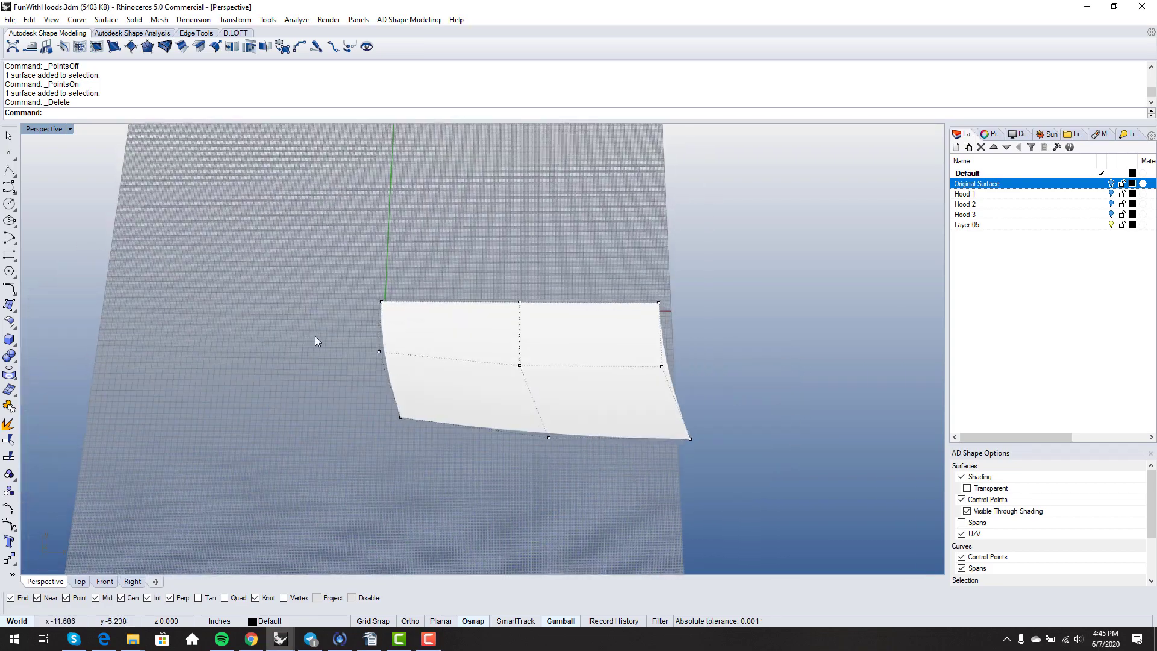
pyautogui.moveTo(314, 335); pyautogui.dragTo(693, 498)
pyautogui.moveTo(592, 471); pyautogui.dragTo(556, 394, button='right')
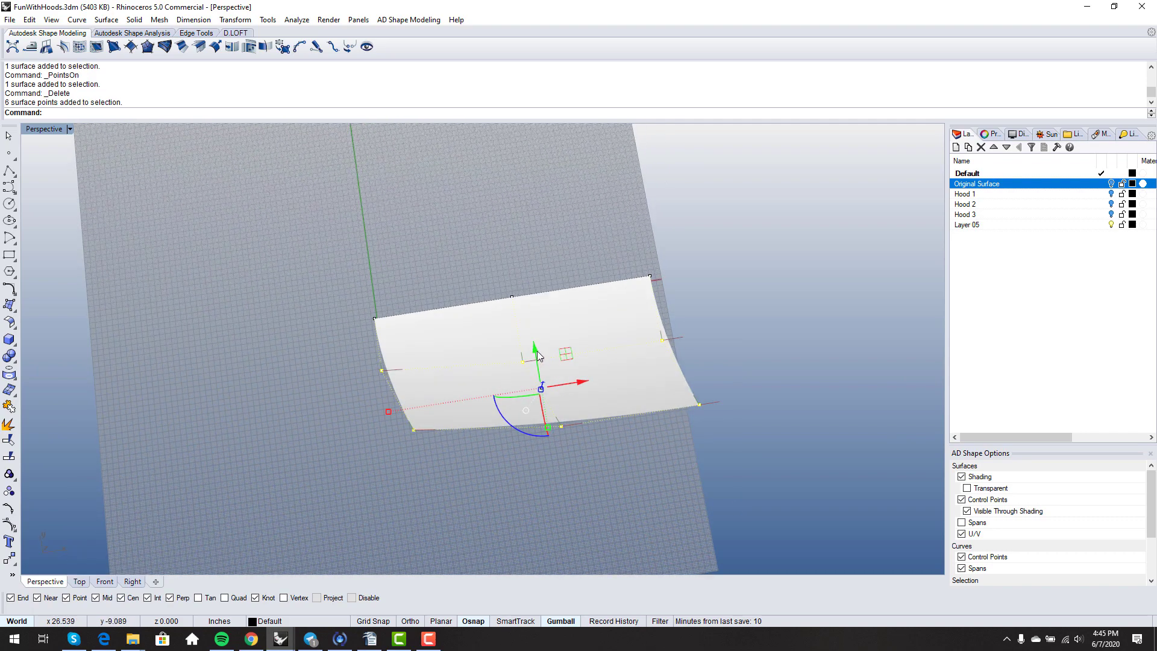
pyautogui.moveTo(537, 352); pyautogui.dragTo(541, 386)
# - Shift three control points sideways to reshape the surface
pyautogui.moveTo(494, 519); pyautogui.dragTo(589, 435, button='right')
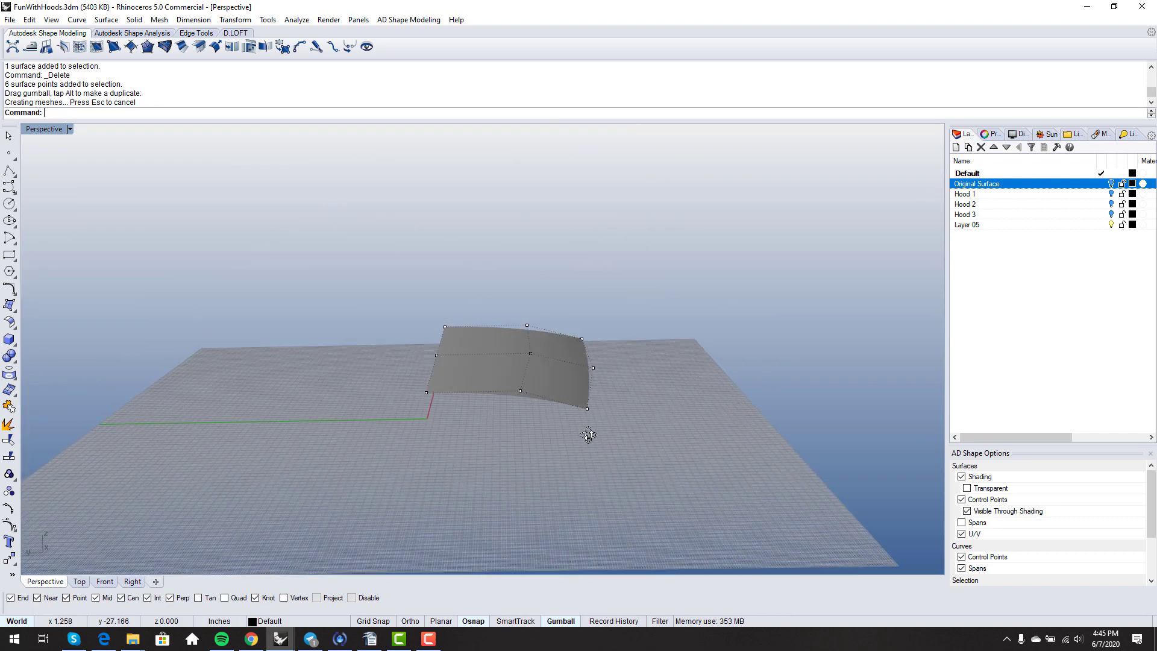
pyautogui.scroll(2, 512, 374)
pyautogui.moveTo(490, 275); pyautogui.dragTo(543, 411)
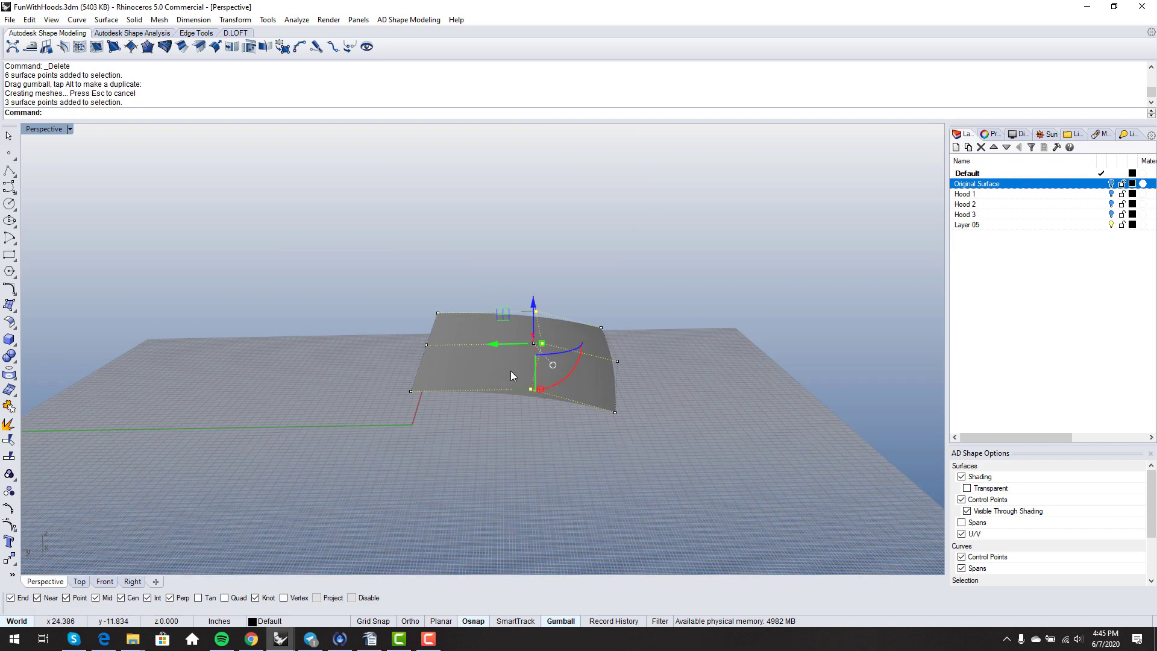
pyautogui.moveTo(497, 343); pyautogui.dragTo(478, 342)
pyautogui.click(460, 243)
# - Lower another group of six control points
pyautogui.keyDown('shift'); pyautogui.moveTo(479, 303); pyautogui.dragTo(497, 304, button='right'); pyautogui.keyUp('shift')
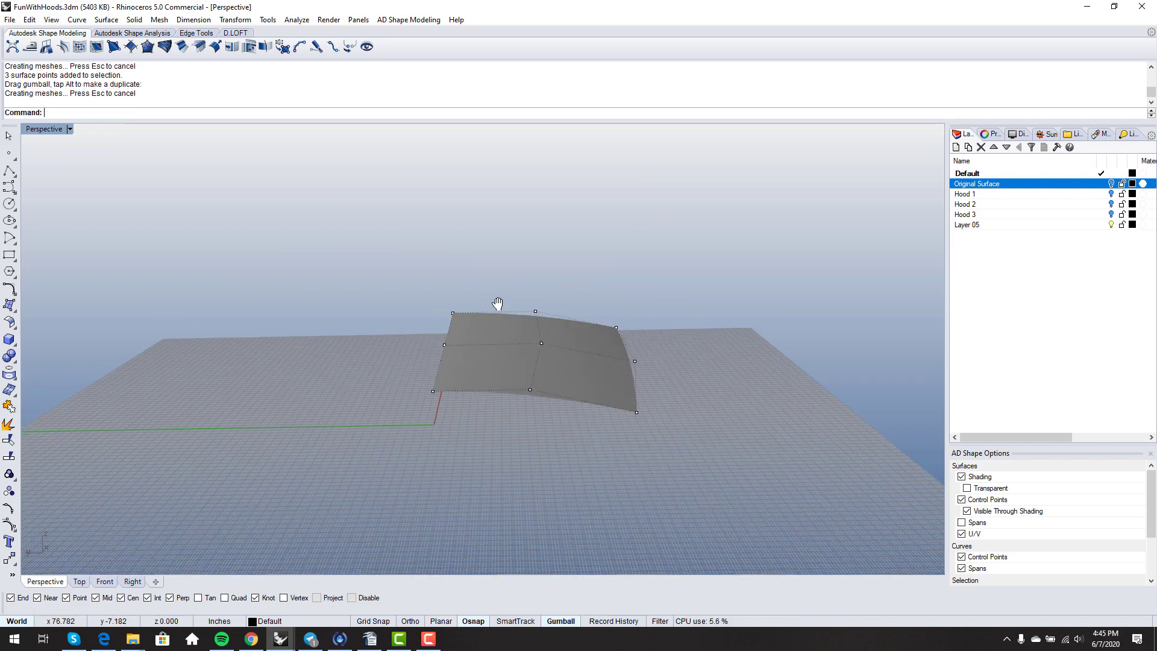
pyautogui.moveTo(392, 274); pyautogui.dragTo(556, 414)
pyautogui.moveTo(556, 415); pyautogui.dragTo(535, 438, button='right')
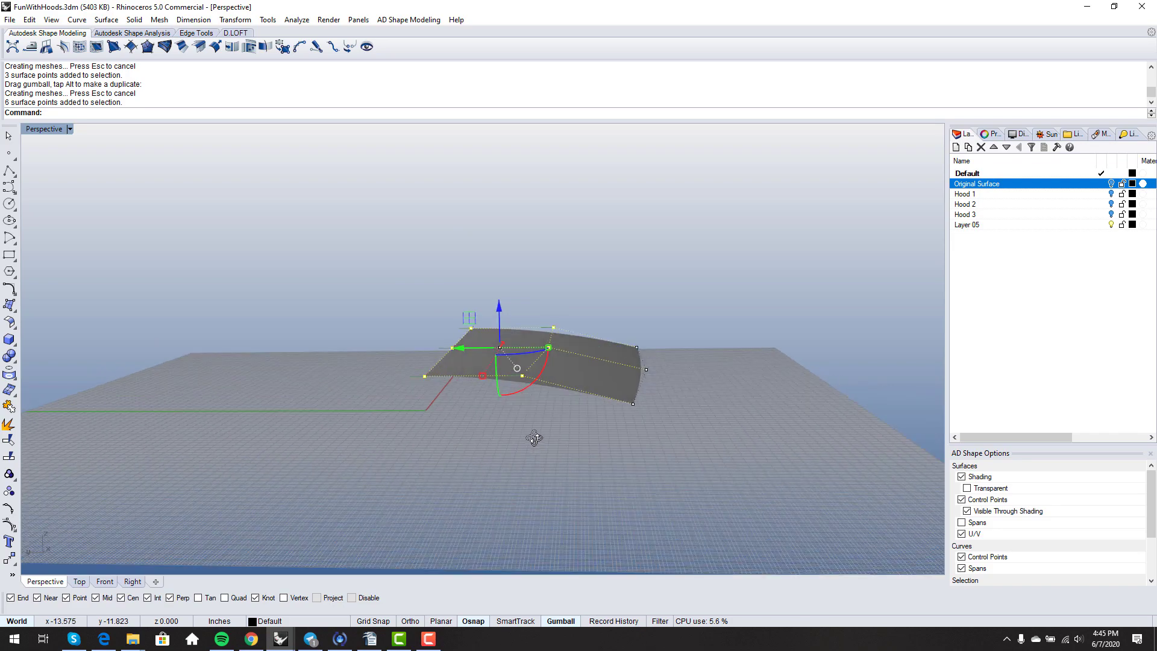
pyautogui.moveTo(500, 310); pyautogui.dragTo(499, 327)
pyautogui.click(603, 305)
# - Move the corner control point slightly along X
pyautogui.moveTo(602, 305); pyautogui.dragTo(443, 469, button='right')
pyautogui.moveTo(408, 477); pyautogui.dragTo(434, 472, button='right')
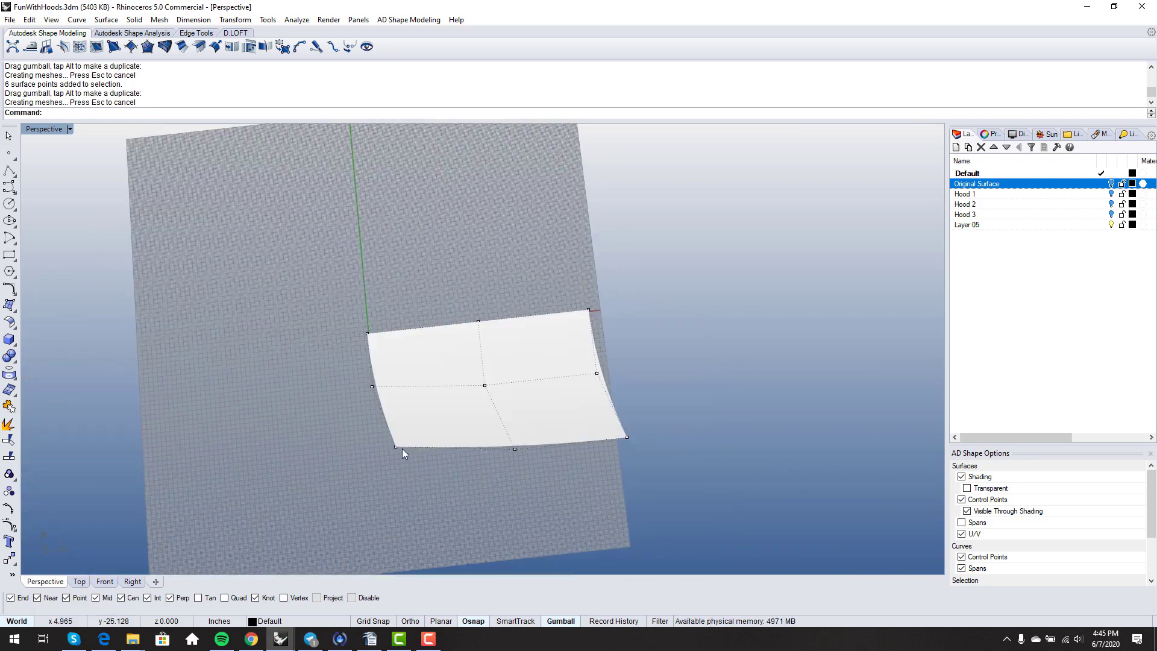
pyautogui.scroll(1, 400, 447)
pyautogui.click(380, 446)
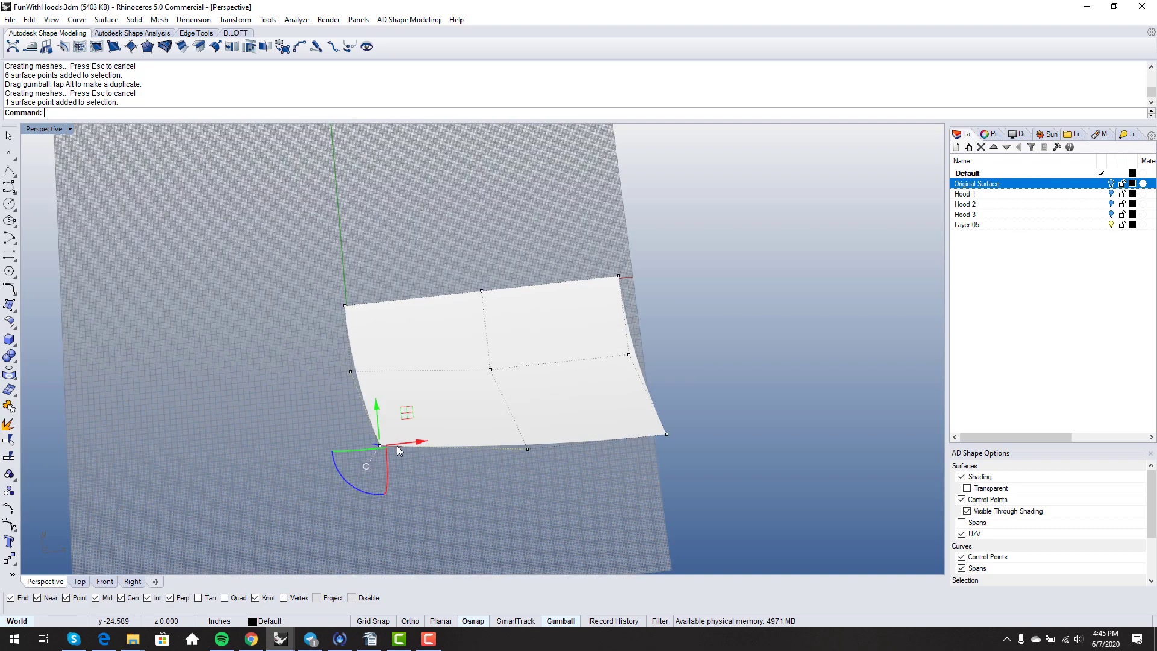
pyautogui.moveTo(414, 443); pyautogui.dragTo(417, 444)
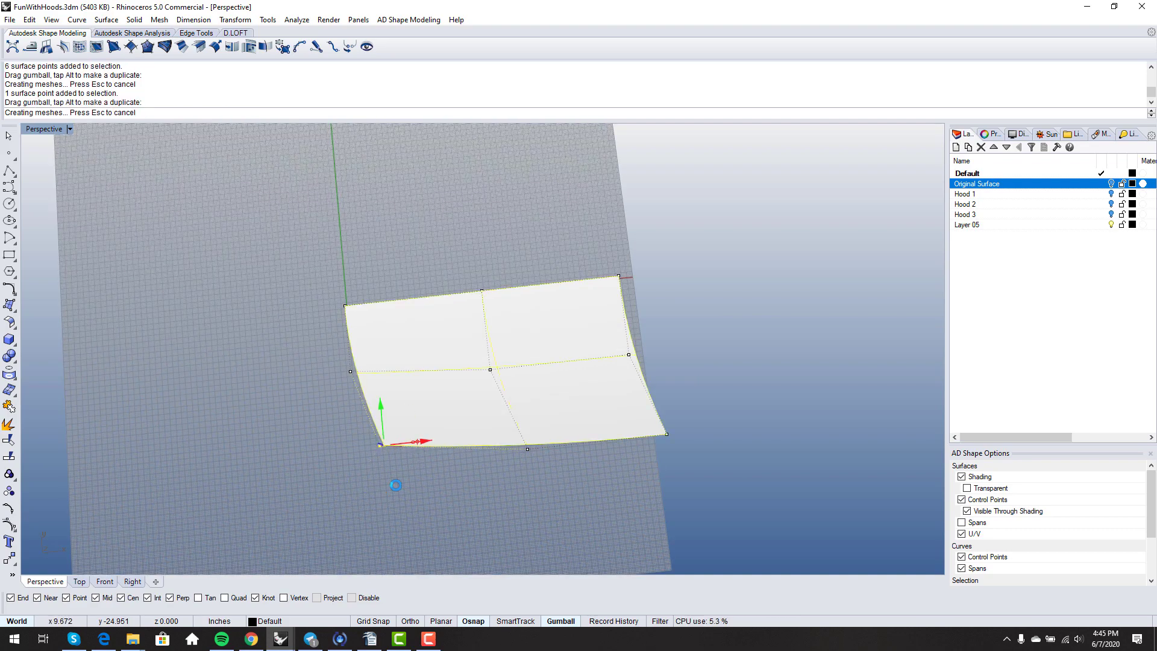
pyautogui.click(395, 482)
# - Orbit around the reshaped panel to inspect its drooping edges
pyautogui.moveTo(395, 483); pyautogui.dragTo(532, 385, button='right')
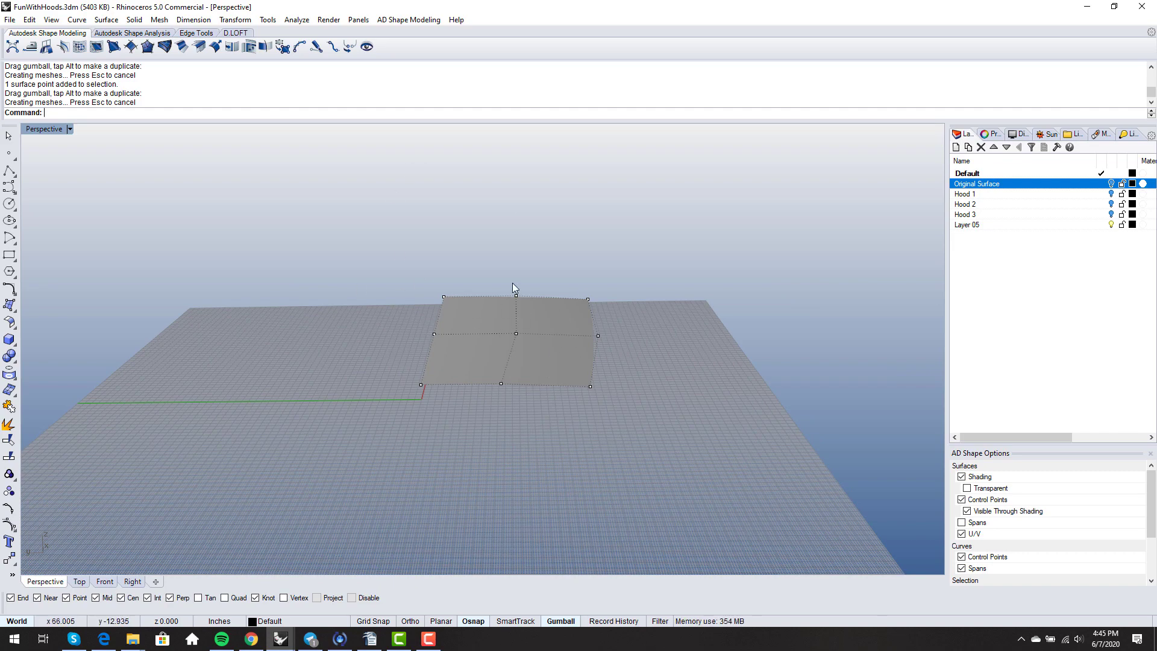
pyautogui.moveTo(587, 386); pyautogui.dragTo(647, 277, button='right')
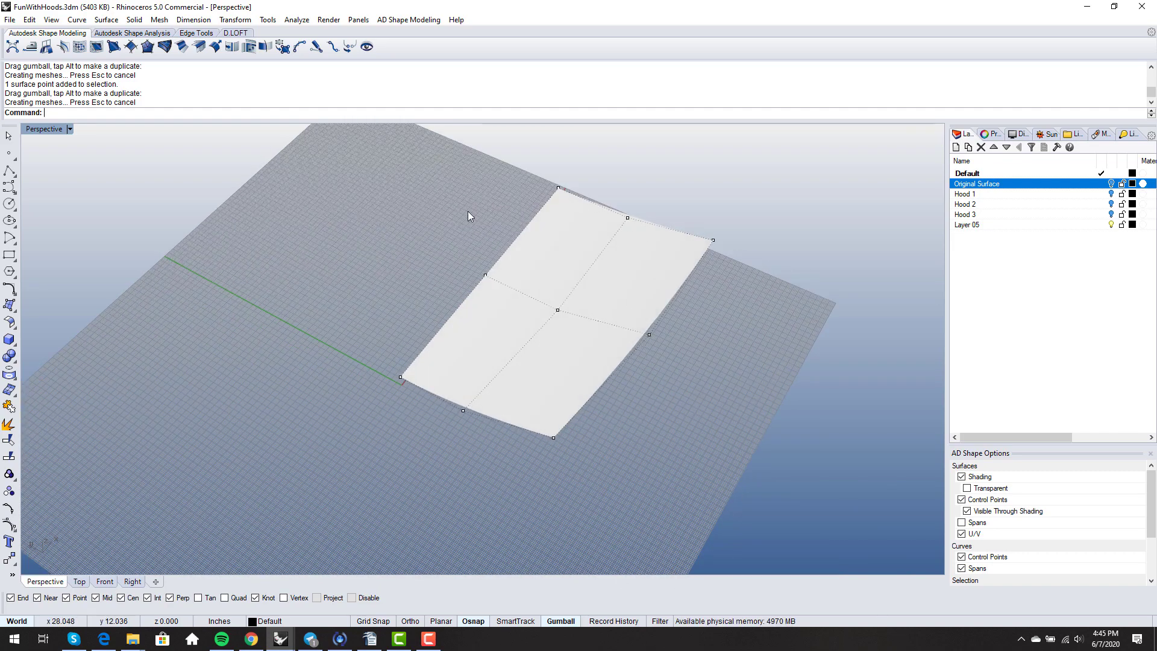
pyautogui.moveTo(439, 452); pyautogui.dragTo(470, 434, button='right')
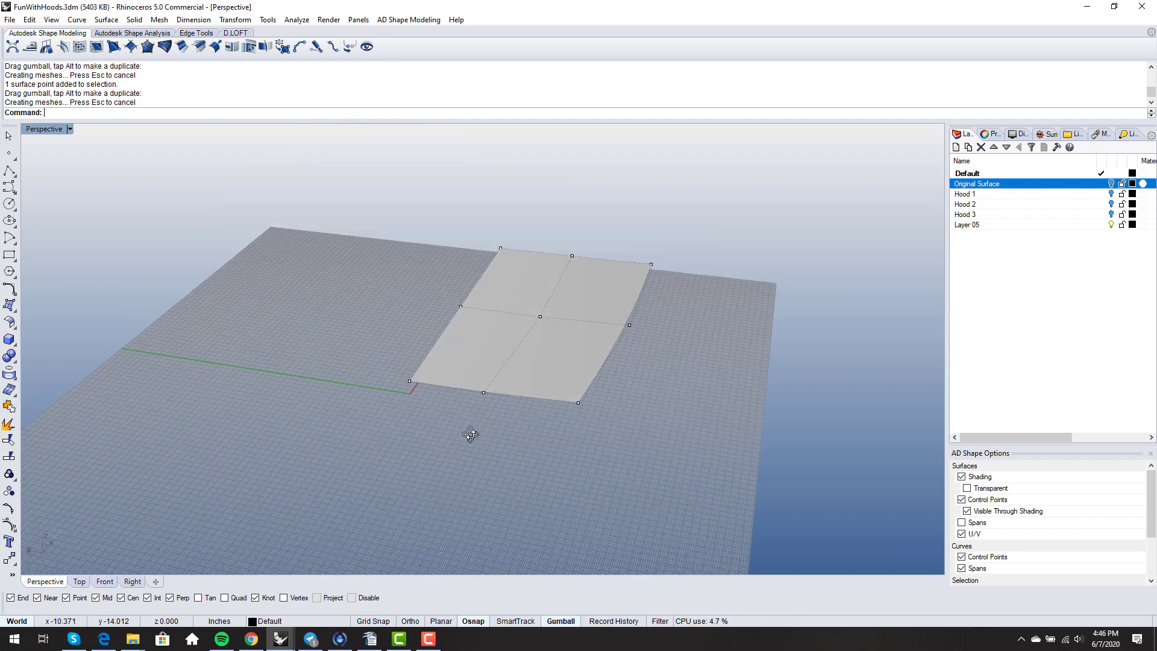
pyautogui.scroll(-2, 470, 435)
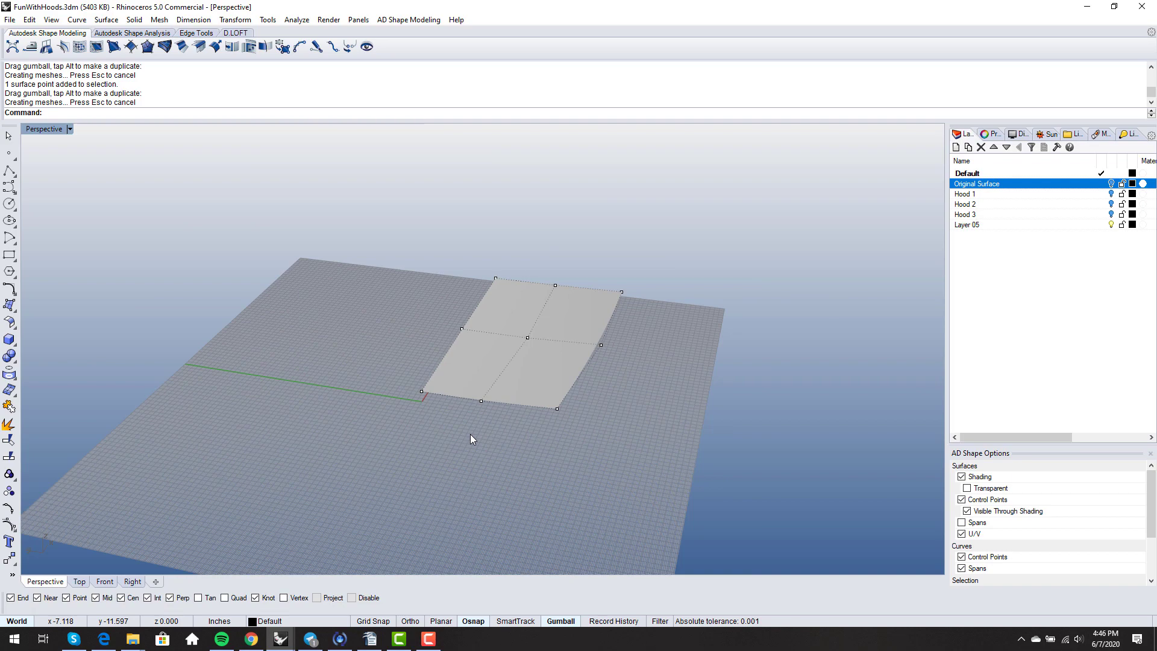
pyautogui.moveTo(490, 436)
pyautogui.mouseDown(button='right')
pyautogui.moveTo(540, 400)
pyautogui.moveTo(527, 444)
pyautogui.moveTo(546, 447)
pyautogui.moveTo(455, 483)
pyautogui.moveTo(491, 450)
pyautogui.moveTo(432, 466)
pyautogui.moveTo(487, 429)
pyautogui.mouseUp(button='right')
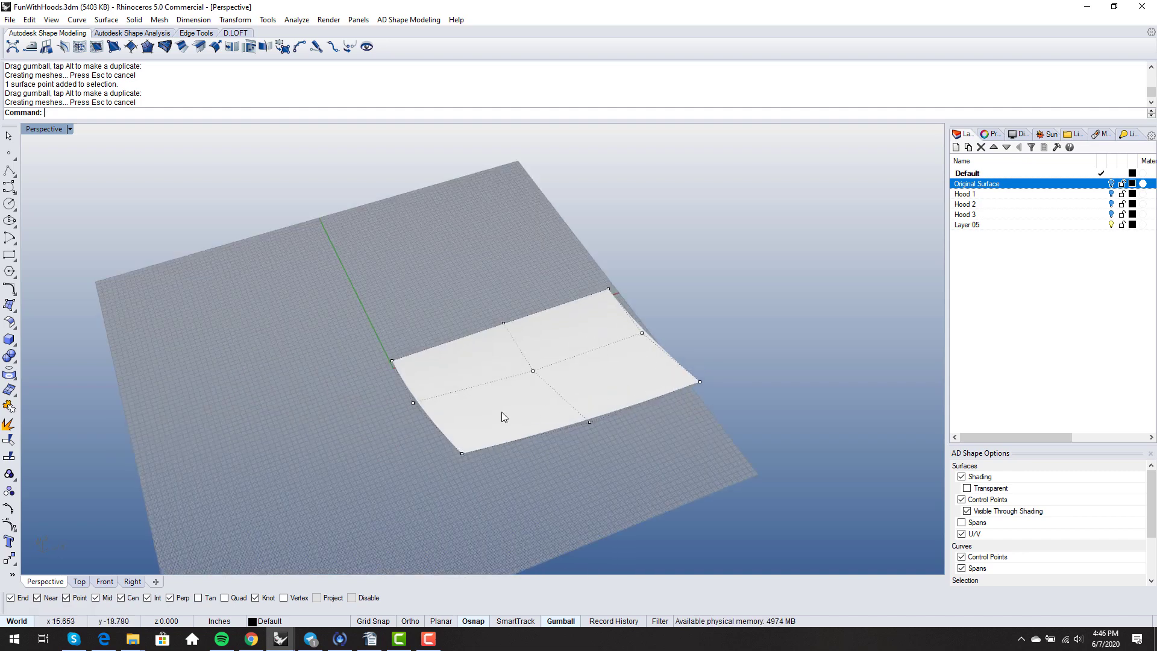
pyautogui.scroll(-5, 489, 402)
pyautogui.moveTo(489, 404); pyautogui.dragTo(518, 470, button='right')
# - Hide the control points and Alt-drag a copy of the reshaped surface beside it
pyautogui.press('Escape')
pyautogui.click(517, 417)
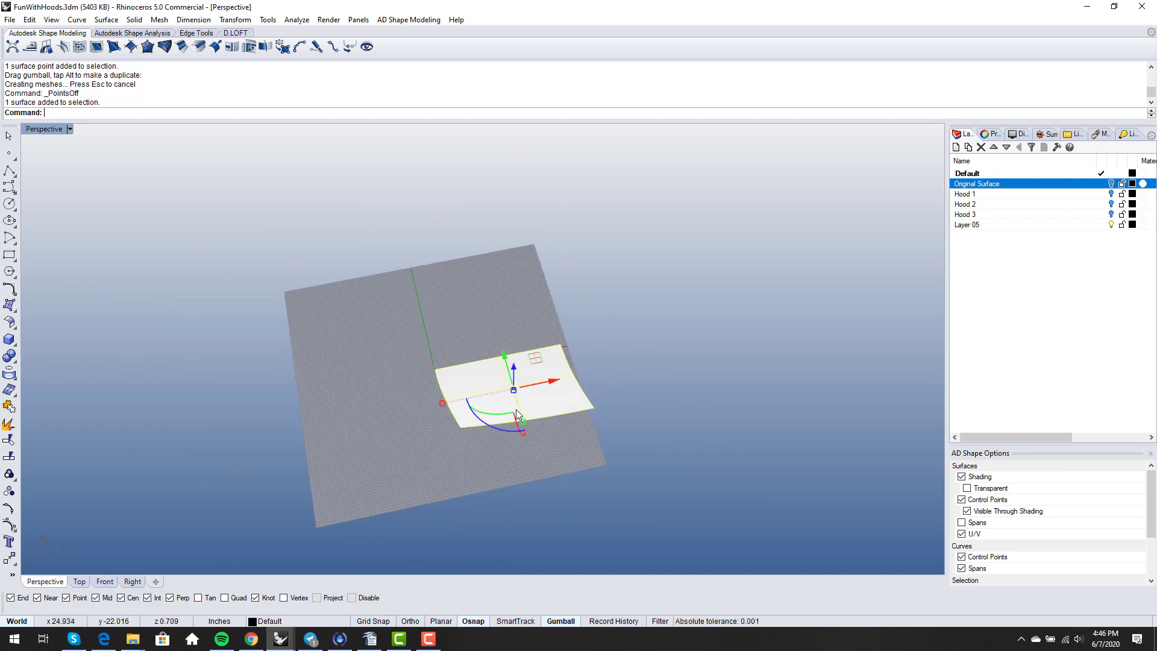
pyautogui.scroll(-4, 517, 417)
pyautogui.moveTo(517, 417); pyautogui.dragTo(494, 418, button='right')
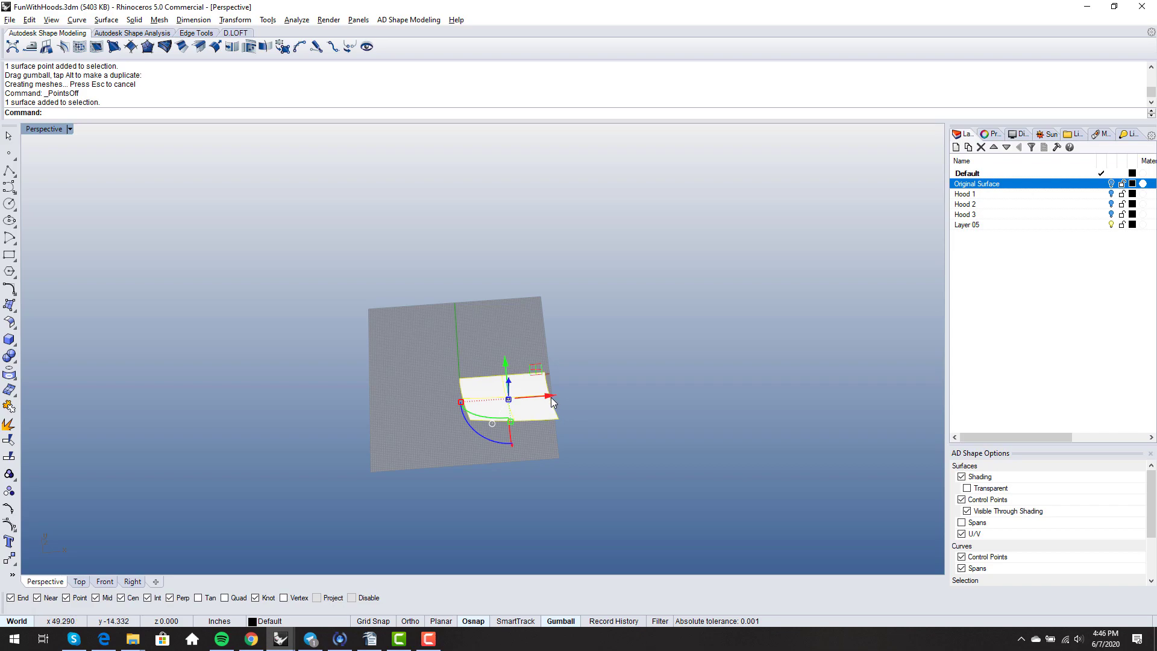
pyautogui.moveTo(553, 399); pyautogui.dragTo(358, 432)
pyautogui.press('alt')
# - Select the flat plane surface
pyautogui.moveTo(358, 431); pyautogui.dragTo(496, 374, button='right')
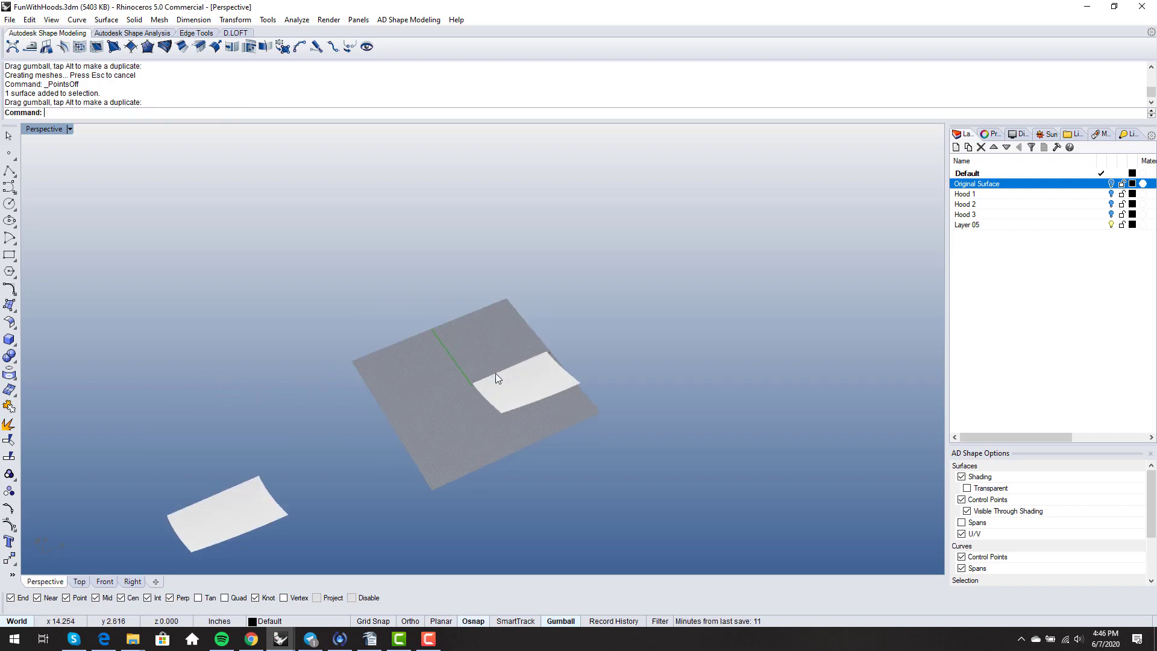
pyautogui.scroll(5, 535, 393)
pyautogui.moveTo(545, 429); pyautogui.dragTo(526, 388, button='right')
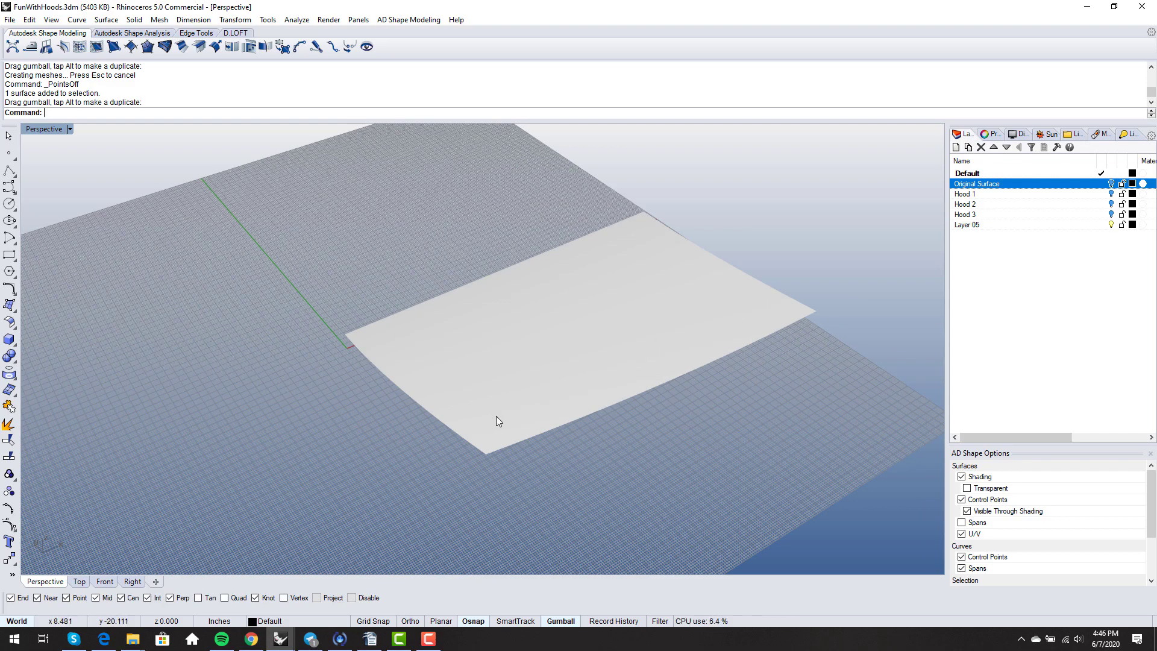
pyautogui.moveTo(496, 416); pyautogui.dragTo(539, 395, button='right')
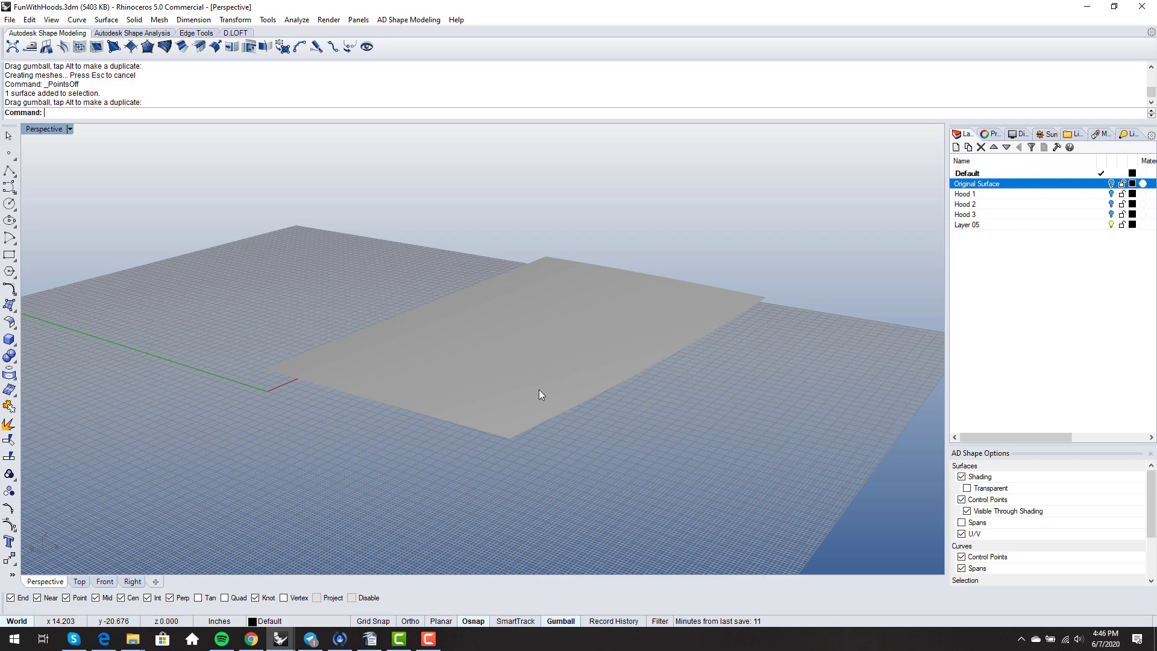
pyautogui.click(539, 390)
pyautogui.moveTo(540, 390); pyautogui.dragTo(581, 462, button='right')
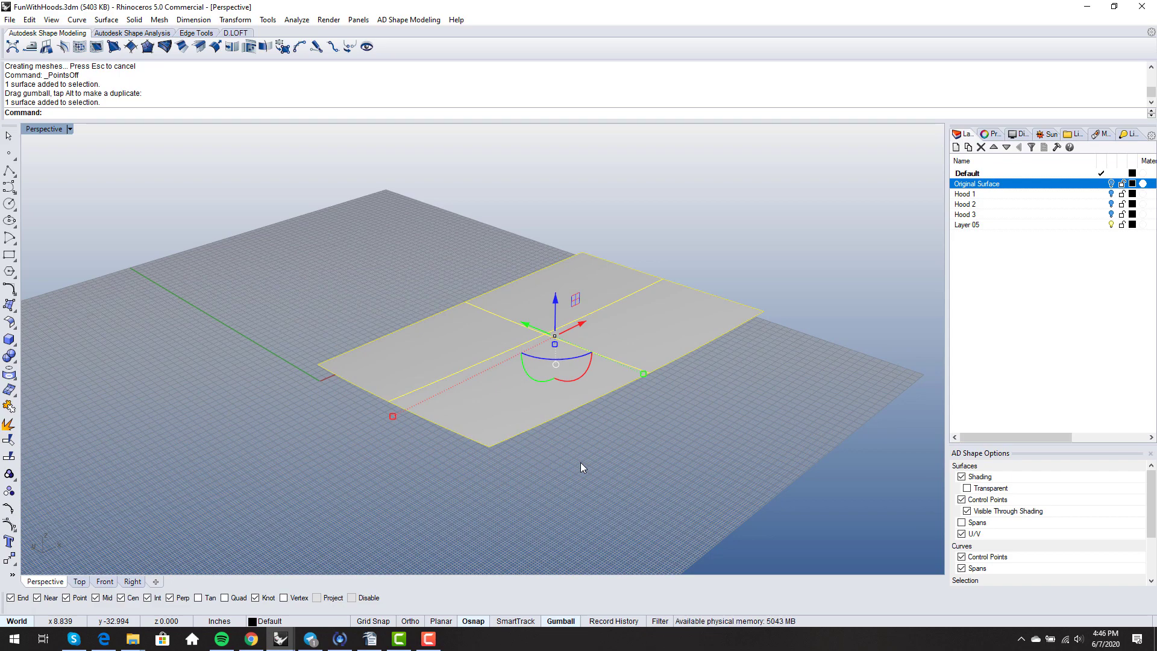
# - Split the flat surface along a V-direction isocurve into two pieces
pyautogui.write('split')
pyautogui.press('Return')
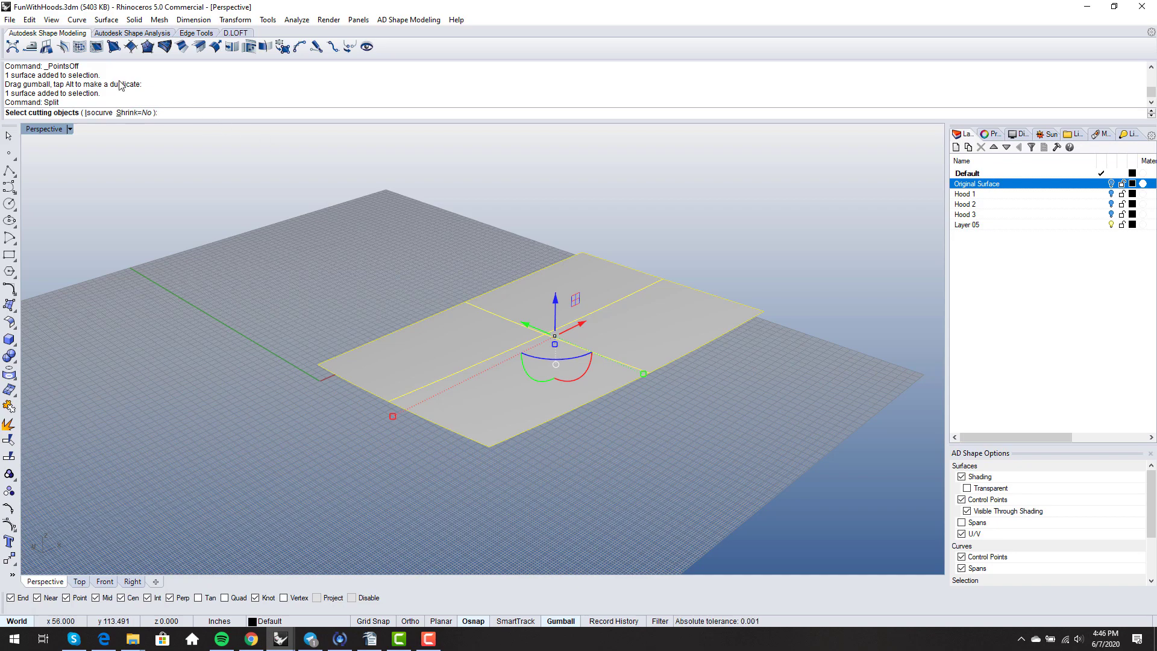
pyautogui.click(93, 112)
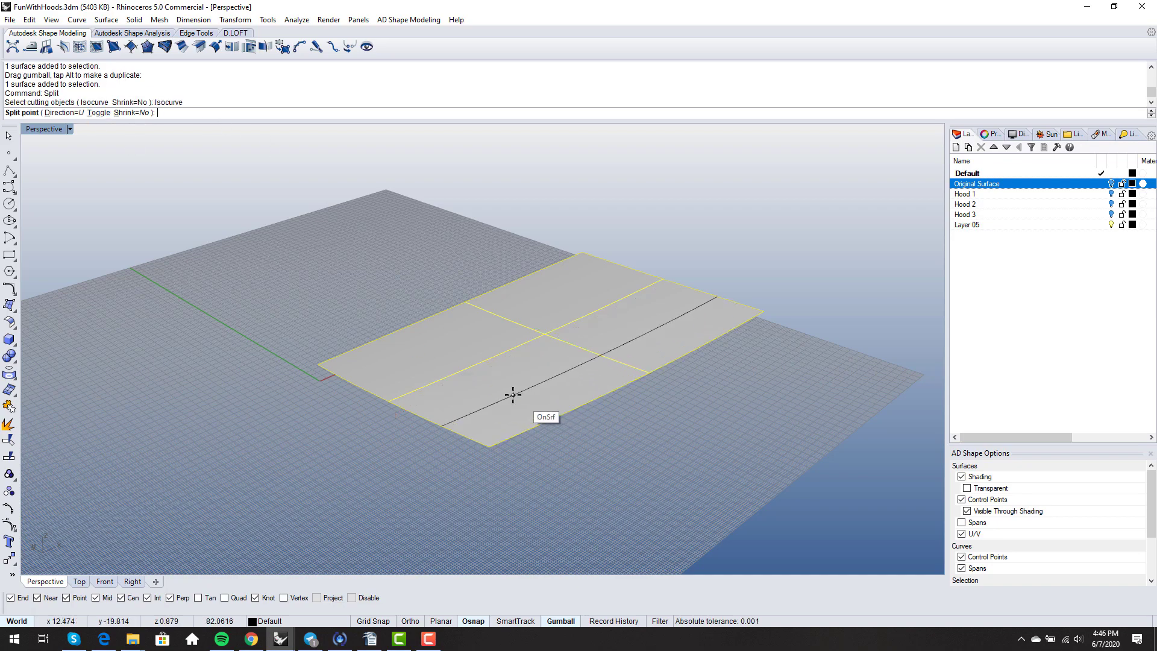
pyautogui.write('t')
pyautogui.press('Return')
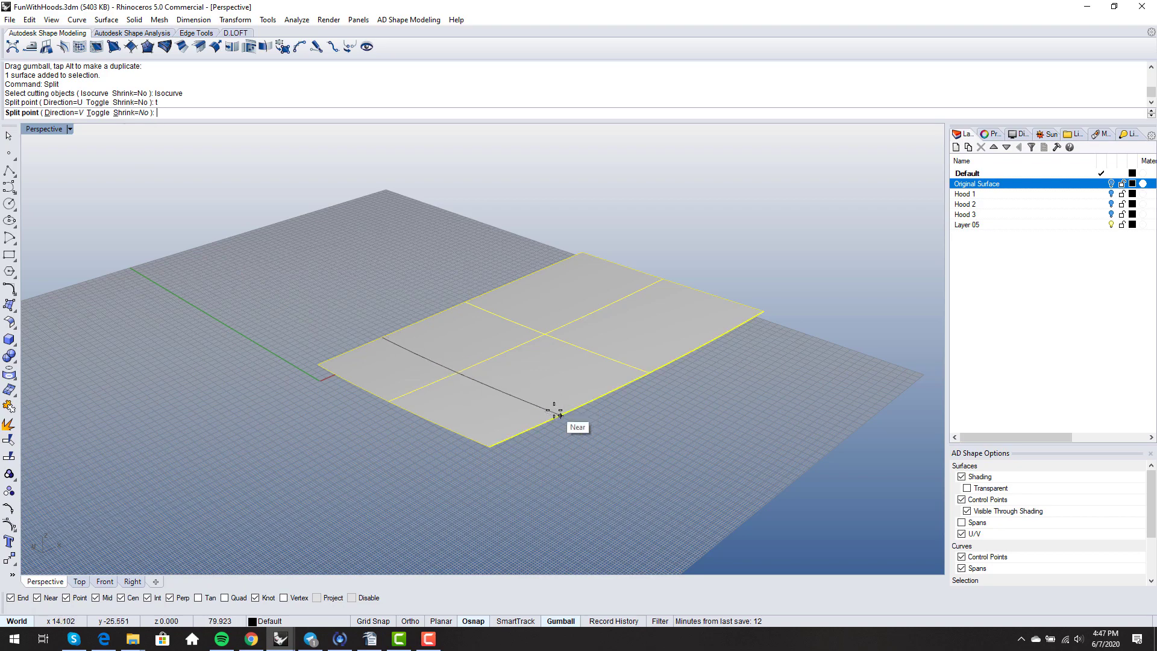
pyautogui.click(583, 405)
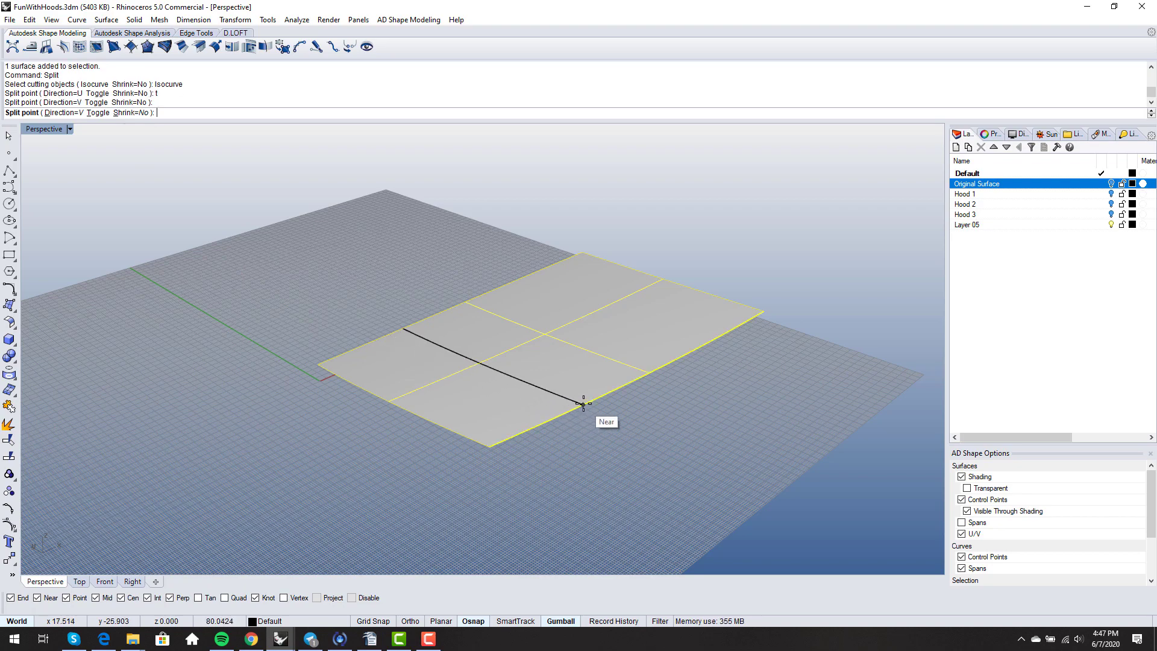
pyautogui.rightClick(583, 404)
# - Select the smaller split piece
pyautogui.moveTo(583, 404); pyautogui.dragTo(539, 427, button='right')
pyautogui.click(524, 477)
pyautogui.click(512, 414)
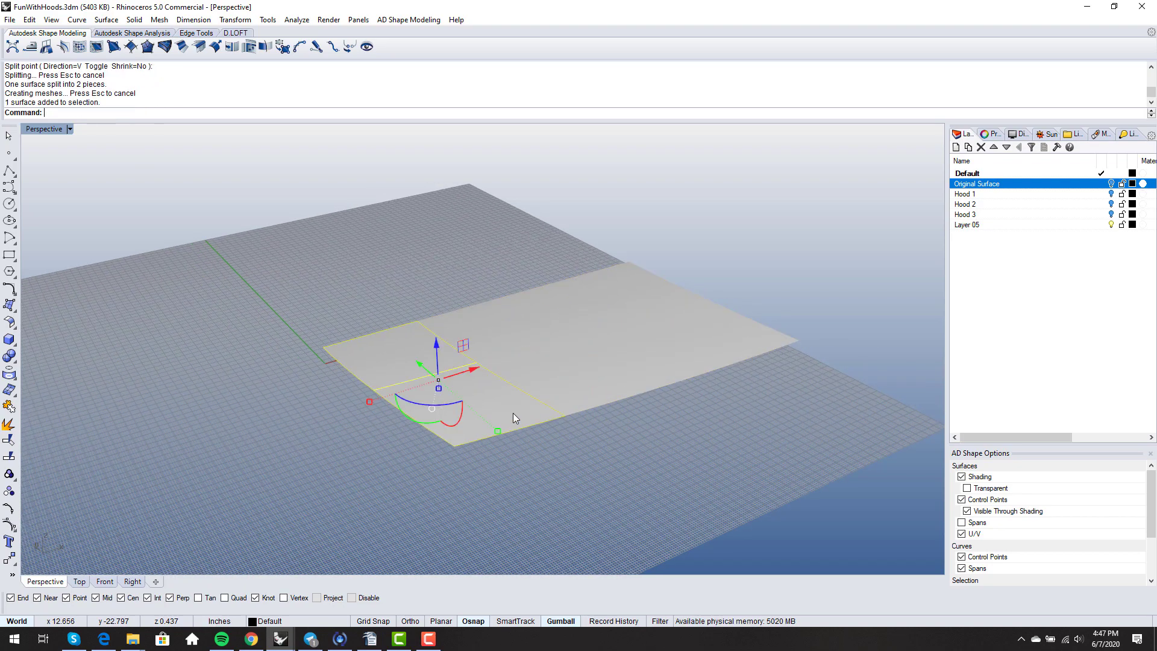
# - Switch the viewport to Shaded display and tilt the view slightly
pyautogui.middleClick(586, 420)
pyautogui.click(619, 414)
pyautogui.moveTo(579, 463); pyautogui.dragTo(561, 448, button='right')
pyautogui.click(572, 456)
# - Select the small split piece, turn on its control points with F10, and orbit to inspect
pyautogui.click(483, 417)
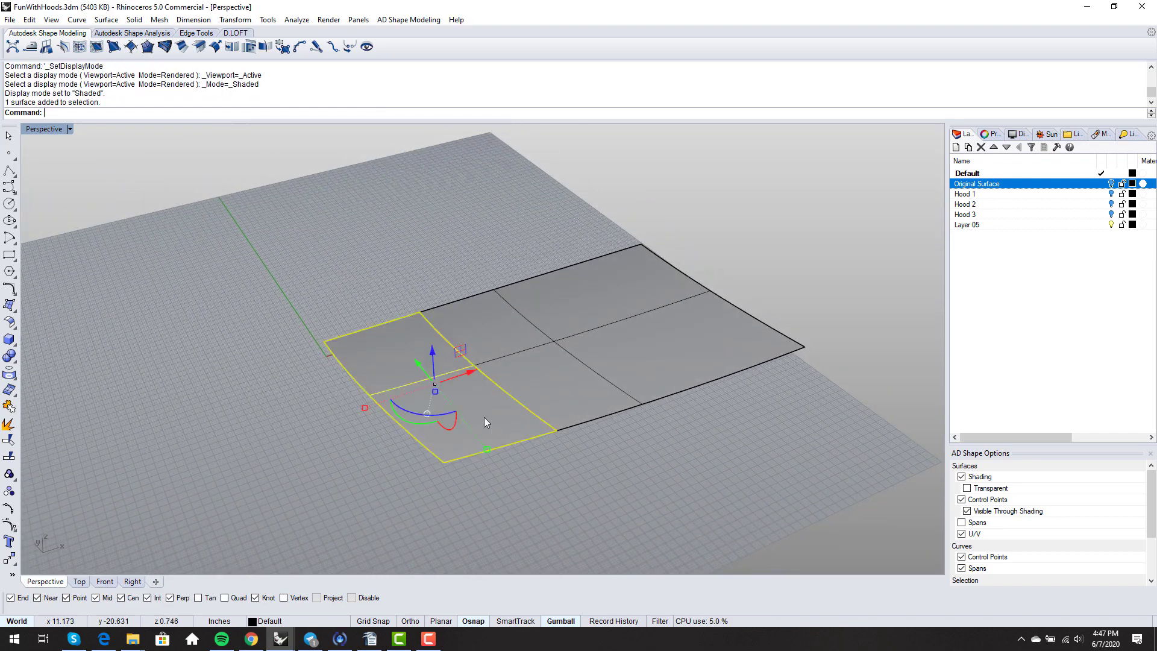
pyautogui.click(587, 385)
pyautogui.click(480, 413)
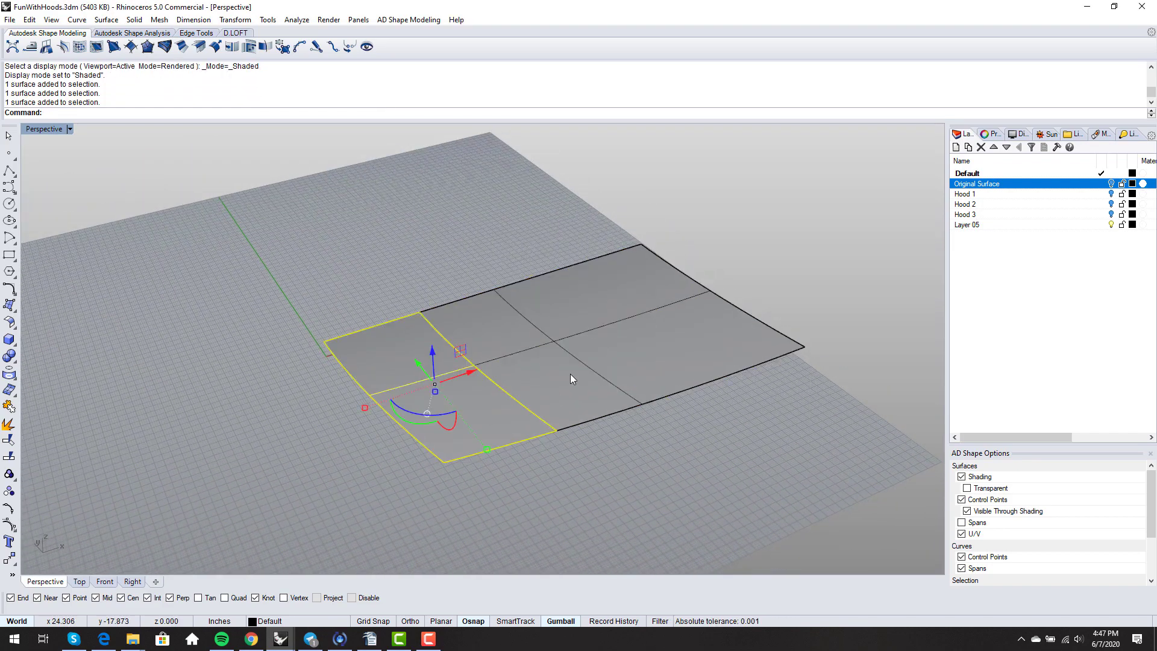
pyautogui.press('F10')
pyautogui.scroll(-2, 526, 390)
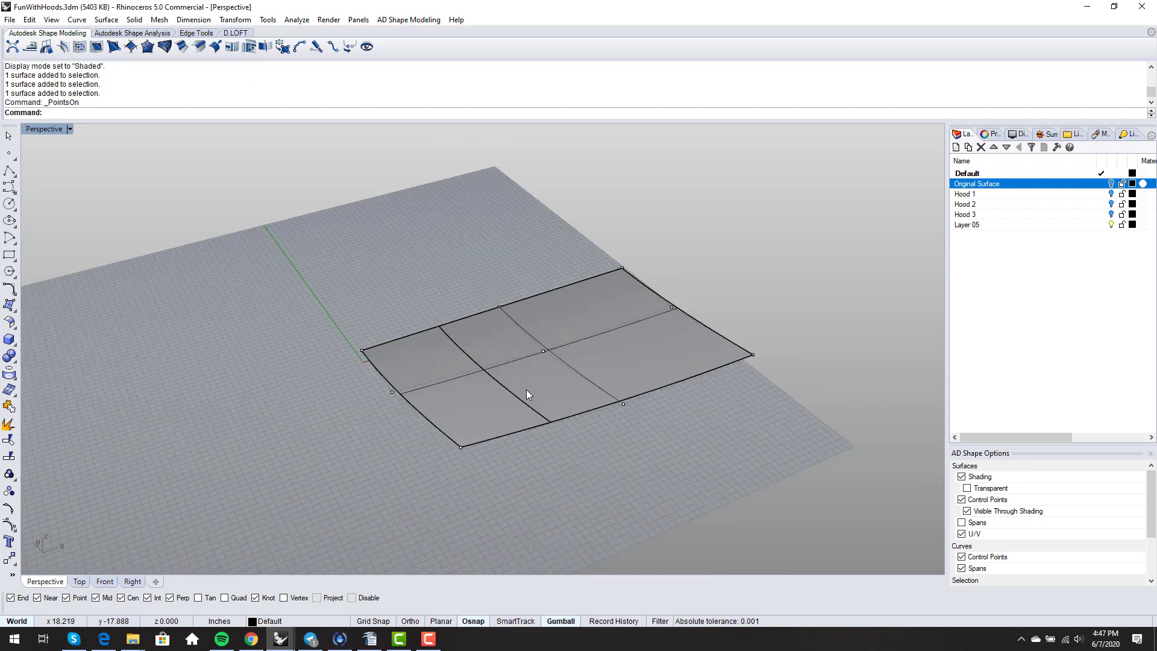
pyautogui.moveTo(526, 389); pyautogui.dragTo(502, 378, button='right')
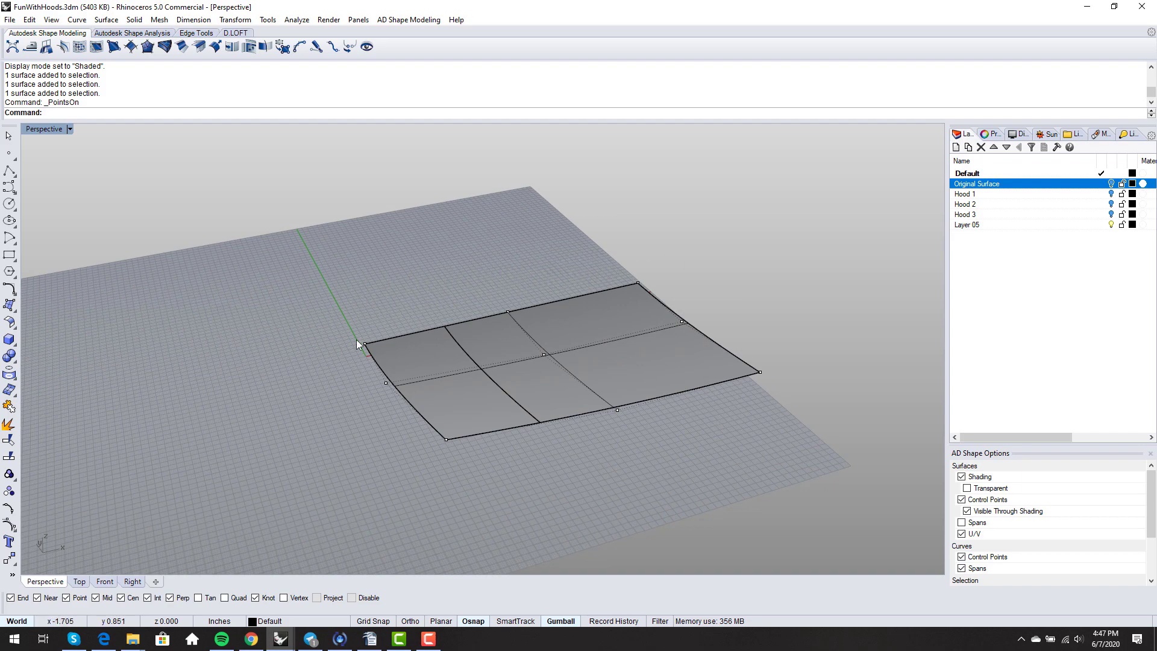
pyautogui.moveTo(637, 352); pyautogui.dragTo(616, 369, button='right')
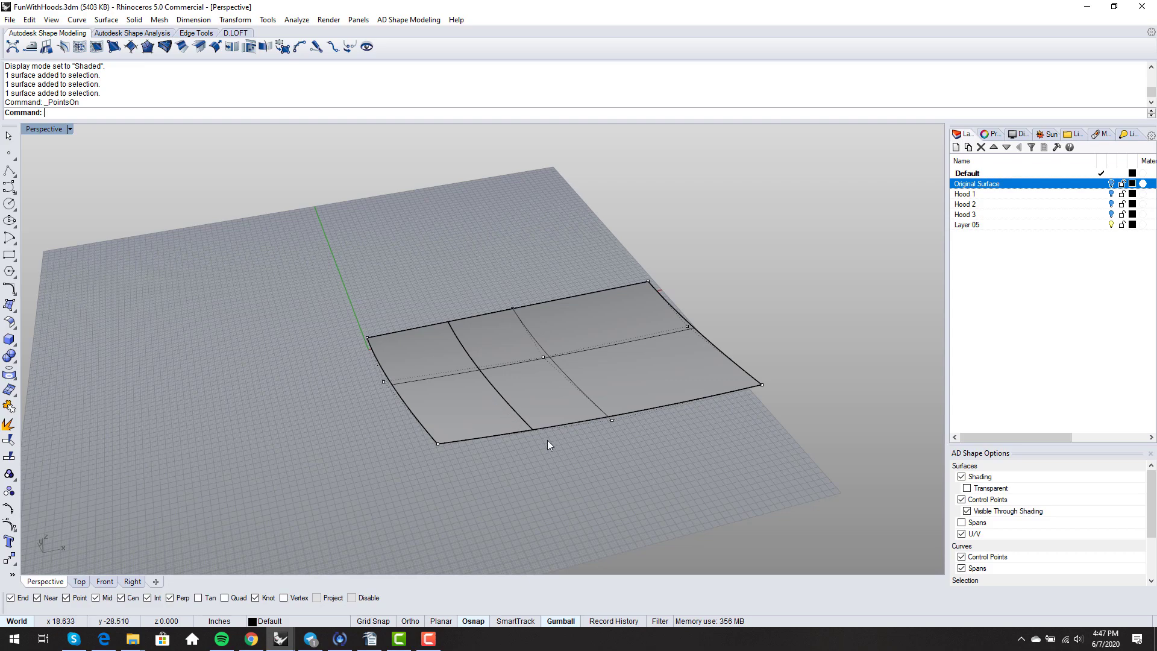
pyautogui.moveTo(479, 433); pyautogui.dragTo(581, 441, button='right')
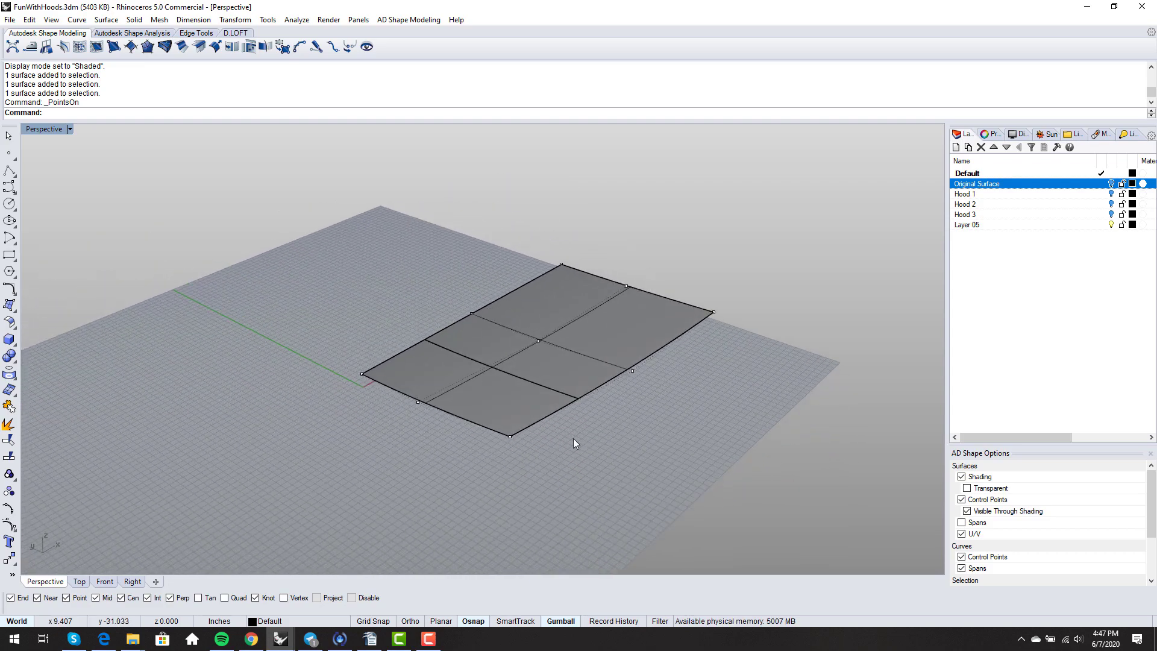
pyautogui.moveTo(573, 439); pyautogui.dragTo(579, 437, button='right')
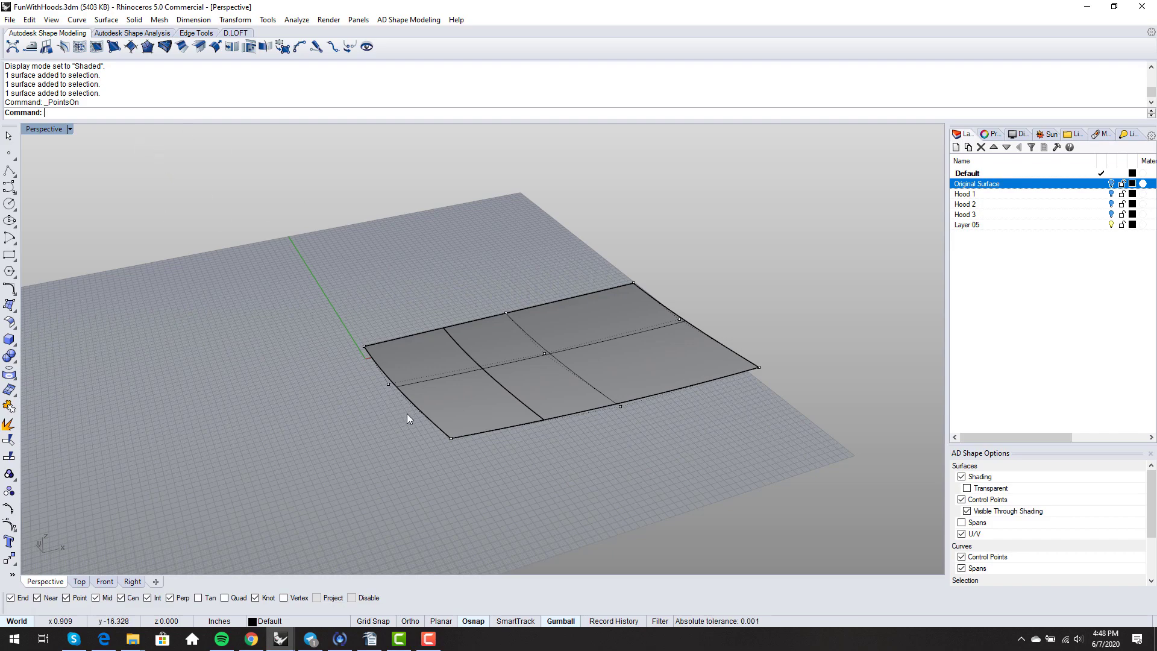
# - Shrink the left trimmed piece with ShrinkTrimmedSrf
pyautogui.write('ShrinkTrimmedSrf')
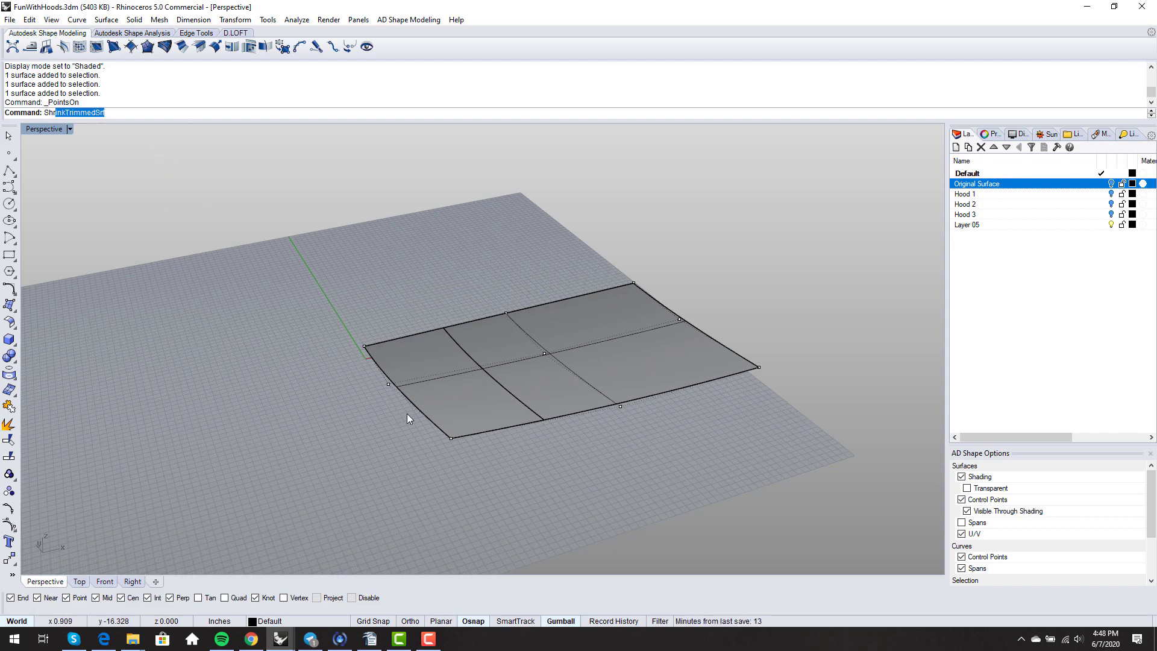
pyautogui.press('Return')
pyautogui.click(420, 392)
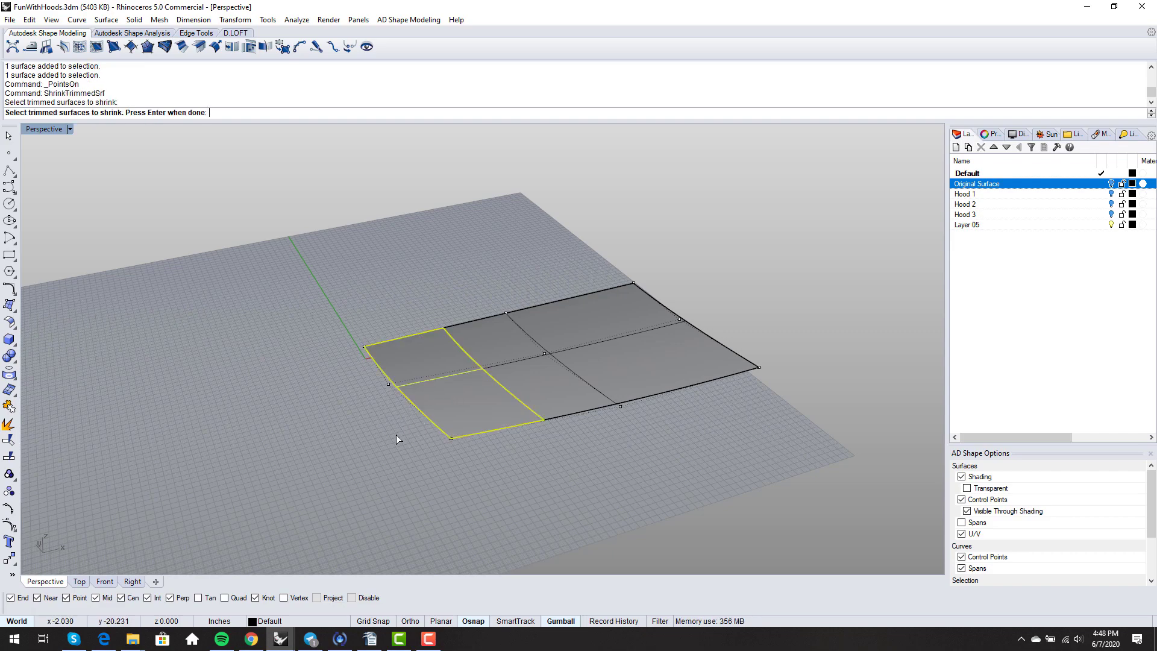
pyautogui.press('Return')
pyautogui.scroll(2, 462, 396)
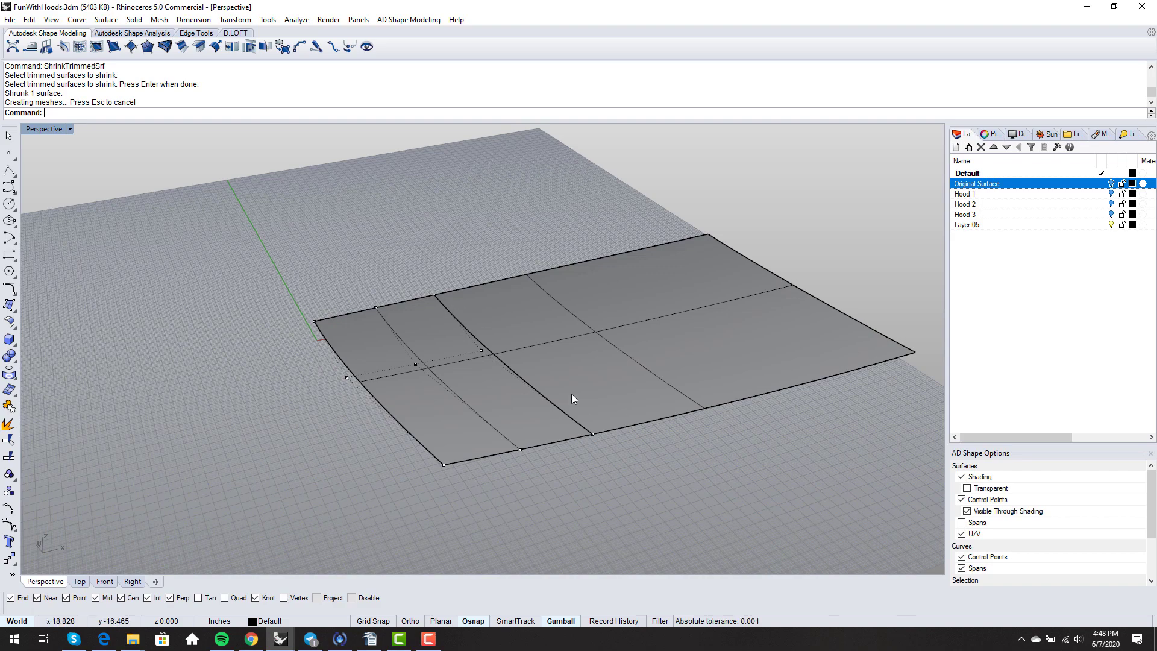
pyautogui.scroll(-1, 361, 386)
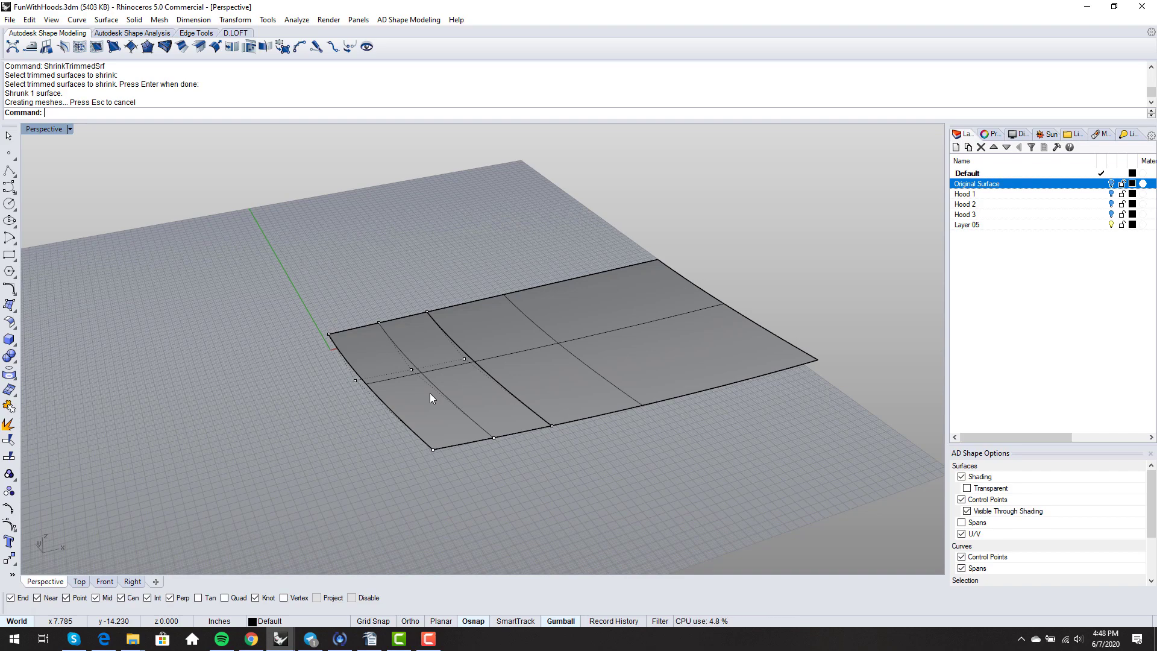
# - Undo the shrink and the split so the surface is whole again
pyautogui.hotkey('ctrl', 'z')
pyautogui.hotkey('ctrl', 'z')
pyautogui.press('Escape')
pyautogui.moveTo(432, 458)
pyautogui.mouseDown(button='right')
pyautogui.moveTo(480, 432)
pyautogui.moveTo(448, 460)
pyautogui.mouseUp(button='right')
# - Split the hood surface along an isocurve near its front edge
pyautogui.write('S')
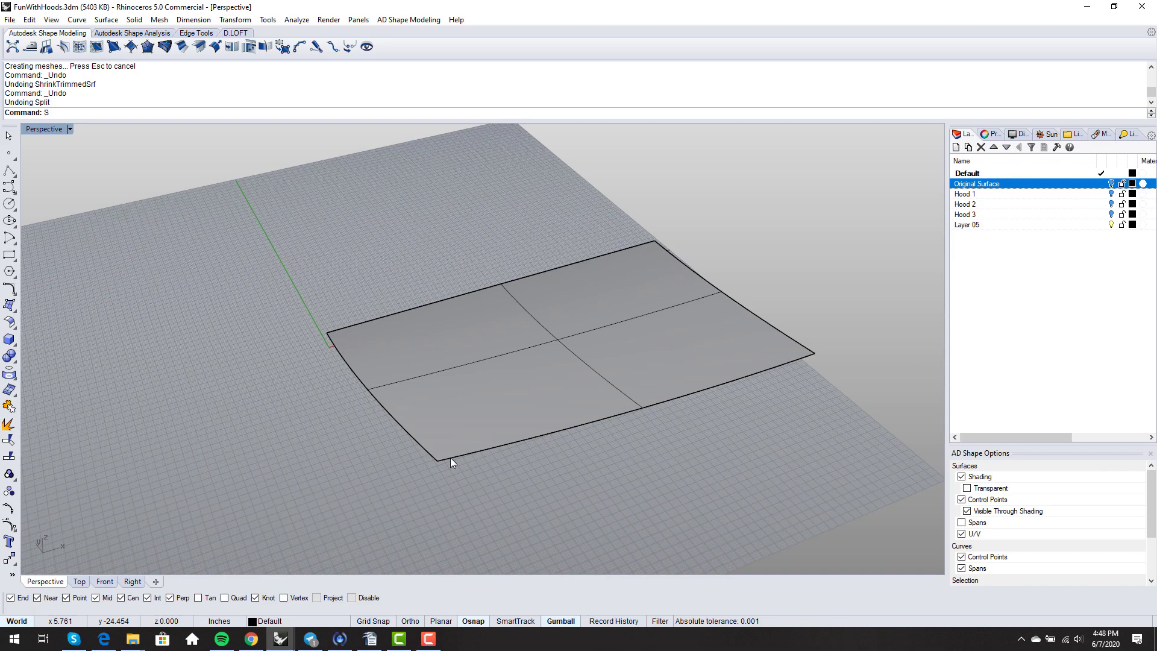
pyautogui.write('plit')
pyautogui.press('Return')
pyautogui.click(465, 435)
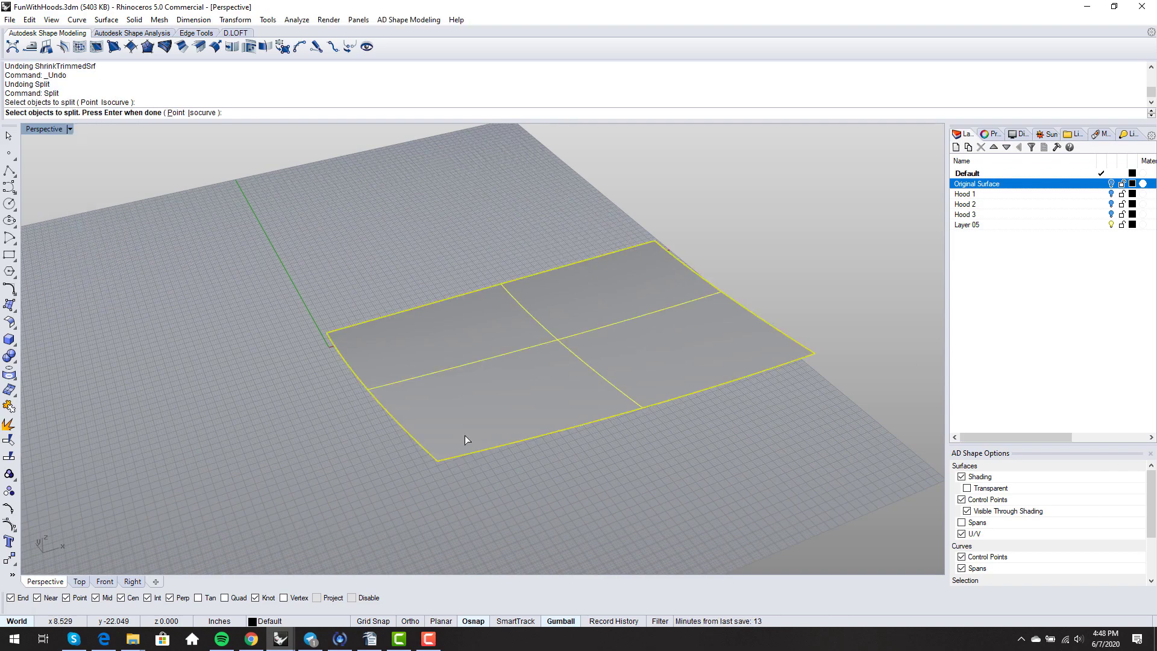
pyautogui.press('Return')
pyautogui.click(94, 112)
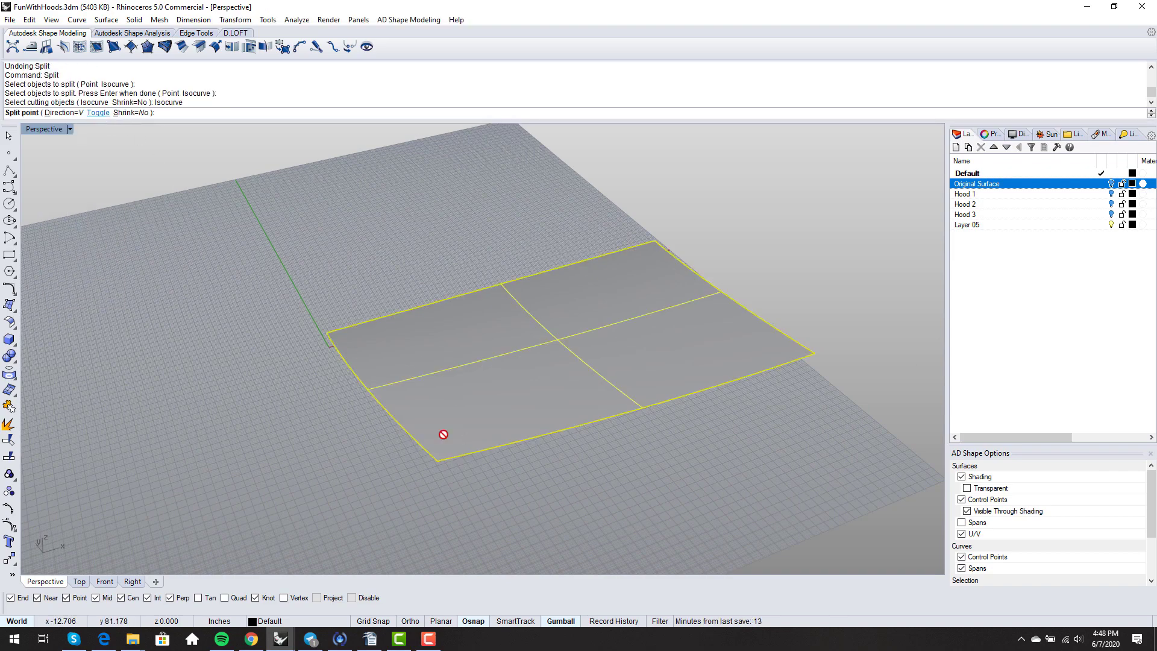
pyautogui.click(473, 452)
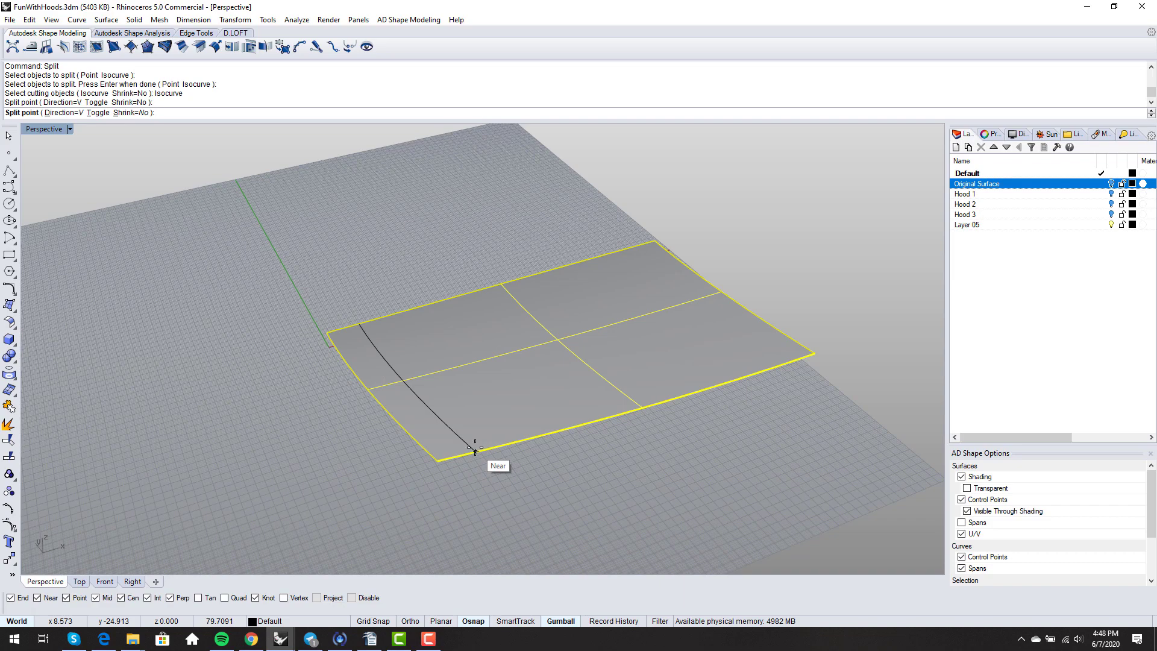
pyautogui.press('Return')
pyautogui.moveTo(414, 483); pyautogui.dragTo(525, 472, button='right')
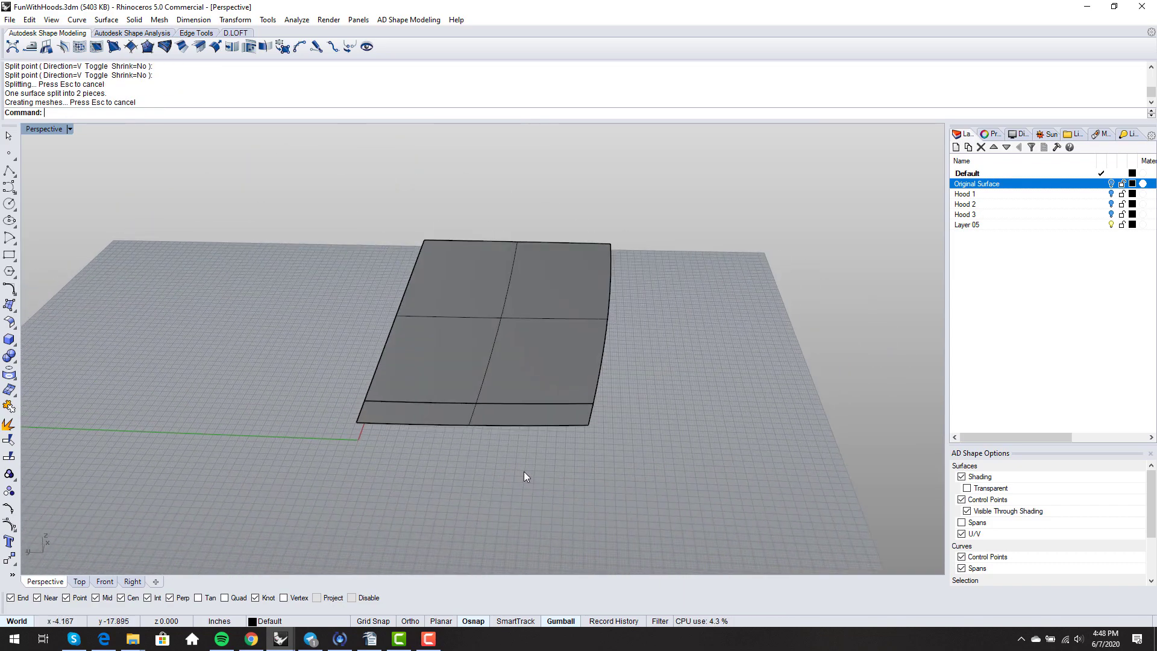
# - Split the large piece along a toggled-direction isocurve near its right edge
pyautogui.press('Return')
pyautogui.click(549, 360)
pyautogui.press('Return')
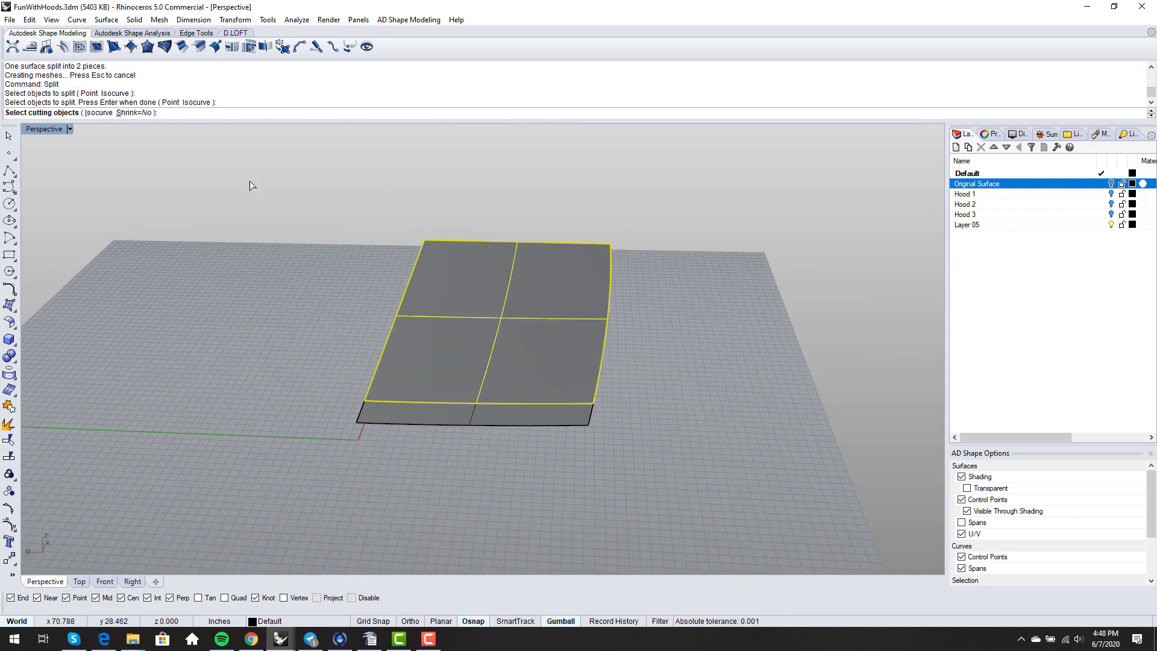
pyautogui.click(110, 113)
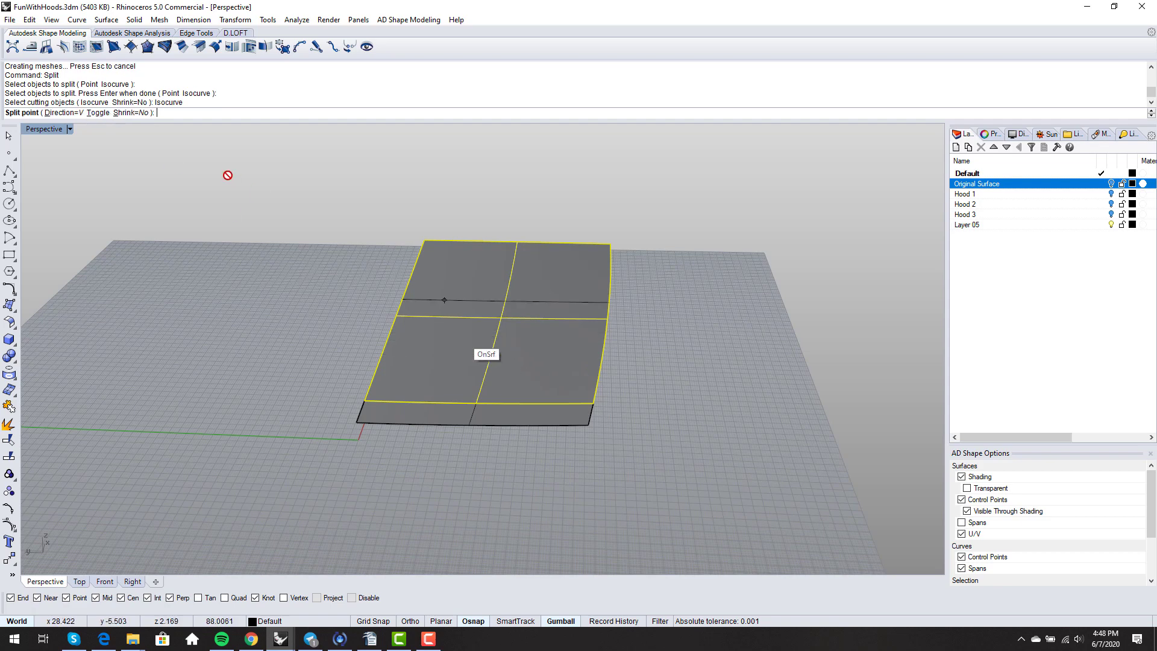
pyautogui.click(99, 113)
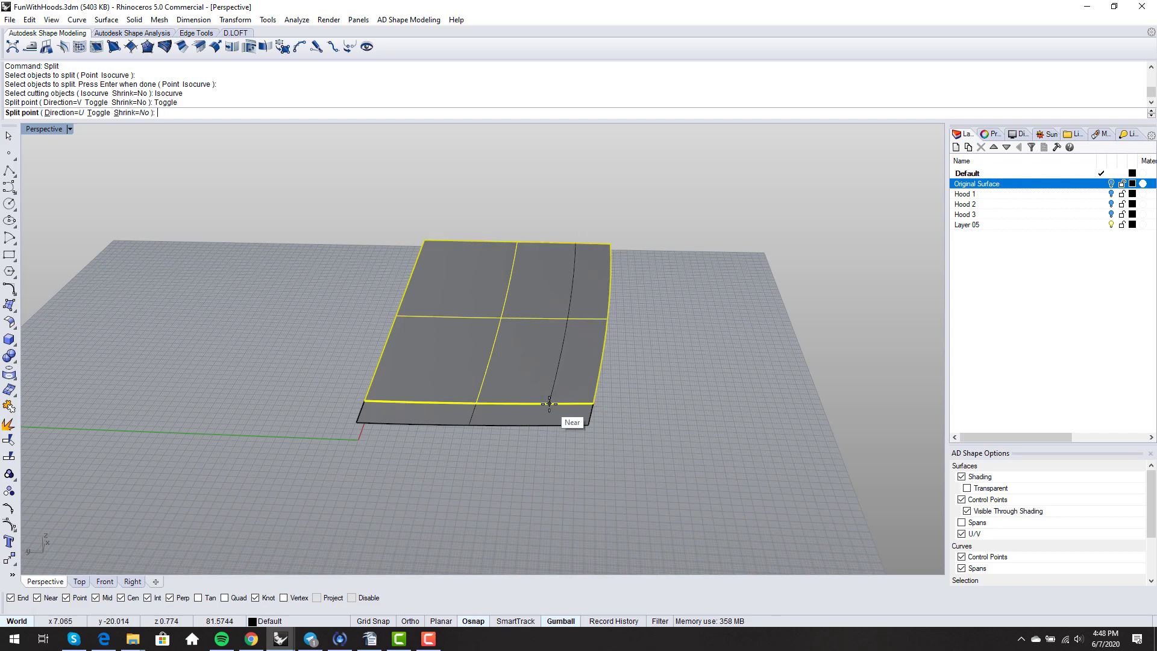
pyautogui.scroll(2, 550, 403)
pyautogui.scroll(1, 552, 403)
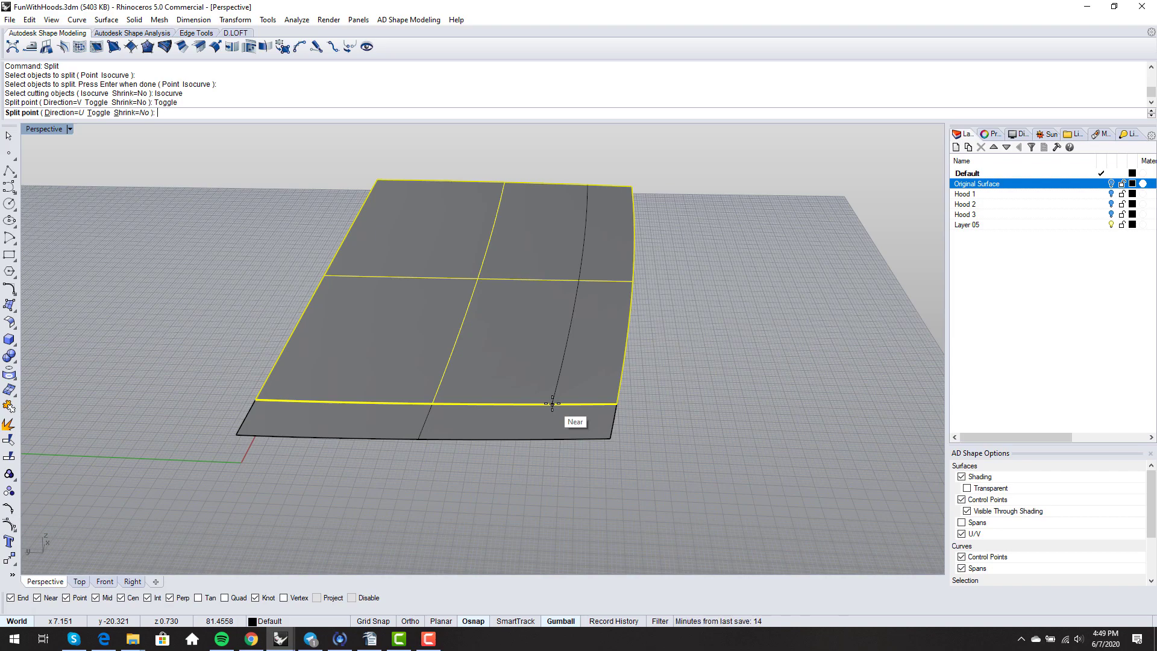
pyautogui.click(552, 403)
pyautogui.press('Return')
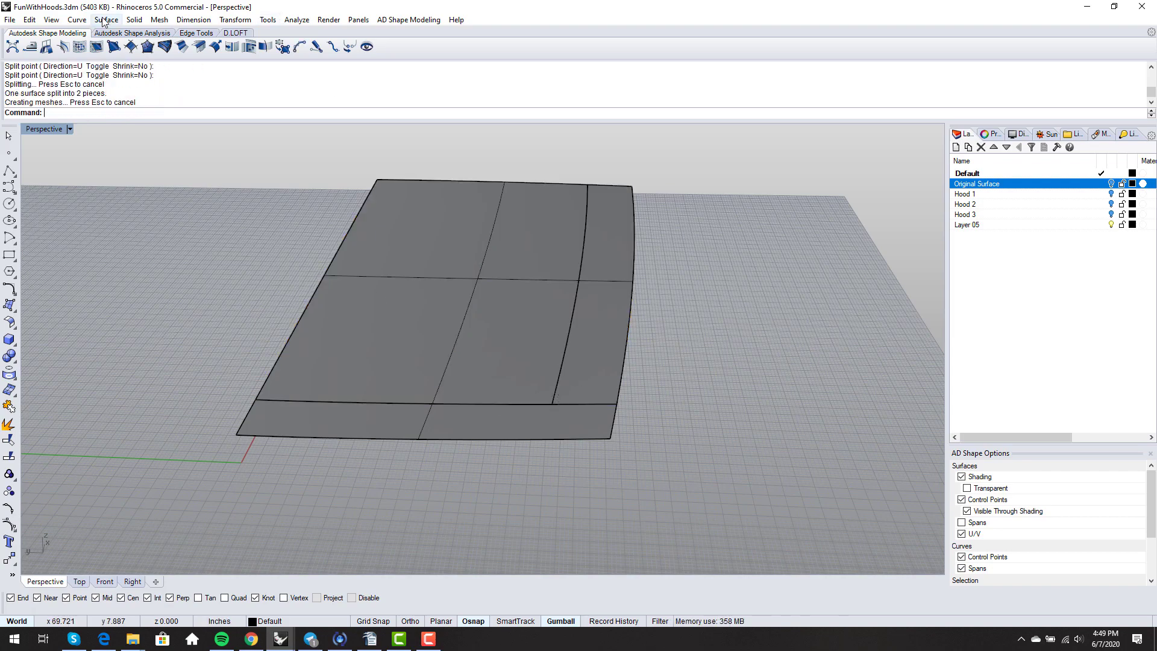
# - Create a centre-radius sphere where the front and side strips meet
pyautogui.click(134, 20)
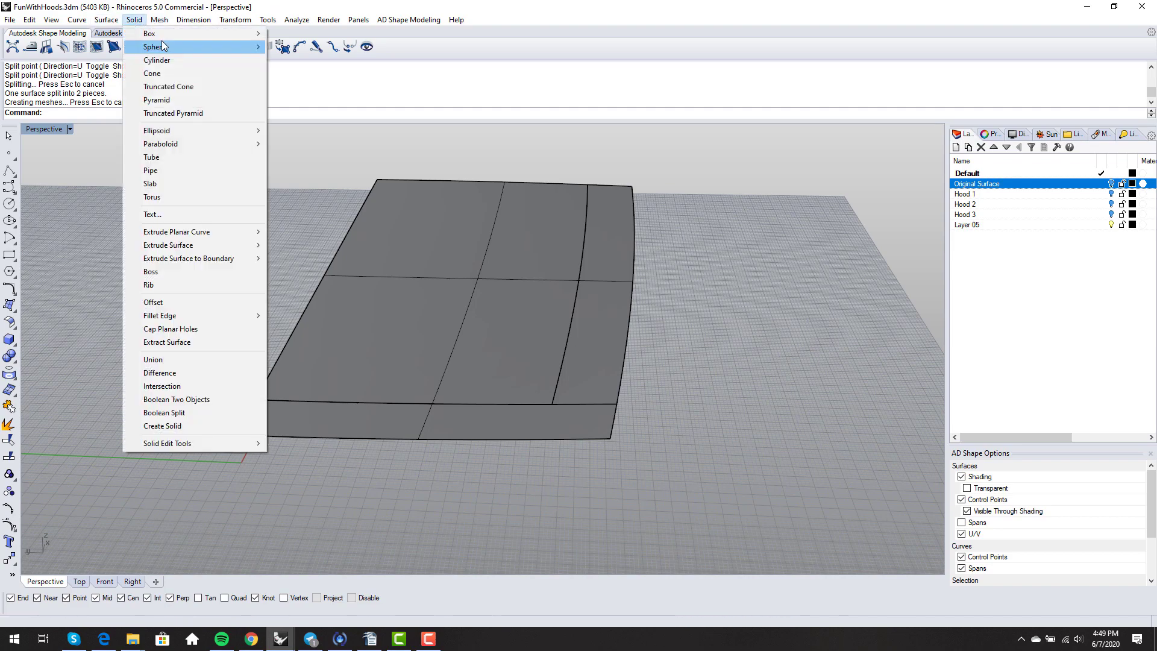
pyautogui.moveTo(163, 47)
pyautogui.click(292, 46)
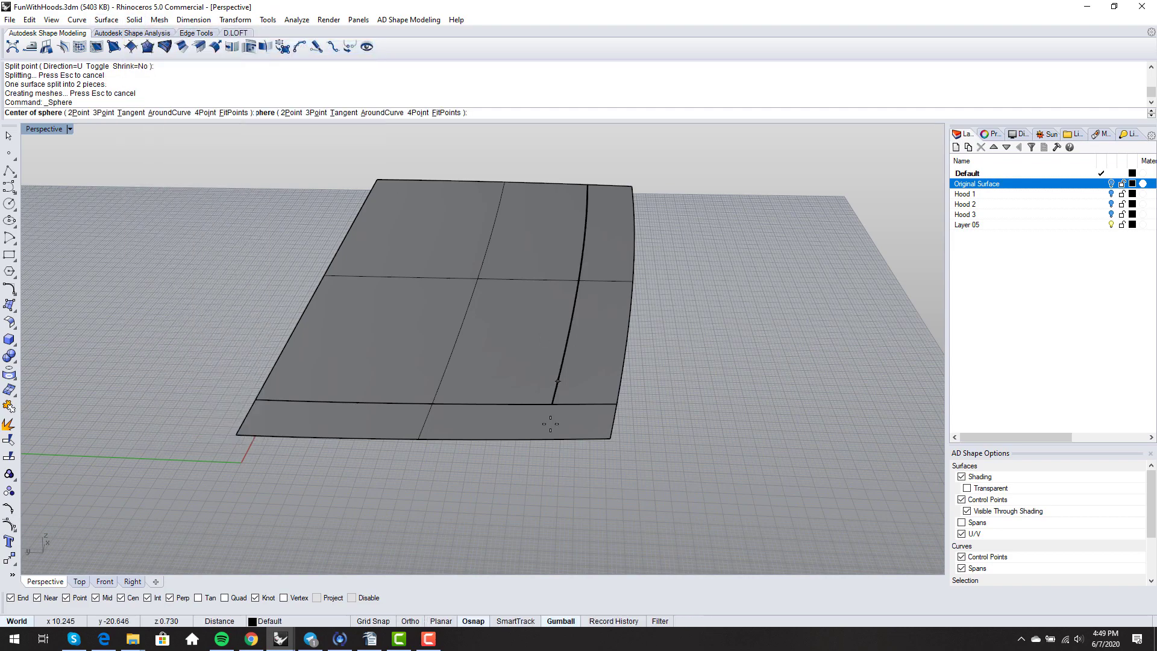
pyautogui.scroll(5, 551, 424)
pyautogui.click(552, 399)
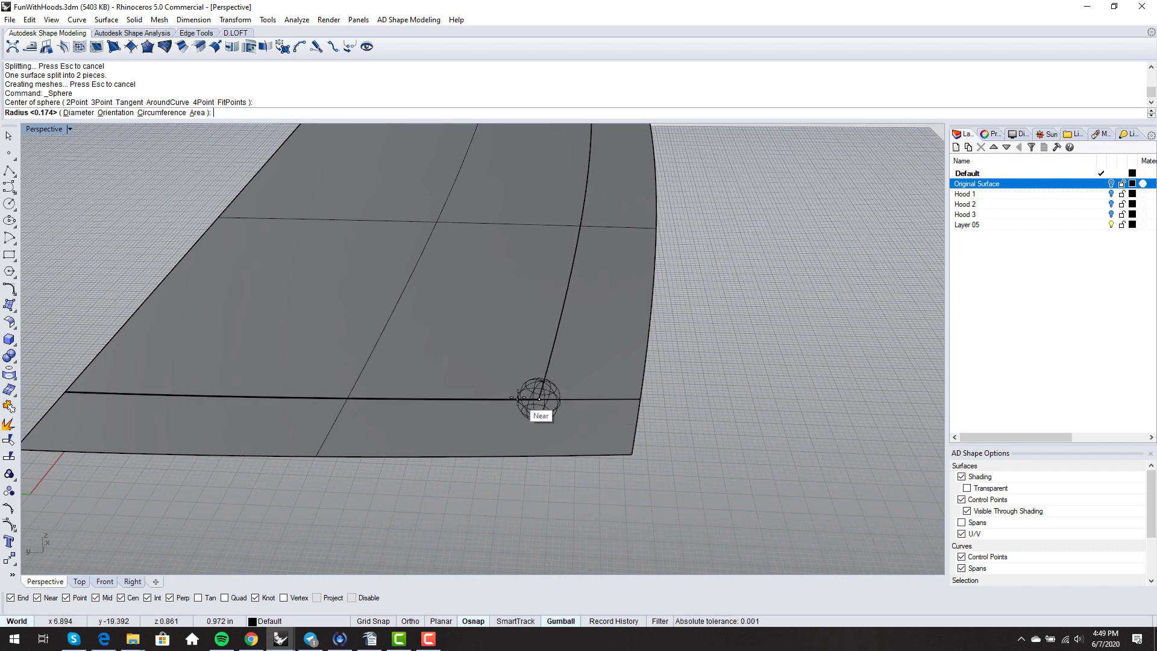
pyautogui.click(518, 398)
pyautogui.scroll(-4, 533, 421)
pyautogui.scroll(2, 532, 420)
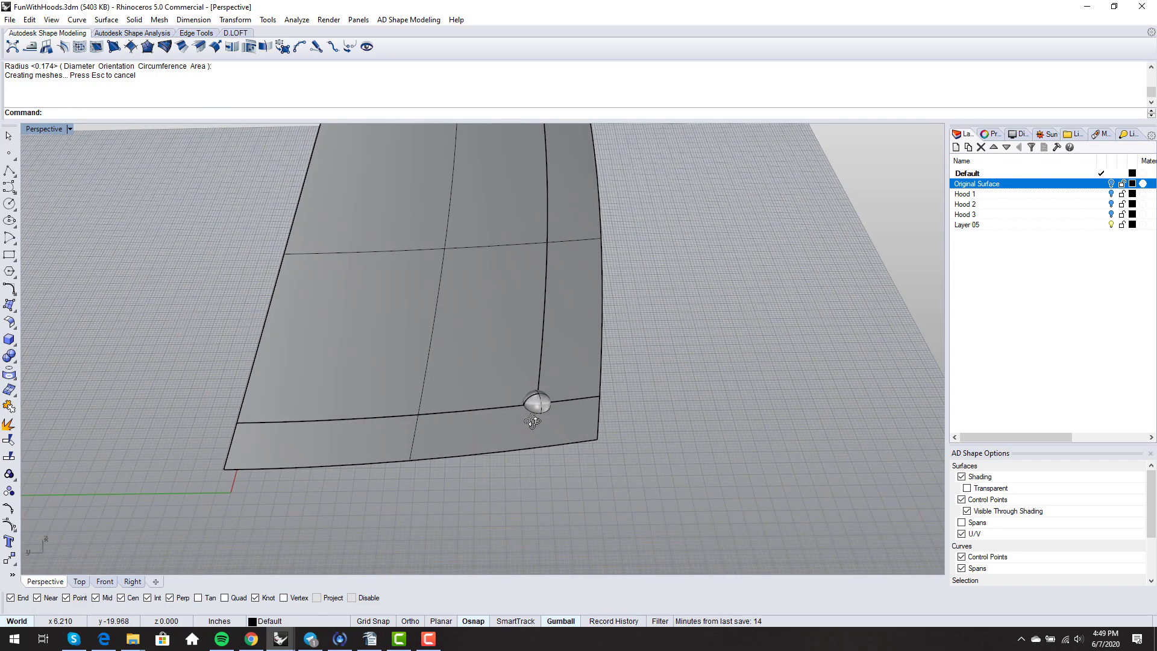
# - Intersect the sphere with the front strip to get an arc, then delete the sphere
pyautogui.write('Intersect')
pyautogui.press('Return')
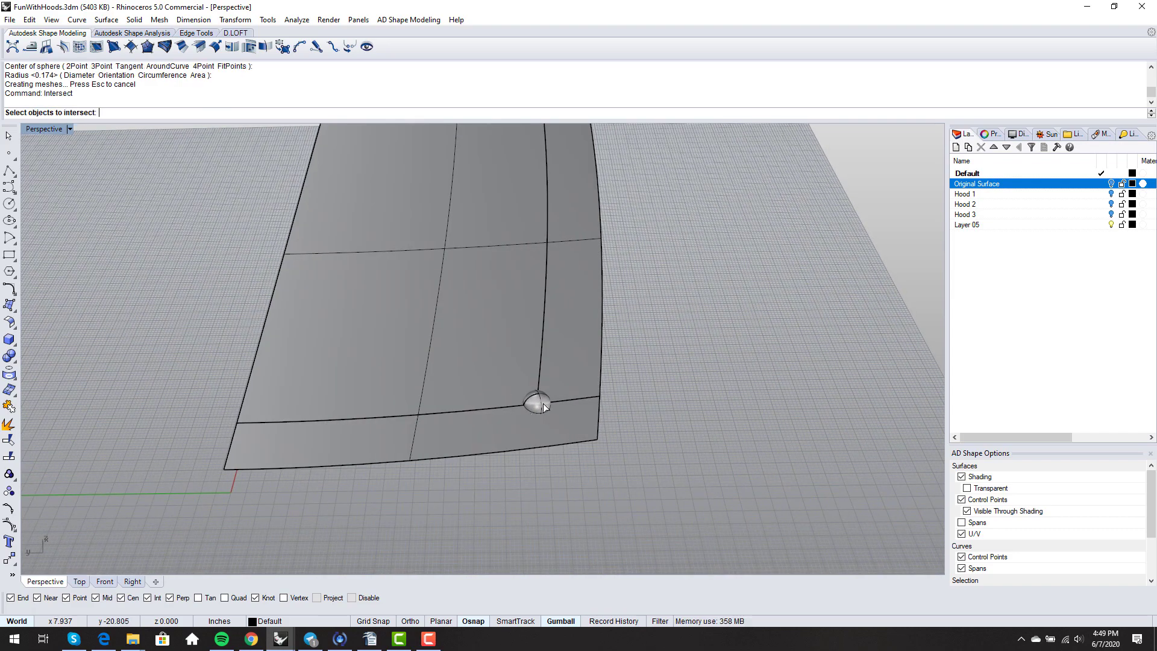
pyautogui.click(542, 403)
pyautogui.click(534, 430)
pyautogui.press('Return')
pyautogui.scroll(2, 545, 417)
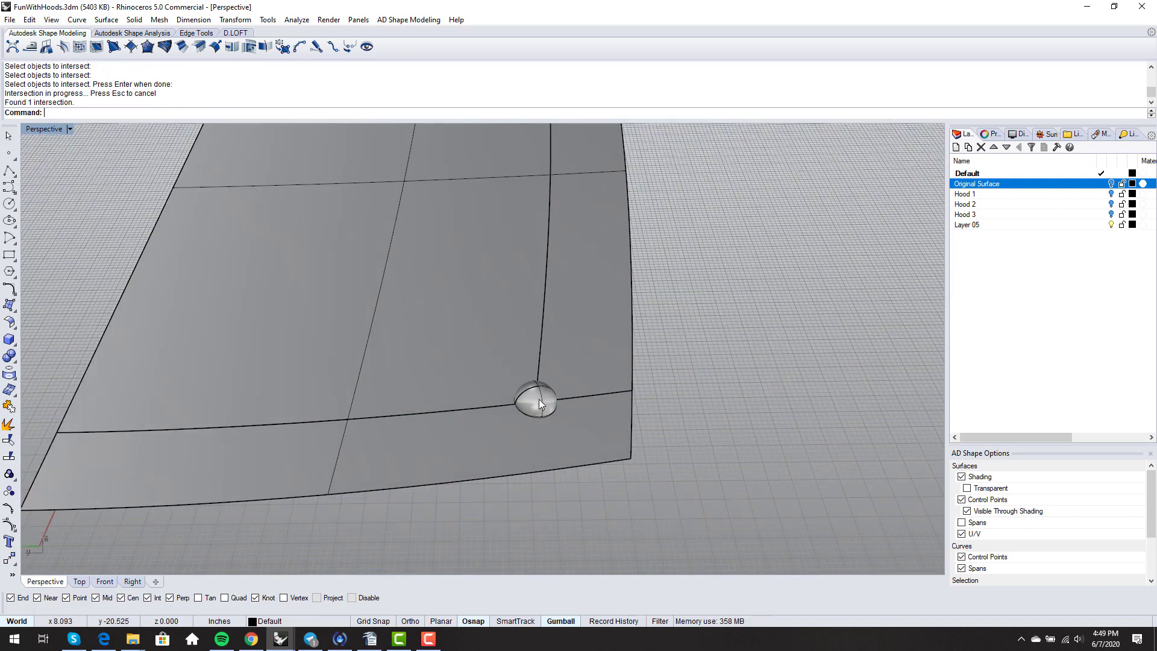
pyautogui.click(539, 399)
pyautogui.press('Delete')
pyautogui.moveTo(539, 399); pyautogui.dragTo(560, 449, button='right')
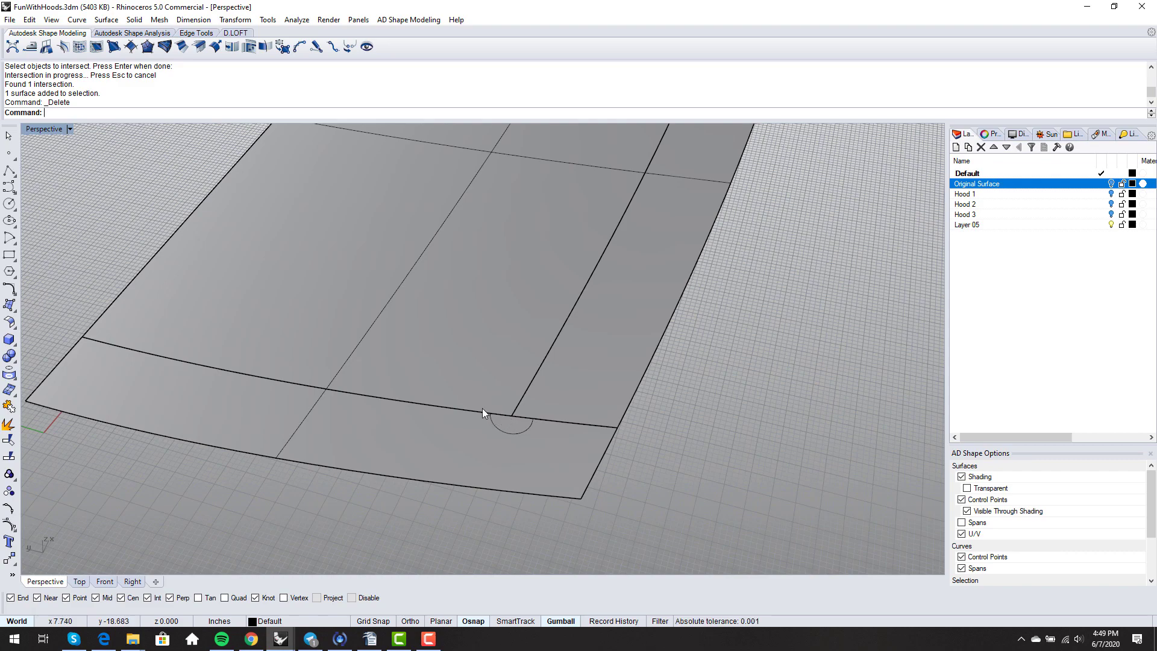
pyautogui.scroll(-5, 519, 420)
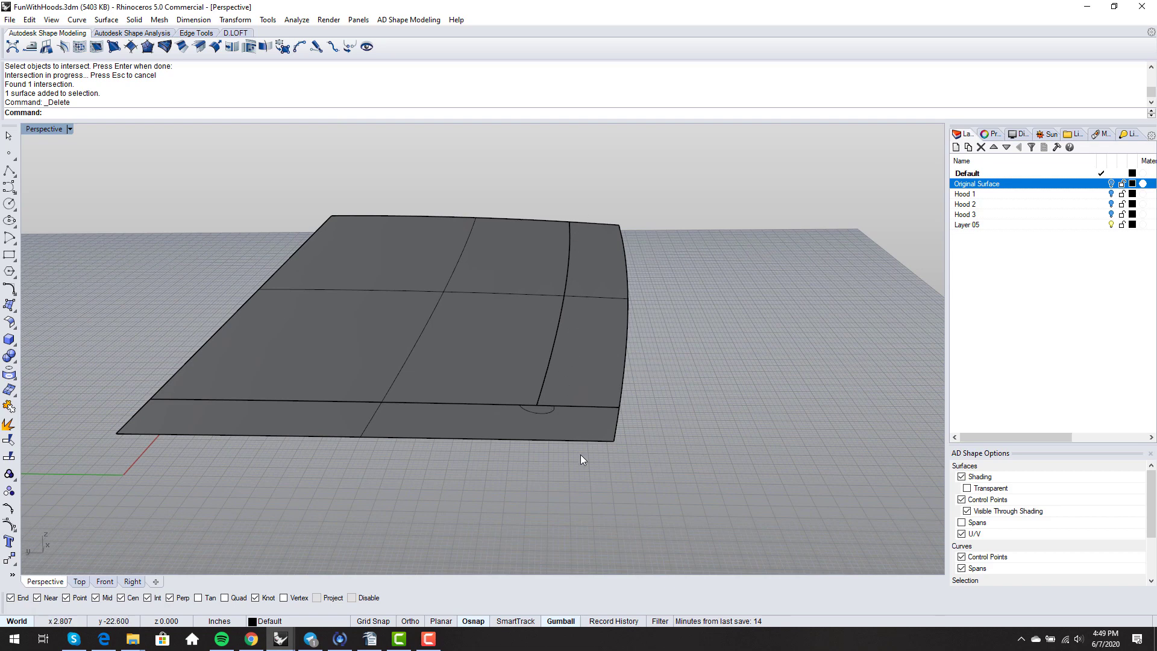
# - Start a Split on the hood's right-hand strip
pyautogui.write('split')
pyautogui.press('Return')
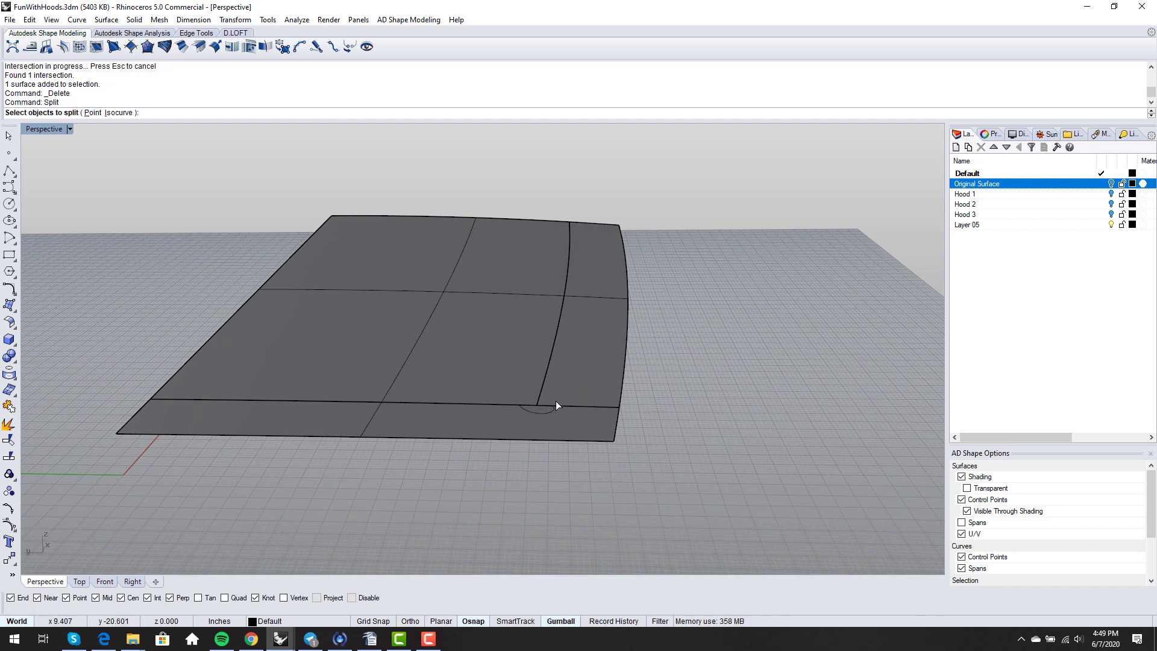
pyautogui.click(588, 382)
pyautogui.press('Return')
# - Split the right strip along an isocurve at the arc's right end
pyautogui.click(97, 113)
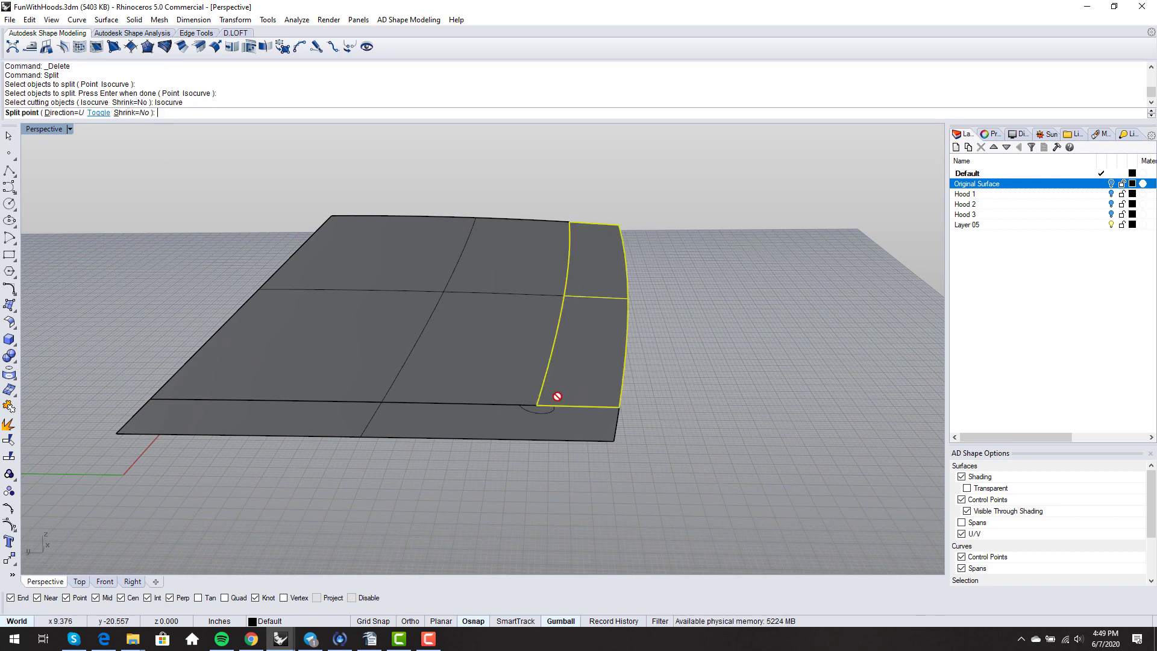
pyautogui.scroll(3, 602, 403)
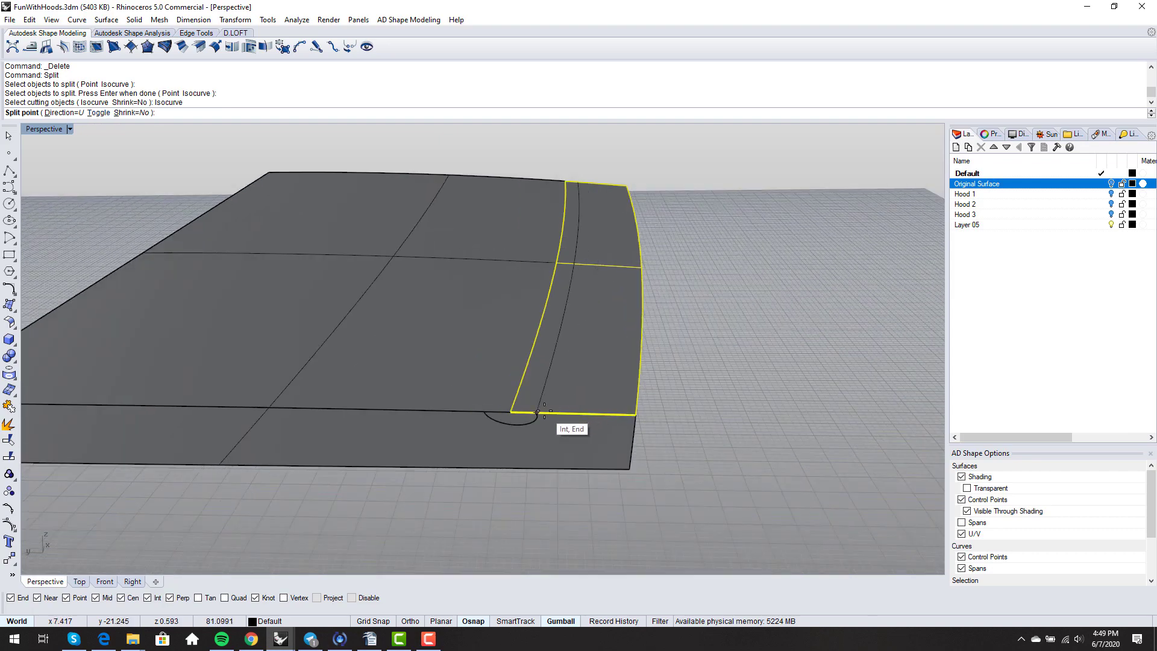
pyautogui.scroll(3, 543, 422)
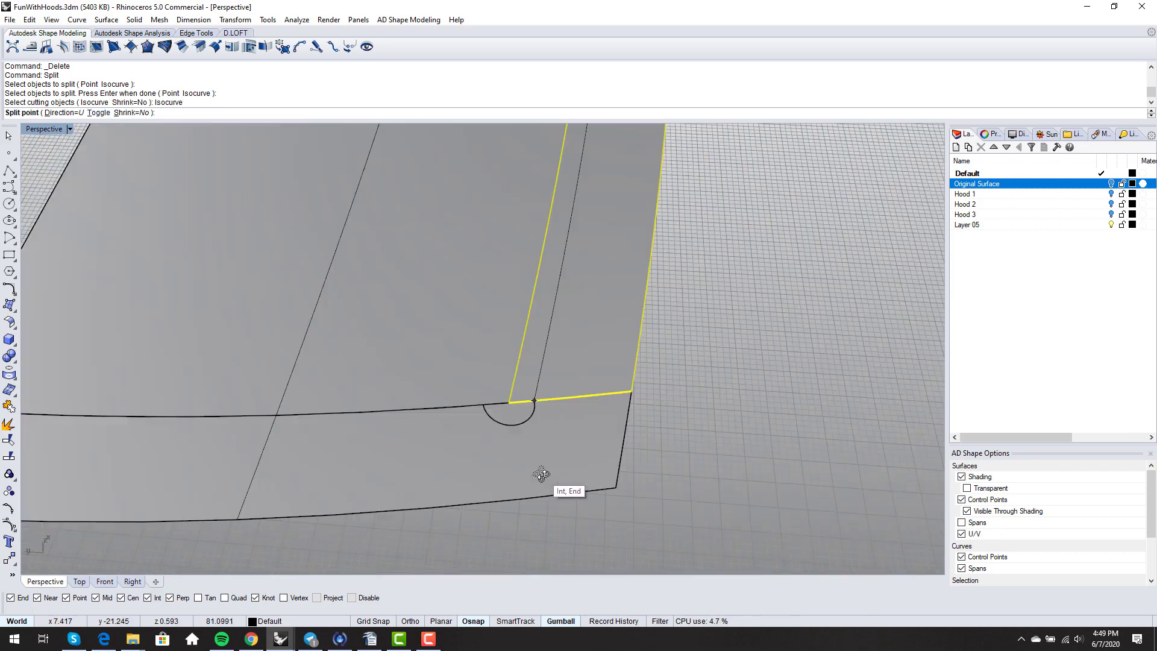
pyautogui.click(534, 399)
pyautogui.press('Return')
# - Split the larger piece along an isocurve at the arc's left end, and select the arc
pyautogui.press('Return')
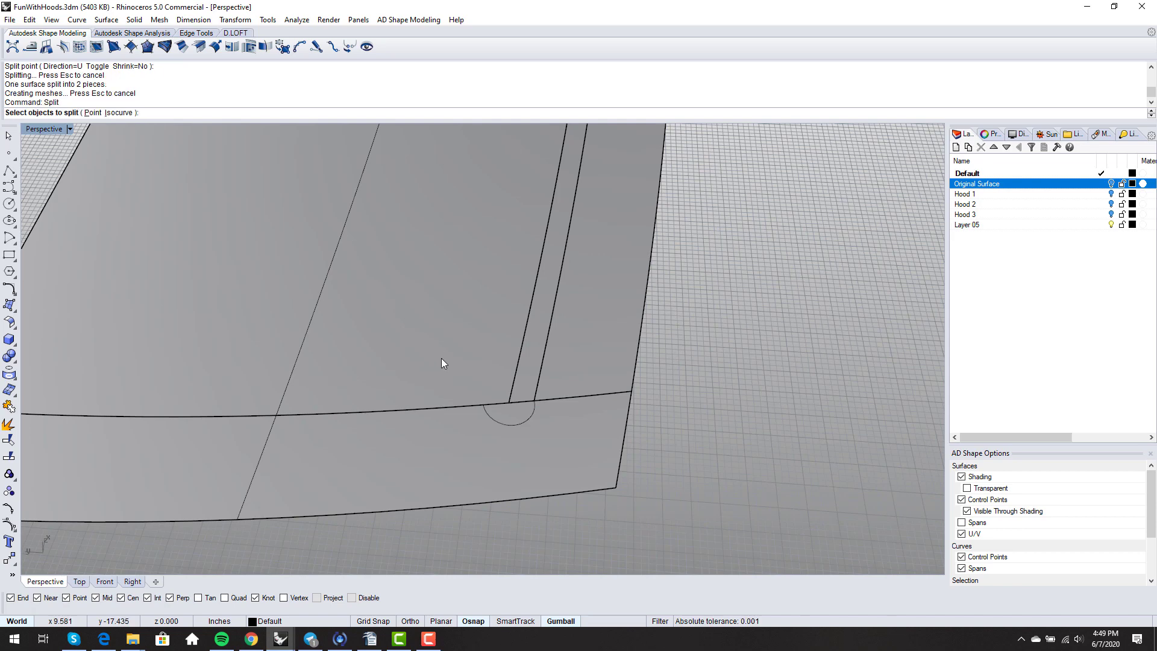
pyautogui.click(442, 360)
pyautogui.press('Return')
pyautogui.click(96, 113)
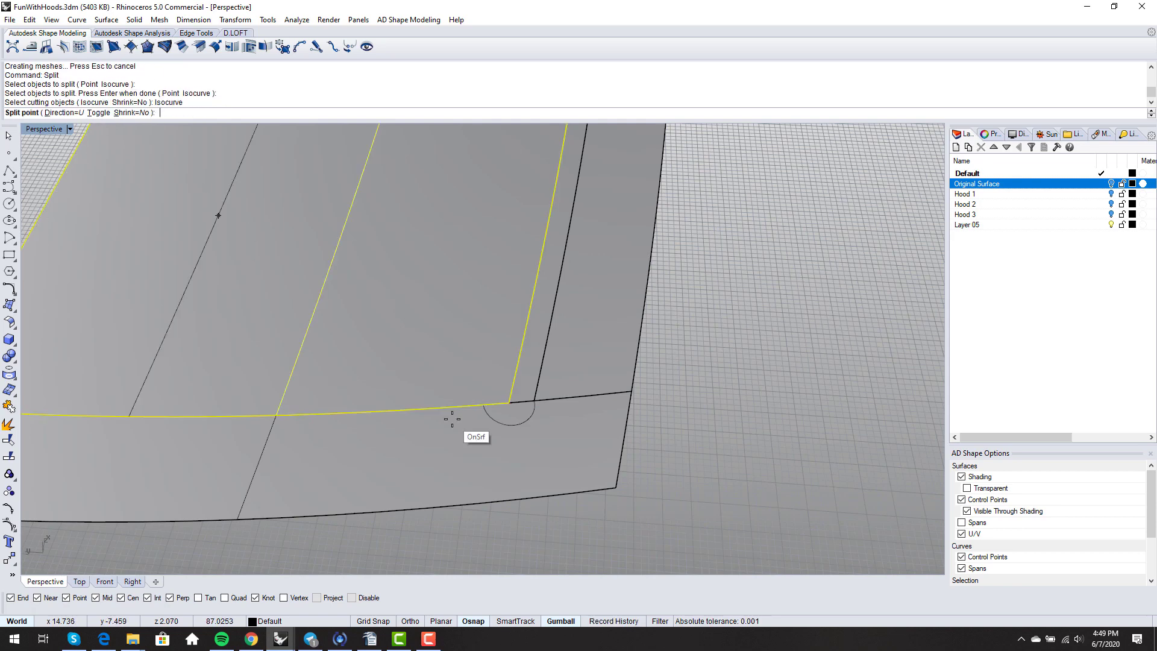
pyautogui.click(481, 400)
pyautogui.press('Return')
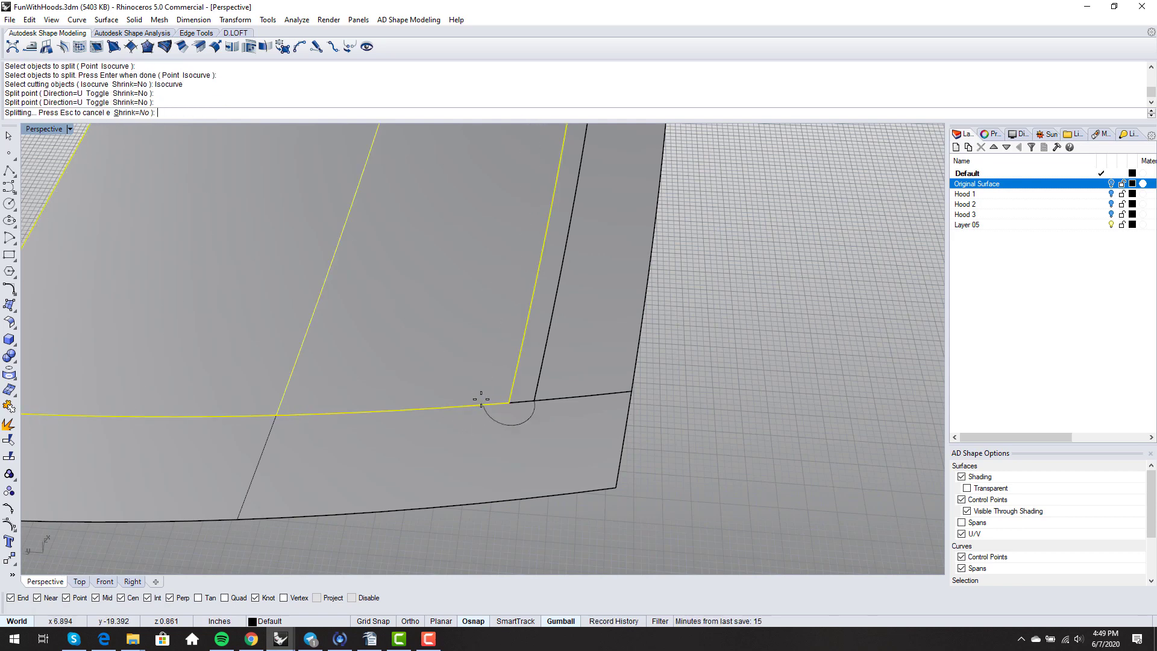
pyautogui.scroll(-4, 493, 424)
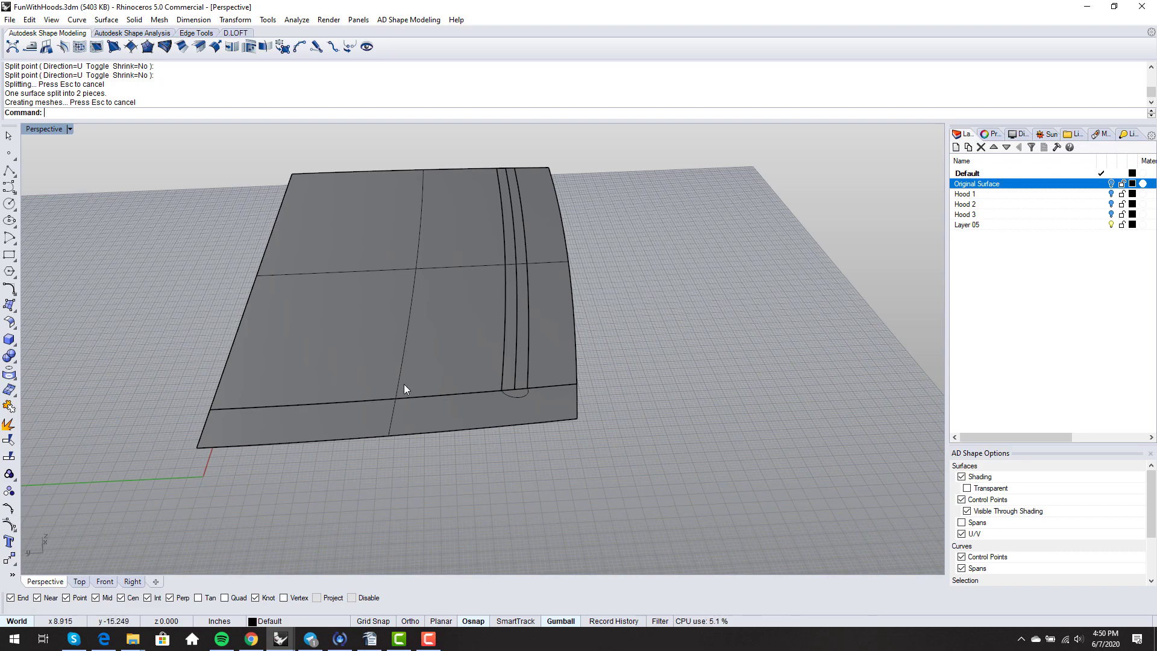
pyautogui.click(505, 393)
# - Delete the arc curve and select the narrow strip plus its neighbouring strip
pyautogui.press('Delete')
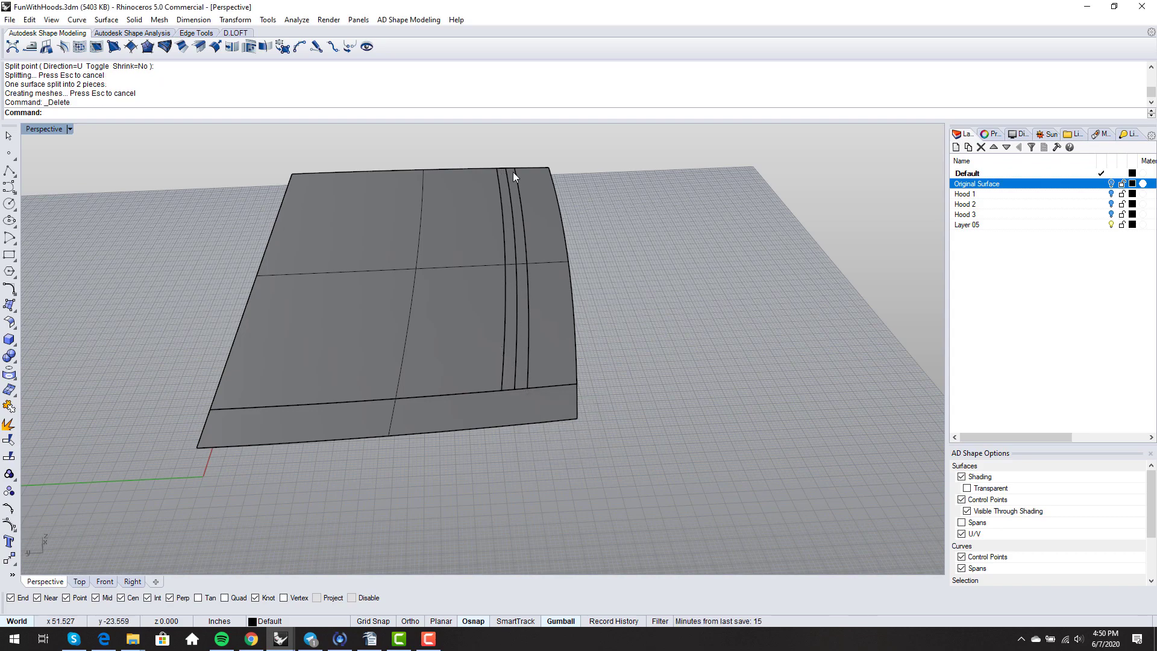
pyautogui.click(515, 203)
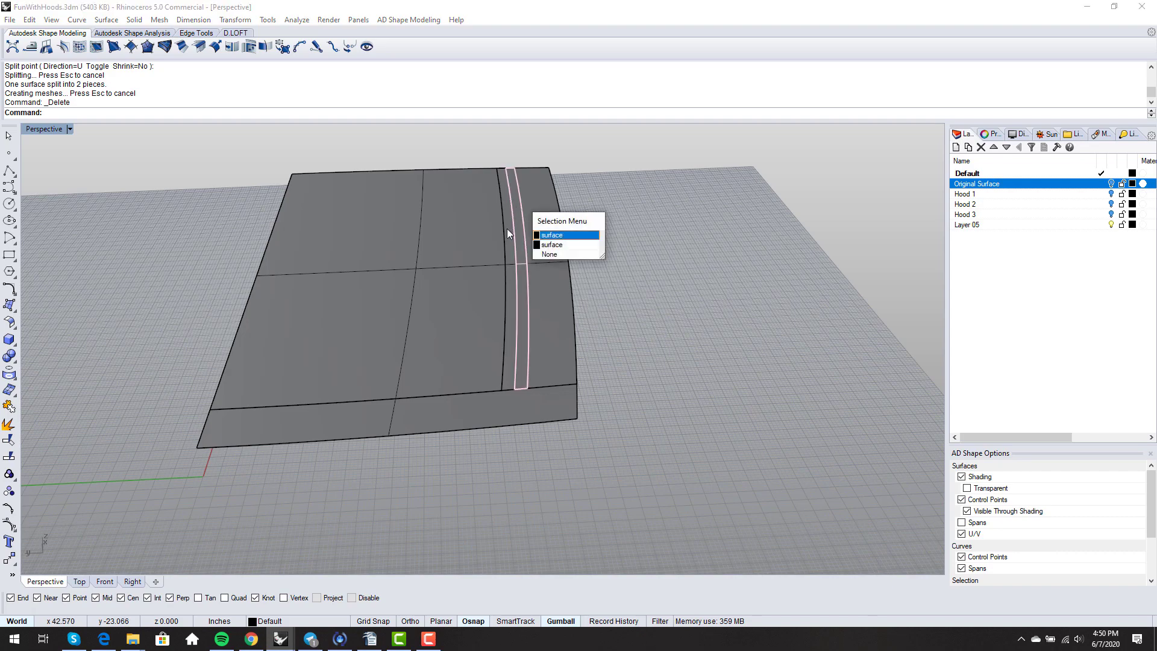
pyautogui.click(549, 236)
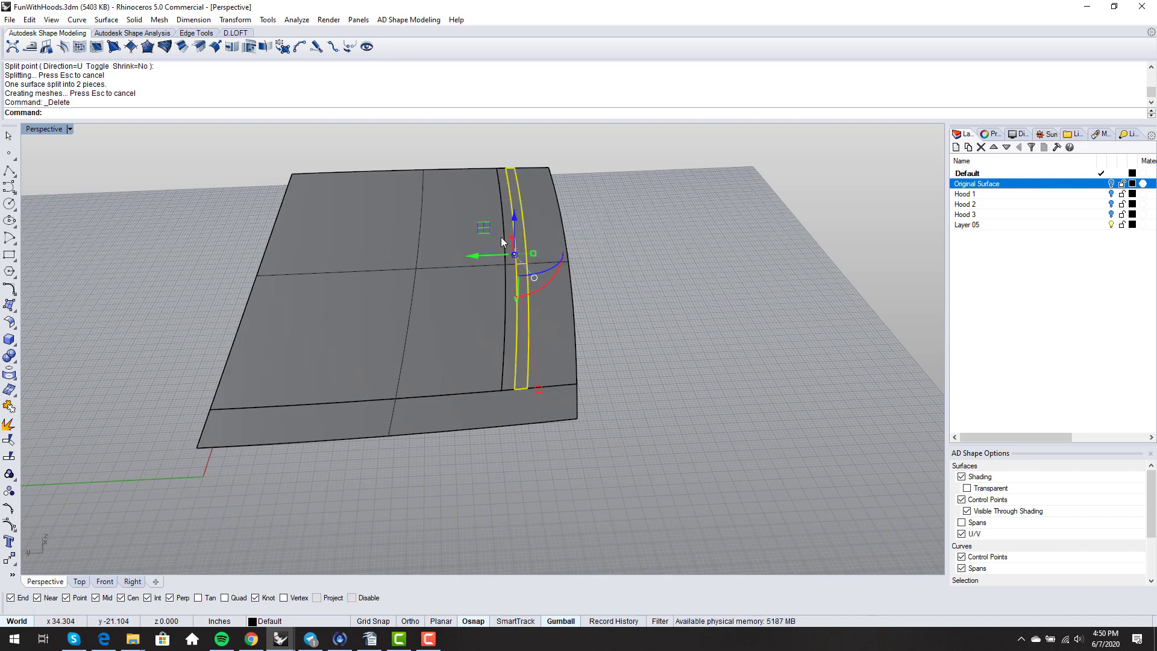
pyautogui.click(502, 193)
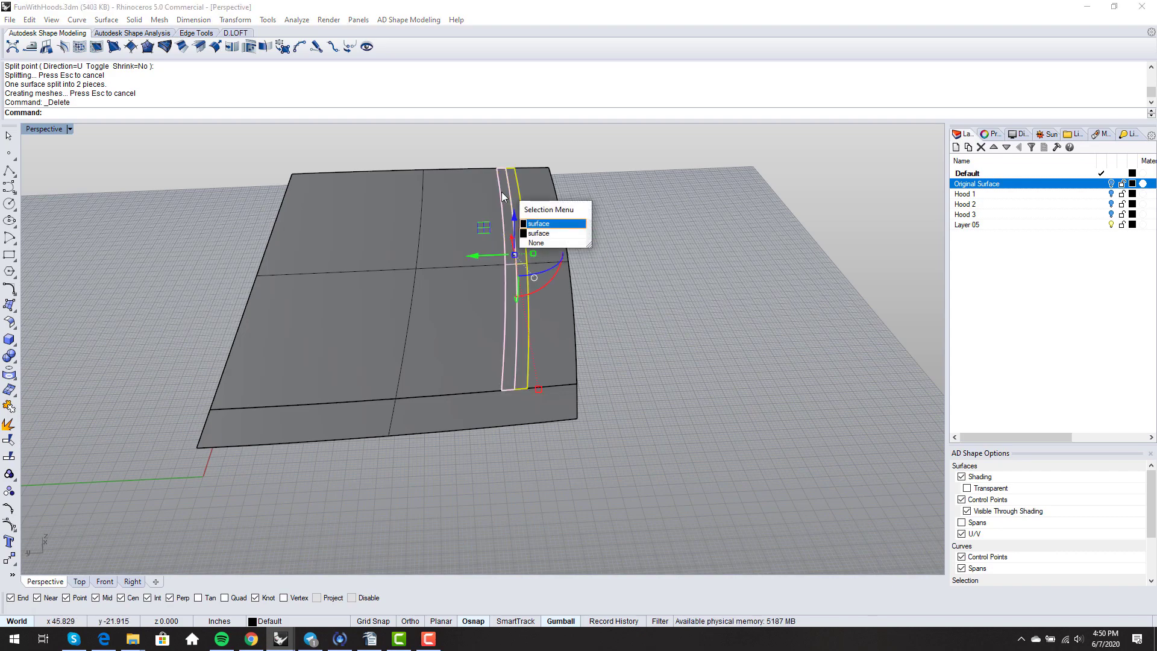
pyautogui.click(538, 223)
# - Shrink both strips with ShrinkTrimmedSrf and display their control points
pyautogui.write('Sj')
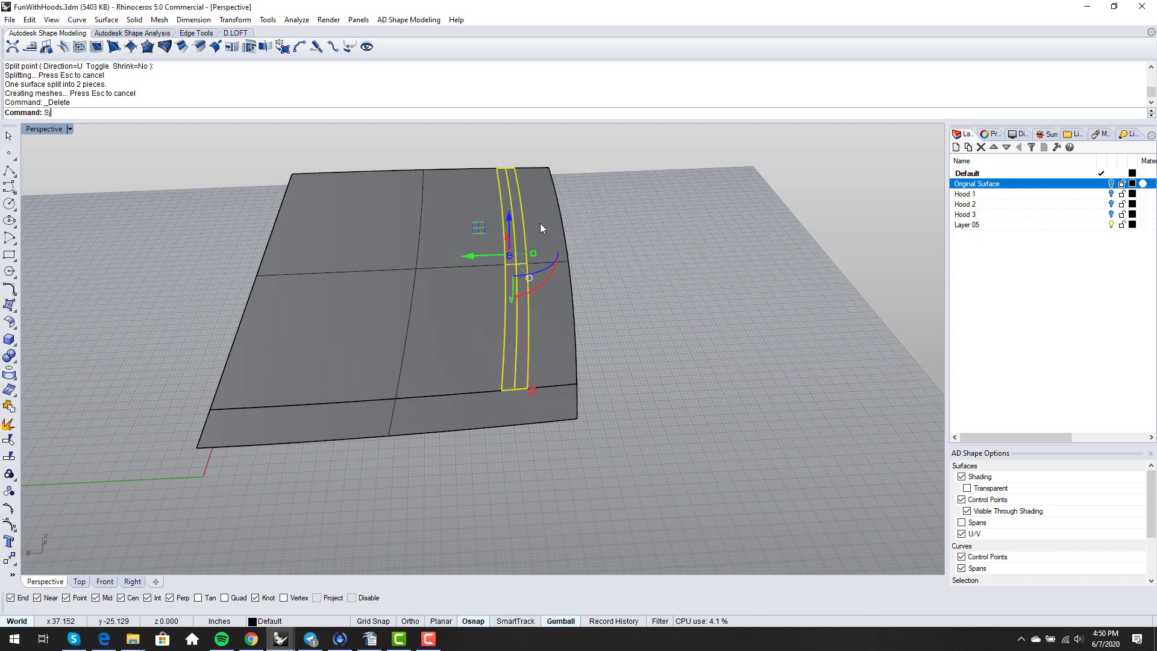
pyautogui.press('BackSpace')
pyautogui.write('hrinkTrimmedSrf')
pyautogui.press('Return')
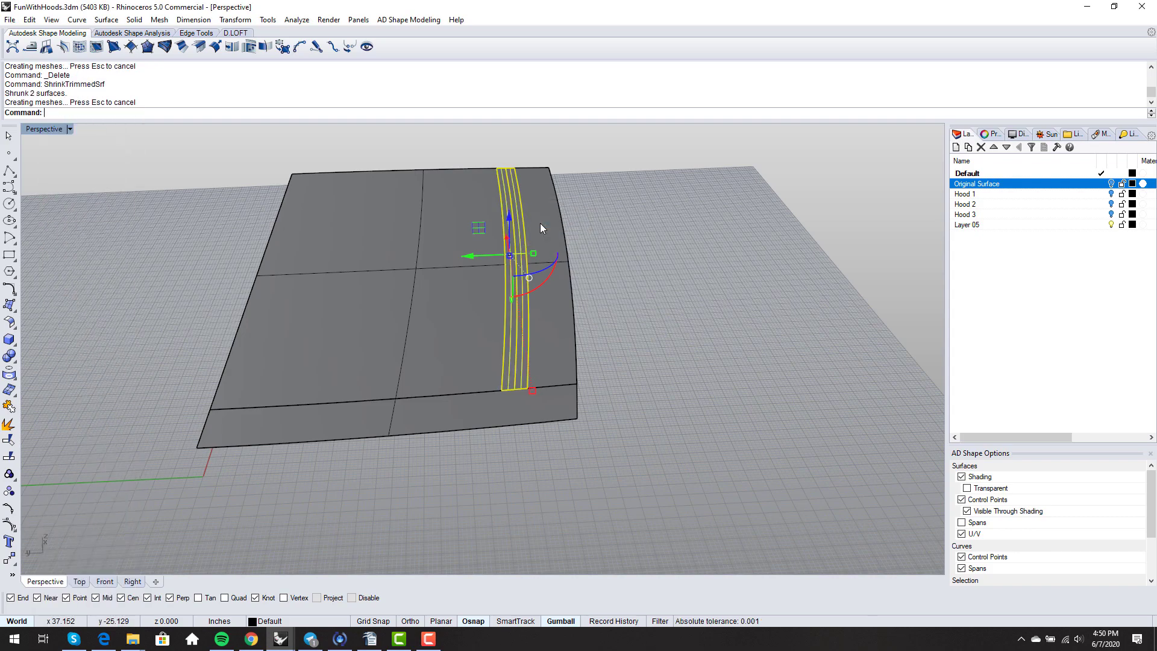
pyautogui.press('F10')
pyautogui.moveTo(543, 227); pyautogui.dragTo(499, 361, button='right')
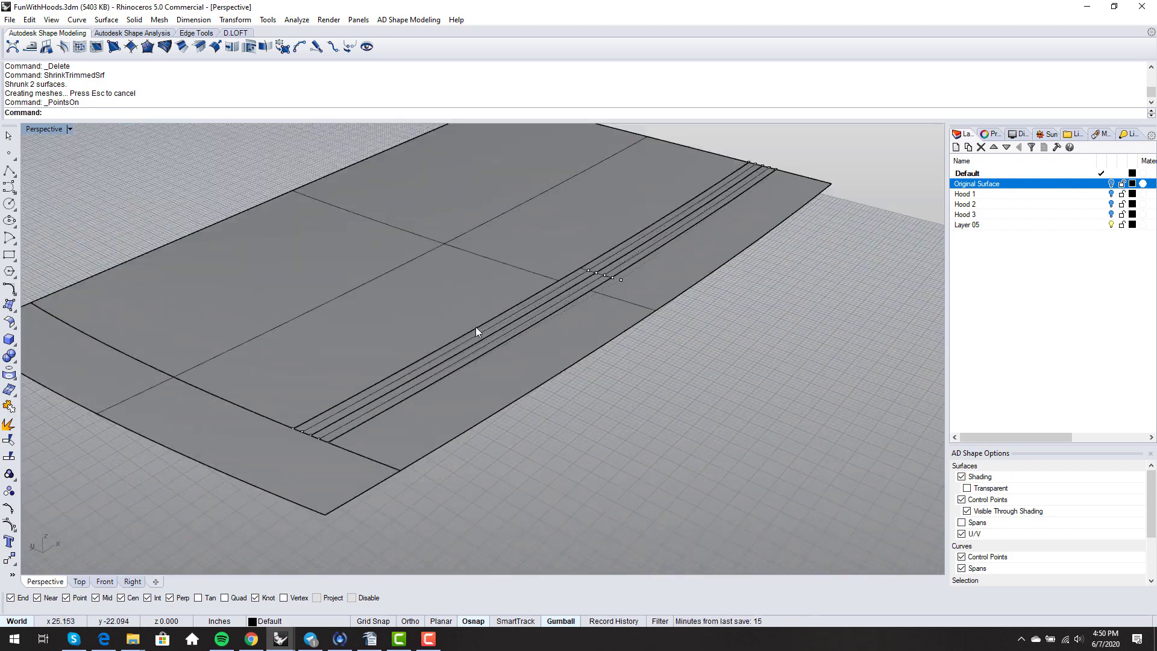
pyautogui.moveTo(359, 423)
pyautogui.mouseDown(button='right')
pyautogui.moveTo(382, 401)
pyautogui.moveTo(380, 414)
pyautogui.mouseUp(button='right')
pyautogui.click(332, 447)
pyautogui.click(326, 462)
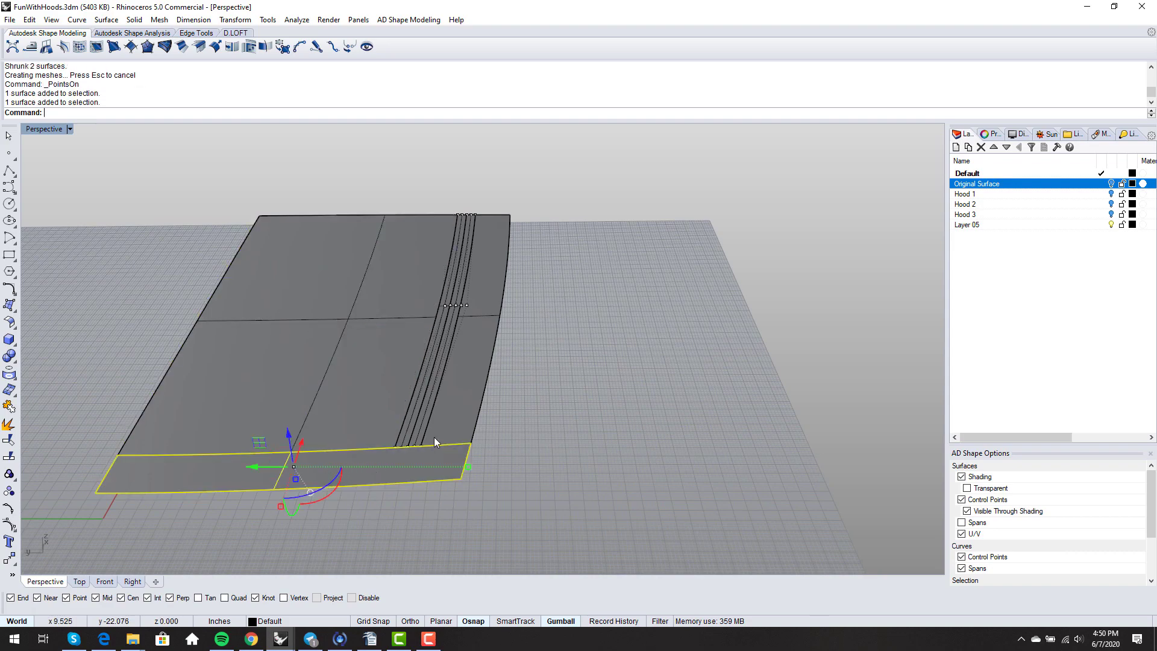
pyautogui.click(434, 437)
pyautogui.click(310, 480)
pyautogui.click(464, 428)
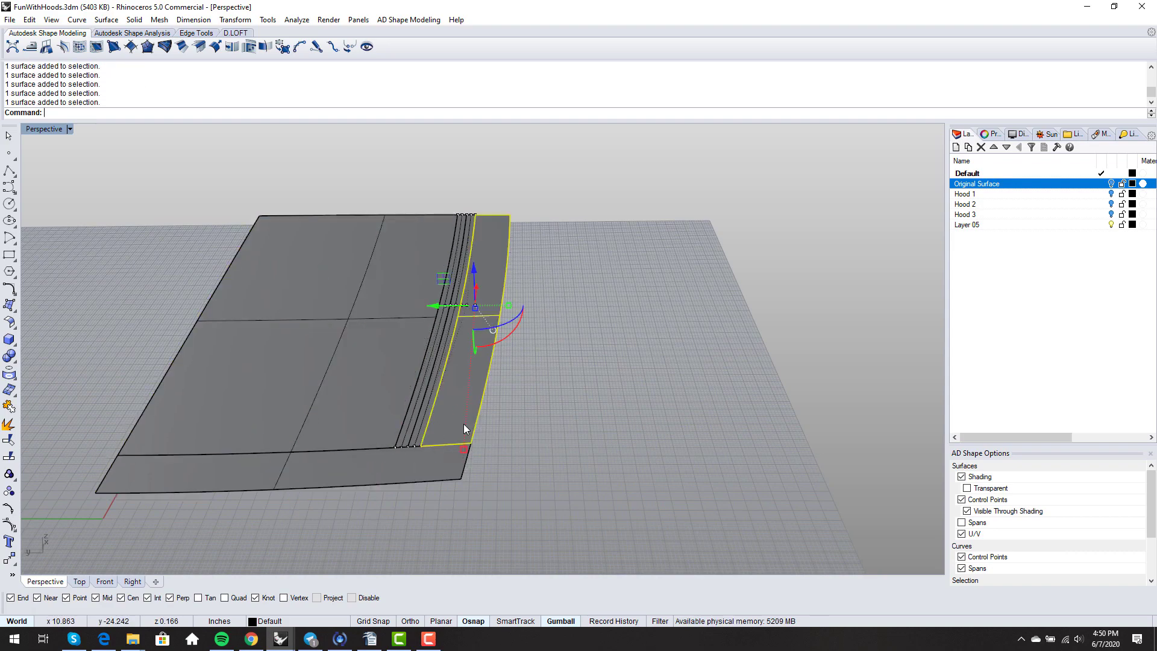
pyautogui.click(381, 420)
pyautogui.click(551, 405)
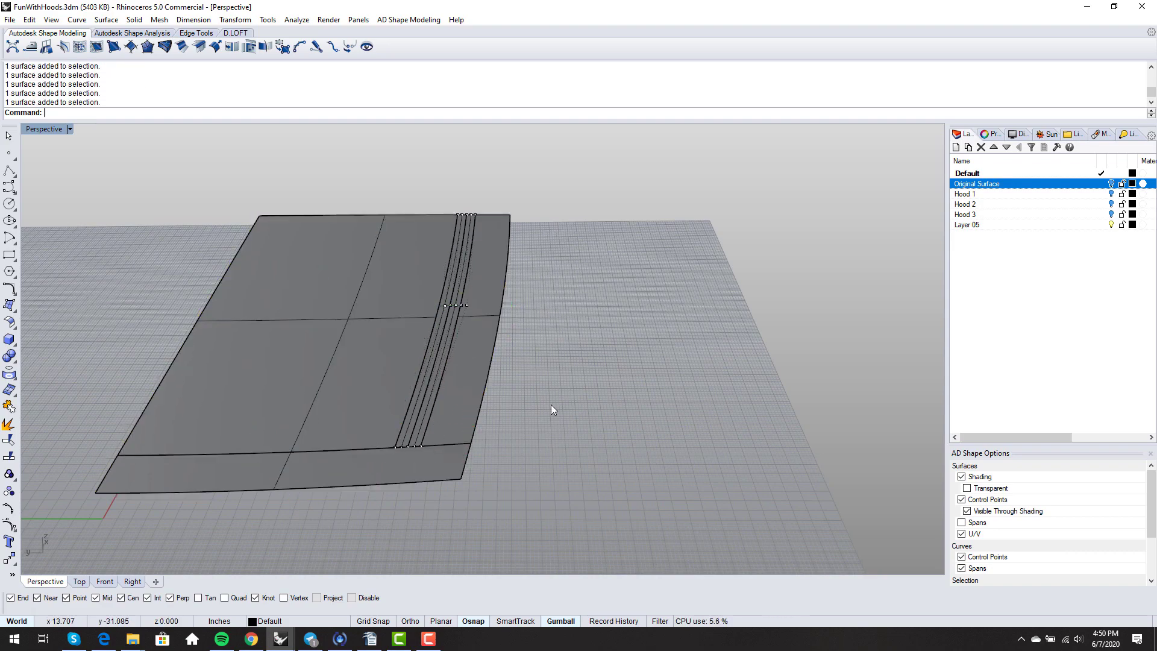
pyautogui.moveTo(551, 405); pyautogui.dragTo(439, 419, button='right')
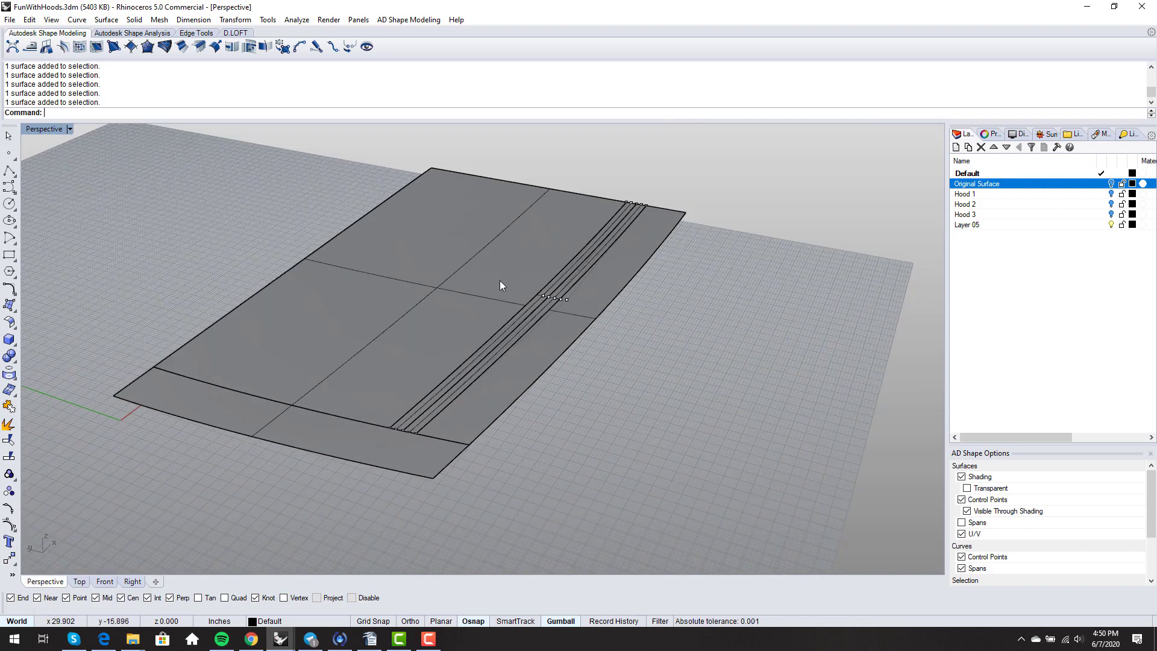
pyautogui.scroll(4, 507, 279)
pyautogui.scroll(-2, 512, 277)
pyautogui.moveTo(490, 319); pyautogui.dragTo(553, 351, button='right')
pyautogui.scroll(2, 535, 347)
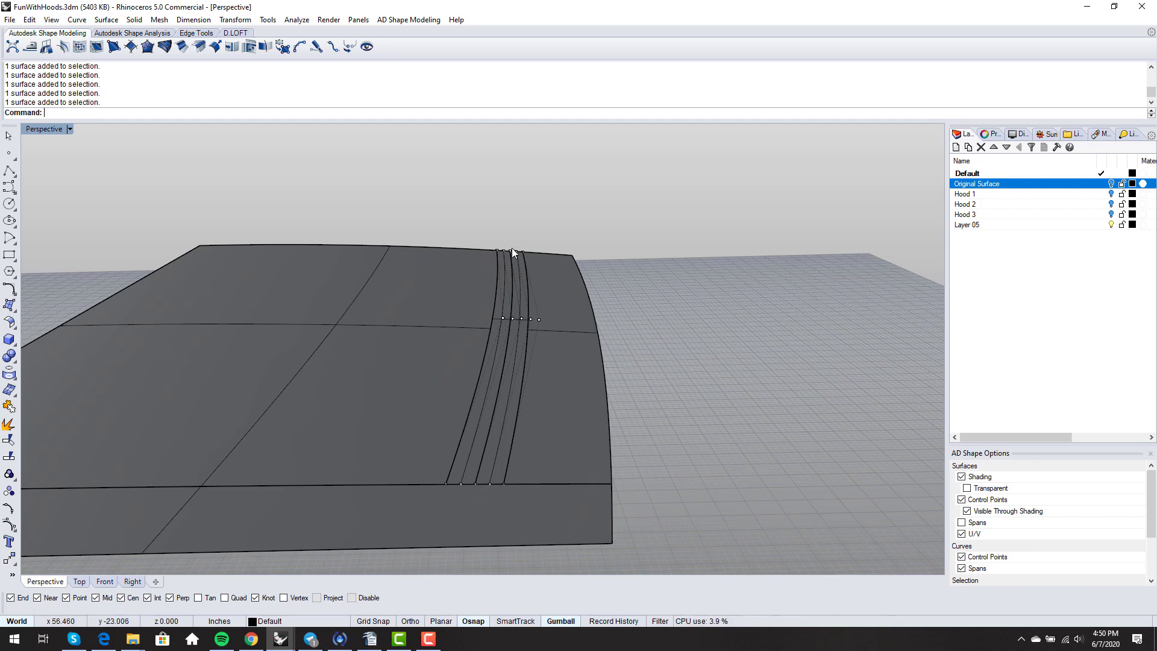
pyautogui.scroll(5, 512, 248)
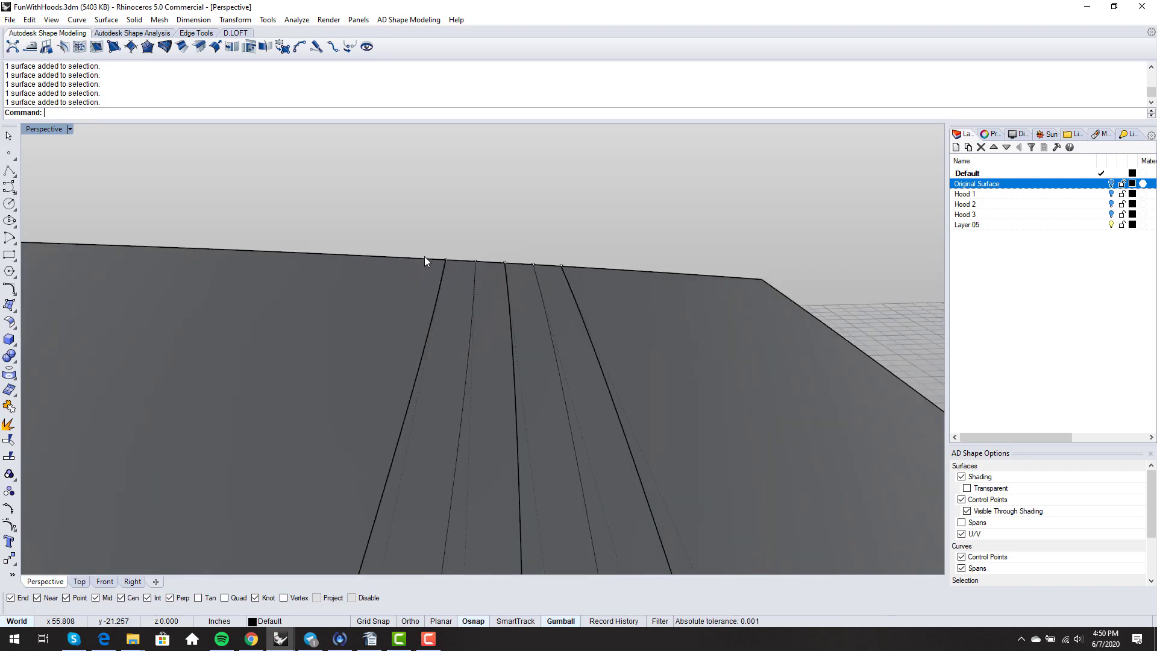
pyautogui.click(505, 263)
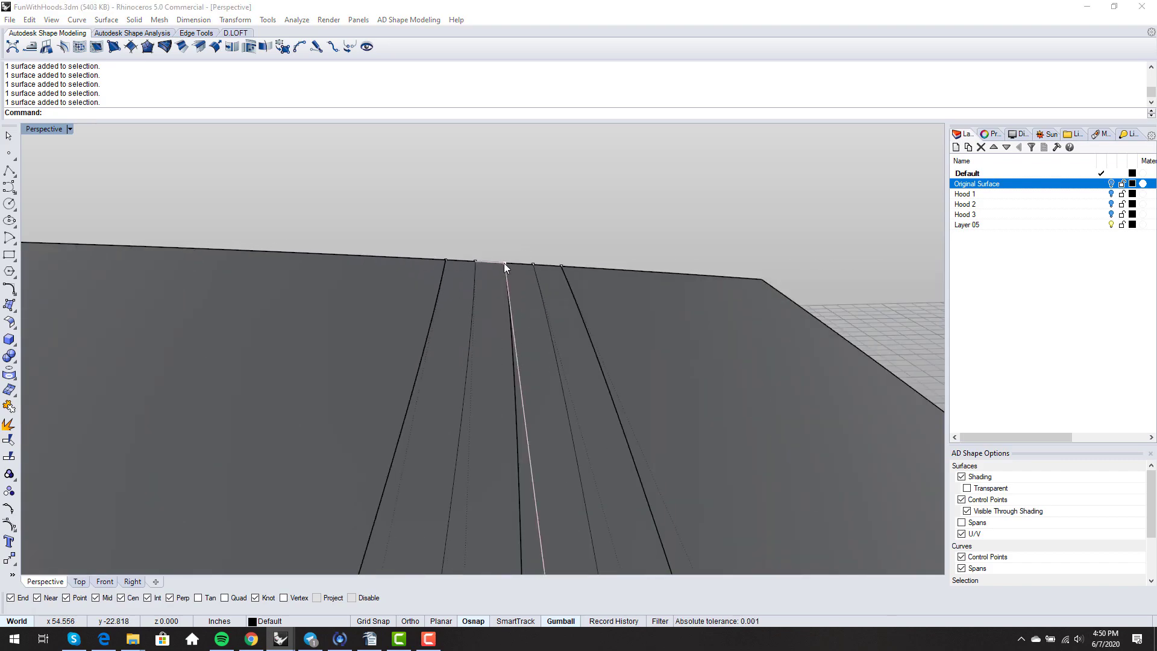
pyautogui.click(545, 297)
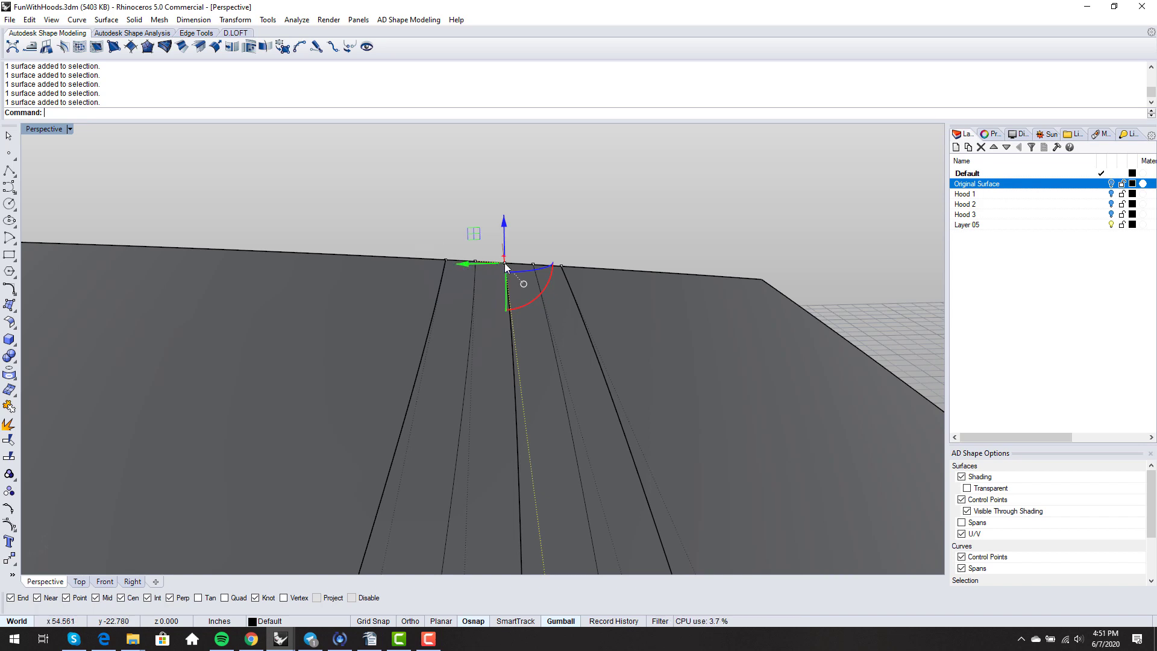
pyautogui.click(460, 186)
pyautogui.scroll(-5, 461, 187)
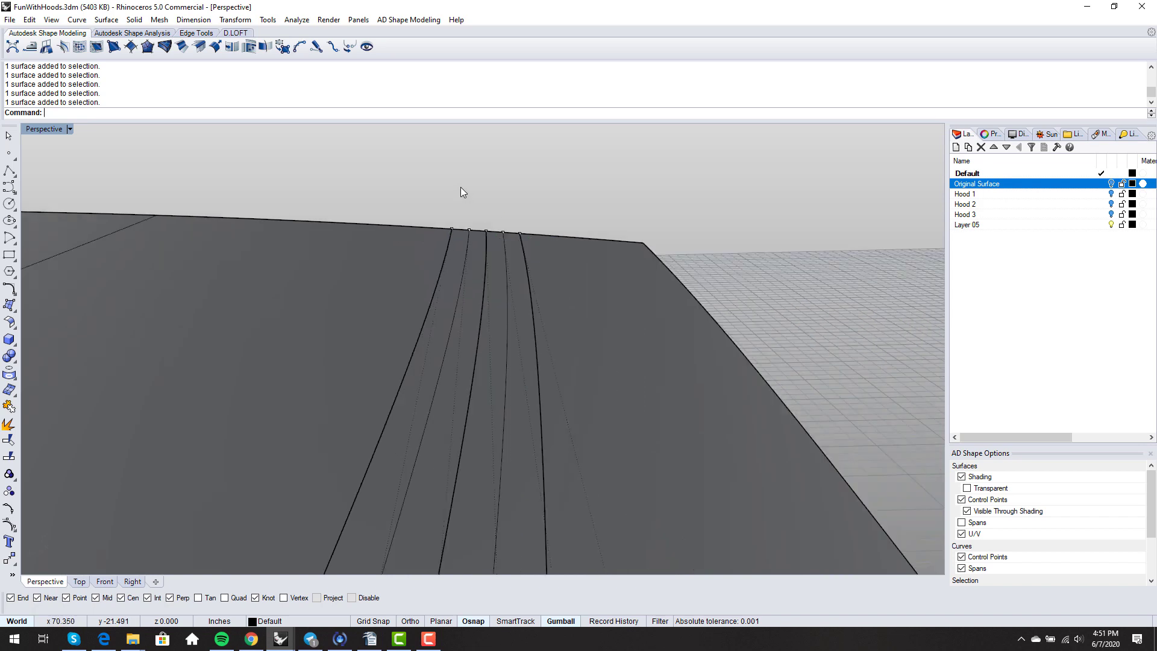
# - Run ChangeDegree and pick the first channel strip surface
pyautogui.write('ChangeDegree')
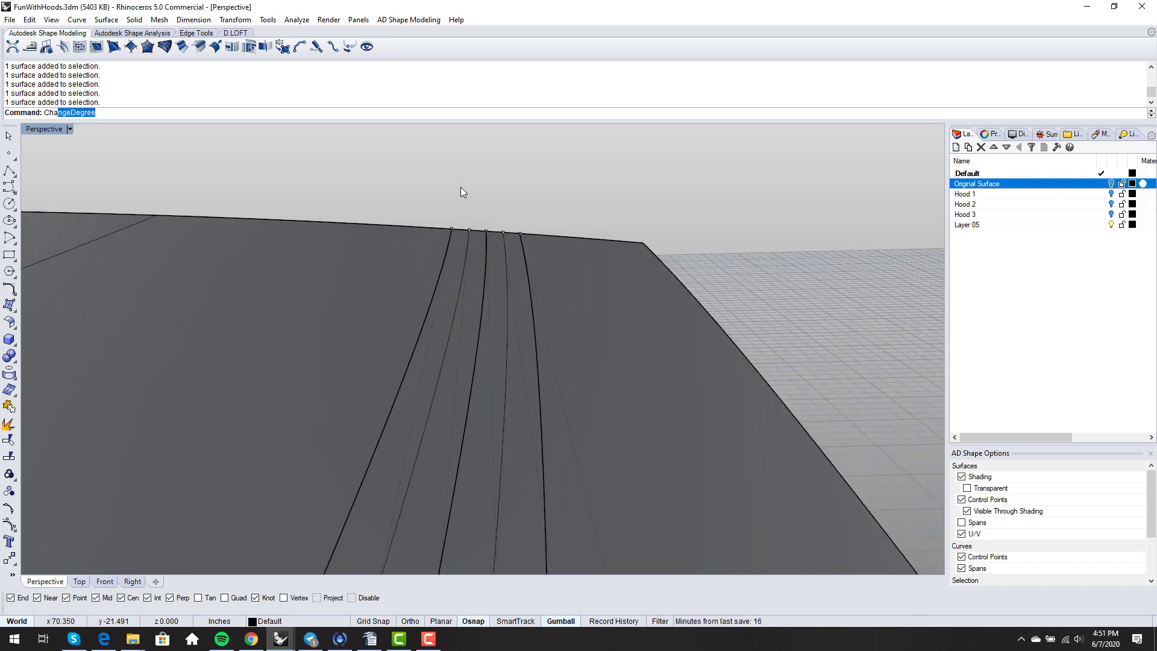
pyautogui.press('Return')
pyautogui.scroll(-2, 461, 187)
pyautogui.scroll(-2, 396, 216)
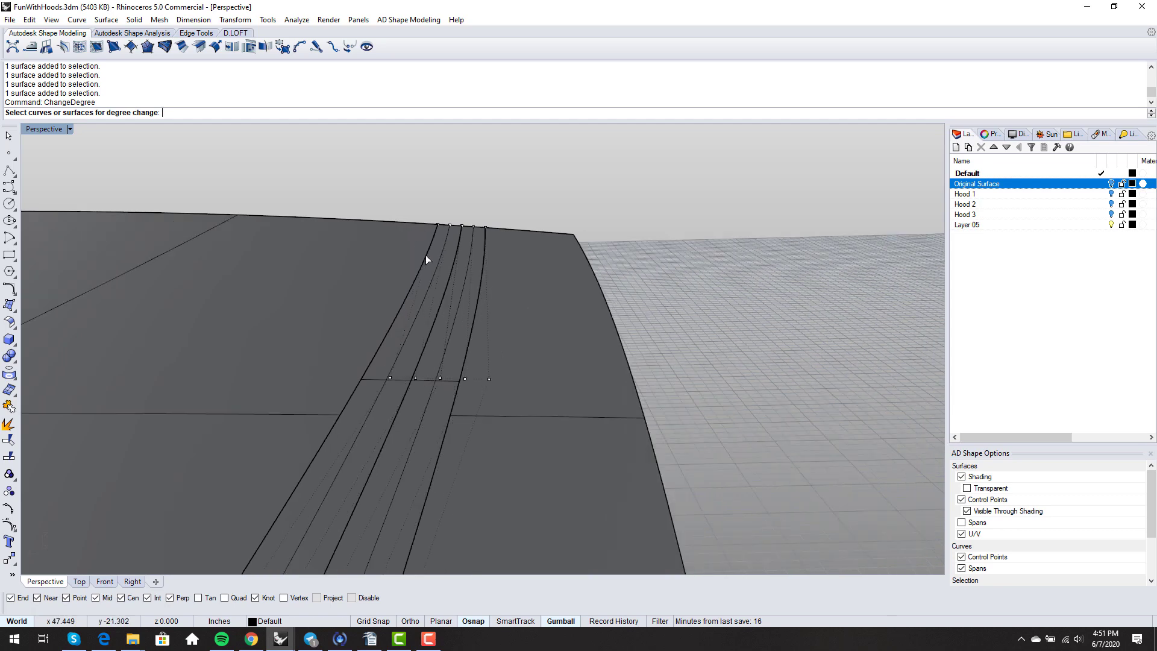
pyautogui.click(431, 263)
pyautogui.press('Return')
pyautogui.moveTo(432, 263); pyautogui.dragTo(511, 265, button='right')
pyautogui.scroll(-3, 470, 244)
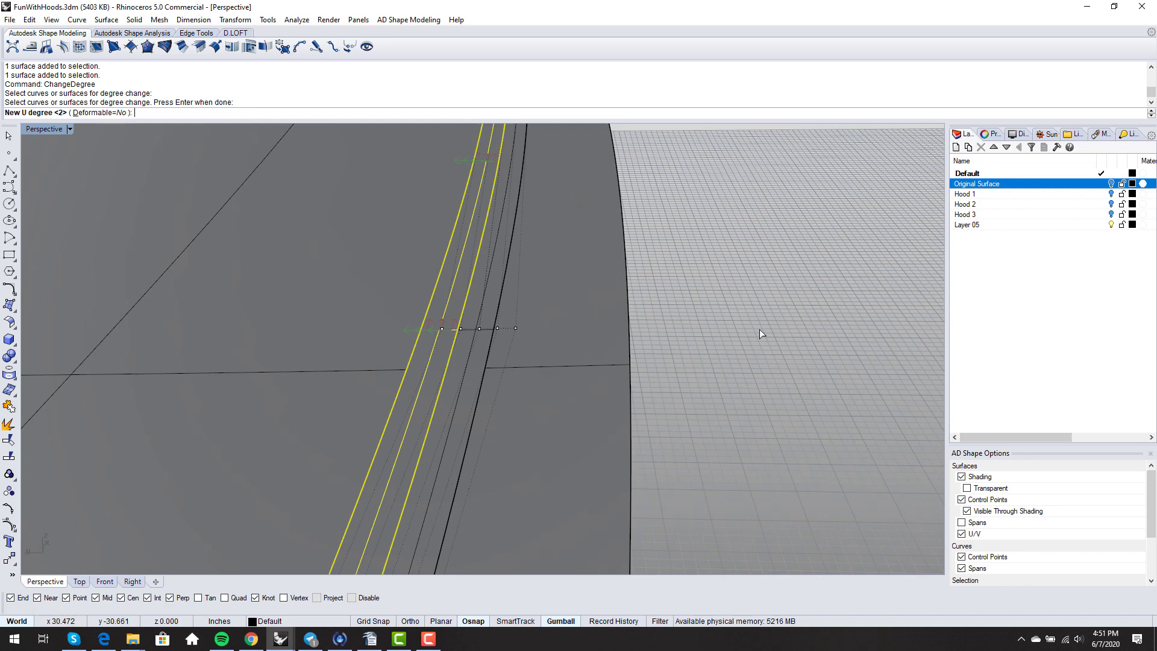
# - Set that strip to degree 3 in U and 3 in V
pyautogui.write('3')
pyautogui.press('Return')
pyautogui.write('3')
pyautogui.press('Return')
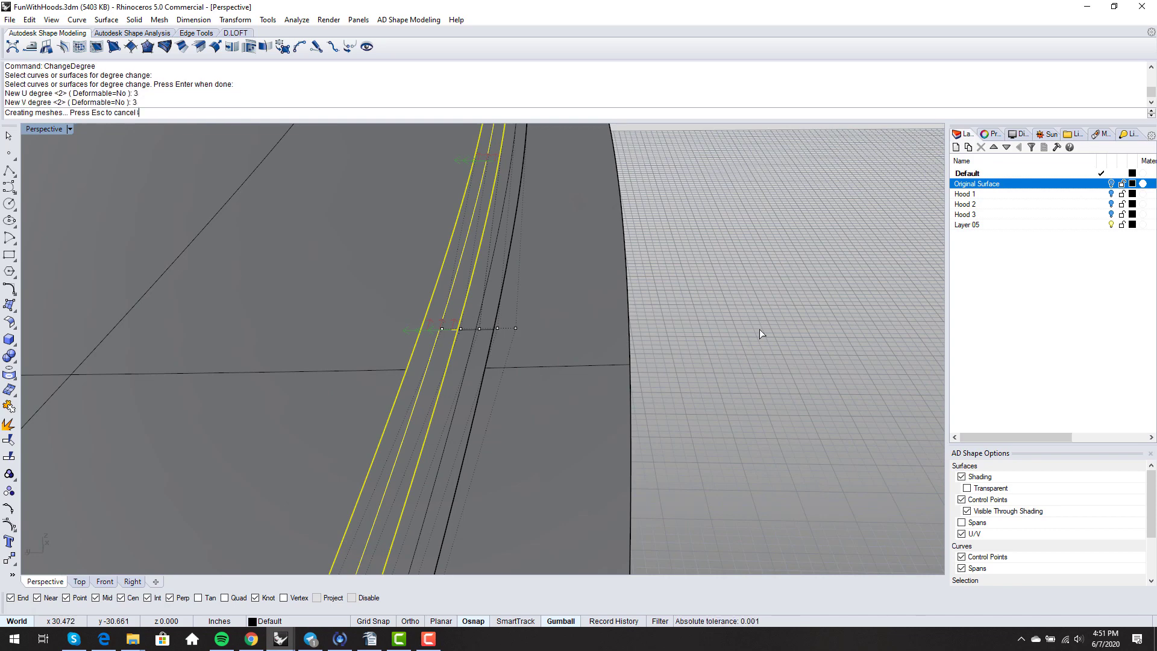
pyautogui.scroll(-6, 759, 329)
pyautogui.moveTo(759, 329); pyautogui.dragTo(649, 320, button='right')
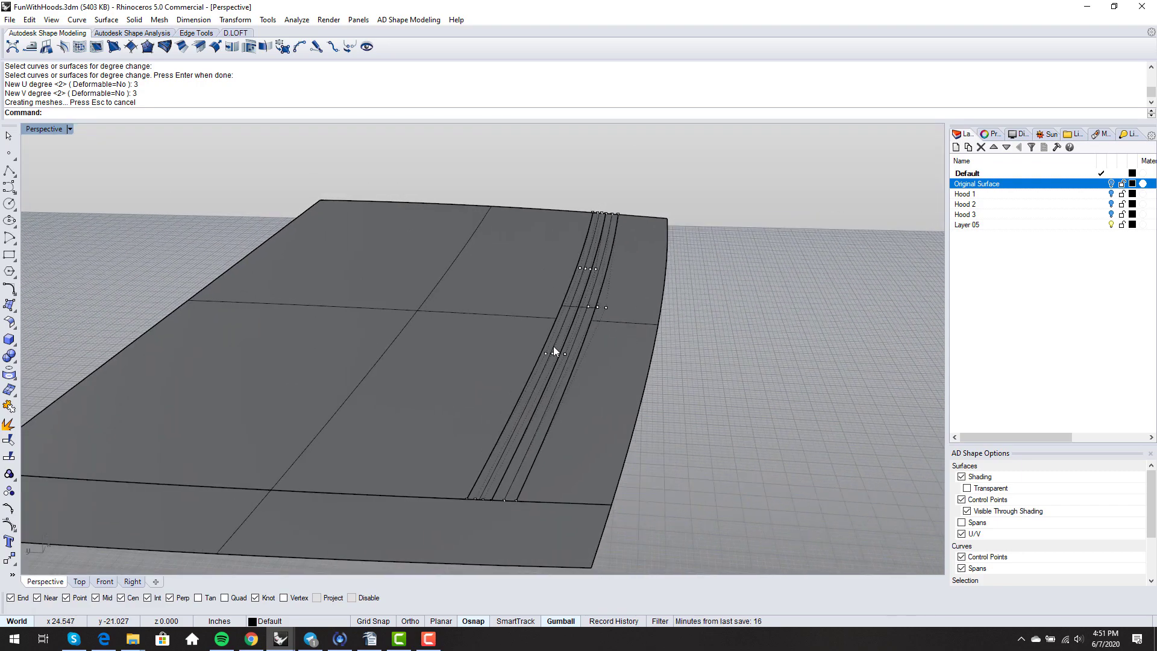
pyautogui.scroll(3, 573, 325)
pyautogui.scroll(-3, 599, 314)
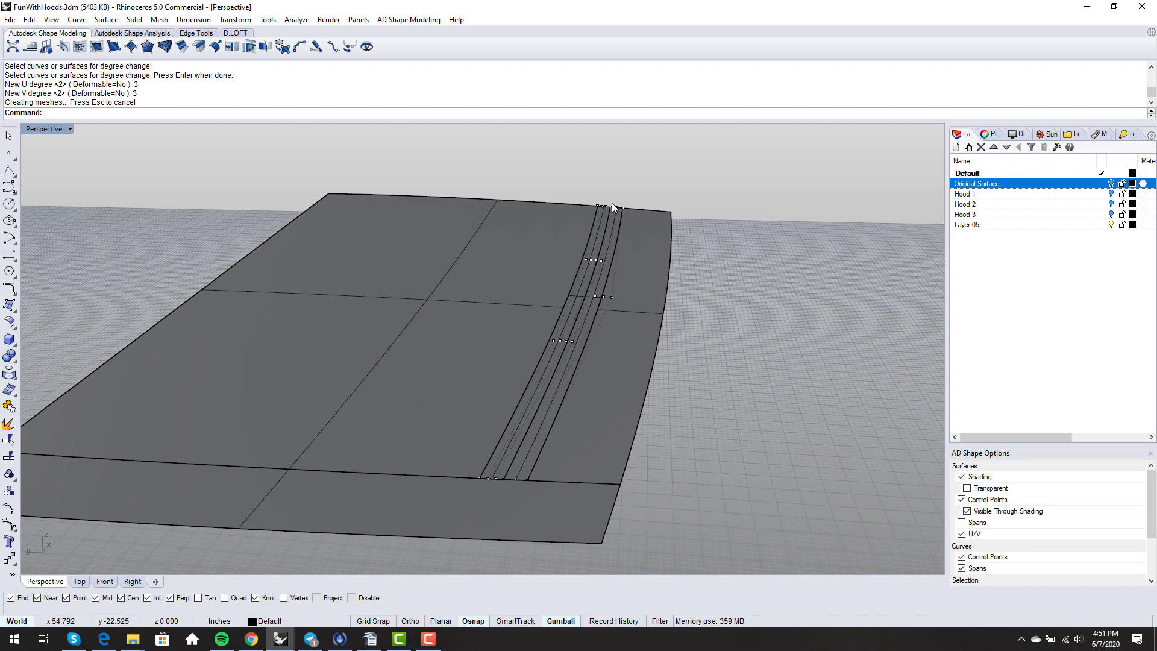
pyautogui.scroll(3, 563, 349)
# - Try a degree change on another strip, then undo the attempt
pyautogui.press('Return')
pyautogui.click(577, 300)
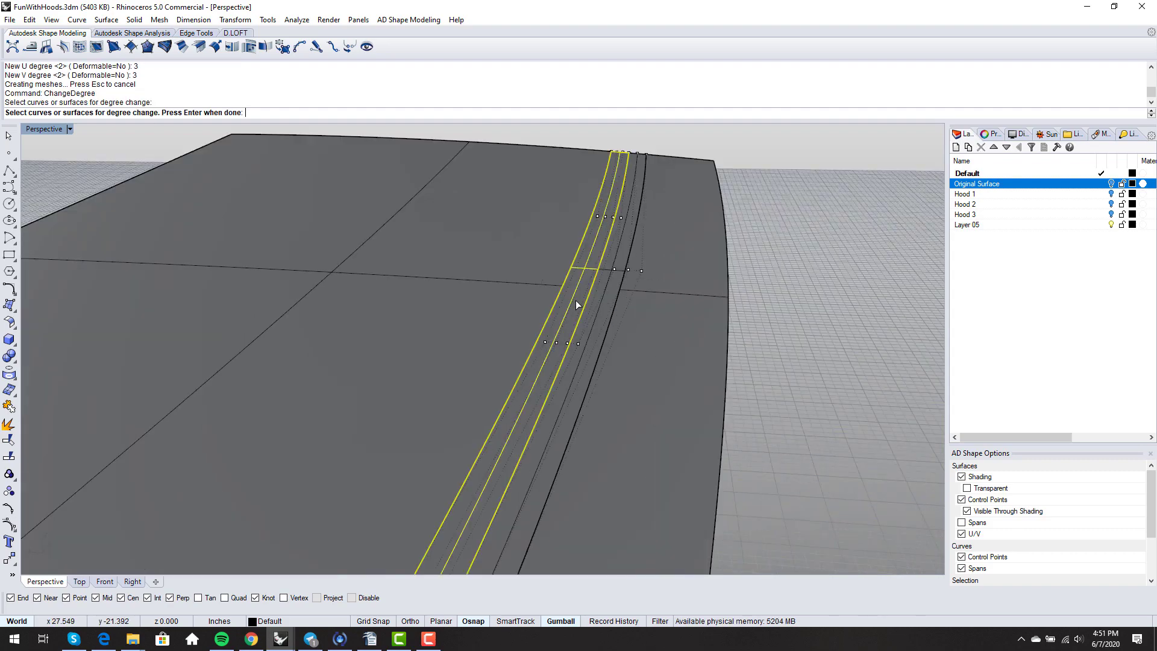
pyautogui.press('Return')
pyautogui.press('Return')
pyautogui.write('4')
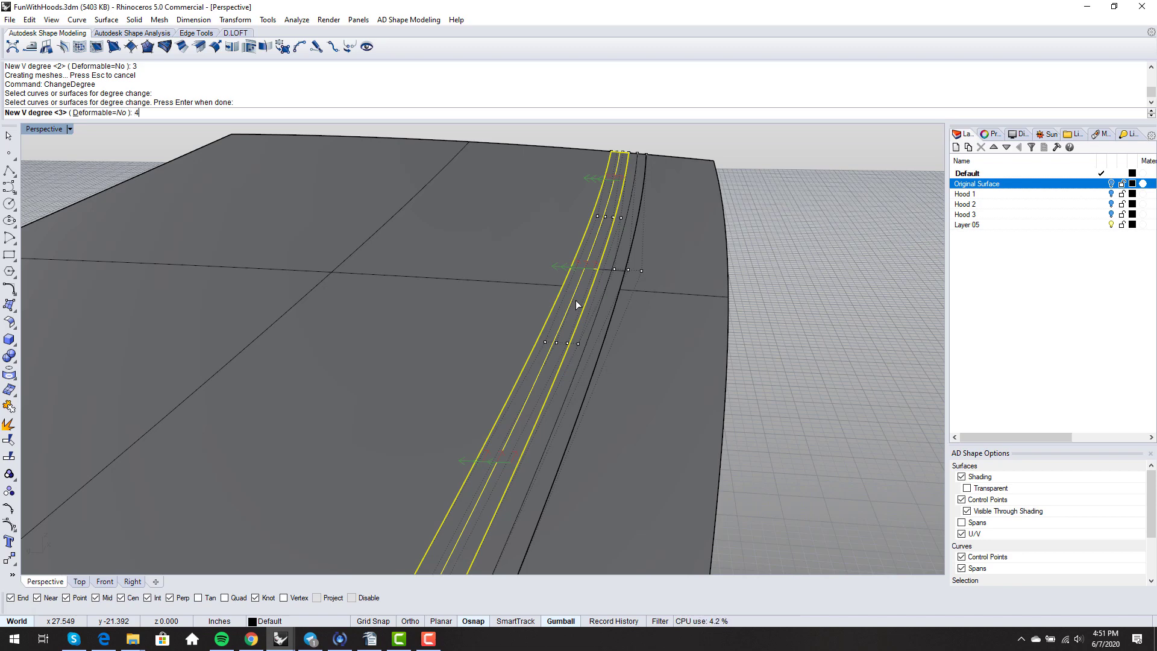
pyautogui.press('Return')
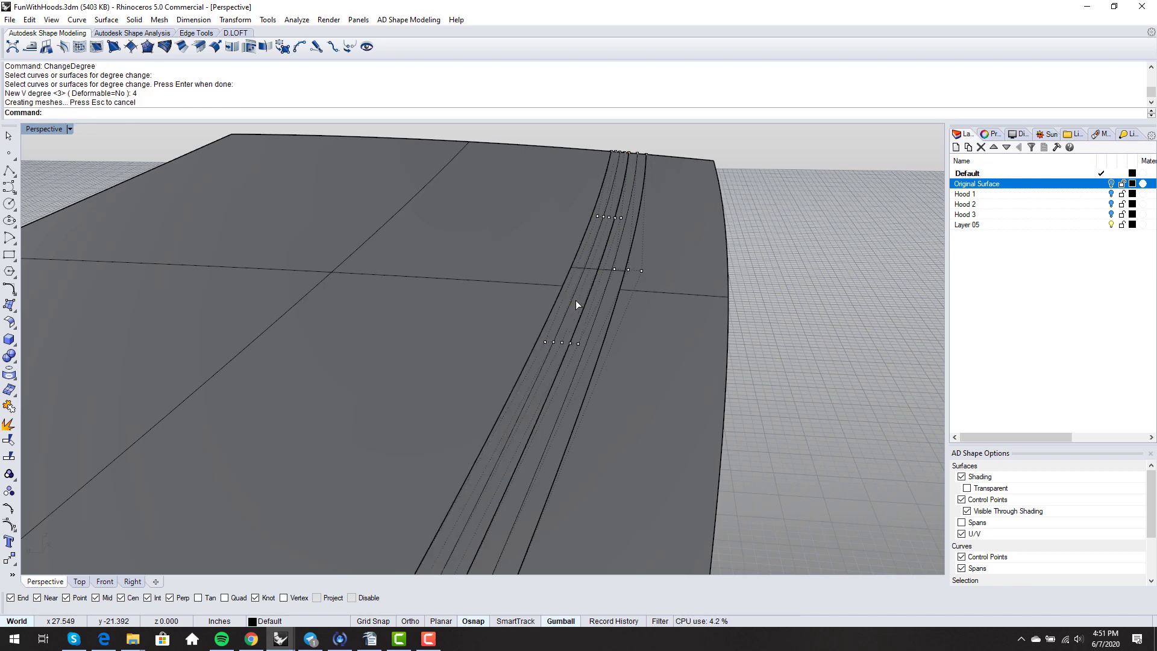
pyautogui.scroll(-2, 576, 300)
pyautogui.scroll(3, 486, 522)
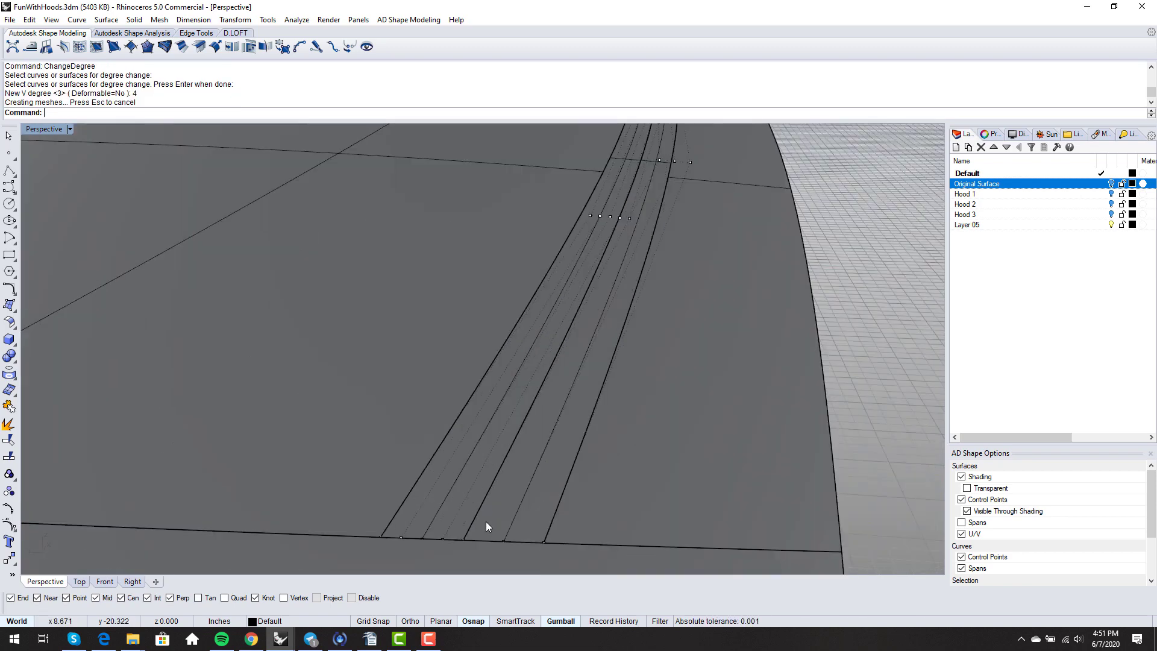
pyautogui.hotkey('ctrl', 'z')
pyautogui.scroll(-2, 489, 445)
# - Change that strip to degree 4 in U and 3 in V
pyautogui.press('Return')
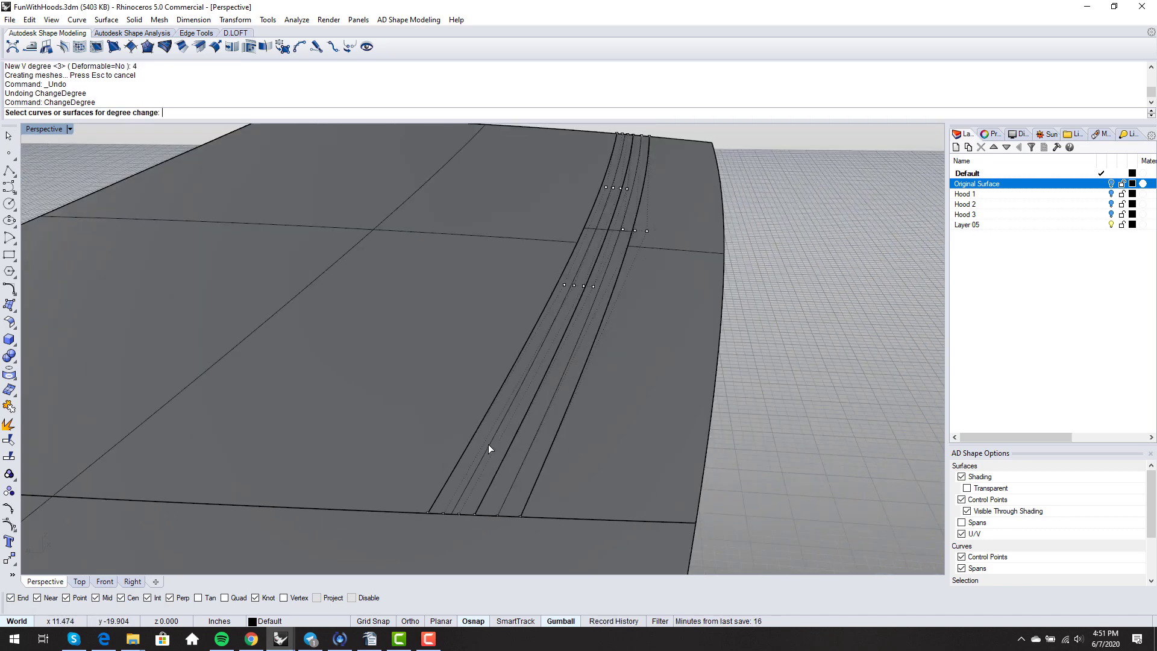
pyautogui.click(490, 447)
pyautogui.press('Return')
pyautogui.write('4')
pyautogui.press('Return')
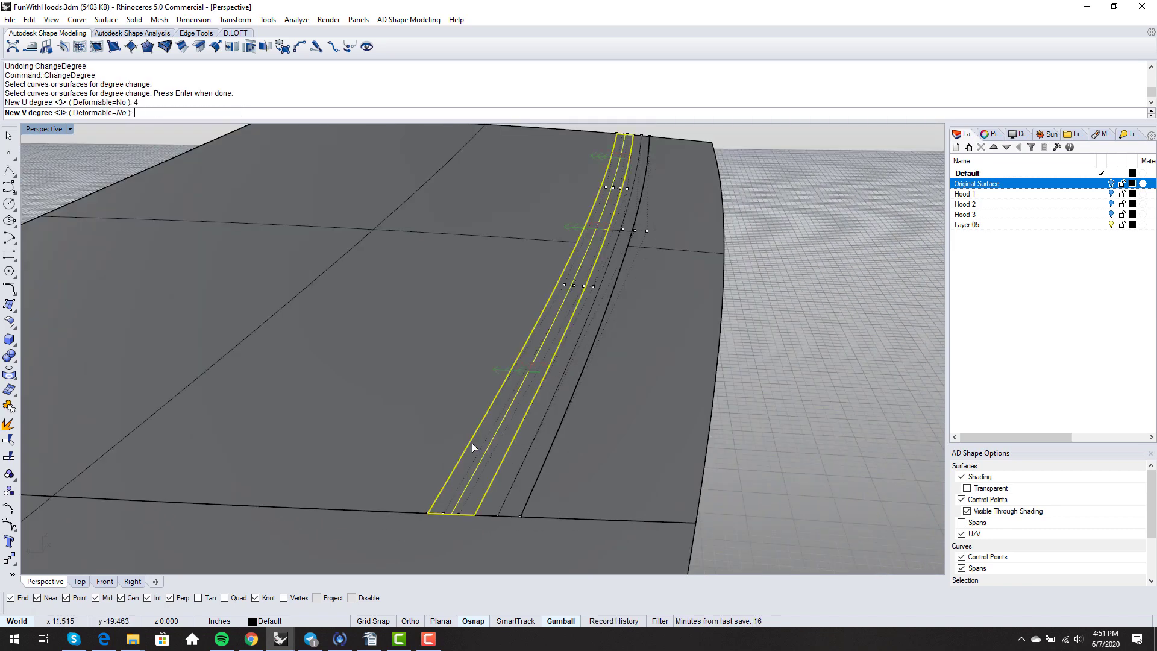
pyautogui.write('3')
pyautogui.press('Return')
pyautogui.scroll(-2, 472, 443)
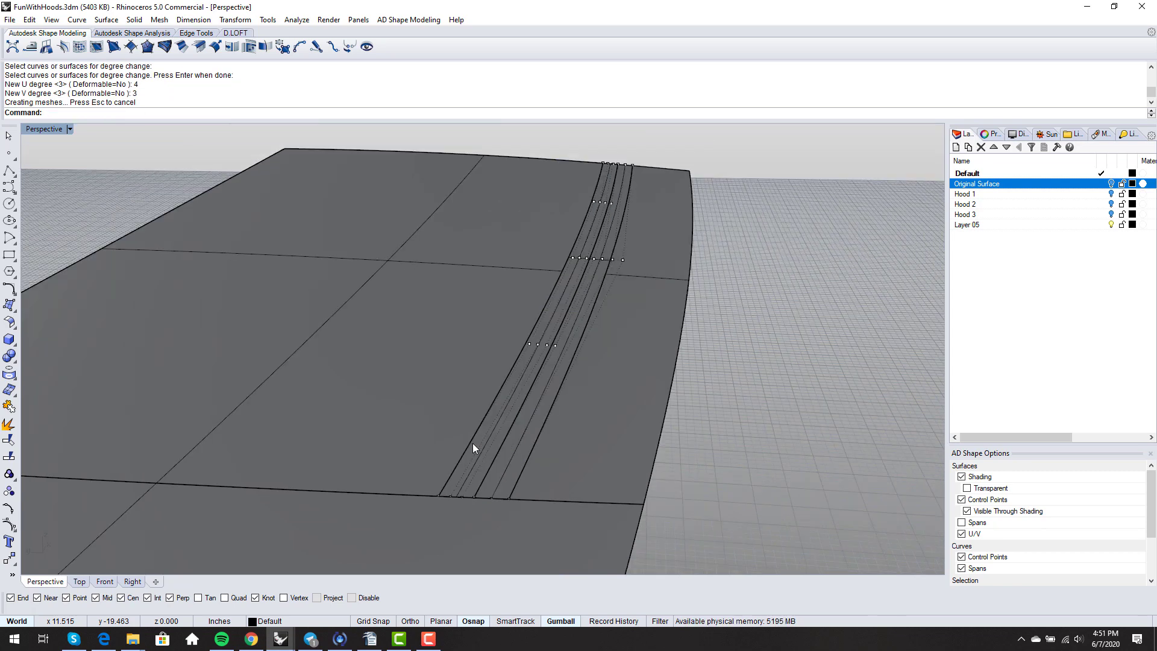
pyautogui.moveTo(473, 443); pyautogui.dragTo(528, 411, button='right')
# - Change the next strip surface to degree 4 in U and 3 in V
pyautogui.rightClick(528, 411)
pyautogui.click(571, 400)
pyautogui.rightClick(570, 400)
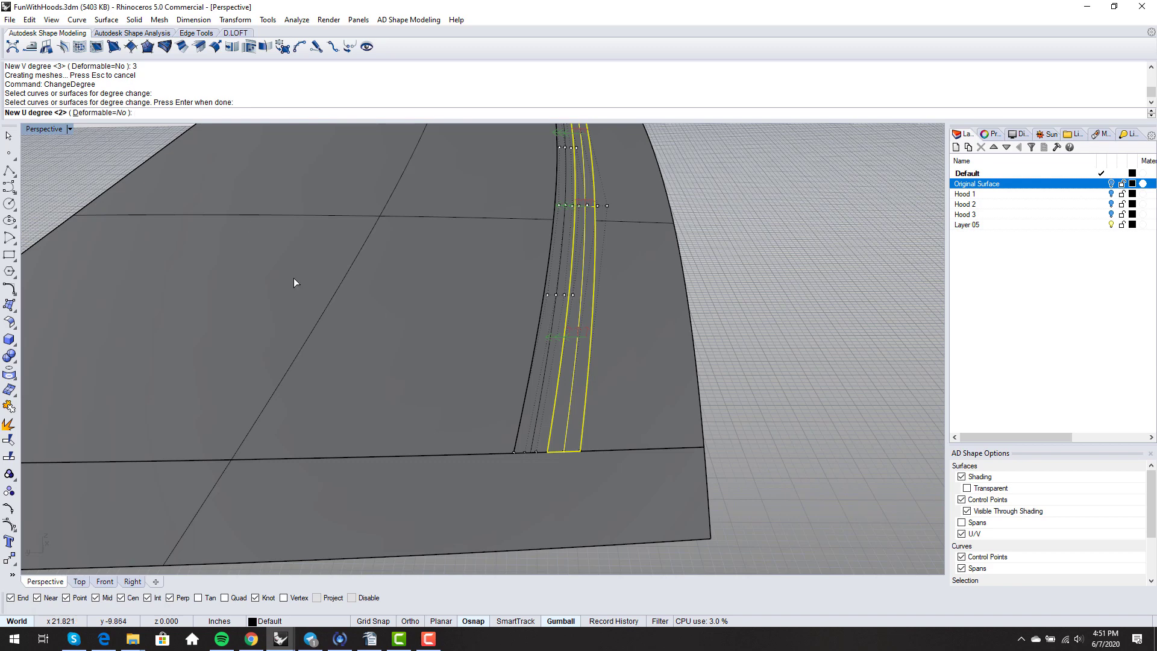
pyautogui.write('4')
pyautogui.press('Return')
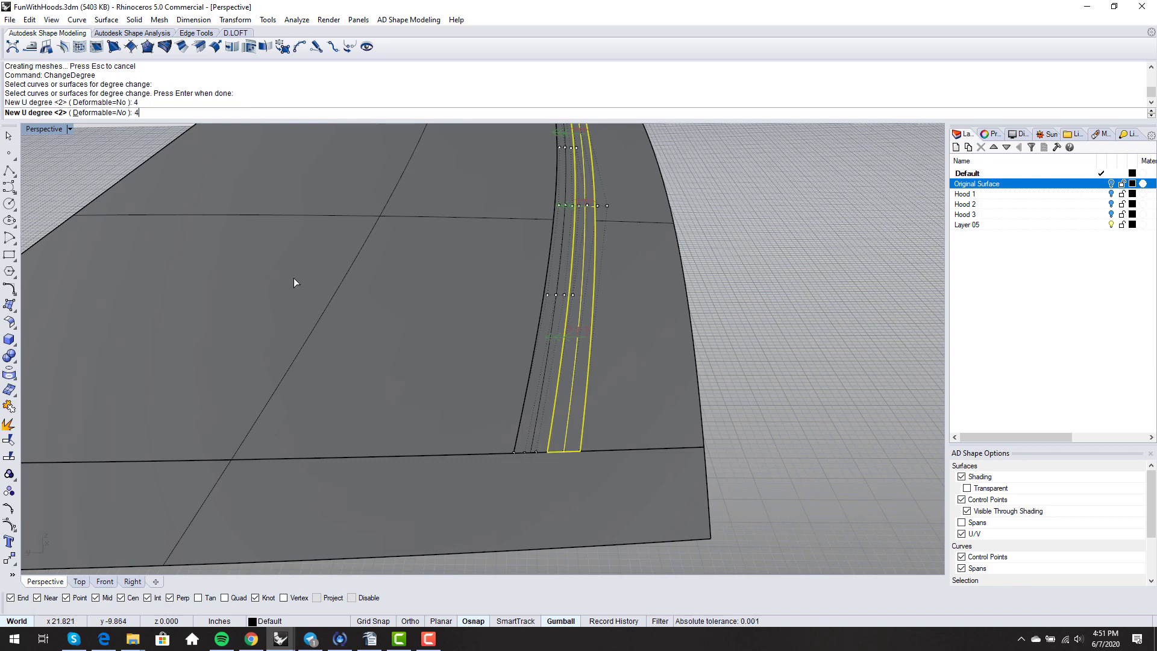
pyautogui.write('3')
pyautogui.press('Return')
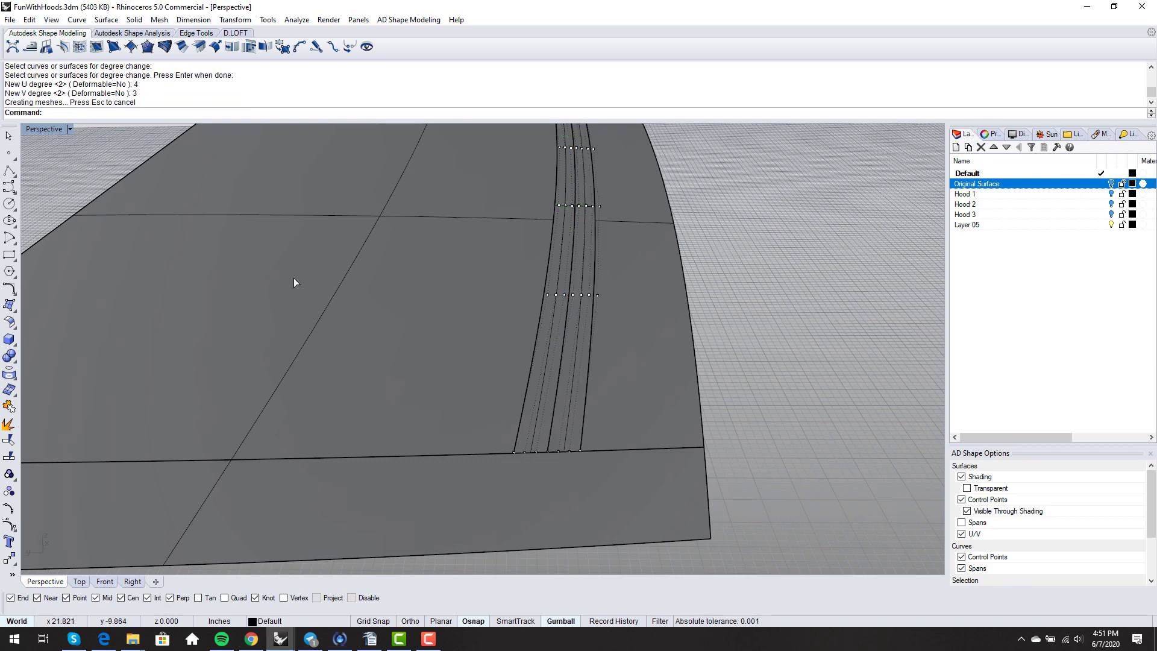
pyautogui.scroll(-2, 294, 282)
pyautogui.scroll(5, 497, 281)
pyautogui.scroll(-6, 498, 282)
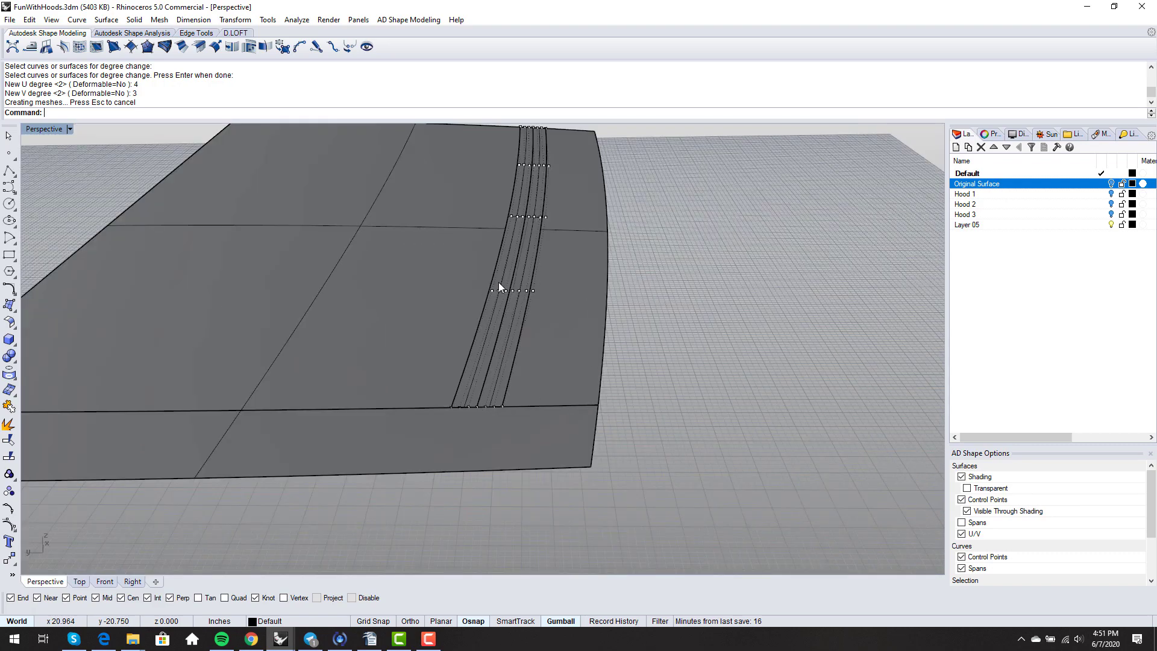
# - Show control points for only the inner channel strip surface
pyautogui.press('Escape')
pyautogui.moveTo(531, 289); pyautogui.dragTo(500, 388, button='right')
pyautogui.click(518, 344)
pyautogui.press('F10')
# - Orbit and zoom around the hood to examine the channel strip's top end
pyautogui.scroll(3, 465, 399)
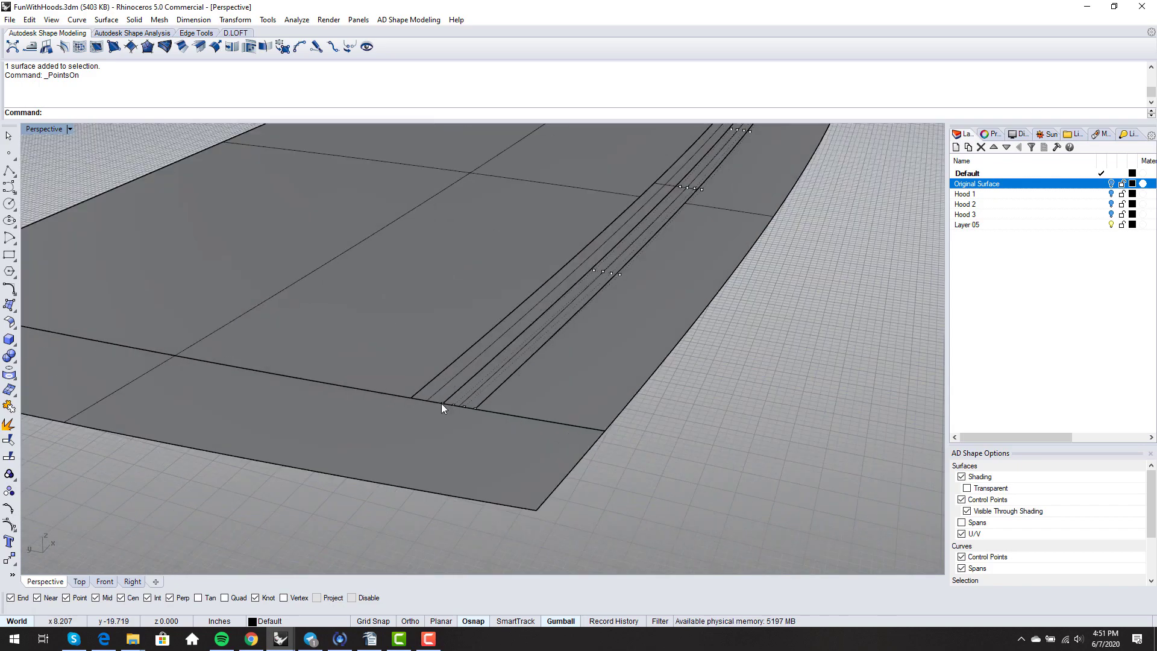
pyautogui.scroll(-3, 443, 403)
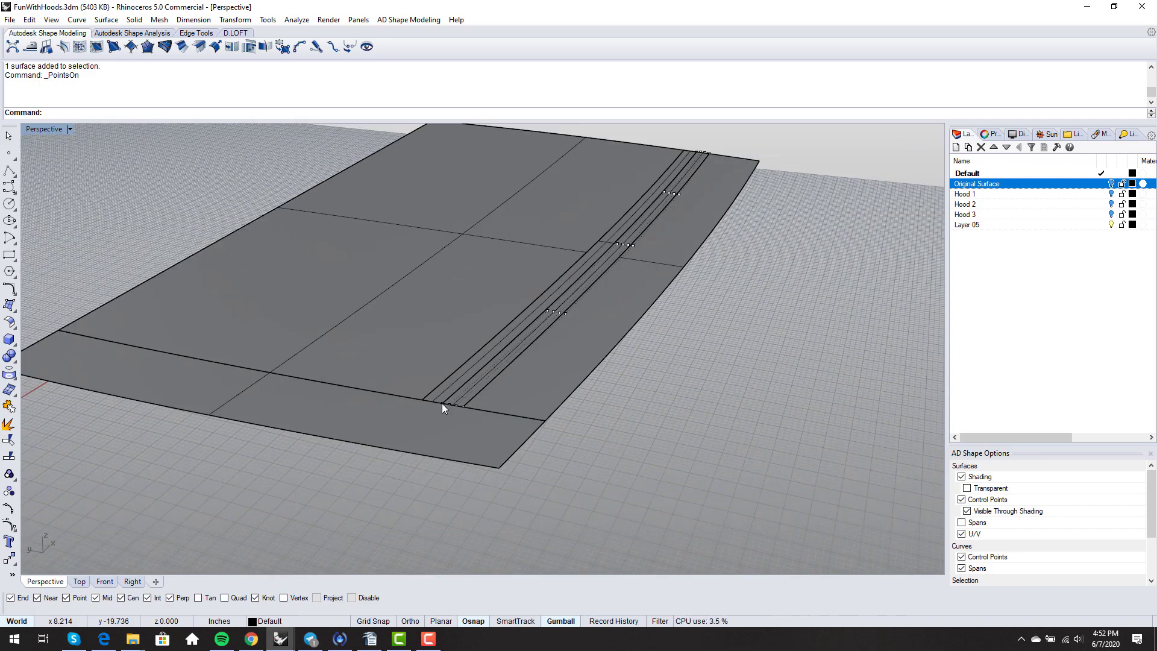
pyautogui.moveTo(442, 403); pyautogui.dragTo(482, 405, button='right')
pyautogui.scroll(-2, 443, 413)
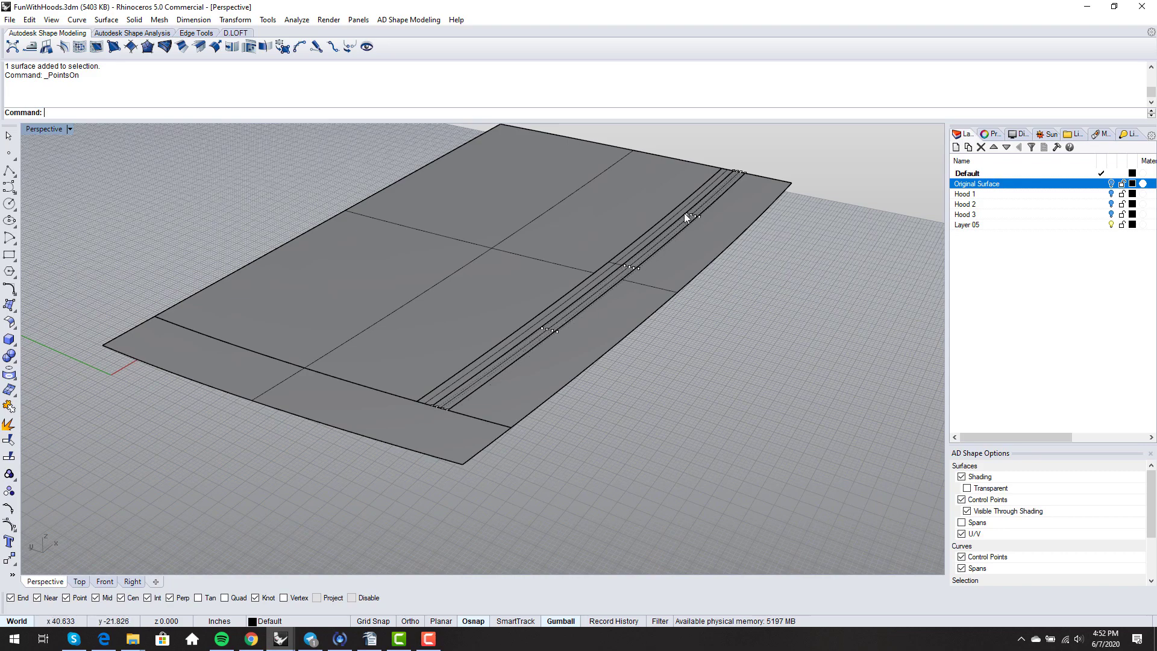
pyautogui.scroll(2, 671, 224)
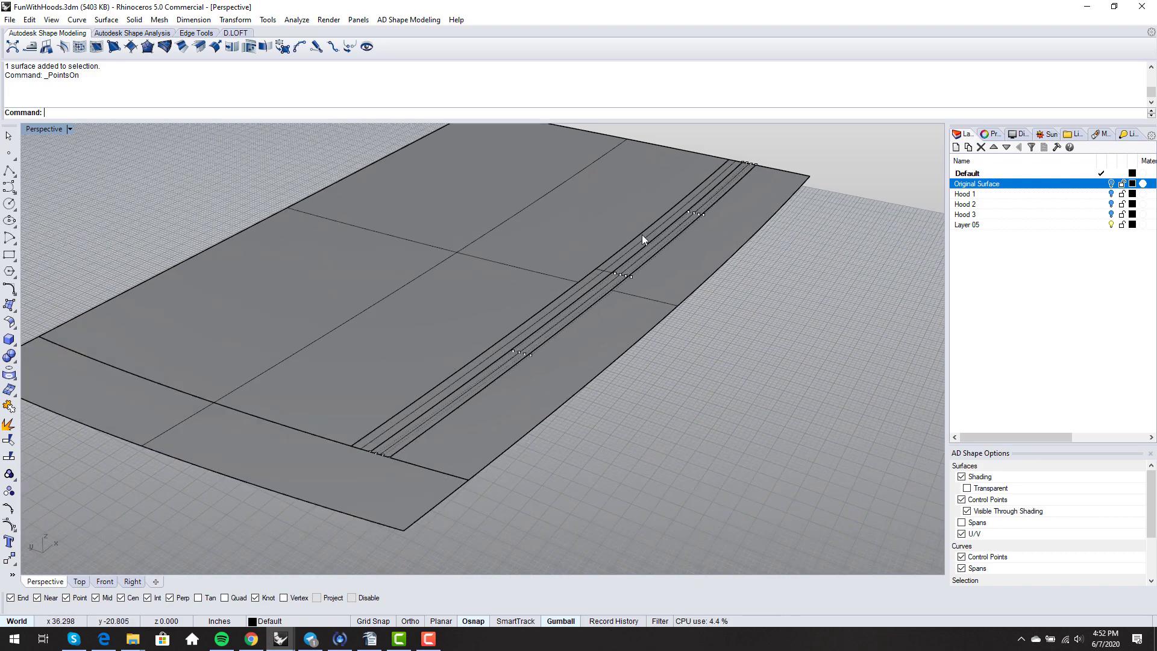
pyautogui.scroll(-4, 644, 237)
pyautogui.moveTo(643, 236); pyautogui.dragTo(675, 235, button='right')
pyautogui.scroll(4, 663, 229)
pyautogui.moveTo(606, 242); pyautogui.dragTo(609, 257, button='right')
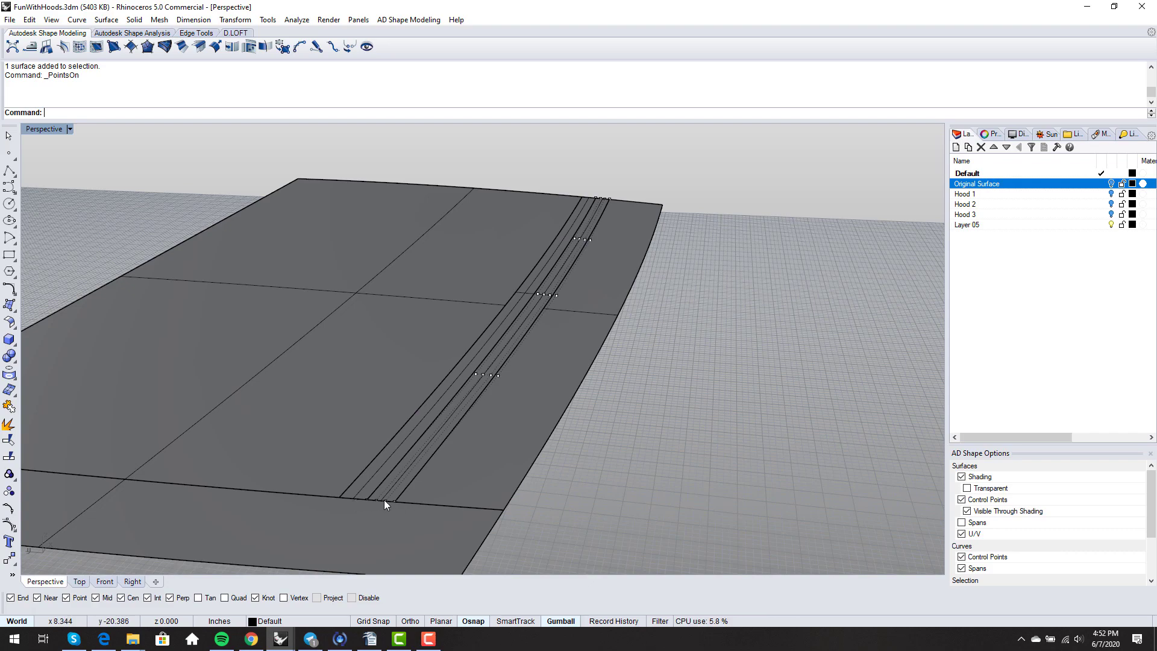
pyautogui.scroll(2, 531, 333)
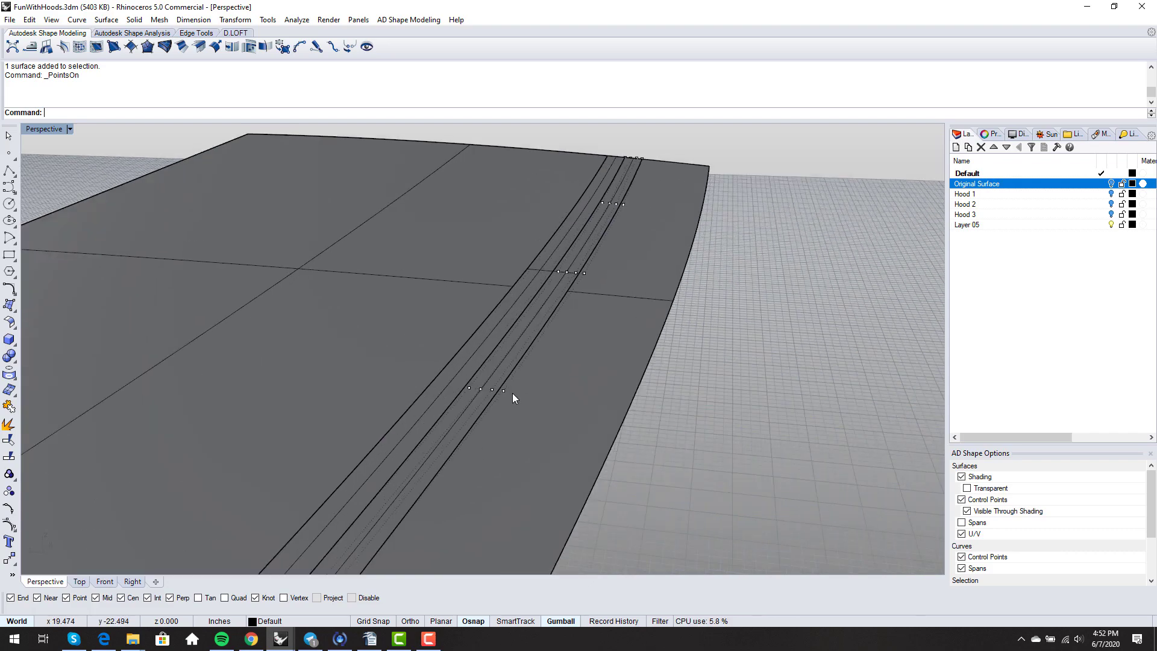
pyautogui.click(468, 389)
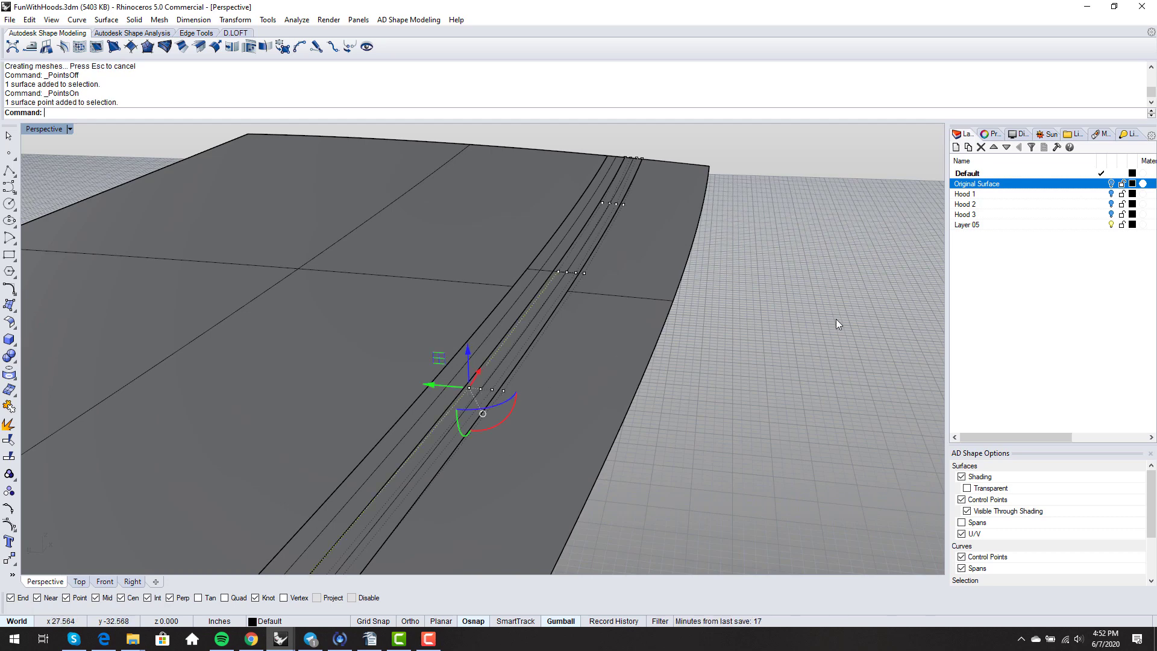
pyautogui.click(727, 301)
# - Select the two control points at the strip's top end and lift them upward
pyautogui.scroll(3, 645, 208)
pyautogui.keyDown('shift'); pyautogui.moveTo(638, 234); pyautogui.dragTo(617, 330, button='right'); pyautogui.keyUp('shift')
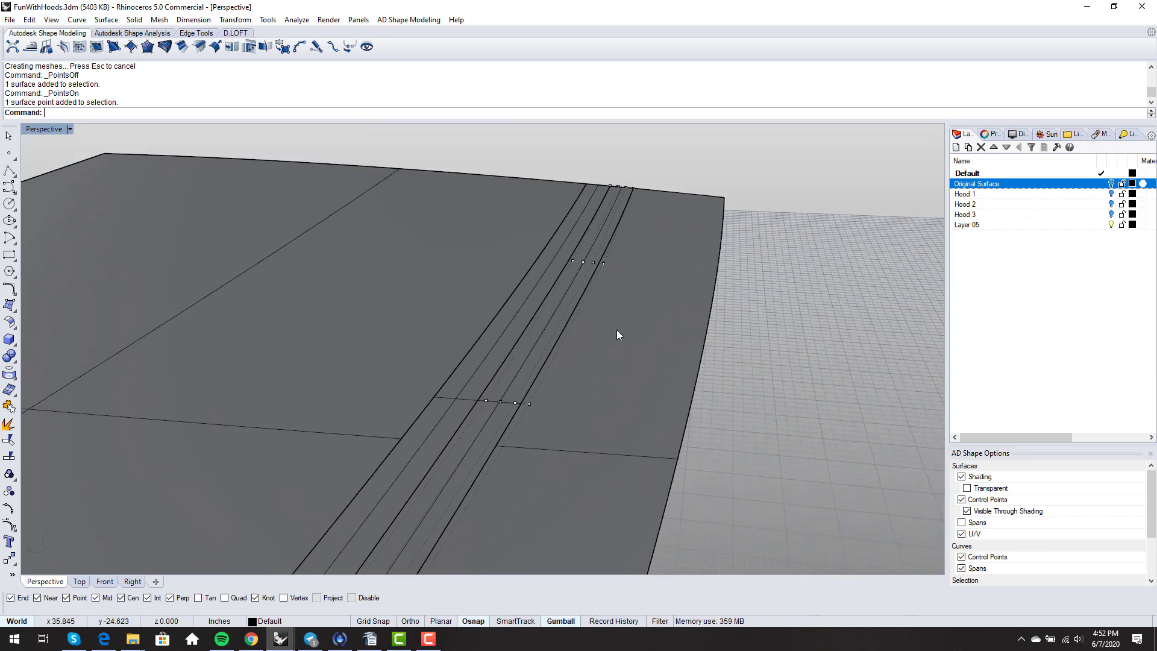
pyautogui.scroll(-3, 596, 289)
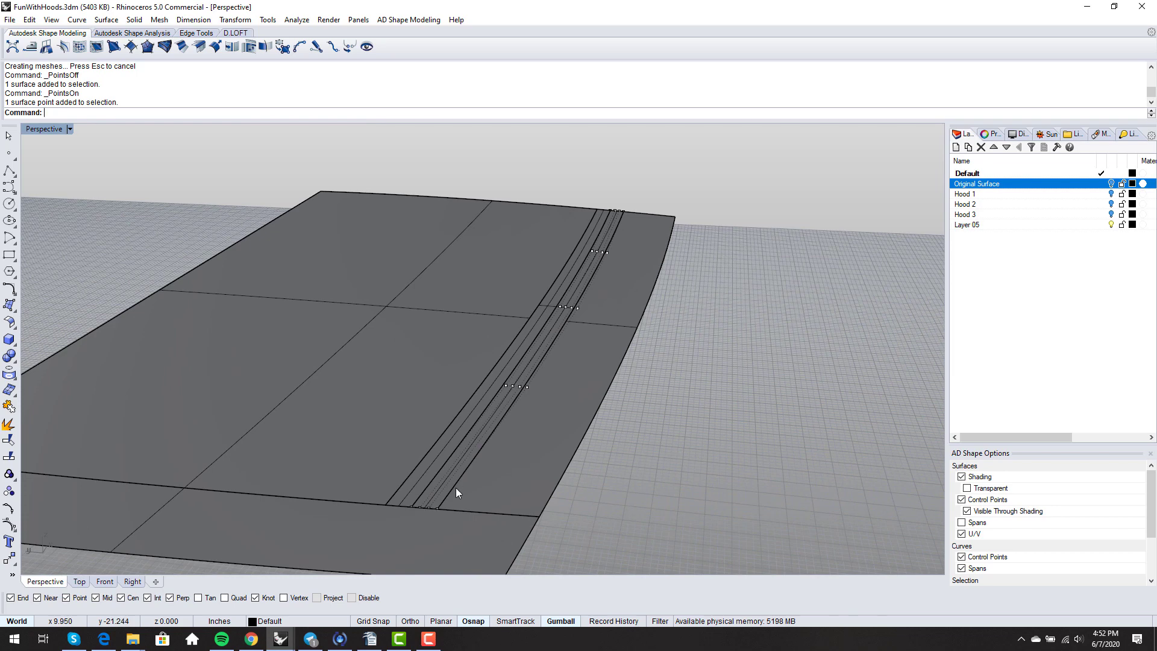
pyautogui.scroll(5, 606, 233)
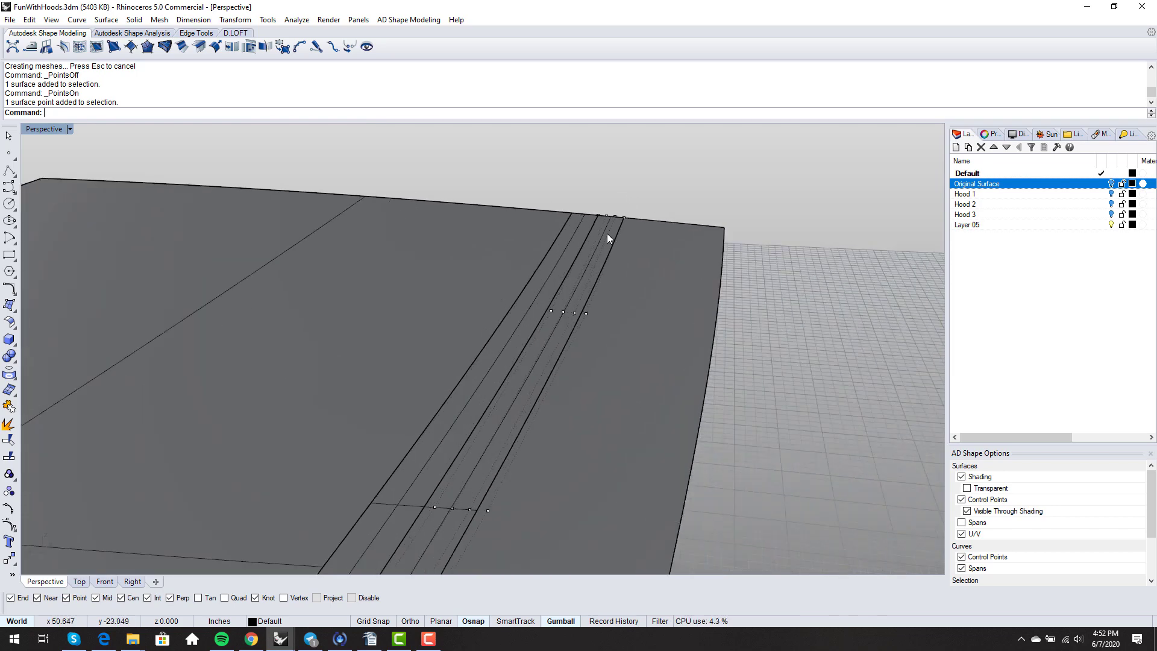
pyautogui.click(595, 206)
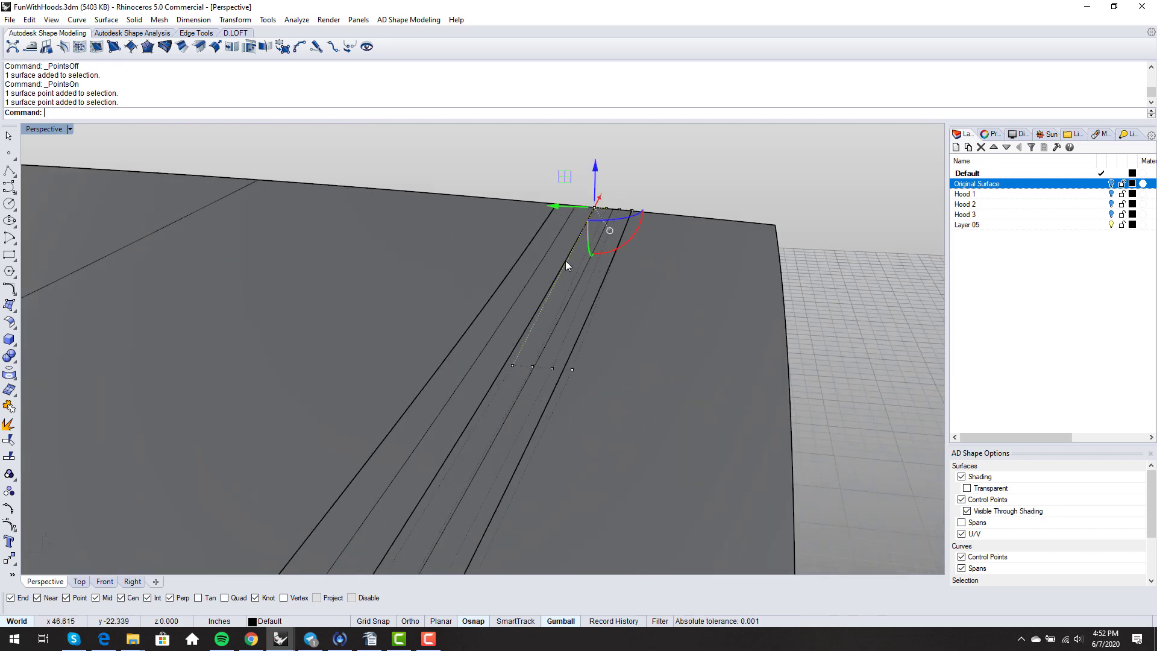
pyautogui.keyDown('shift'); pyautogui.click(512, 365); pyautogui.keyUp('shift')
pyautogui.moveTo(512, 366); pyautogui.dragTo(600, 338, button='right')
pyautogui.moveTo(596, 281); pyautogui.dragTo(592, 276)
pyautogui.press('Escape')
# - Select the raised strip surface and display its control points
pyautogui.moveTo(692, 317); pyautogui.dragTo(567, 451, button='right')
pyautogui.scroll(2, 522, 427)
pyautogui.click(522, 428)
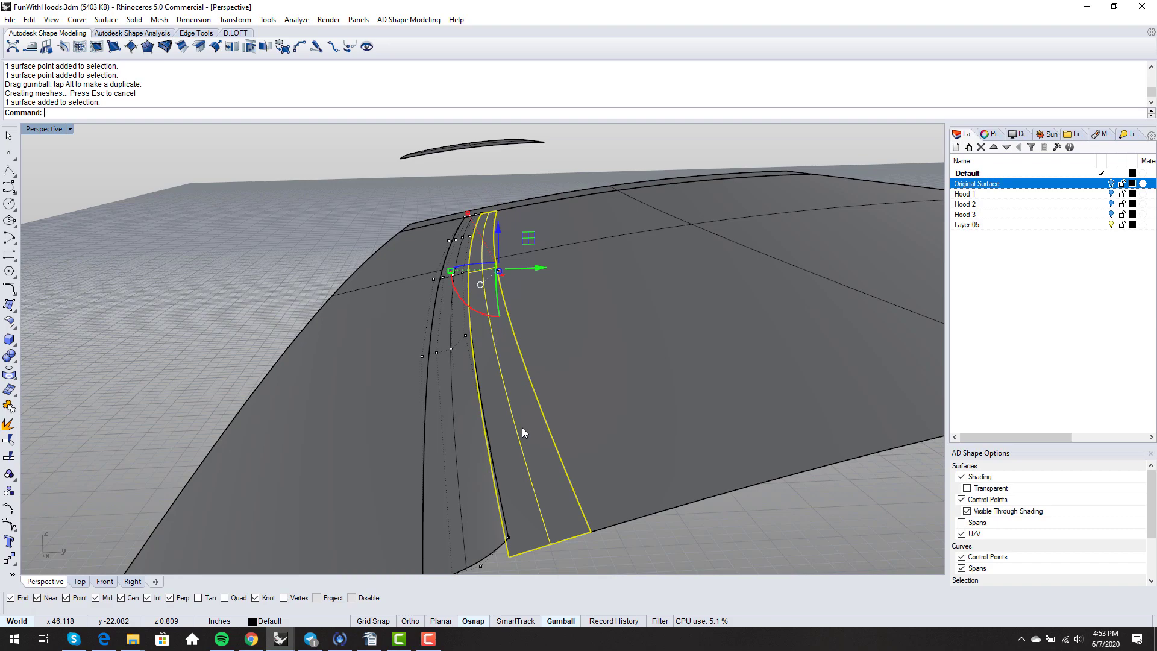
pyautogui.press('F10')
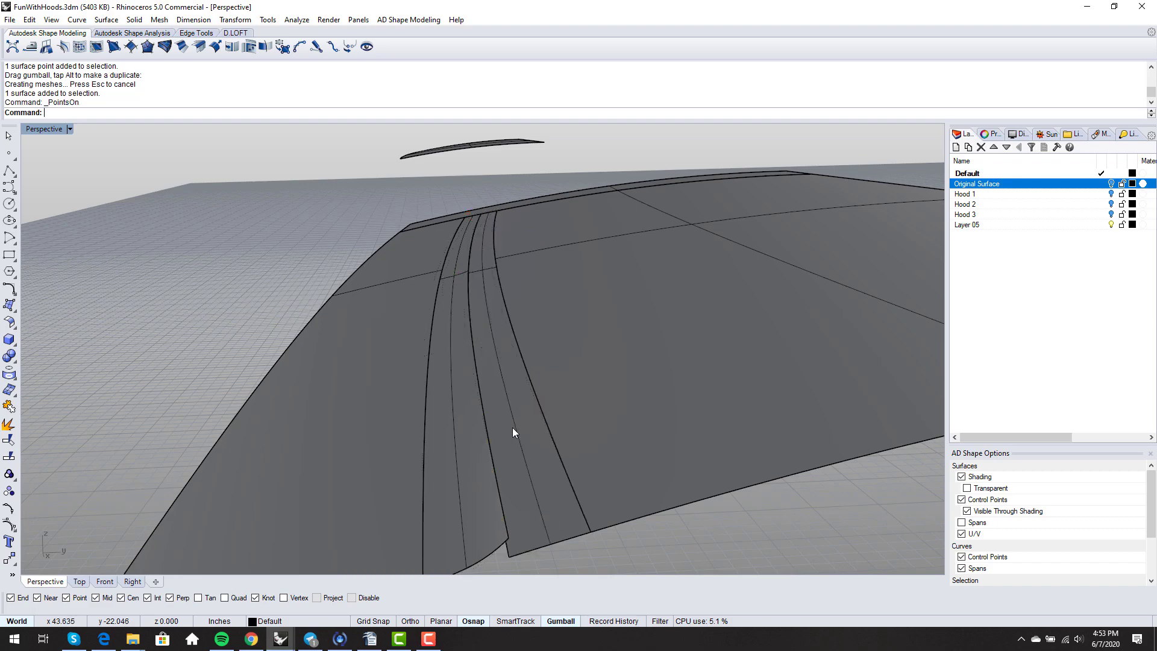
pyautogui.moveTo(512, 428); pyautogui.dragTo(502, 450, button='right')
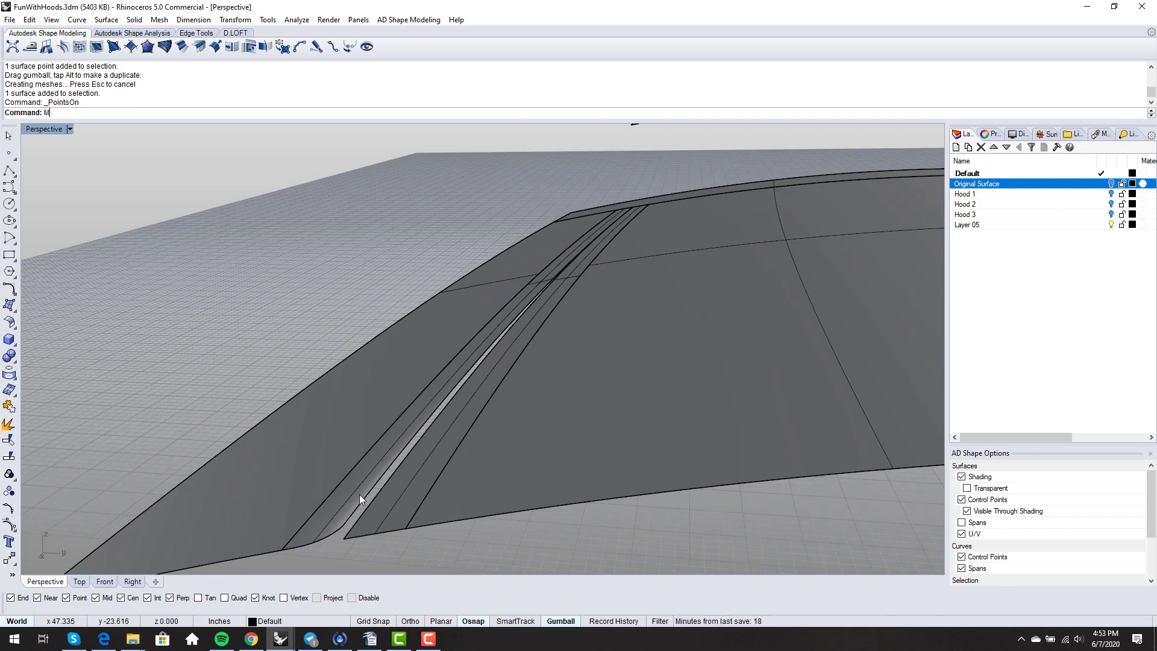
# - Match the channel strip edge to the two adjoining hood edge segments with MatchSrf
pyautogui.write('atchSrf')
pyautogui.press('Return')
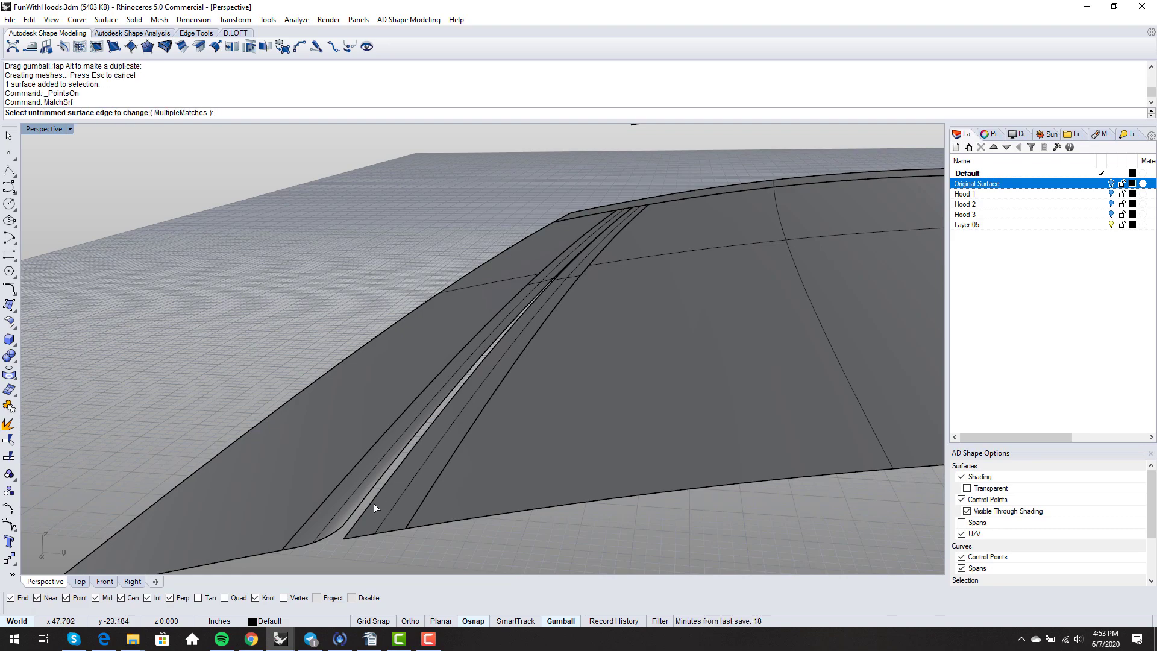
pyautogui.click(374, 503)
pyautogui.click(360, 497)
pyautogui.click(361, 496)
pyautogui.rightClick(704, 358)
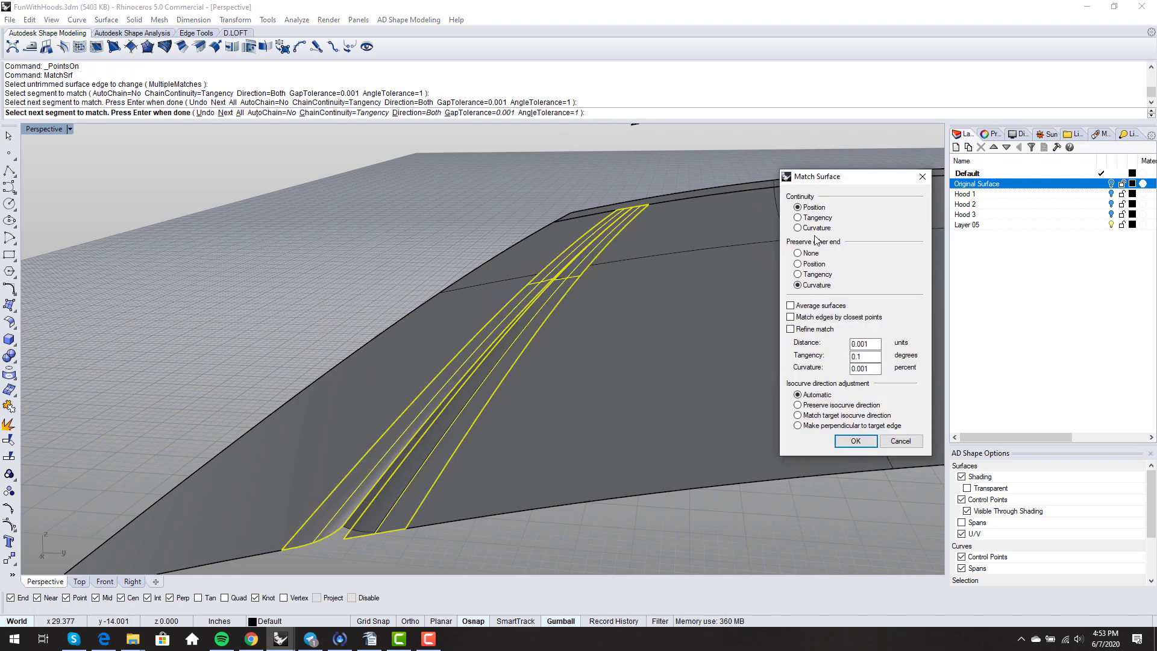
pyautogui.moveTo(767, 359); pyautogui.dragTo(503, 423, button='right')
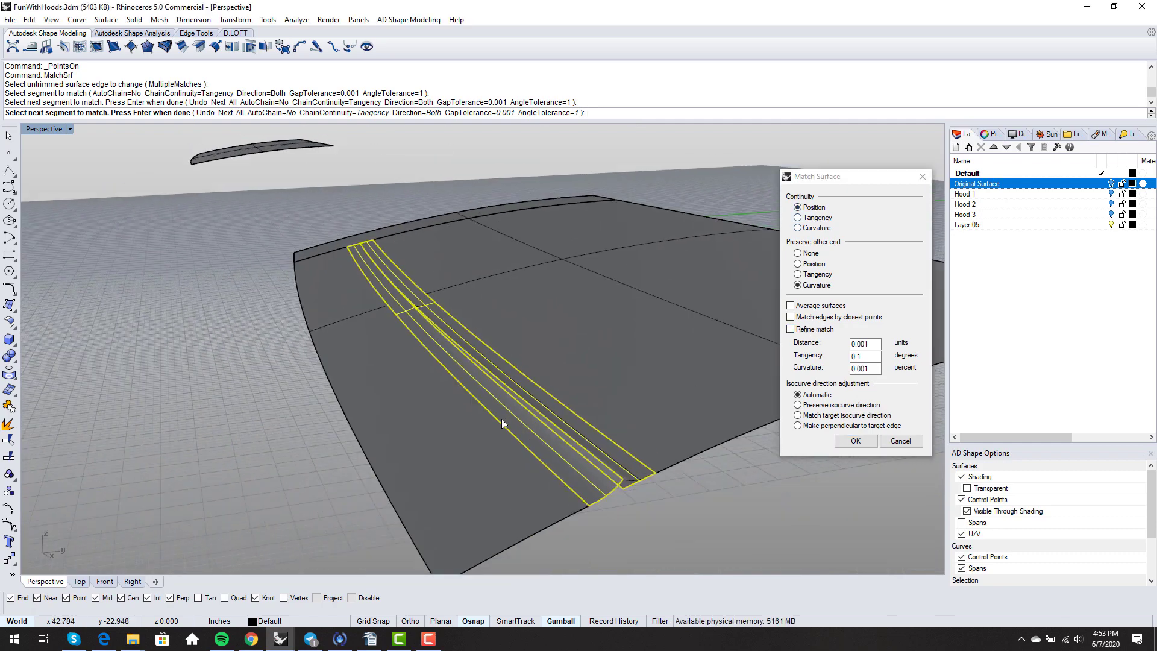
pyautogui.press('Return')
# - Inspect the blended channel crease and return the viewport to Shaded display
pyautogui.moveTo(515, 473); pyautogui.dragTo(657, 428, button='right')
pyautogui.middleClick(616, 434)
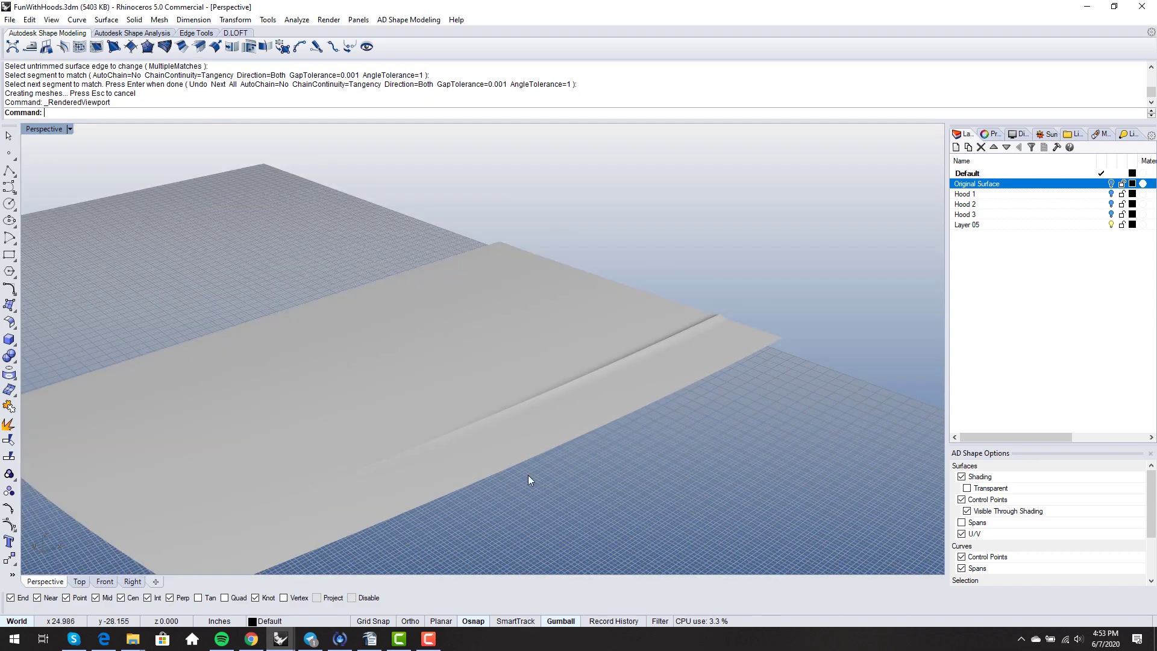
pyautogui.moveTo(528, 476); pyautogui.dragTo(509, 542, button='right')
pyautogui.moveTo(355, 447); pyautogui.dragTo(519, 391, button='right')
pyautogui.middleClick(518, 391)
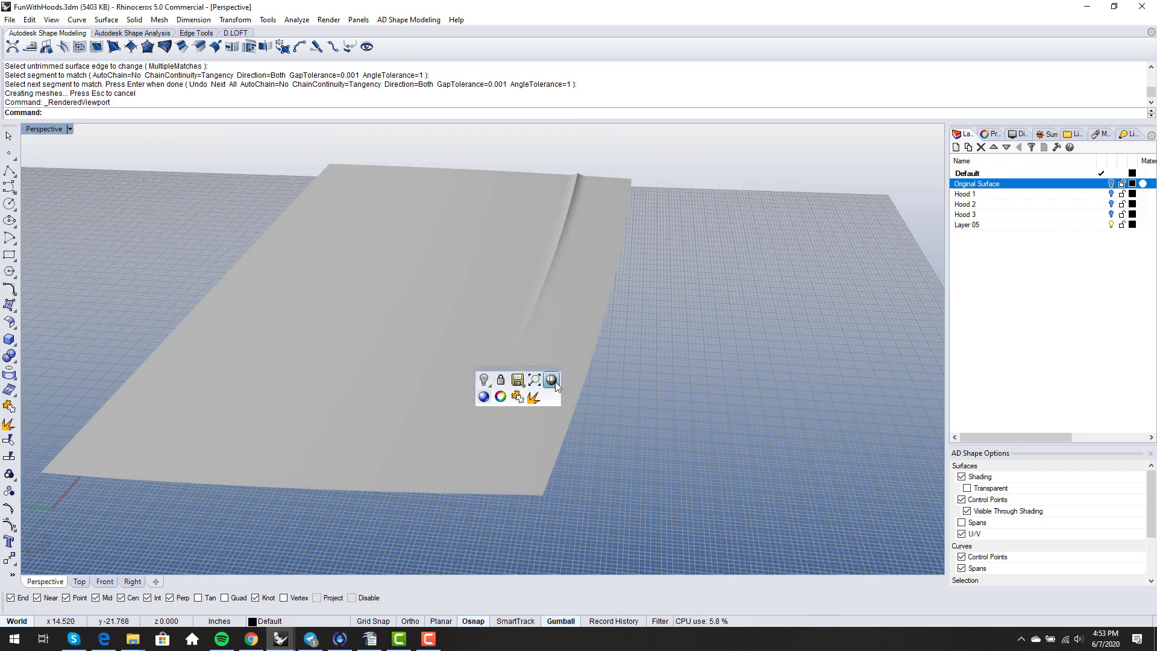
pyautogui.click(554, 381)
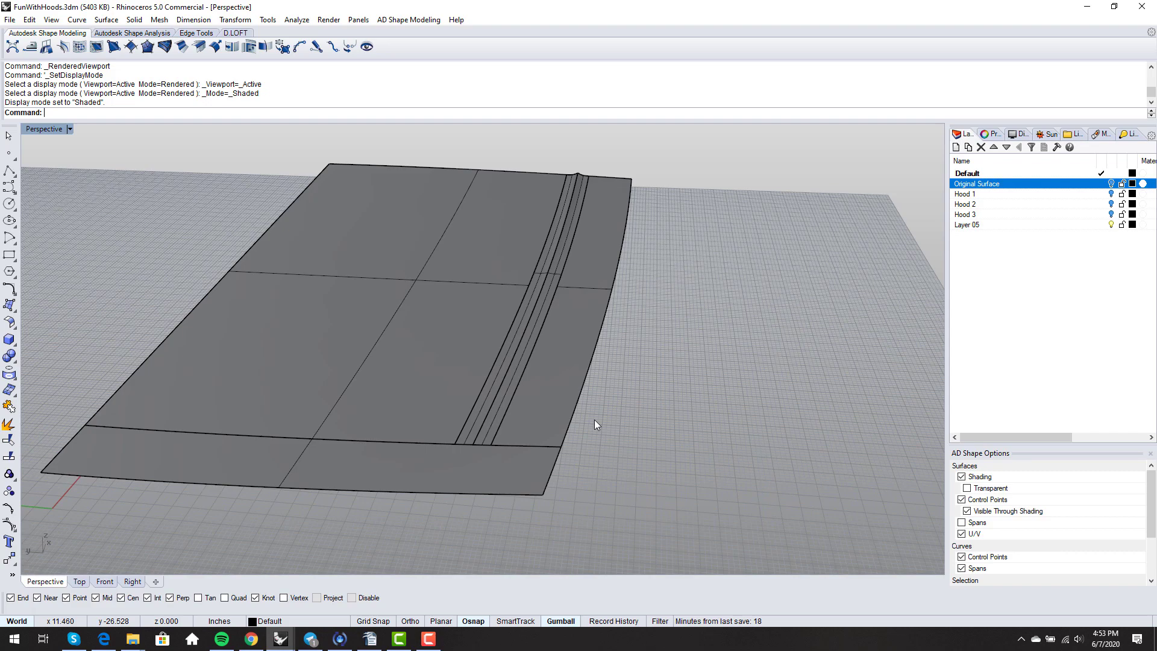
pyautogui.scroll(10, 616, 364)
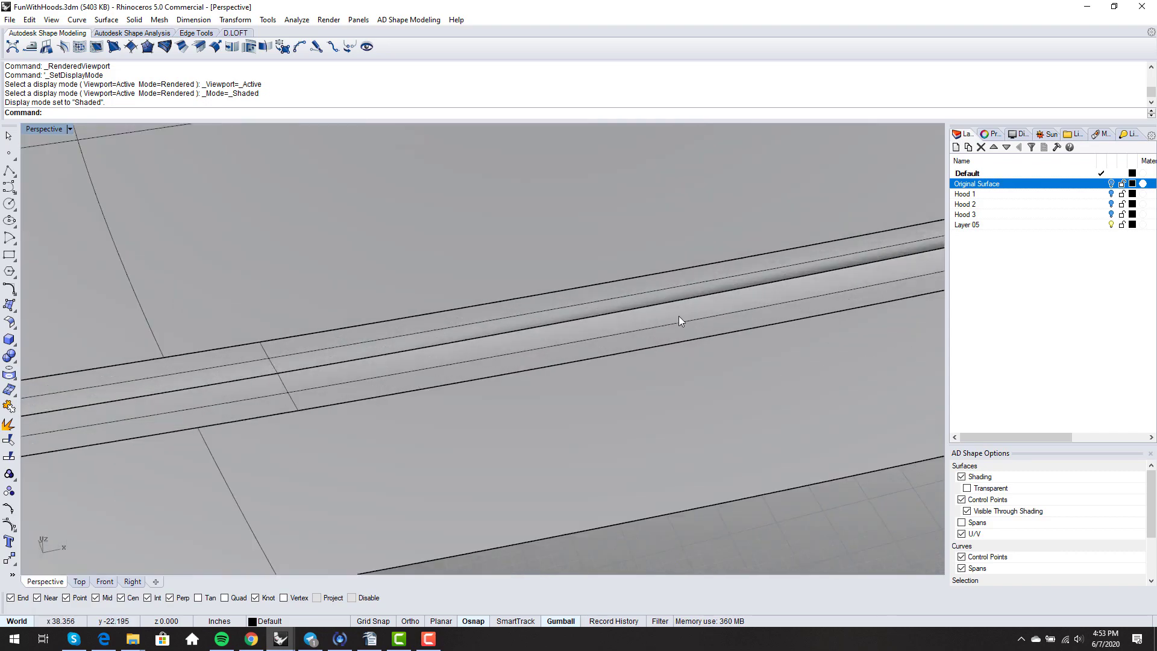
# - Show control points on both channel surfaces and lower a pair along the channel
pyautogui.click(663, 283)
pyautogui.keyDown('shift'); pyautogui.click(658, 288); pyautogui.keyUp('shift')
pyautogui.press('F10')
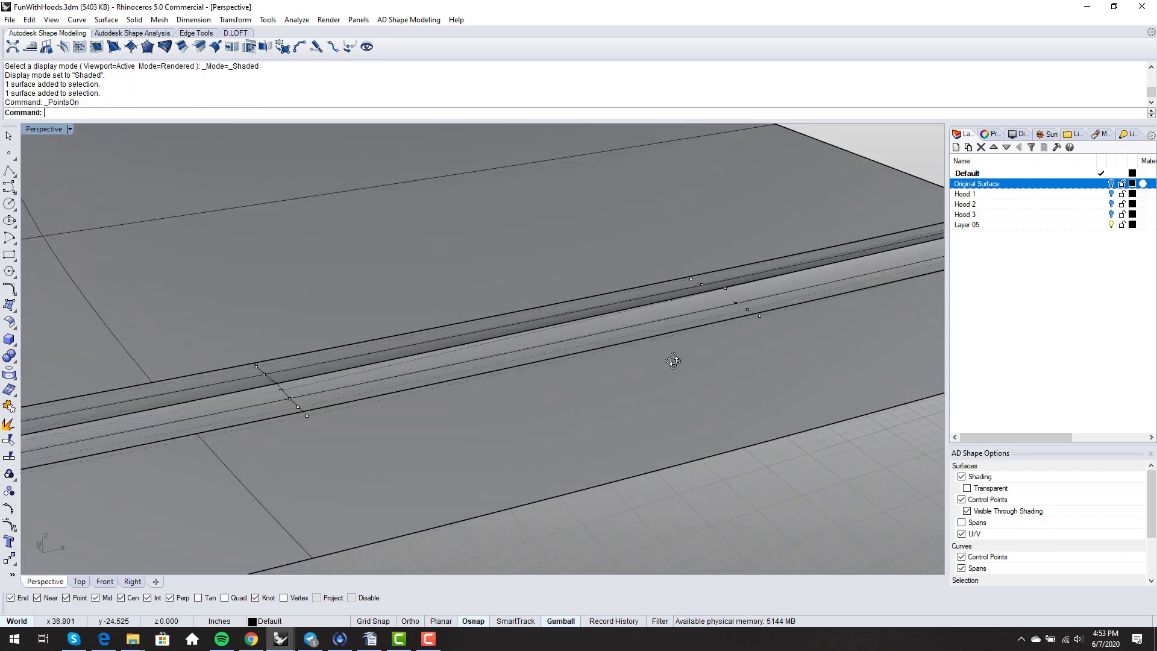
pyautogui.moveTo(674, 361); pyautogui.dragTo(754, 280, button='right')
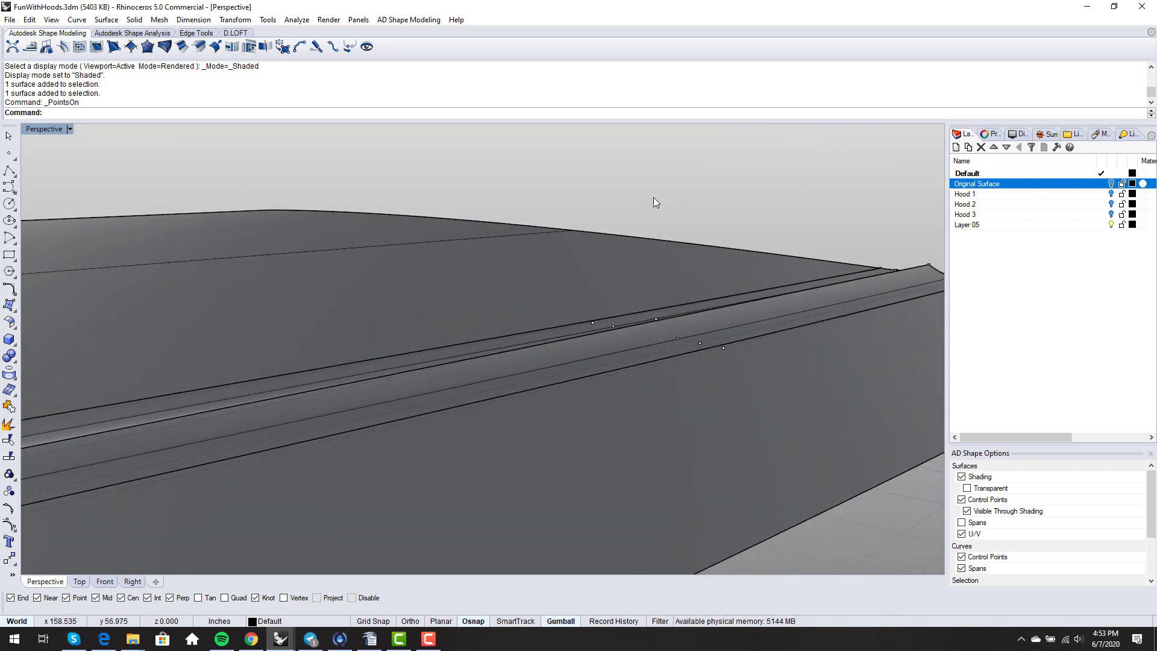
pyautogui.moveTo(635, 199); pyautogui.dragTo(686, 325)
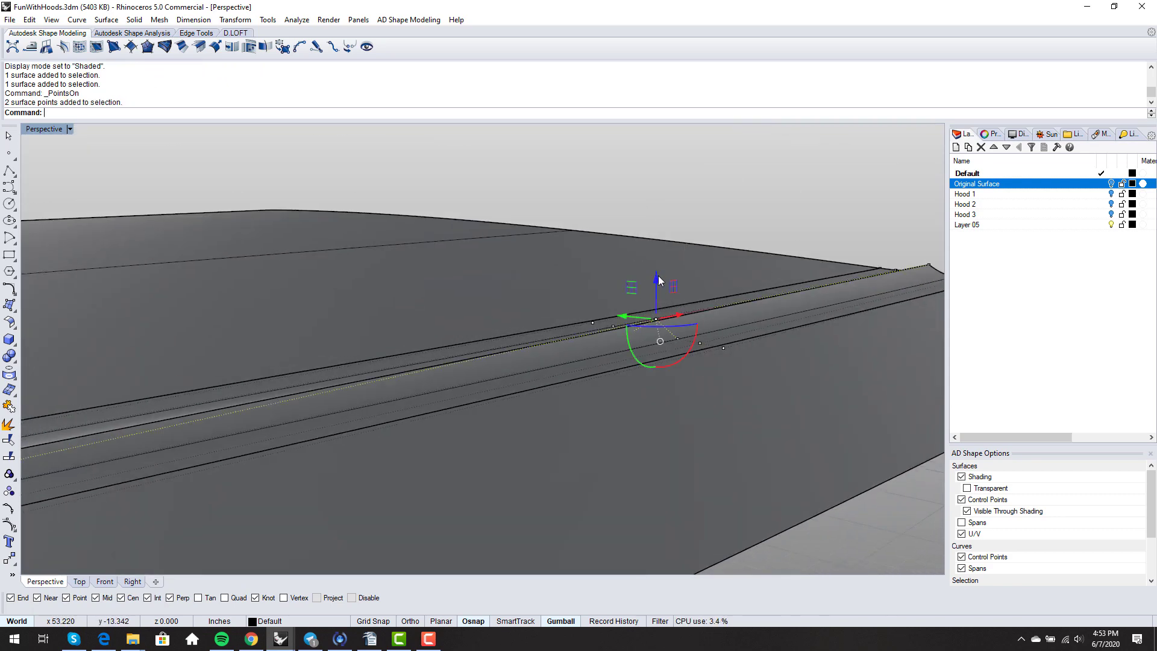
pyautogui.moveTo(658, 279); pyautogui.dragTo(658, 283)
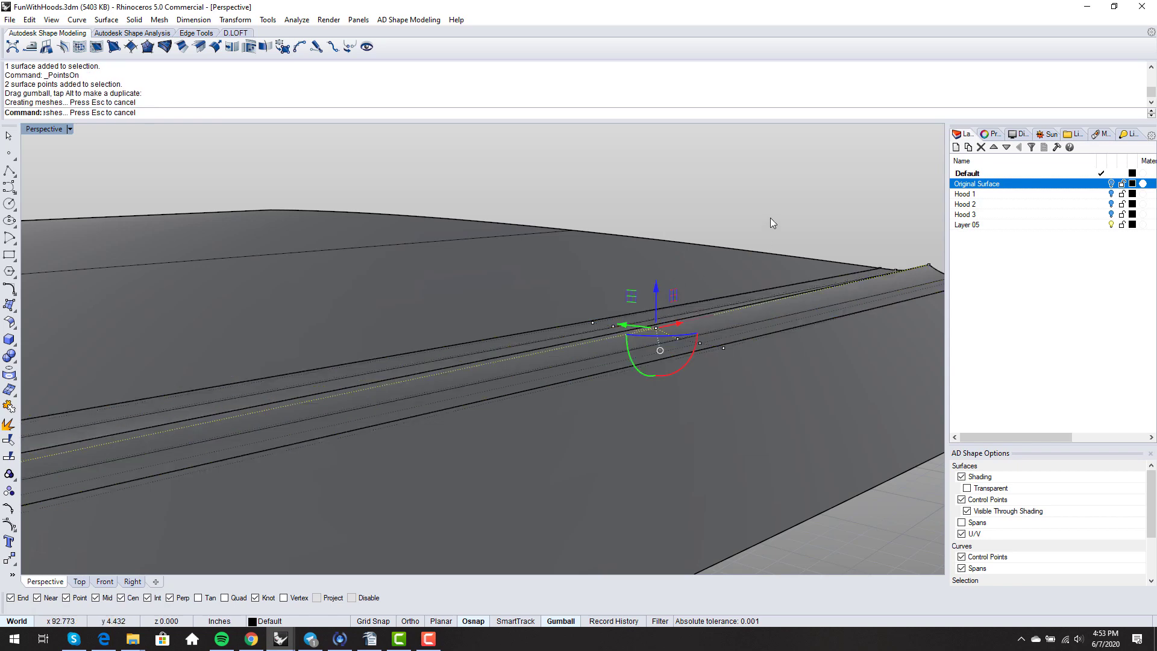
pyautogui.click(770, 219)
# - Lower another pair of control points near the channel's end
pyautogui.keyDown('shift'); pyautogui.moveTo(769, 220); pyautogui.dragTo(532, 239, button='right'); pyautogui.keyUp('shift')
pyautogui.scroll(3, 782, 263)
pyautogui.moveTo(790, 304); pyautogui.dragTo(790, 304)
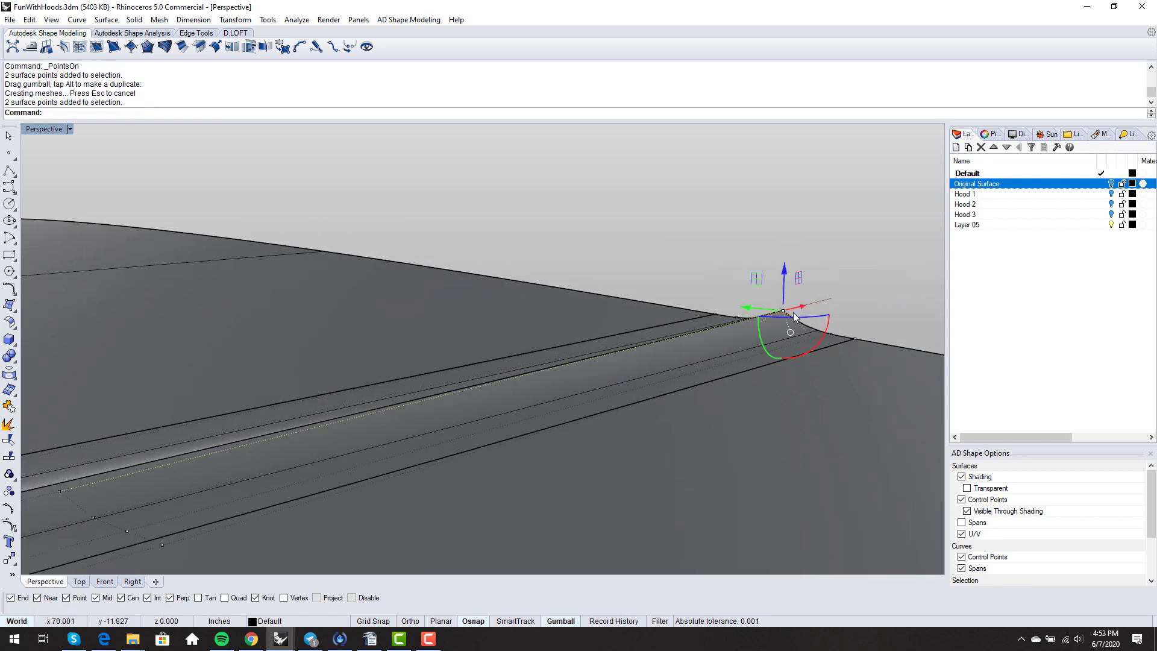
pyautogui.moveTo(783, 264); pyautogui.dragTo(783, 272)
pyautogui.click(704, 255)
# - View the hood from a tilted top-down angle in Rendered display
pyautogui.scroll(-8, 704, 255)
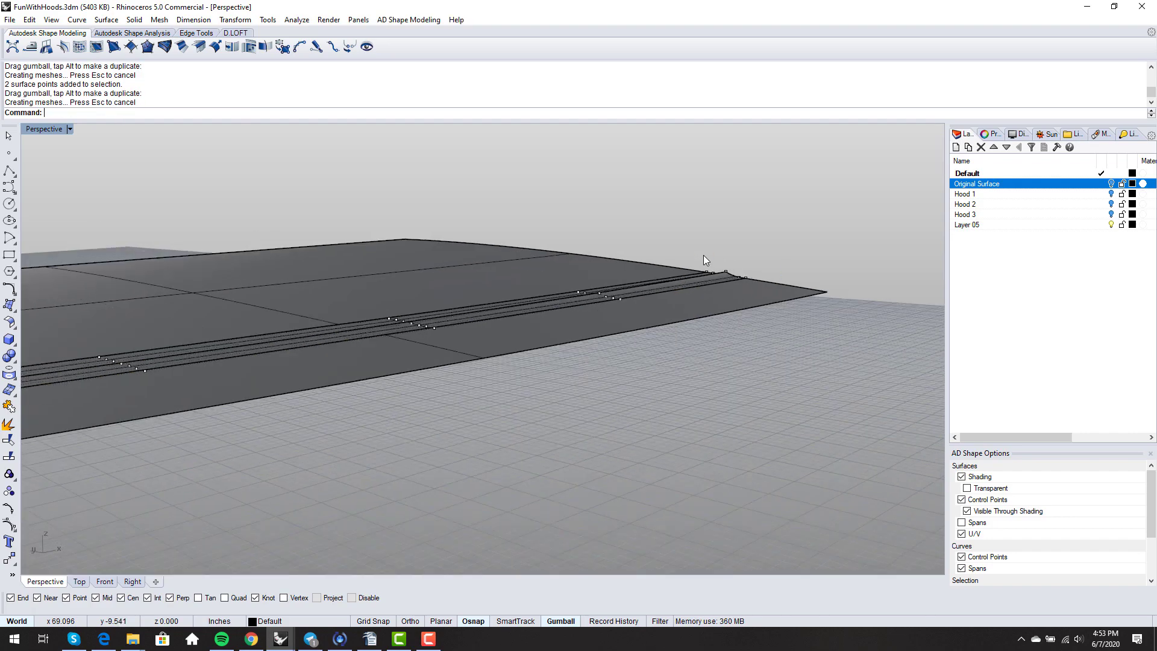
pyautogui.moveTo(703, 257); pyautogui.dragTo(495, 349, button='right')
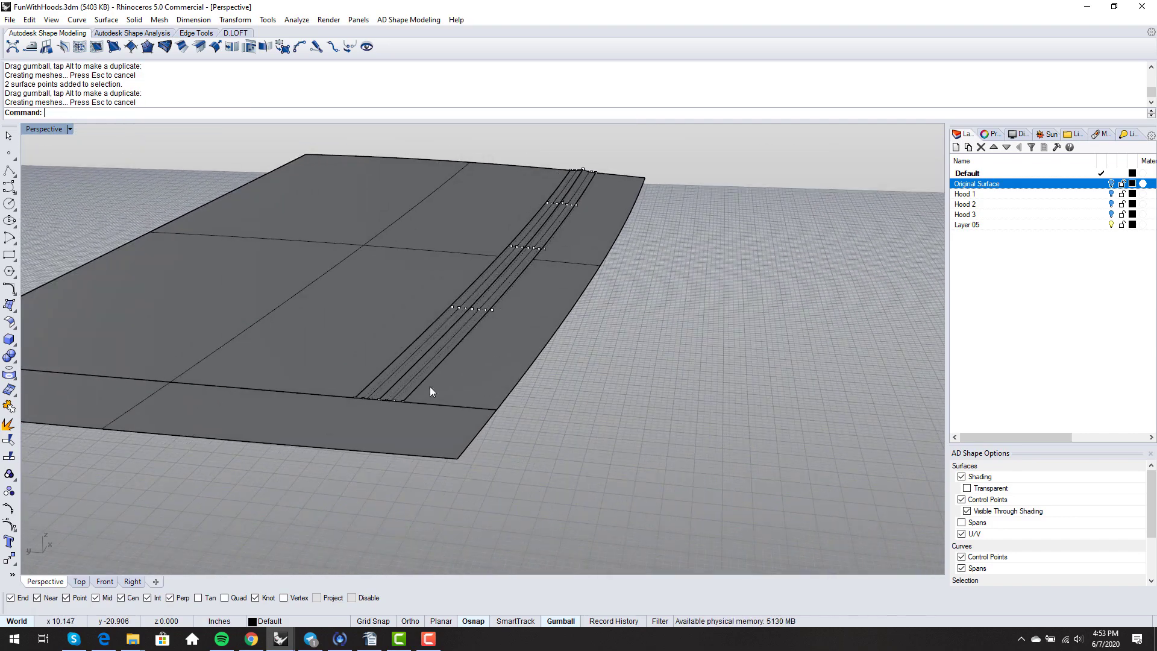
pyautogui.middleClick(516, 426)
pyautogui.click(517, 426)
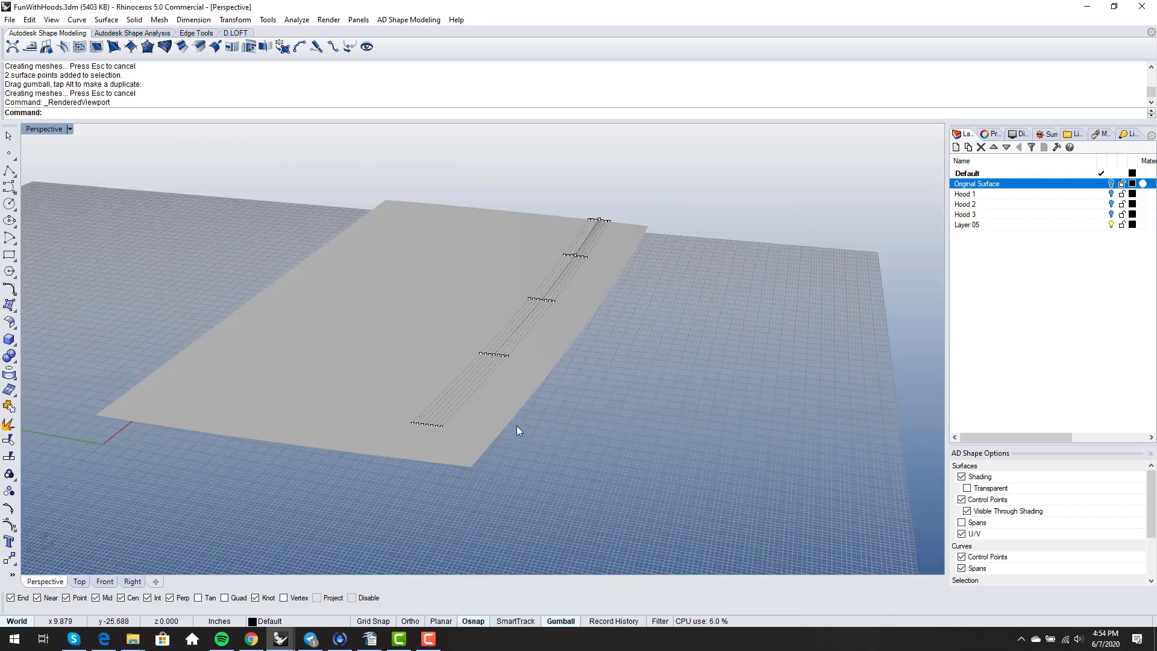
# - Hide control points and run Global Matching Analysis on the five hood surfaces
pyautogui.press('F11')
pyautogui.moveTo(517, 428)
pyautogui.mouseDown(button='right')
pyautogui.moveTo(587, 392)
pyautogui.moveTo(530, 393)
pyautogui.moveTo(489, 490)
pyautogui.moveTo(530, 443)
pyautogui.mouseUp(button='right')
pyautogui.rightClick(525, 471)
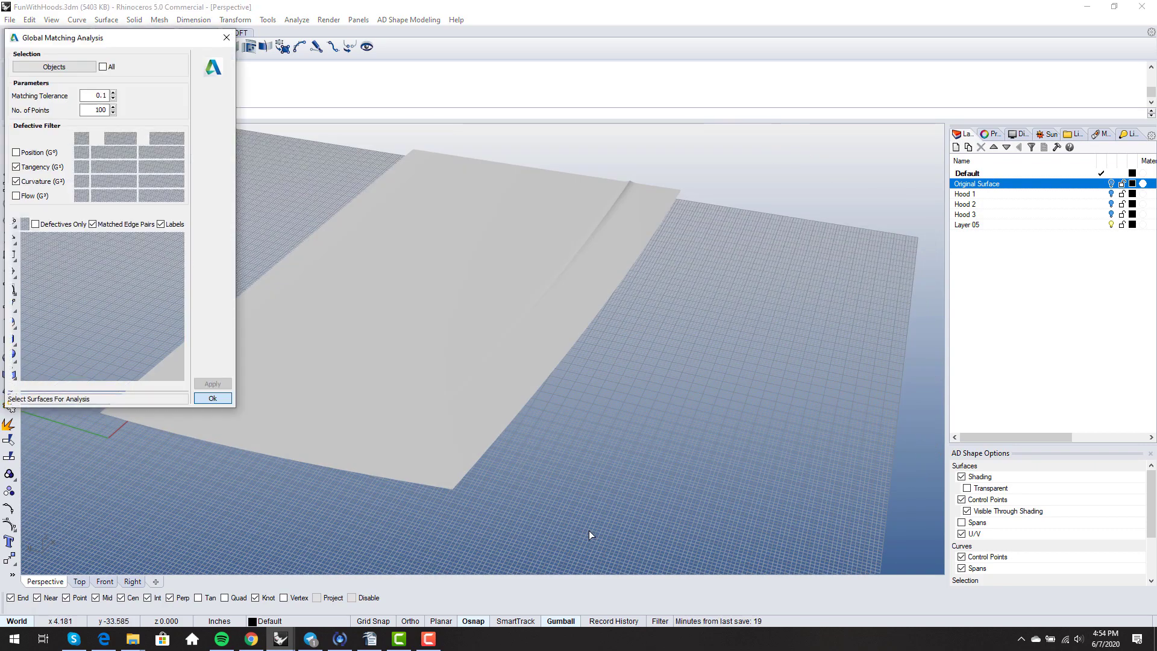
pyautogui.scroll(-2, 672, 445)
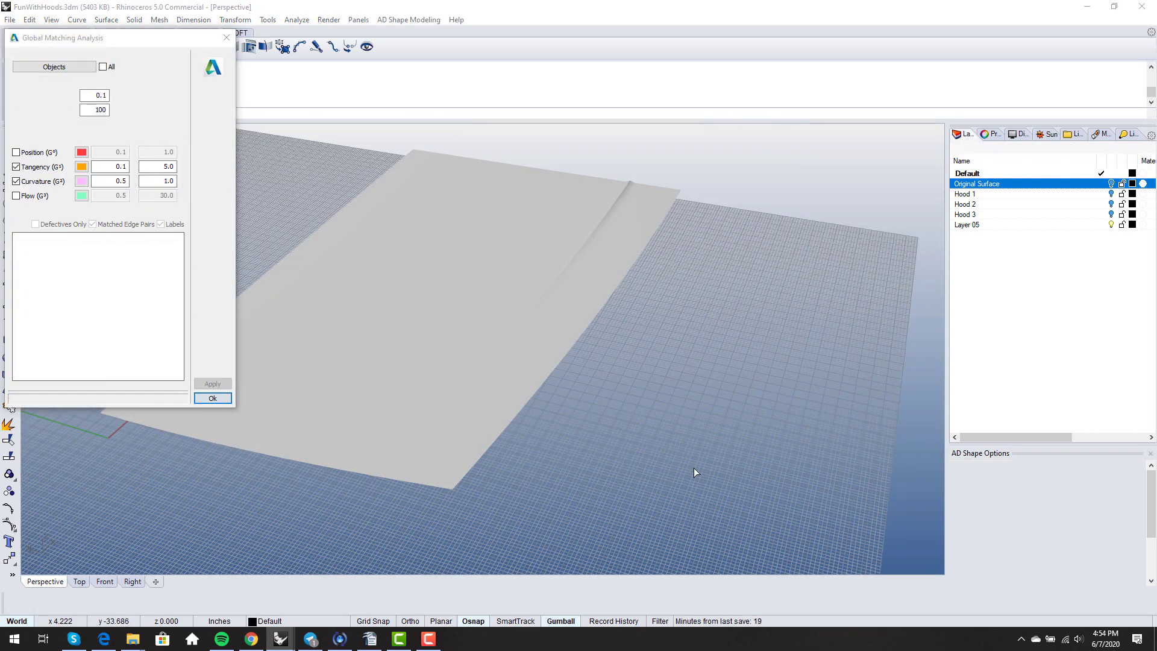
pyautogui.moveTo(685, 499)
pyautogui.mouseDown()
pyautogui.moveTo(479, 387)
pyautogui.moveTo(349, 218)
pyautogui.mouseUp()
pyautogui.rightClick(349, 218)
pyautogui.click(212, 384)
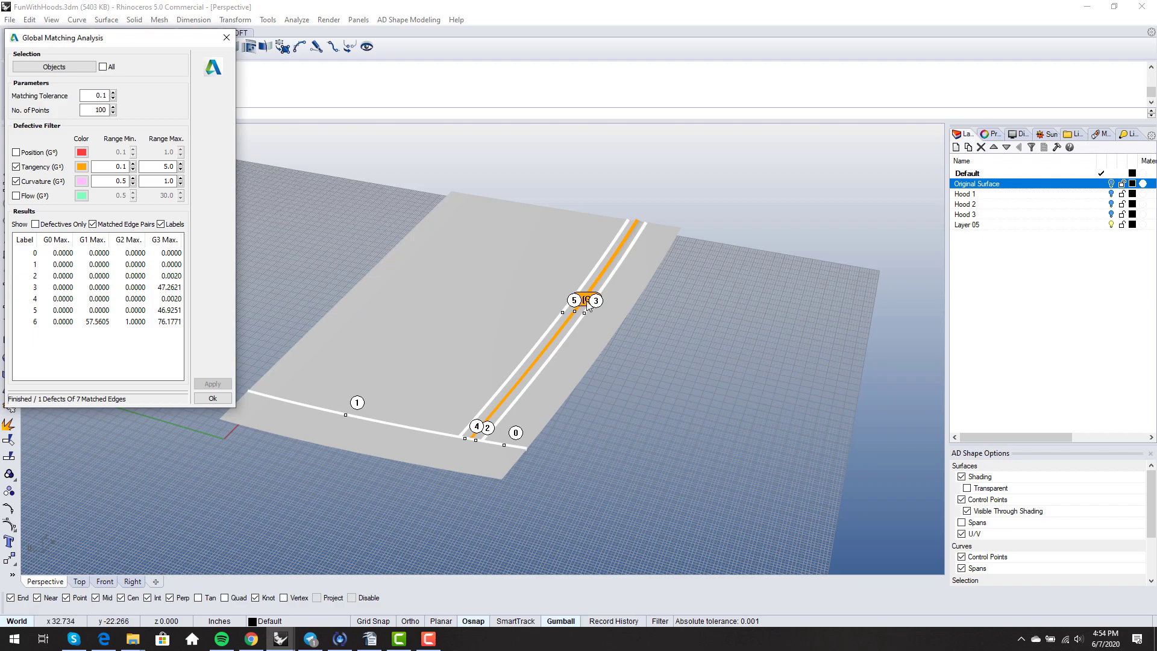
# - Review the result of 1 defect among 7 matched edges, close it, and switch to Shaded
pyautogui.scroll(5, 588, 303)
pyautogui.scroll(-10, 616, 278)
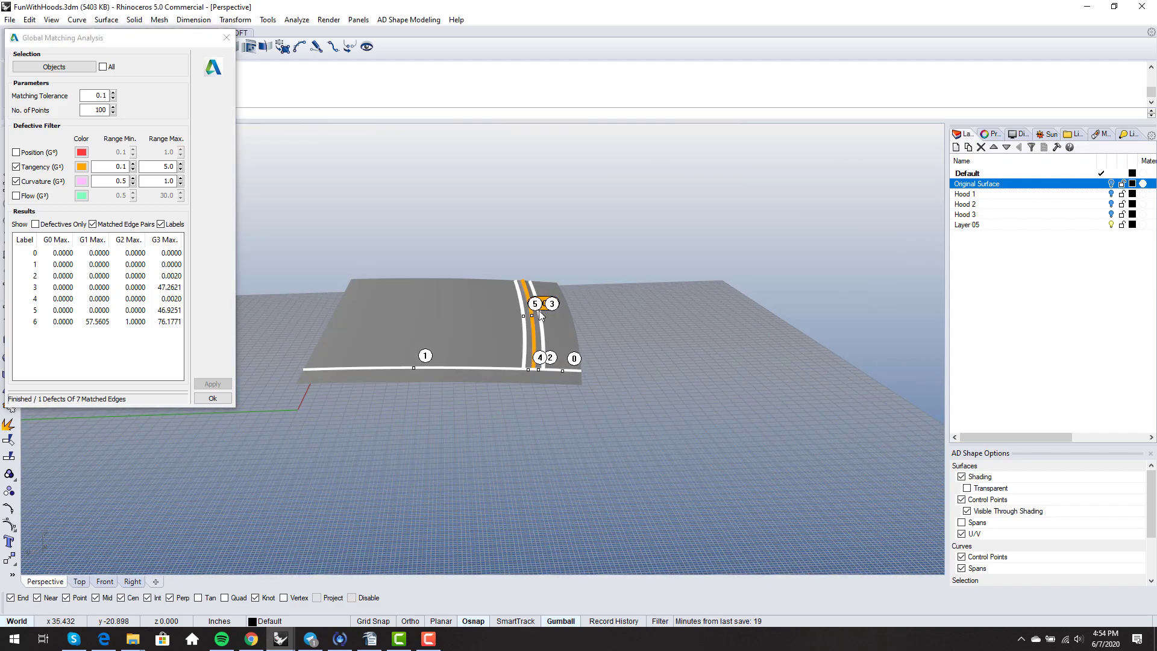
pyautogui.click(213, 397)
pyautogui.scroll(8, 666, 349)
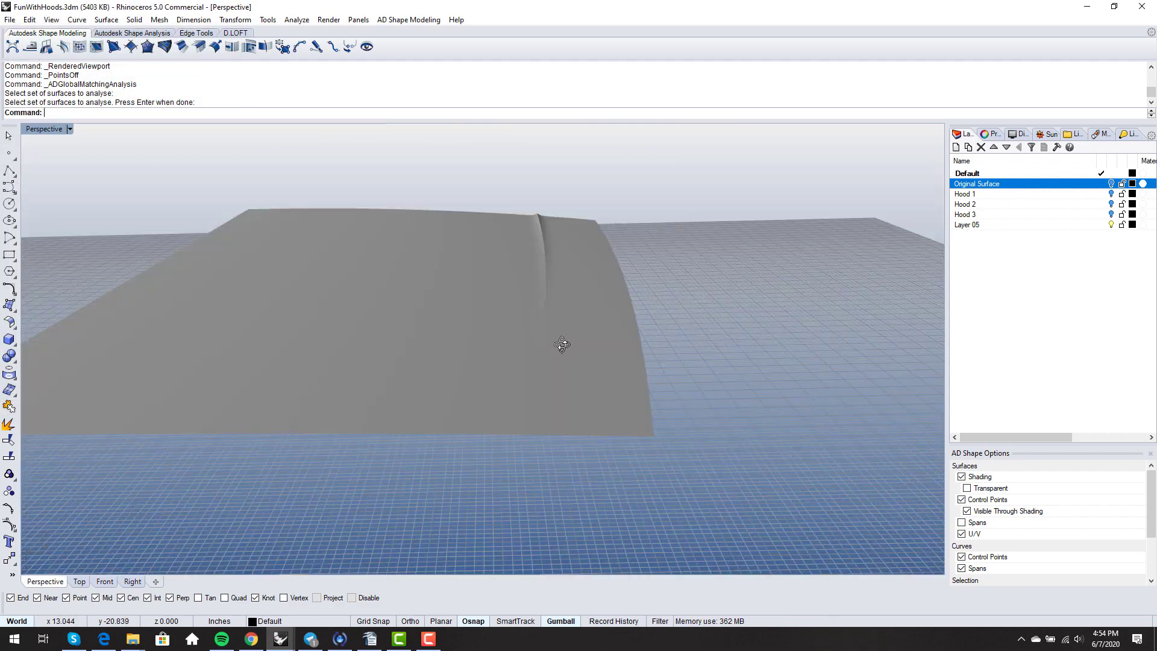
pyautogui.moveTo(562, 345)
pyautogui.mouseDown(button='right')
pyautogui.moveTo(573, 313)
pyautogui.moveTo(517, 377)
pyautogui.moveTo(754, 243)
pyautogui.moveTo(543, 241)
pyautogui.moveTo(749, 320)
pyautogui.moveTo(736, 331)
pyautogui.moveTo(599, 287)
pyautogui.moveTo(566, 258)
pyautogui.moveTo(555, 418)
pyautogui.moveTo(570, 417)
pyautogui.mouseUp(button='right')
pyautogui.middleClick(570, 418)
pyautogui.click(567, 426)
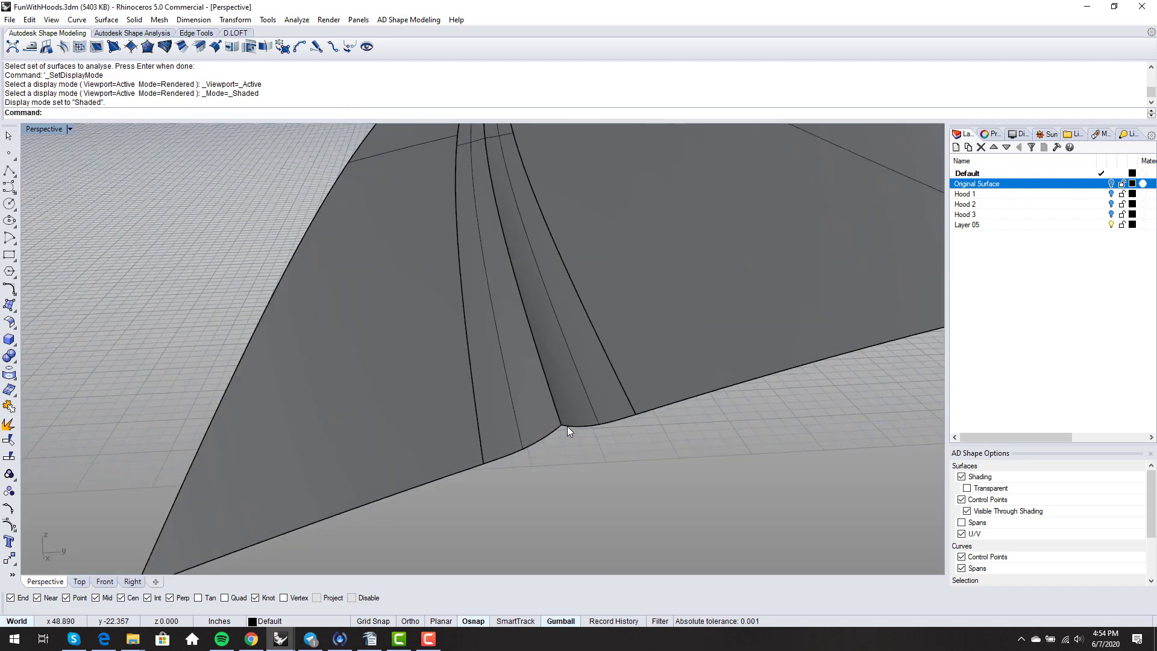
# - Start a Center, Radius sphere centred where the channel edge meets the hood's front edge
pyautogui.scroll(-8, 566, 426)
pyautogui.moveTo(567, 425); pyautogui.dragTo(477, 297, button='right')
pyautogui.scroll(5, 334, 434)
pyautogui.scroll(-5, 479, 298)
pyautogui.keyDown('shift'); pyautogui.moveTo(516, 405); pyautogui.dragTo(537, 381, button='right'); pyautogui.keyUp('shift')
pyautogui.scroll(5, 537, 381)
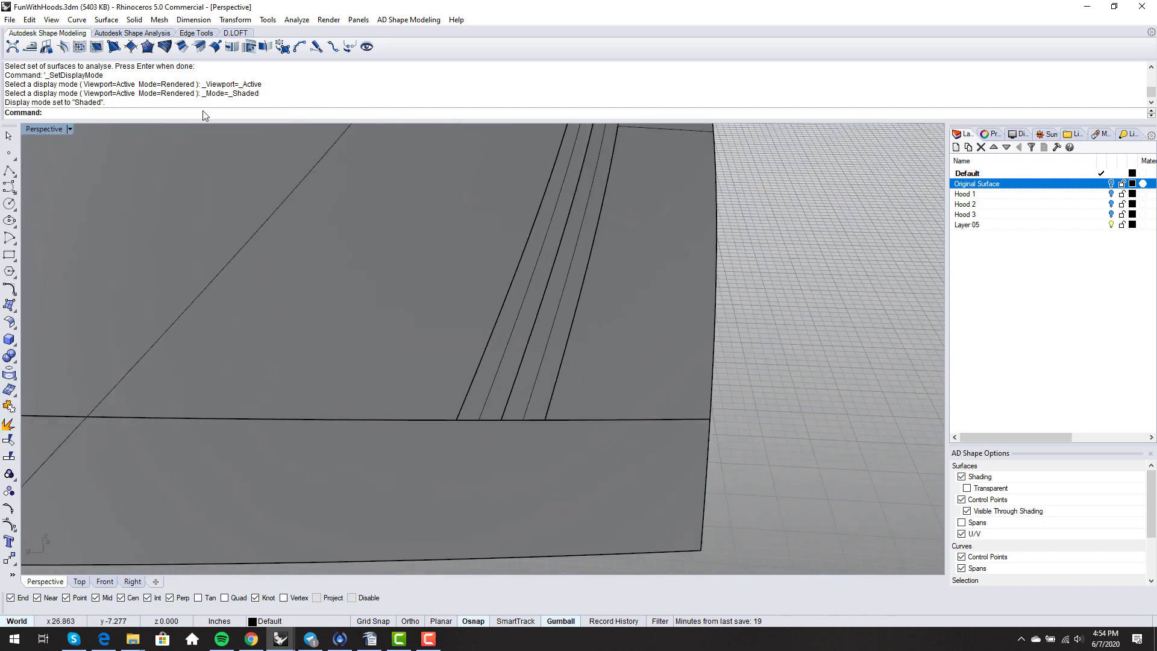
pyautogui.click(133, 20)
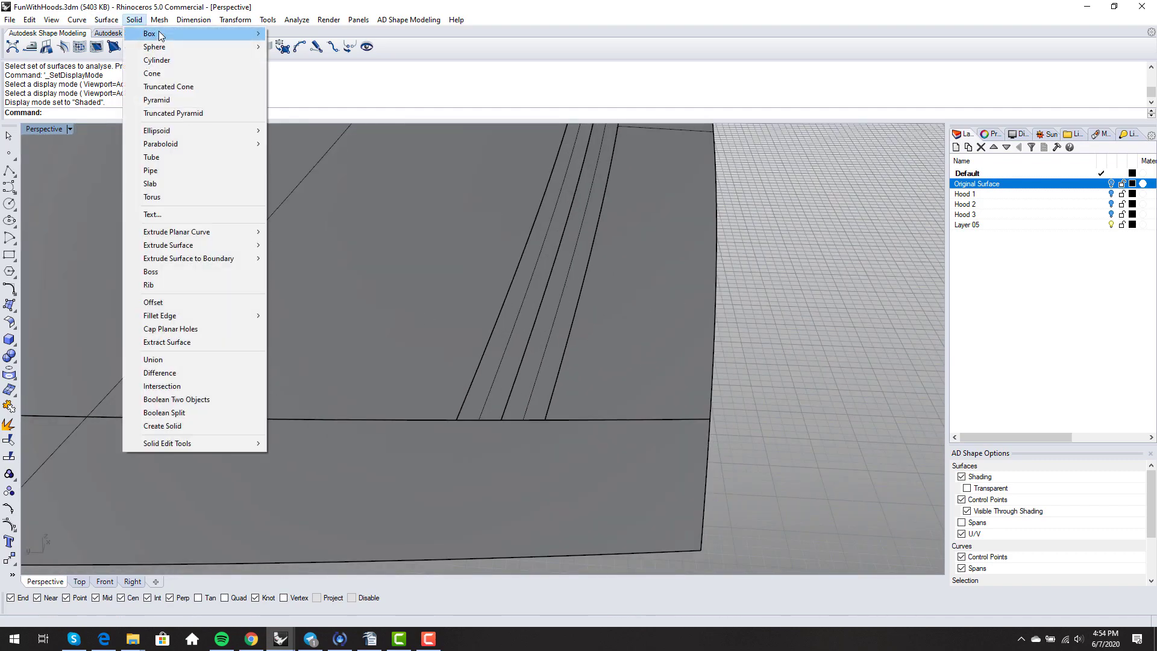
pyautogui.moveTo(155, 47)
pyautogui.click(306, 47)
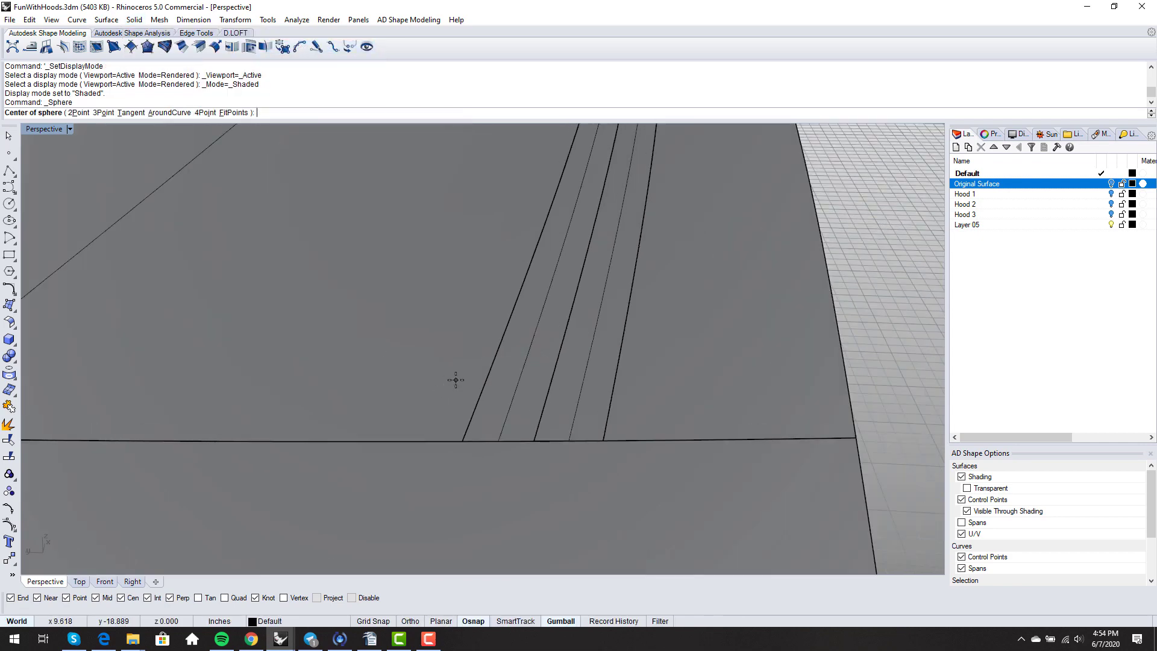
pyautogui.scroll(4, 545, 442)
pyautogui.click(561, 468)
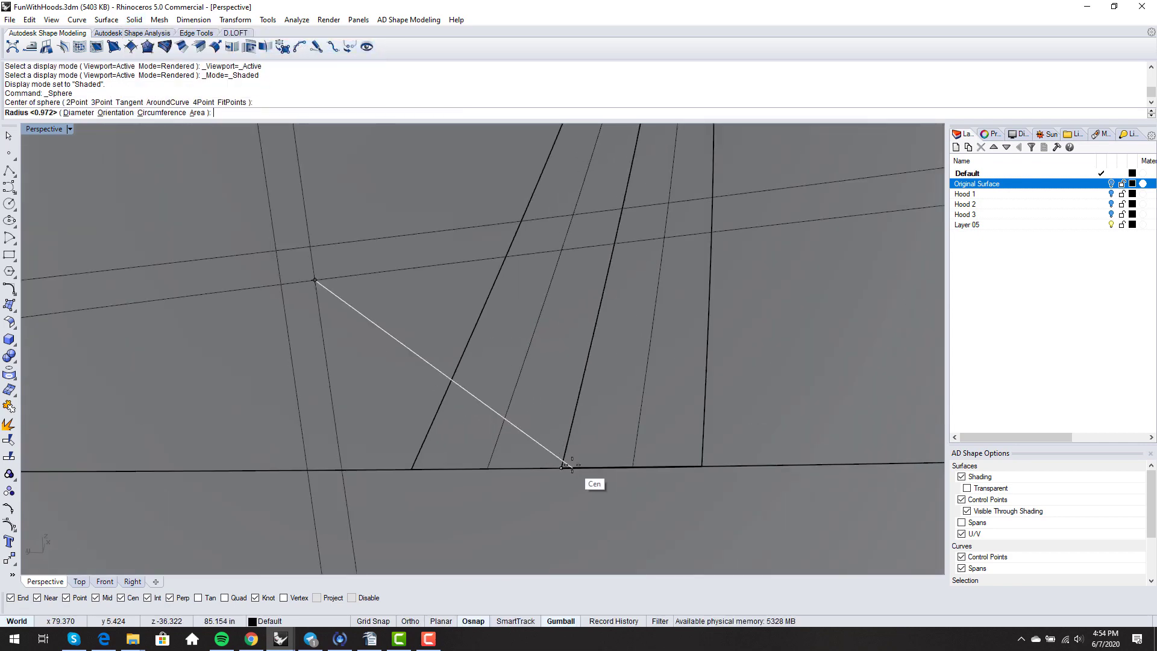
# - Disable object snapping and pick a small radius for the sphere
pyautogui.scroll(4, 573, 468)
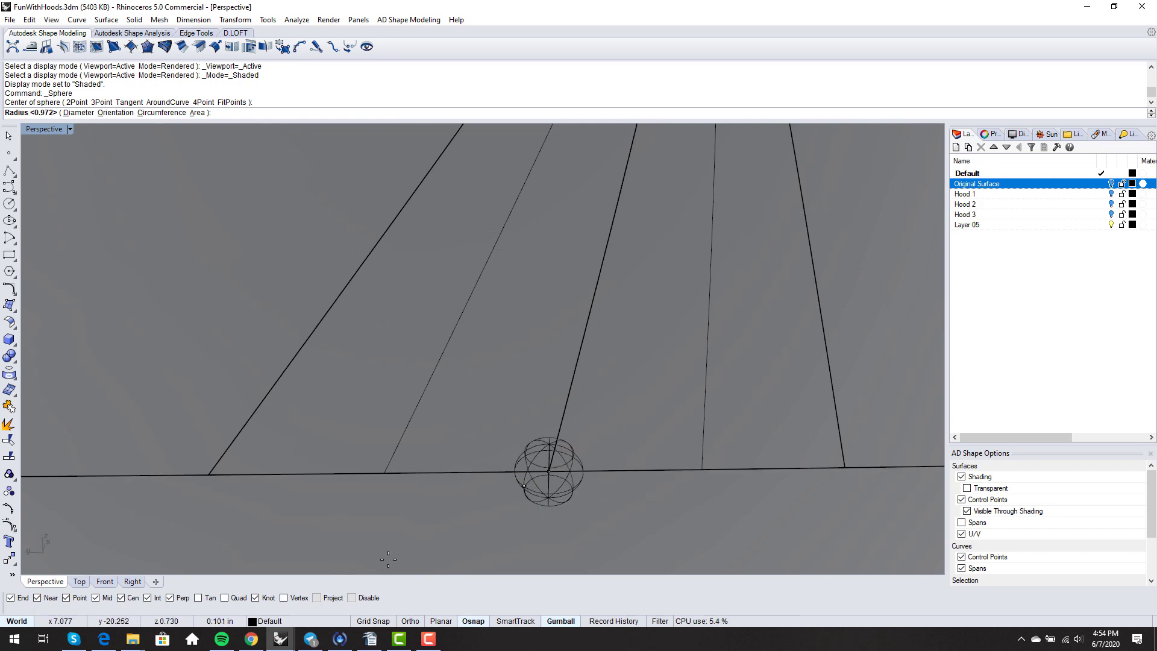
pyautogui.click(353, 598)
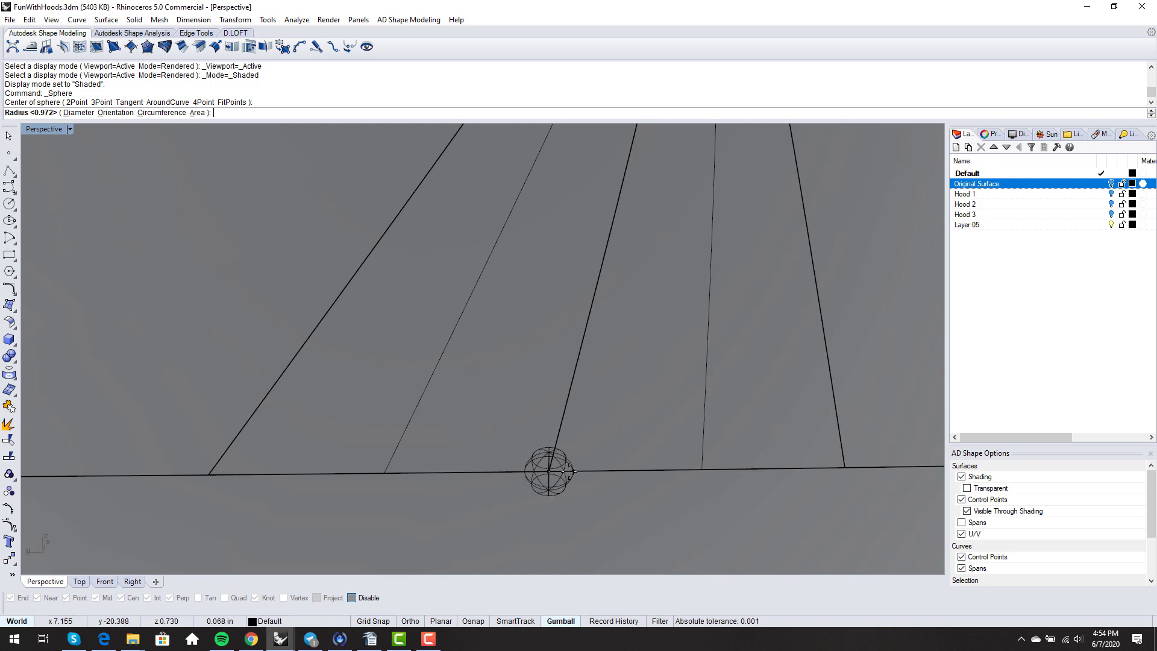
pyautogui.scroll(-4, 566, 471)
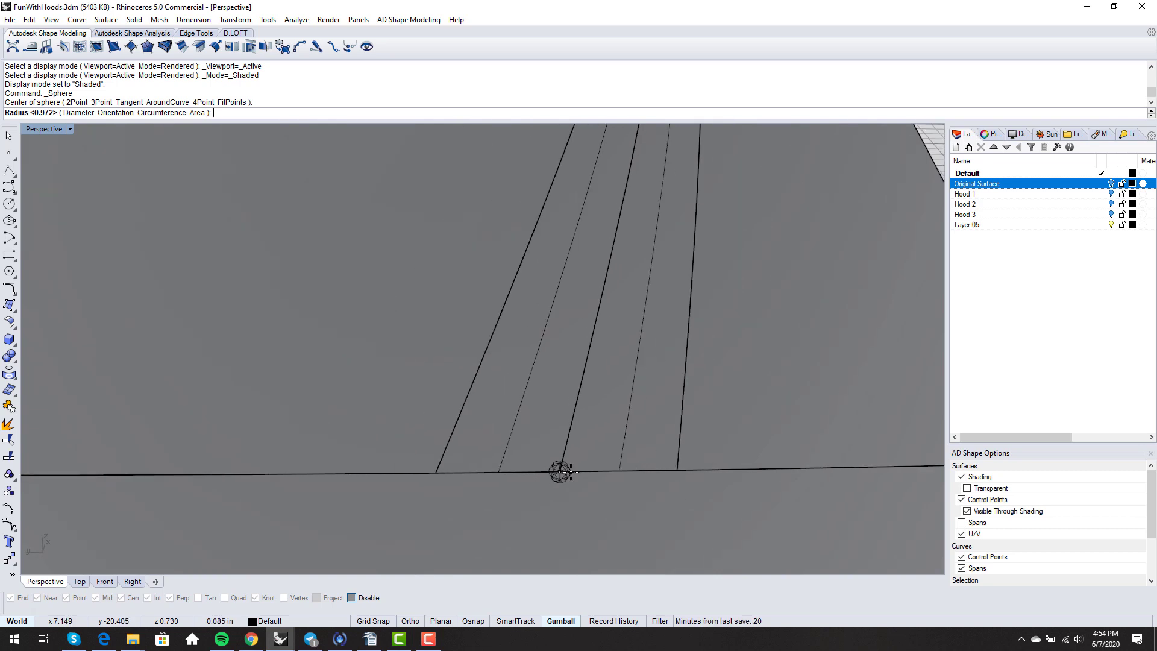
pyautogui.click(572, 474)
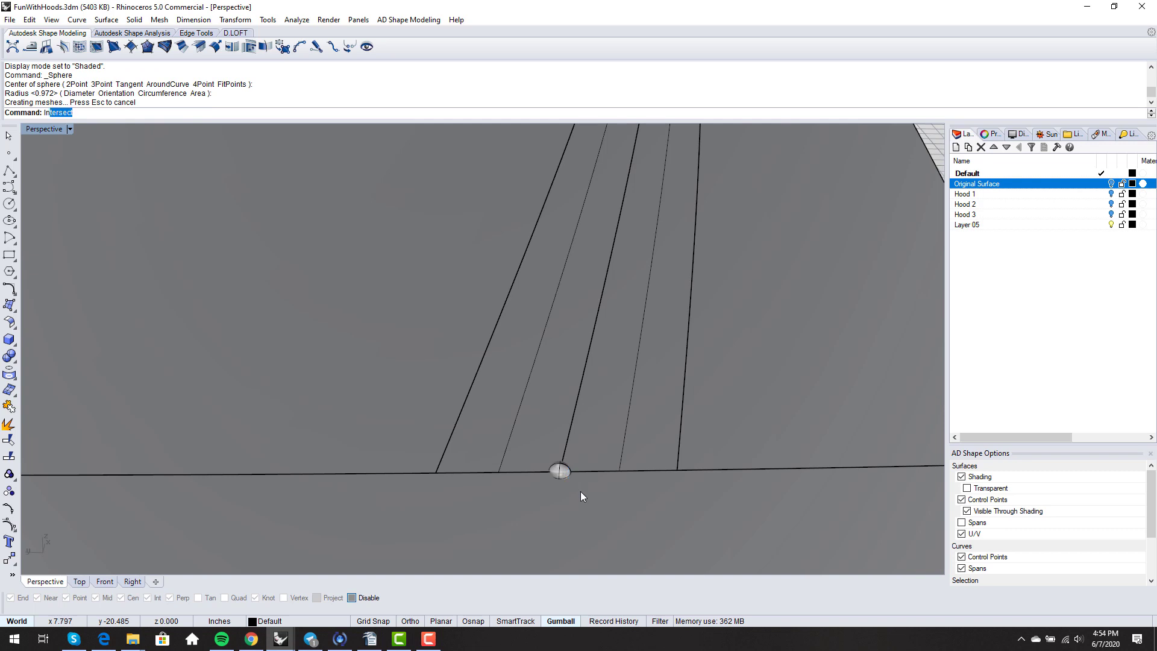
# - Intersect the sphere with the hood surface, then delete the helper sphere
pyautogui.press('Return')
pyautogui.scroll(2, 566, 490)
pyautogui.click(562, 489)
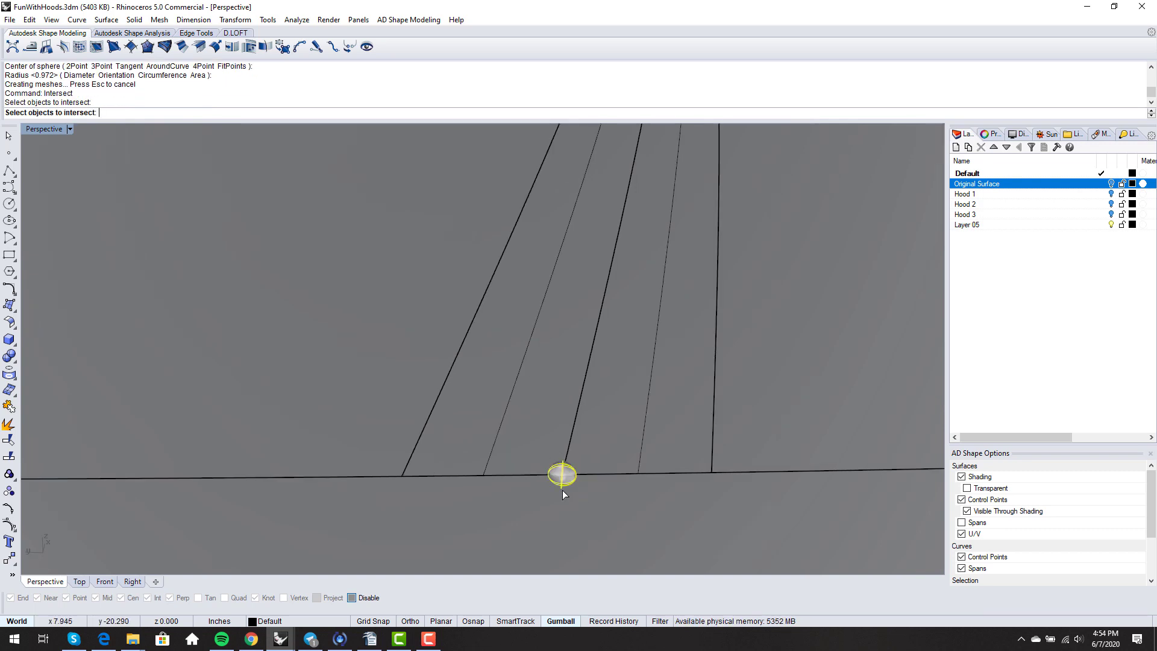
pyautogui.click(573, 513)
pyautogui.press('Return')
pyautogui.press('Escape')
pyautogui.click(565, 468)
pyautogui.press('Delete')
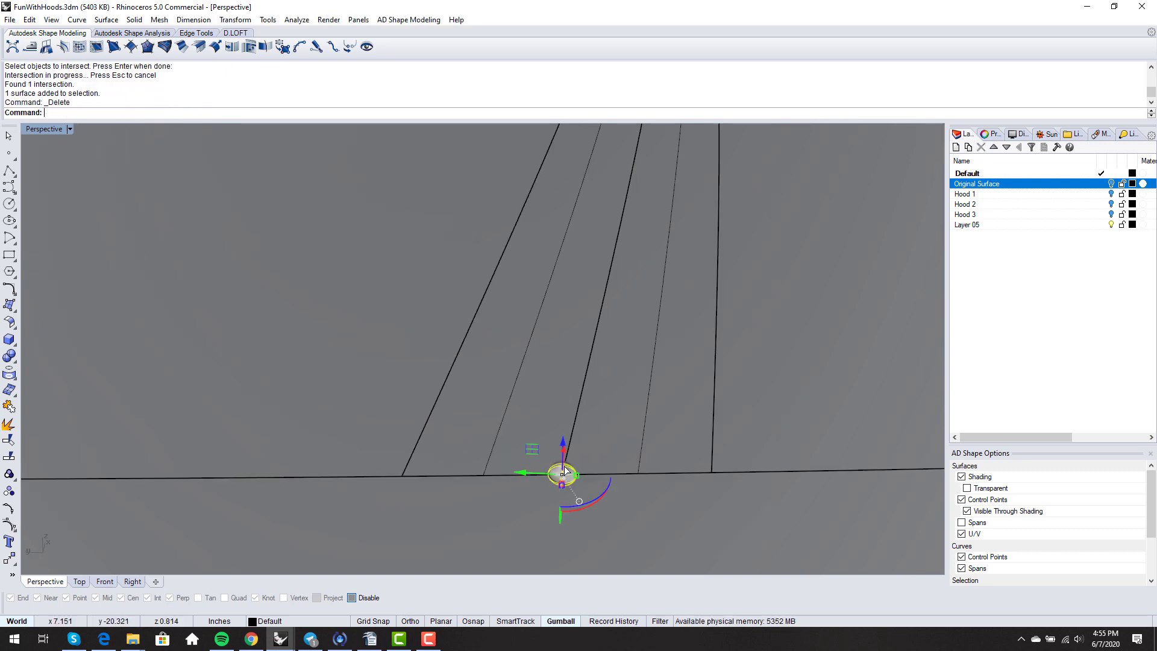
# - Split the surface beside the channel along an isocurve and delete the thin sliver
pyautogui.write('Split')
pyautogui.press('Return')
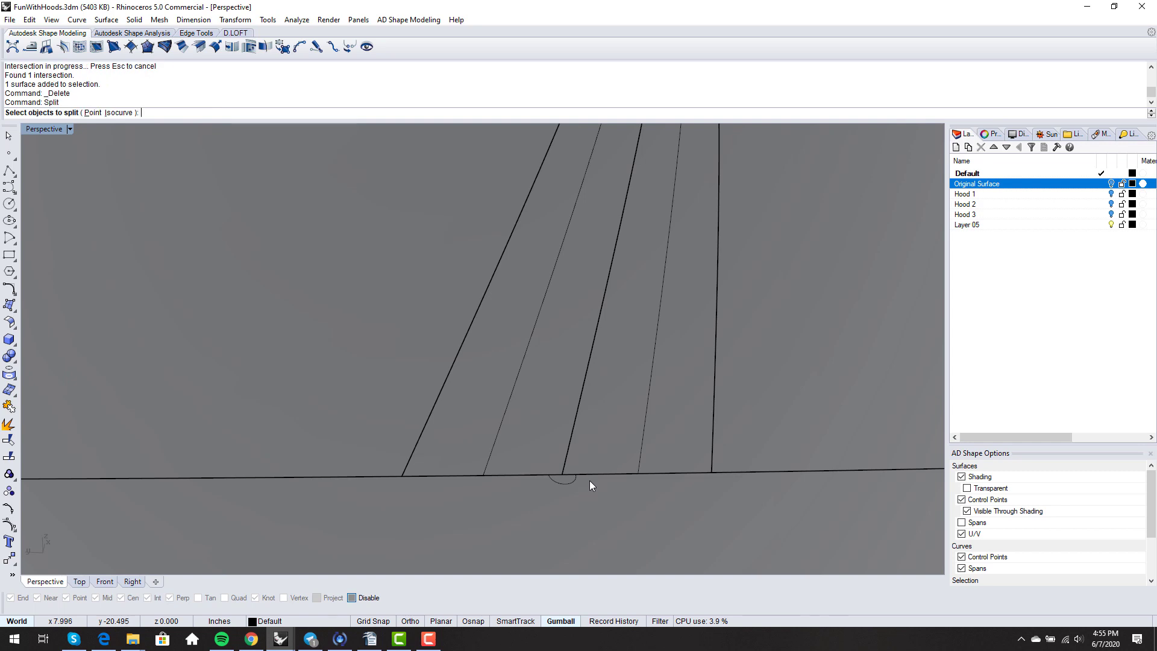
pyautogui.click(638, 440)
pyautogui.press('Return')
pyautogui.click(99, 114)
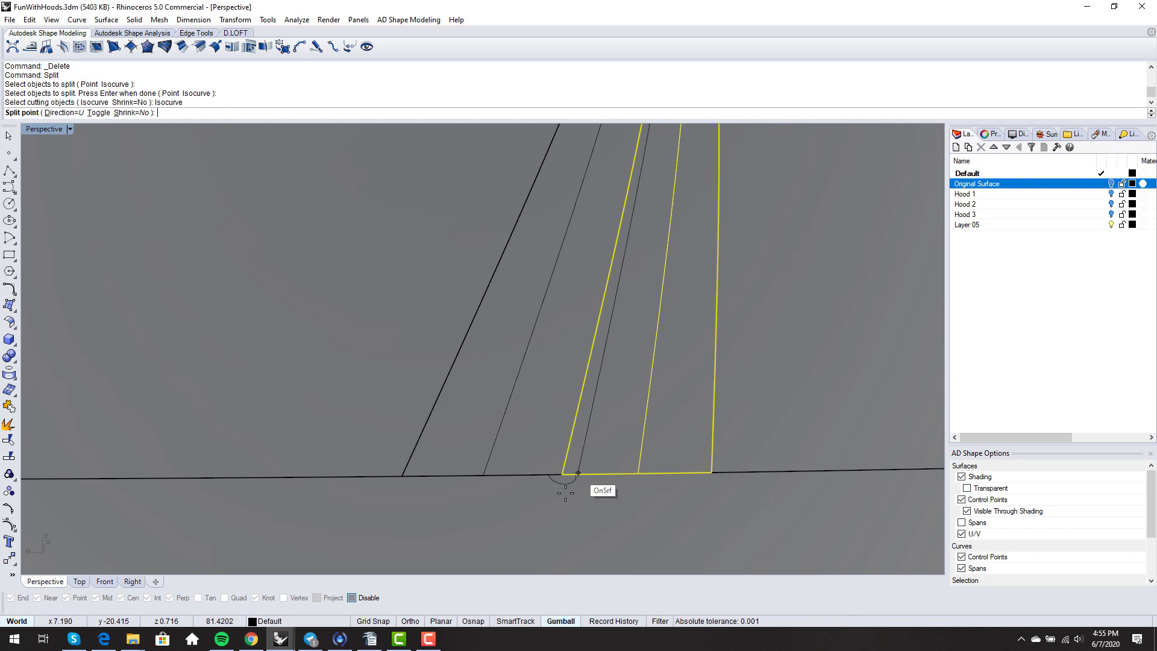
pyautogui.click(352, 598)
pyautogui.scroll(3, 669, 438)
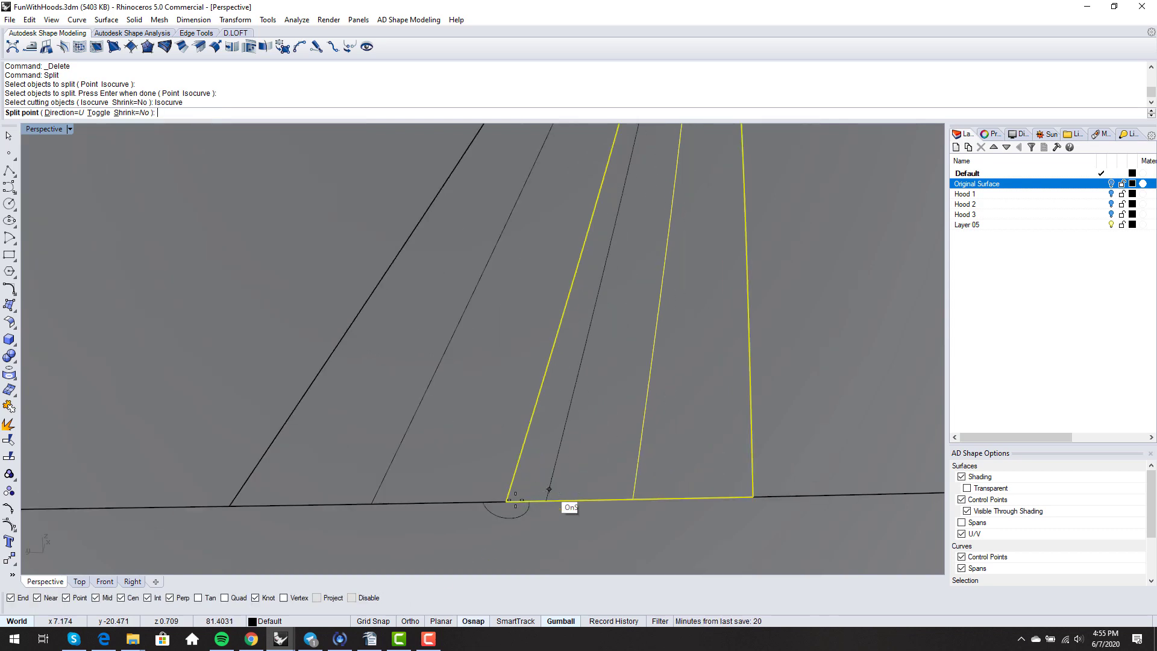
pyautogui.click(529, 501)
pyautogui.press('Return')
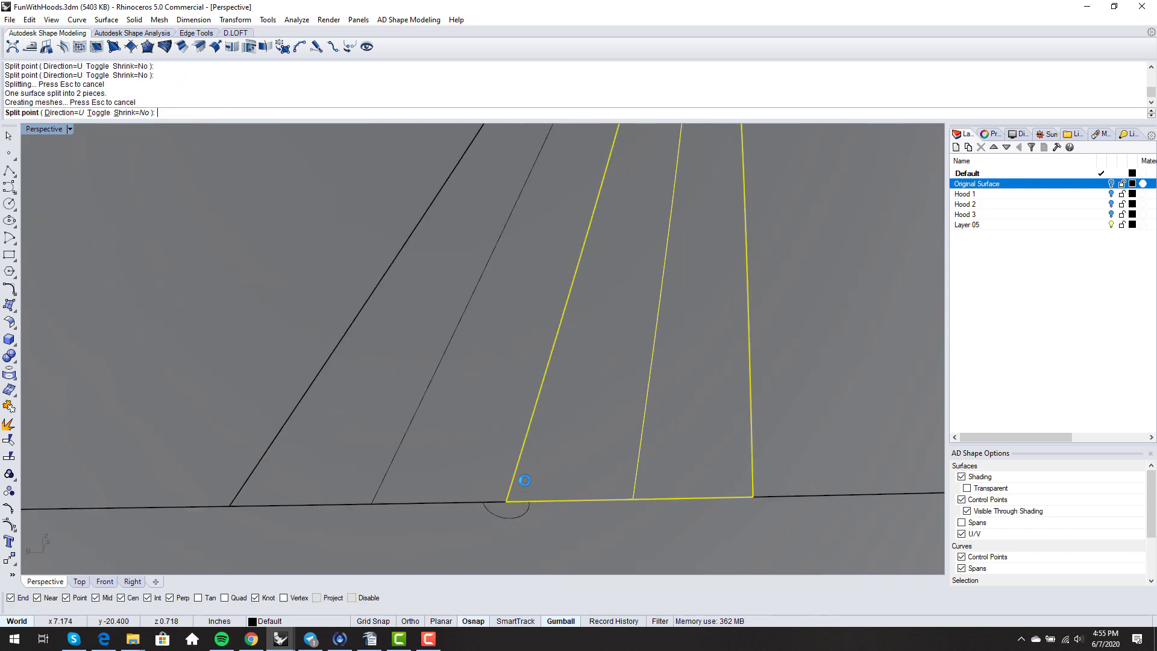
pyautogui.click(527, 486)
pyautogui.press('Delete')
# - Split the large left surface the same way and delete its thin sliver
pyautogui.press('Return')
pyautogui.click(486, 479)
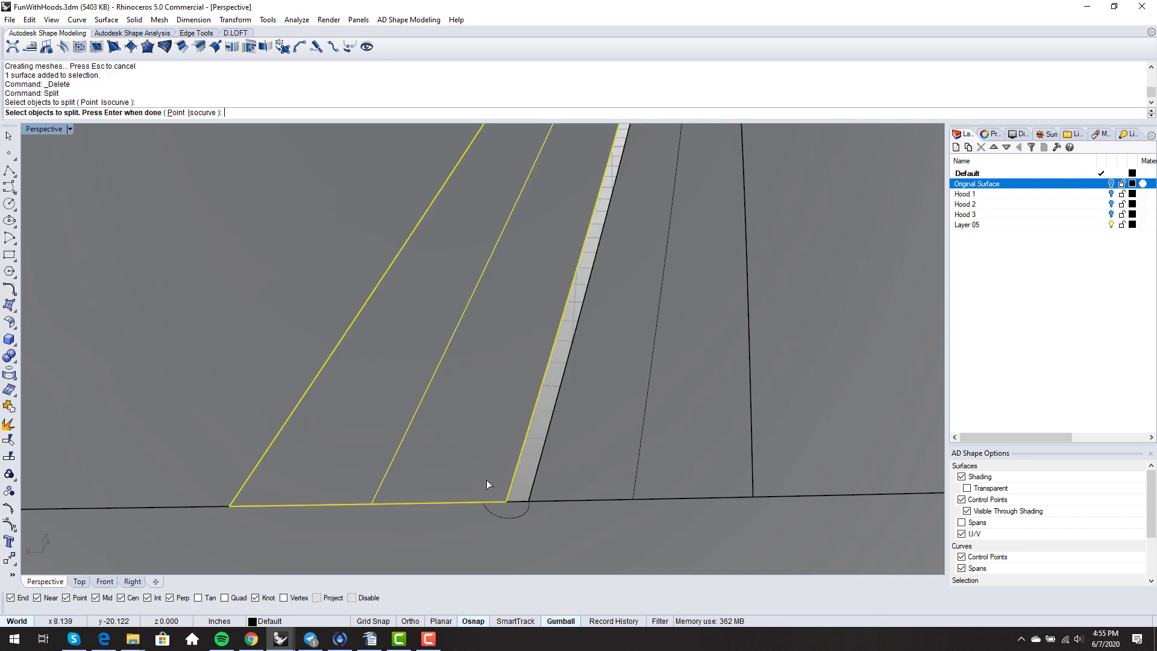
pyautogui.press('Return')
pyautogui.click(101, 114)
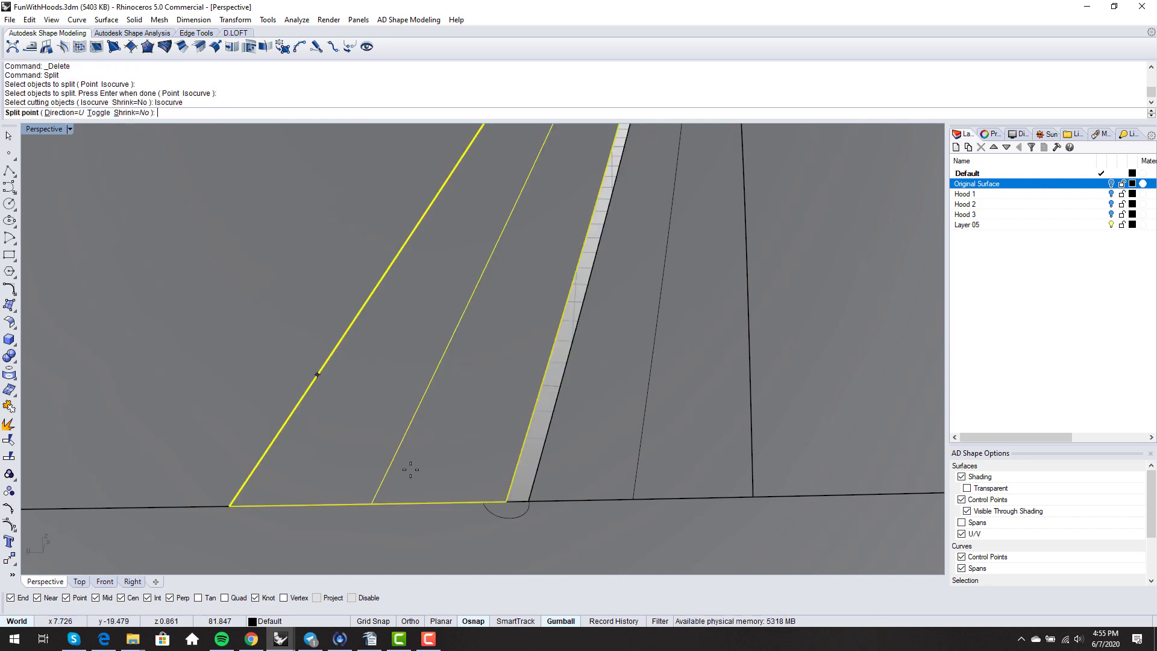
pyautogui.click(476, 502)
pyautogui.press('Return')
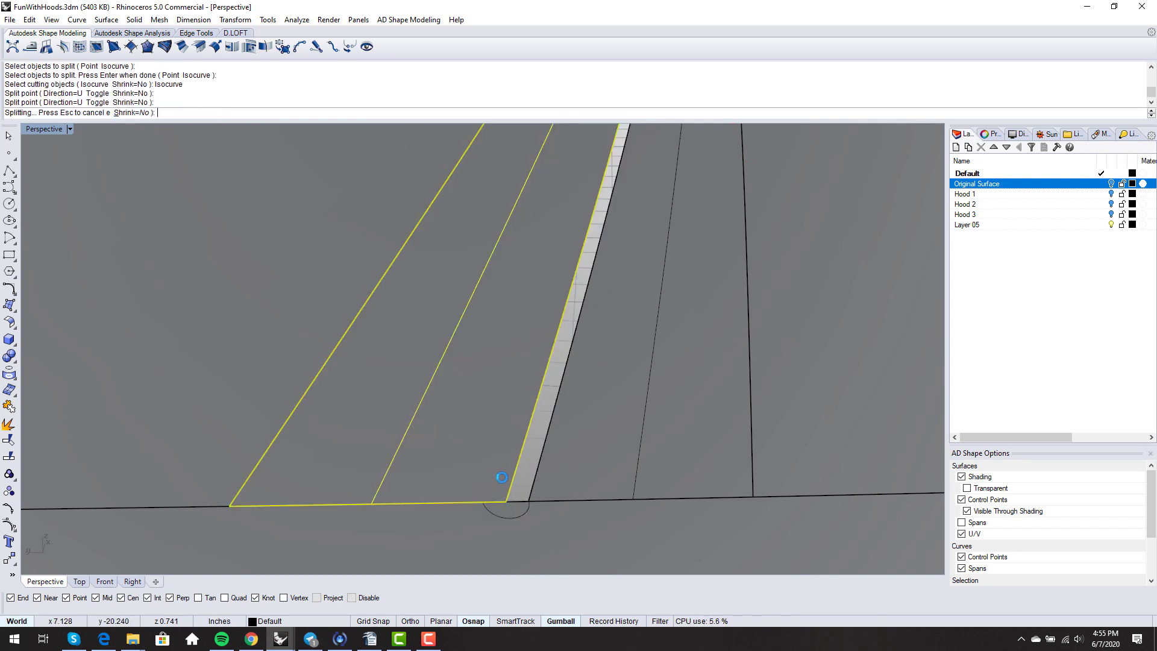
pyautogui.click(500, 475)
pyautogui.press('Delete')
pyautogui.scroll(-6, 501, 475)
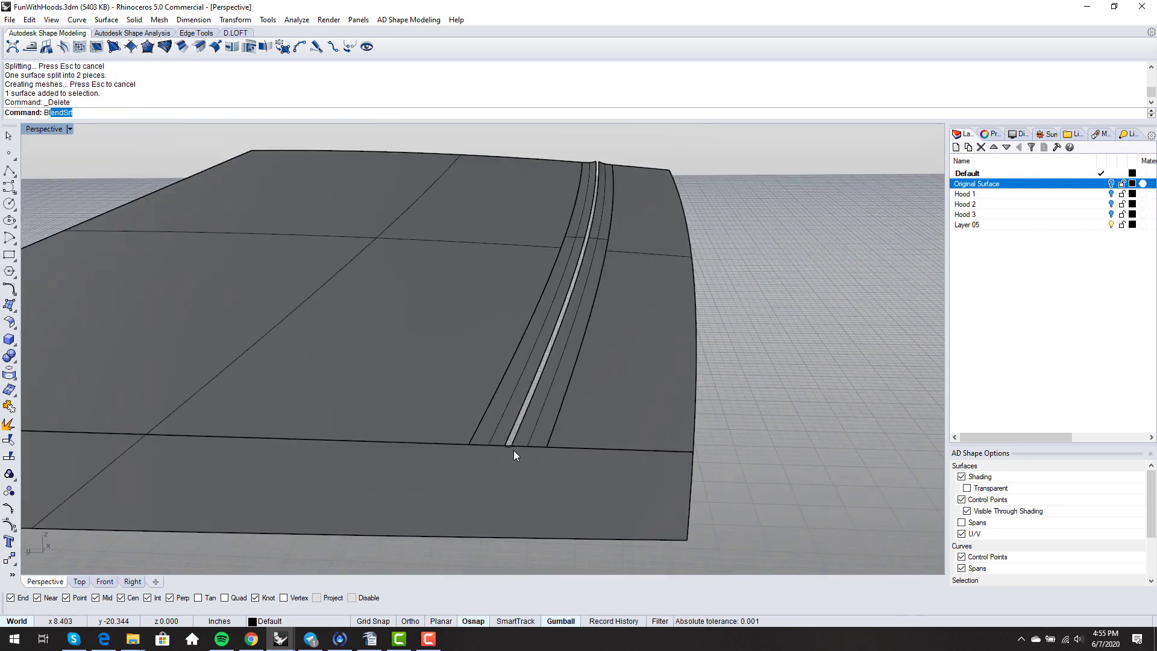
# - Bridge the two gap edges with a curvature-continuous BlendSrf surface and accept it
pyautogui.write('Bl')
pyautogui.press('Return')
pyautogui.scroll(3, 514, 452)
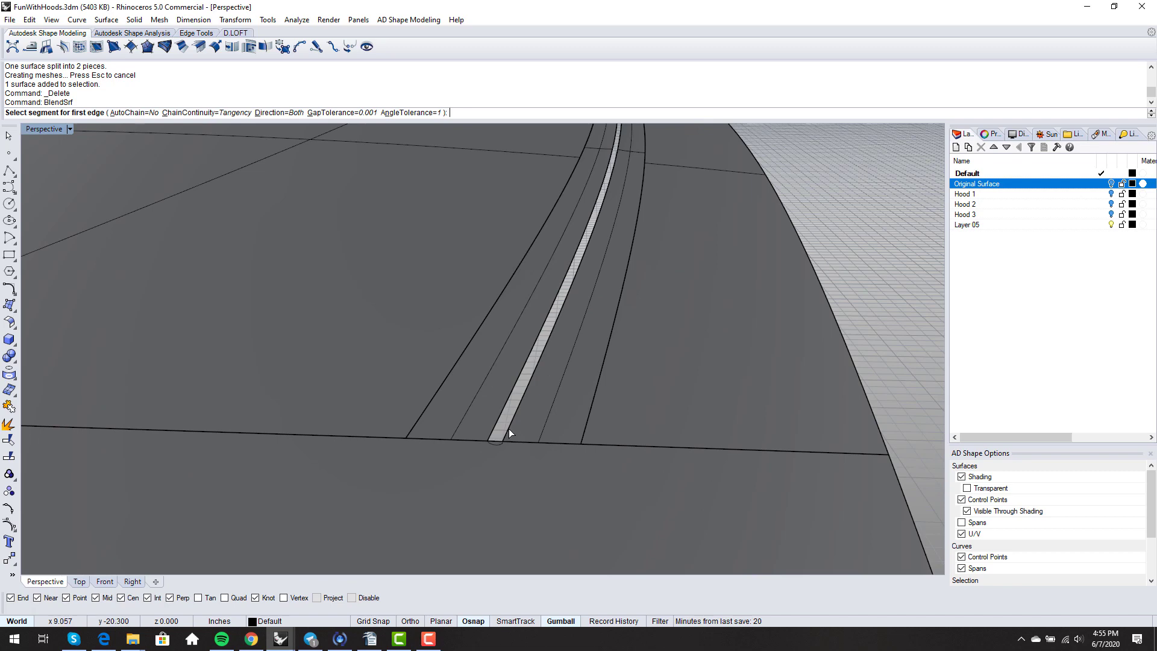
pyautogui.click(509, 433)
pyautogui.click(491, 433)
pyautogui.press('Return')
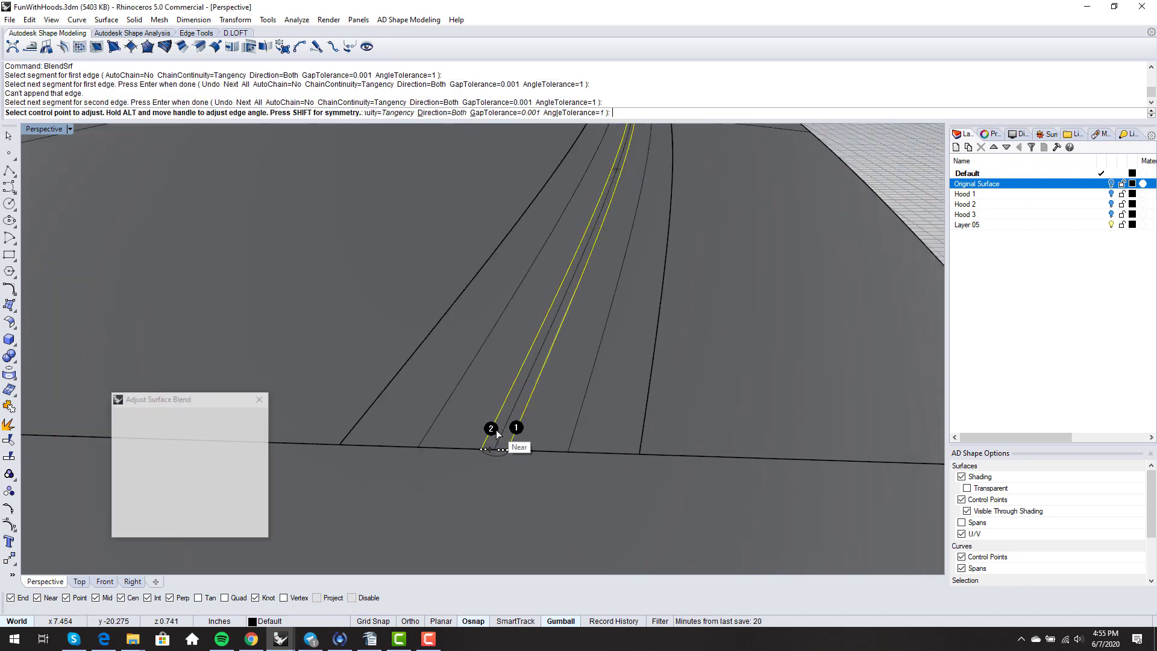
pyautogui.scroll(3, 497, 431)
pyautogui.moveTo(533, 473); pyautogui.dragTo(521, 499, button='right')
pyautogui.scroll(3, 494, 428)
pyautogui.scroll(-6, 494, 427)
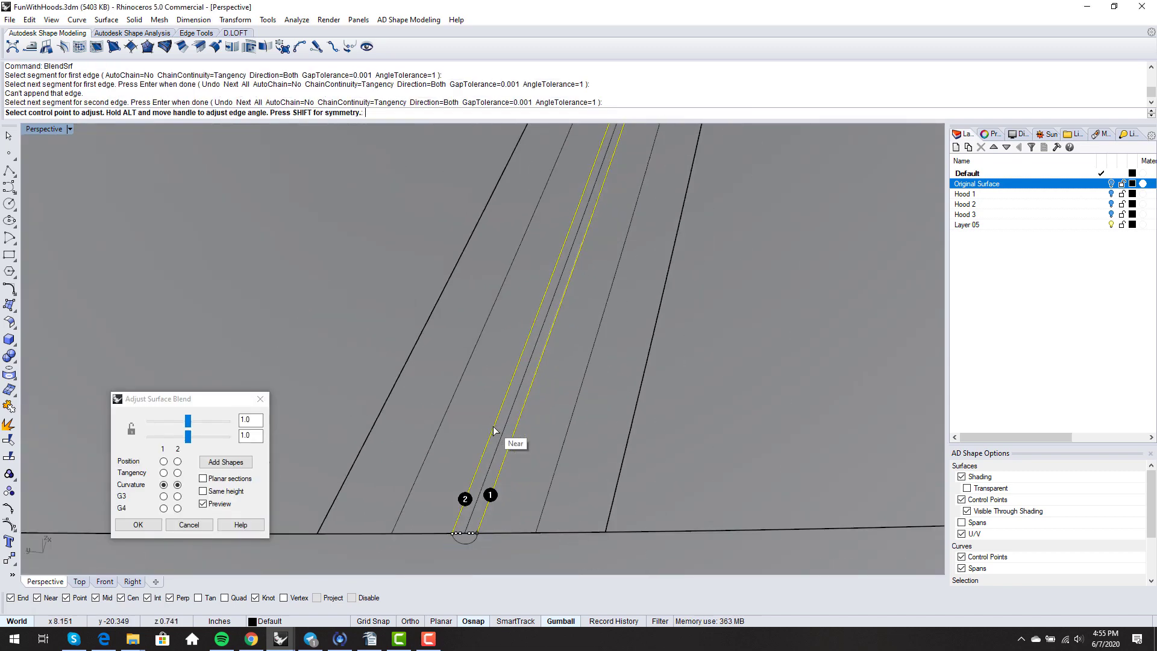
pyautogui.scroll(5, 454, 533)
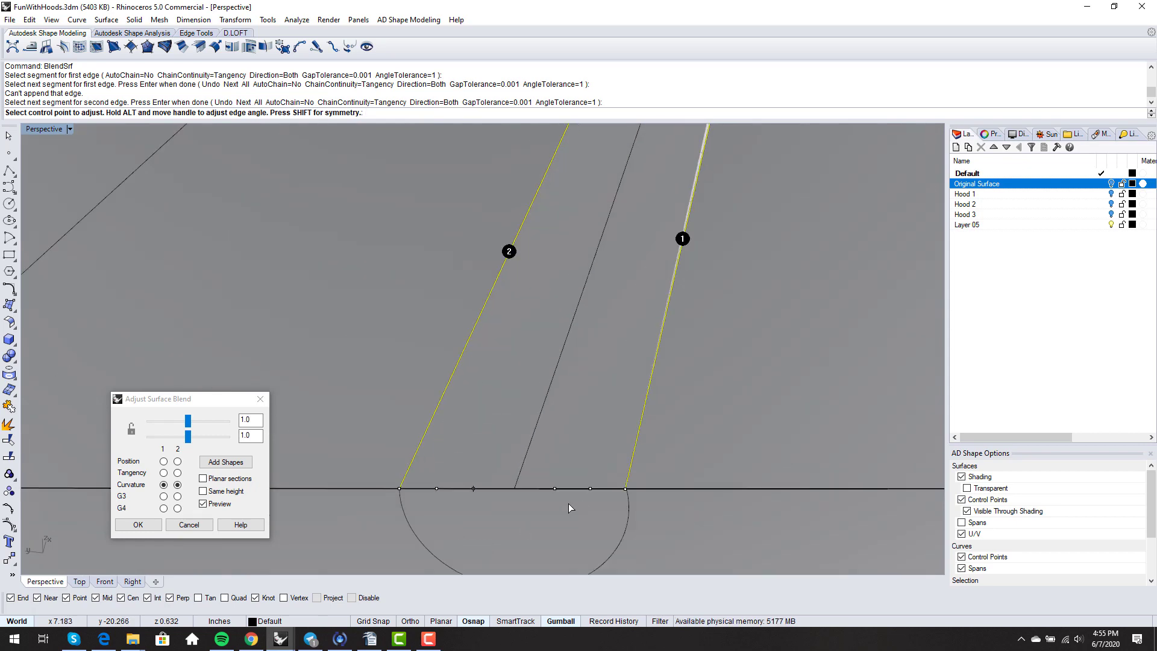
pyautogui.scroll(-5, 498, 487)
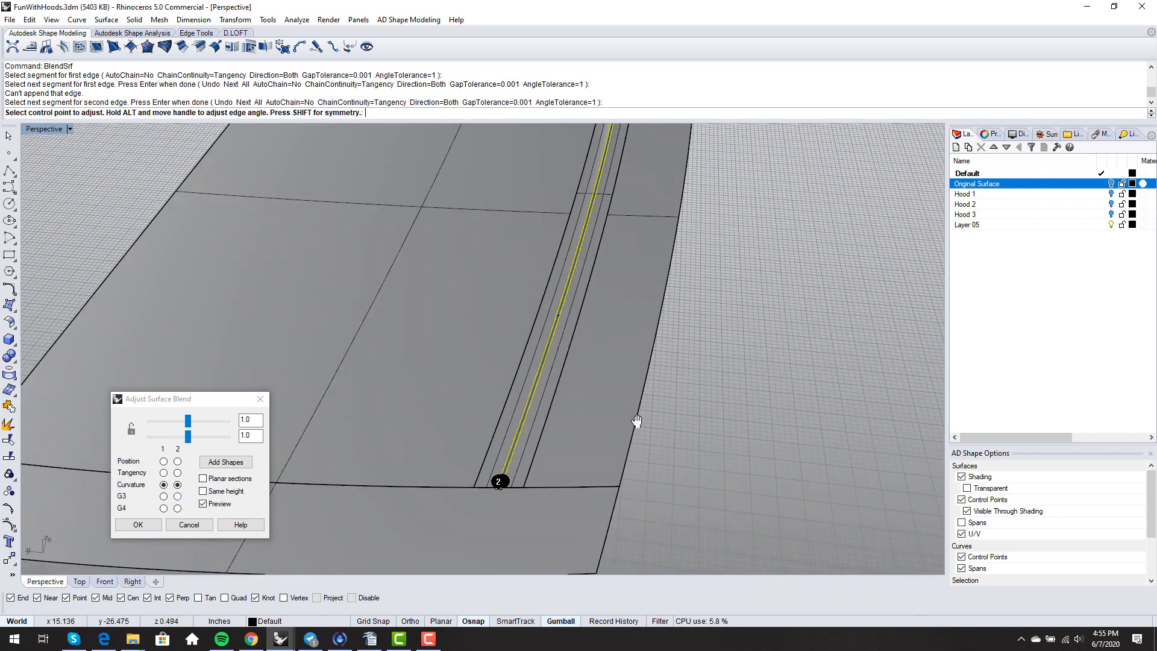
pyautogui.scroll(-5, 636, 421)
pyautogui.press('Return')
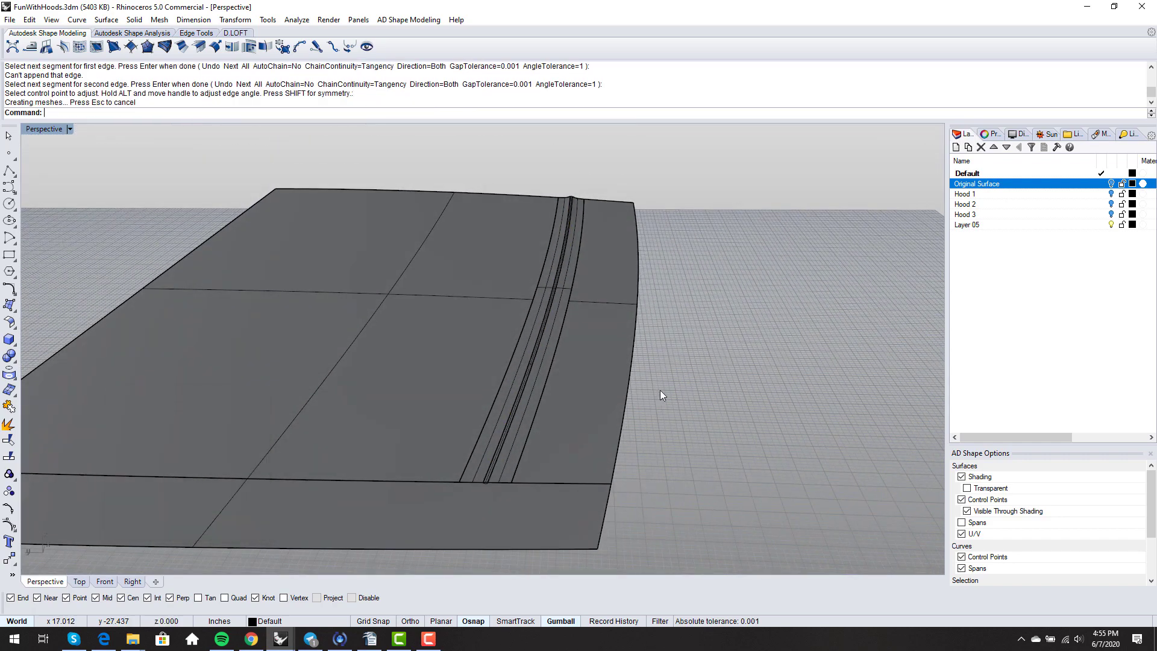
# - Switch the viewport to Rendered display and orbit around the hood
pyautogui.moveTo(664, 393); pyautogui.dragTo(600, 392, button='right')
pyautogui.middleClick(574, 396)
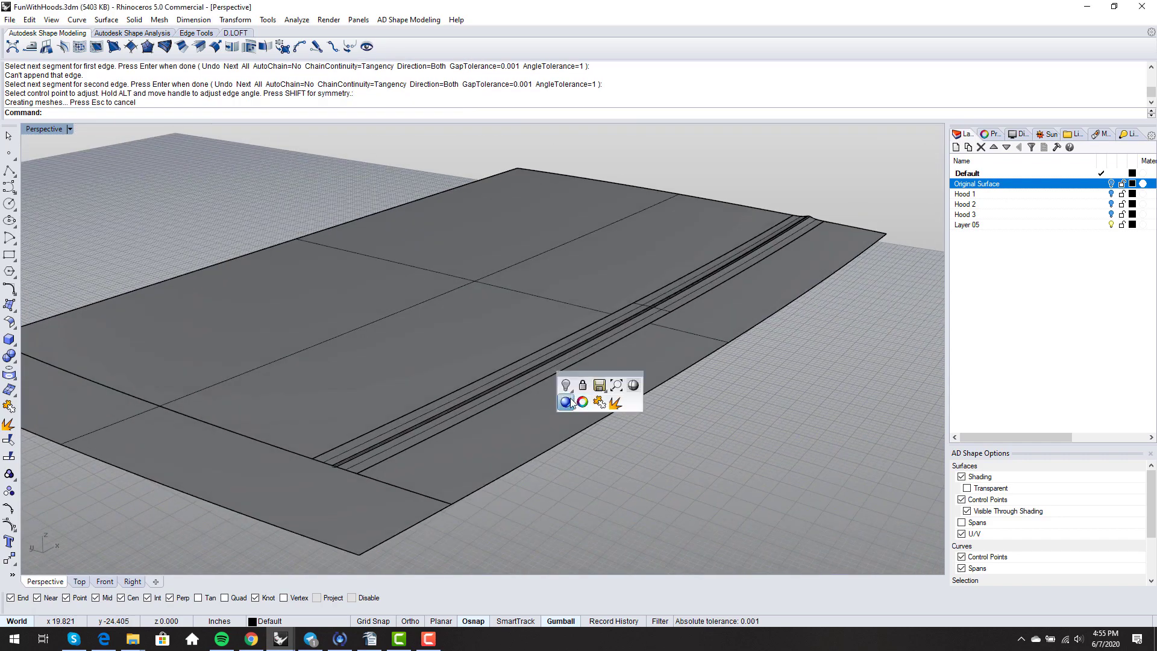
pyautogui.click(570, 402)
pyautogui.moveTo(400, 444); pyautogui.dragTo(436, 425, button='right')
pyautogui.scroll(5, 458, 428)
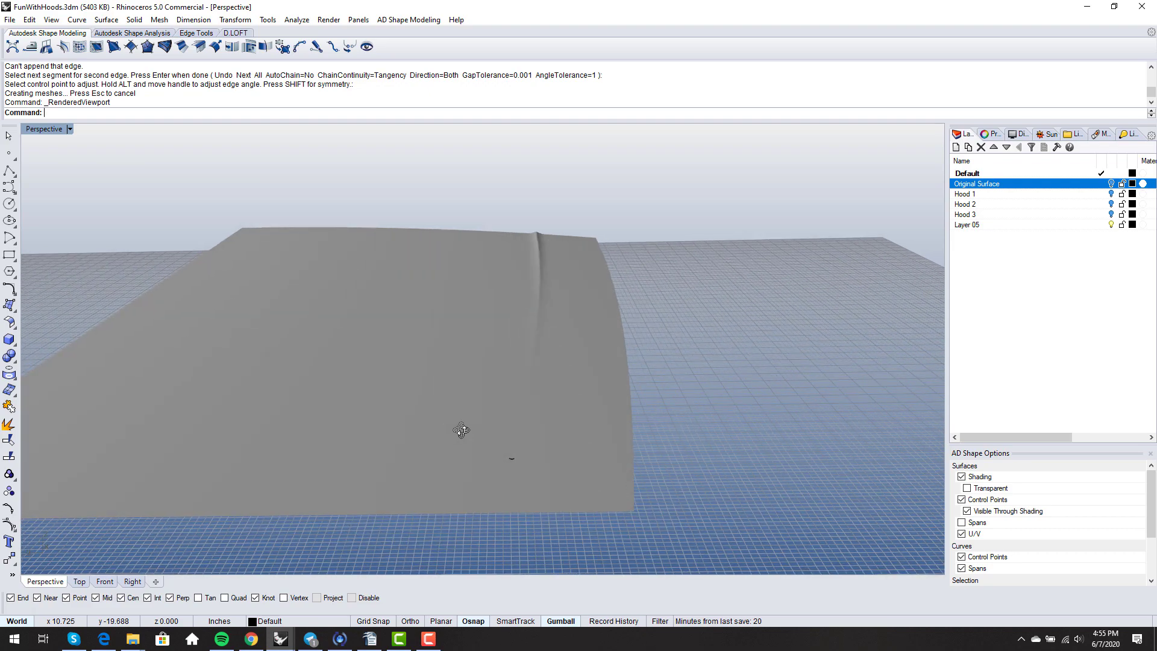
# - Select the leftover curve at the hood's front from the overlapping objects and delete it
pyautogui.rightClick(537, 475)
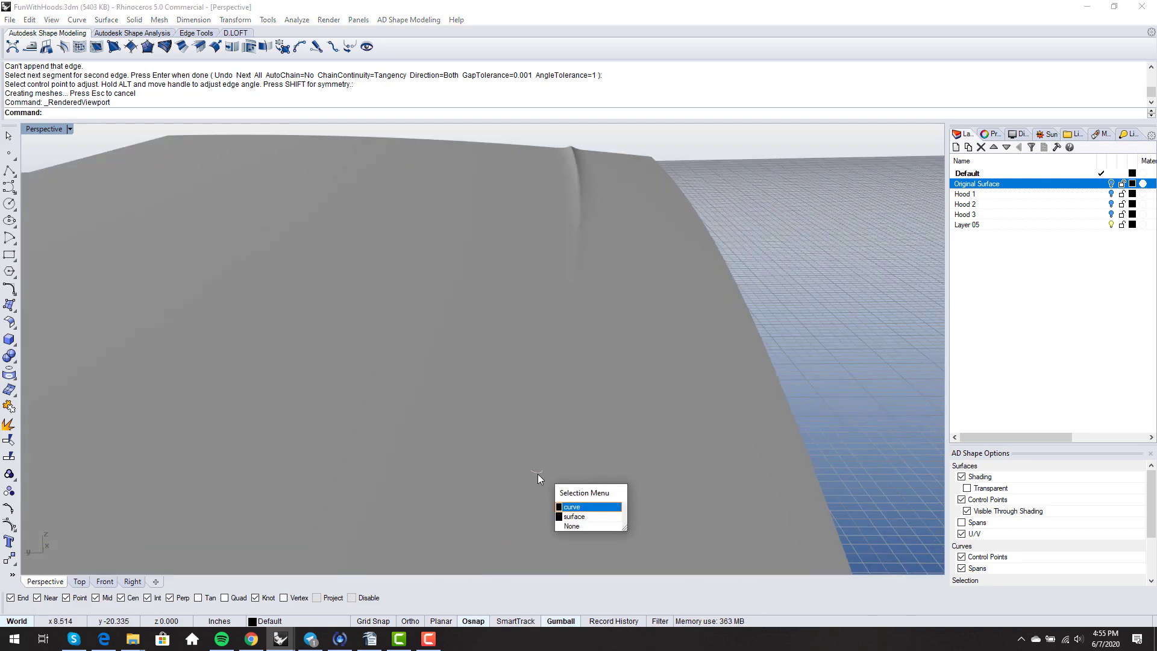
pyautogui.click(563, 516)
pyautogui.scroll(-5, 549, 272)
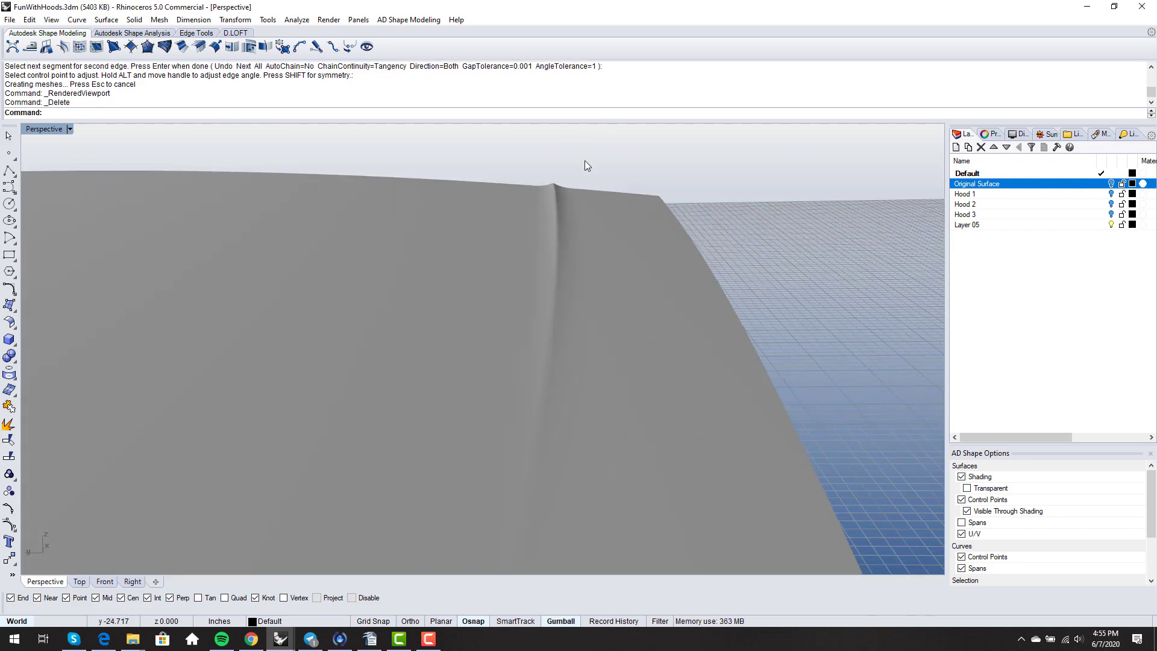
# - Orbit around the rendered hood to check the channel tapering into the front edge
pyautogui.moveTo(551, 262); pyautogui.dragTo(509, 274, button='right')
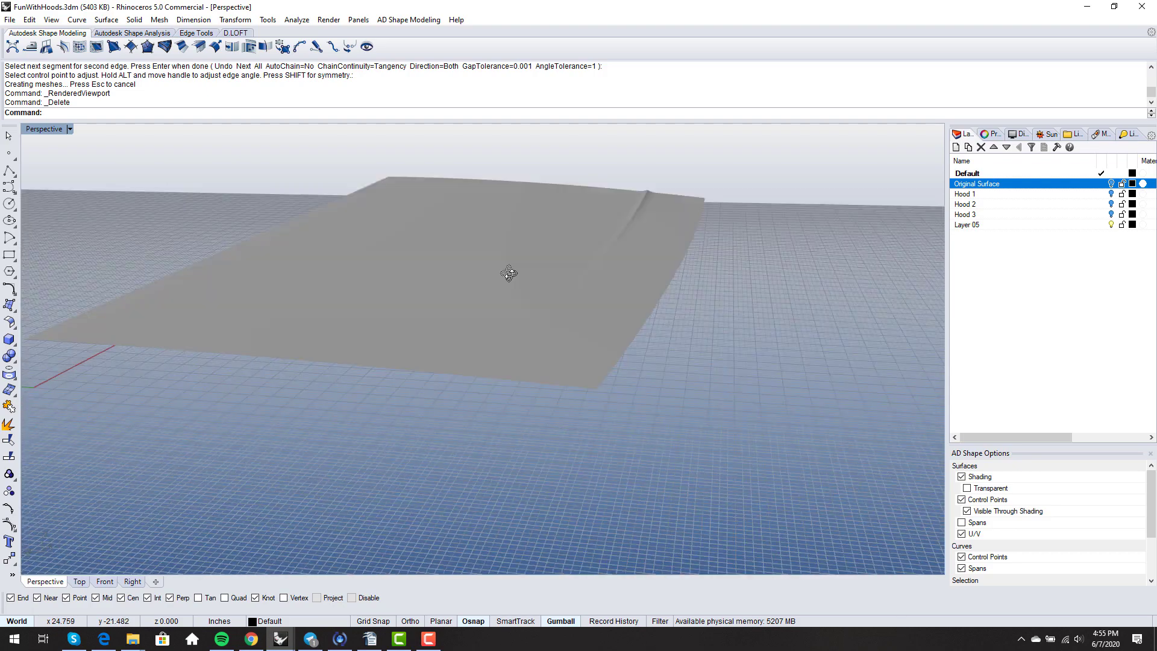
pyautogui.scroll(-3, 520, 288)
pyautogui.scroll(4, 520, 288)
pyautogui.moveTo(475, 339)
pyautogui.mouseDown(button='right')
pyautogui.moveTo(522, 355)
pyautogui.moveTo(460, 348)
pyautogui.mouseUp(button='right')
pyautogui.scroll(3, 512, 344)
pyautogui.scroll(-3, 461, 349)
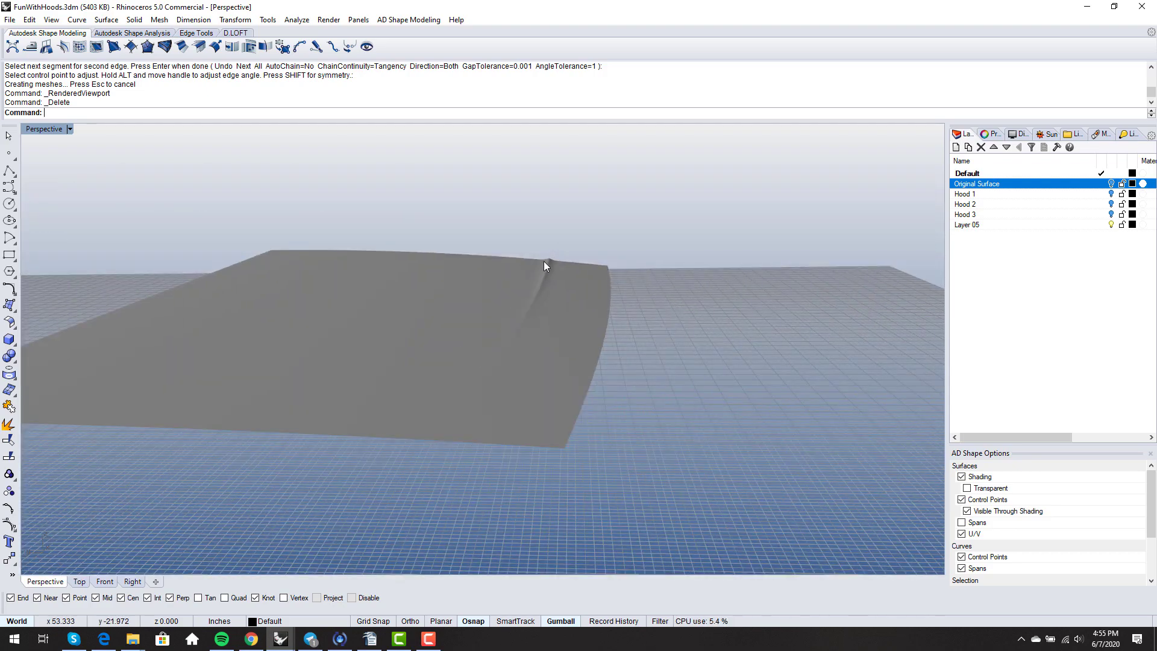
pyautogui.moveTo(554, 316); pyautogui.dragTo(572, 445, button='right')
pyautogui.middleClick(570, 440)
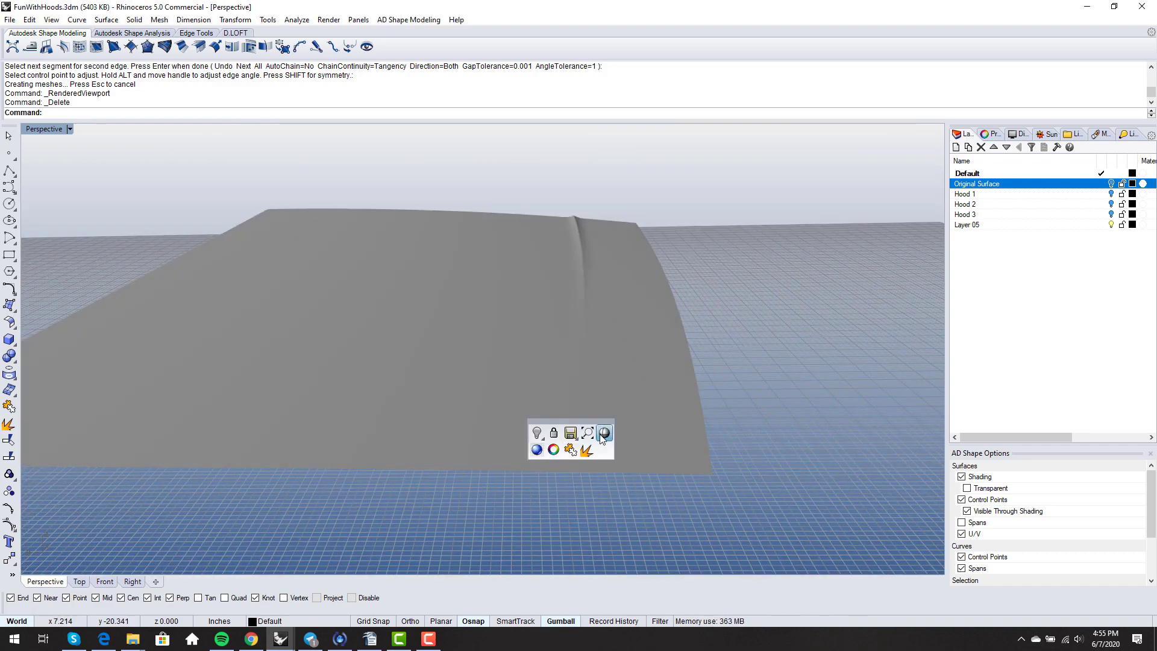
# - Switch the viewport back to Shaded display
pyautogui.click(569, 429)
pyautogui.scroll(5, 573, 442)
pyautogui.scroll(3, 583, 445)
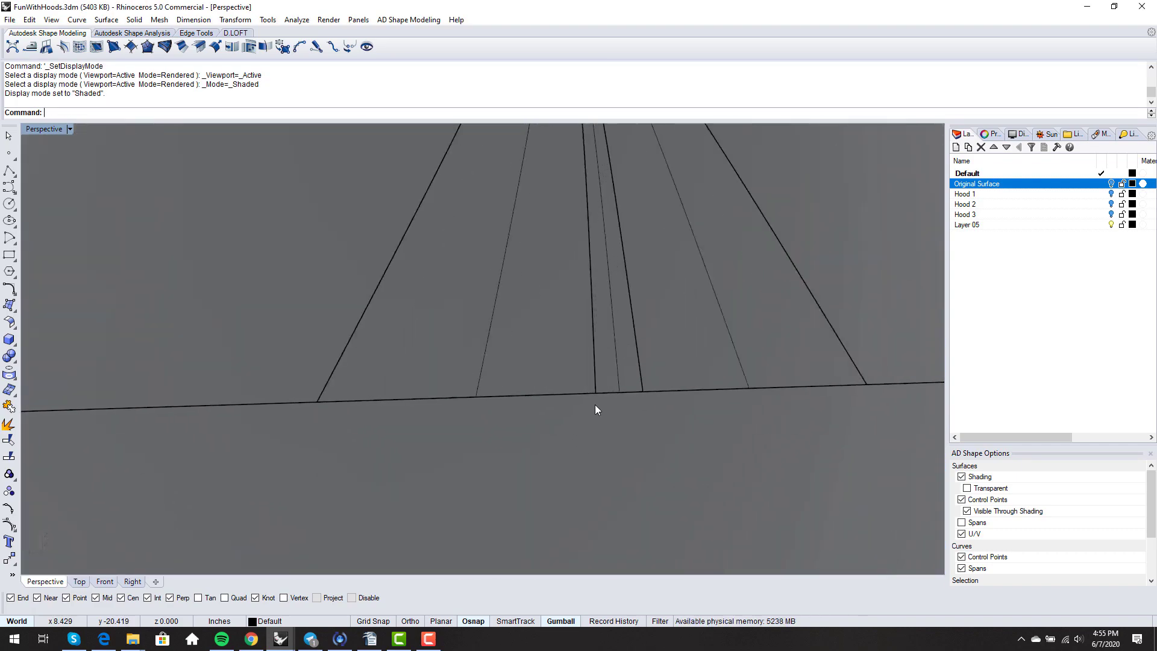
# - MatchSrf the blend's short edge to both front edge segments with Position continuity
pyautogui.write('MatchSrf')
pyautogui.press('Return')
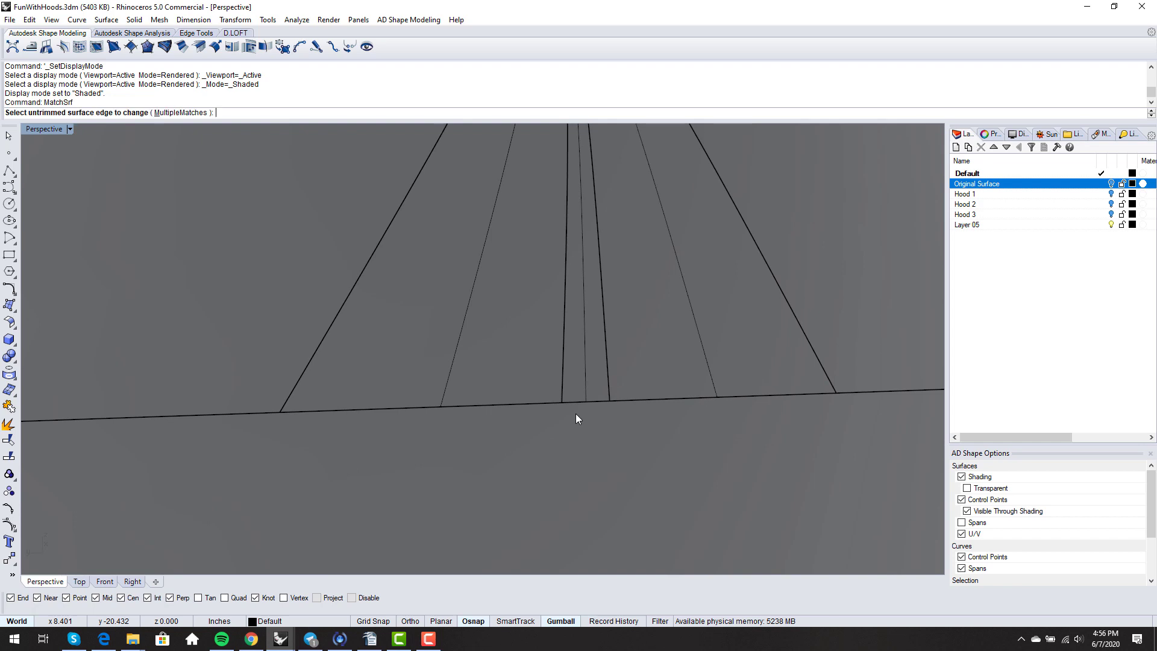
pyautogui.click(569, 400)
pyautogui.click(566, 401)
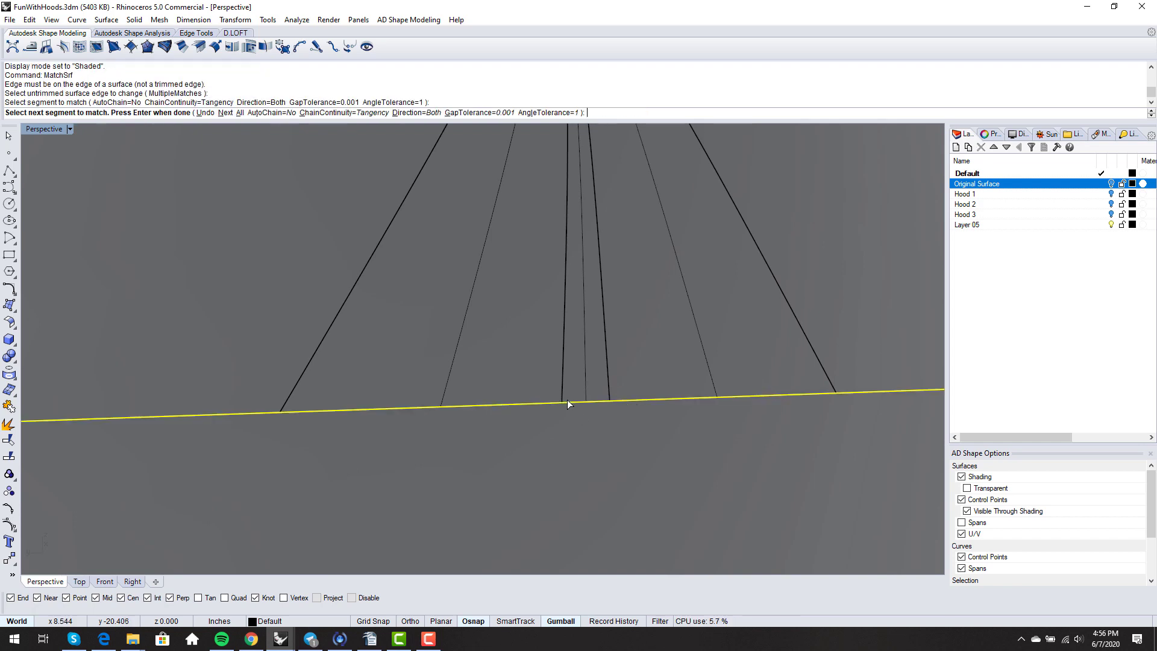
pyautogui.click(561, 402)
pyautogui.press('Return')
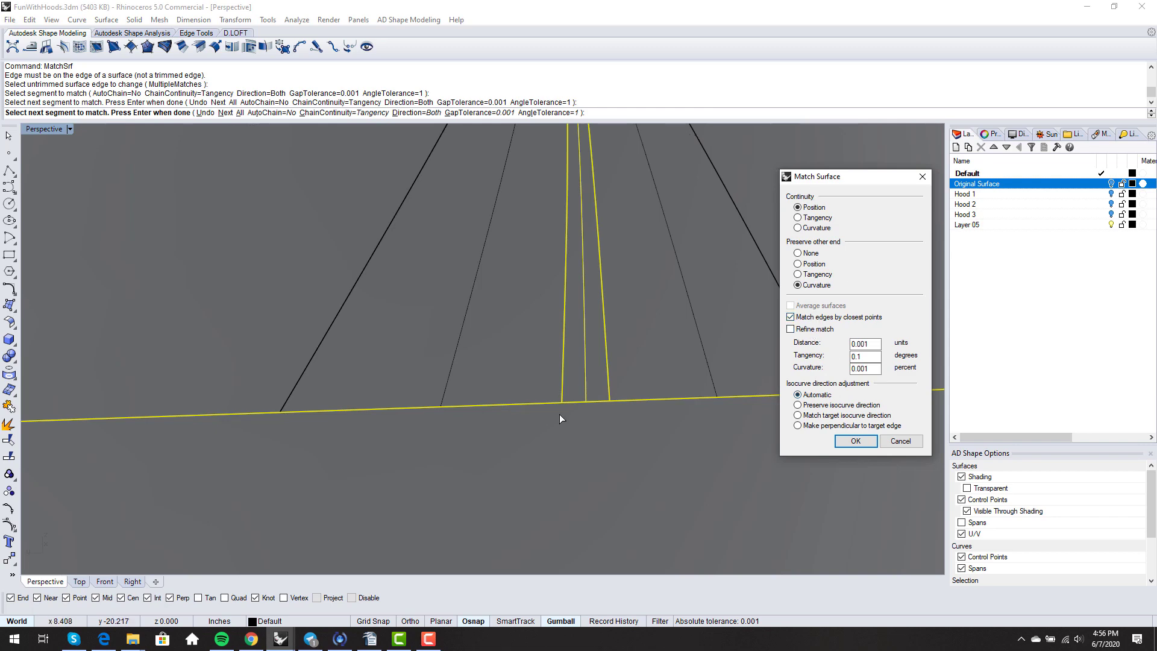
pyautogui.press('Return')
pyautogui.scroll(-5, 556, 414)
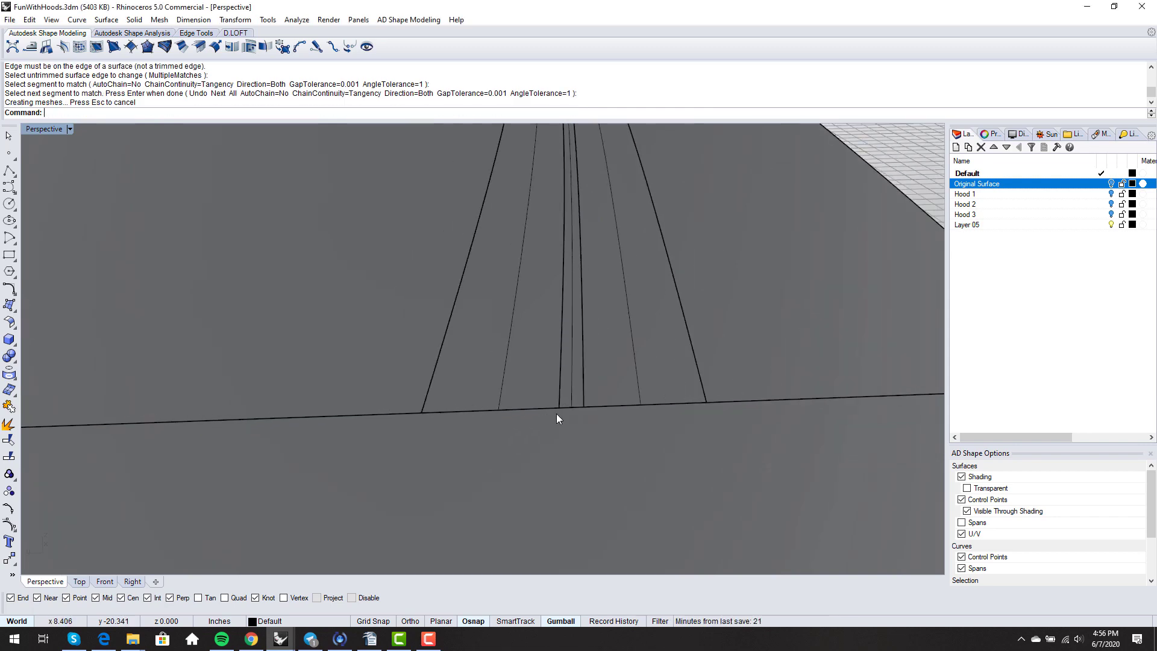
pyautogui.scroll(-3, 576, 401)
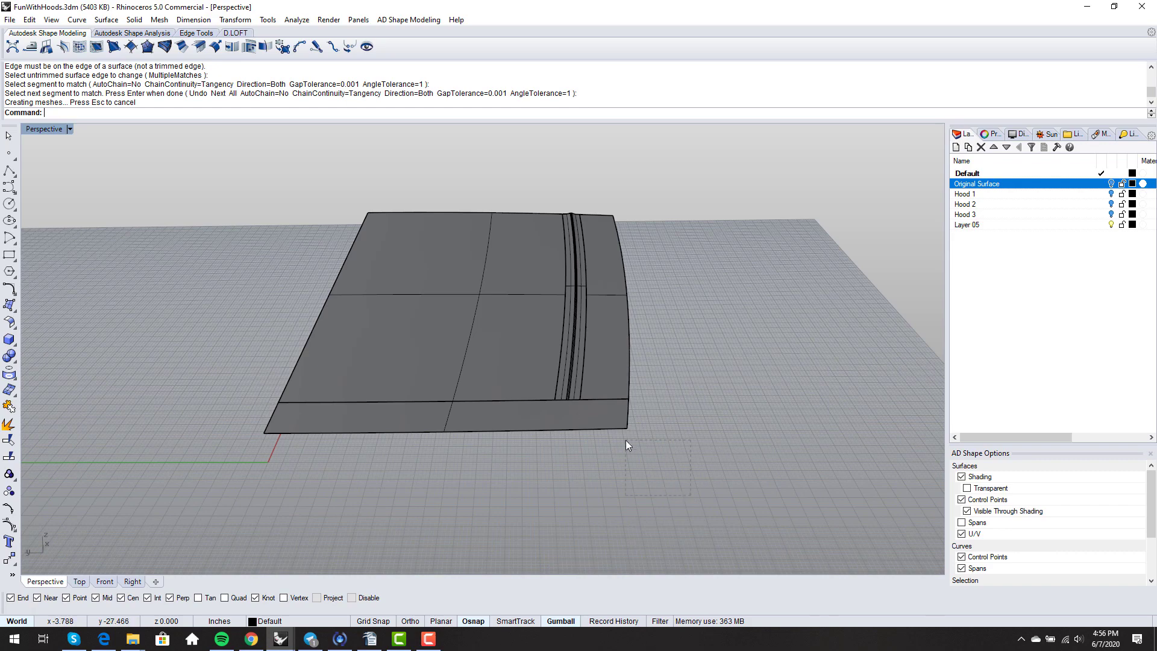
# - Join all six hood surfaces into one polysurface
pyautogui.moveTo(221, 306); pyautogui.dragTo(221, 307)
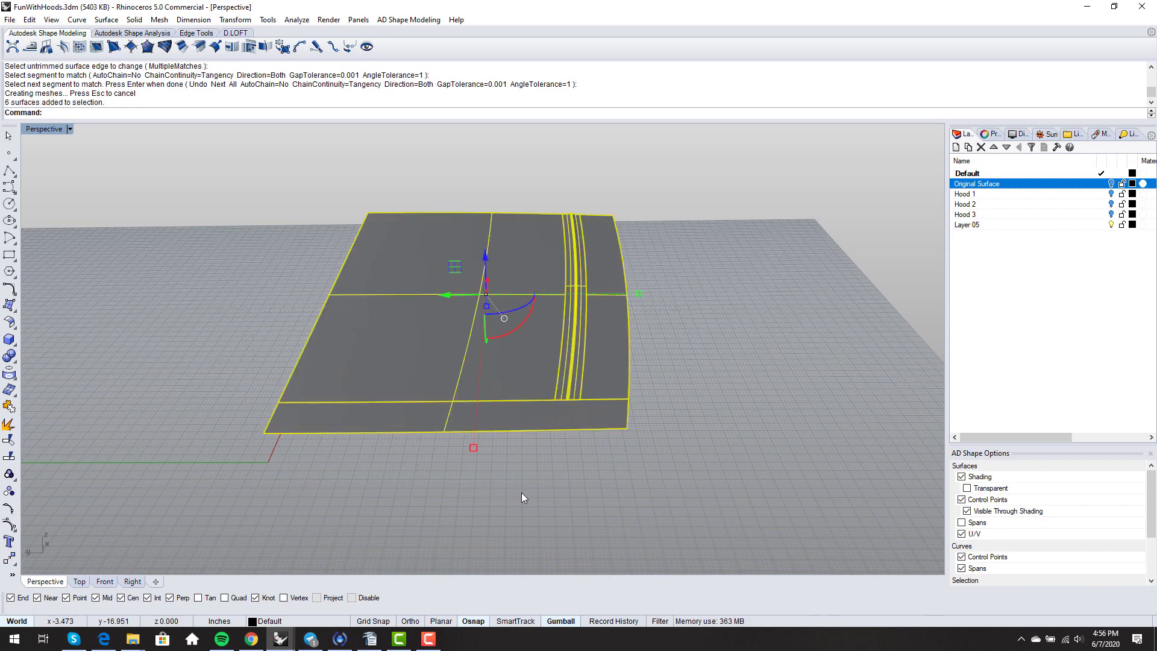
pyautogui.write('join')
pyautogui.press('Return')
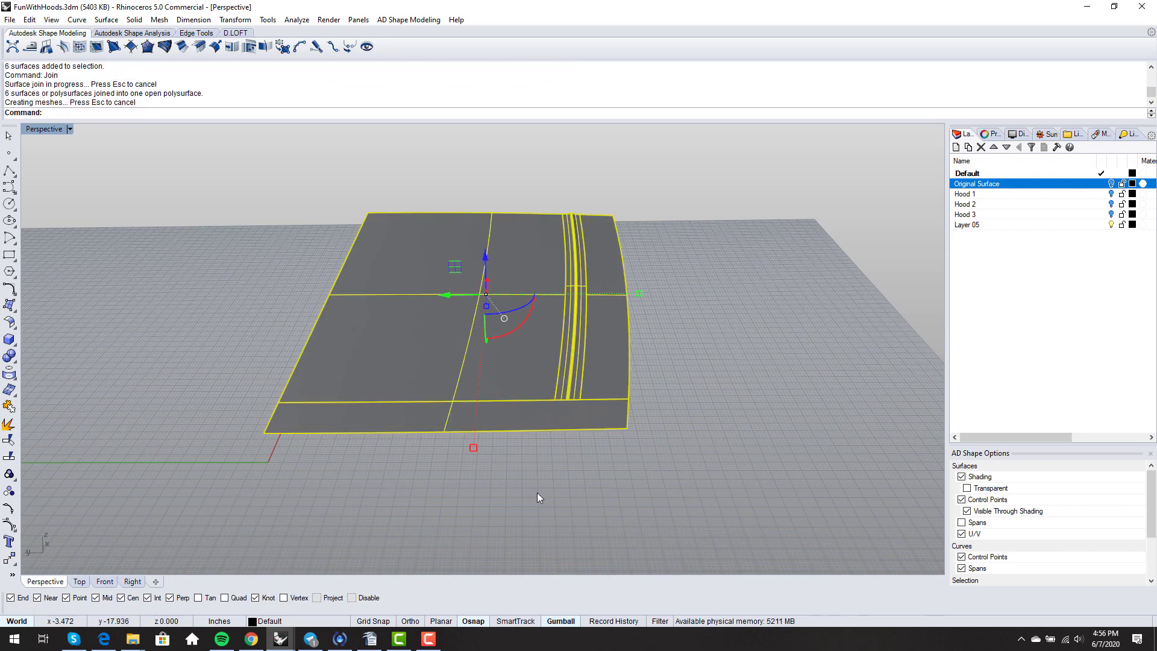
# - Run Global Matching Analysis showing defectives only, inspect the 3 flagged of 9 edges, then close
pyautogui.press('F4')
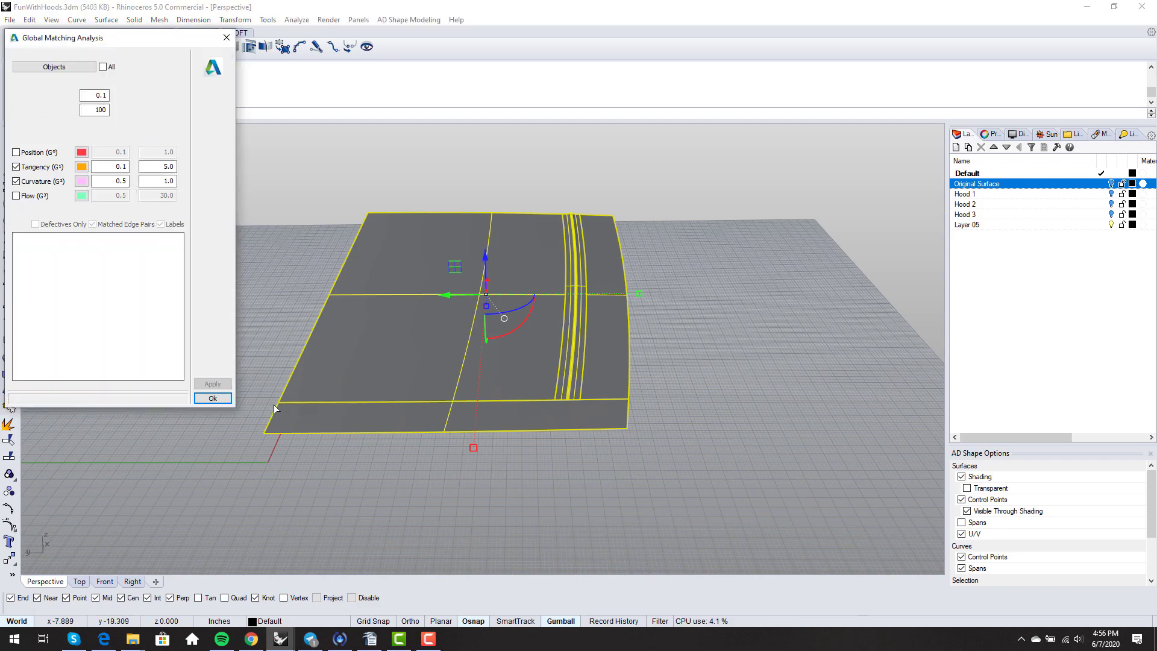
pyautogui.click(214, 384)
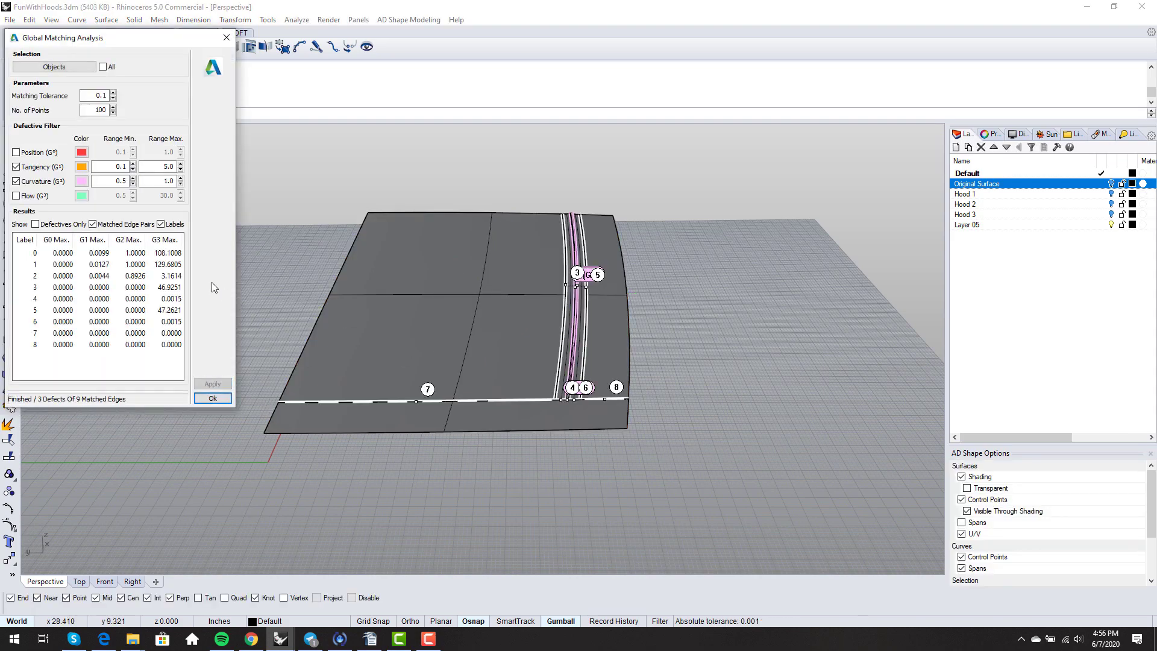
pyautogui.click(49, 228)
pyautogui.scroll(5, 576, 295)
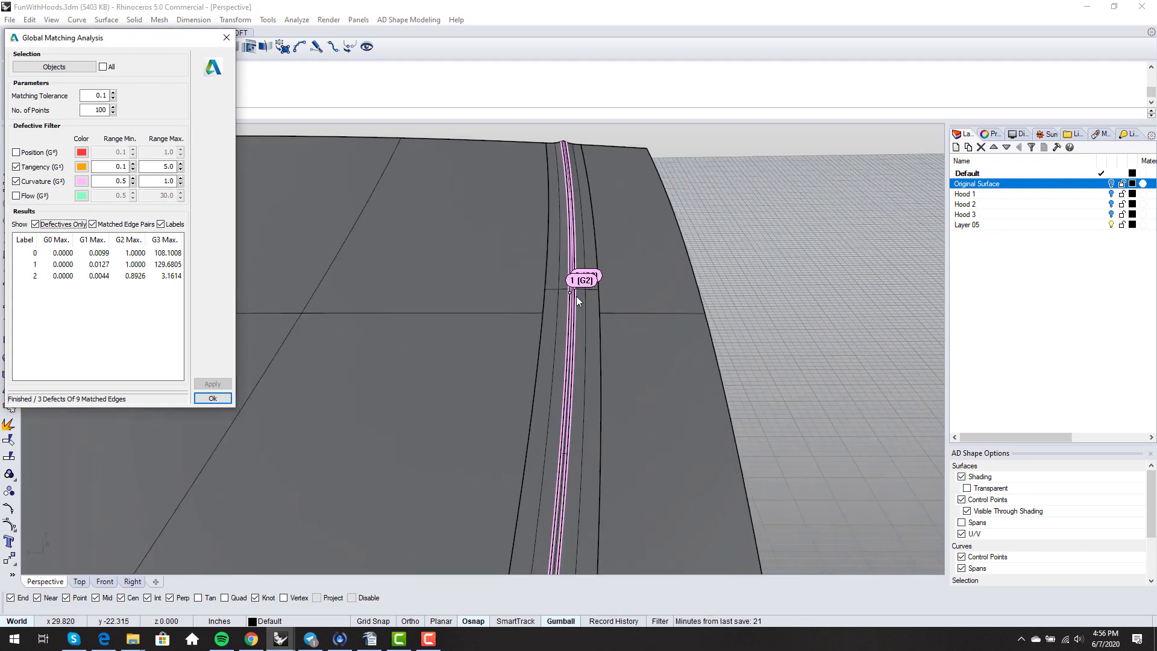
pyautogui.scroll(-3, 556, 280)
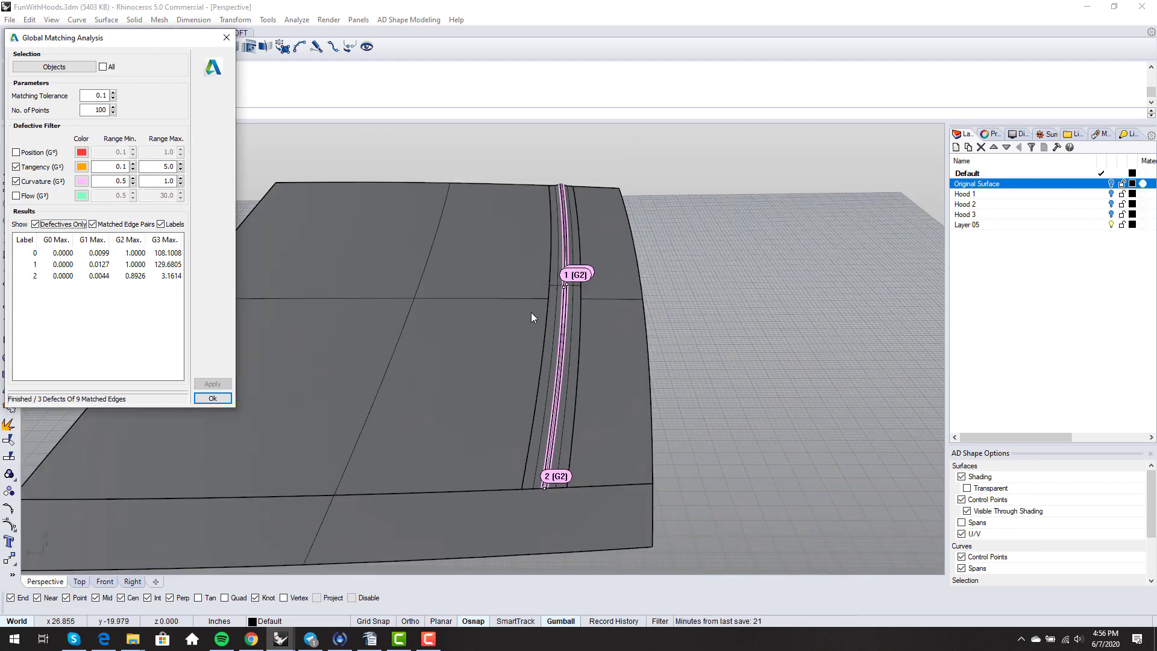
pyautogui.scroll(3, 544, 487)
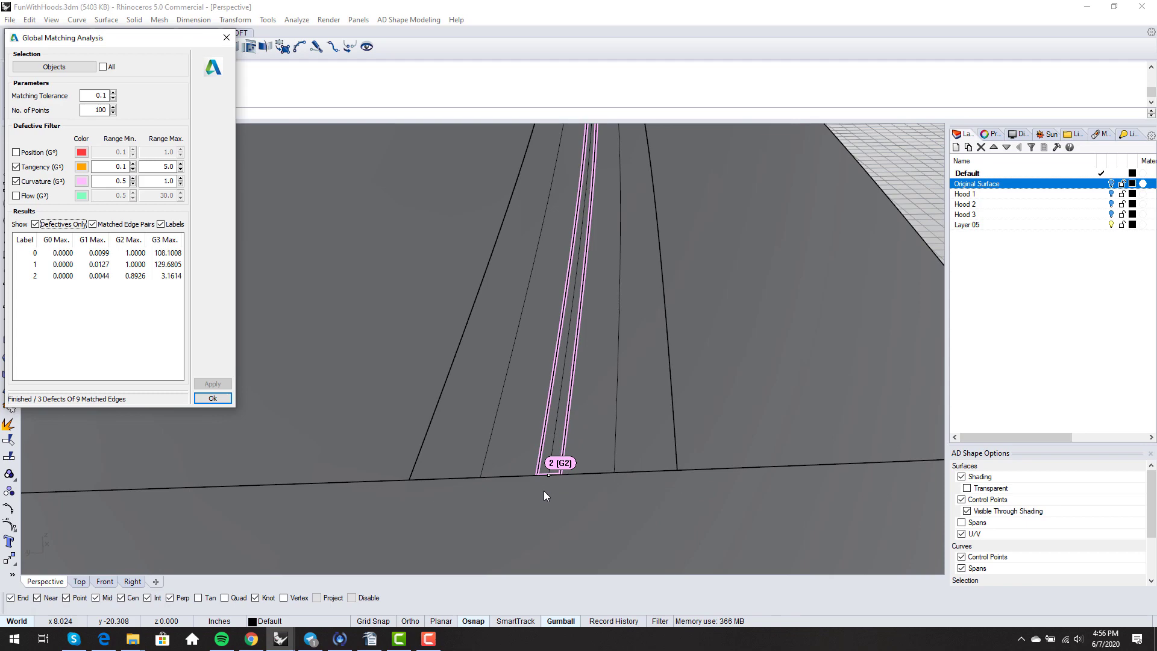
pyautogui.scroll(-3, 545, 473)
pyautogui.scroll(-2, 550, 459)
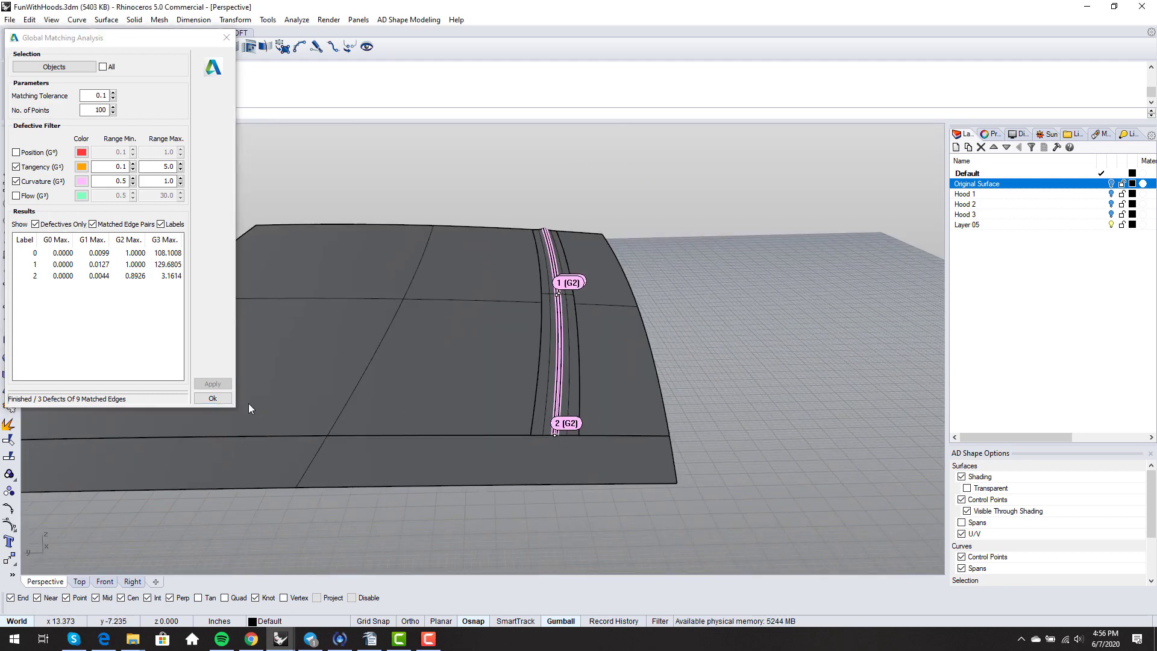
pyautogui.click(212, 399)
pyautogui.scroll(-2, 461, 392)
# - Orbit the view and select the joined hood polysurface
pyautogui.moveTo(468, 390); pyautogui.dragTo(416, 449, button='right')
pyautogui.click(594, 339)
pyautogui.scroll(-4, 595, 339)
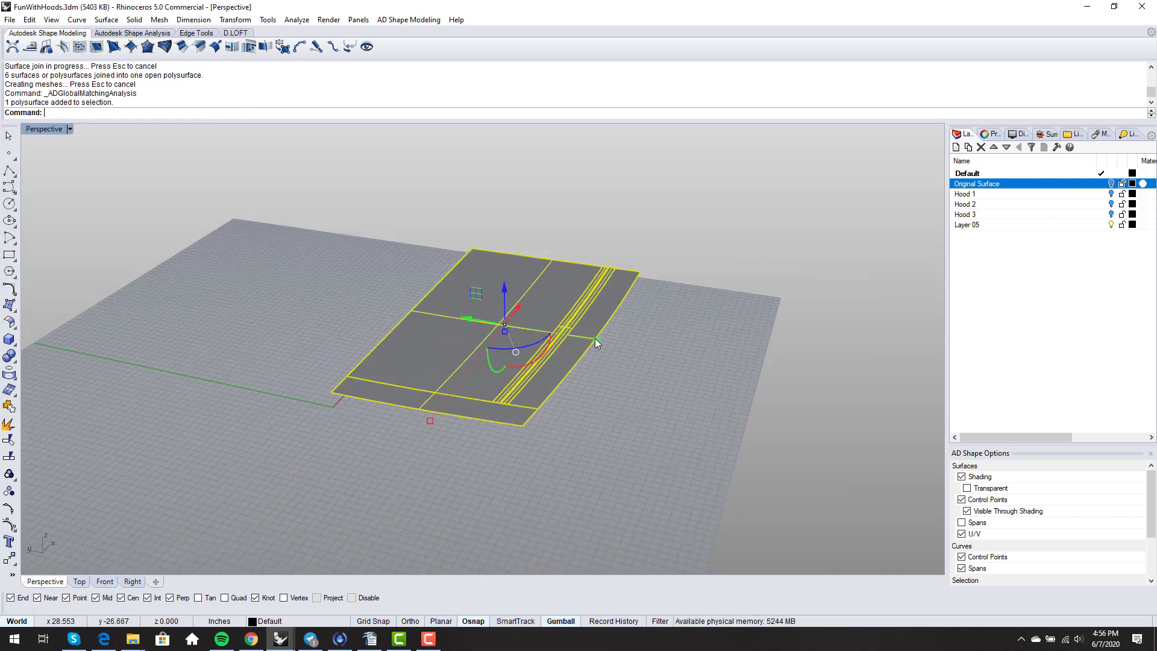
# - Explode the hood polysurface and delete its two middle surfaces
pyautogui.moveTo(595, 339); pyautogui.dragTo(583, 391, button='right')
pyautogui.click(583, 394)
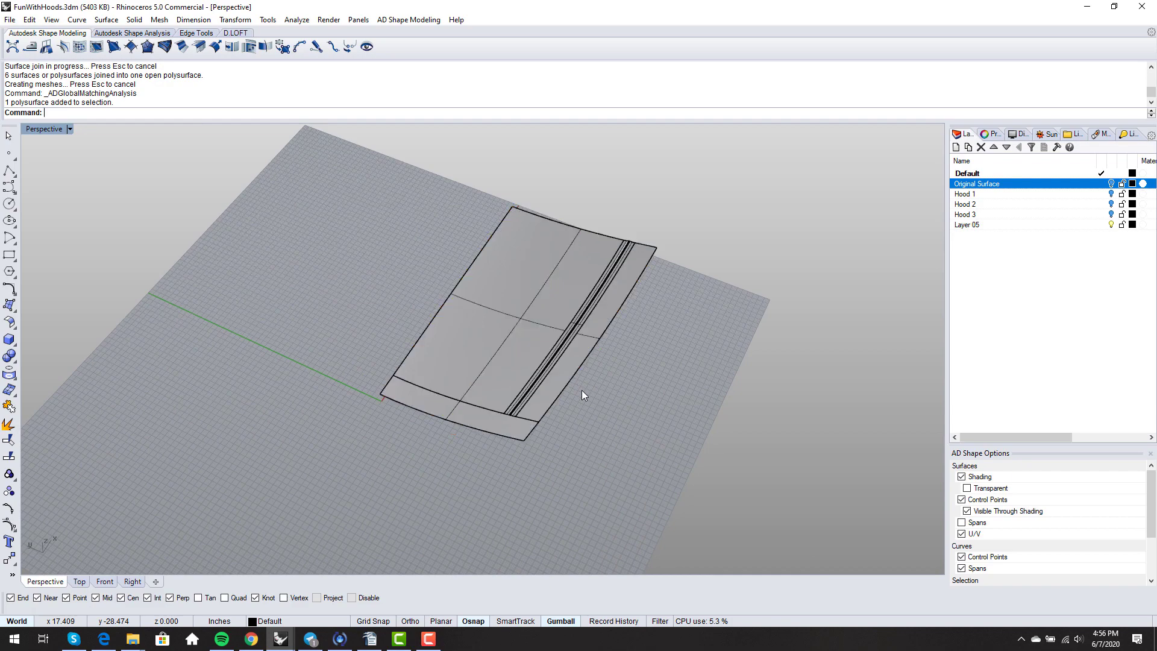
pyautogui.scroll(3, 581, 392)
pyautogui.click(523, 434)
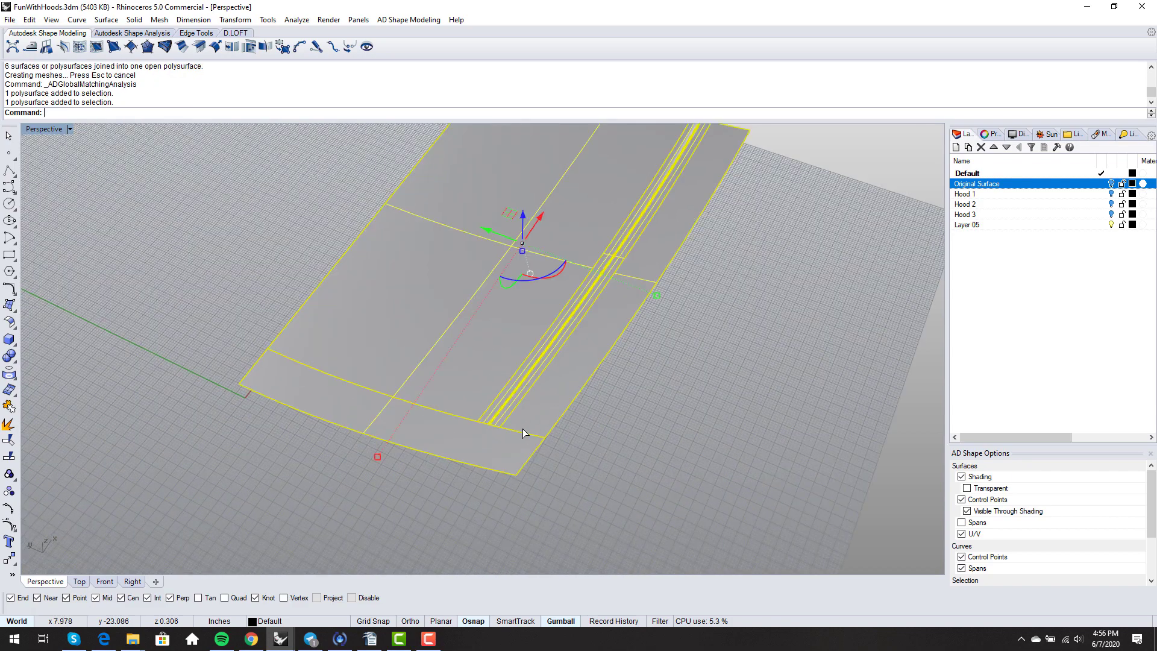
pyautogui.click(5, 426)
pyautogui.click(420, 389)
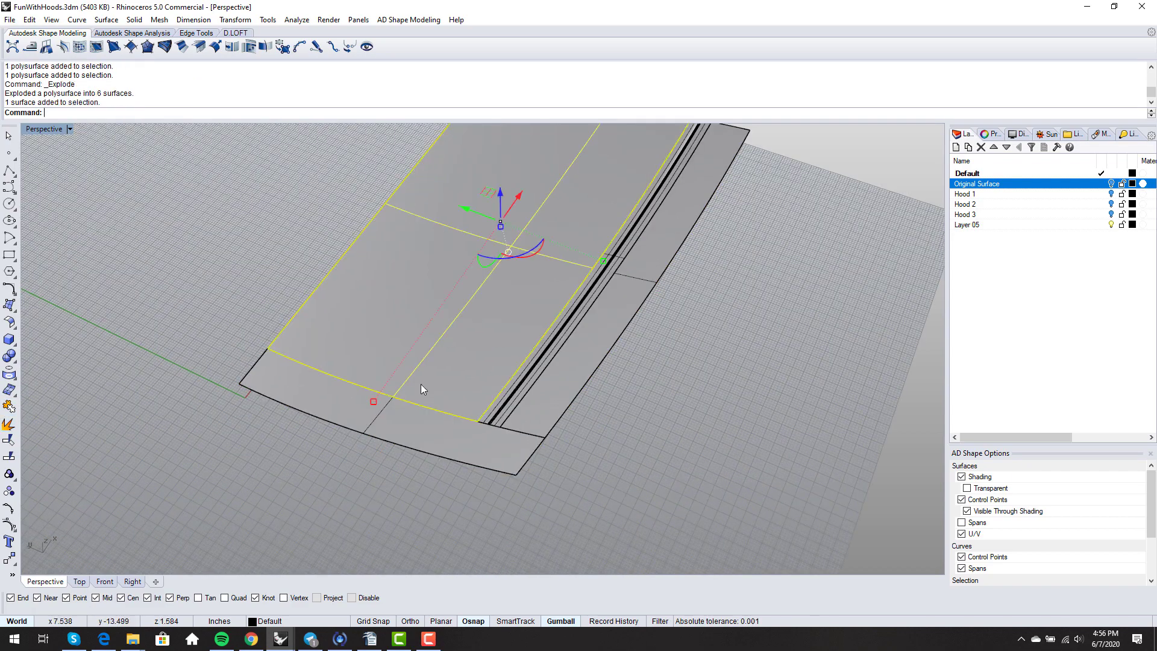
pyautogui.press('Delete')
pyautogui.click(572, 399)
pyautogui.press('Delete')
pyautogui.moveTo(585, 473); pyautogui.dragTo(590, 461, button='right')
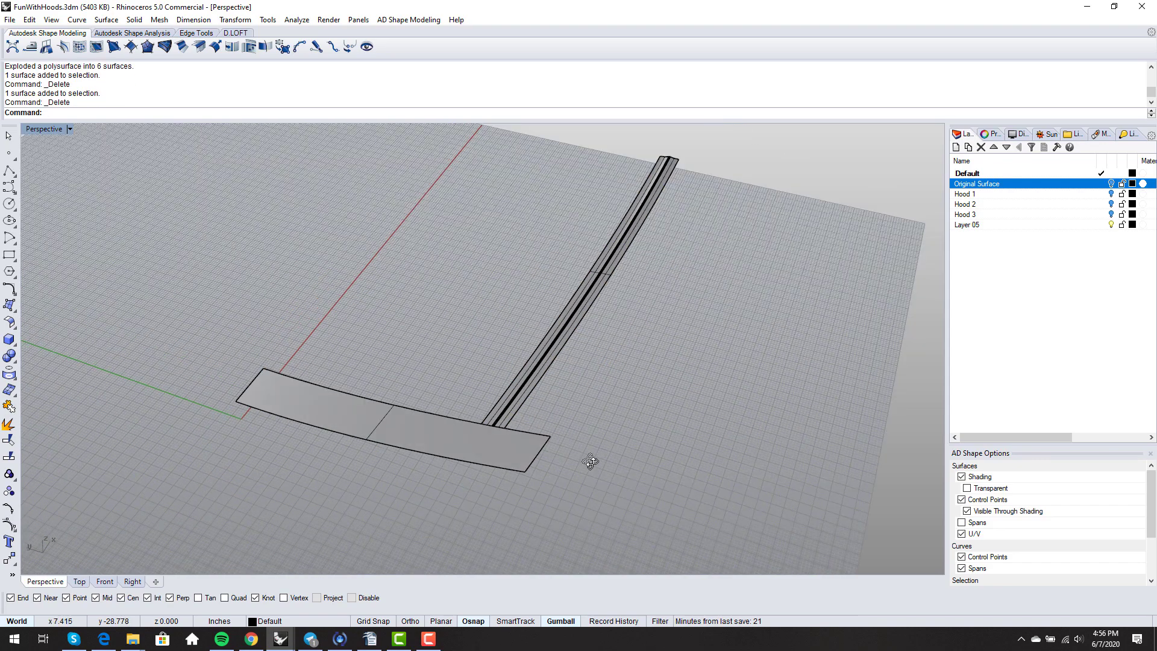
# - Untrim the hood's trimmed edge to restore the full-size surface
pyautogui.press('Return')
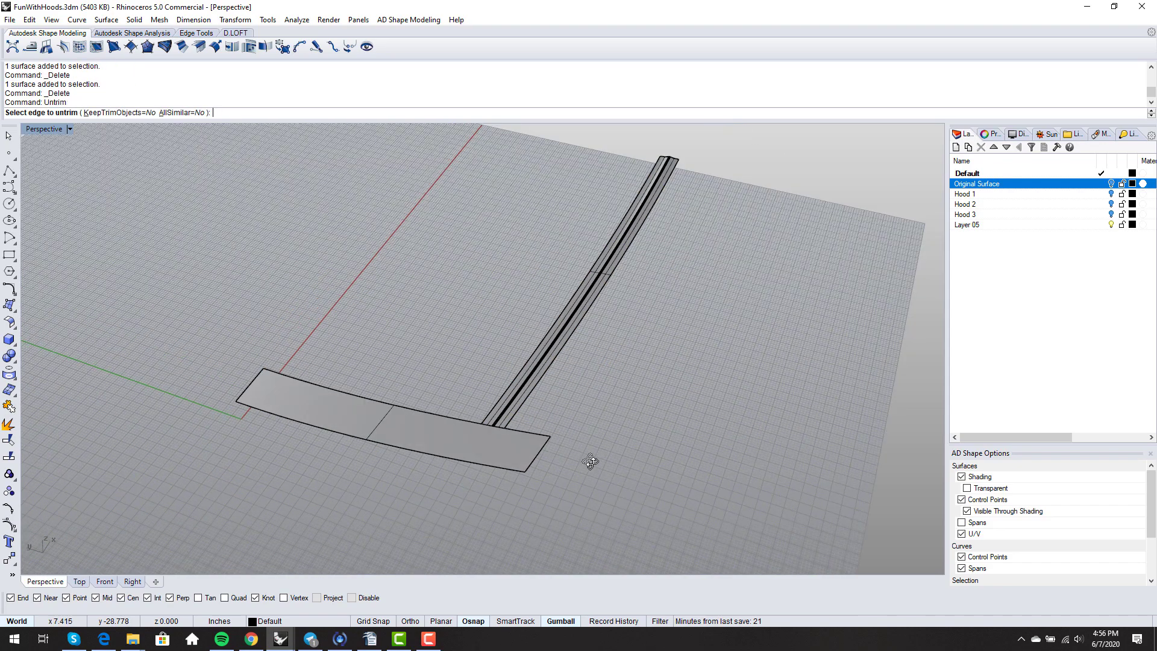
pyautogui.click(520, 428)
pyautogui.press('Return')
pyautogui.moveTo(499, 450); pyautogui.dragTo(589, 411, button='right')
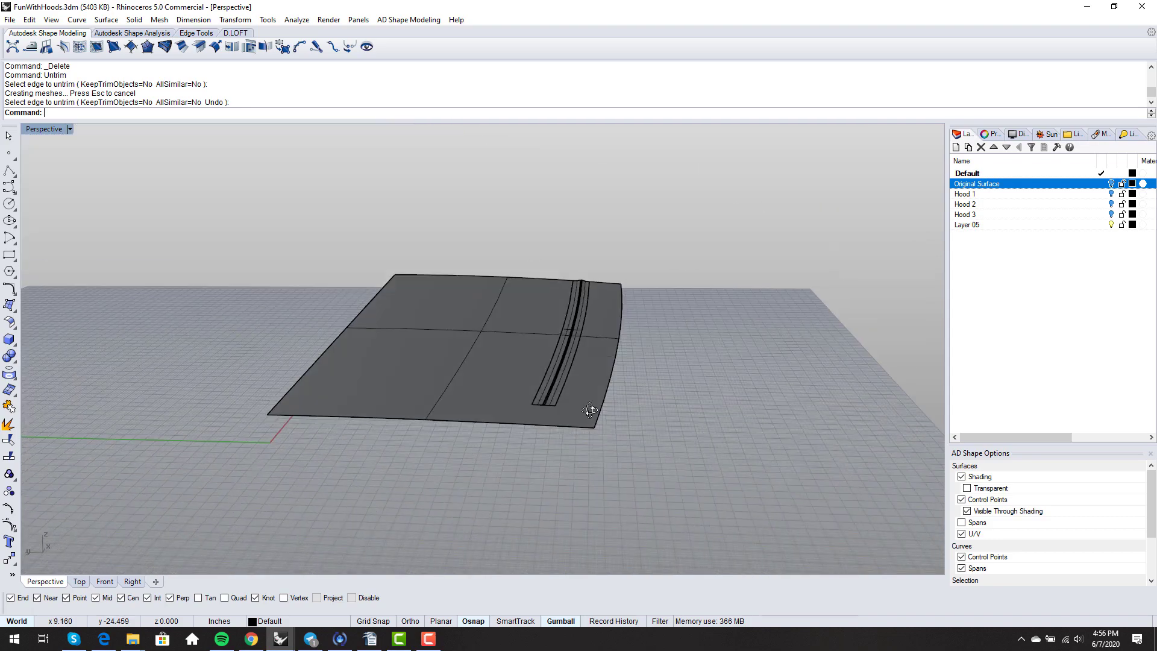
# - Join the three channel strip surfaces and duplicate their outer border as a curve
pyautogui.moveTo(532, 241); pyautogui.dragTo(603, 417)
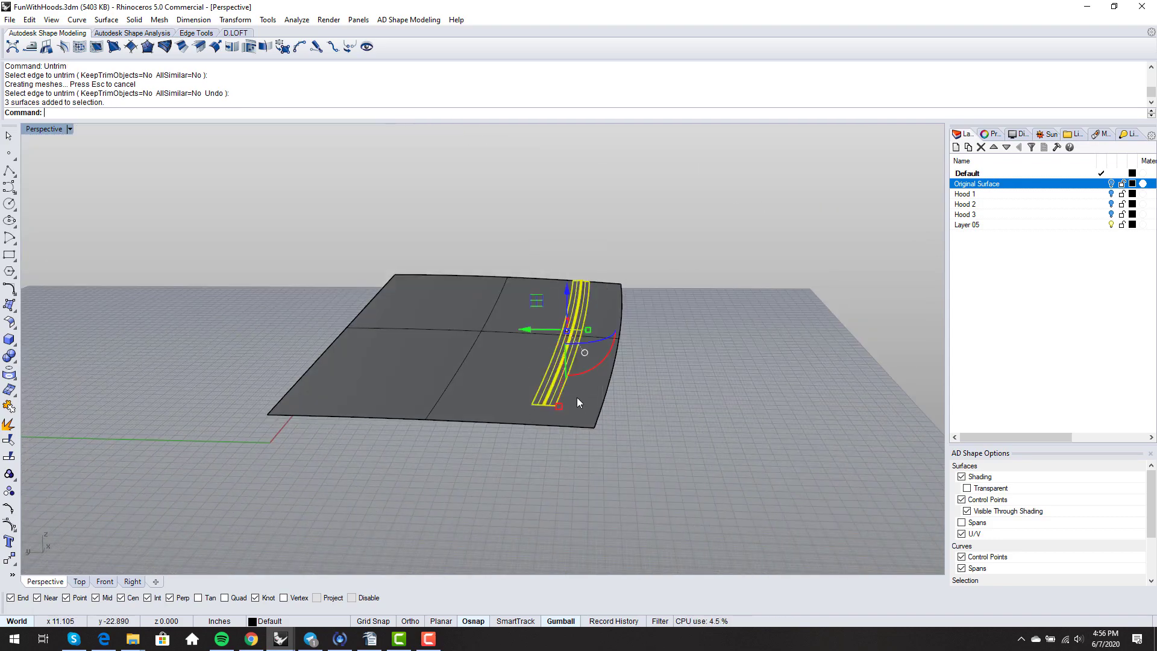
pyautogui.write('Join')
pyautogui.press('Return')
pyautogui.write('DupBorder')
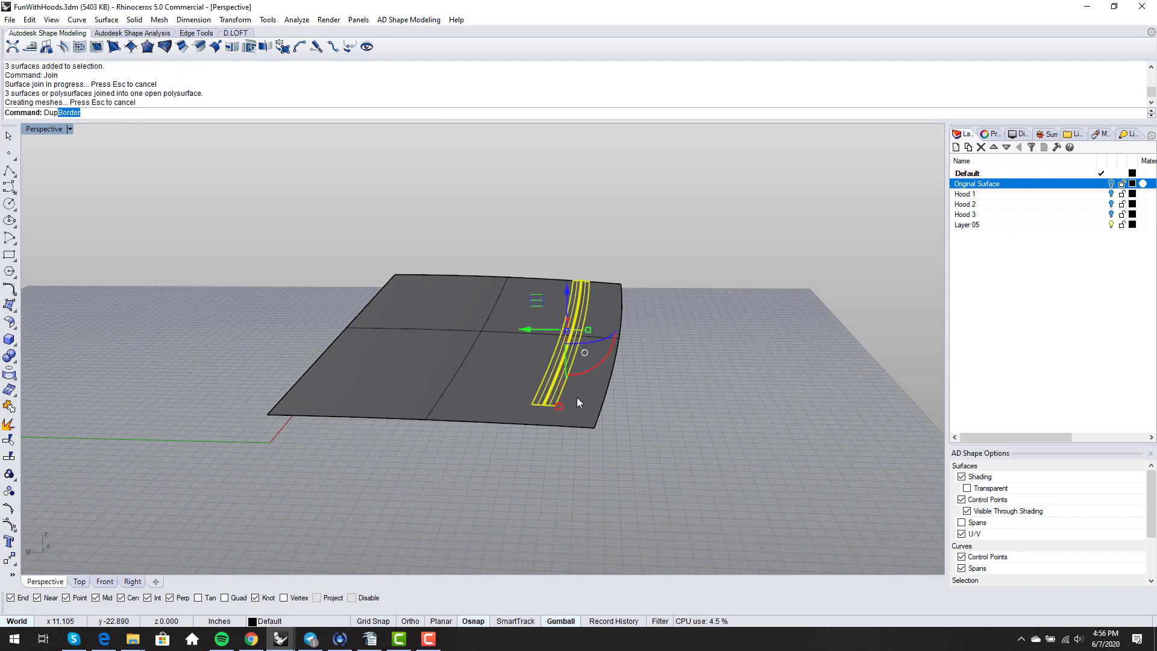
pyautogui.press('Return')
pyautogui.press('Escape')
pyautogui.press('Escape')
pyautogui.write('S')
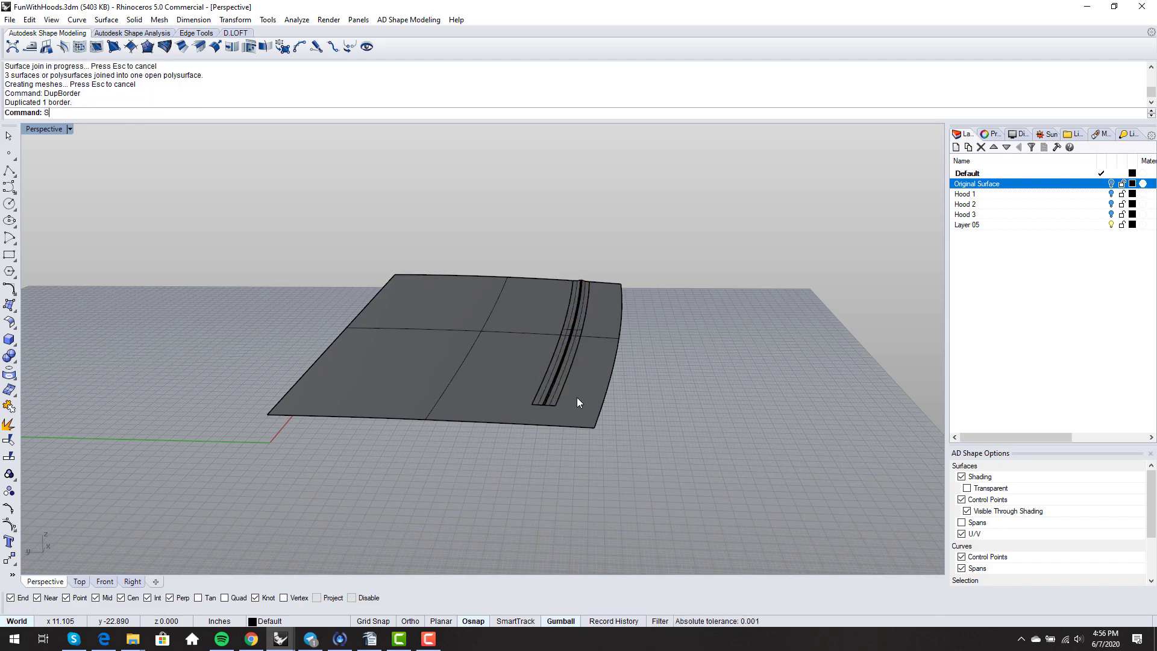
pyautogui.write('plit')
pyautogui.press('Return')
# - Split the hood surface using the channel's border curve as the cutter
pyautogui.click(583, 399)
pyautogui.press('Return')
pyautogui.scroll(3, 577, 401)
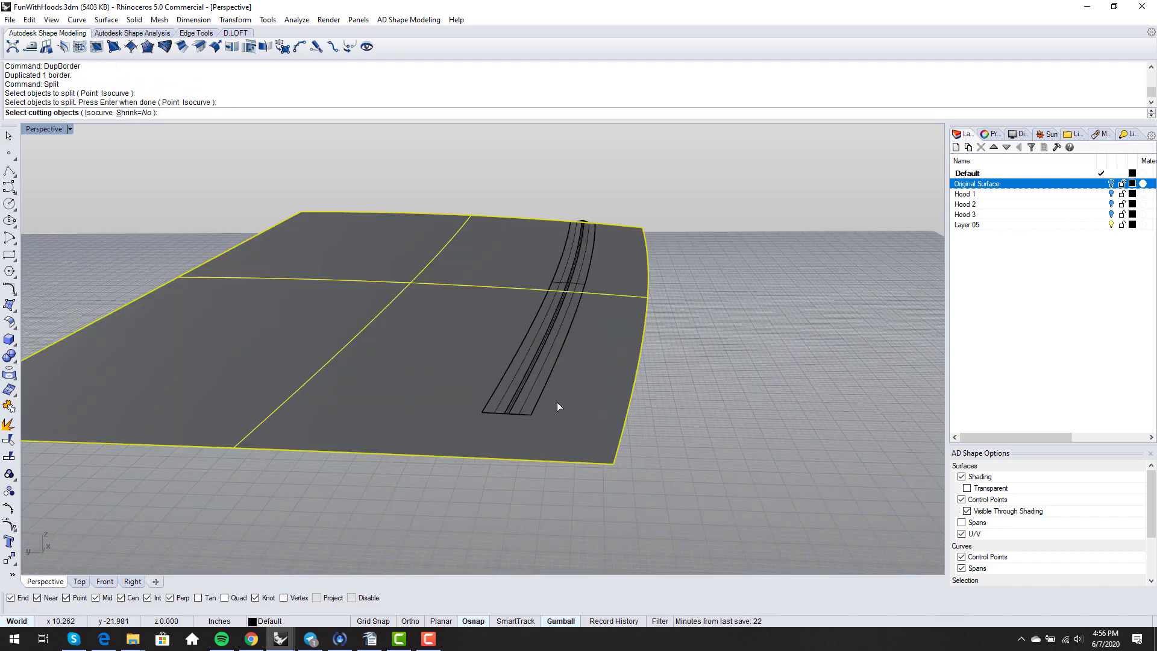
pyautogui.click(536, 404)
pyautogui.press('Return')
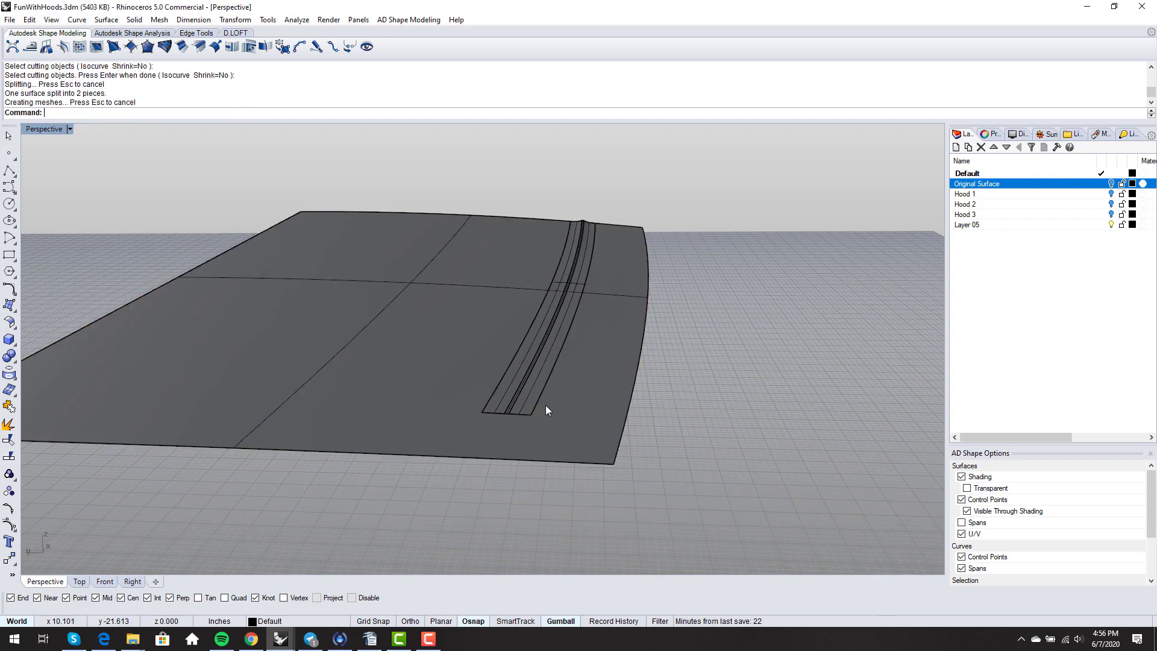
pyautogui.moveTo(545, 406); pyautogui.dragTo(604, 417, button='right')
pyautogui.scroll(-6, 499, 416)
pyautogui.scroll(5, 476, 384)
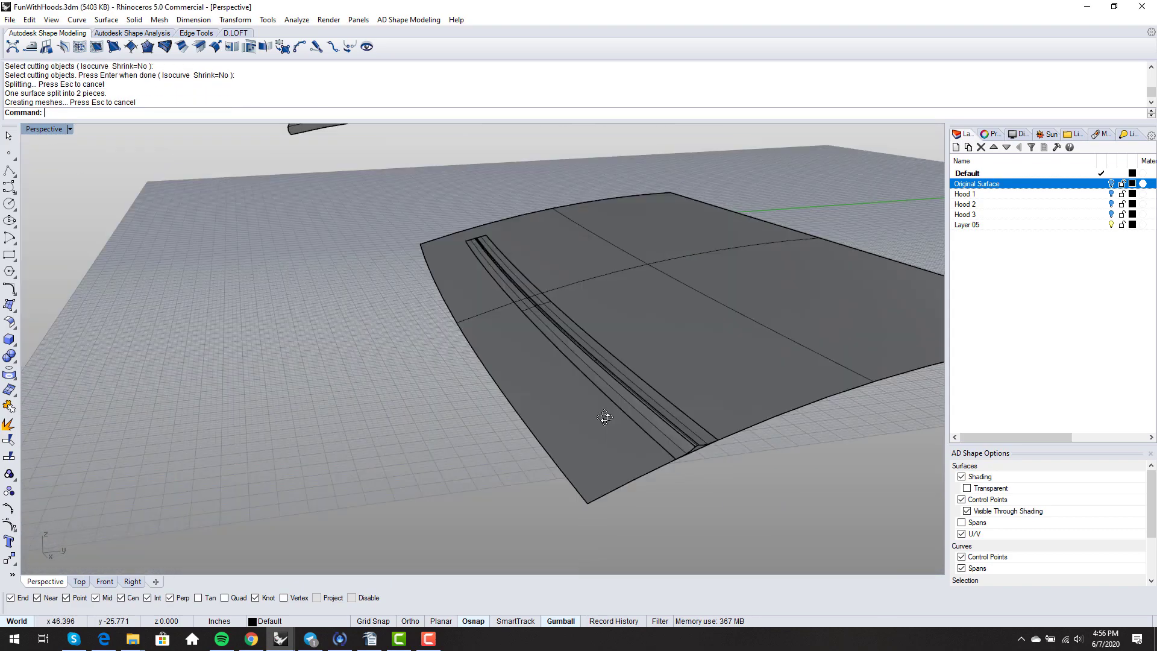
pyautogui.scroll(4, 605, 417)
# - Delete the cut-out strip of the hood
pyautogui.click(752, 464)
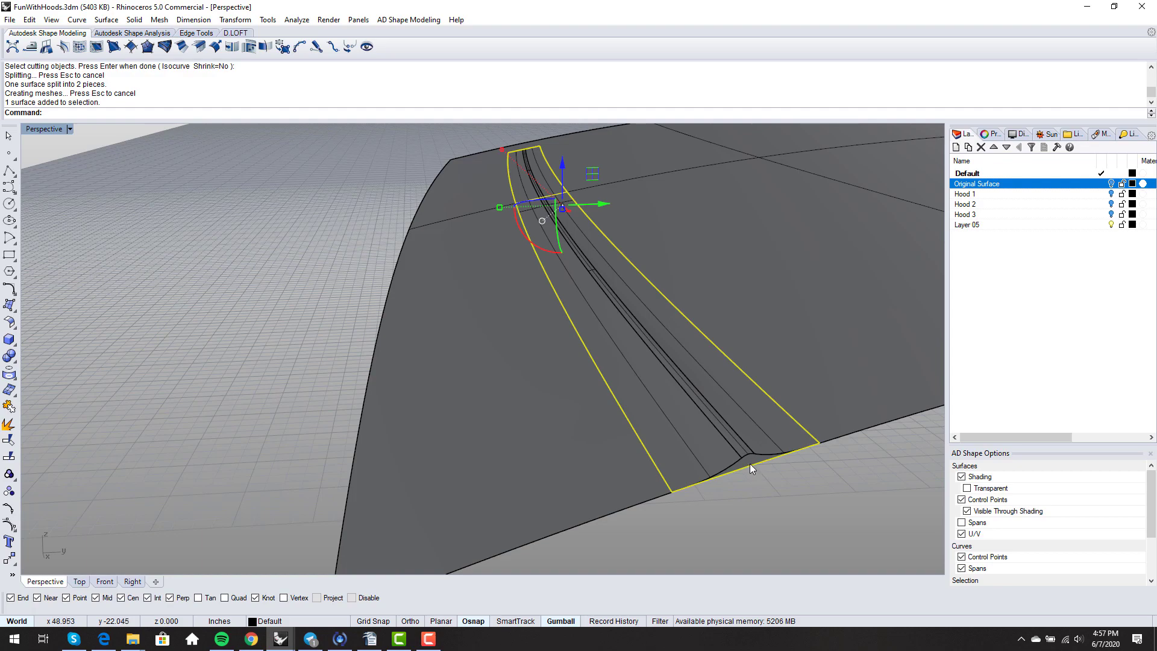
pyautogui.press('Delete')
pyautogui.scroll(-8, 526, 463)
pyautogui.moveTo(527, 463); pyautogui.dragTo(692, 440, button='right')
pyautogui.keyDown('shift'); pyautogui.moveTo(319, 422); pyautogui.dragTo(439, 479, button='right'); pyautogui.keyUp('shift')
pyautogui.scroll(-4, 439, 385)
# - Select the hood, channel and curve together and join them into one polysurface
pyautogui.moveTo(294, 385); pyautogui.dragTo(295, 384)
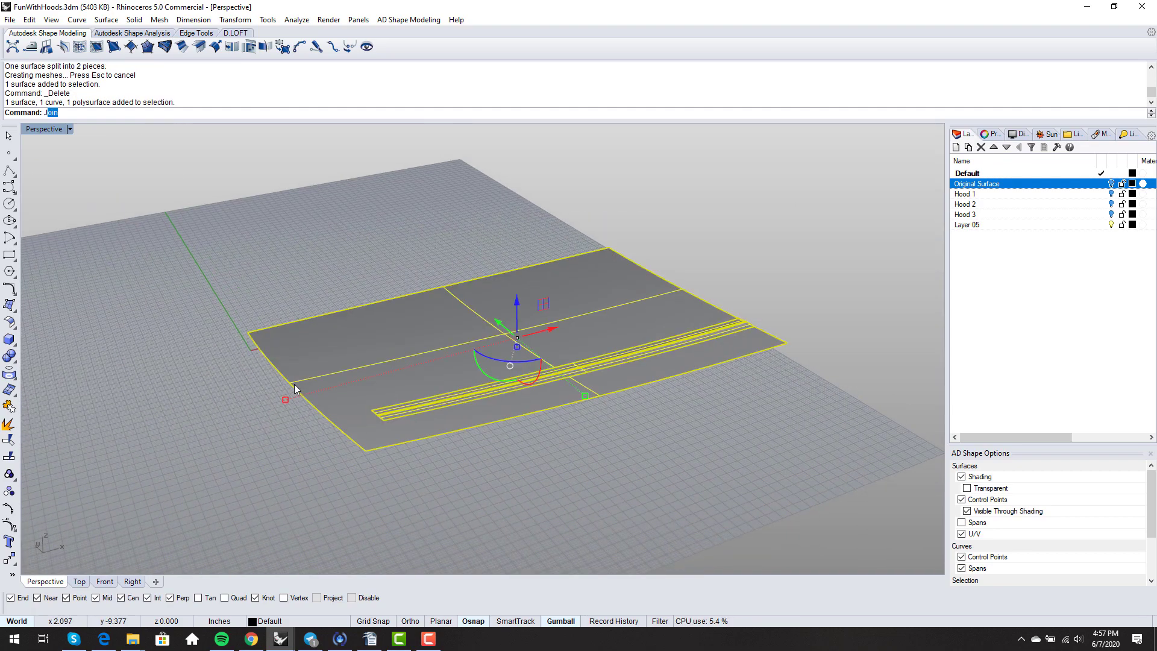
pyautogui.press('Return')
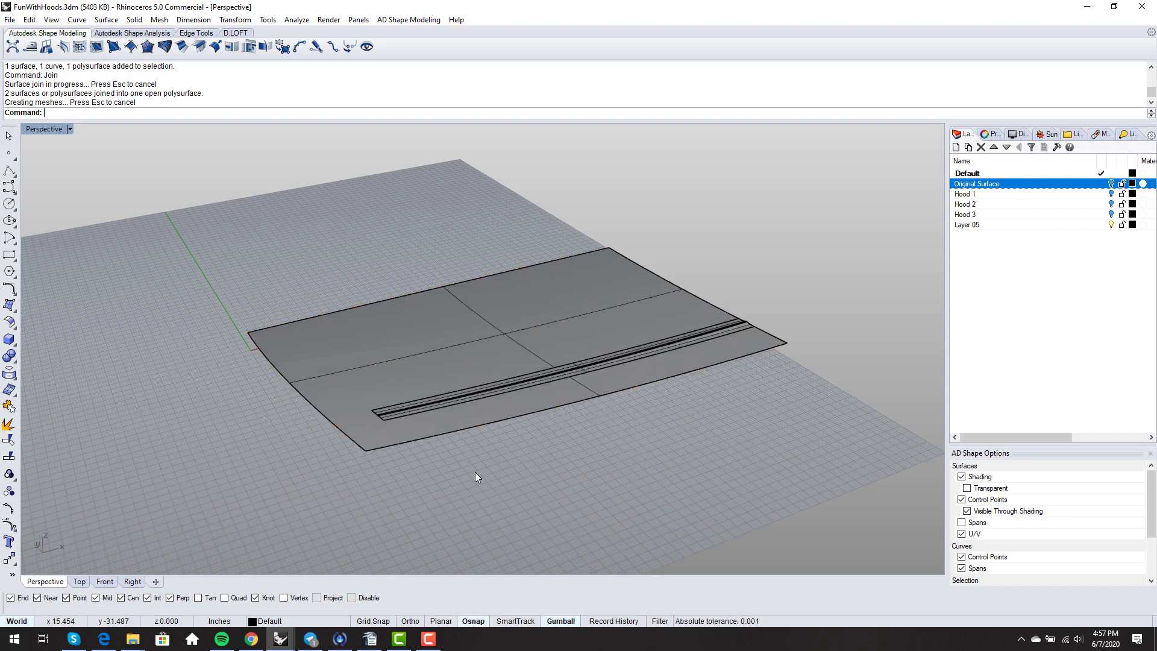
pyautogui.moveTo(476, 473); pyautogui.dragTo(509, 433, button='right')
pyautogui.click(454, 389)
# - Delete the leftover border curve along the channel
pyautogui.click(452, 389)
pyautogui.press('Delete')
pyautogui.scroll(-5, 446, 404)
# - Mirror the hood polysurface across the X axis to form the full panel
pyautogui.click(438, 400)
pyautogui.moveTo(439, 400); pyautogui.dragTo(552, 398, button='right')
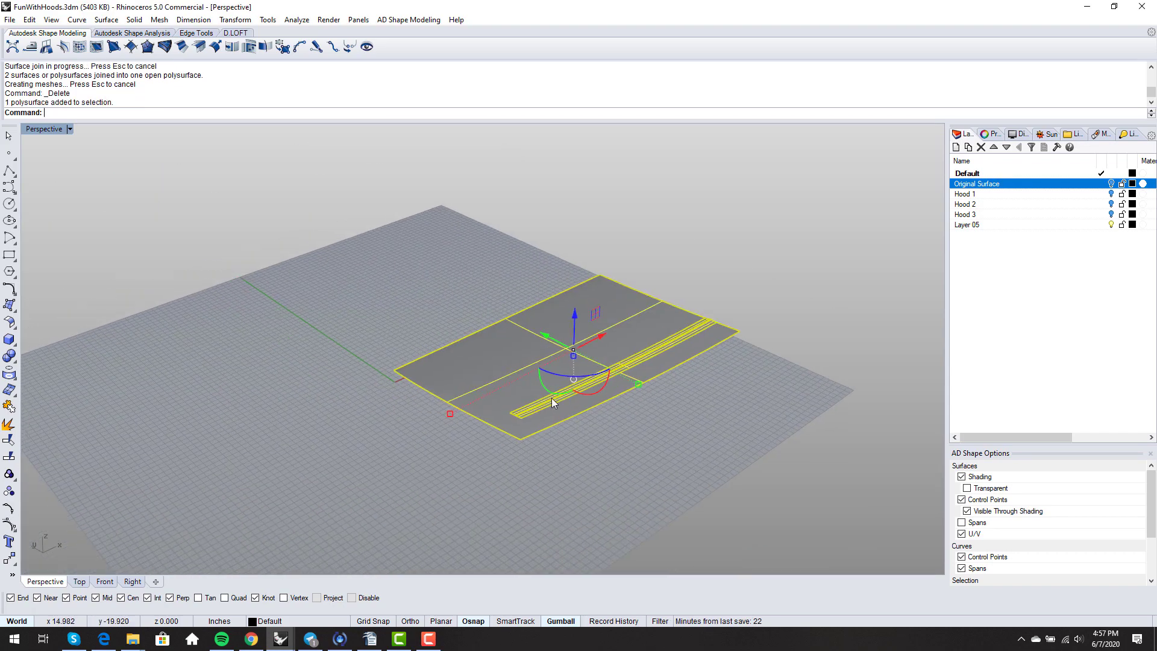
pyautogui.write('Mirror')
pyautogui.press('Return')
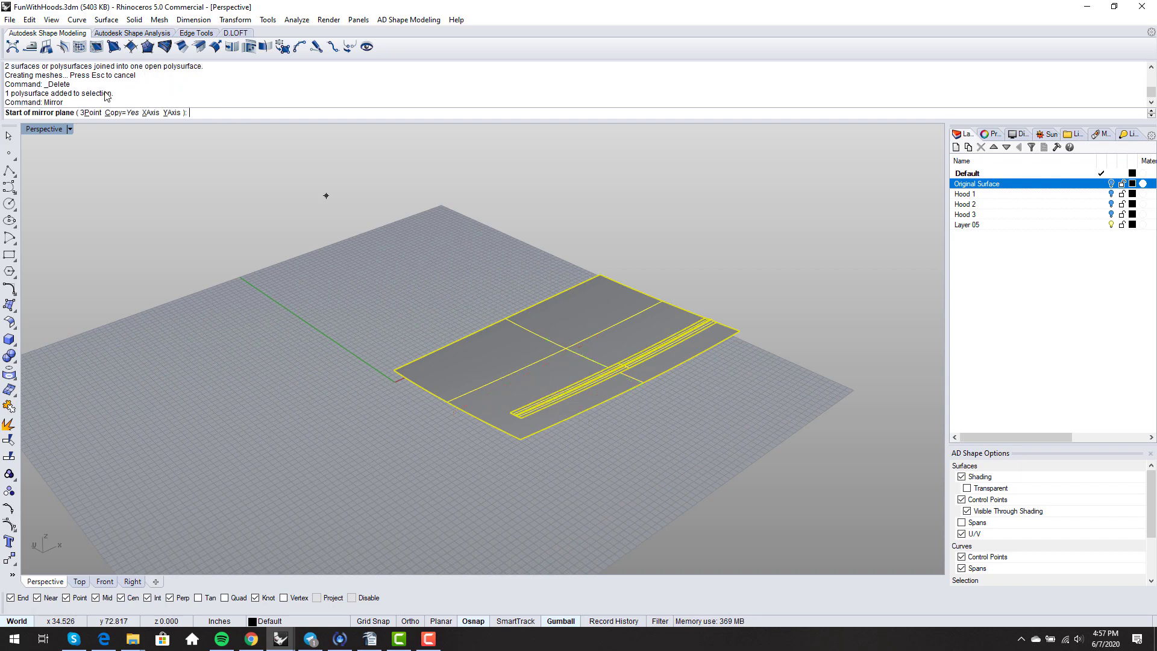
pyautogui.click(149, 113)
# - Show the full hood in Rendered display and orbit to low oblique and side views
pyautogui.moveTo(302, 317); pyautogui.dragTo(450, 426, button='right')
pyautogui.middleClick(450, 425)
pyautogui.click(416, 437)
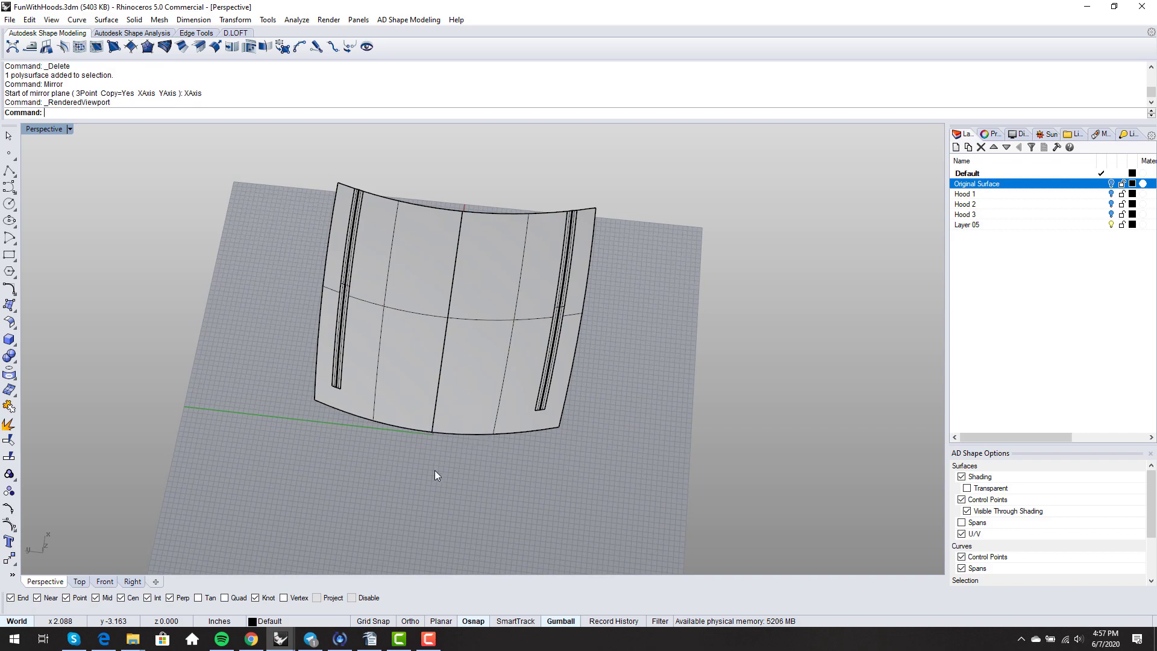
pyautogui.moveTo(431, 485); pyautogui.dragTo(637, 306, button='right')
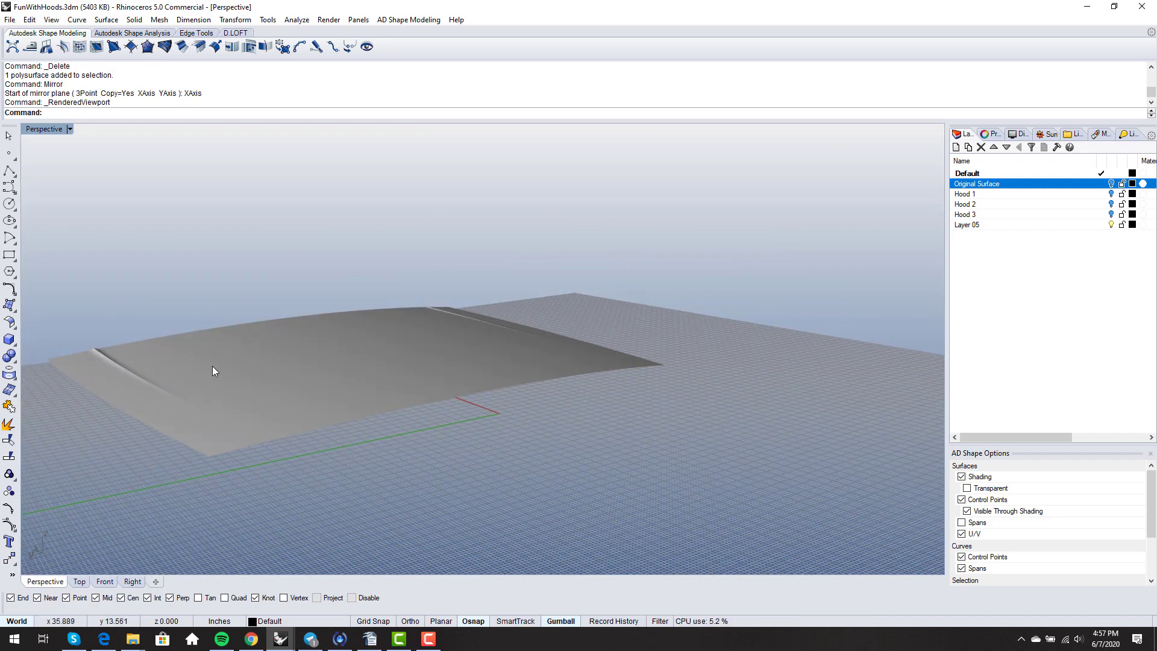
pyautogui.moveTo(213, 367); pyautogui.dragTo(593, 460, button='right')
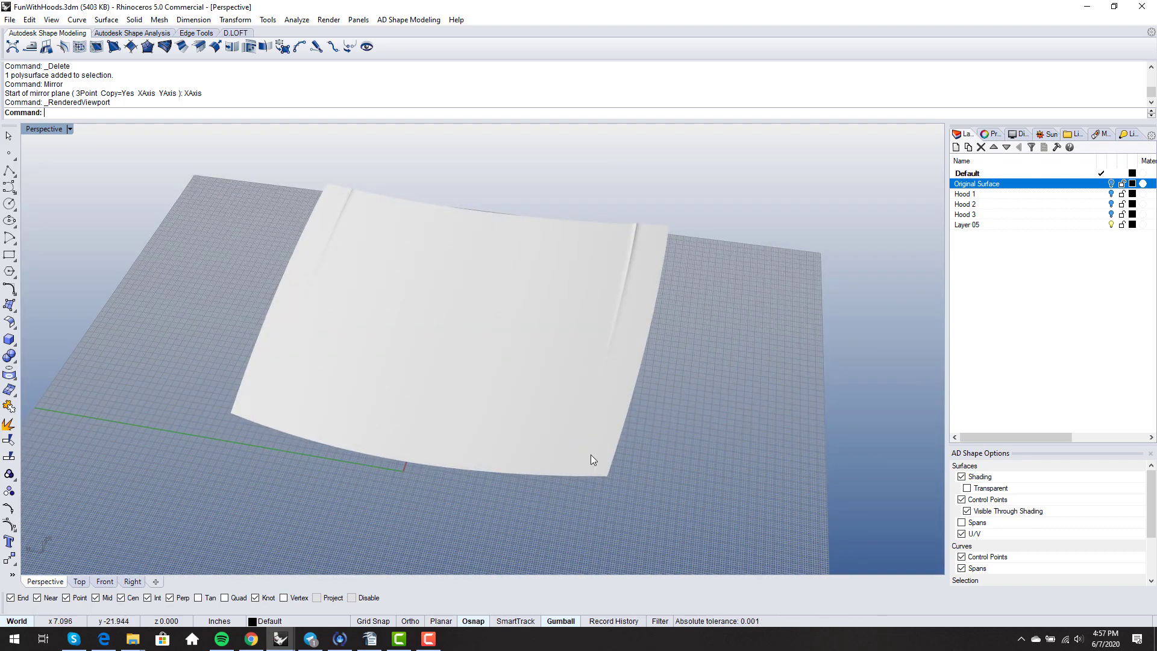
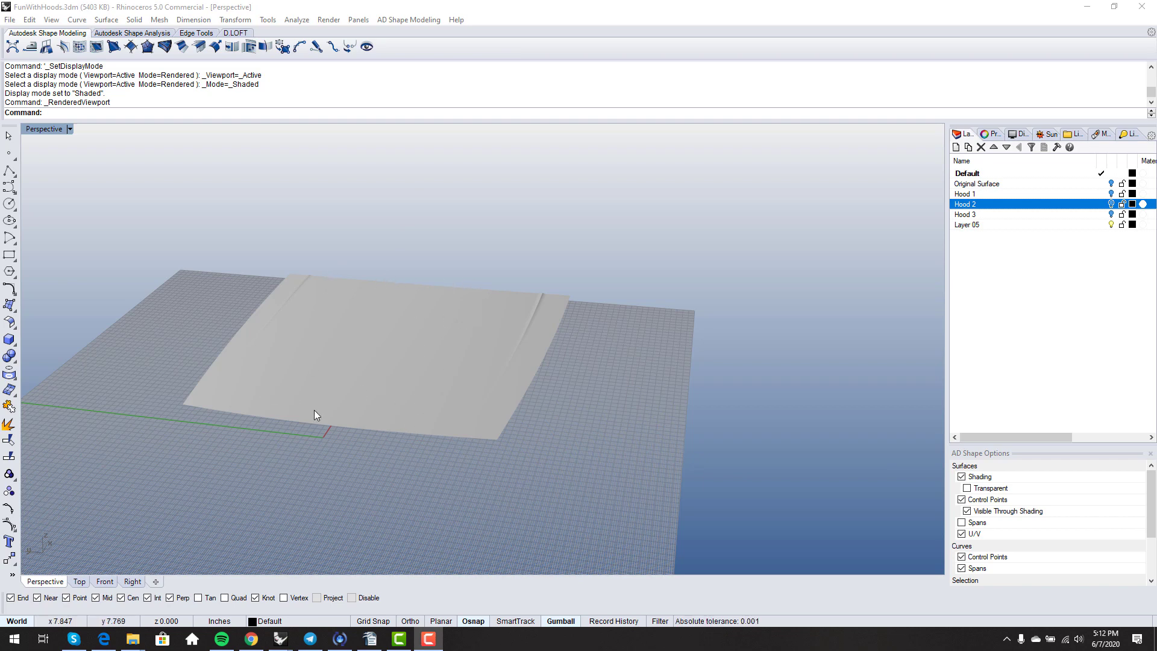
# - Switch the Perspective view from Rendered to Shaded display and select the left hood half
pyautogui.moveTo(455, 385); pyautogui.dragTo(454, 417, button='right')
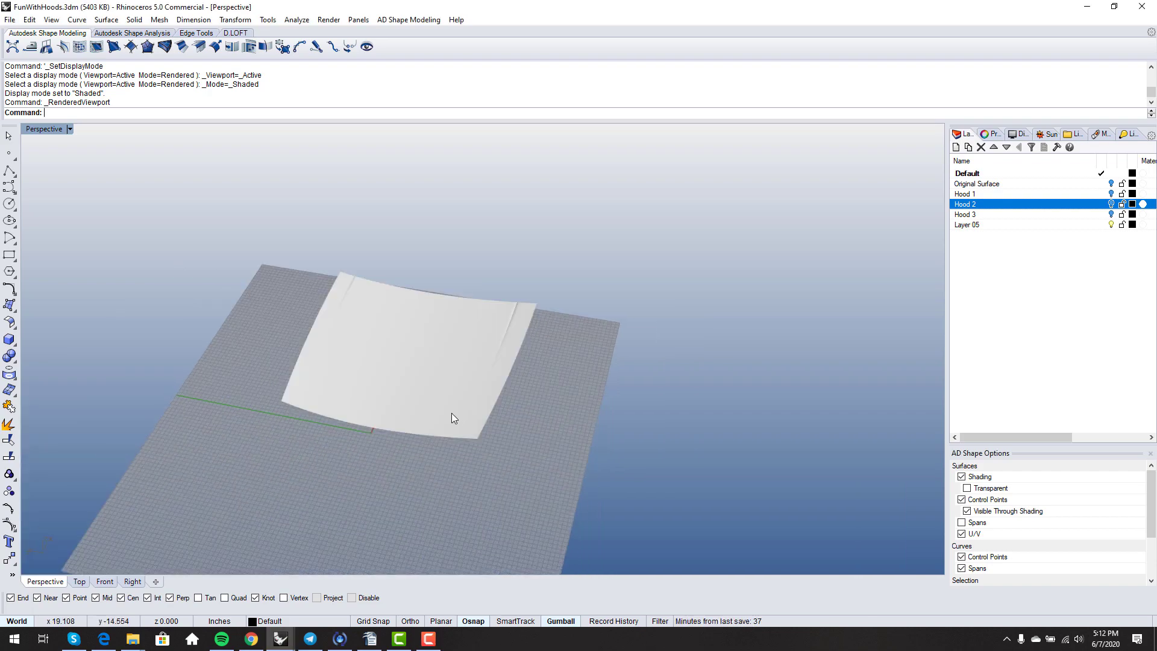
pyautogui.middleClick(501, 378)
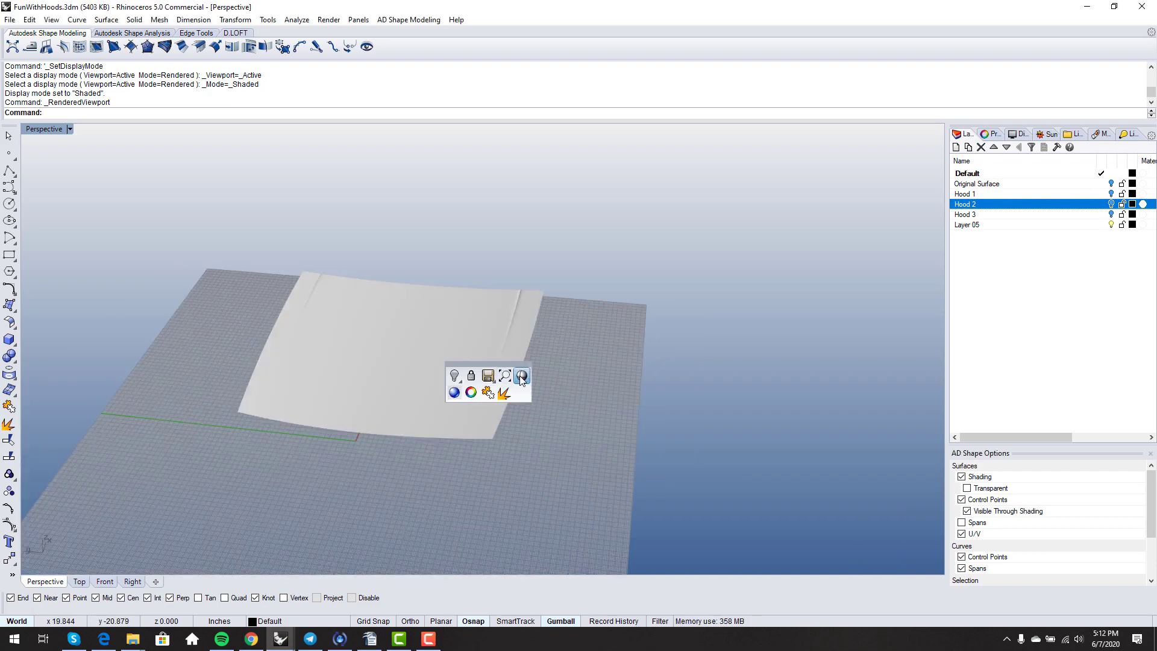
pyautogui.click(482, 403)
pyautogui.click(413, 403)
pyautogui.click(322, 369)
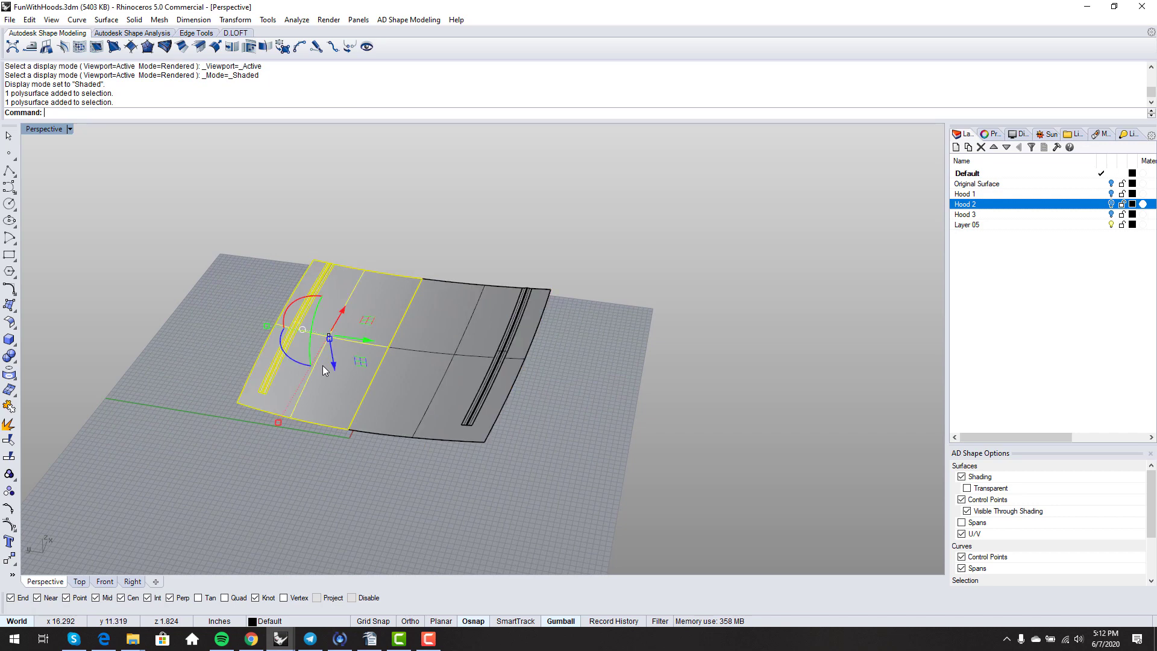
# - Delete the left hood half, explode the right half and delete its three slot surfaces
pyautogui.press('Delete')
pyautogui.click(448, 379)
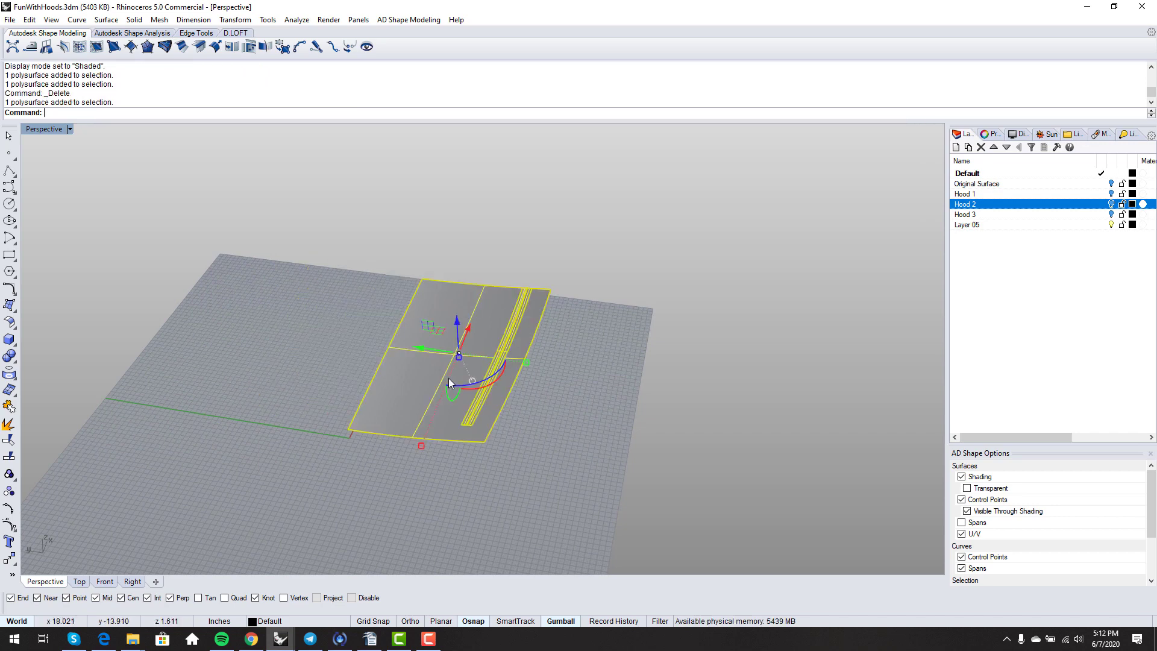
pyautogui.click(9, 424)
pyautogui.click(406, 464)
pyautogui.moveTo(407, 464); pyautogui.dragTo(467, 411, button='right')
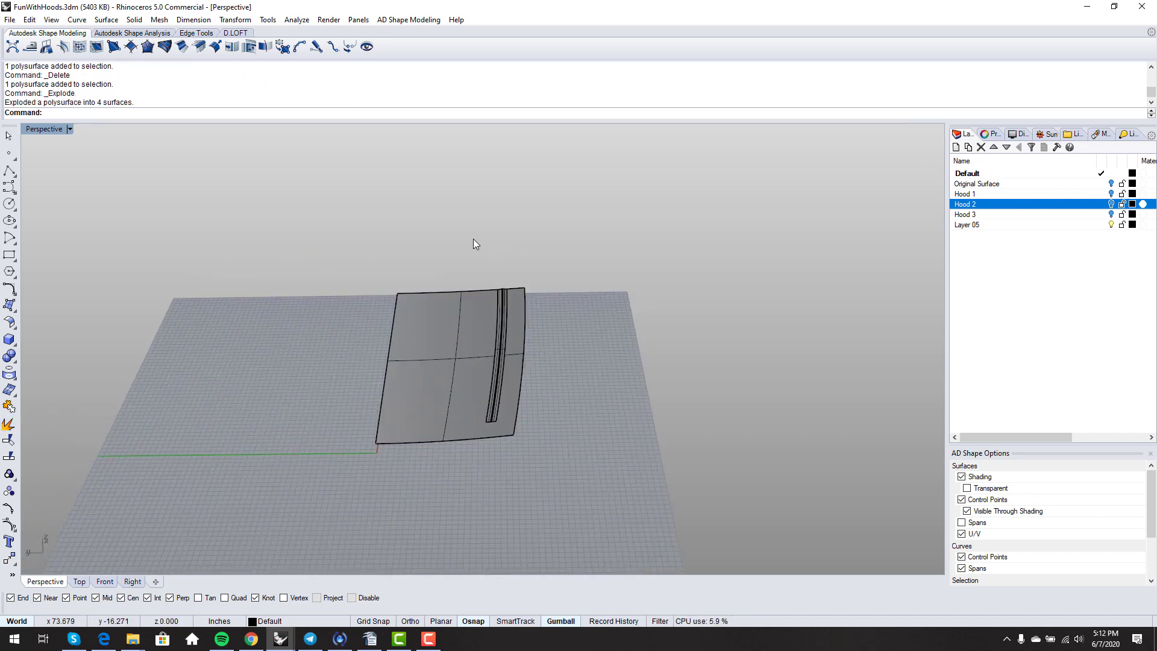
pyautogui.moveTo(544, 444); pyautogui.dragTo(545, 443)
pyautogui.press('Delete')
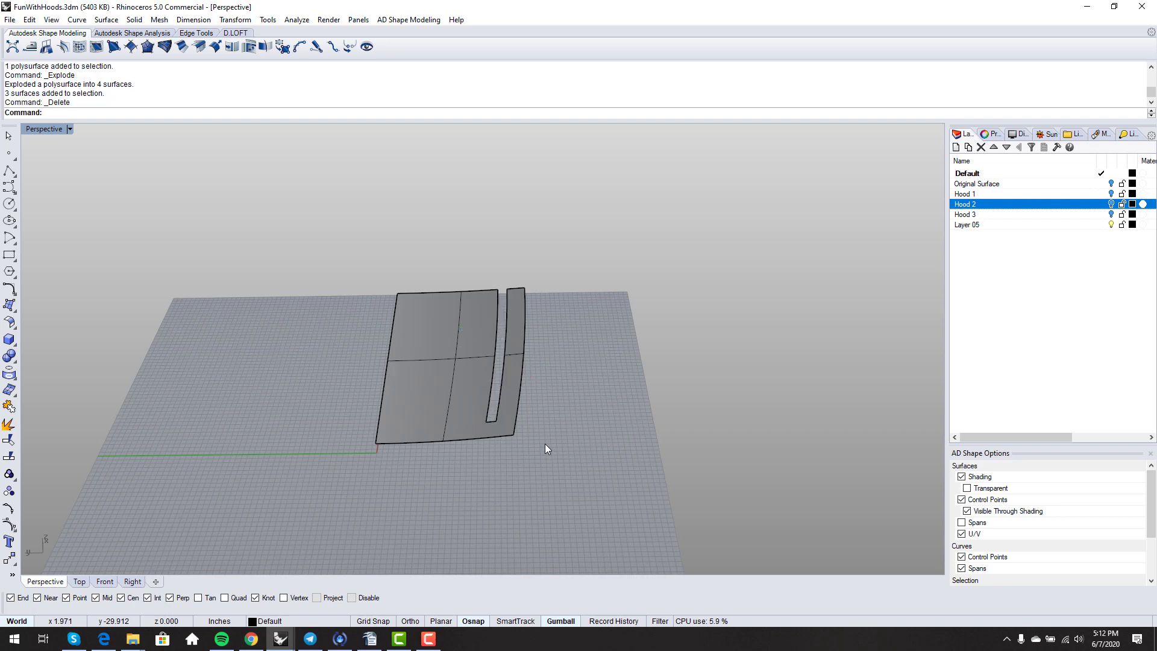
# - Untrim the slot edge so the panel becomes a plain rectangular surface
pyautogui.write('untrim')
pyautogui.press('Return')
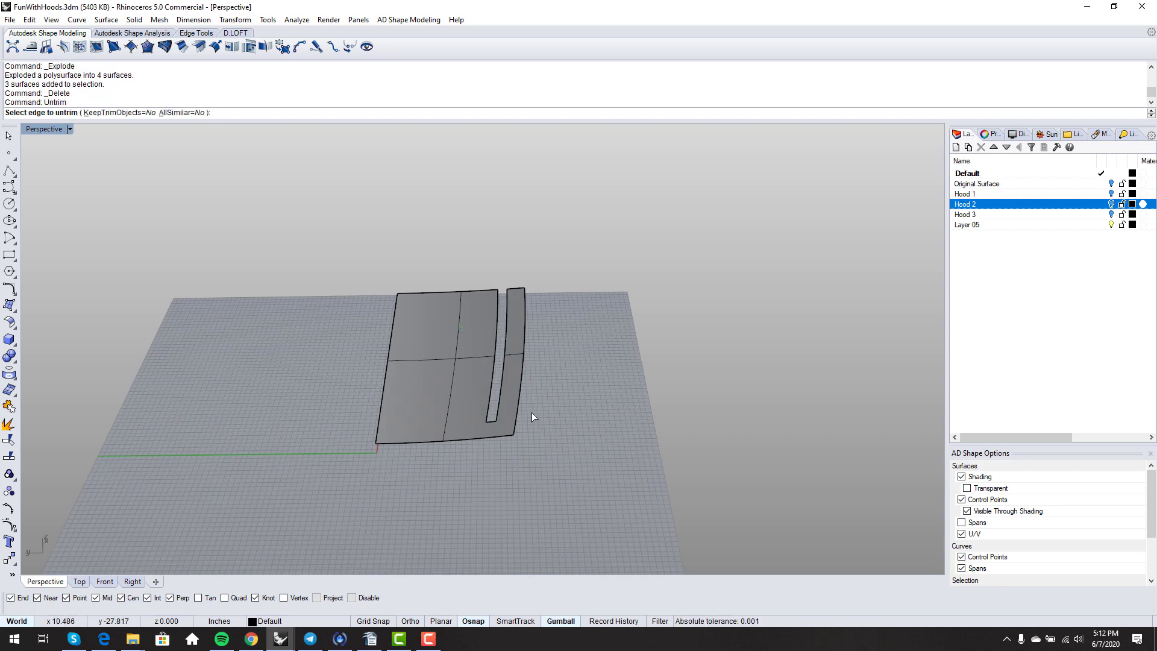
pyautogui.click(504, 416)
pyautogui.moveTo(531, 418); pyautogui.dragTo(470, 444, button='right')
pyautogui.press('Return')
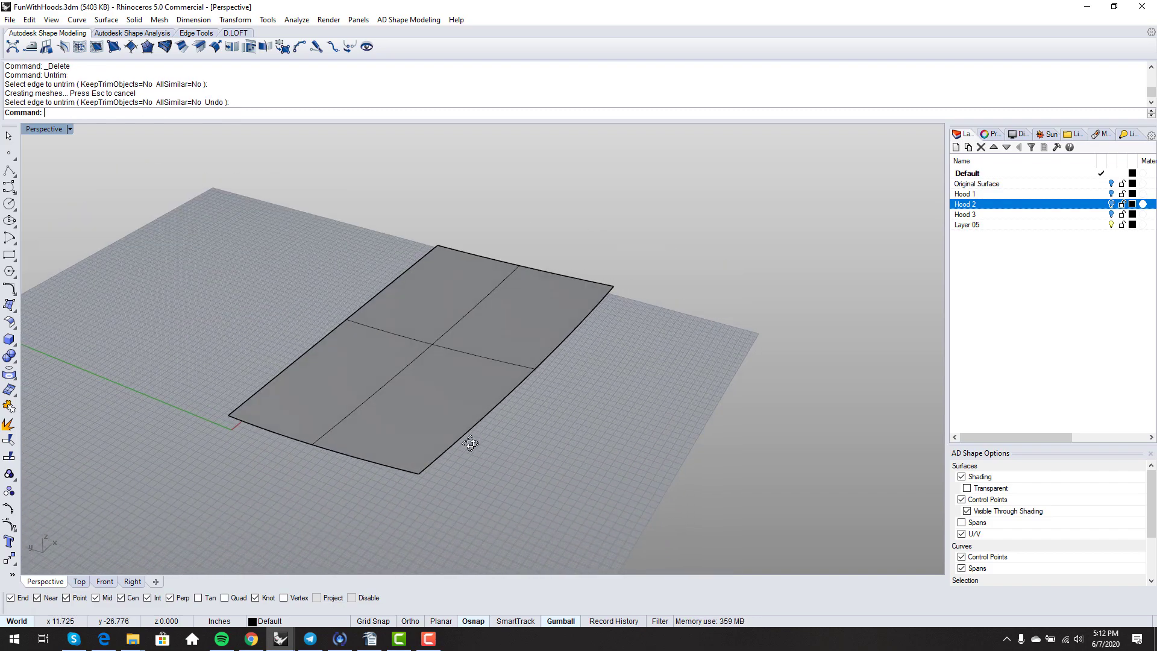
# - Split the panel along a flipped isocurve to cut off a front edge strip
pyautogui.write('Sp')
pyautogui.press('Return')
pyautogui.click(407, 432)
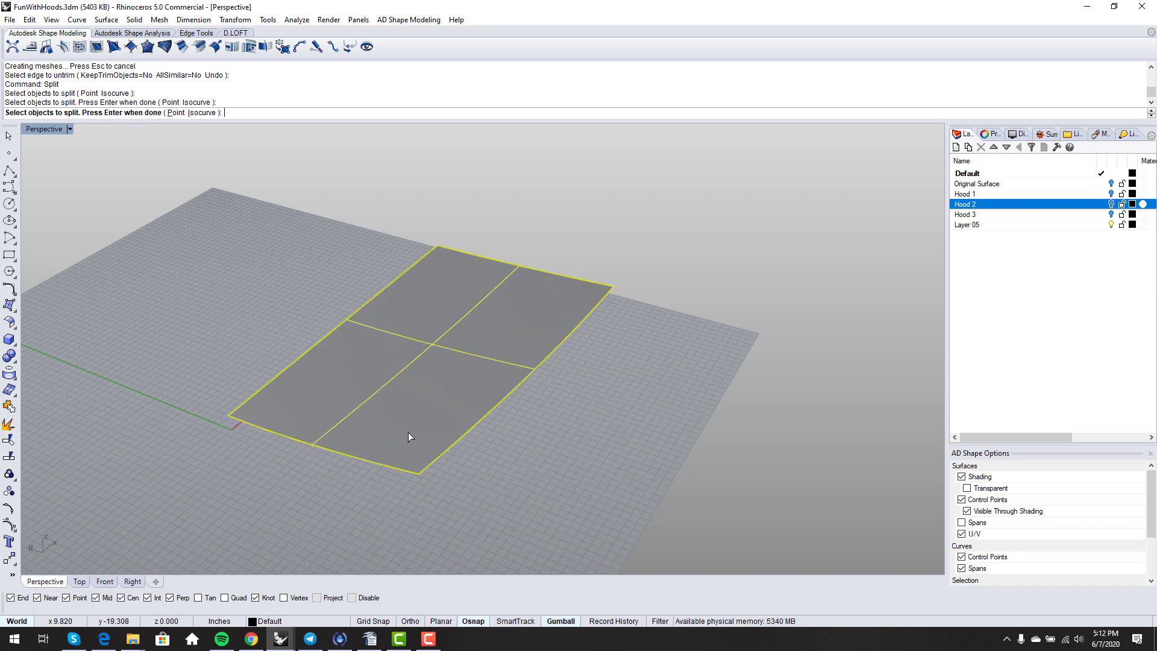
pyautogui.press('Return')
pyautogui.click(103, 115)
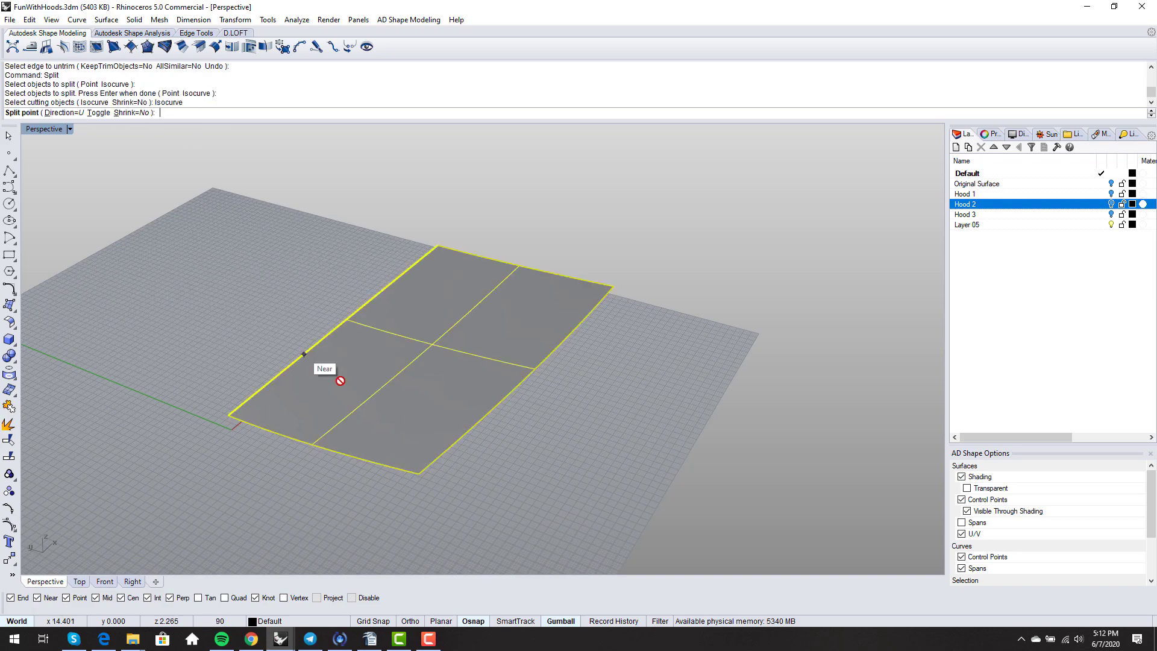
pyautogui.write('t')
pyautogui.press('Return')
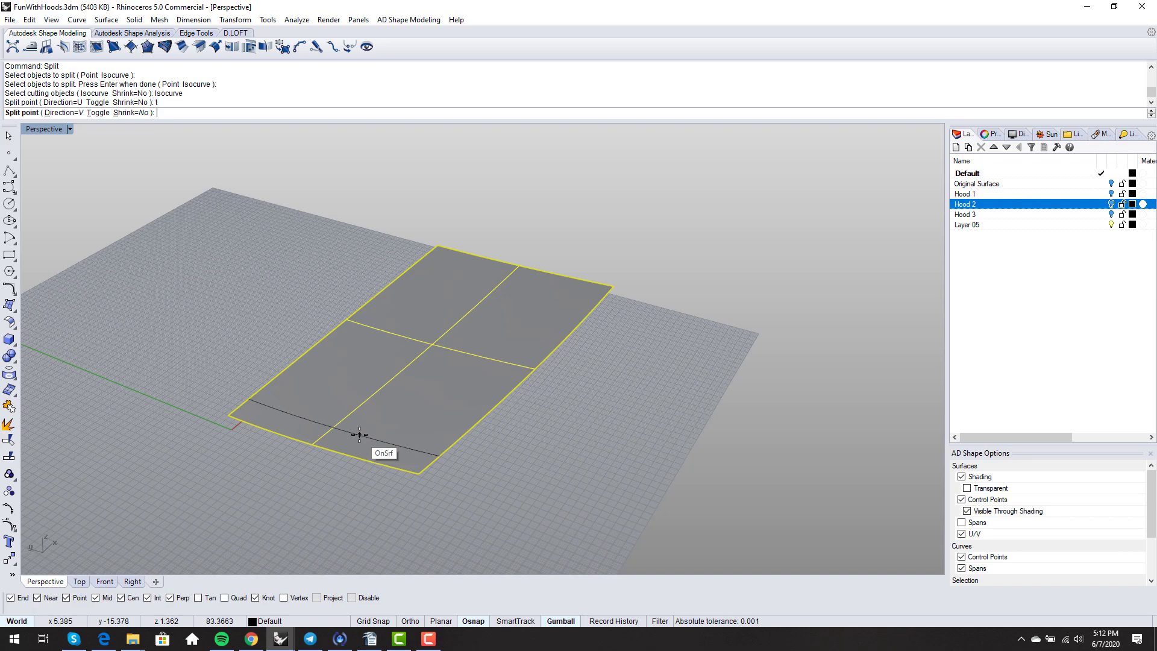
pyautogui.click(360, 435)
pyautogui.press('Return')
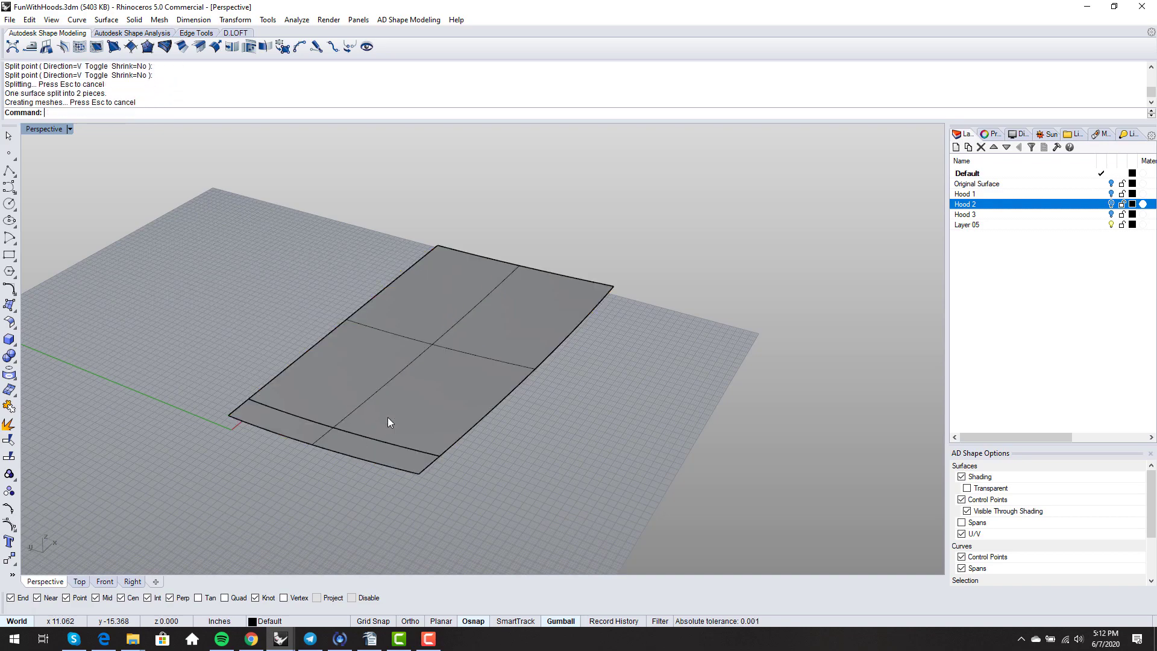
pyautogui.click(388, 420)
pyautogui.moveTo(388, 420); pyautogui.dragTo(416, 429, button='right')
pyautogui.click(394, 487)
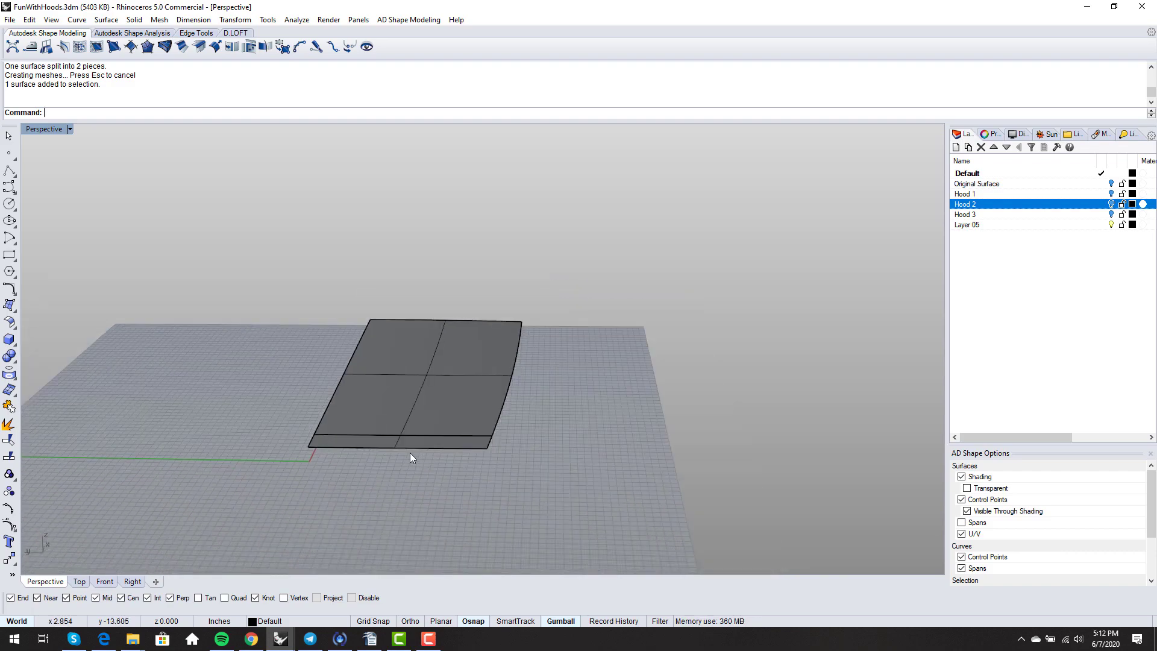
# - Split the large piece along lengthwise isocurves into three pieces with a narrow center strip
pyautogui.press('Return')
pyautogui.click(408, 408)
pyautogui.press('Return')
pyautogui.click(99, 112)
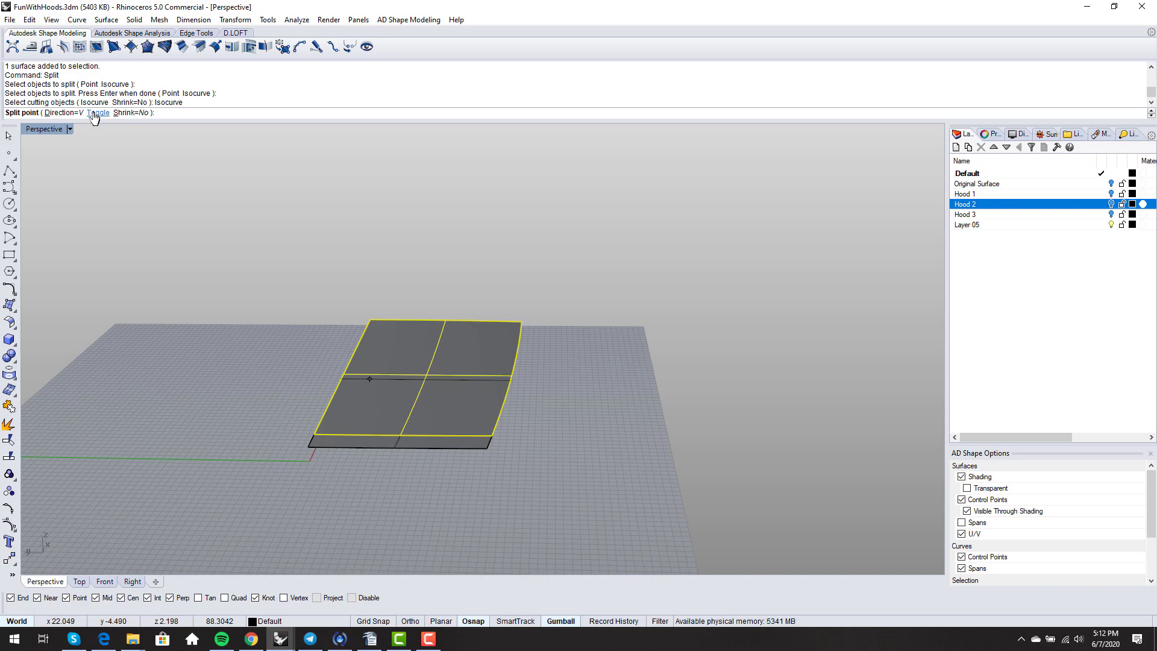
pyautogui.click(96, 114)
pyautogui.scroll(4, 404, 422)
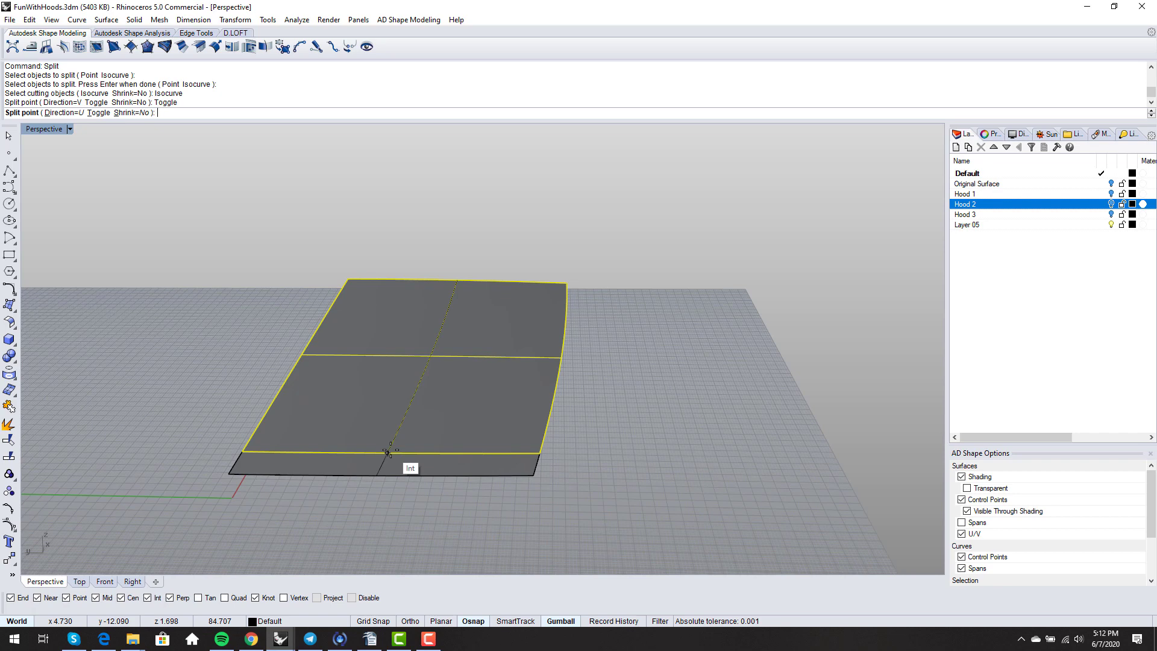
pyautogui.click(388, 451)
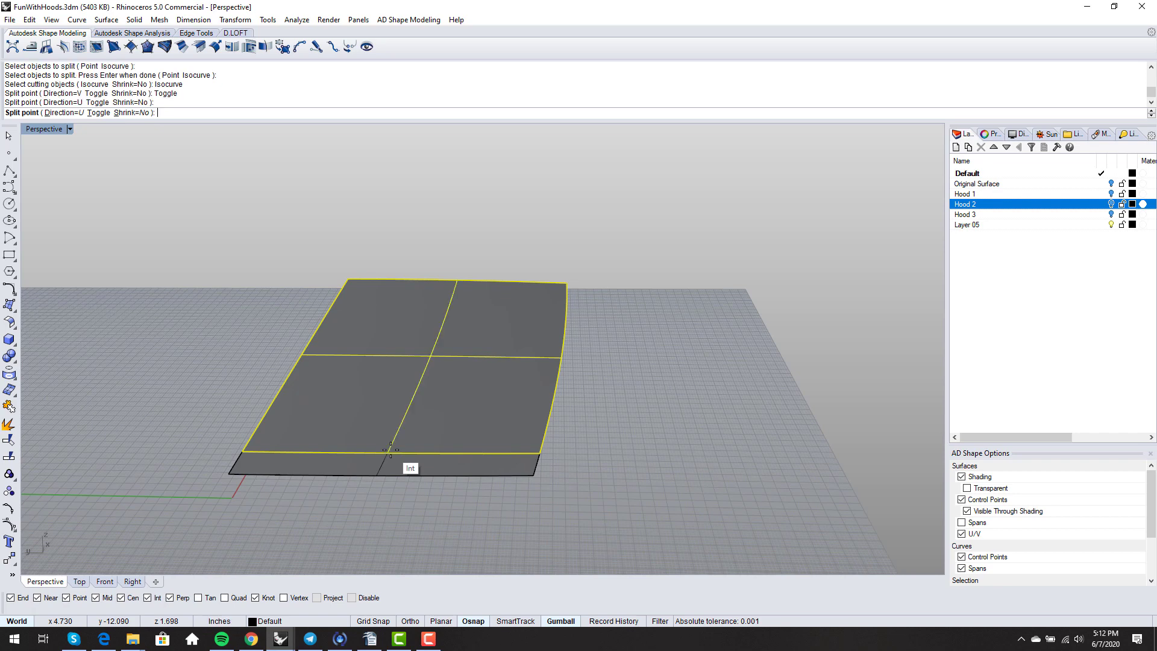
pyautogui.click(424, 454)
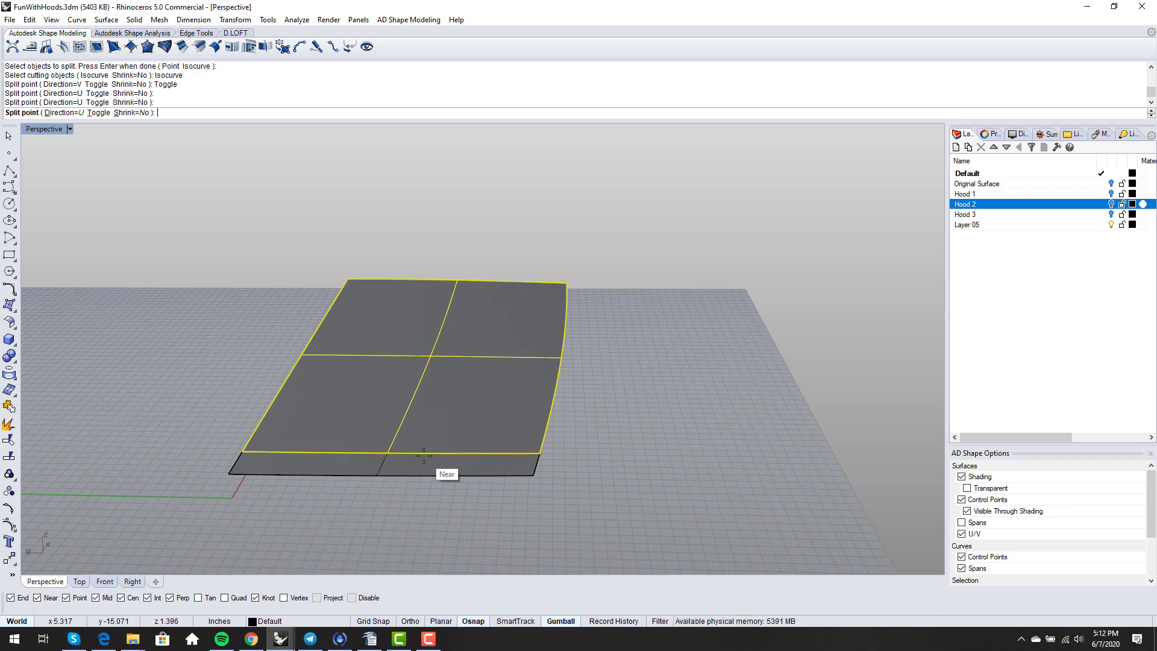
pyautogui.click(424, 454)
pyautogui.press('Return')
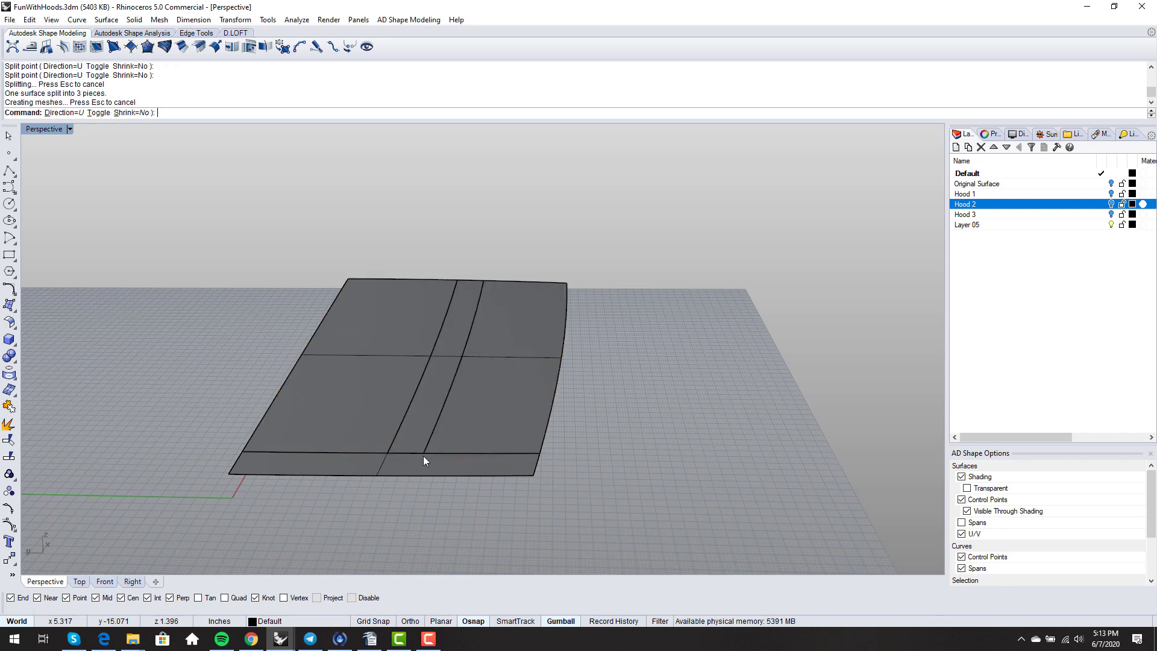
pyautogui.scroll(-2, 424, 453)
# - Shrink the center strip and left piece to their trimmed edges, then show the left piece's control points
pyautogui.click(425, 416)
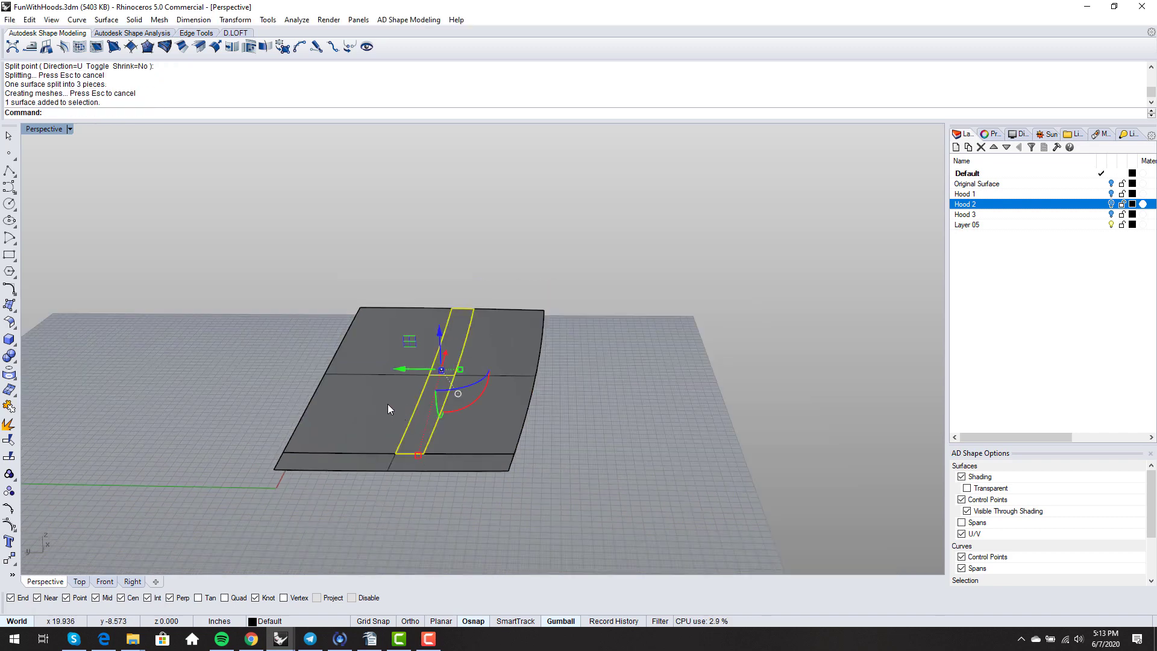
pyautogui.keyDown('shift'); pyautogui.click(367, 386); pyautogui.keyUp('shift')
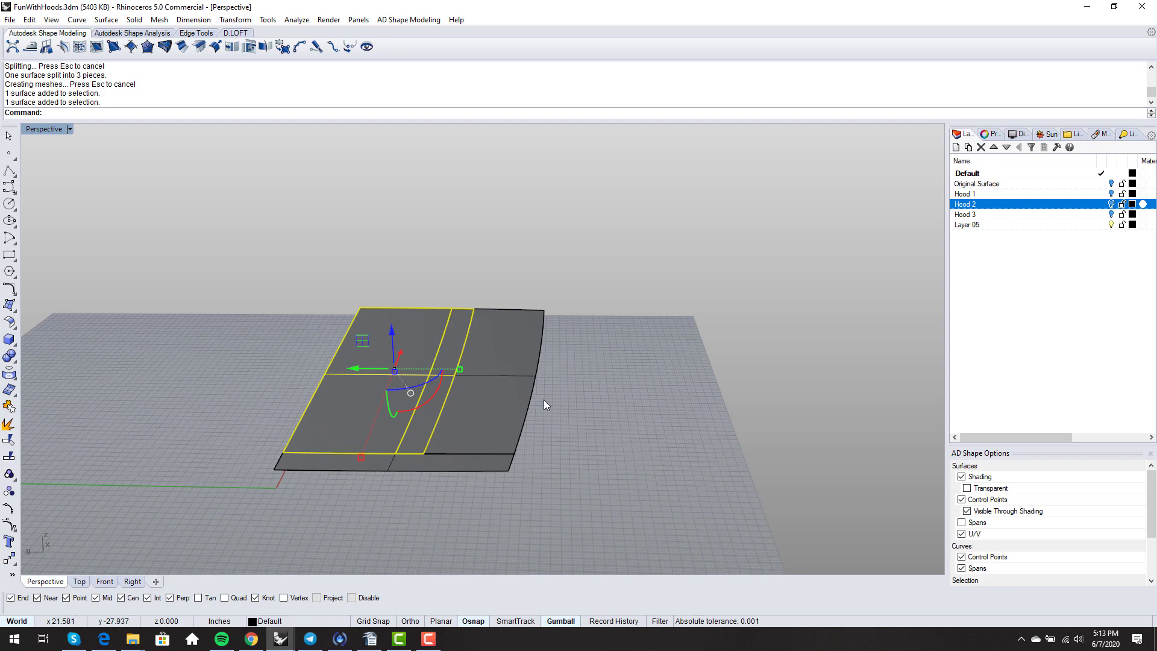
pyautogui.write('ShrinkTrimmedSrf')
pyautogui.press('Return')
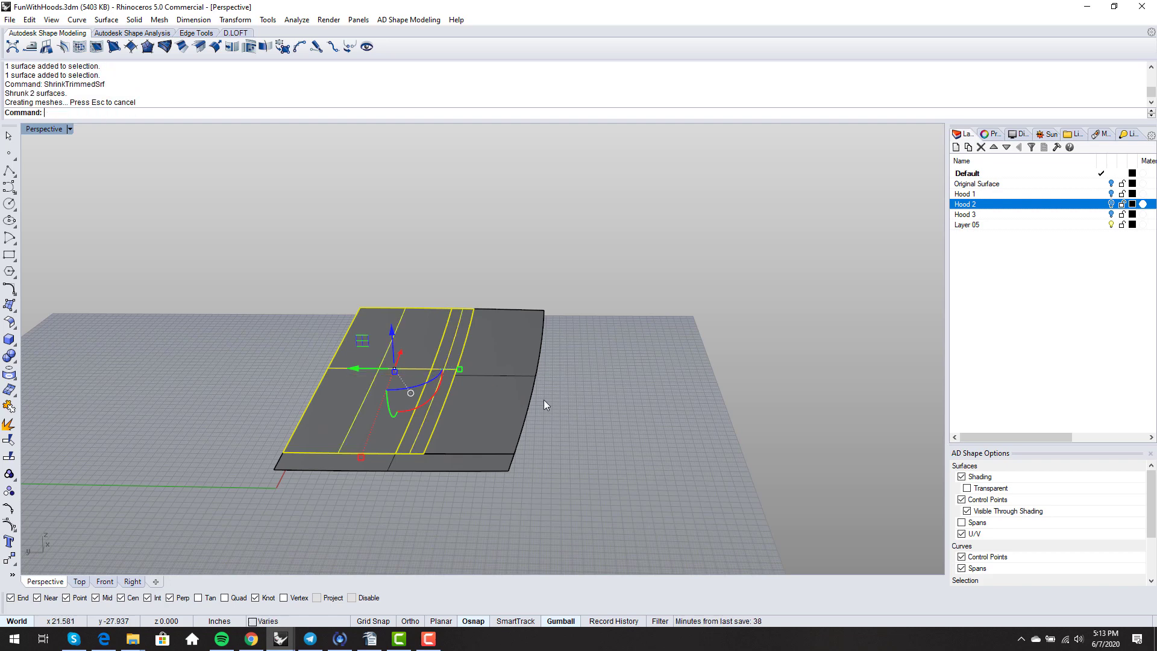
pyautogui.click(543, 399)
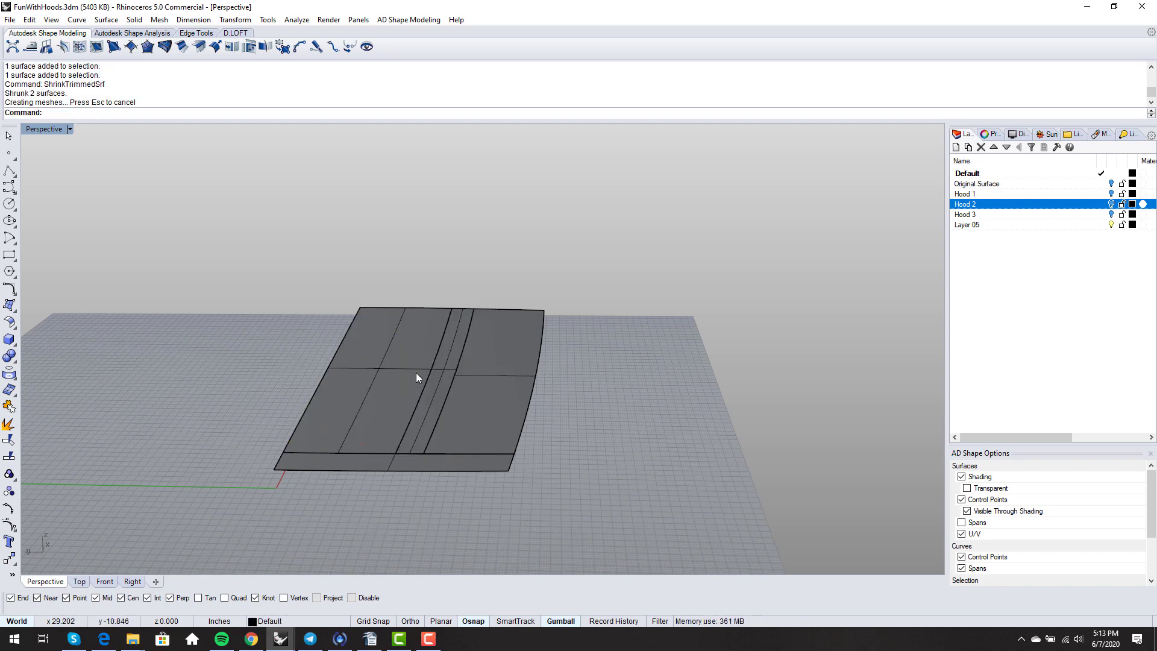
pyautogui.click(416, 373)
pyautogui.press('F10')
pyautogui.moveTo(551, 407); pyautogui.dragTo(380, 385, button='right')
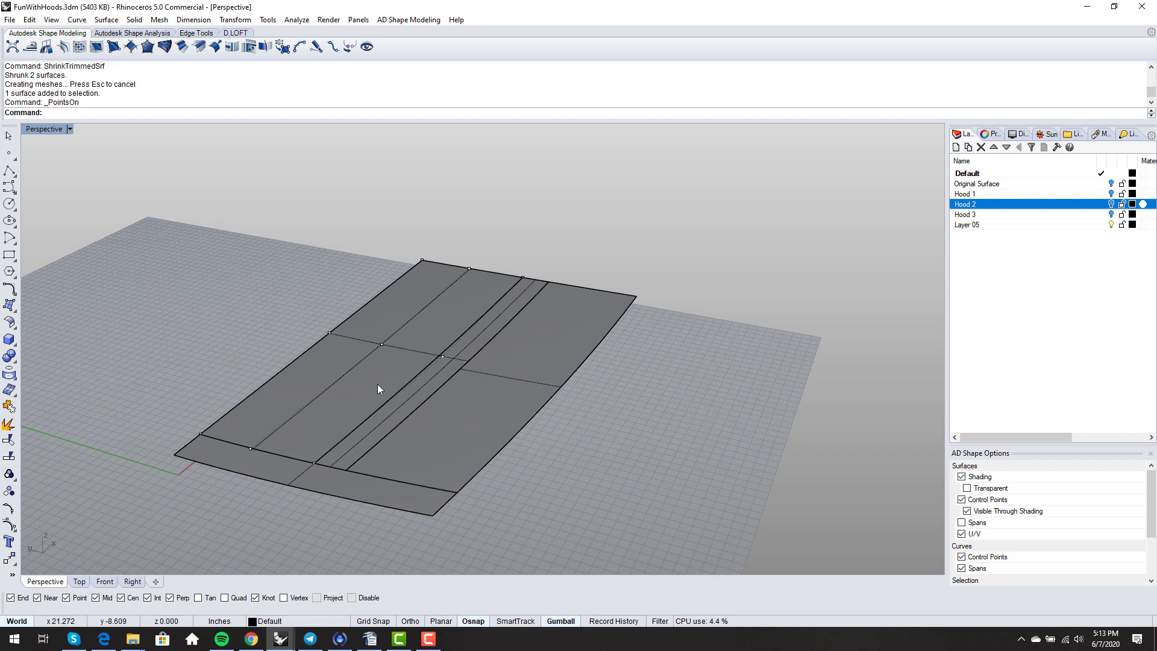
# - Change the left panel piece to degree 4 in both U and V with ChangeDegree
pyautogui.write('ChangeDegree')
pyautogui.press('Return')
pyautogui.click(378, 385)
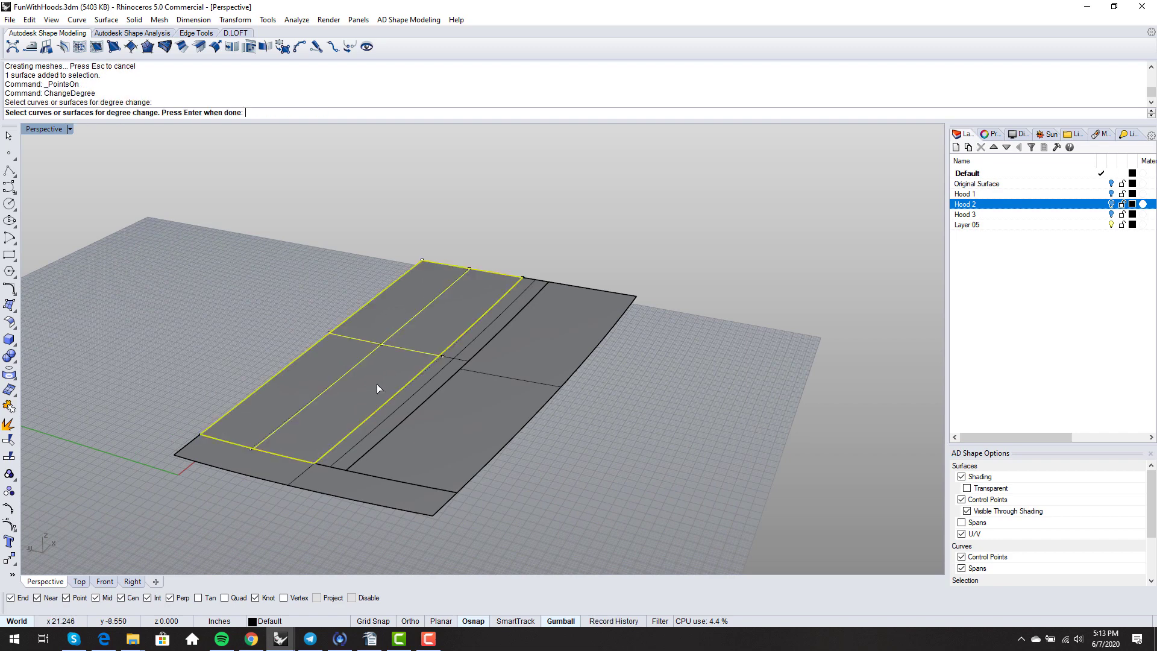
pyautogui.press('Return')
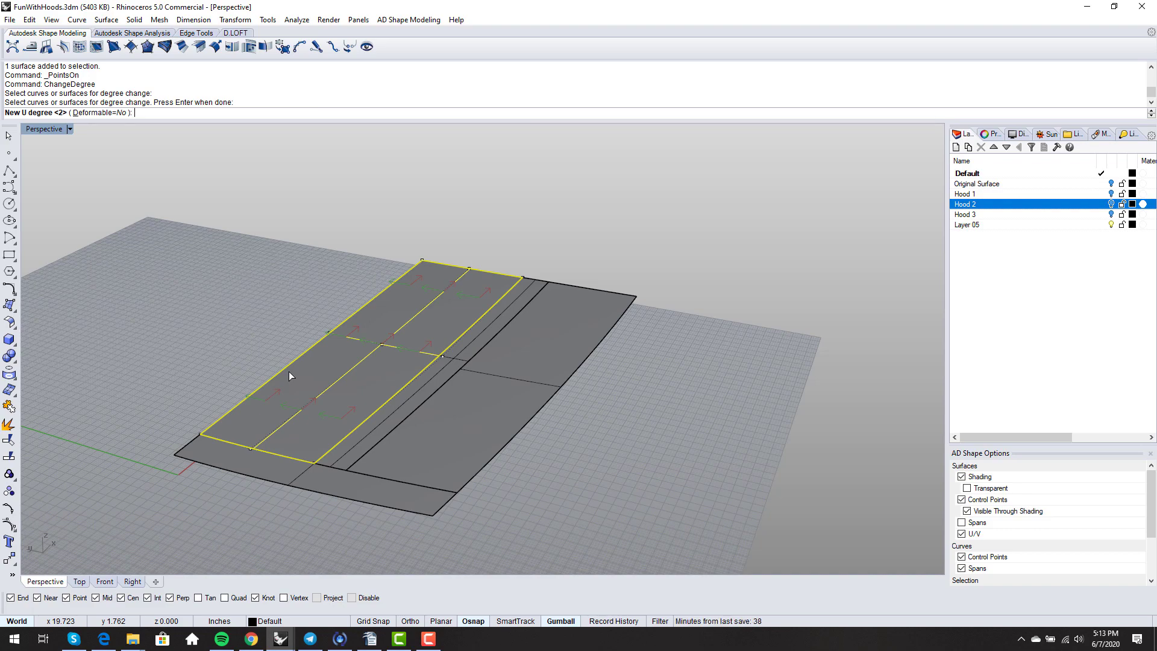
pyautogui.write('4')
pyautogui.press('Return')
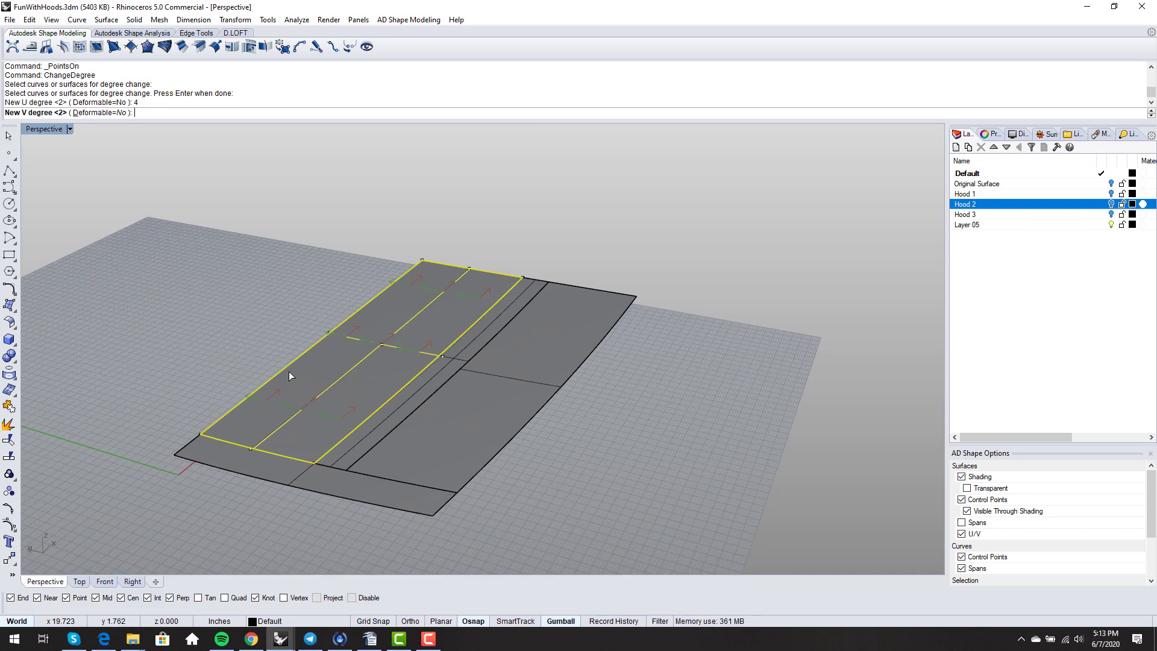
pyautogui.press('Return')
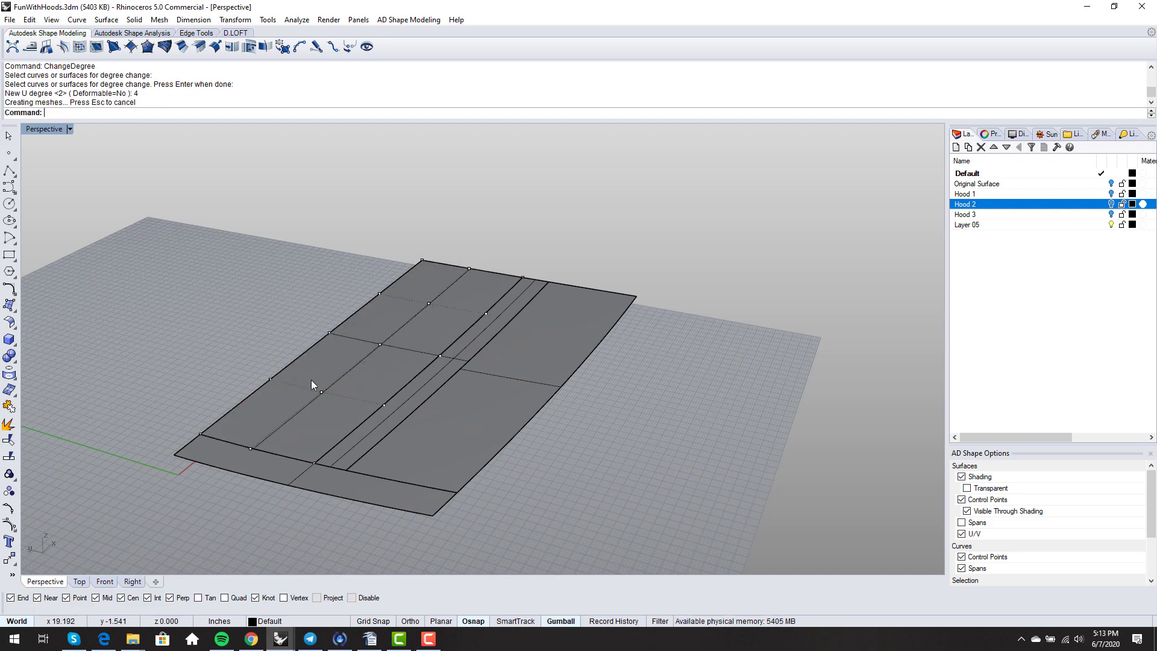
pyautogui.moveTo(312, 383); pyautogui.dragTo(331, 390, button='right')
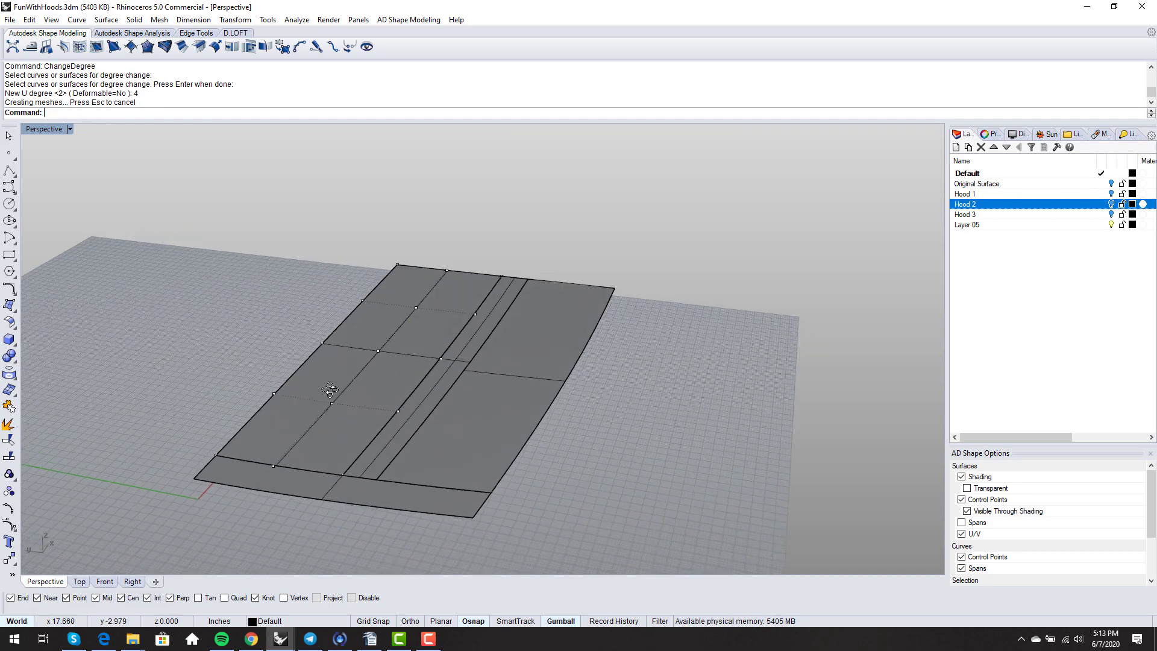
# - Set the narrow center strip to degree U 4, V 3 and show its control points
pyautogui.click(387, 449)
pyautogui.press('Return')
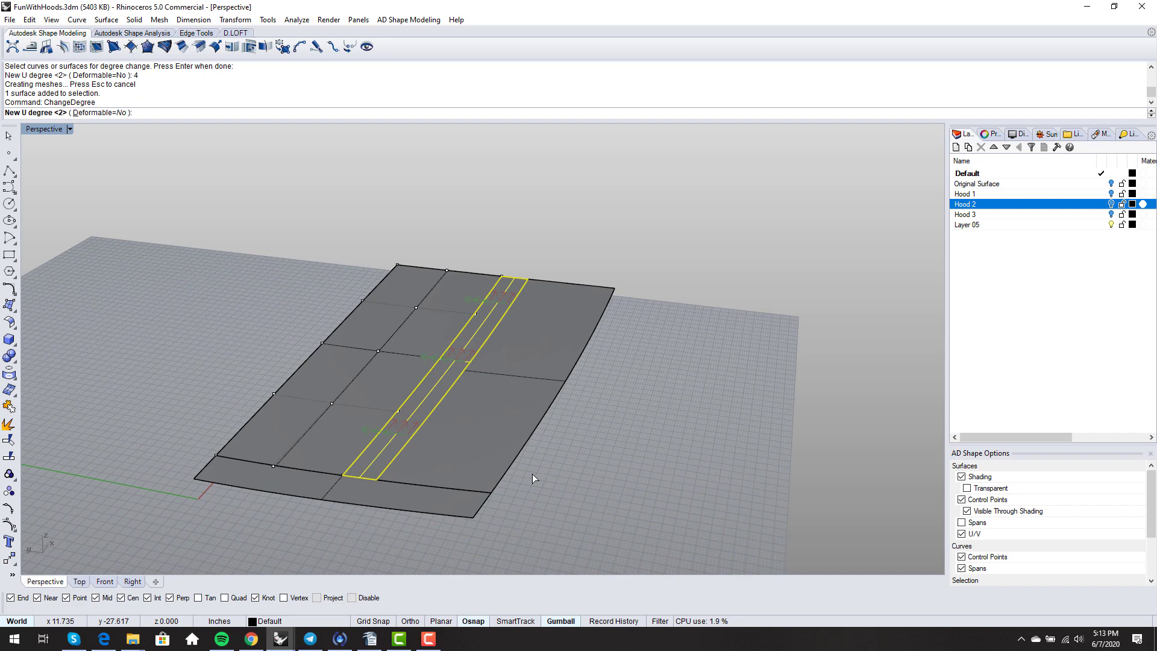
pyautogui.write('4')
pyautogui.press('Return')
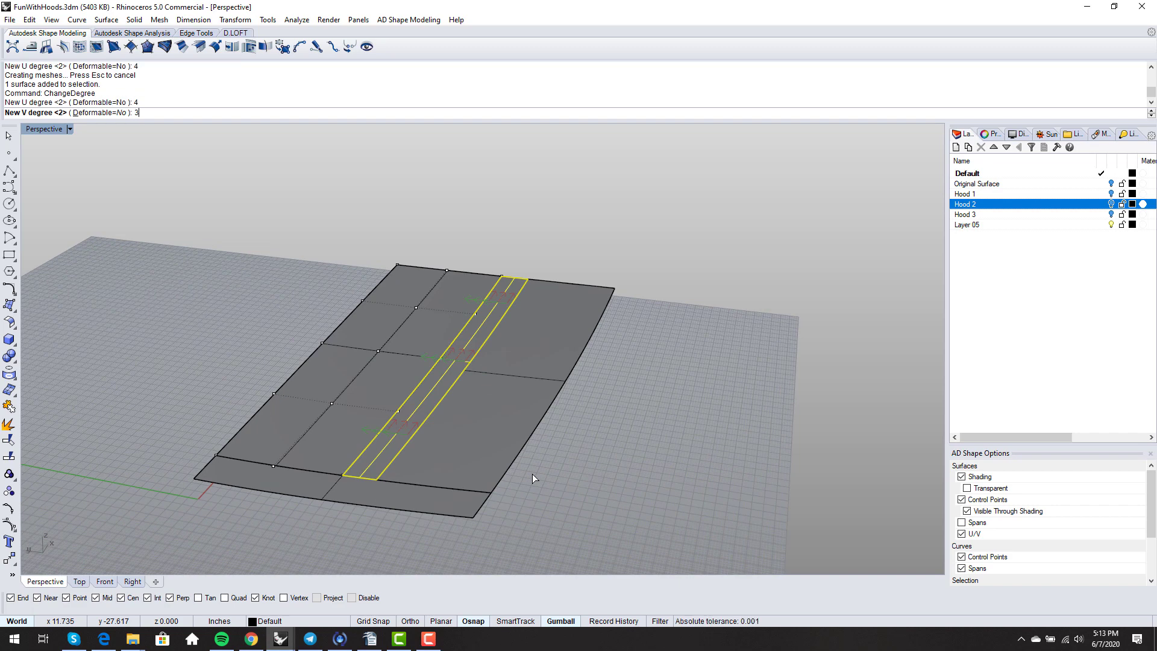
pyautogui.press('Return')
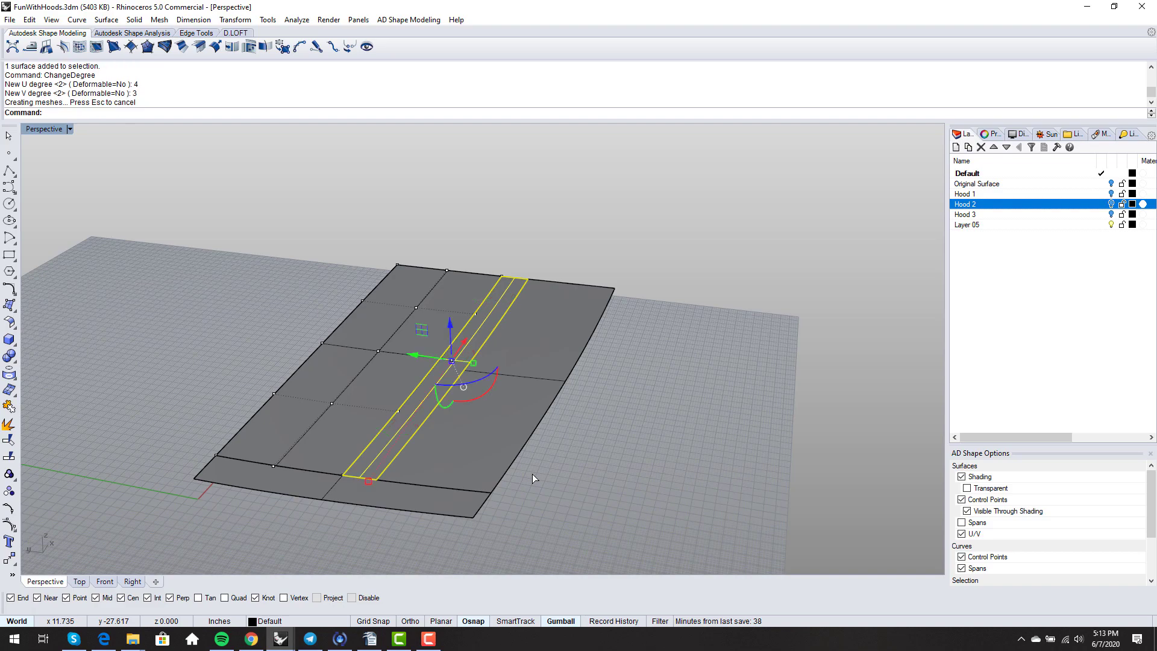
pyautogui.press('F10')
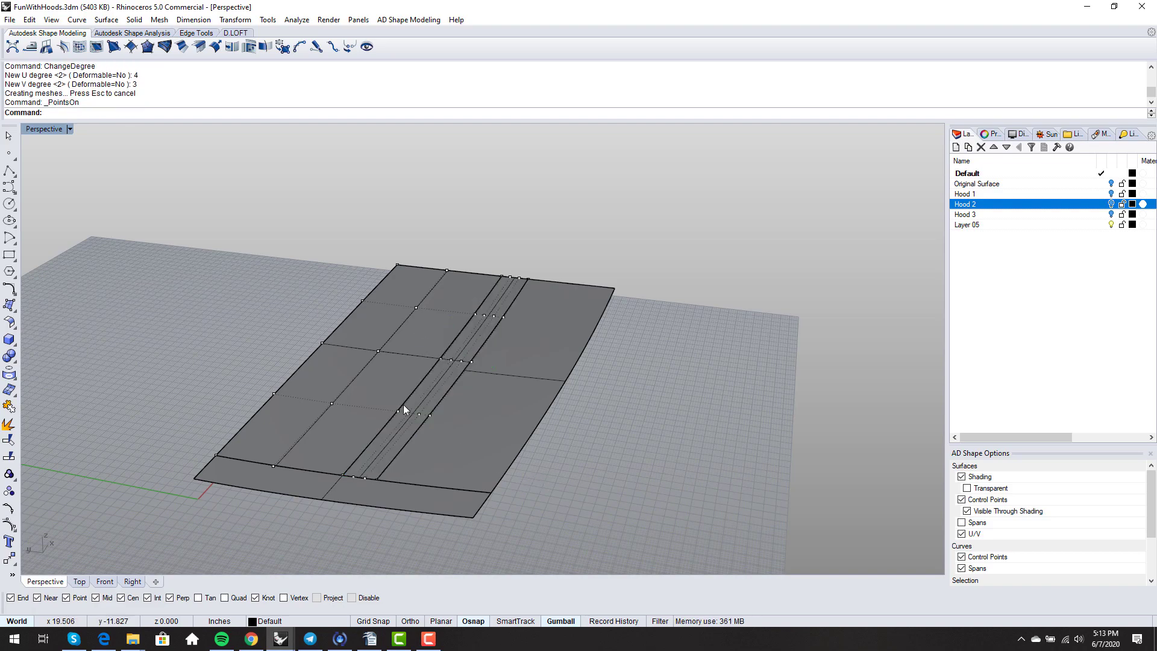
pyautogui.moveTo(404, 404); pyautogui.dragTo(555, 281, button='right')
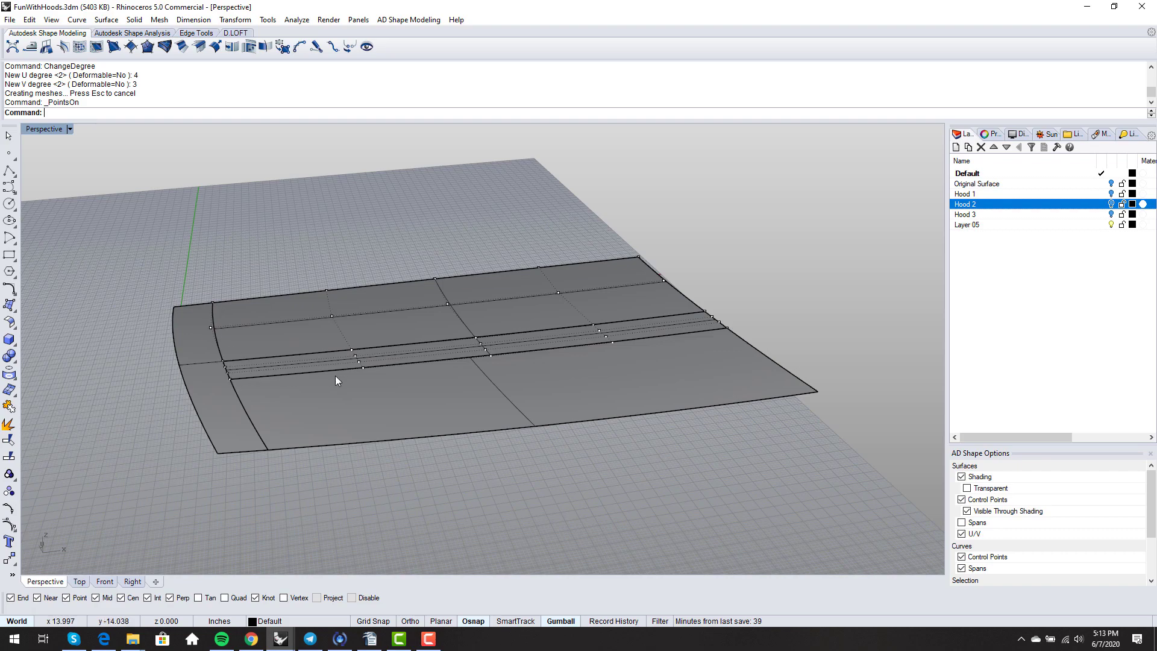
# - Show the upper hood surface's control points and raise the six at its far end
pyautogui.press('F11')
pyautogui.click(523, 304)
pyautogui.press('F10')
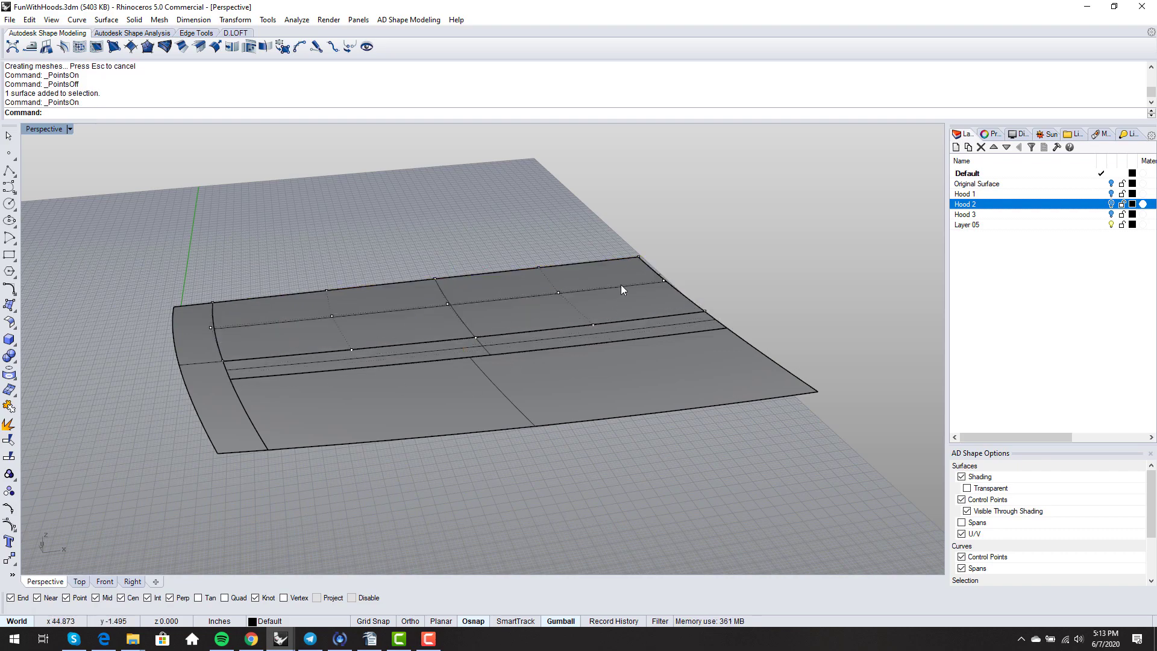
pyautogui.moveTo(621, 284); pyautogui.dragTo(567, 269, button='right')
pyautogui.moveTo(543, 250); pyautogui.dragTo(766, 363)
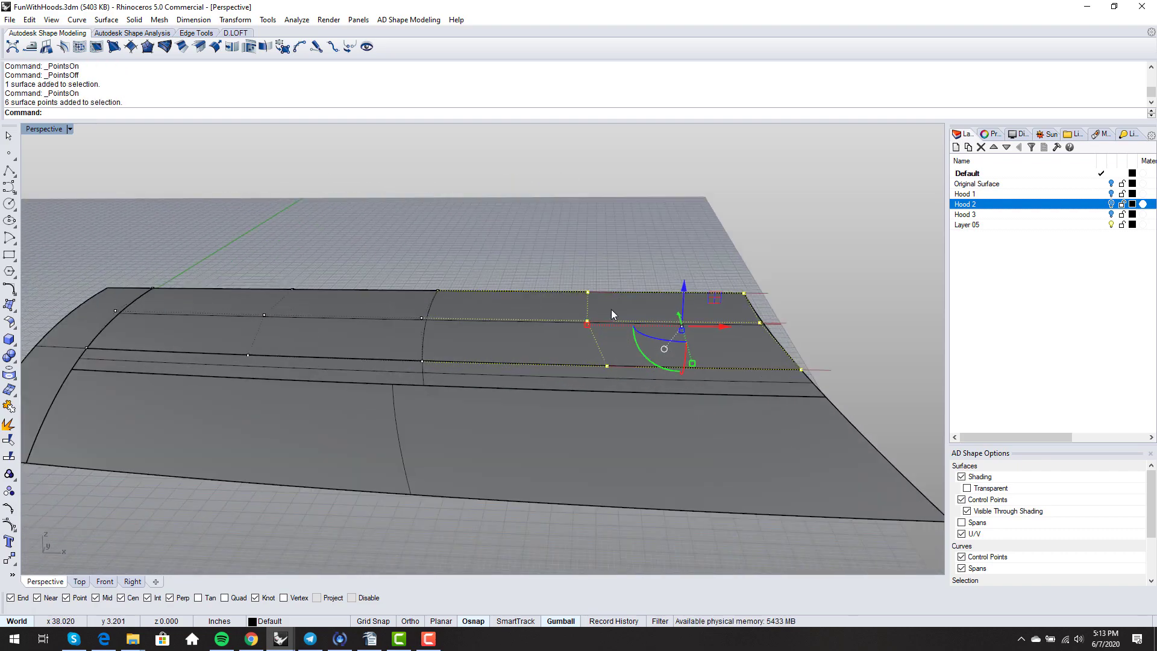
pyautogui.moveTo(612, 311); pyautogui.dragTo(620, 277, button='right')
pyautogui.moveTo(562, 299); pyautogui.dragTo(572, 272)
pyautogui.click(510, 251)
# - Raise two more groups of three control points along the upper surface's far edge
pyautogui.moveTo(511, 252); pyautogui.dragTo(597, 260, button='right')
pyautogui.moveTo(539, 259); pyautogui.dragTo(657, 341)
pyautogui.moveTo(602, 279); pyautogui.dragTo(603, 283)
pyautogui.click(519, 253)
pyautogui.moveTo(515, 257); pyautogui.dragTo(421, 284, button='right')
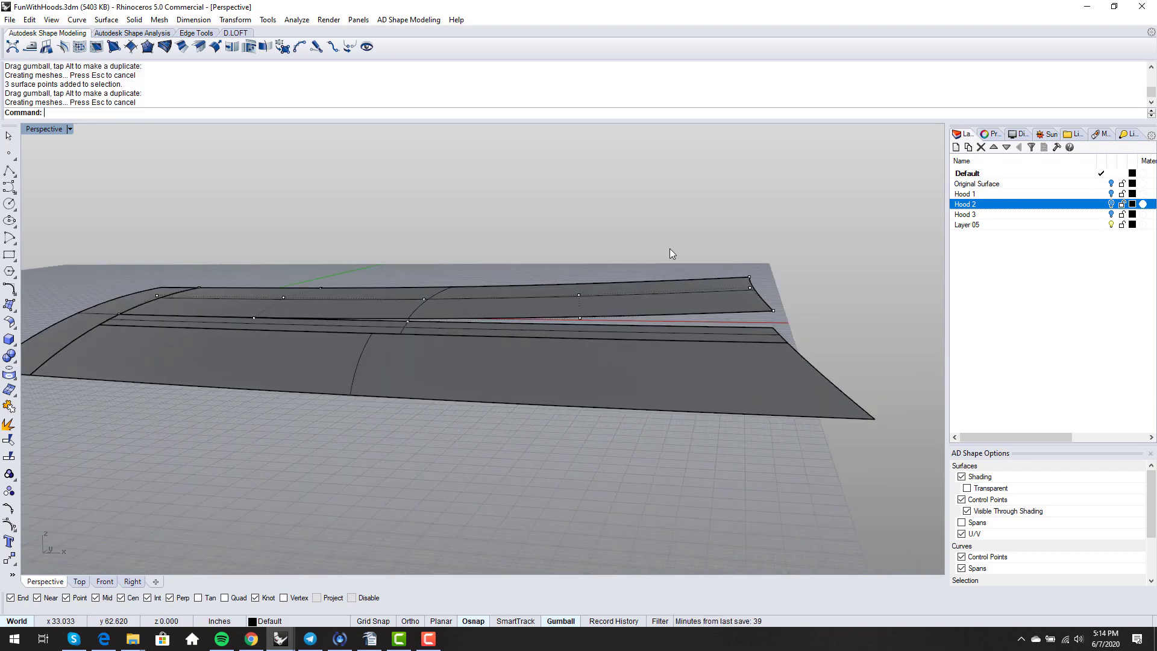
pyautogui.moveTo(799, 309); pyautogui.dragTo(798, 309)
pyautogui.moveTo(761, 252); pyautogui.dragTo(762, 247)
pyautogui.click(694, 232)
pyautogui.moveTo(694, 232); pyautogui.dragTo(490, 250, button='right')
# - Show the centre strip's control points from a low near-horizon view
pyautogui.scroll(-4, 635, 402)
pyautogui.moveTo(478, 289); pyautogui.dragTo(415, 385, button='right')
pyautogui.scroll(2, 415, 385)
pyautogui.click(414, 373)
pyautogui.scroll(-3, 413, 372)
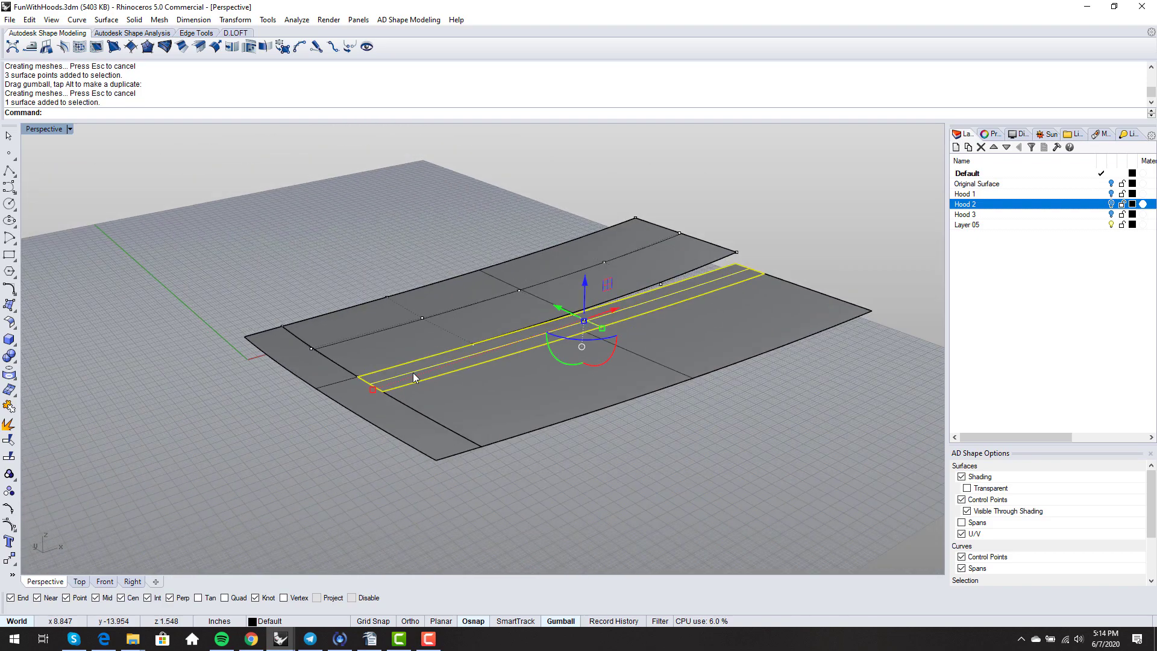
pyautogui.press('F10')
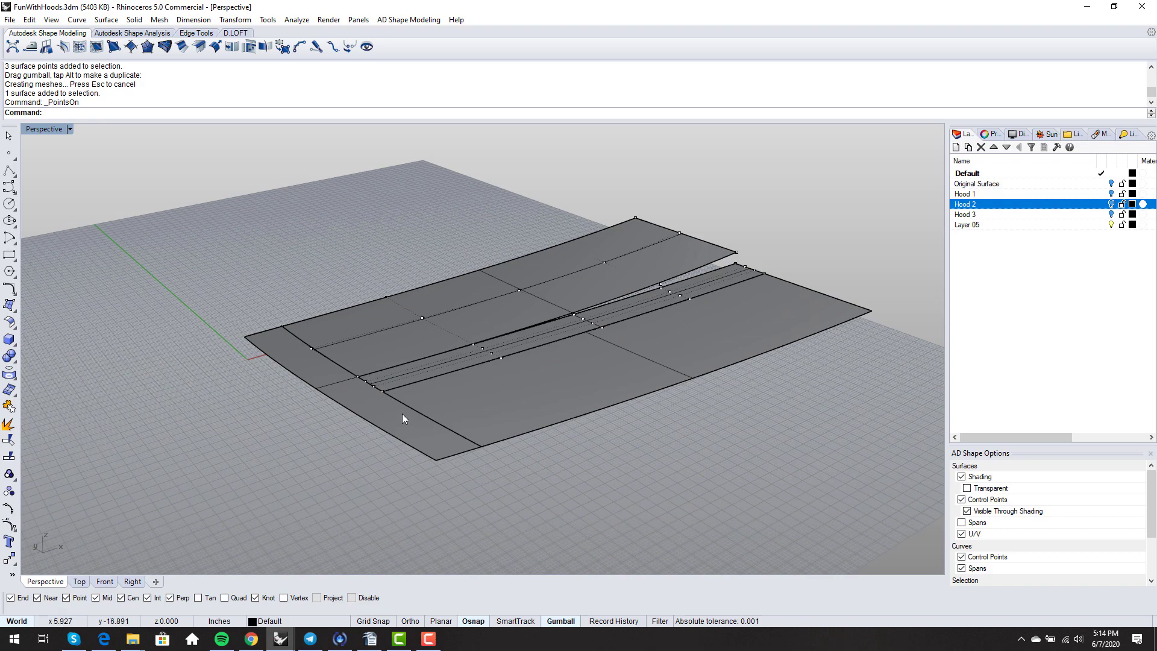
pyautogui.moveTo(439, 421); pyautogui.dragTo(467, 422, button='right')
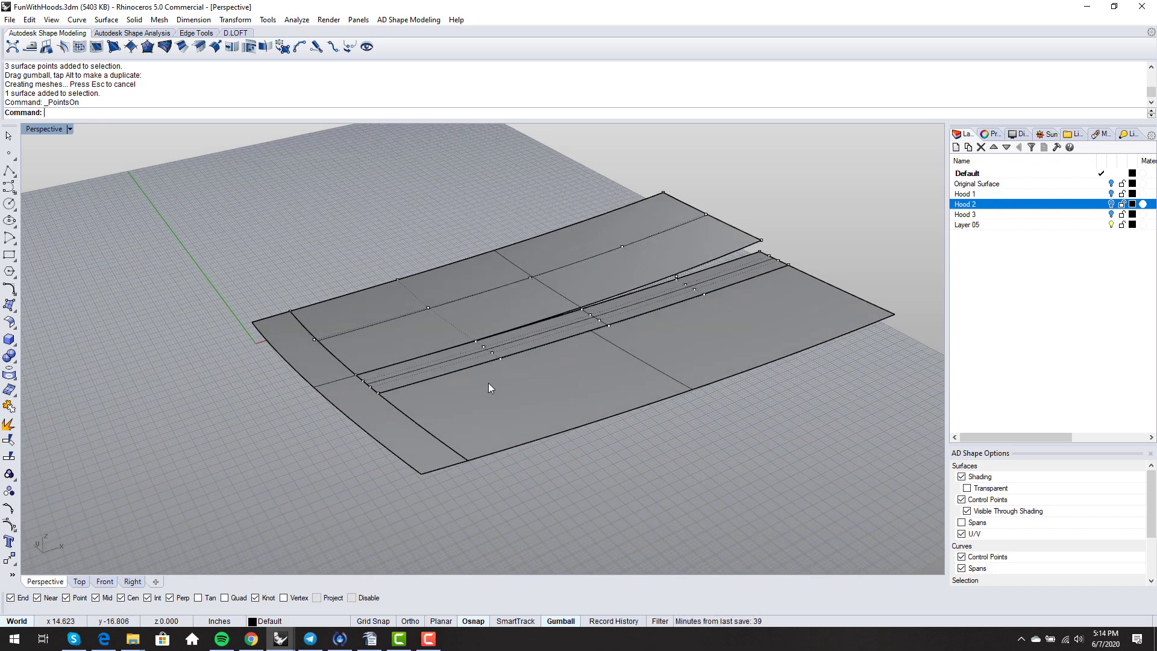
pyautogui.scroll(8, 597, 318)
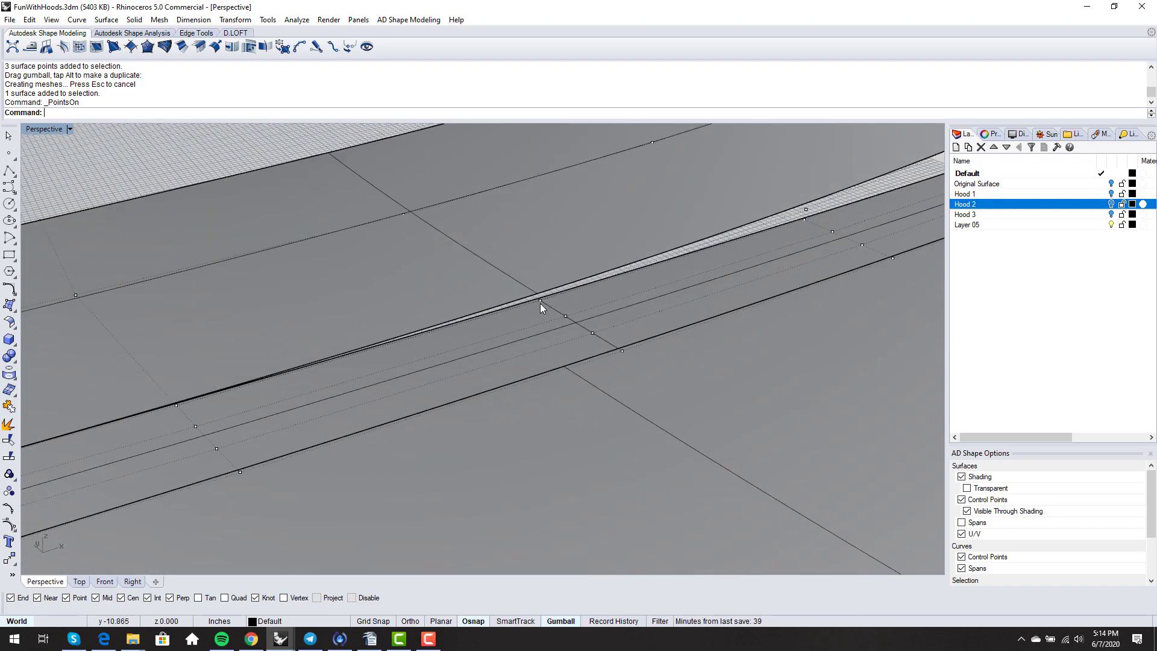
pyautogui.scroll(-6, 522, 302)
# - Inspect a control point at the strip's far end, then start MatchSrf
pyautogui.moveTo(522, 302); pyautogui.dragTo(688, 289, button='right')
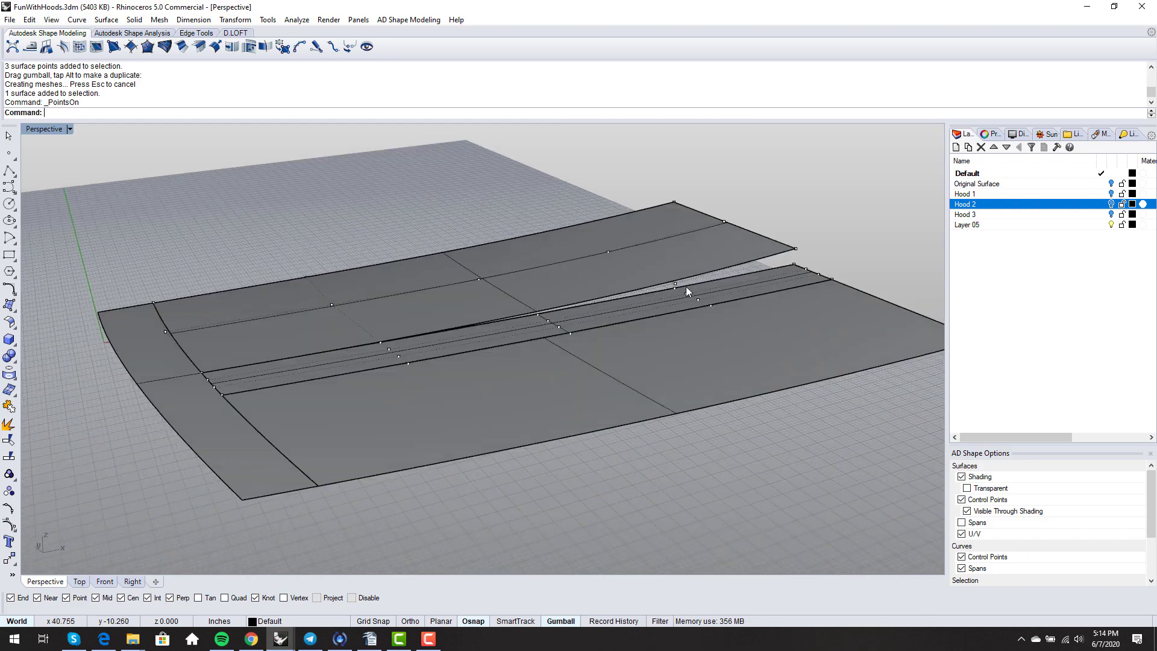
pyautogui.scroll(3, 720, 321)
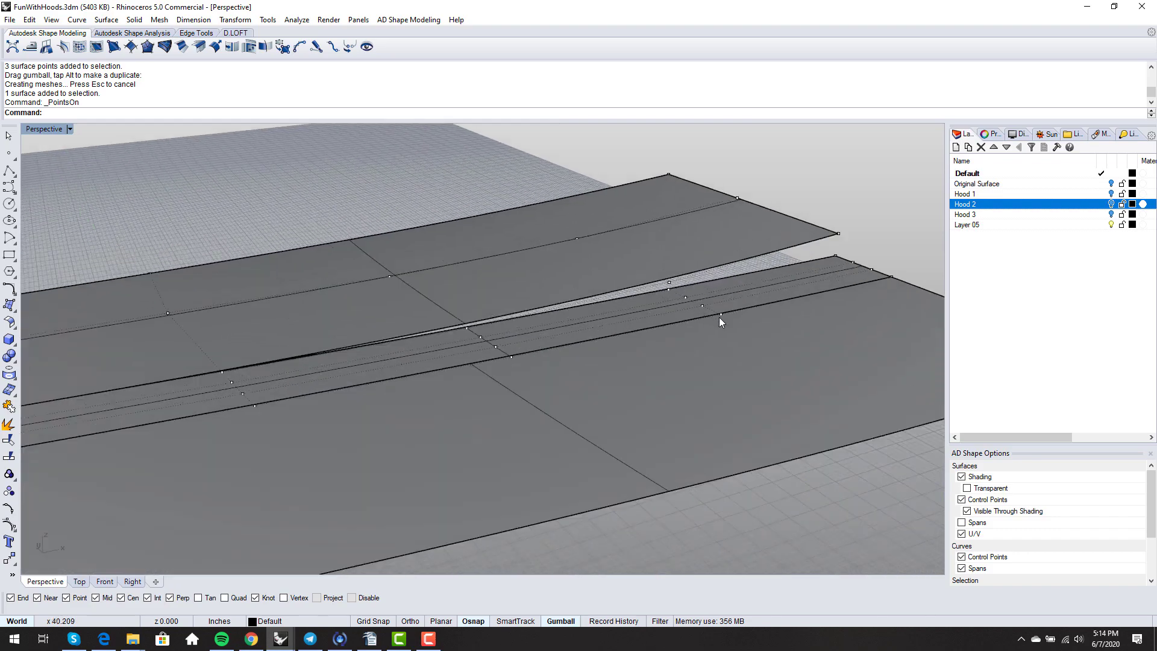
pyautogui.click(670, 288)
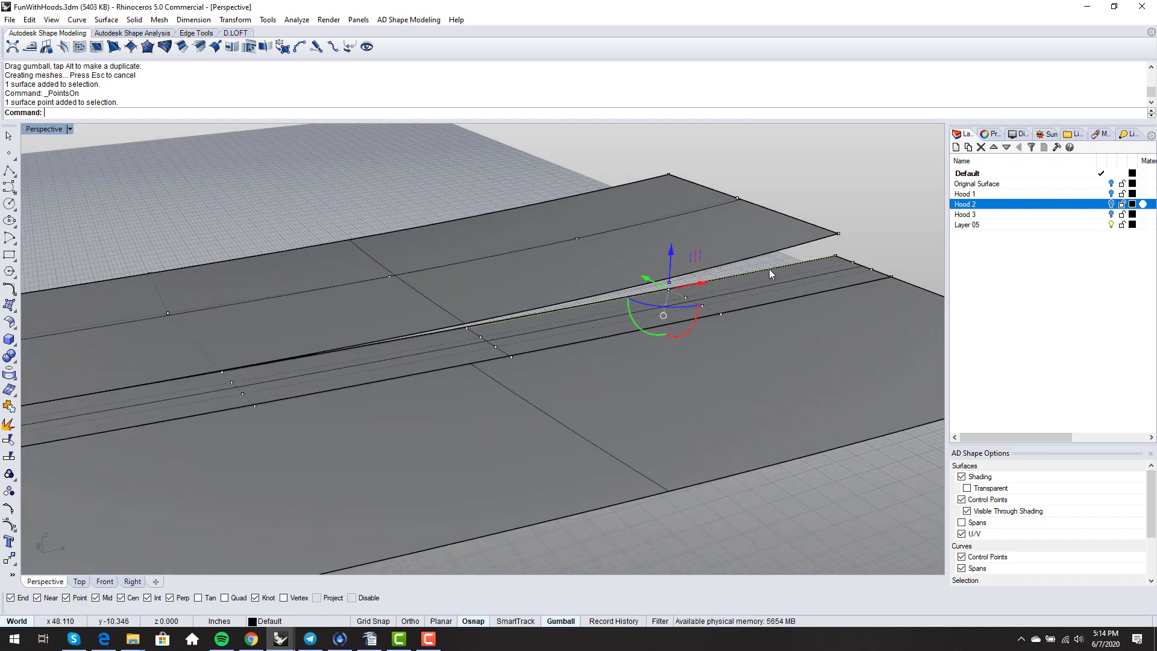
pyautogui.scroll(-2, 780, 237)
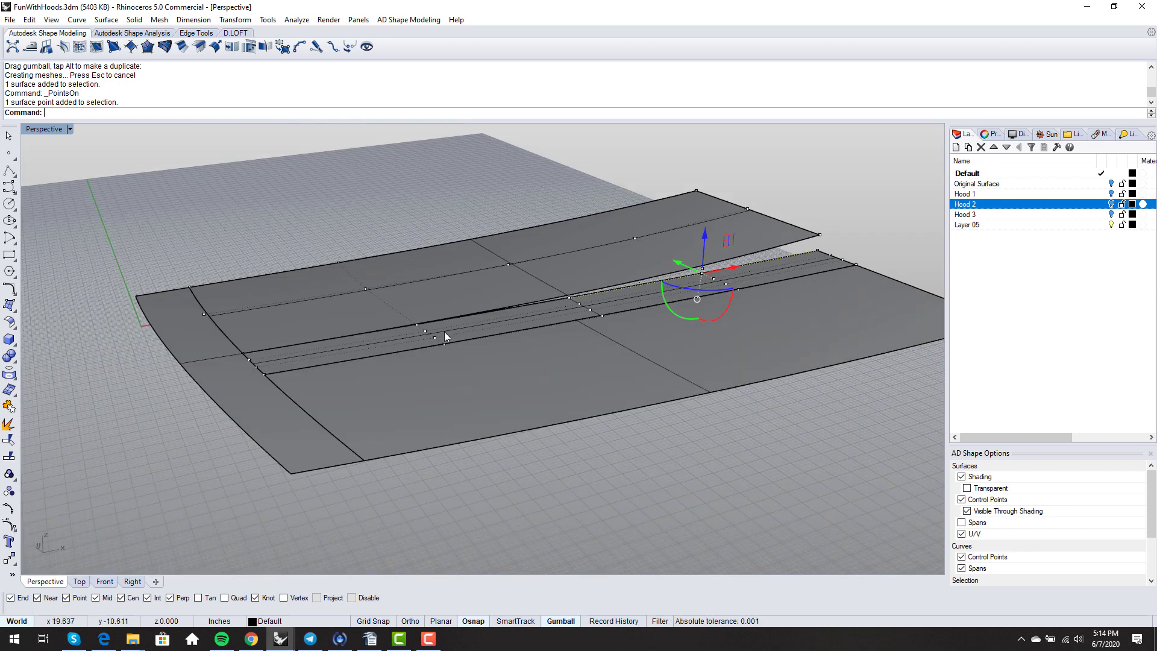
pyautogui.moveTo(282, 365); pyautogui.dragTo(304, 408, button='right')
pyautogui.press('Escape')
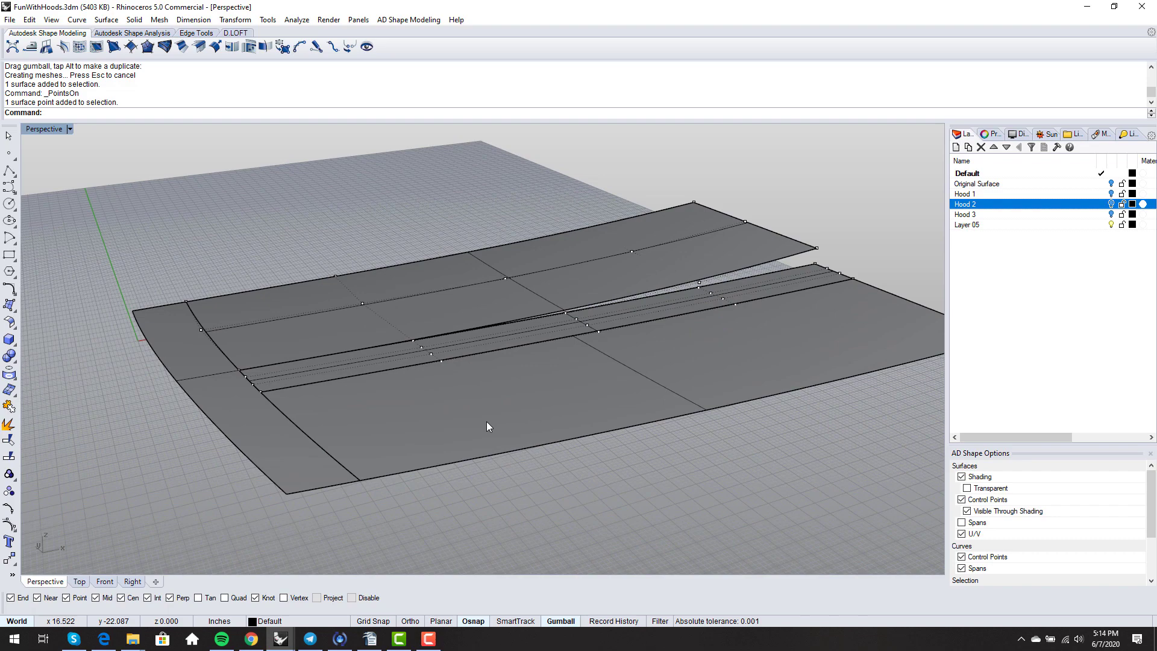
pyautogui.write('MatchSrf')
pyautogui.press('Return')
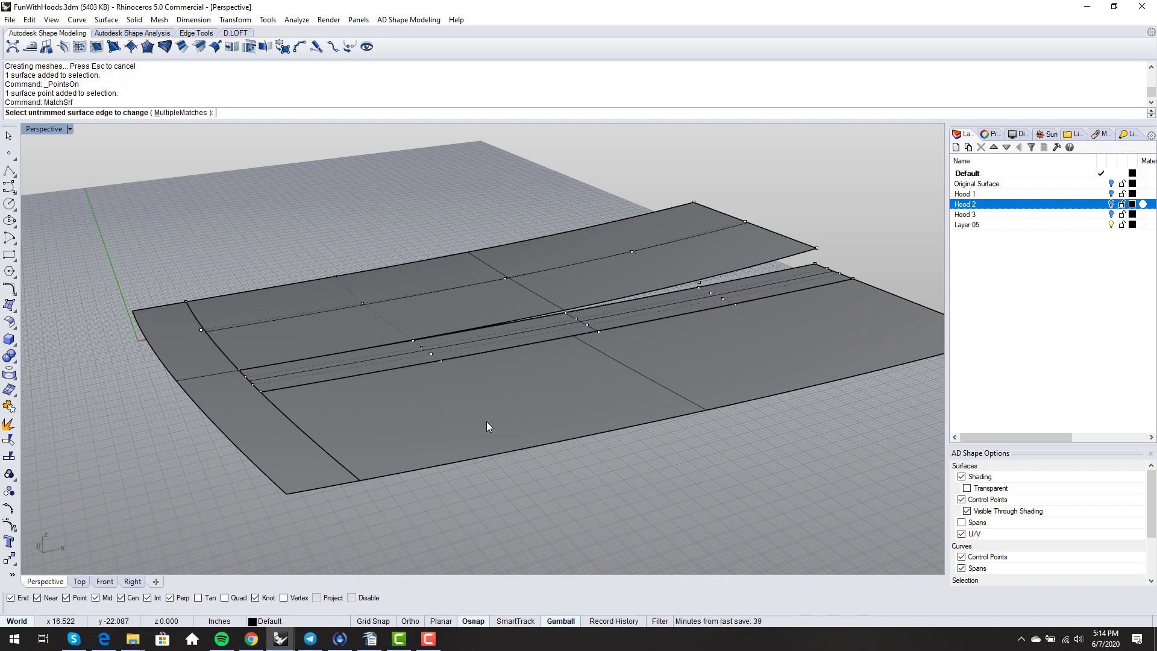
# - Match the centre strip's edge to the lifted upper surface edge with Position continuity, viewed Rendered
pyautogui.click(772, 273)
pyautogui.click(769, 261)
pyautogui.press('Return')
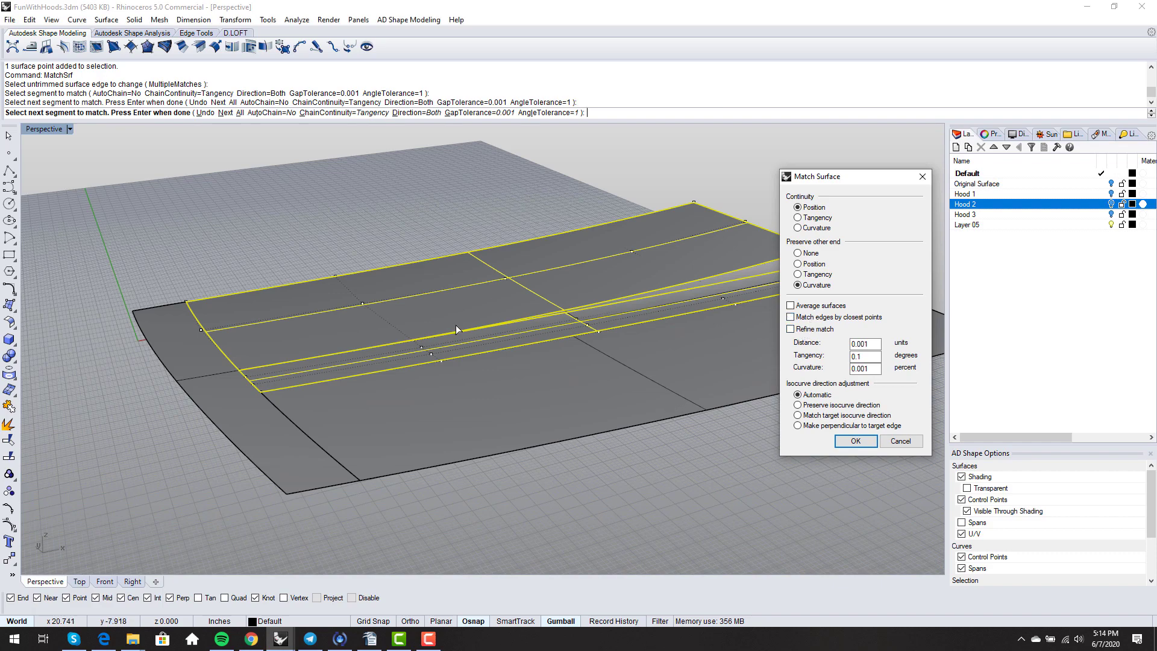
pyautogui.moveTo(455, 324); pyautogui.dragTo(543, 375, button='right')
pyautogui.press('Return')
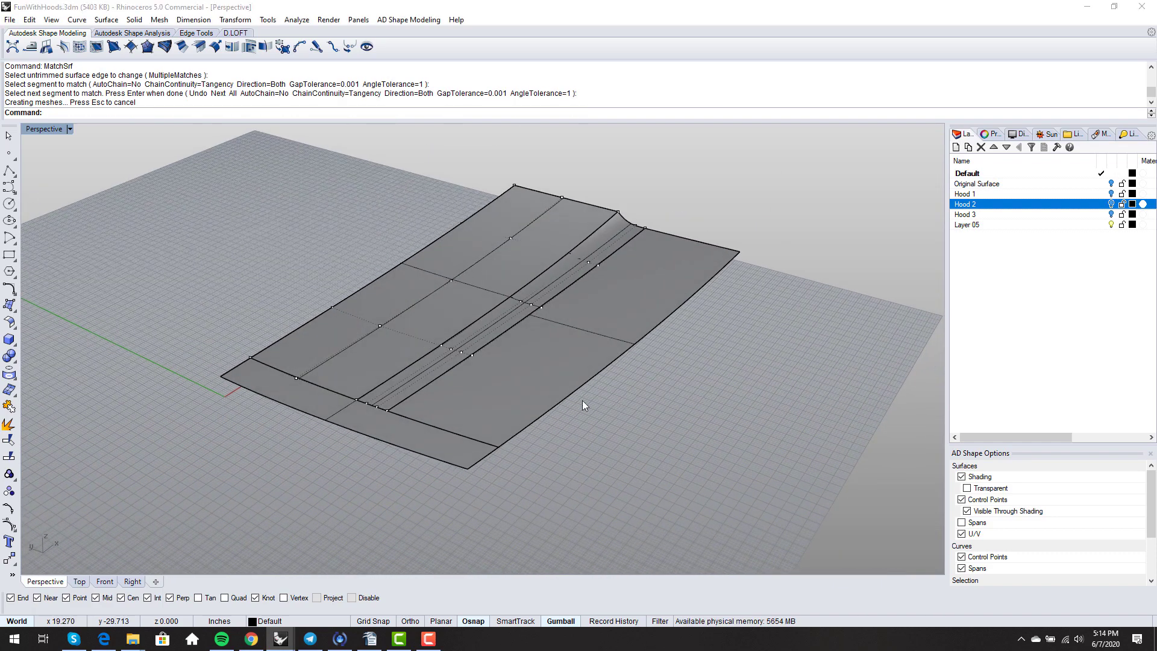
pyautogui.middleClick(582, 401)
pyautogui.click(578, 410)
pyautogui.moveTo(634, 410); pyautogui.dragTo(723, 337, button='right')
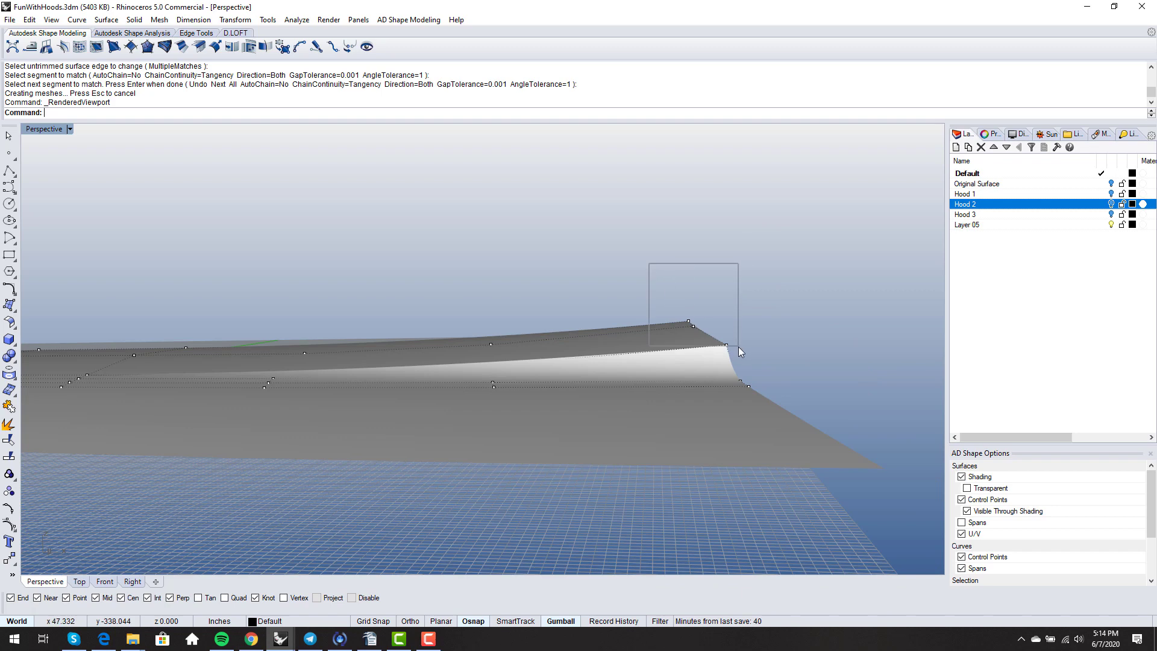
# - Move two groups of four control points at the strip's far end vertically with the gumball
pyautogui.moveTo(739, 346); pyautogui.dragTo(742, 355)
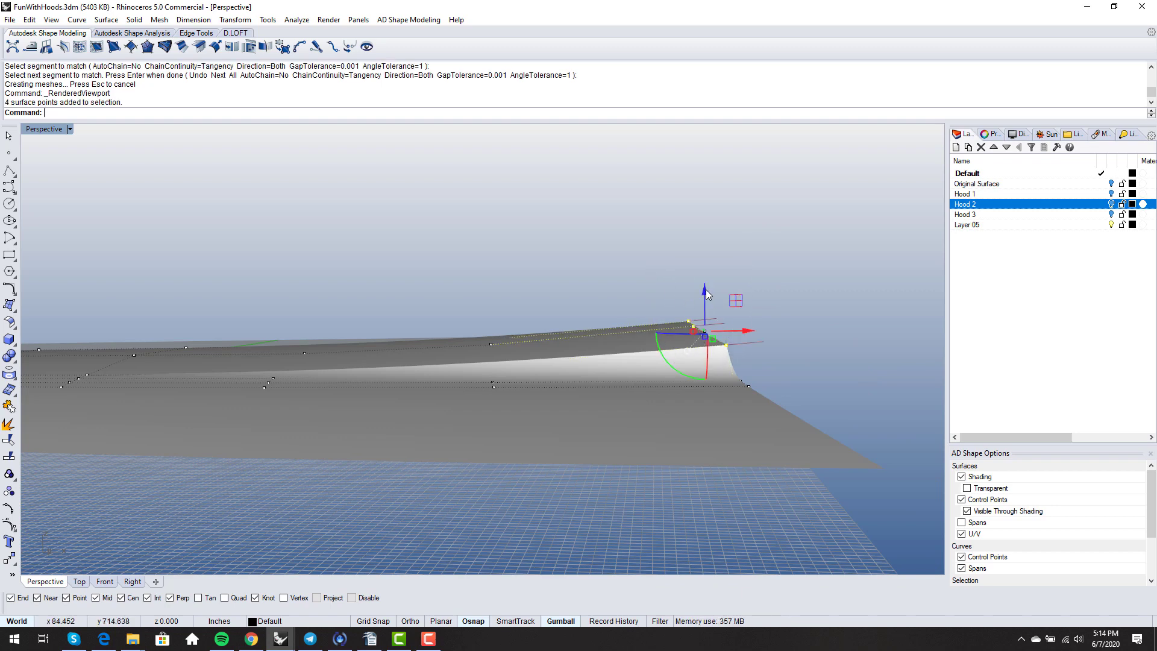
pyautogui.moveTo(707, 293)
pyautogui.mouseDown()
pyautogui.moveTo(698, 304)
pyautogui.moveTo(690, 294)
pyautogui.mouseUp()
pyautogui.moveTo(533, 340)
pyautogui.mouseDown(button='right')
pyautogui.moveTo(519, 380)
pyautogui.moveTo(555, 336)
pyautogui.mouseUp(button='right')
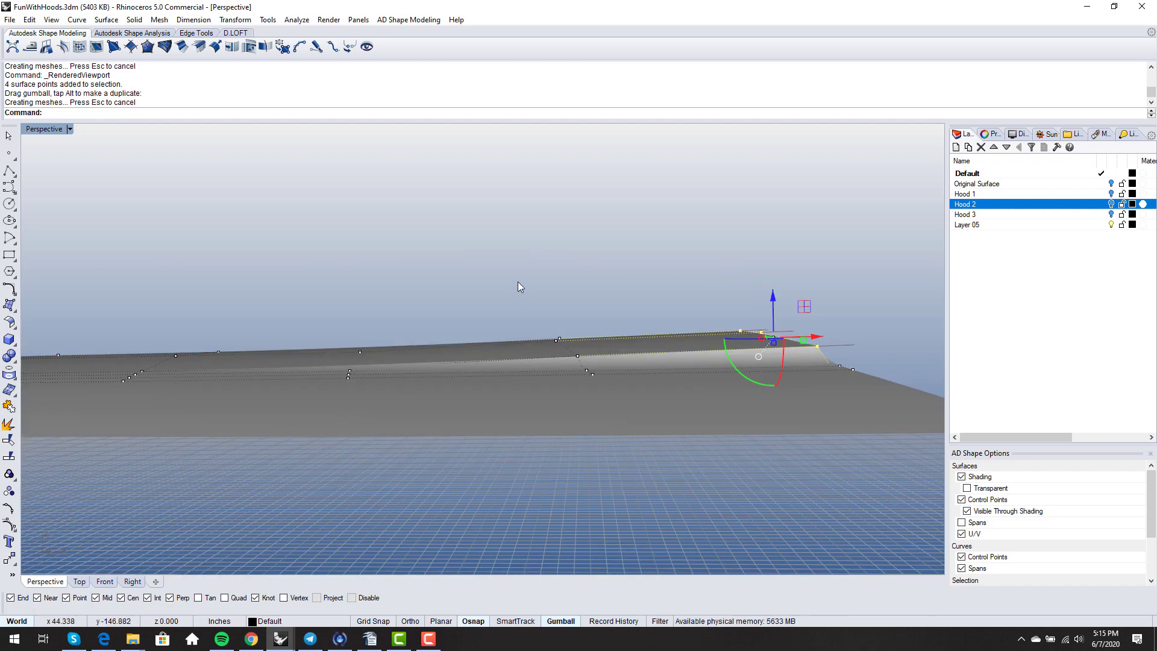
pyautogui.moveTo(518, 281); pyautogui.dragTo(589, 362)
pyautogui.moveTo(567, 317); pyautogui.dragTo(568, 302)
pyautogui.scroll(-4, 534, 283)
pyautogui.click(513, 288)
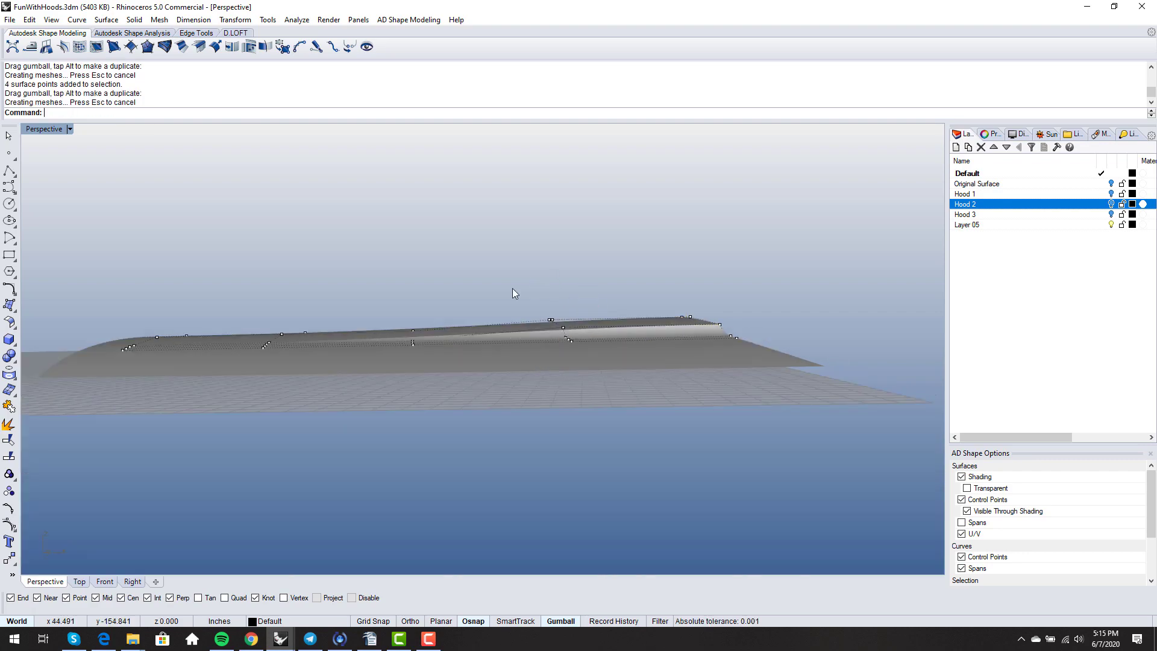
pyautogui.moveTo(515, 294); pyautogui.dragTo(634, 303, button='right')
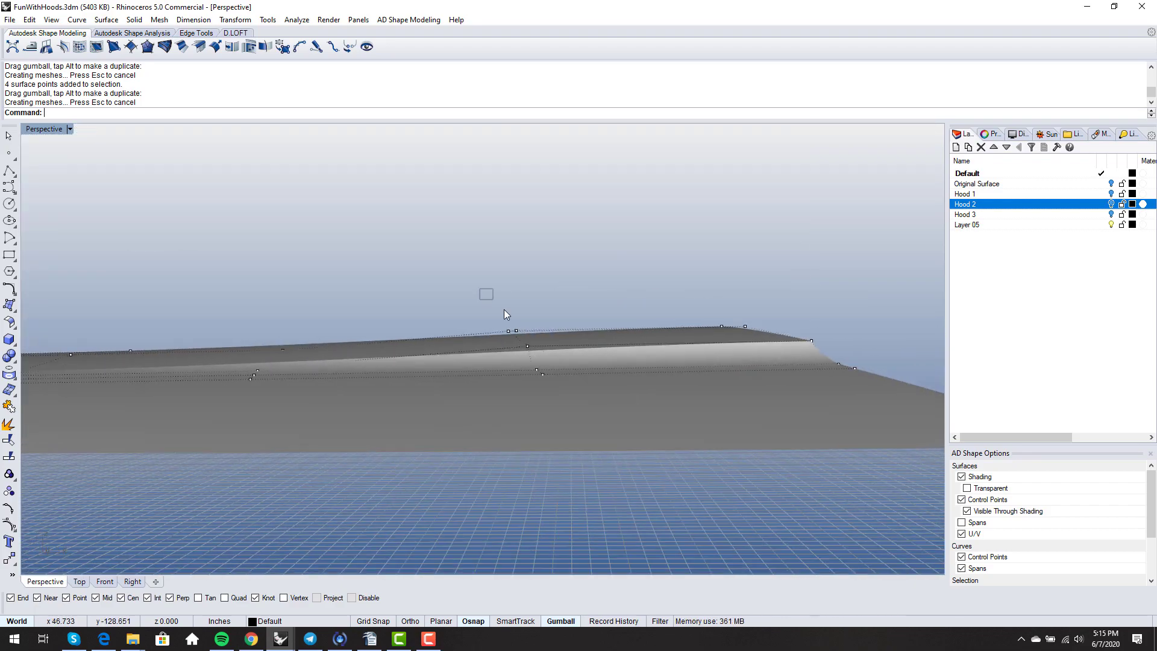
# - Lift another four strip control points into a smooth ridge and return to Shaded display
pyautogui.moveTo(504, 309)
pyautogui.mouseDown()
pyautogui.moveTo(561, 354)
pyautogui.moveTo(520, 294)
pyautogui.mouseUp()
pyautogui.moveTo(454, 273); pyautogui.dragTo(693, 385, button='right')
pyautogui.scroll(-3, 692, 385)
pyautogui.scroll(6, 614, 380)
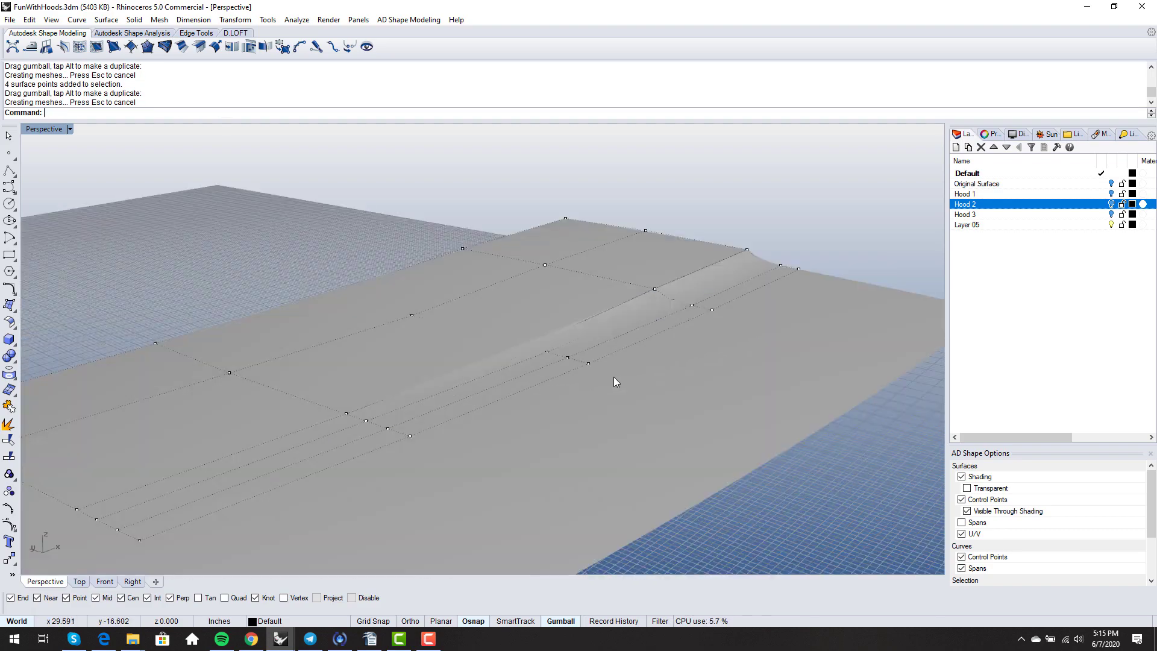
pyautogui.scroll(2, 614, 377)
pyautogui.scroll(-9, 584, 365)
pyautogui.moveTo(585, 363); pyautogui.dragTo(698, 361, button='right')
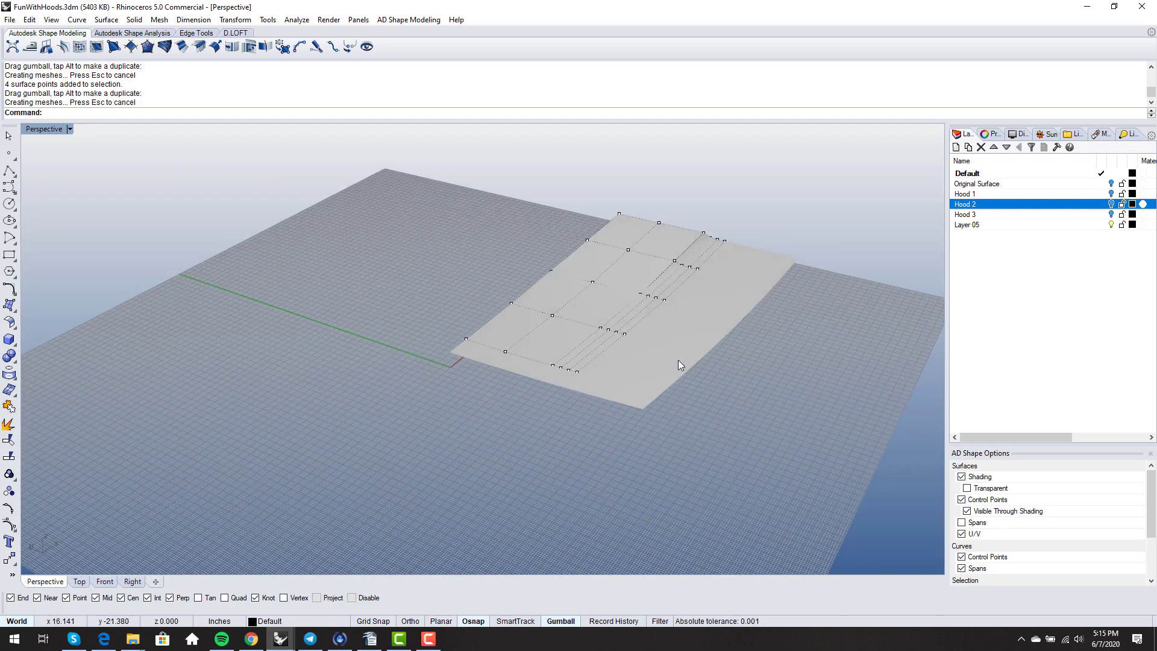
pyautogui.scroll(4, 610, 308)
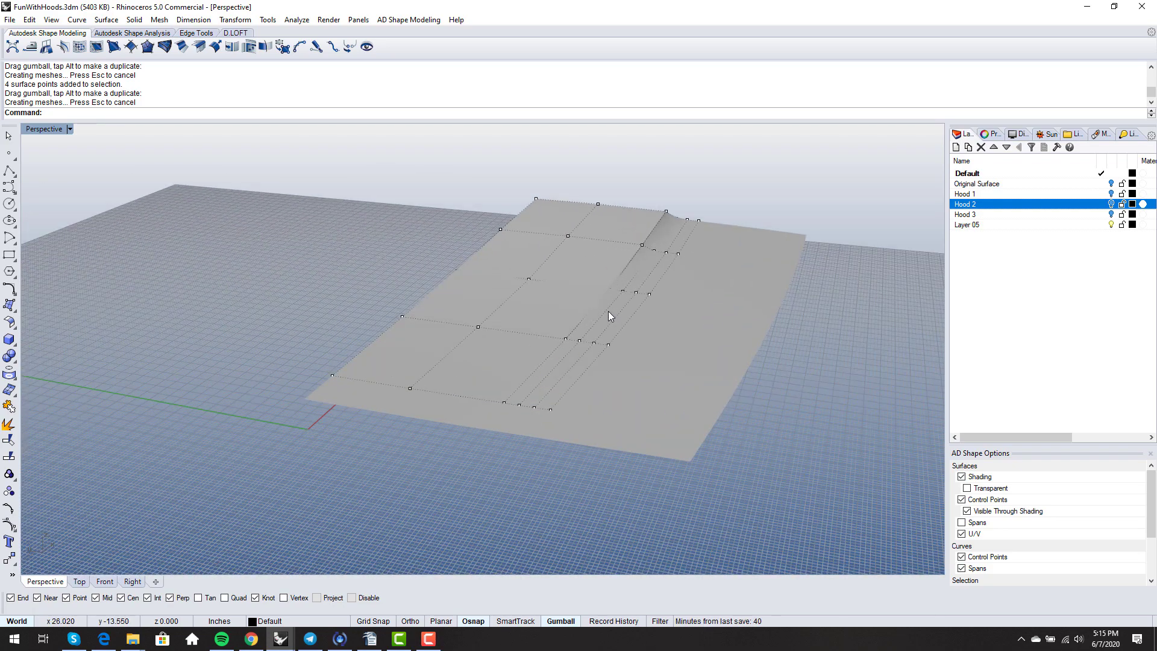
pyautogui.middleClick(633, 349)
pyautogui.click(669, 347)
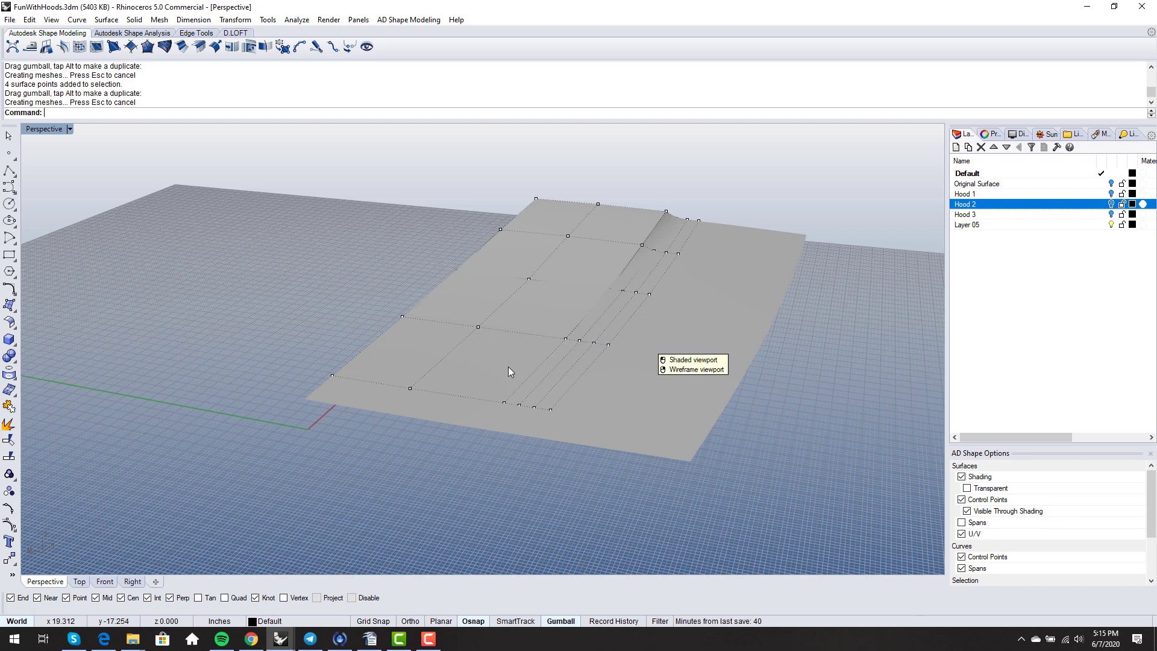
pyautogui.moveTo(508, 367)
pyautogui.mouseDown(button='right')
pyautogui.moveTo(534, 385)
pyautogui.moveTo(516, 405)
pyautogui.moveTo(544, 323)
pyautogui.moveTo(545, 376)
pyautogui.mouseUp(button='right')
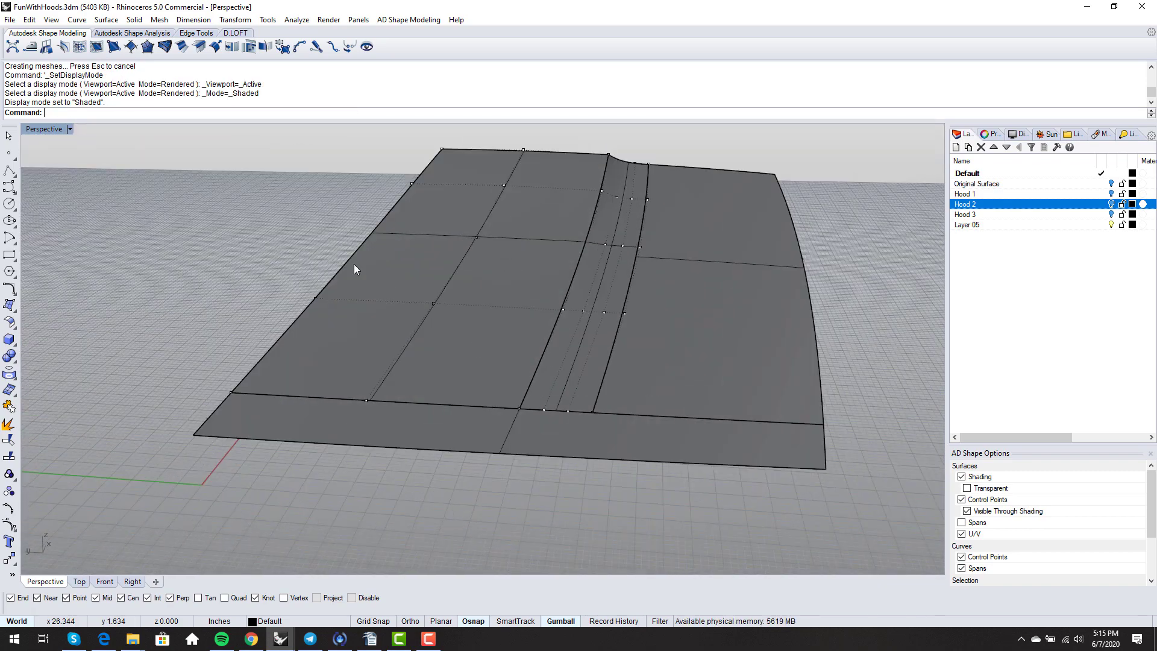
# - Hide control points and draw a tiny 0.085-radius sphere centred where the strip meets the lower hood edge
pyautogui.press('F11')
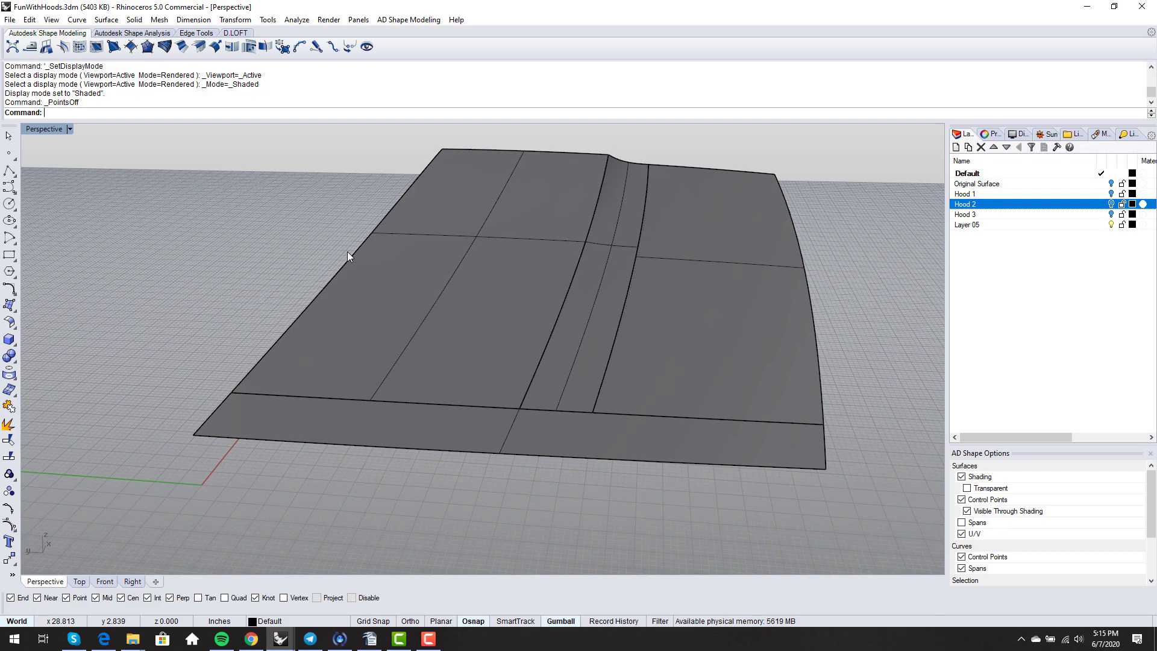
pyautogui.click(134, 20)
pyautogui.moveTo(253, 47)
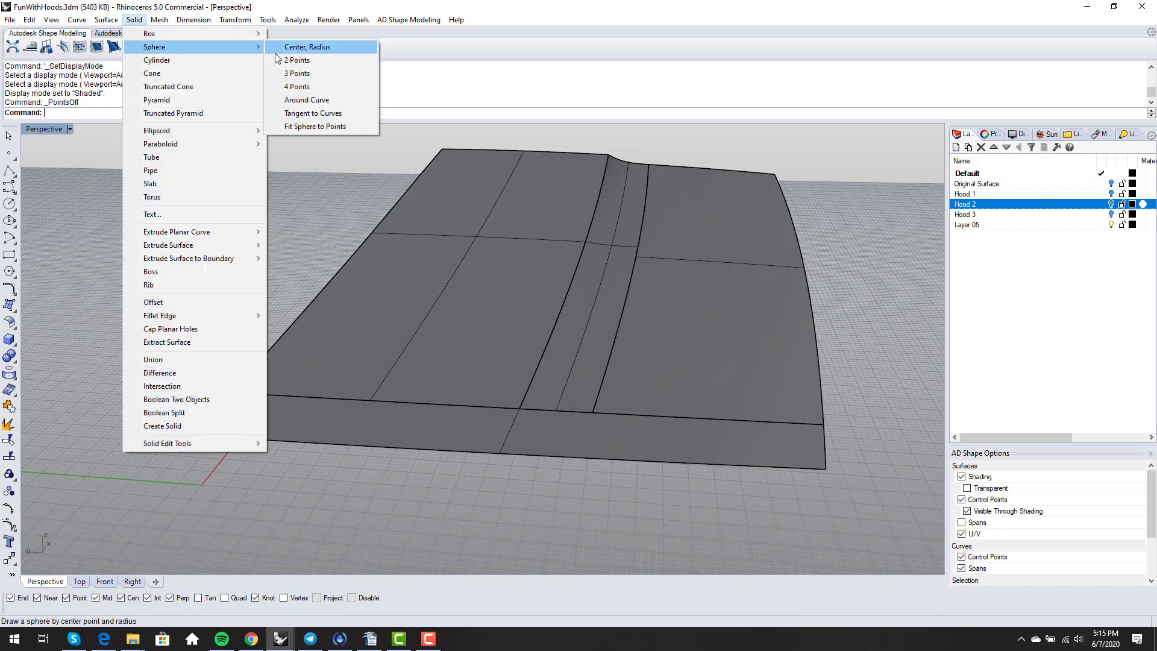
pyautogui.click(289, 48)
pyautogui.scroll(5, 519, 398)
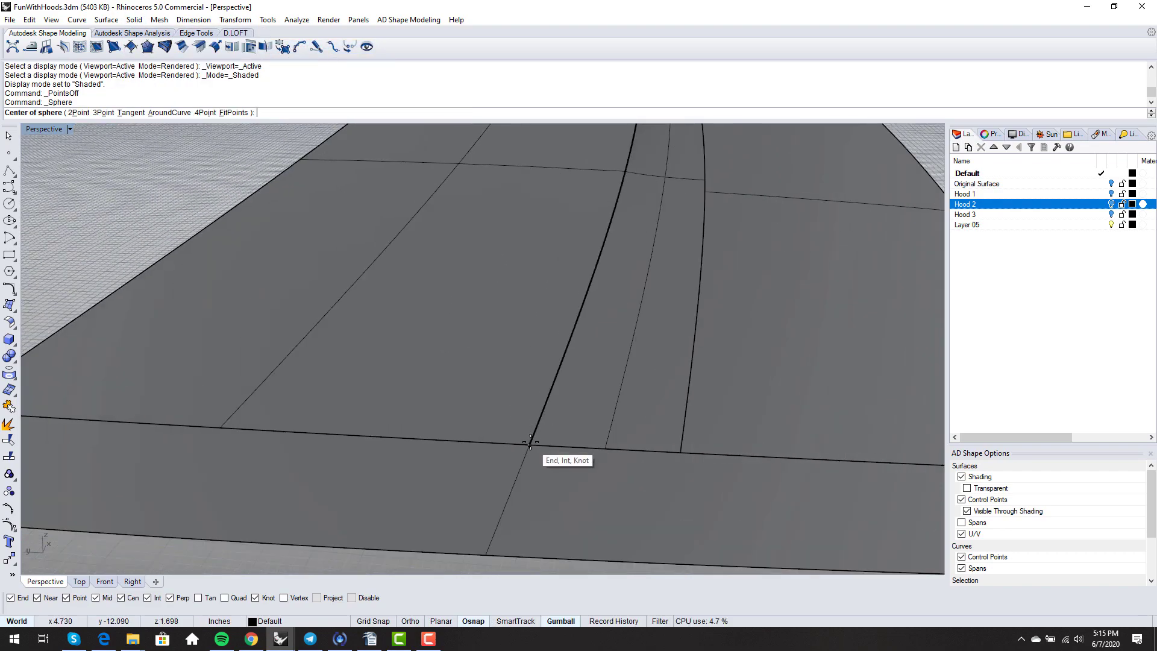
pyautogui.click(529, 444)
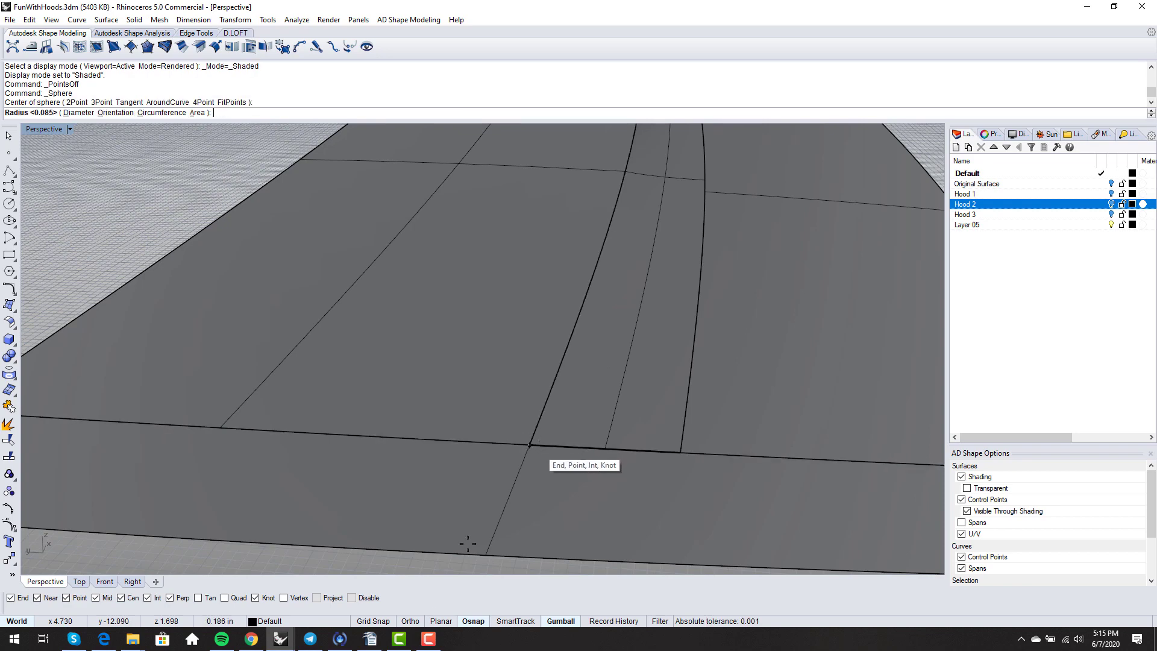
pyautogui.click(368, 598)
pyautogui.scroll(5, 516, 486)
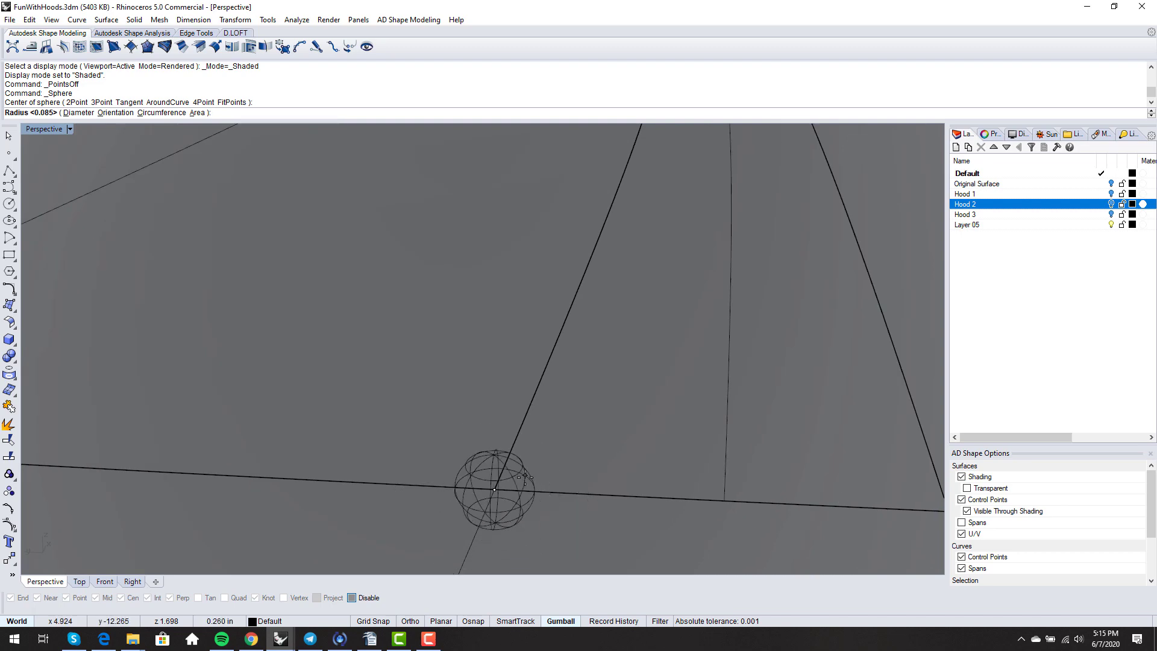
pyautogui.scroll(3, 501, 486)
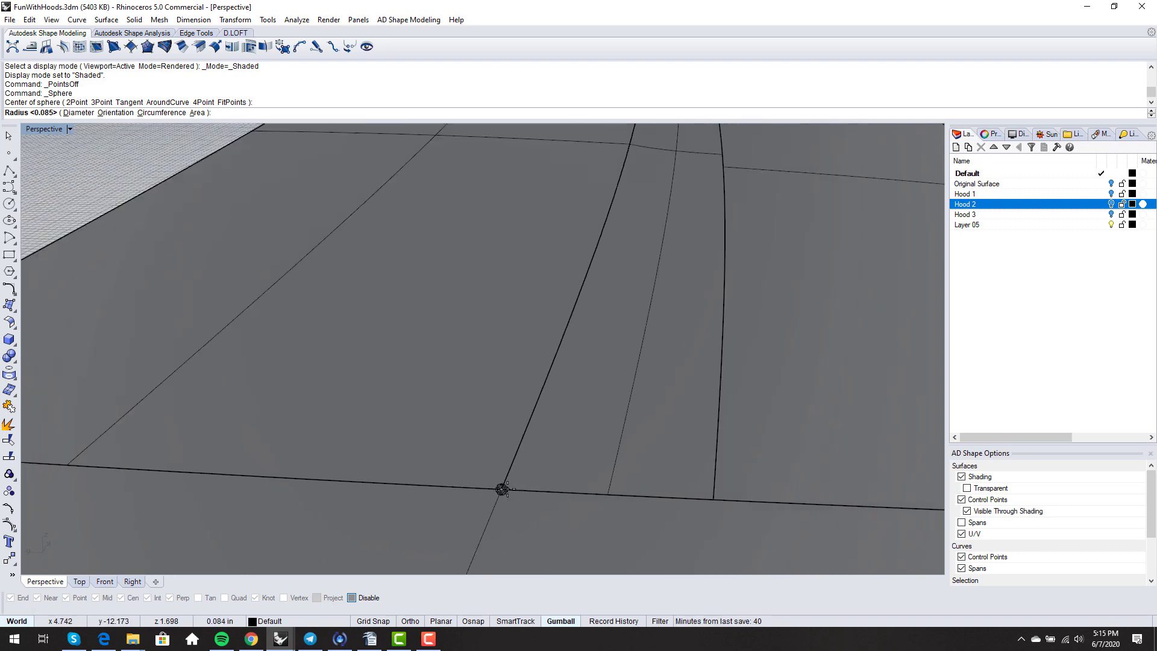
pyautogui.click(502, 489)
pyautogui.scroll(-5, 518, 479)
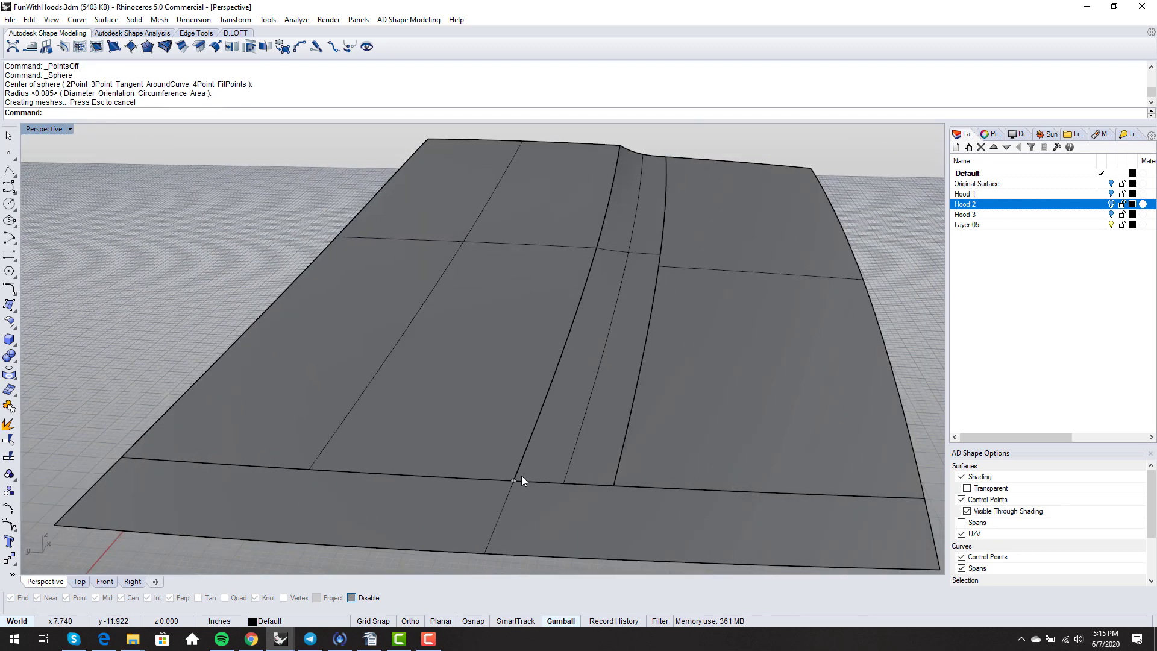
# - Intersect the tiny sphere with the hood surface to produce a small circular curve
pyautogui.write('Intersect')
pyautogui.press('Return')
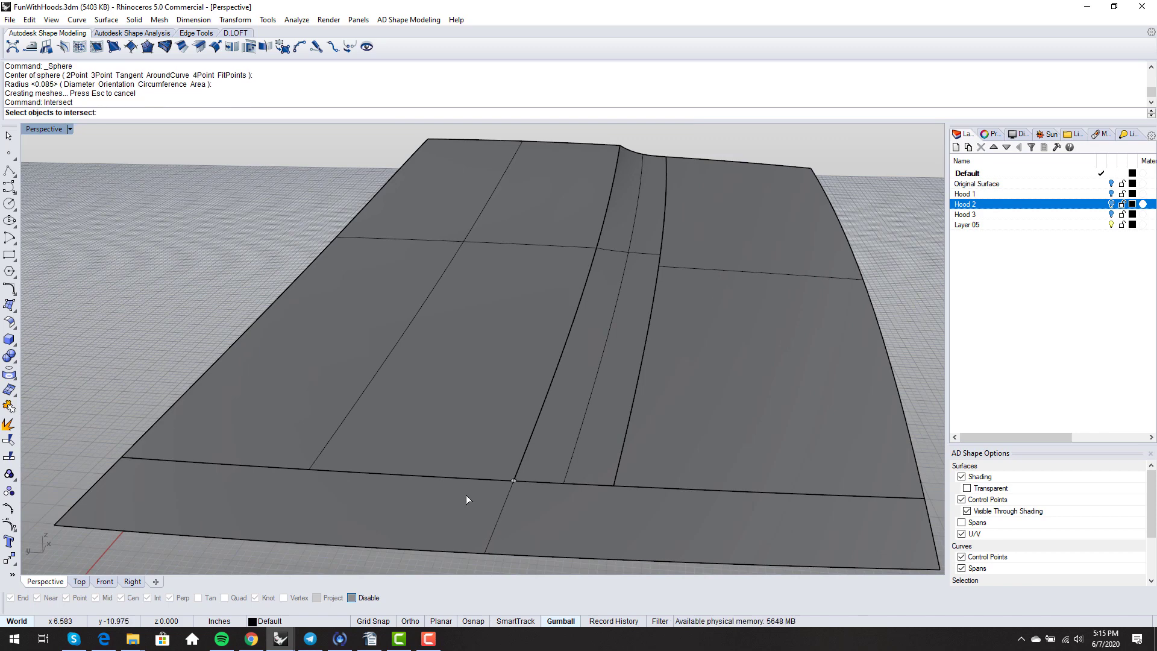
pyautogui.scroll(5, 493, 491)
pyautogui.click(551, 458)
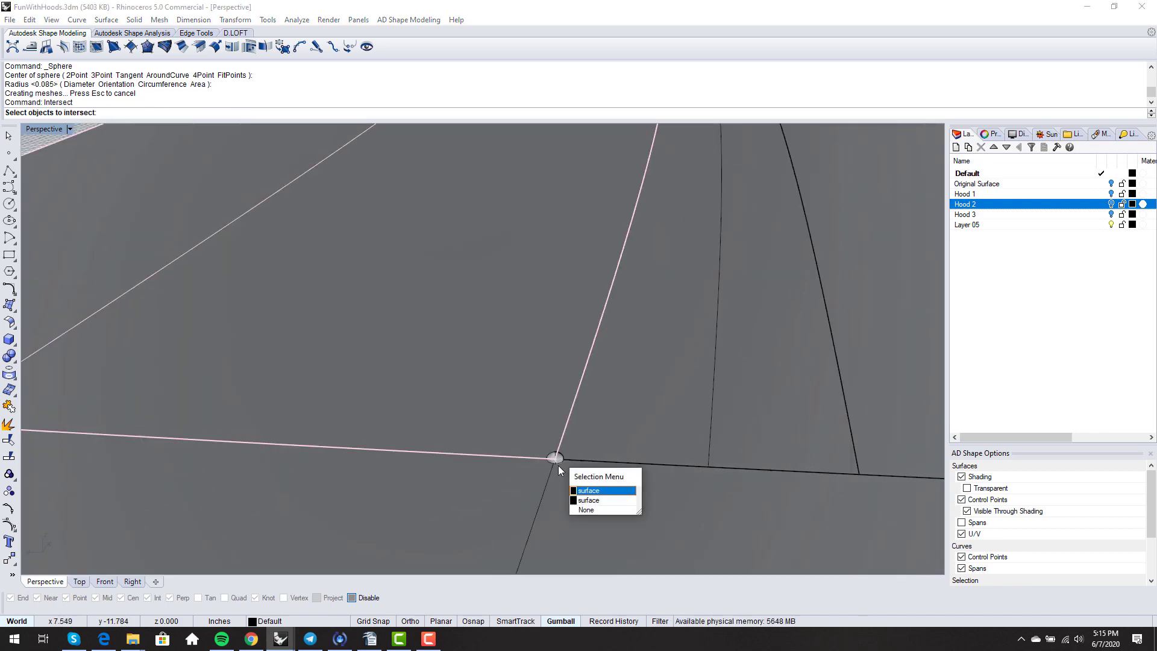
pyautogui.press('Escape')
pyautogui.scroll(6, 556, 462)
pyautogui.press('Escape')
pyautogui.click(552, 450)
pyautogui.press('Return')
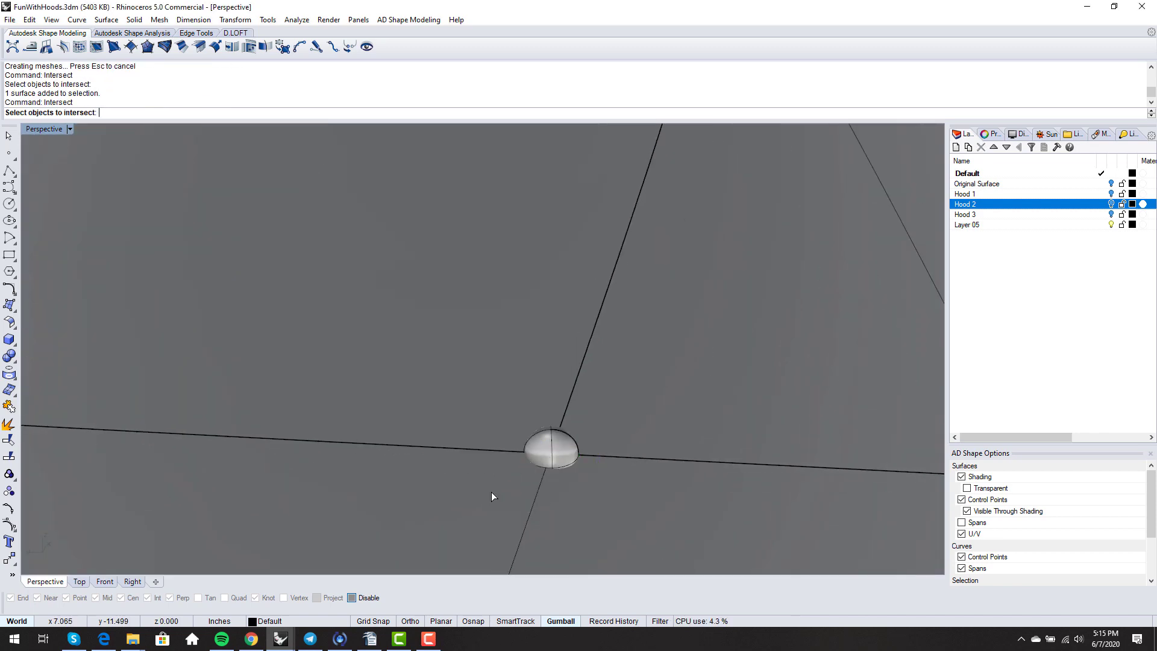
pyautogui.click(491, 492)
pyautogui.press('Return')
pyautogui.click(491, 492)
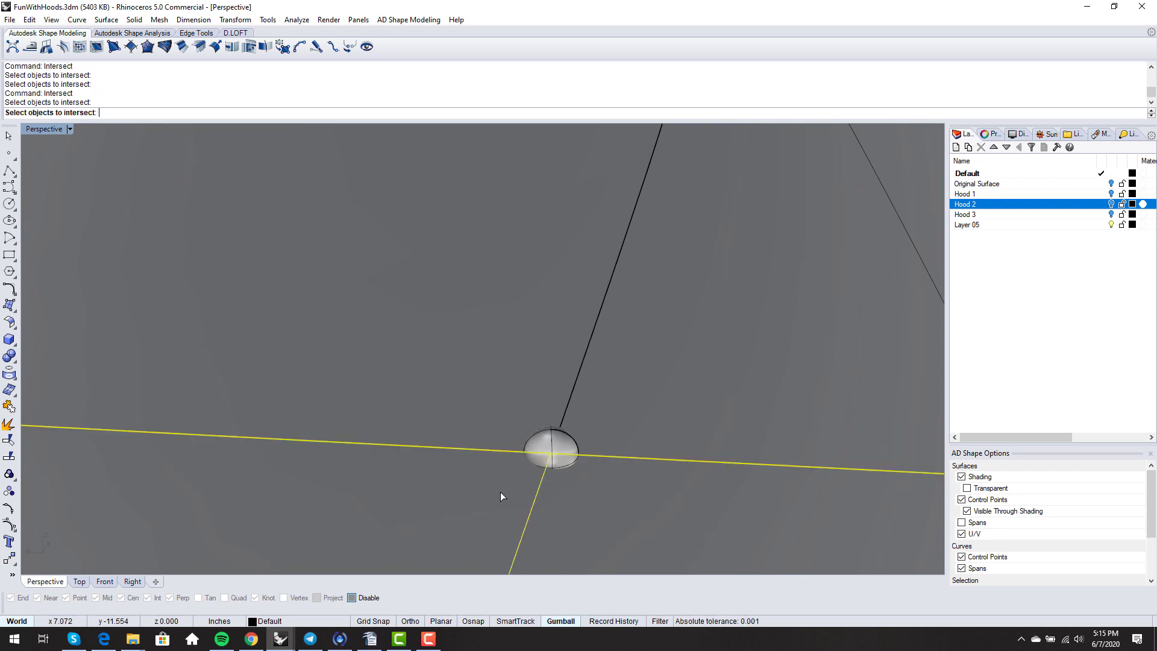
pyautogui.click(552, 449)
pyautogui.press('Return')
pyautogui.press('Escape')
# - Delete the helper sphere
pyautogui.click(555, 437)
pyautogui.press('Delete')
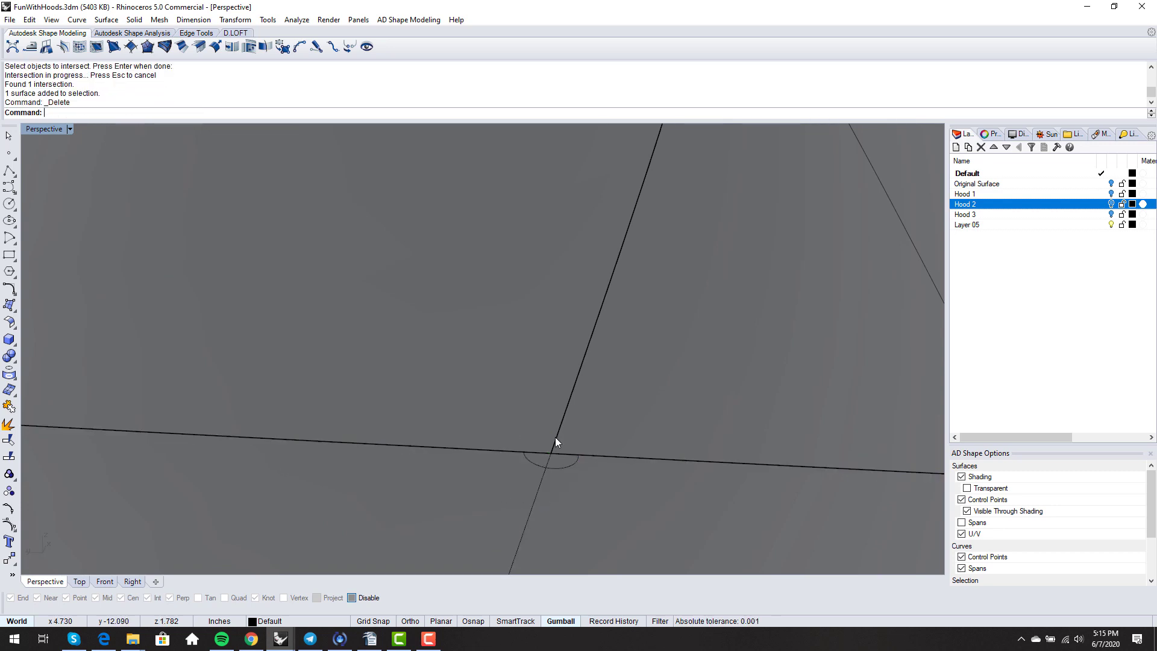
pyautogui.press('Return')
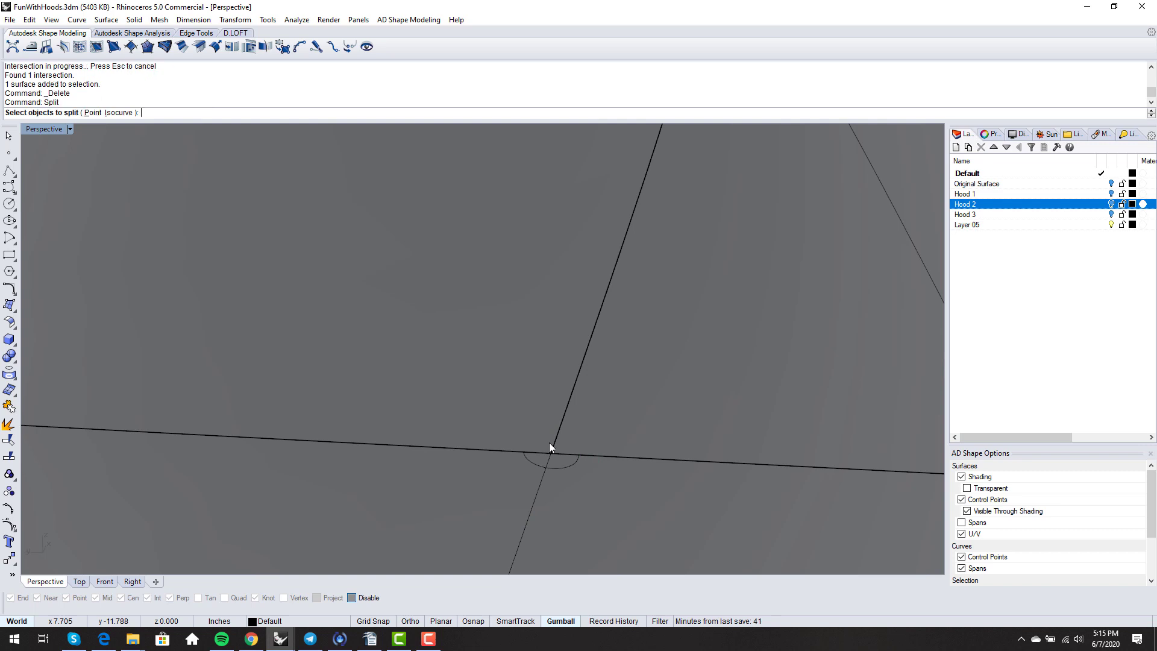
# - Split the first surface along an isocurve at the small circle and delete the cut-off thin strip
pyautogui.click(617, 442)
pyautogui.press('Return')
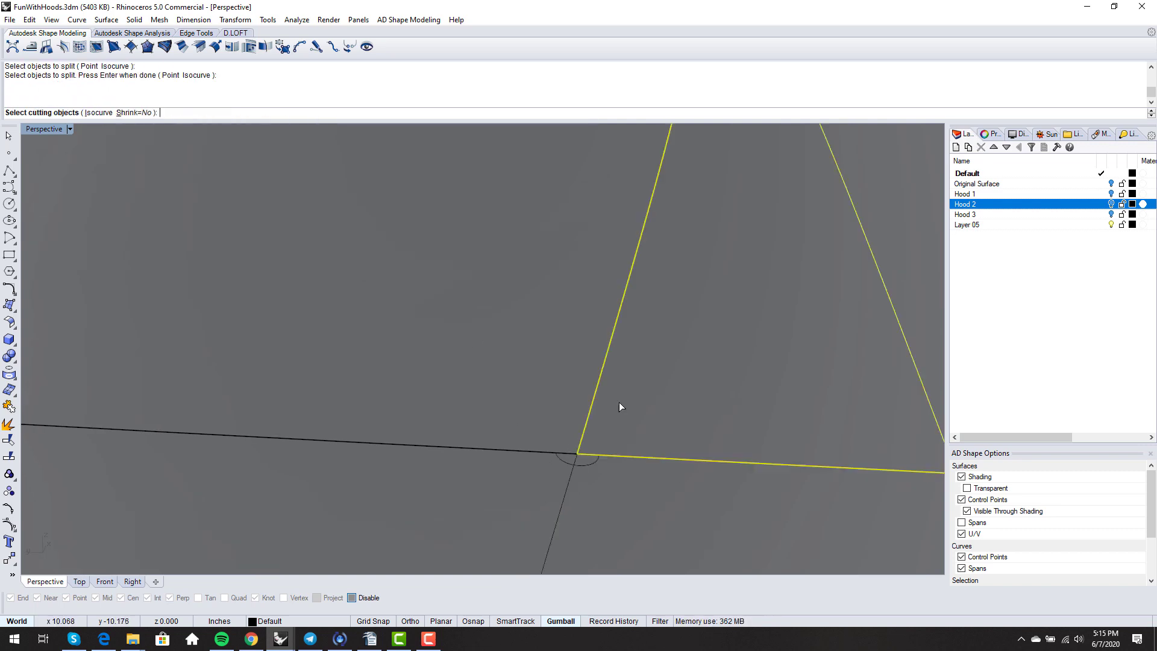
pyautogui.click(106, 113)
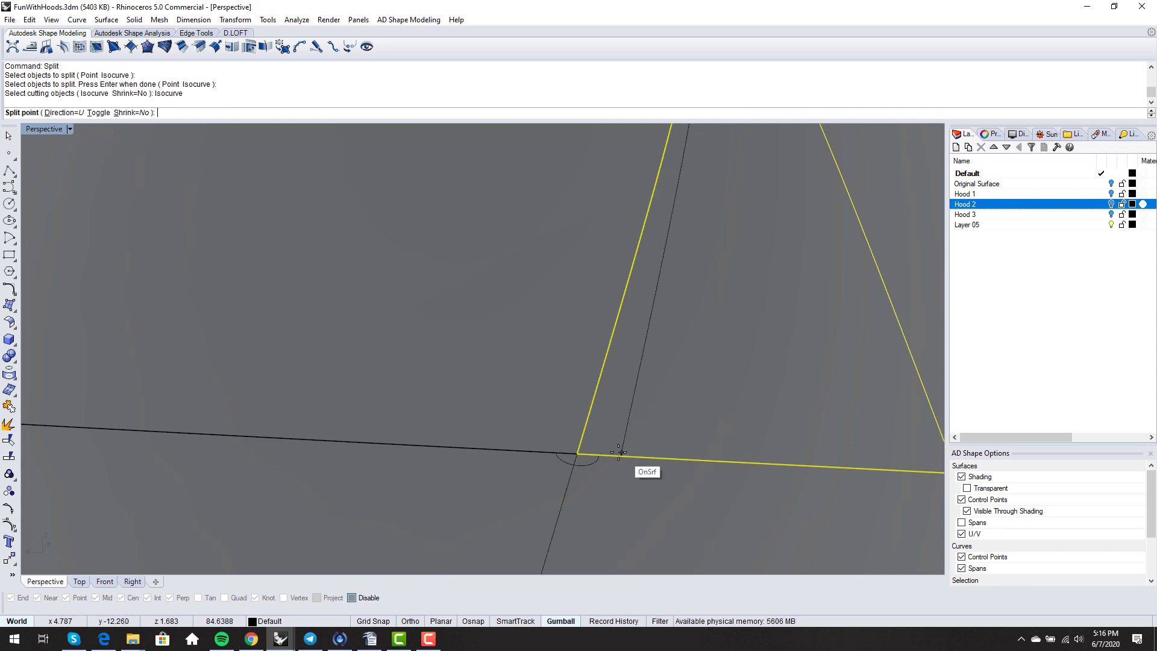
pyautogui.click(354, 597)
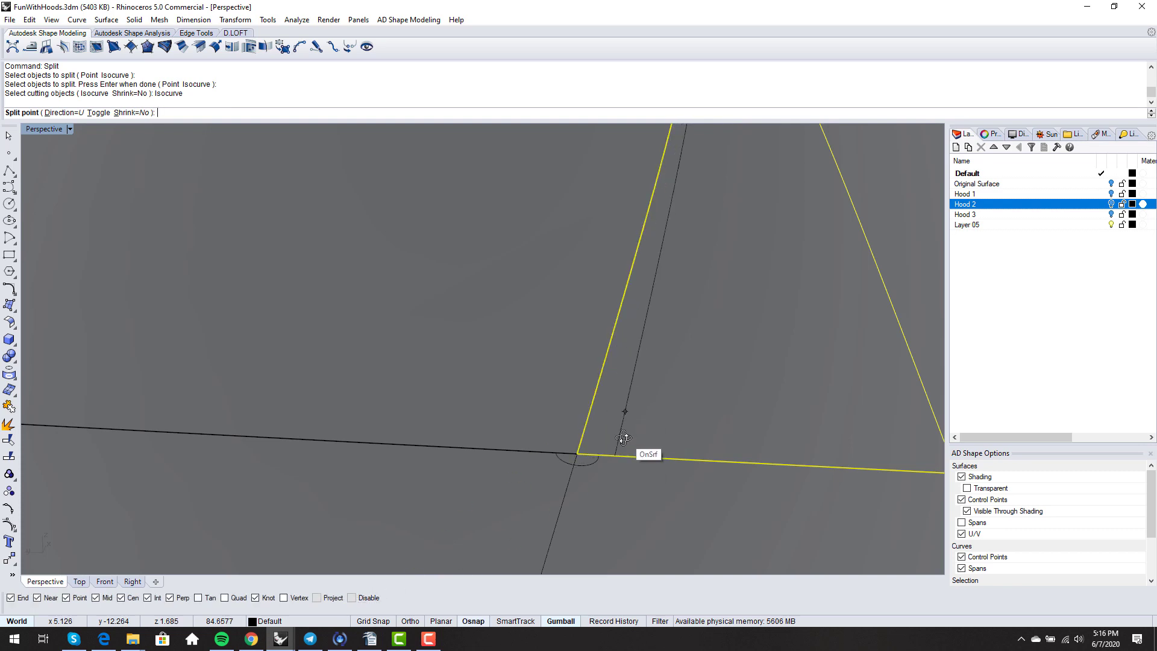
pyautogui.moveTo(623, 435); pyautogui.dragTo(611, 449, button='right')
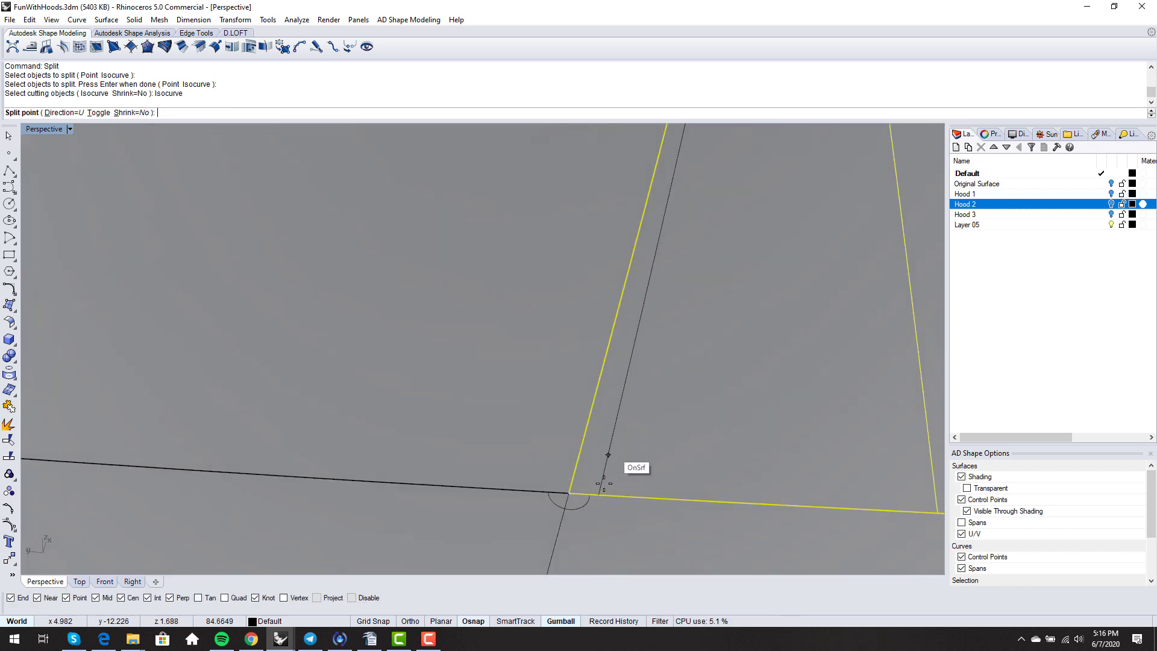
pyautogui.click(588, 496)
pyautogui.press('Return')
pyautogui.click(583, 477)
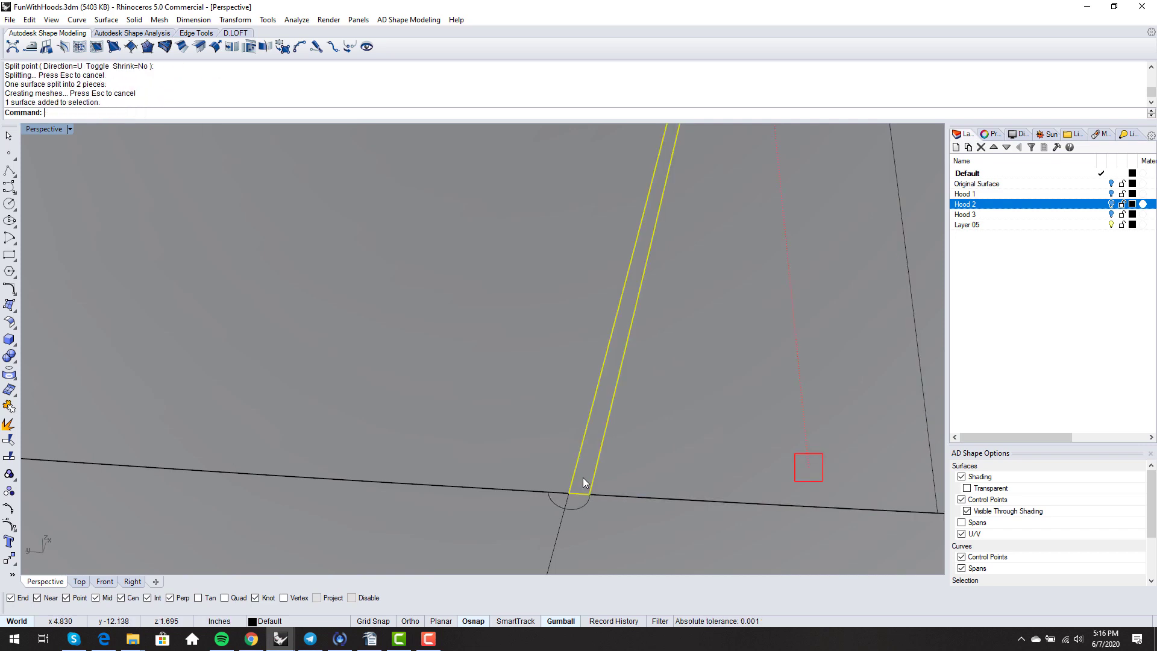
pyautogui.press('Delete')
# - Split the neighbouring surface along an isocurve at the circle's end, delete its strip, and select the sliver
pyautogui.press('Return')
pyautogui.click(523, 438)
pyautogui.press('Return')
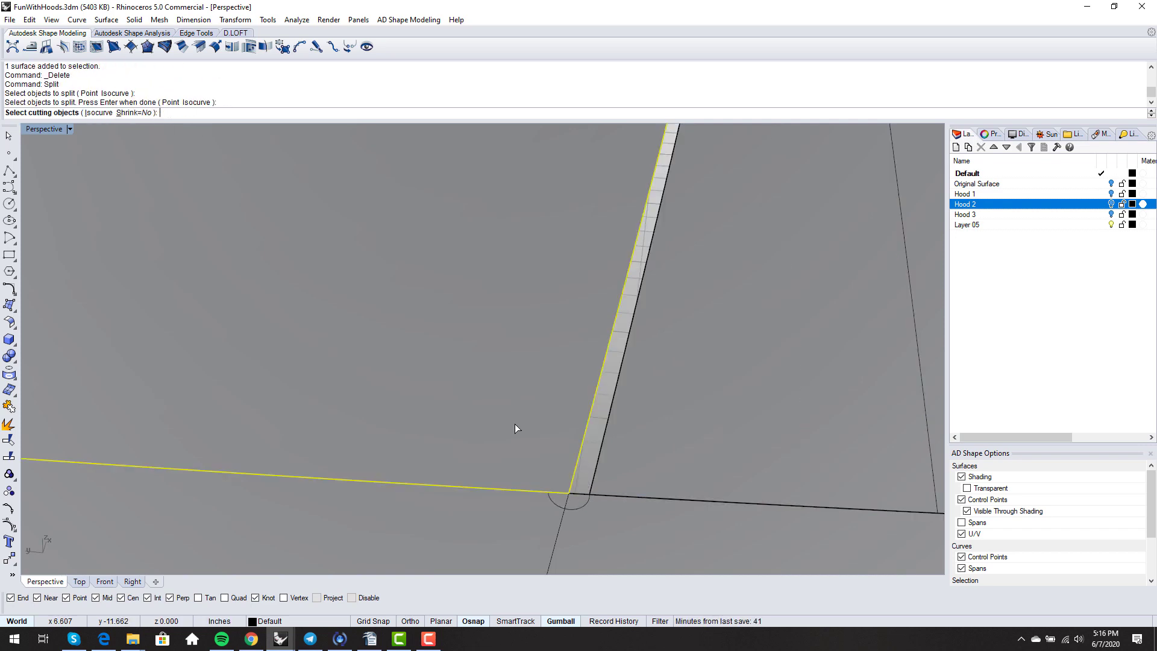
pyautogui.click(100, 113)
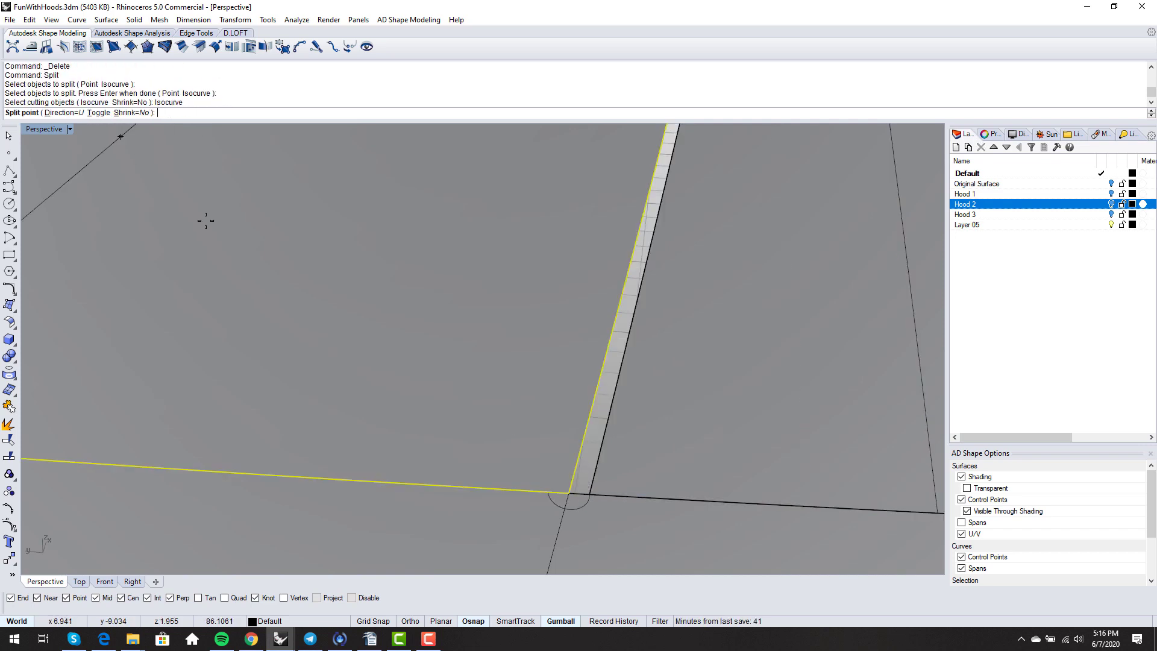
pyautogui.click(545, 496)
pyautogui.press('Return')
pyautogui.click(563, 469)
pyautogui.press('Delete')
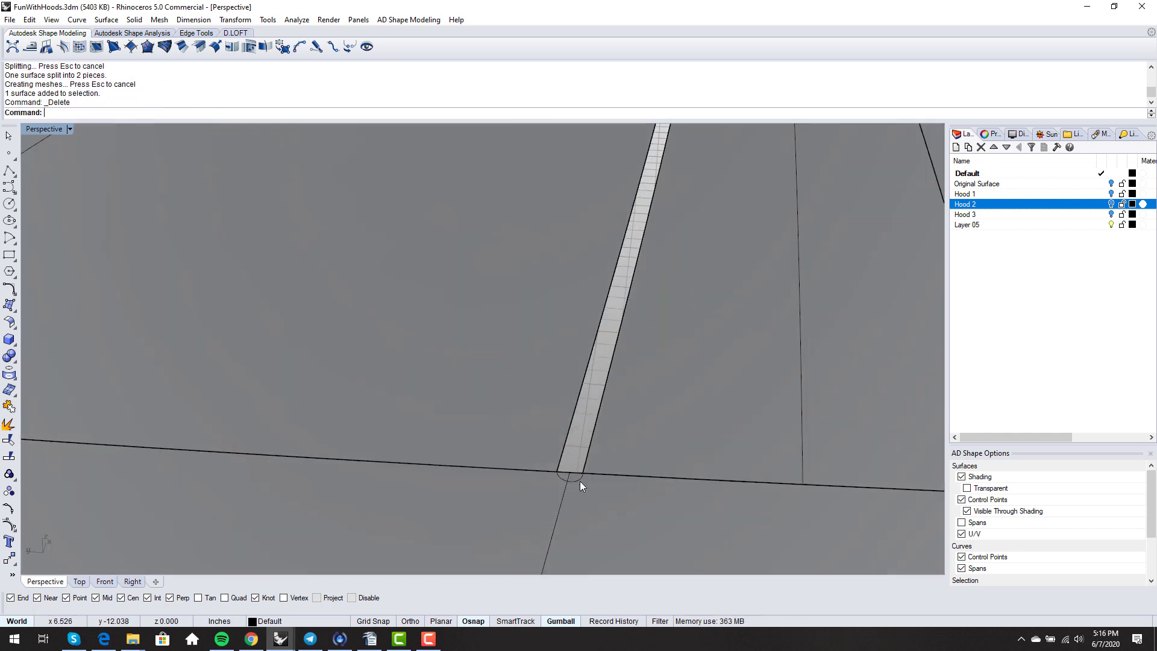
pyautogui.click(580, 481)
# - Delete the semicircular sliver and BlendSrf the two strip edges with curvature continuity
pyautogui.press('Delete')
pyautogui.write('Ble')
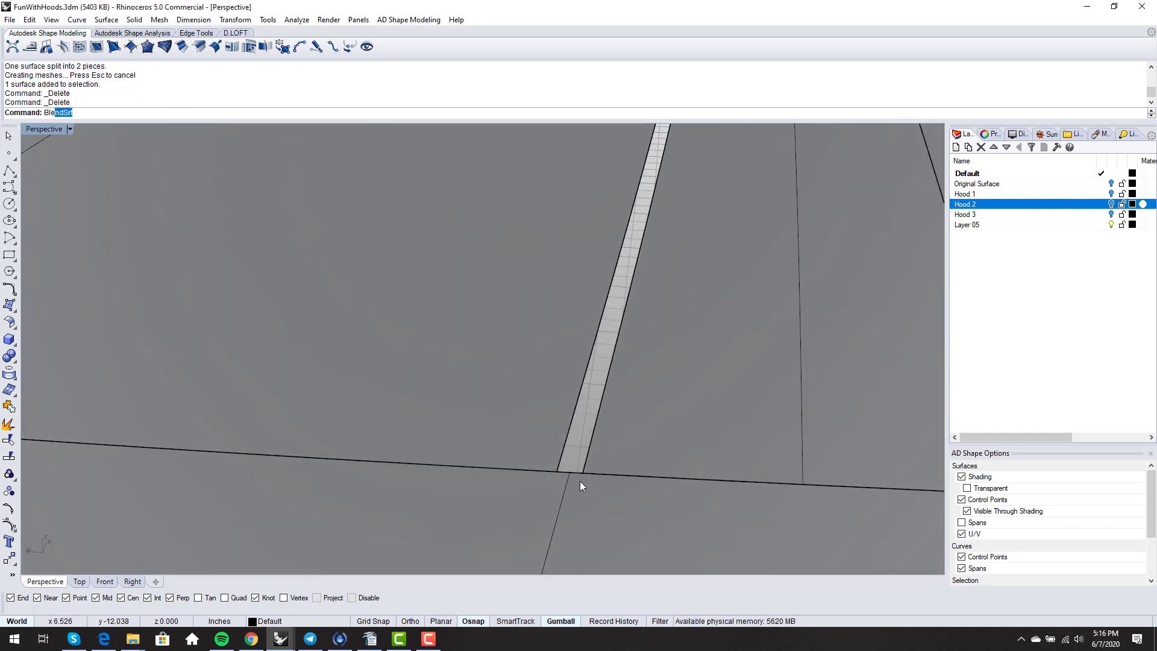
pyautogui.write('n')
pyautogui.press('Return')
pyautogui.click(586, 452)
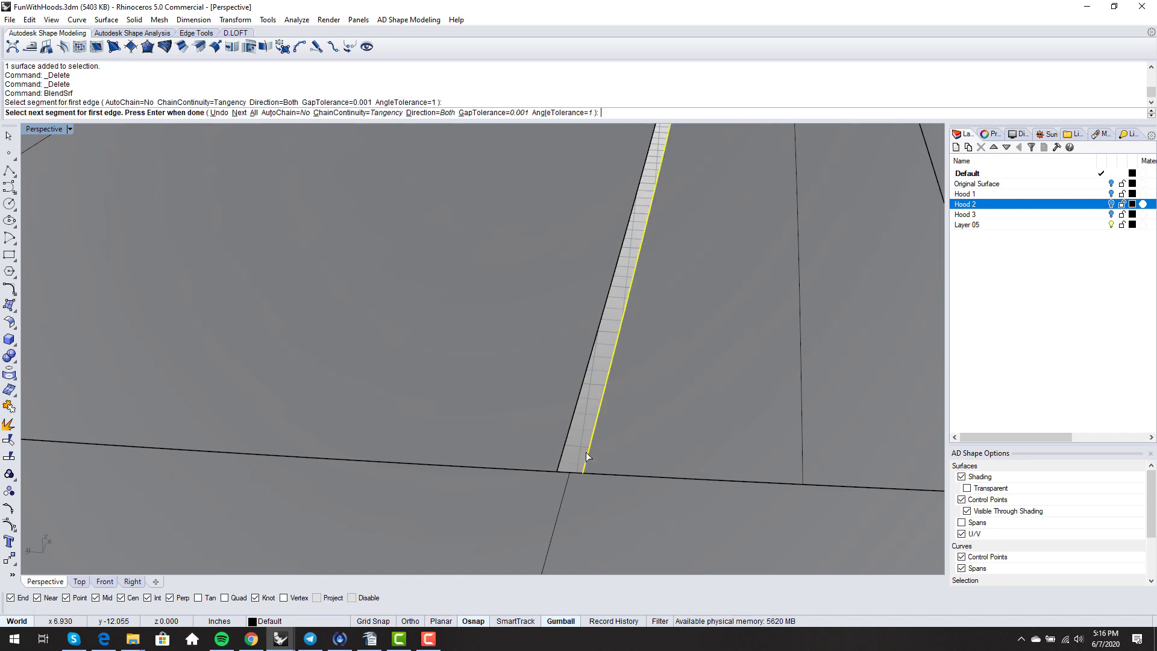
pyautogui.click(565, 454)
pyautogui.press('Return')
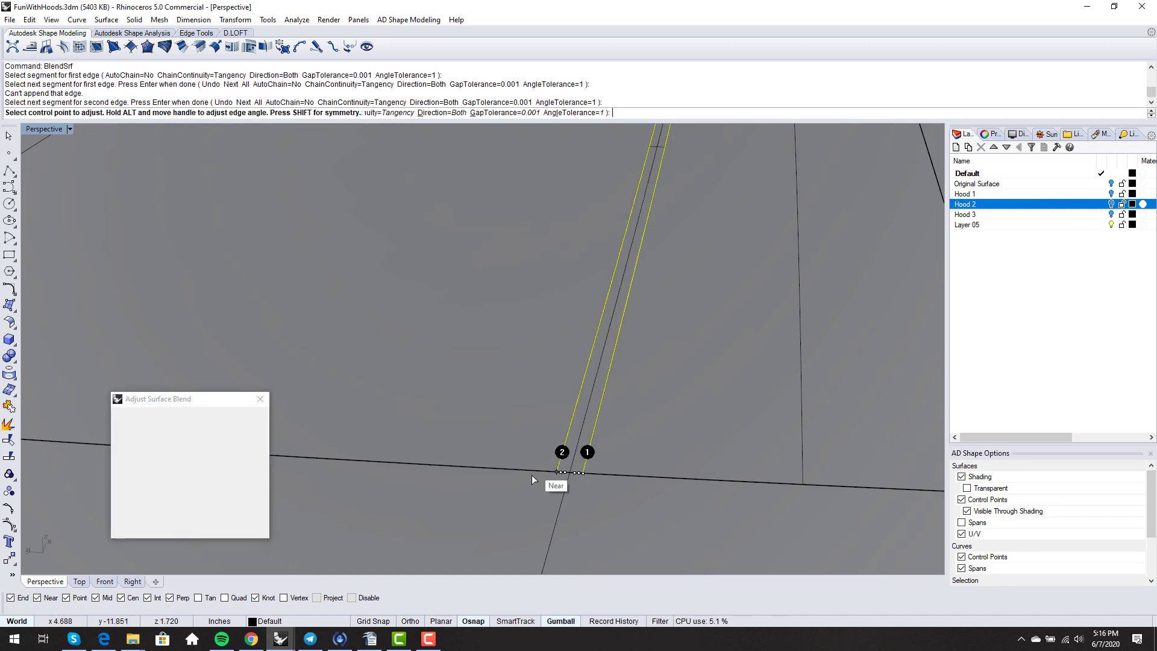
pyautogui.scroll(-5, 528, 483)
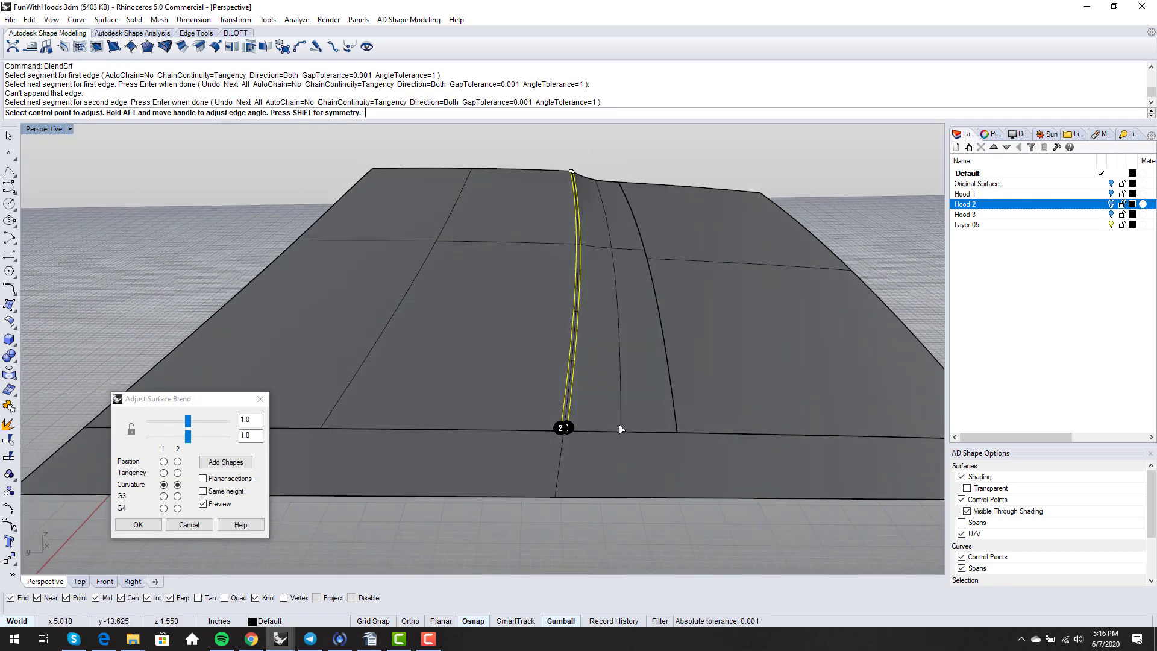
pyautogui.press('Return')
pyautogui.scroll(10, 616, 424)
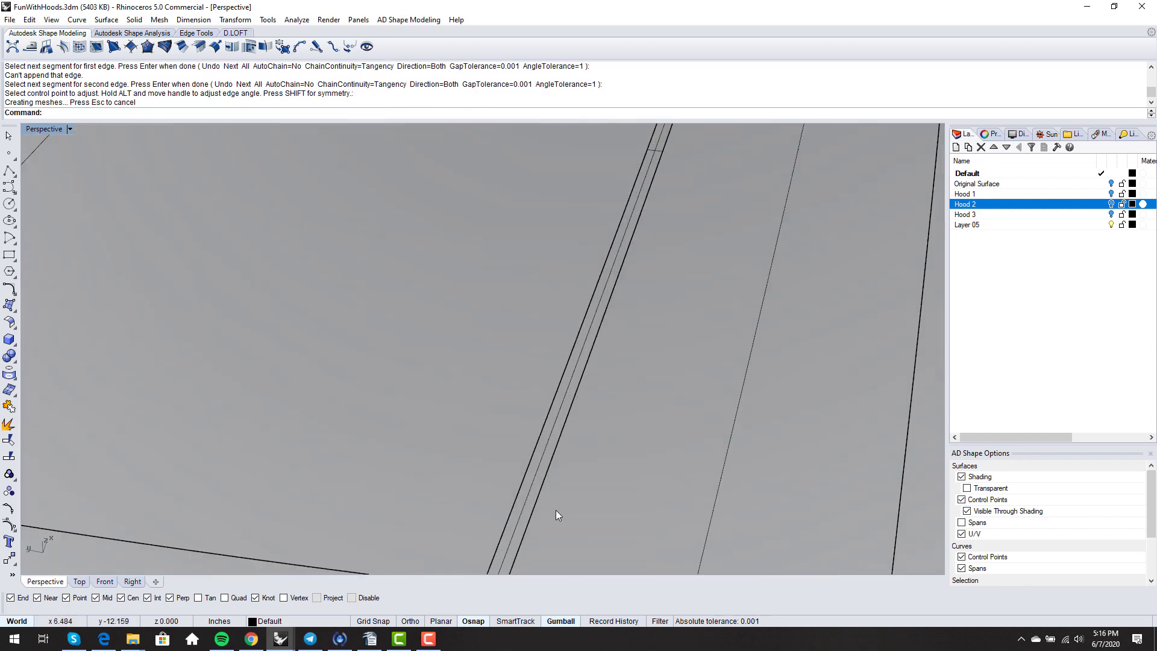
pyautogui.moveTo(510, 443); pyautogui.dragTo(561, 326, button='right')
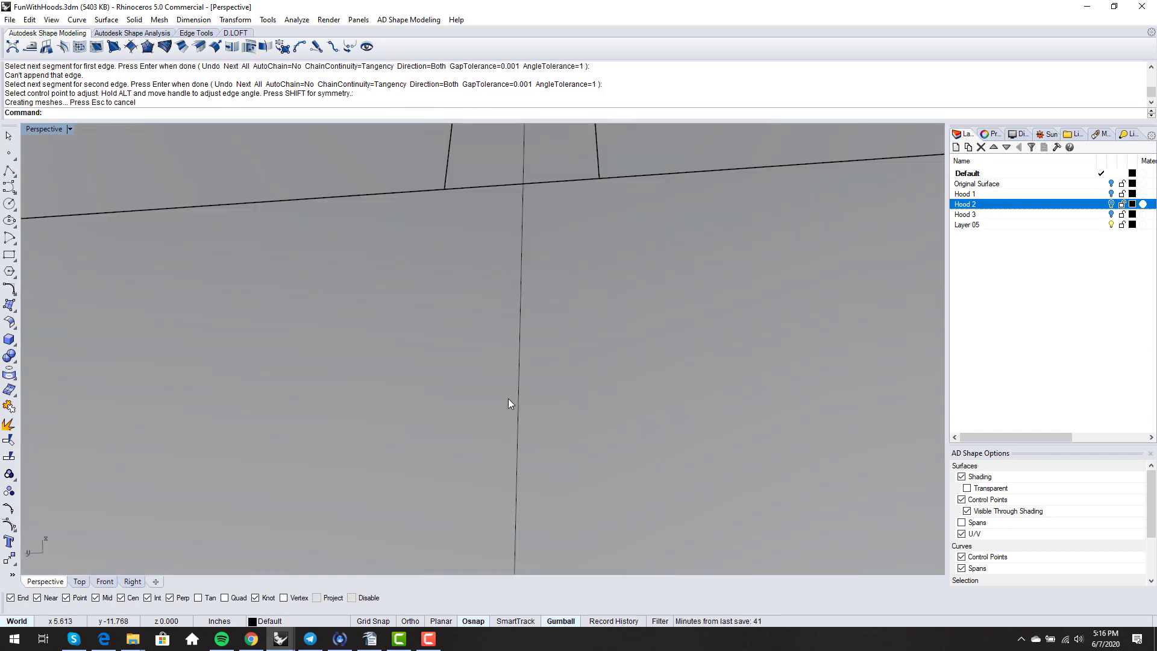
pyautogui.moveTo(496, 342)
pyautogui.mouseDown(button='right')
pyautogui.moveTo(504, 398)
pyautogui.moveTo(510, 327)
pyautogui.mouseUp(button='right')
# - Match the untrimmed surface edge to its neighbouring edge with MatchSrf
pyautogui.press('Return')
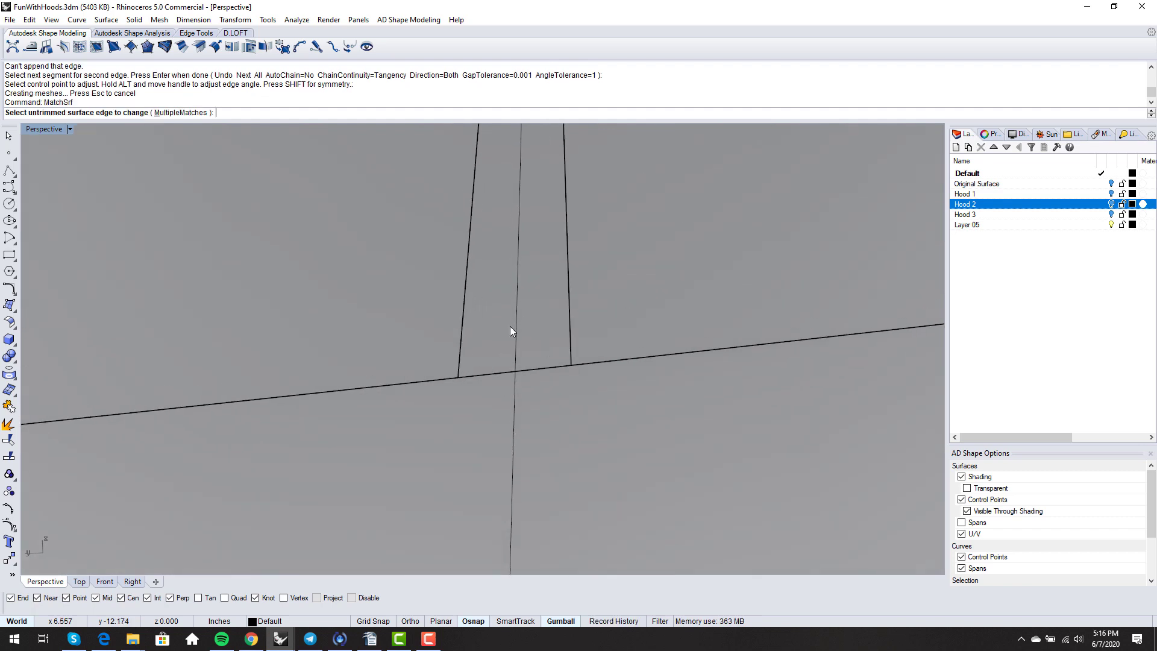
pyautogui.click(561, 363)
pyautogui.click(562, 362)
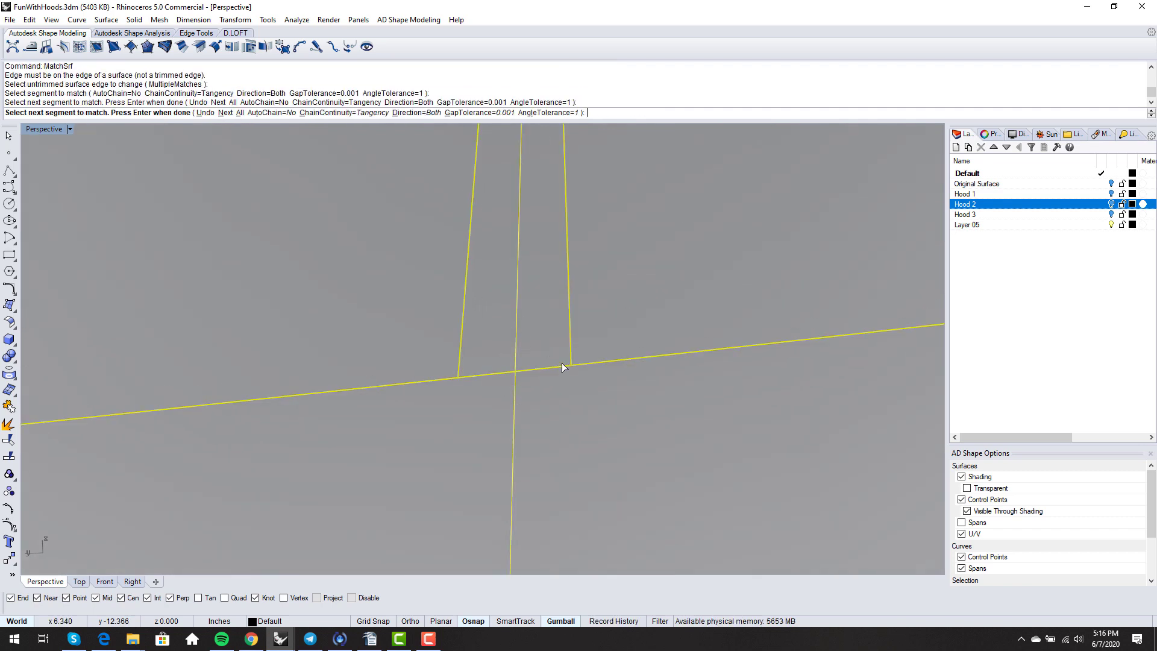
pyautogui.press('Return')
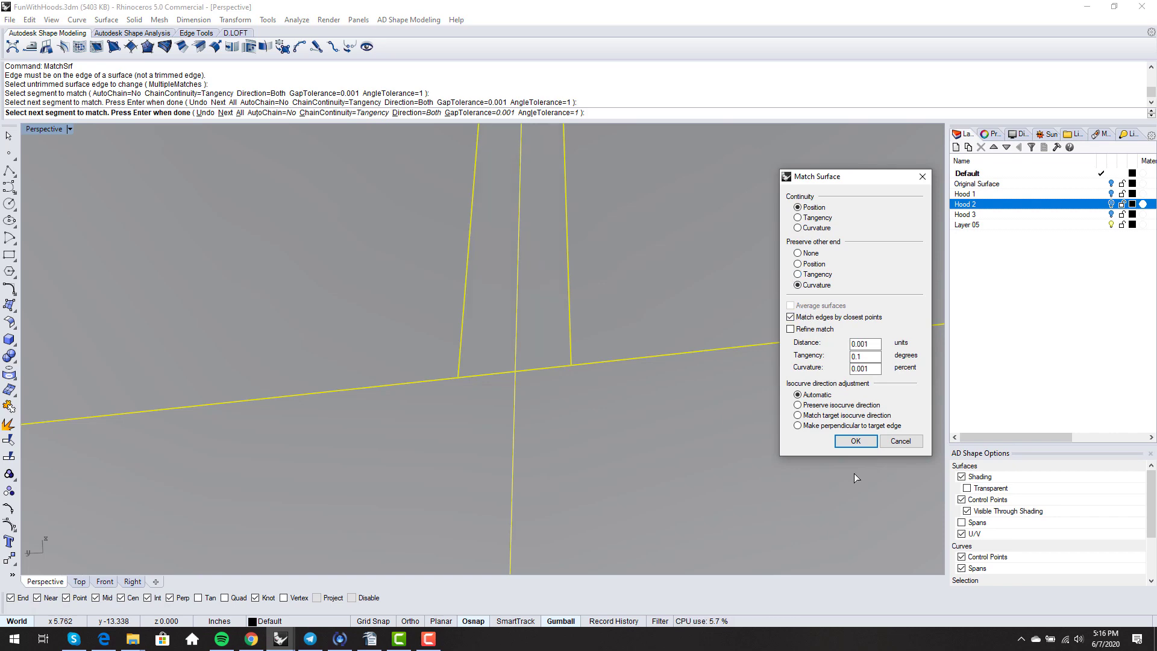
pyautogui.click(855, 442)
pyautogui.scroll(-5, 544, 396)
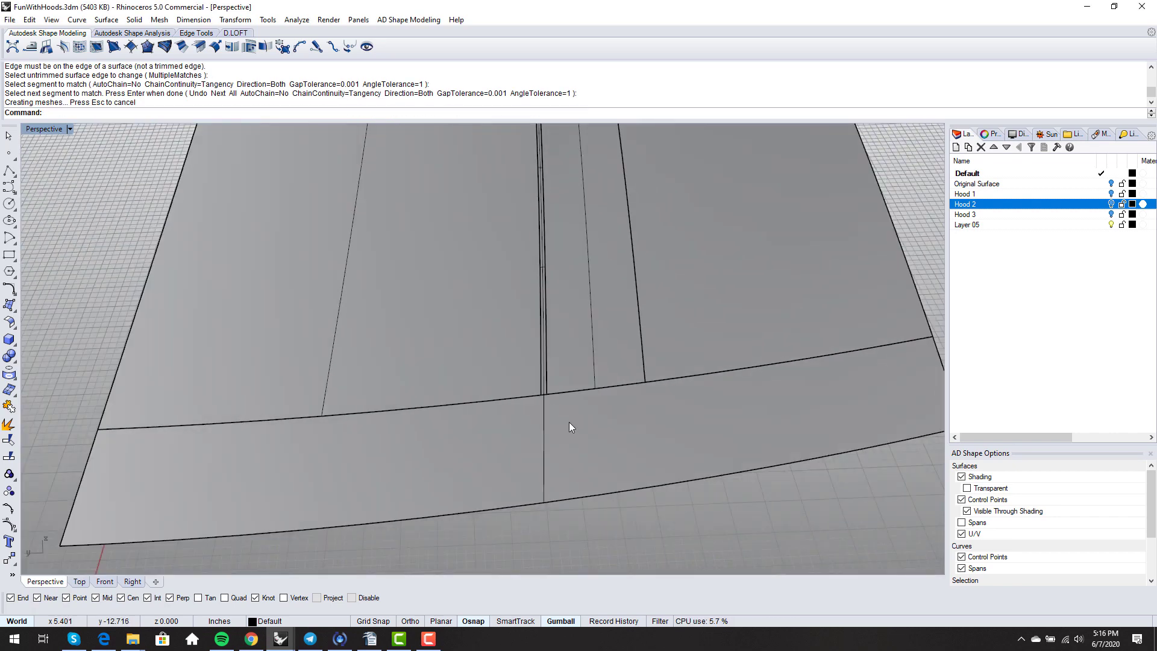
pyautogui.scroll(-5, 548, 417)
# - Switch to Rendered display and join the five hood surfaces into one polysurface
pyautogui.middleClick(522, 358)
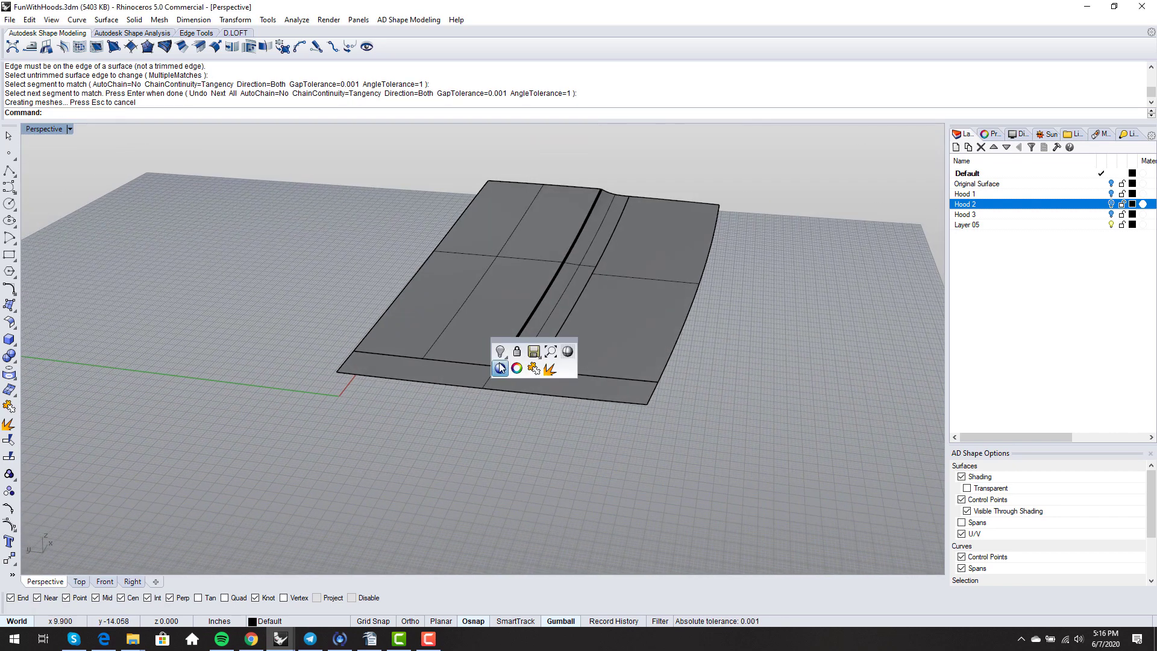
pyautogui.click(542, 371)
pyautogui.moveTo(545, 424)
pyautogui.mouseDown(button='right')
pyautogui.moveTo(579, 397)
pyautogui.moveTo(579, 380)
pyautogui.moveTo(498, 440)
pyautogui.mouseUp(button='right')
pyautogui.moveTo(338, 189); pyautogui.dragTo(707, 476)
pyautogui.moveTo(706, 477); pyautogui.dragTo(656, 450, button='right')
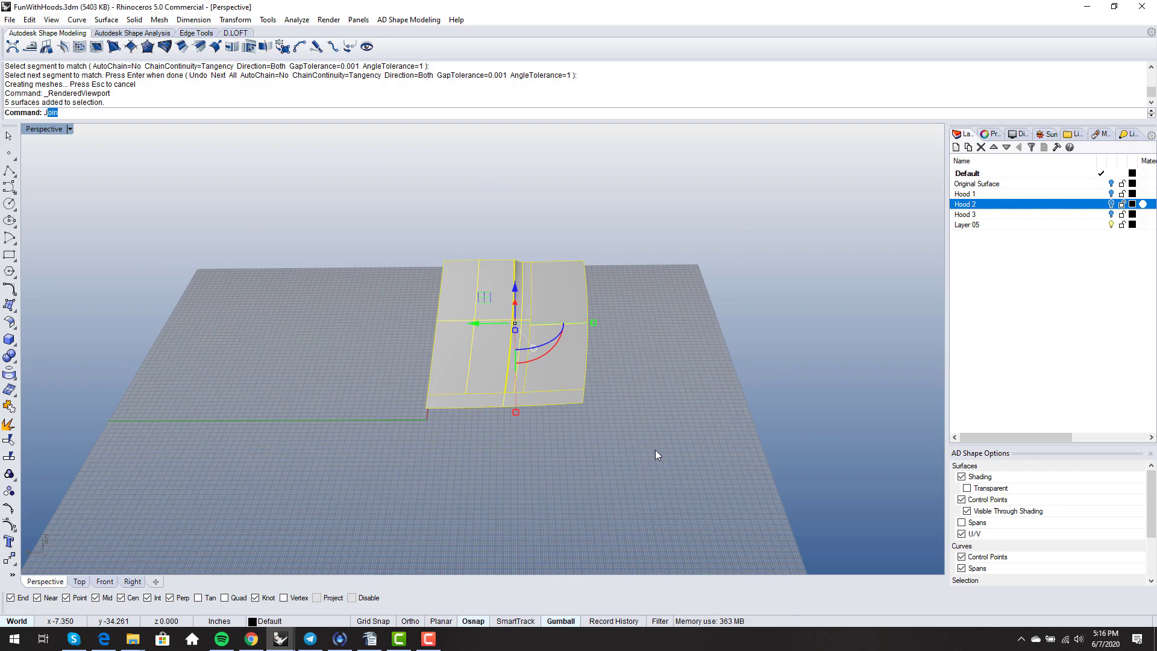
pyautogui.press('Return')
# - Mirror a copy of the joined hood across the X axis
pyautogui.write('Mirror')
pyautogui.press('Return')
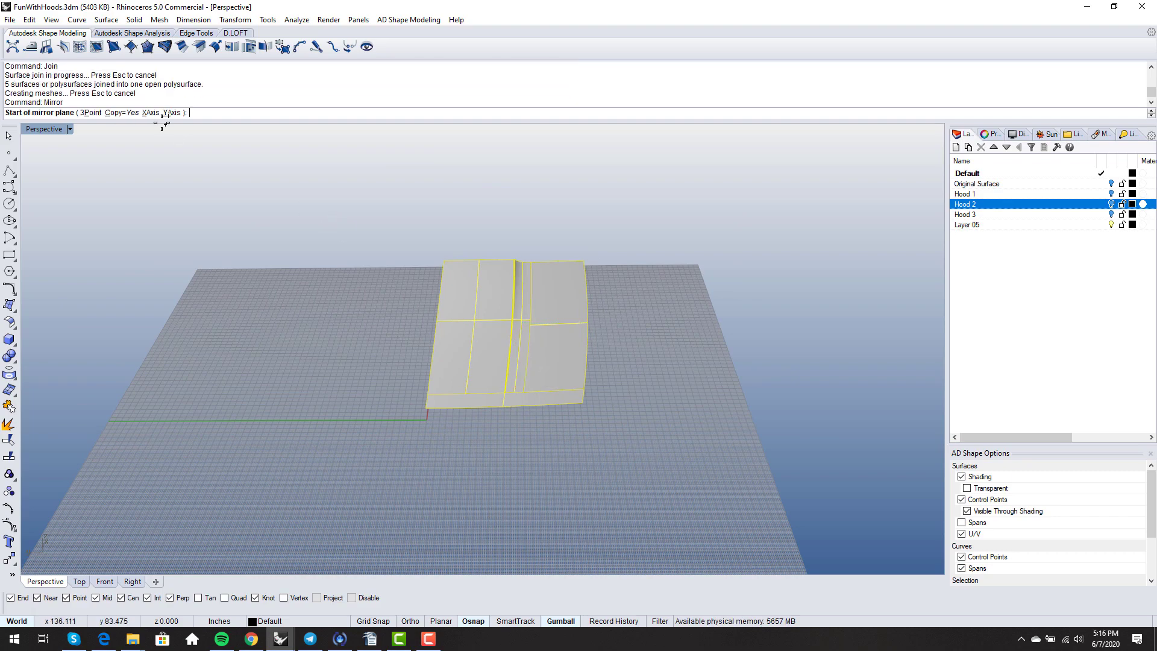
pyautogui.click(146, 112)
pyautogui.press('Escape')
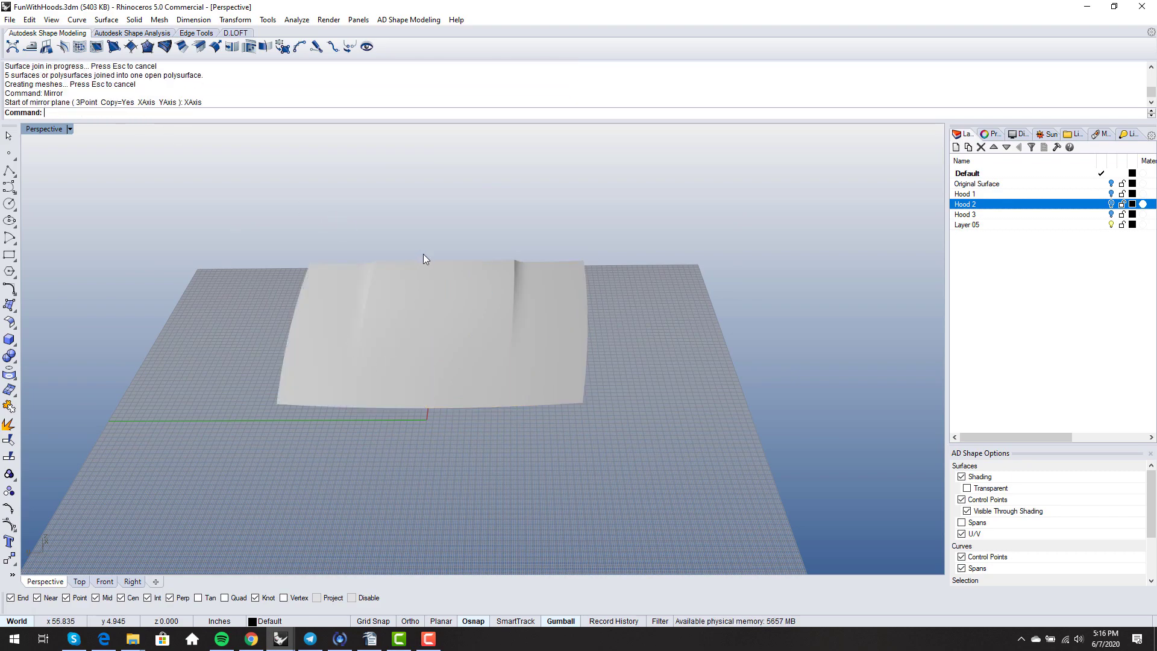
pyautogui.moveTo(423, 255); pyautogui.dragTo(658, 407, button='right')
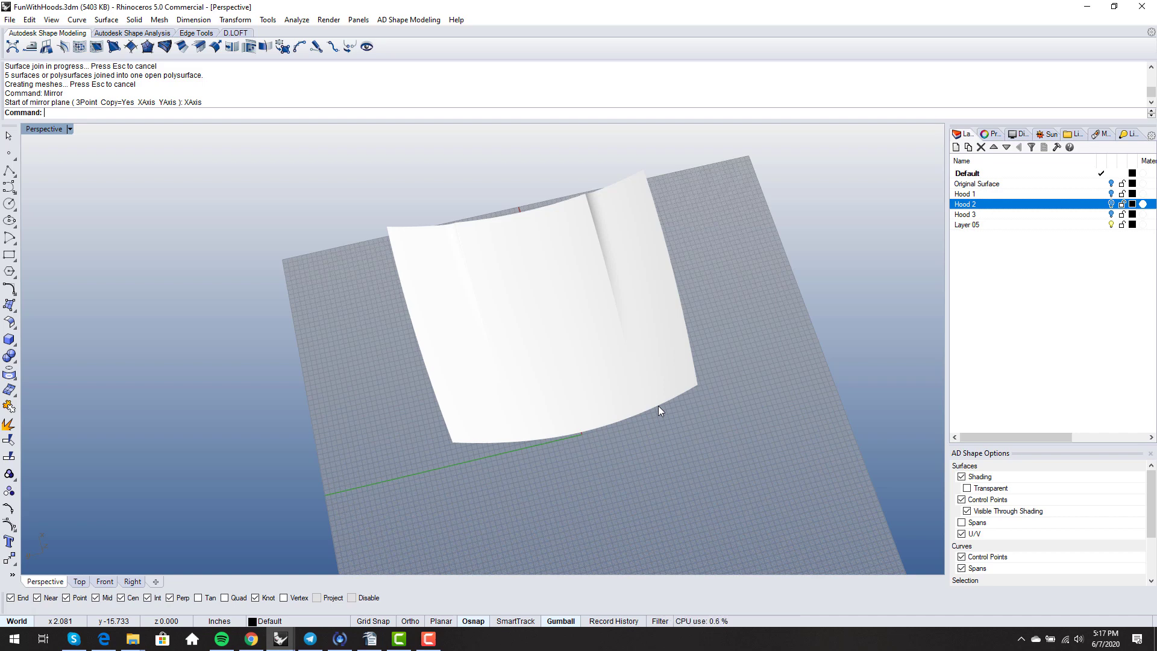
# - Delete the mirrored left half of the hood
pyautogui.moveTo(659, 407); pyautogui.dragTo(714, 439, button='right')
pyautogui.moveTo(714, 439); pyautogui.dragTo(285, 244)
pyautogui.moveTo(289, 247); pyautogui.dragTo(388, 336, button='right')
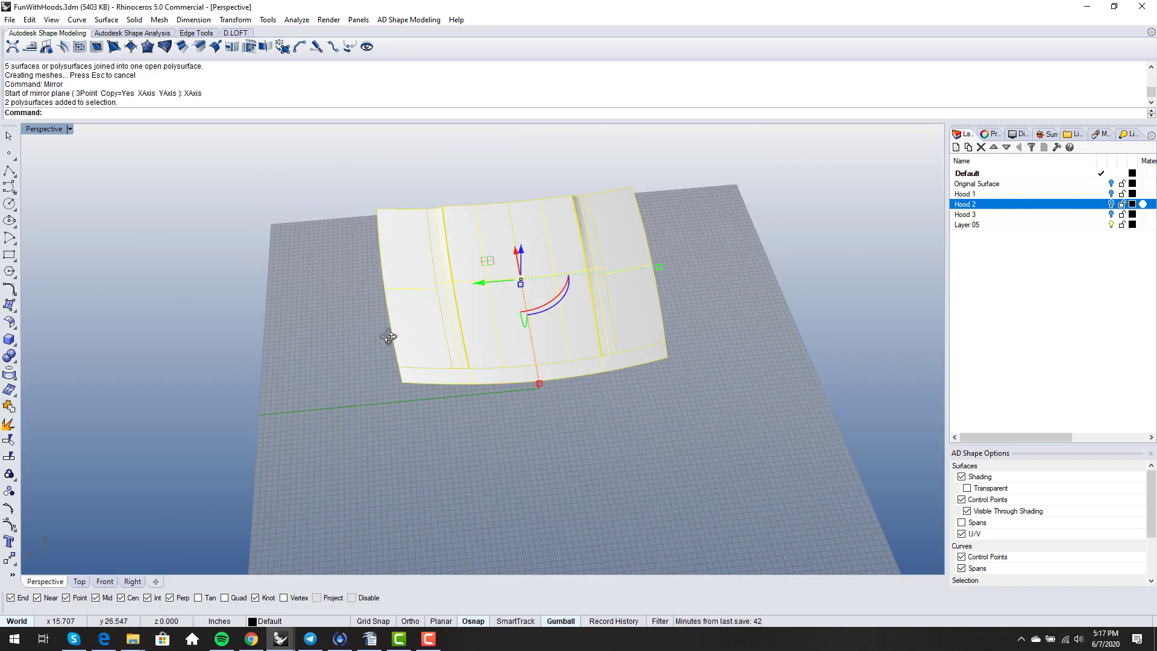
pyautogui.click(505, 403)
pyautogui.moveTo(379, 190); pyautogui.dragTo(379, 191)
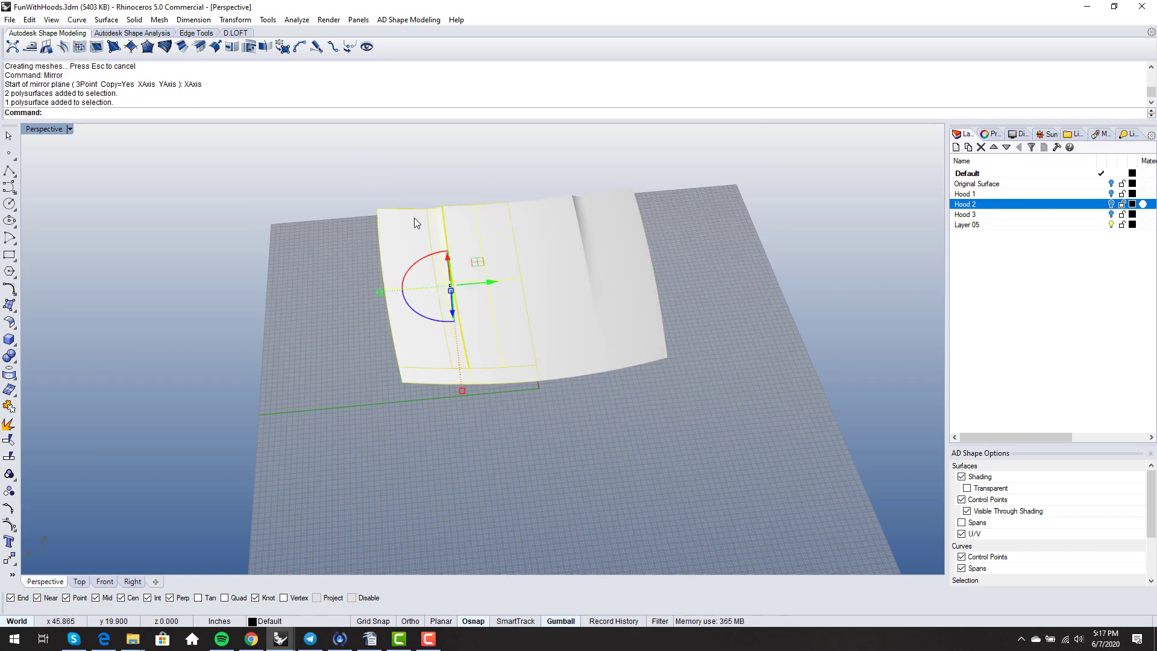
pyautogui.press('Delete')
# - Switch to Shaded display, explode the half hood, and delete the right panel surface
pyautogui.moveTo(612, 380); pyautogui.dragTo(598, 348, button='right')
pyautogui.middleClick(598, 348)
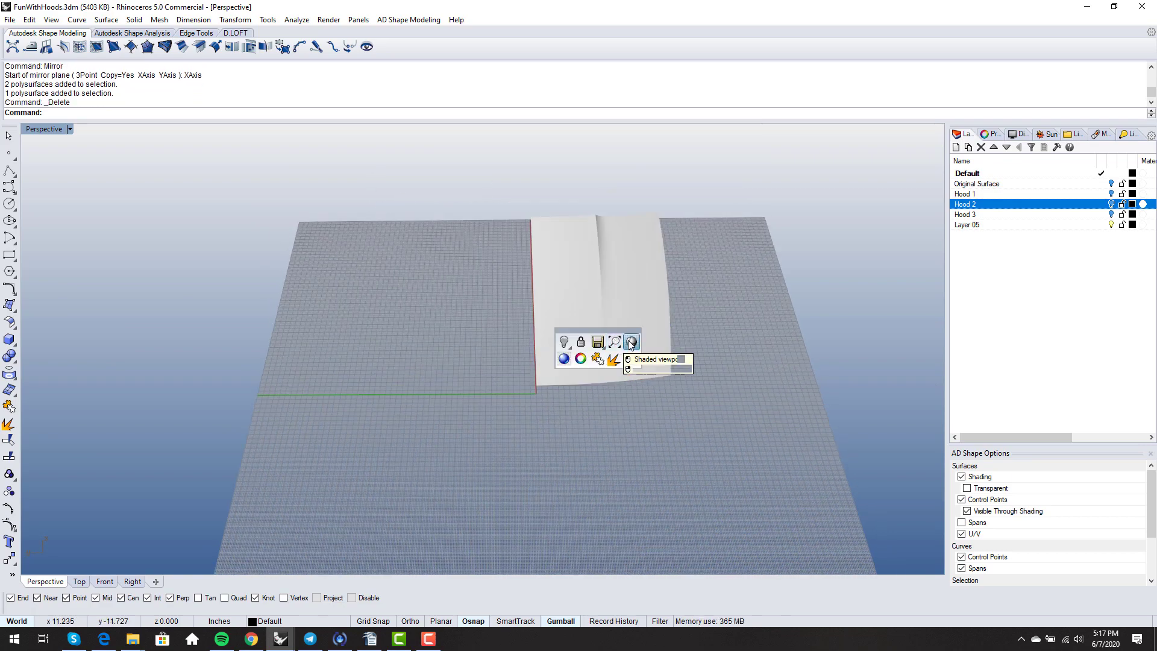
pyautogui.click(615, 341)
pyautogui.moveTo(675, 378); pyautogui.dragTo(634, 371, button='right')
pyautogui.click(659, 346)
pyautogui.scroll(3, 651, 360)
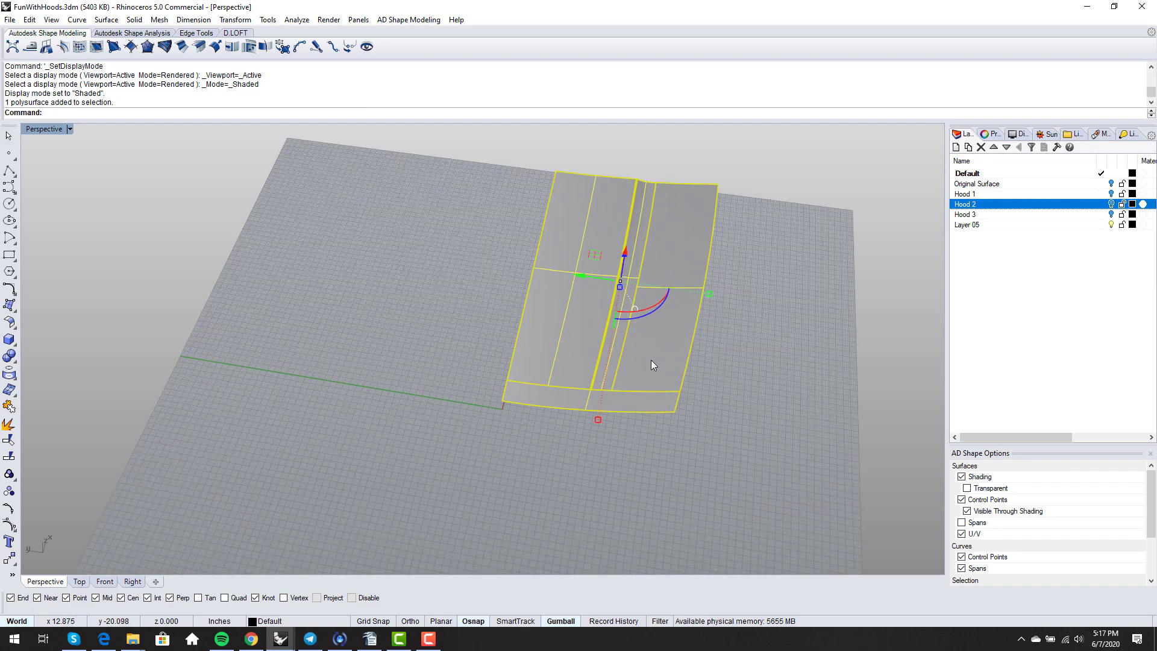
pyautogui.click(12, 426)
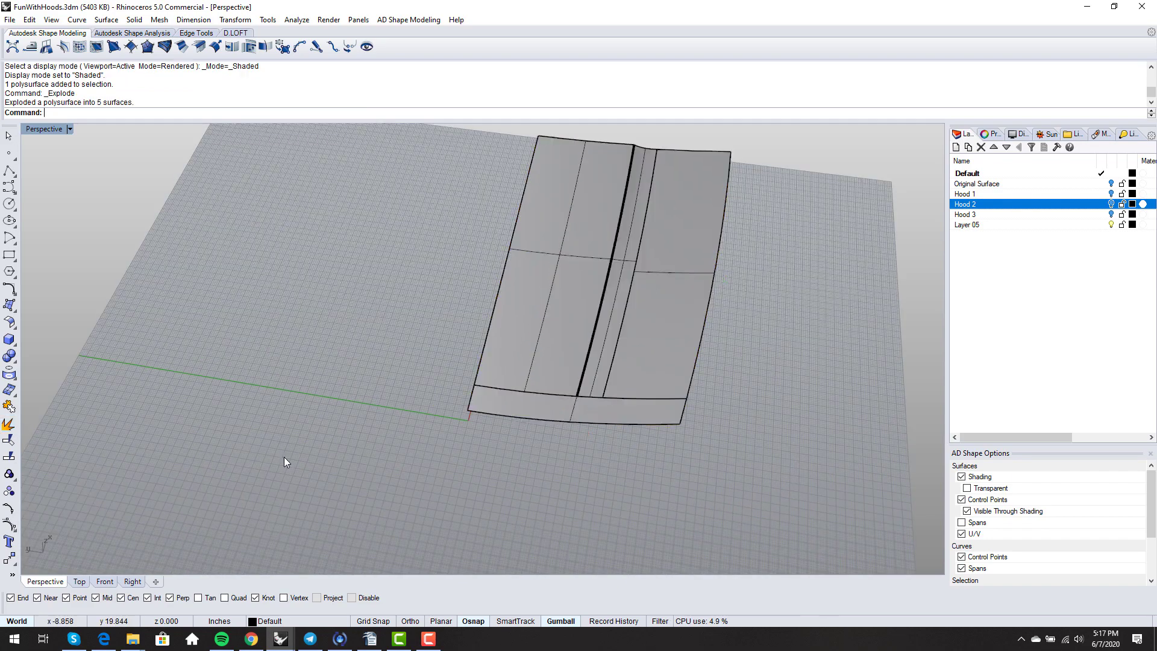
pyautogui.click(653, 352)
pyautogui.press('Delete')
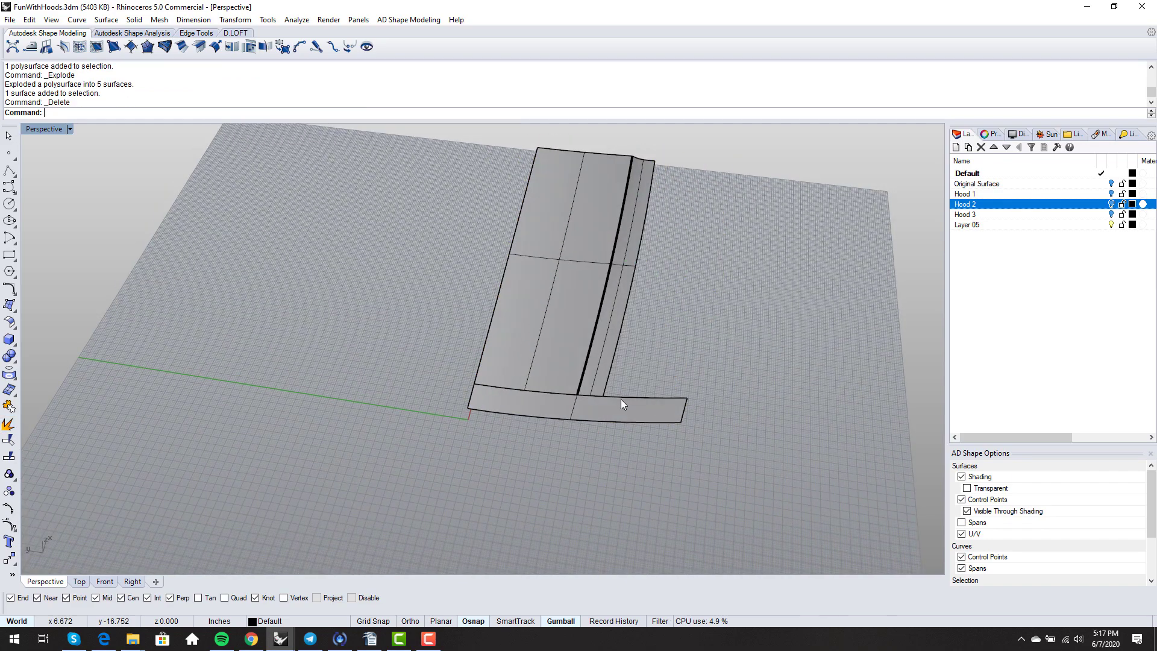
# - Untrim the front strip back to its full surface
pyautogui.write('Untrim')
pyautogui.press('Return')
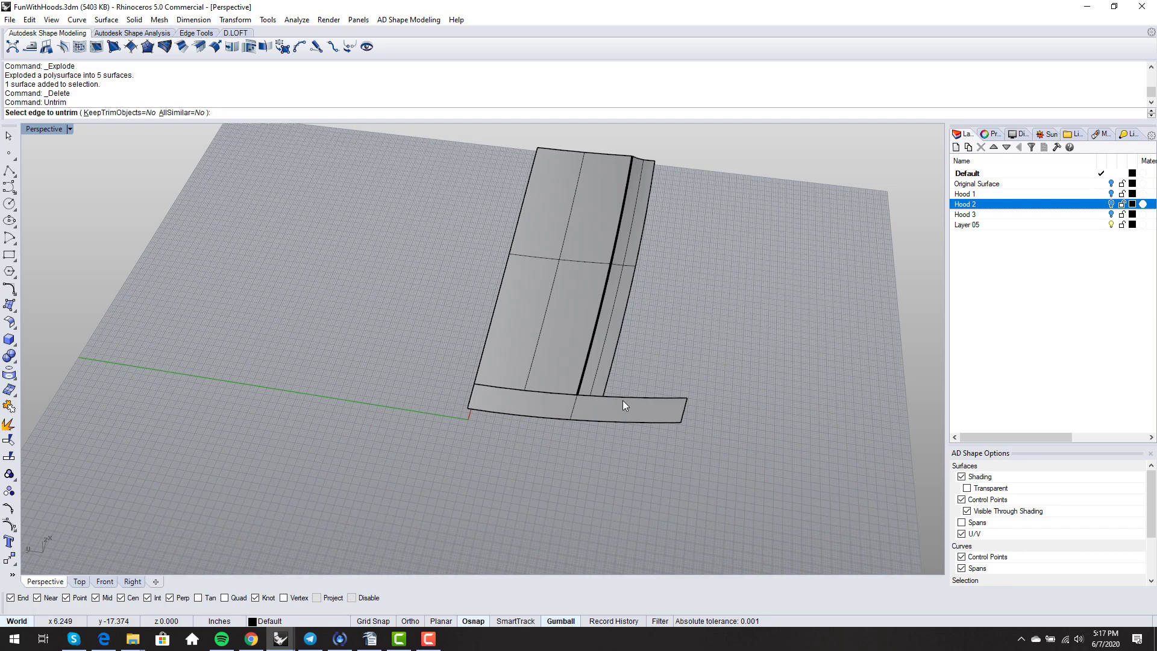
pyautogui.click(627, 399)
pyautogui.press('Return')
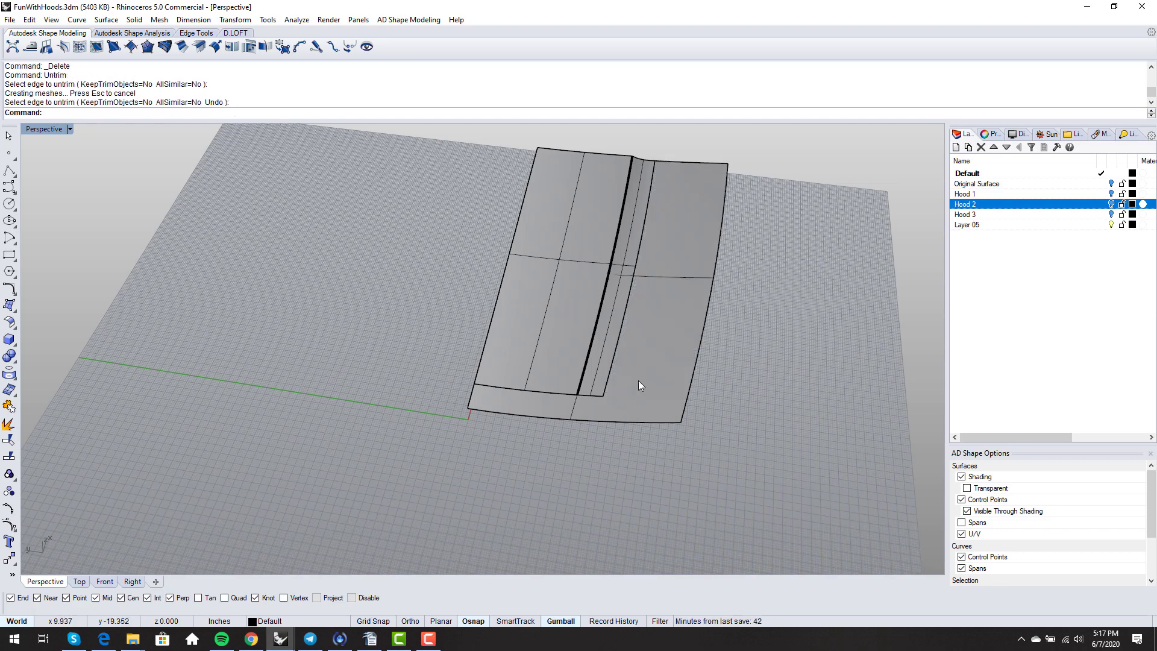
pyautogui.moveTo(638, 381); pyautogui.dragTo(531, 337, button='right')
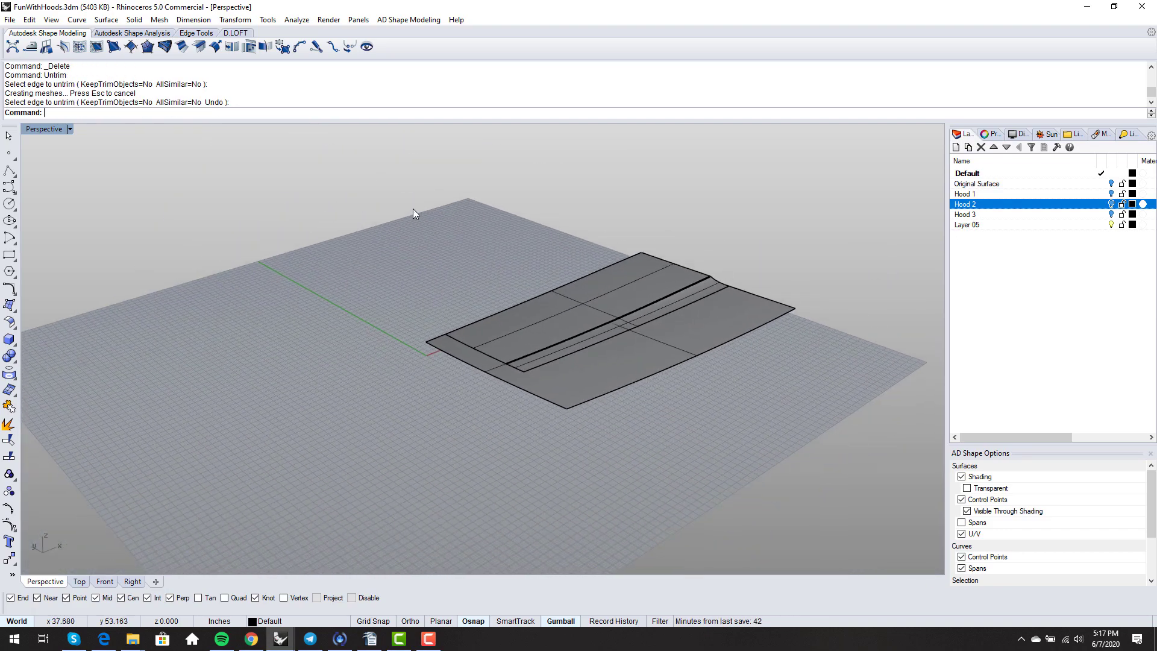
pyautogui.moveTo(413, 208); pyautogui.dragTo(754, 385)
# - Join the three scoop surfaces and duplicate their outer border as a curve
pyautogui.scroll(3, 636, 353)
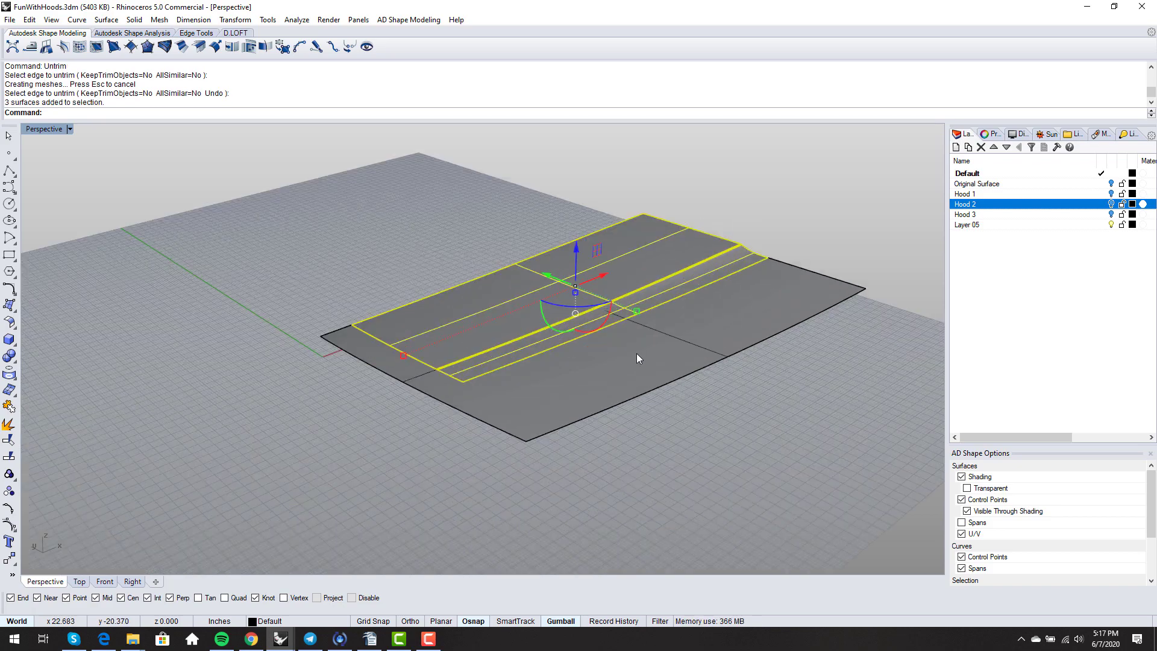
pyautogui.write('join')
pyautogui.press('Return')
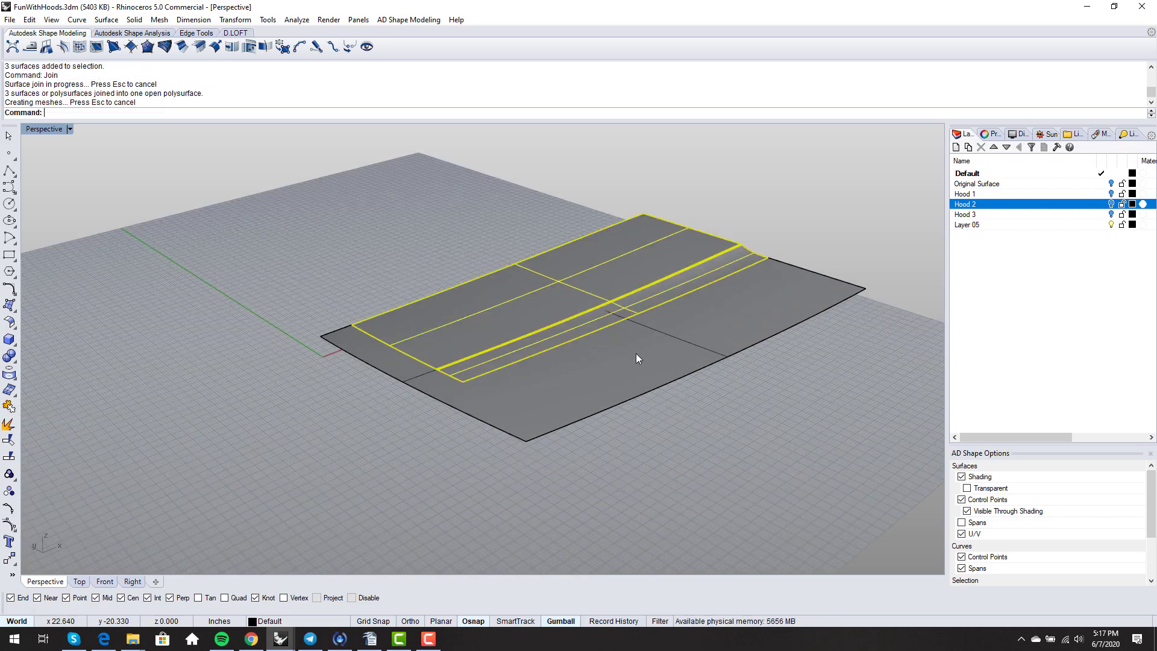
pyautogui.write('DupBorder')
pyautogui.press('Return')
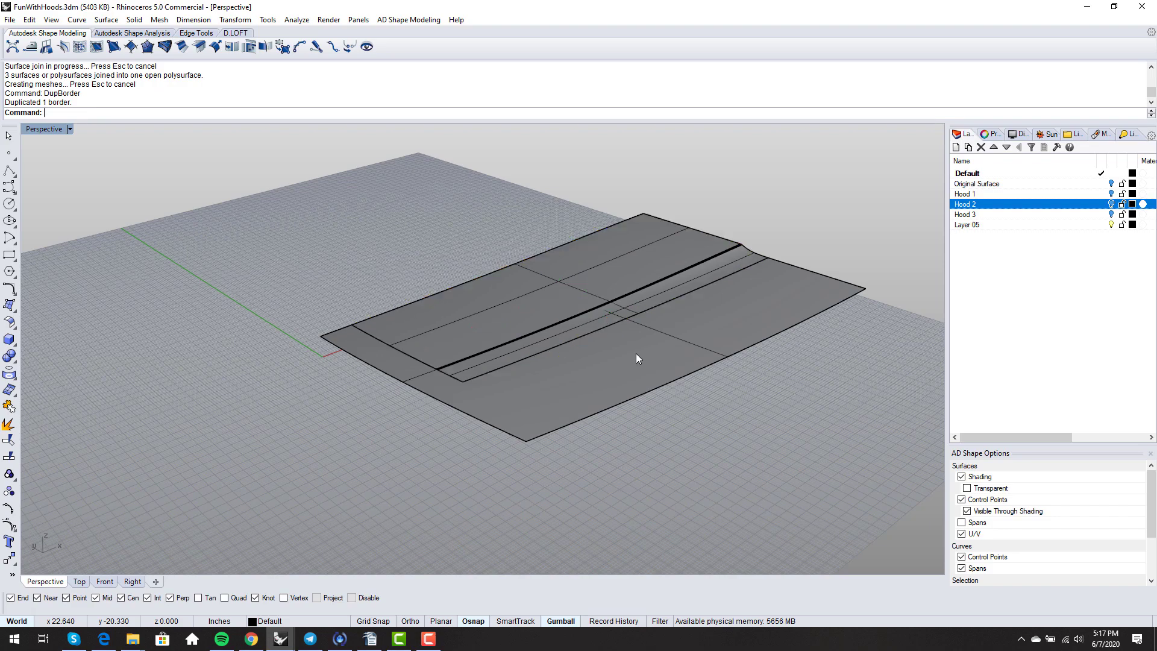
# - Split the hood panel with the border curve and delete the piece under the scoop
pyautogui.write('split')
pyautogui.press('Return')
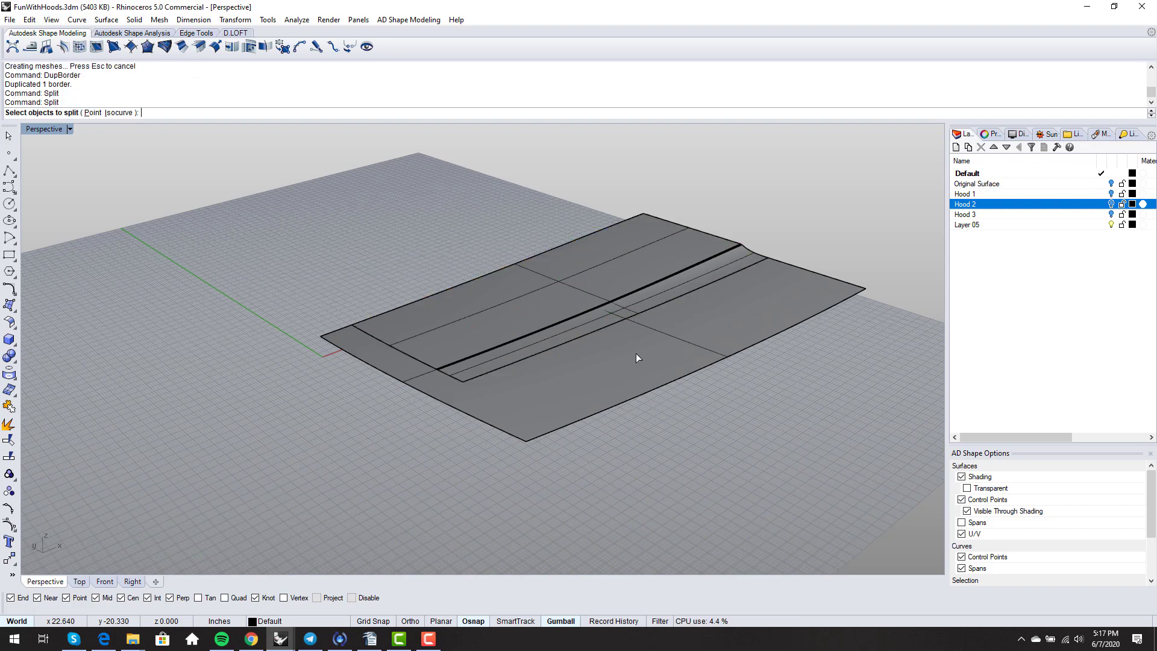
pyautogui.click(637, 356)
pyautogui.press('Return')
pyautogui.click(573, 342)
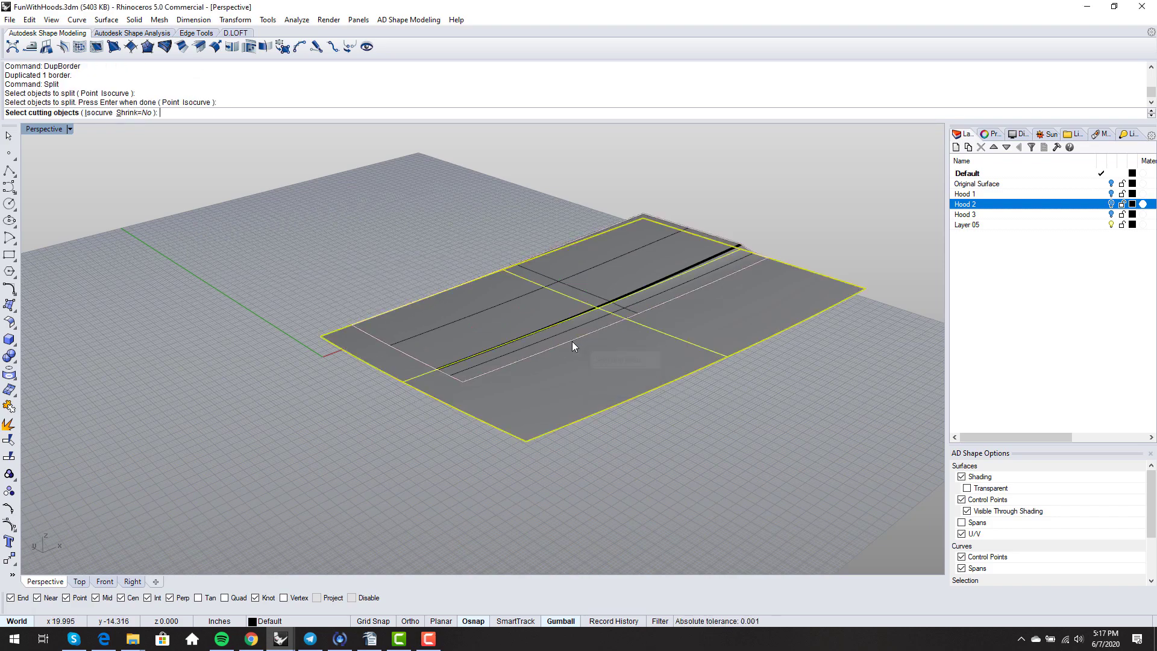
pyautogui.press('Return')
pyautogui.moveTo(681, 330); pyautogui.dragTo(354, 385, button='right')
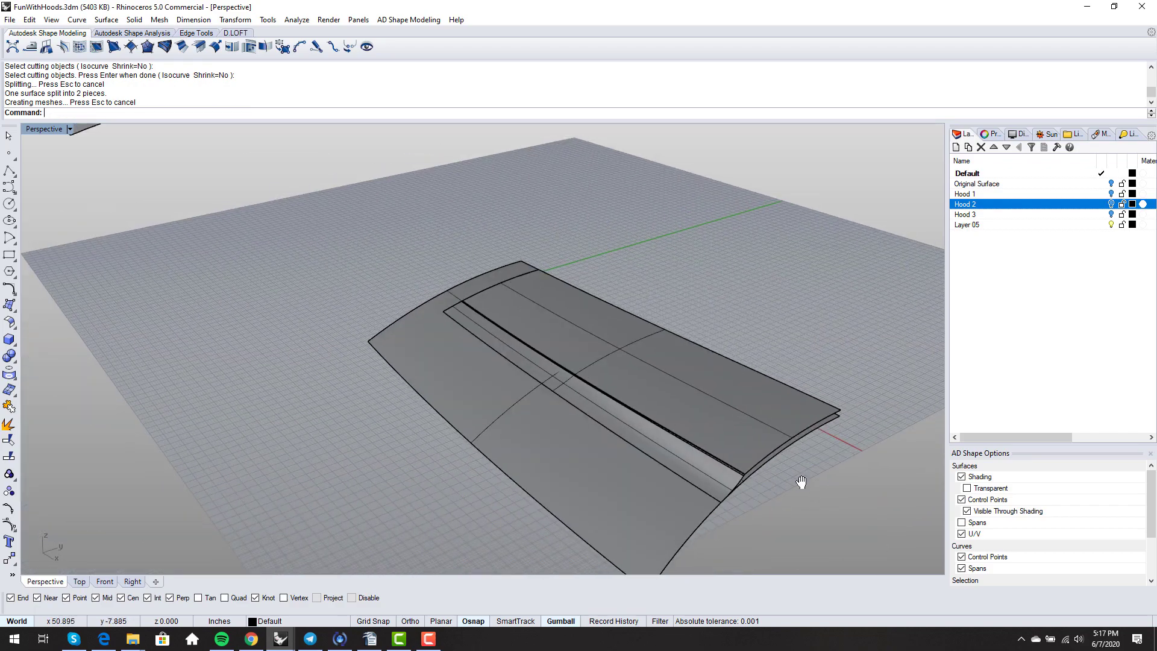
pyautogui.moveTo(804, 482); pyautogui.dragTo(590, 407, button='right')
pyautogui.scroll(5, 675, 414)
pyautogui.click(676, 413)
pyautogui.press('Delete')
# - Delete the leftover border curve along the scoop edge
pyautogui.scroll(-5, 678, 411)
pyautogui.scroll(5, 591, 407)
pyautogui.moveTo(458, 381); pyautogui.dragTo(292, 293, button='right')
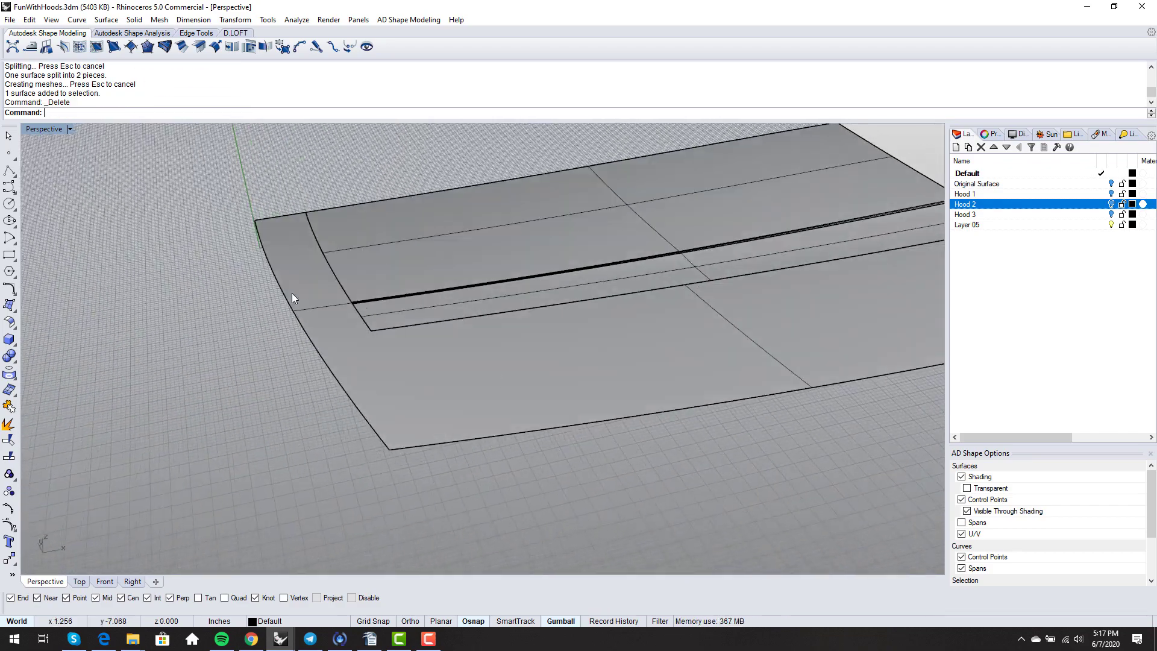
pyautogui.click(382, 329)
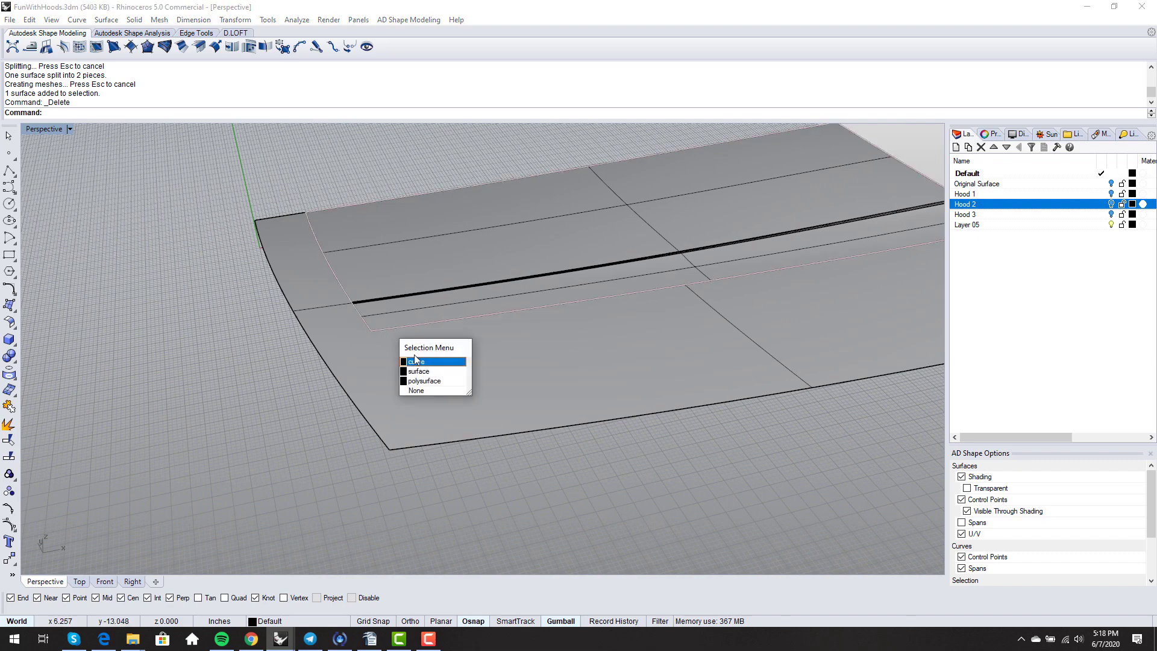
pyautogui.moveTo(270, 363); pyautogui.dragTo(272, 310, button='right')
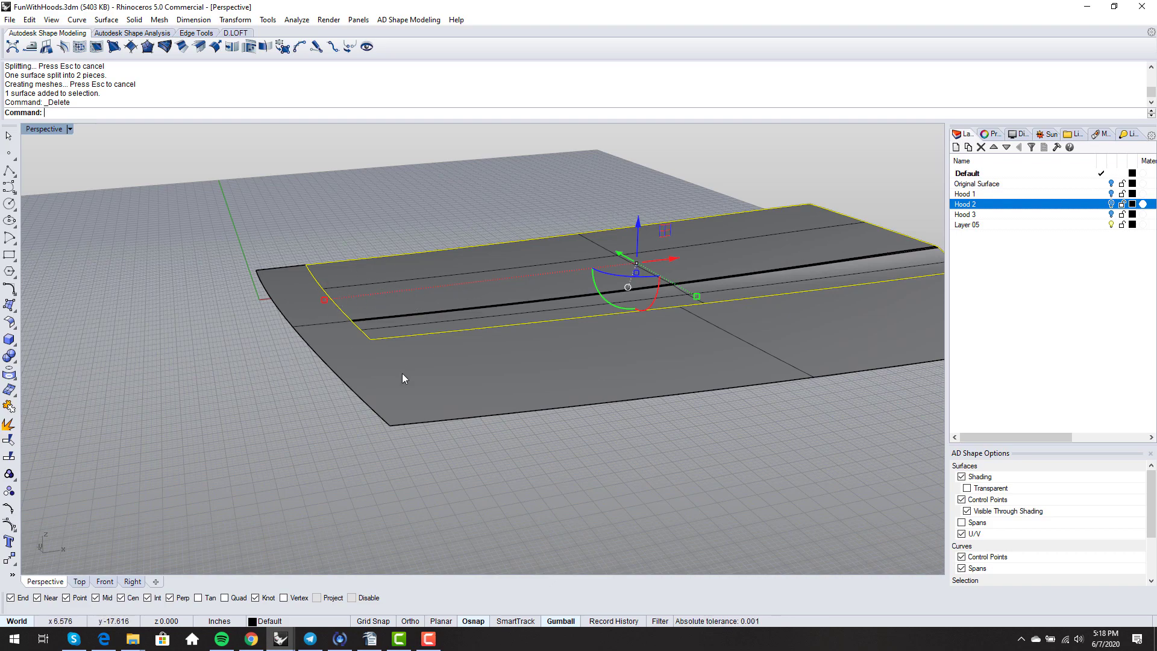
pyautogui.moveTo(360, 393); pyautogui.dragTo(550, 460, button='right')
pyautogui.press('Delete')
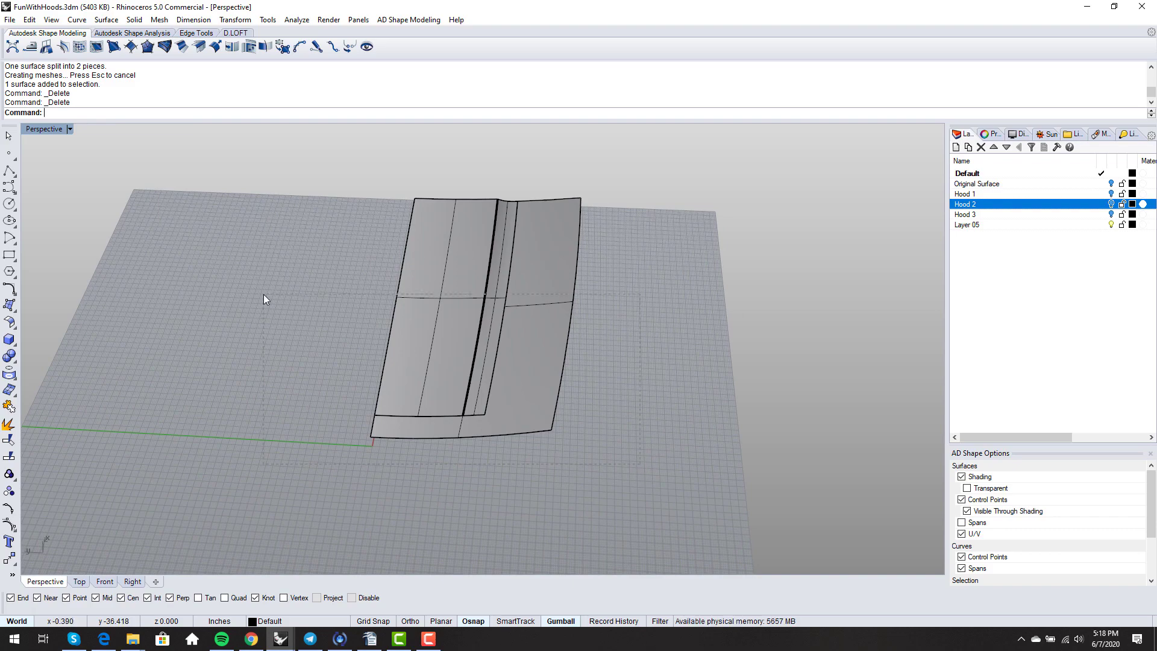
# - Join the scoop and trimmed panel, then mirror the half hood across the X axis
pyautogui.moveTo(263, 300); pyautogui.dragTo(263, 299)
pyautogui.write('Join')
pyautogui.press('Return')
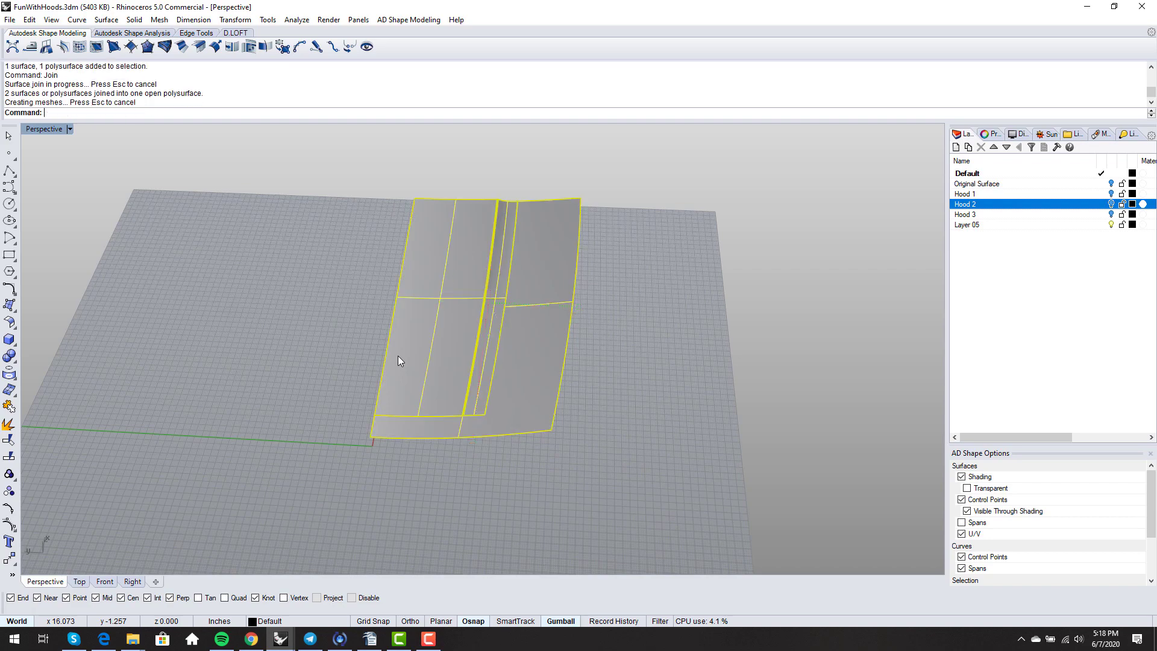
pyautogui.write('Mirror')
pyautogui.press('Return')
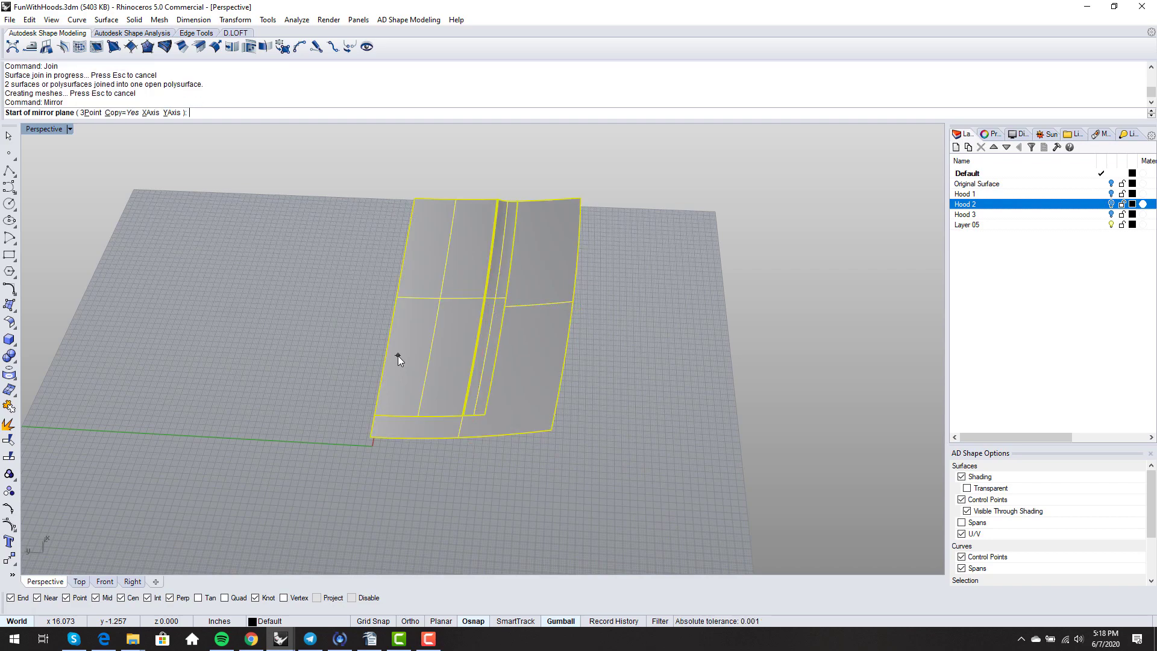
pyautogui.click(148, 114)
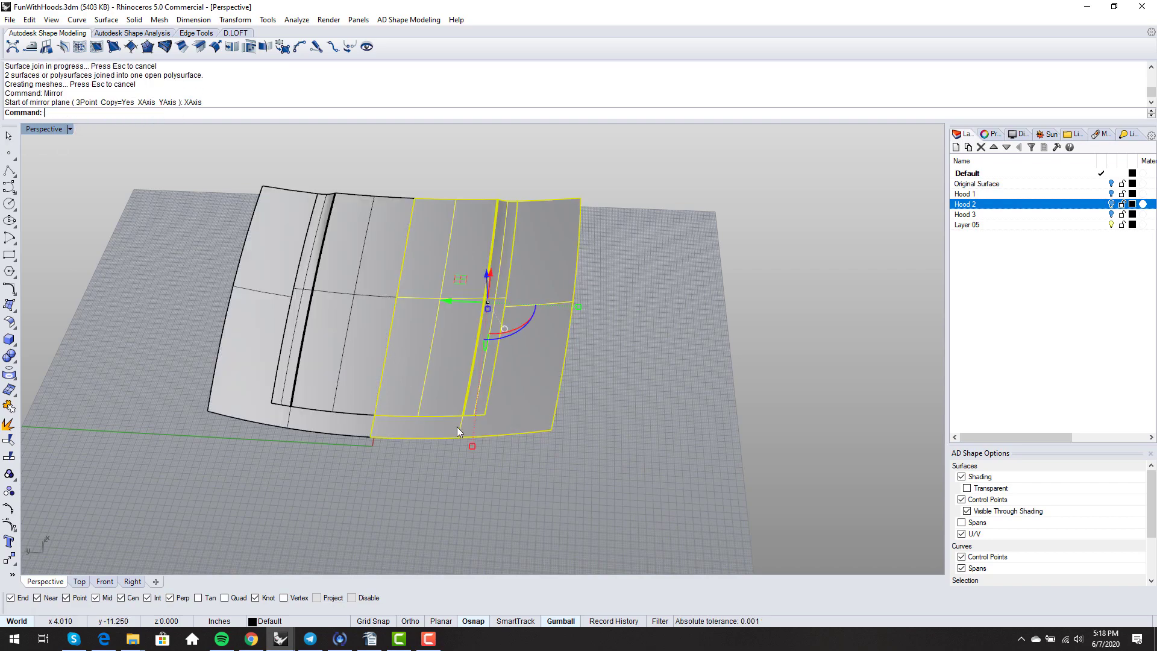
pyautogui.click(373, 487)
# - Join both halves into one hood and check its naked edges with ShowEdges
pyautogui.moveTo(377, 466); pyautogui.dragTo(449, 398, button='right')
pyautogui.click(480, 372)
pyautogui.keyDown('shift'); pyautogui.click(421, 370); pyautogui.keyUp('shift')
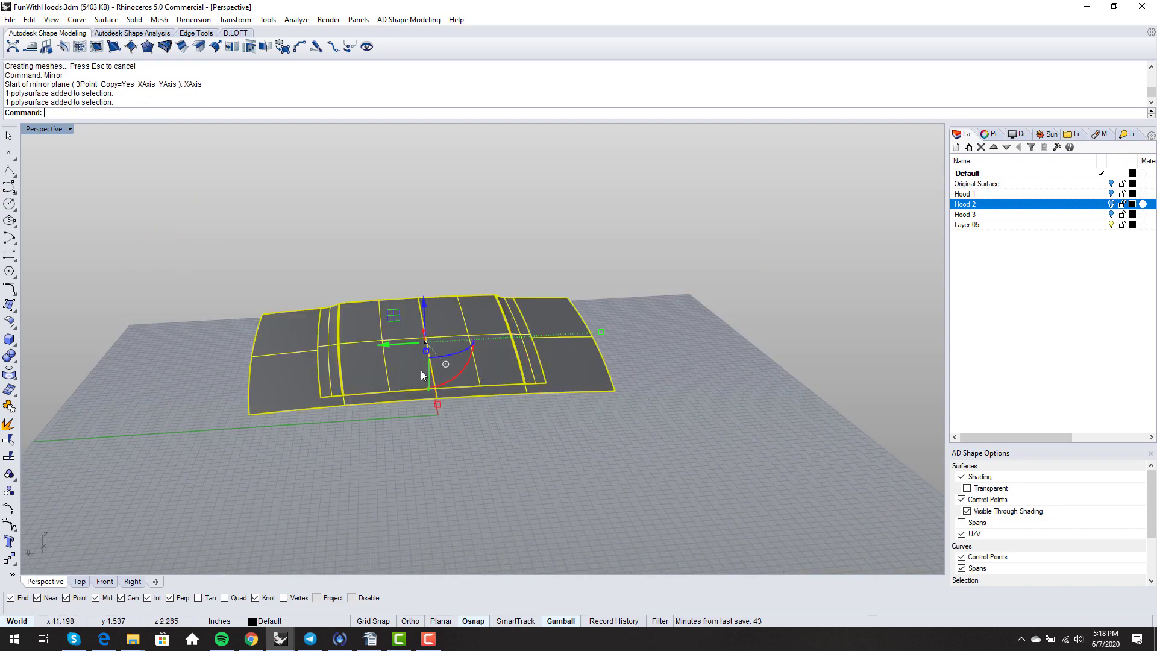
pyautogui.hotkey('ctrl', 'j')
pyautogui.write('ShowEdges')
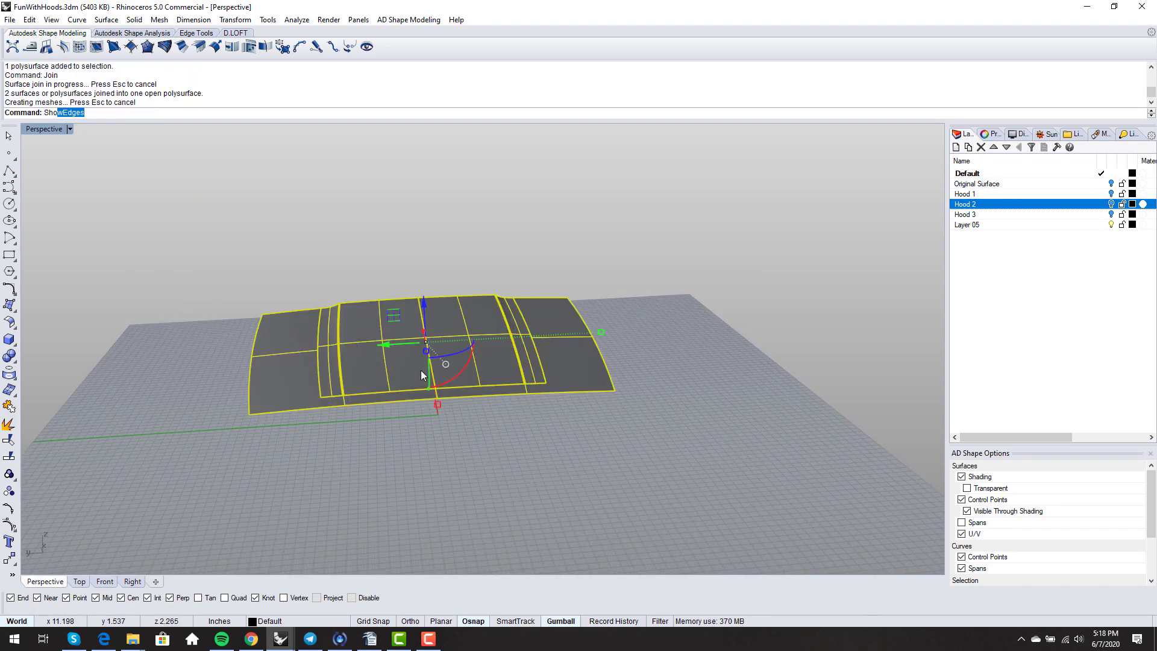
pyautogui.press('Return')
pyautogui.moveTo(511, 352); pyautogui.dragTo(332, 204, button='right')
pyautogui.click(375, 222)
# - Hide the grid with F7 and show the hood in Rendered display
pyautogui.moveTo(483, 320); pyautogui.dragTo(474, 362, button='right')
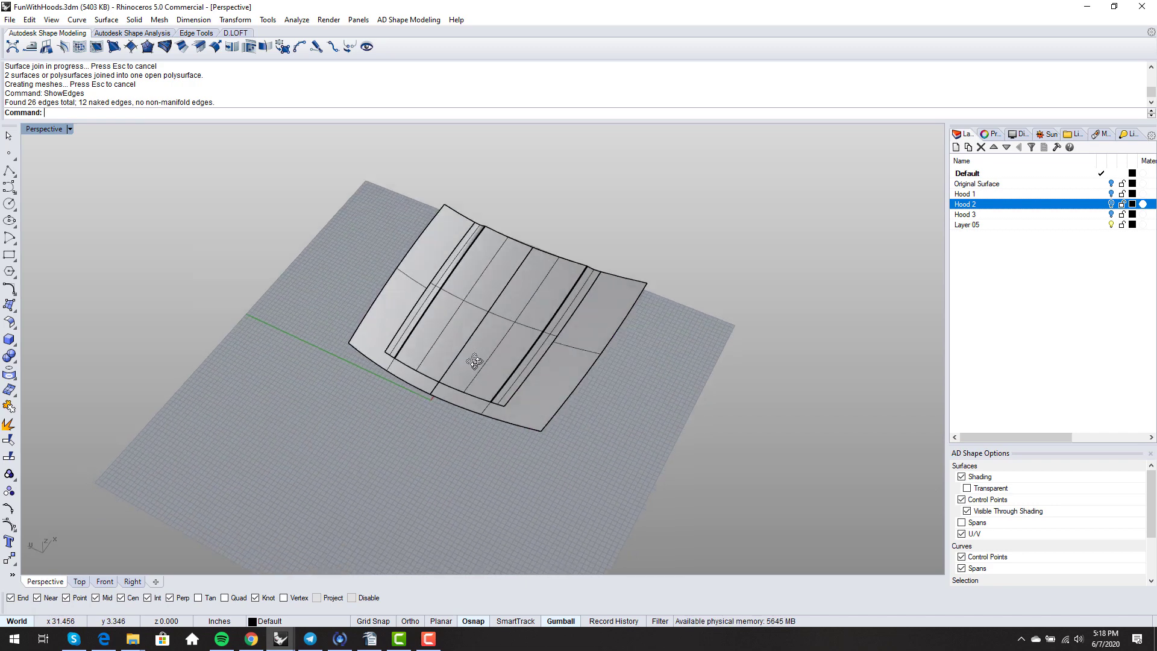
pyautogui.press('F7')
pyautogui.moveTo(597, 404)
pyautogui.mouseDown(button='right')
pyautogui.moveTo(609, 372)
pyautogui.moveTo(592, 328)
pyautogui.mouseUp(button='right')
pyautogui.middleClick(610, 372)
pyautogui.click(577, 384)
# - Orbit and zoom the rendered Perspective view to inspect the two-scoop hood's crease
pyautogui.scroll(6, 450, 341)
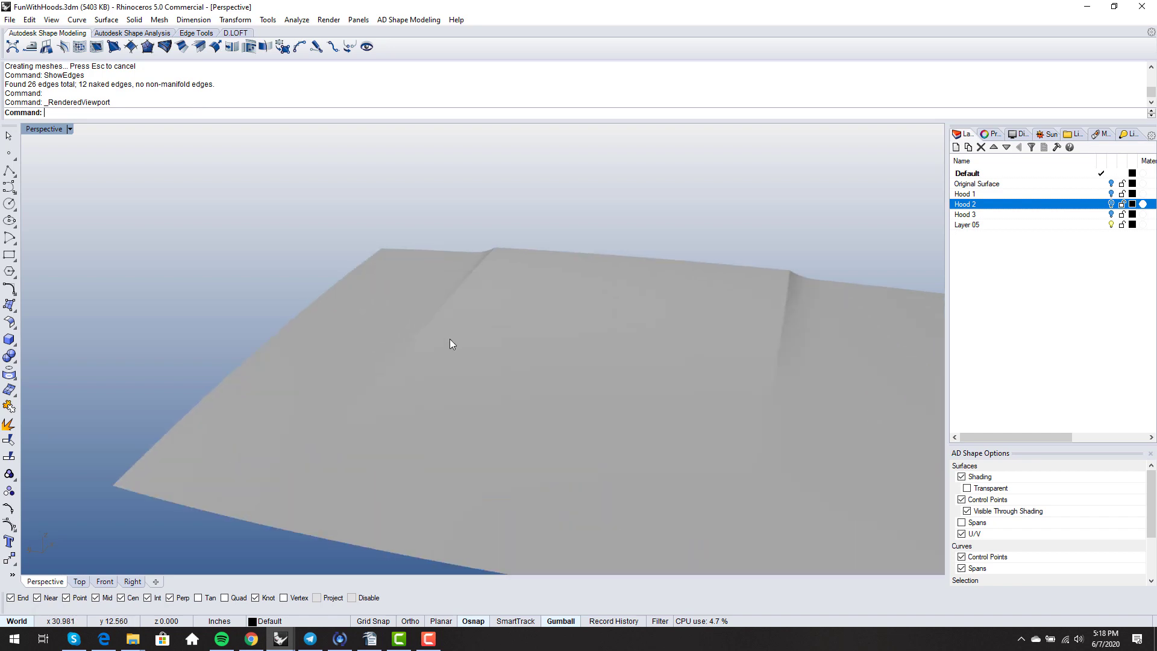
pyautogui.moveTo(450, 341)
pyautogui.mouseDown(button='right')
pyautogui.moveTo(529, 314)
pyautogui.moveTo(530, 291)
pyautogui.moveTo(663, 310)
pyautogui.moveTo(704, 287)
pyautogui.moveTo(478, 341)
pyautogui.moveTo(484, 451)
pyautogui.moveTo(573, 382)
pyautogui.moveTo(582, 320)
pyautogui.mouseUp(button='right')
pyautogui.scroll(7, 654, 280)
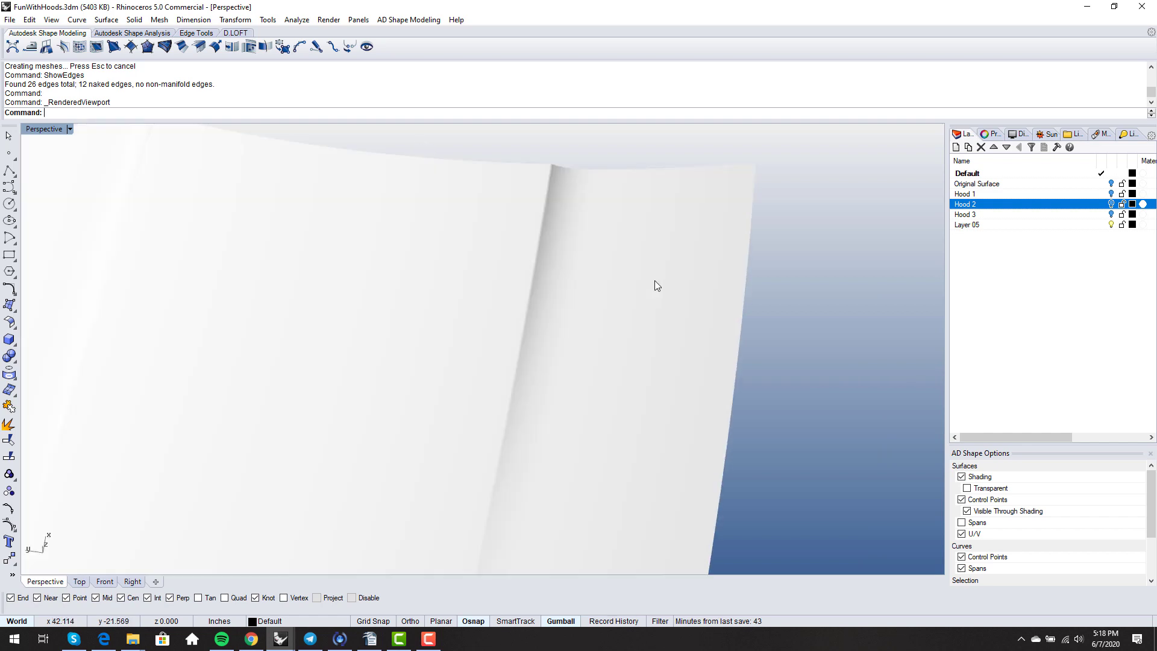
pyautogui.moveTo(654, 281); pyautogui.dragTo(610, 320, button='right')
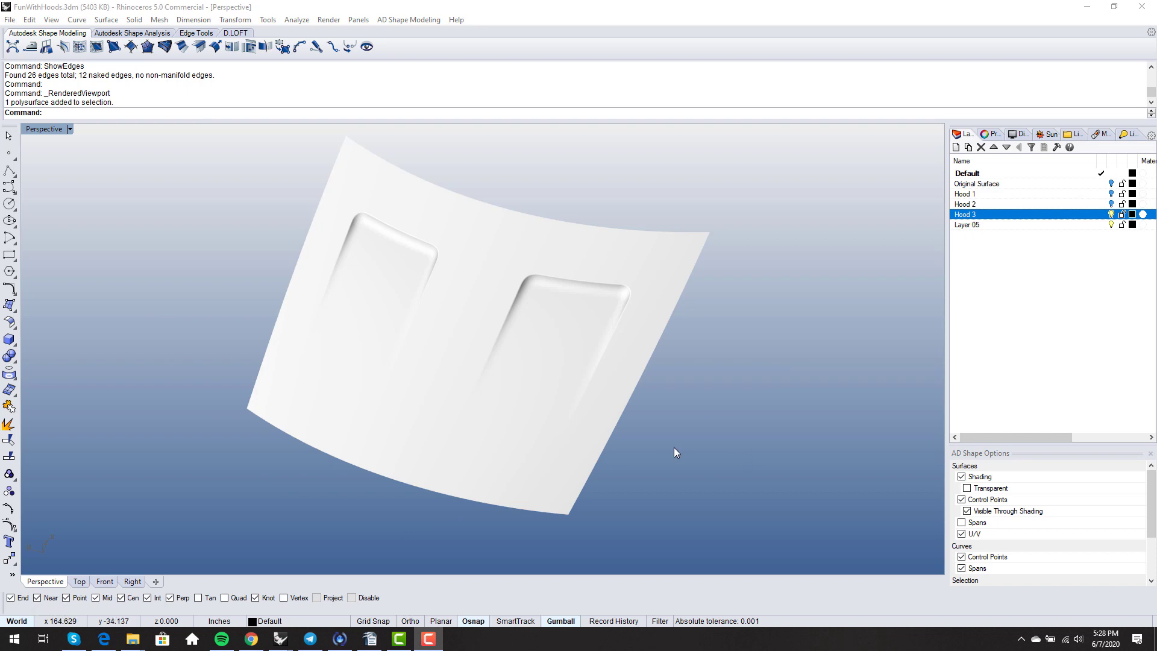
pyautogui.moveTo(721, 416); pyautogui.dragTo(693, 435, button='right')
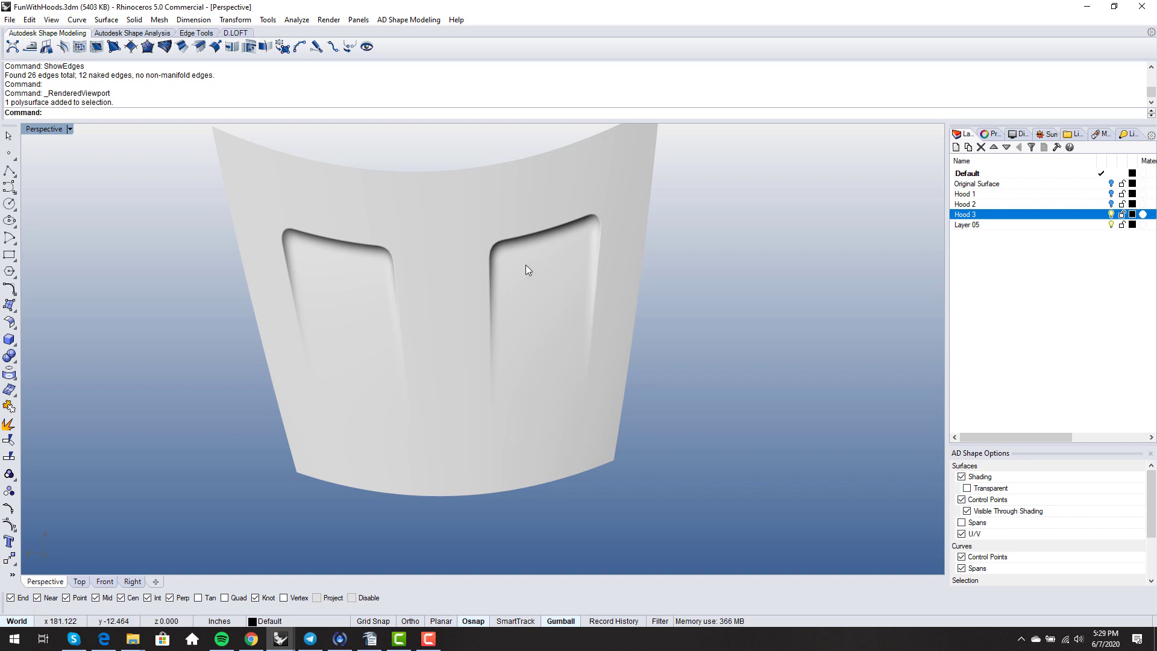
pyautogui.moveTo(508, 265); pyautogui.dragTo(530, 320, button='right')
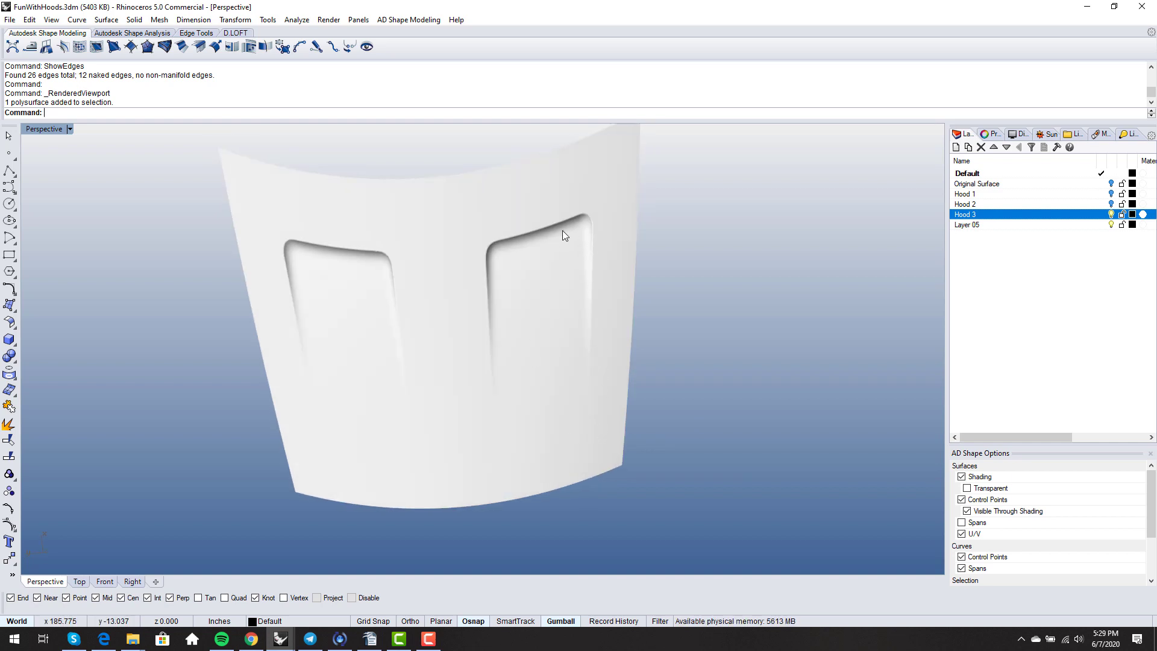
pyautogui.moveTo(485, 256); pyautogui.dragTo(508, 207, button='right')
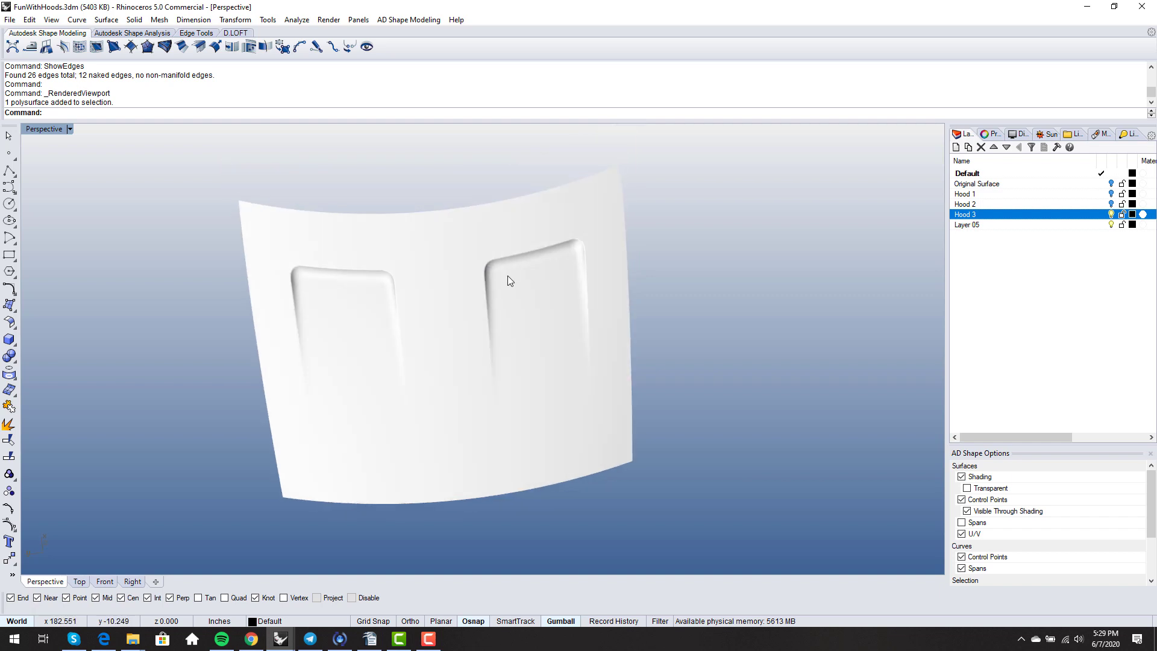
pyautogui.moveTo(509, 277); pyautogui.dragTo(537, 305, button='right')
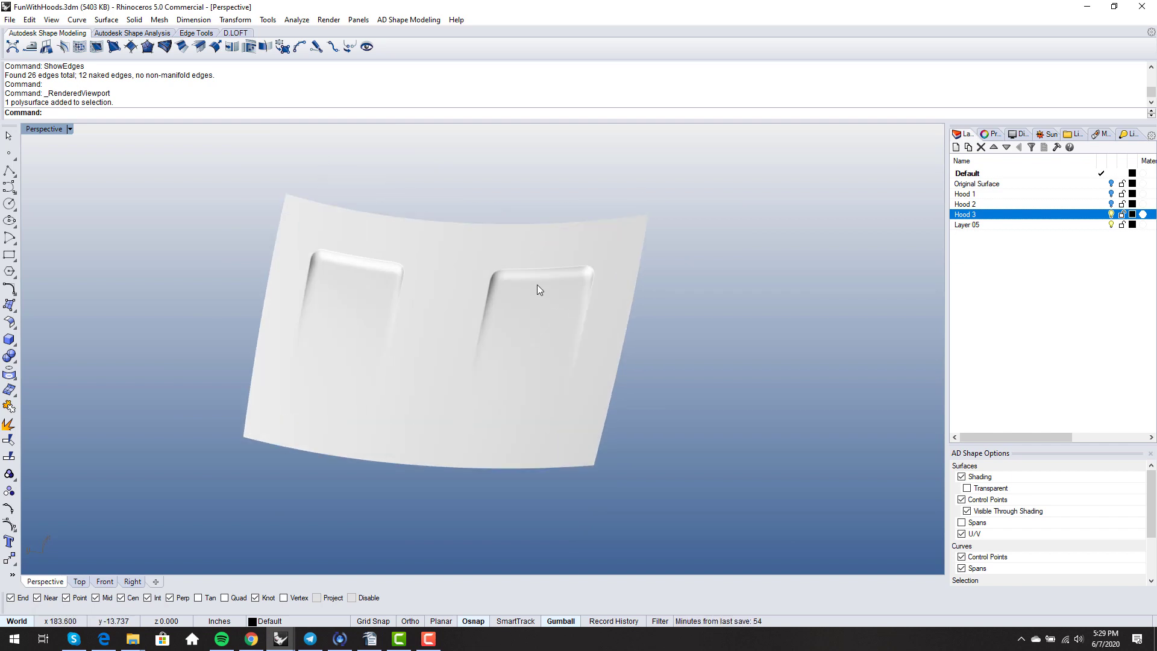
pyautogui.moveTo(541, 279); pyautogui.dragTo(574, 218, button='right')
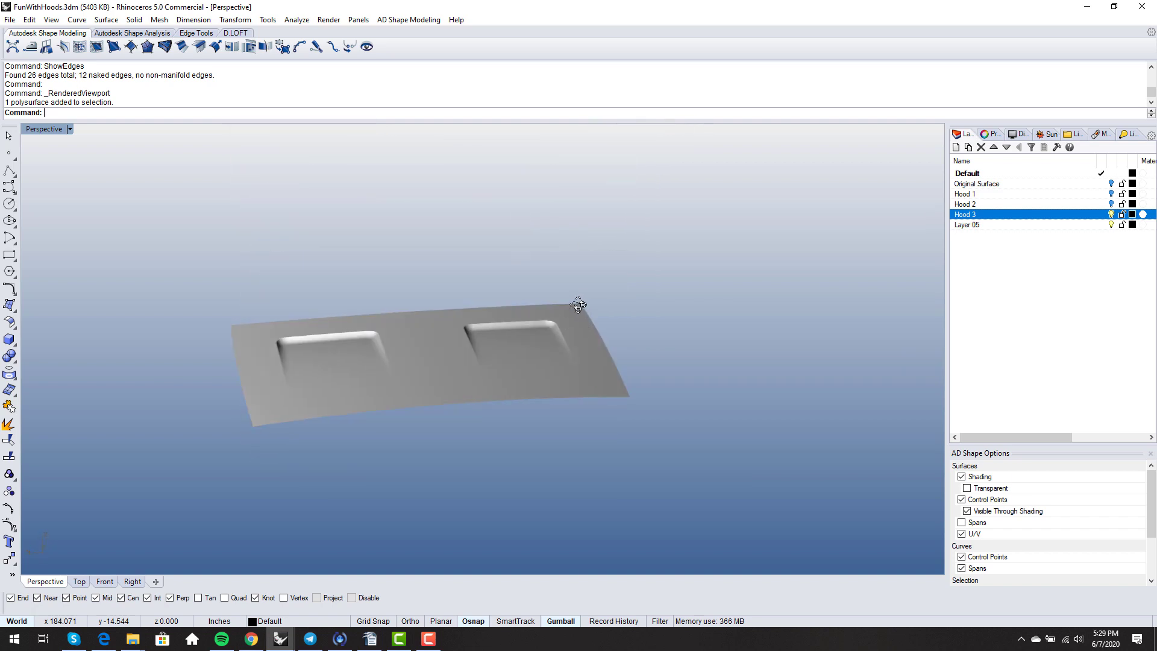
pyautogui.moveTo(573, 355); pyautogui.dragTo(555, 369, button='right')
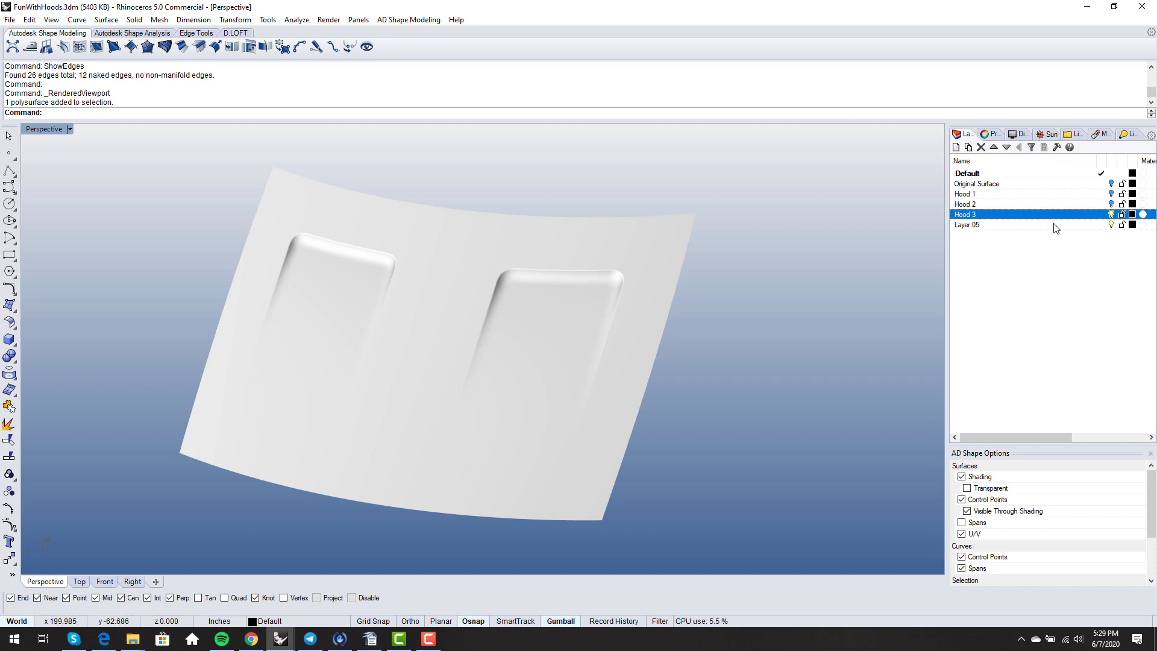
# - Hide the Hood 3 layer and explode the creased hood into separate surfaces
pyautogui.click(1113, 216)
pyautogui.scroll(-8, 574, 255)
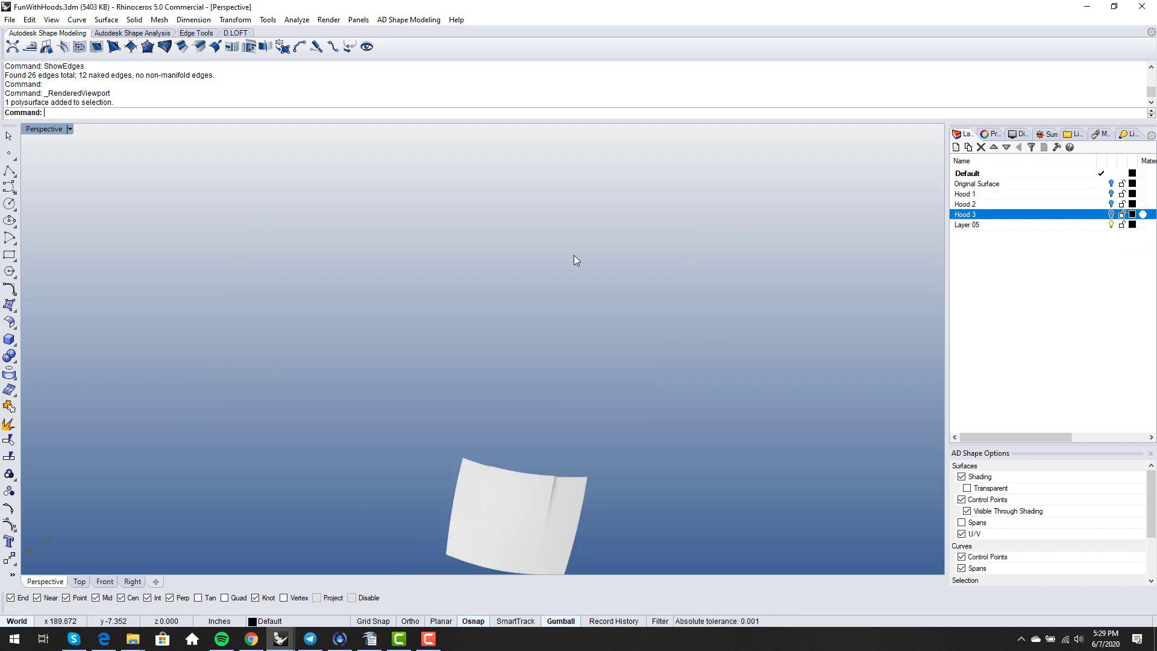
pyautogui.moveTo(569, 375); pyautogui.dragTo(564, 351, button='right')
pyautogui.scroll(5, 561, 455)
pyautogui.scroll(9, 558, 398)
pyautogui.moveTo(556, 400); pyautogui.dragTo(574, 343, button='right')
pyautogui.click(555, 446)
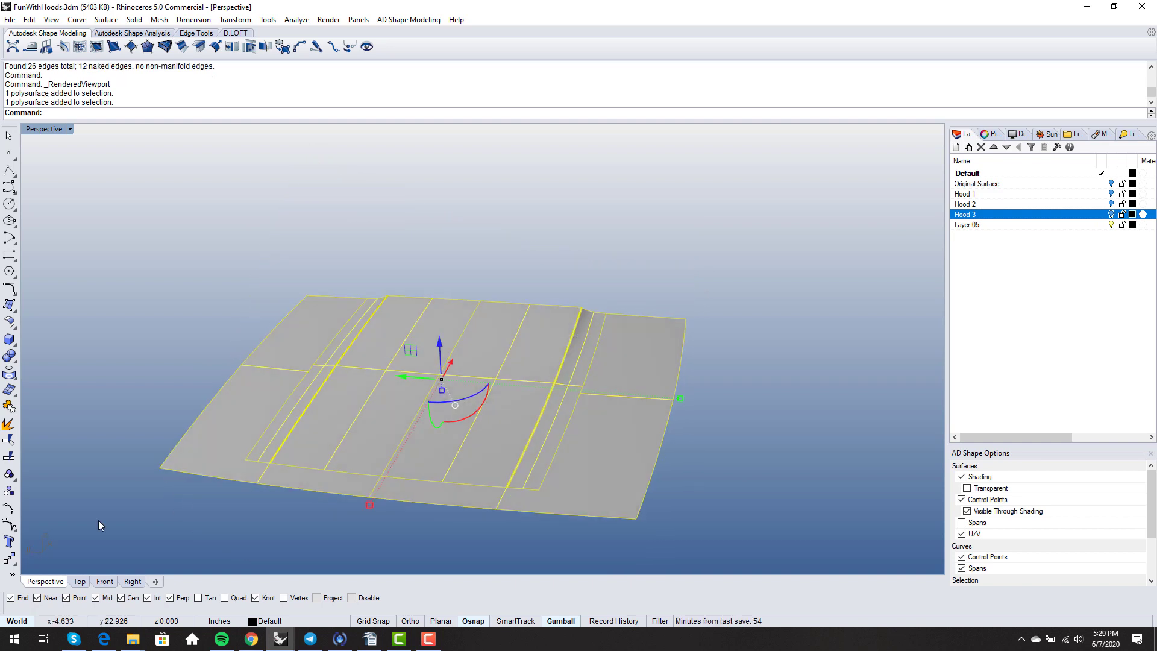
pyautogui.click(9, 426)
# - Switch to Shaded display and delete the four left-side surfaces plus three more unneeded ones
pyautogui.scroll(3, 370, 387)
pyautogui.middleClick(398, 382)
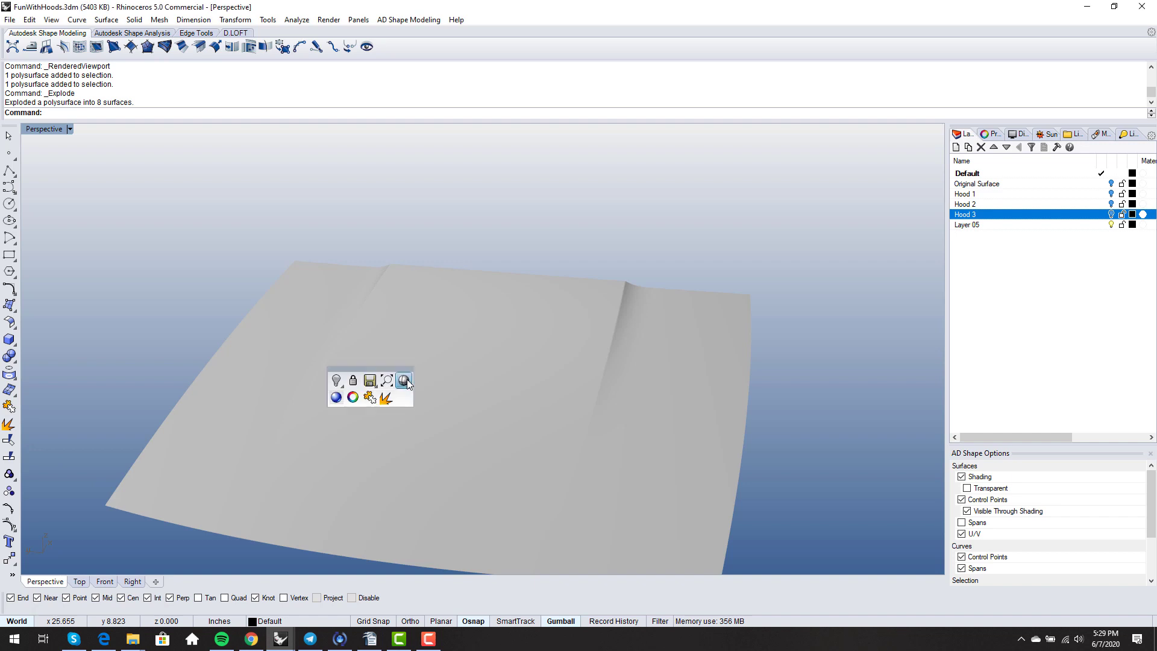
pyautogui.click(407, 380)
pyautogui.scroll(-5, 445, 380)
pyautogui.moveTo(446, 380); pyautogui.dragTo(474, 379, button='right')
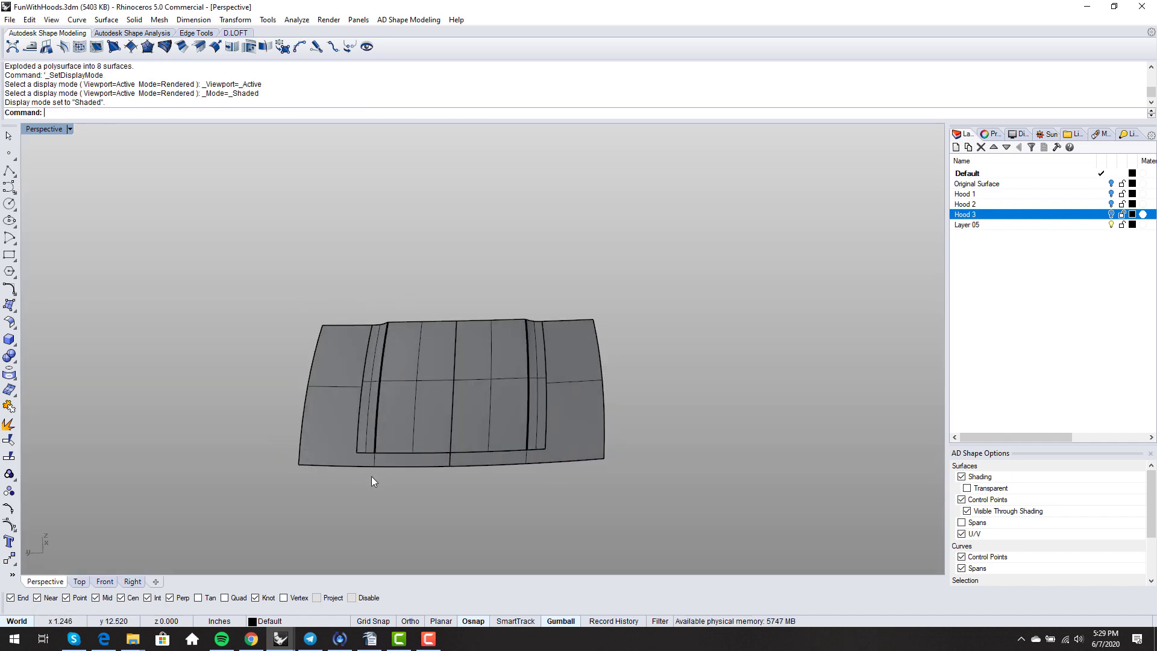
pyautogui.moveTo(308, 374); pyautogui.dragTo(276, 323)
pyautogui.press('Delete')
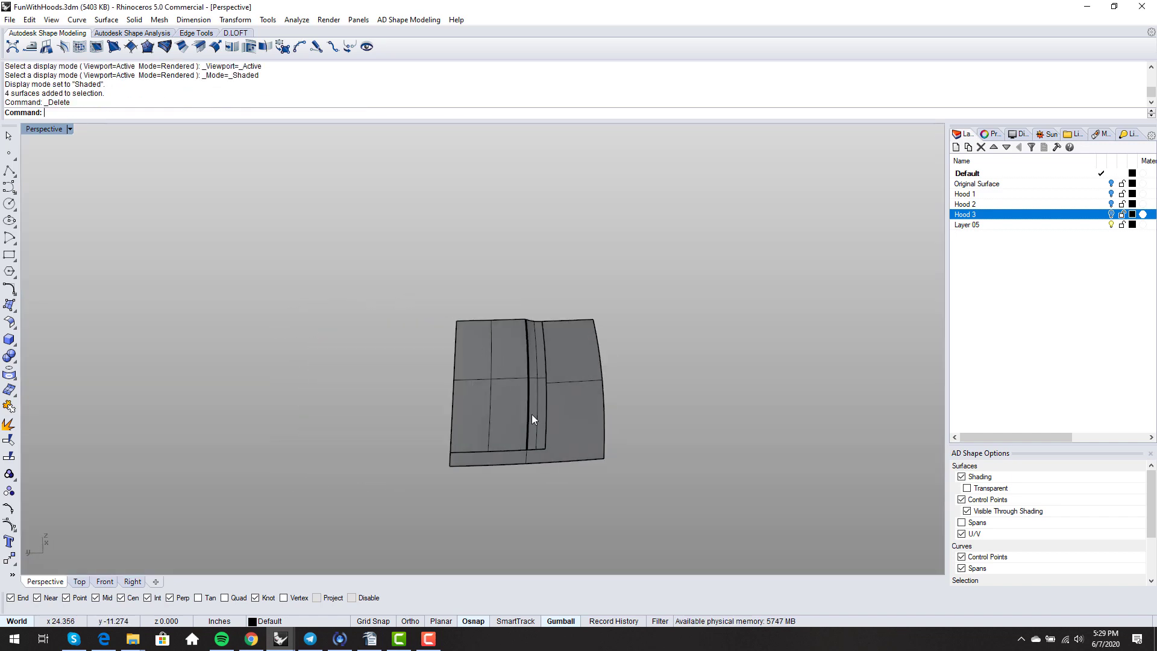
pyautogui.moveTo(421, 267); pyautogui.dragTo(573, 457)
pyautogui.press('Delete')
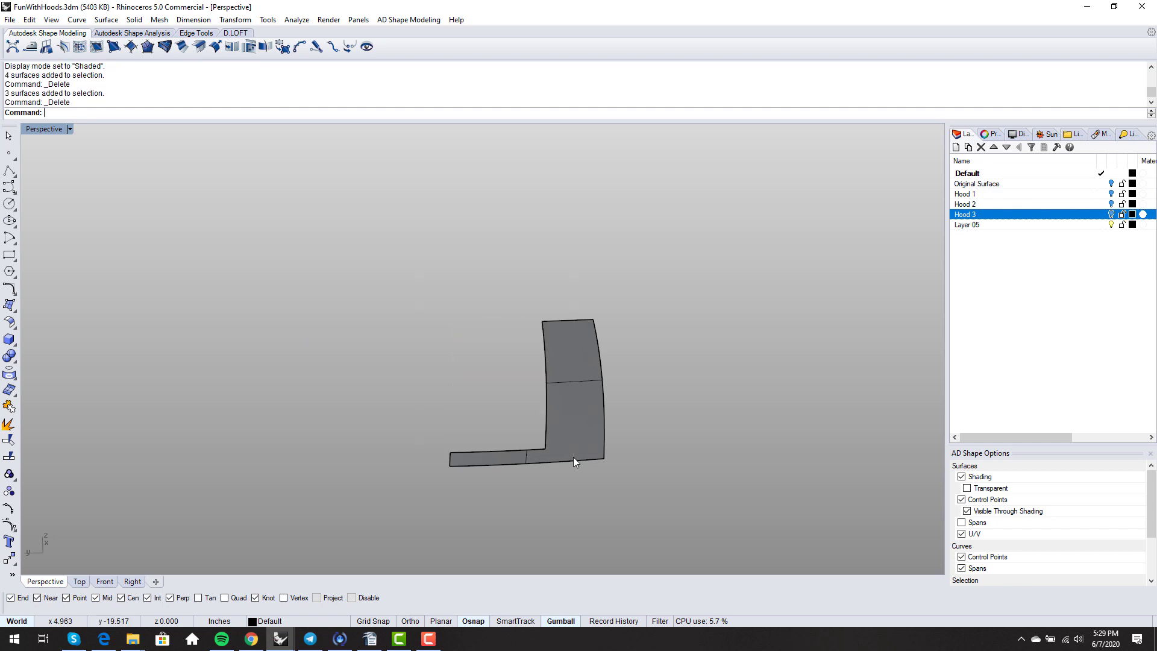
# - Untrim the remaining corner surface back to a full flat rectangle
pyautogui.write('Untrim')
pyautogui.press('Return')
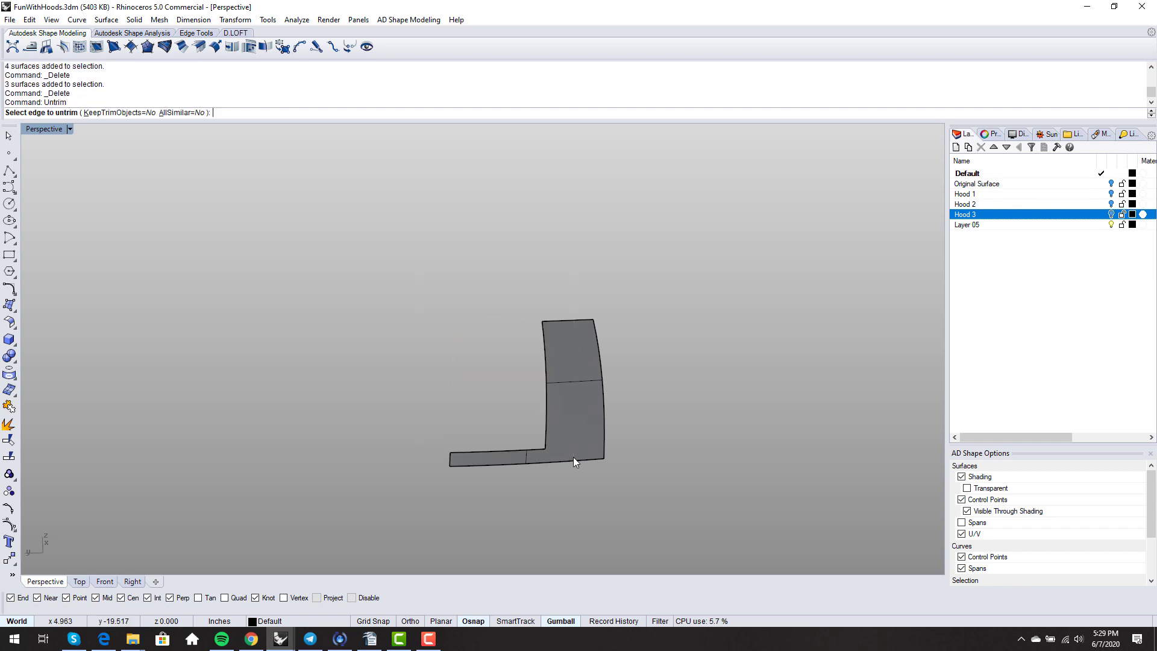
pyautogui.click(548, 437)
pyautogui.moveTo(573, 436); pyautogui.dragTo(527, 396, button='right')
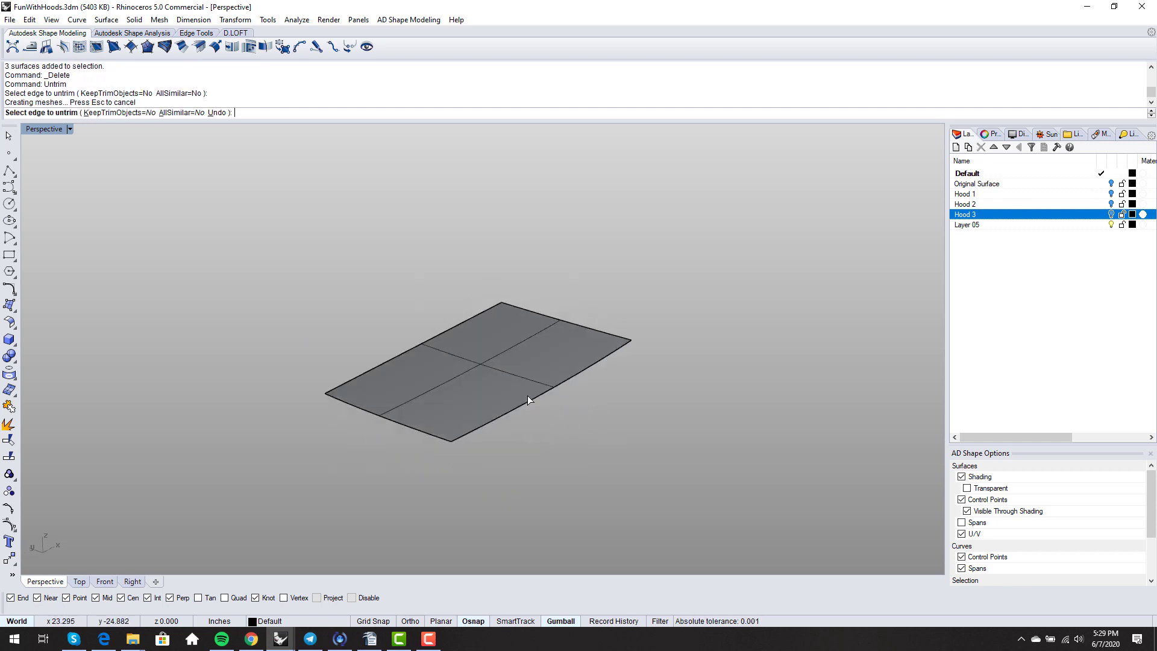
pyautogui.scroll(1, 528, 398)
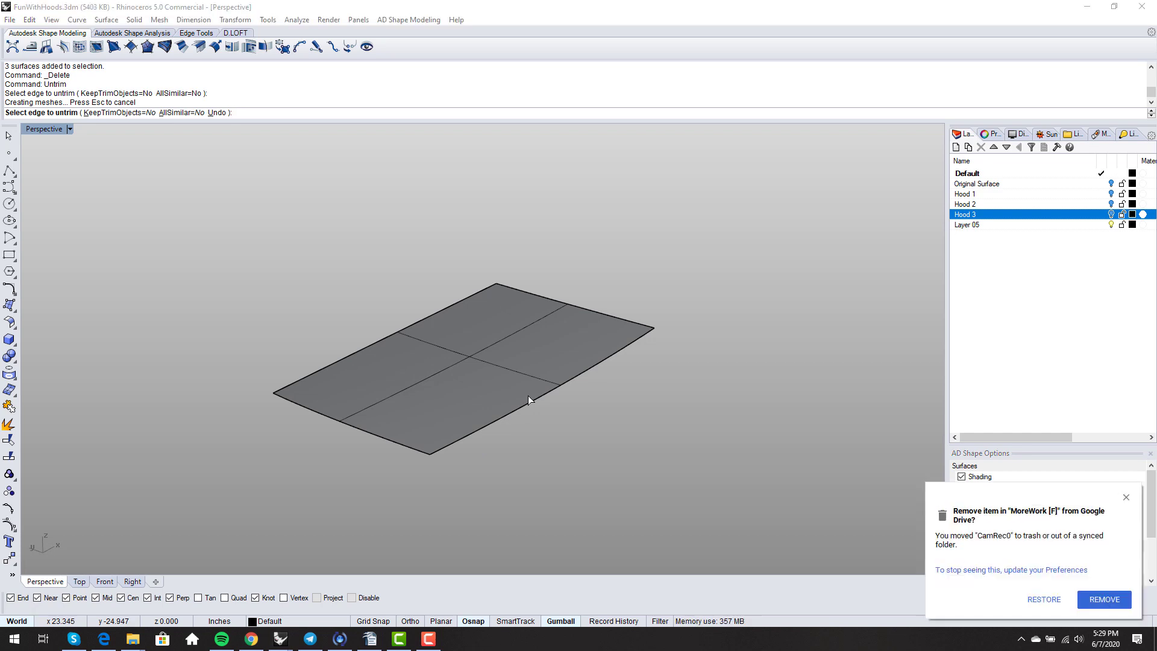
pyautogui.click(1111, 602)
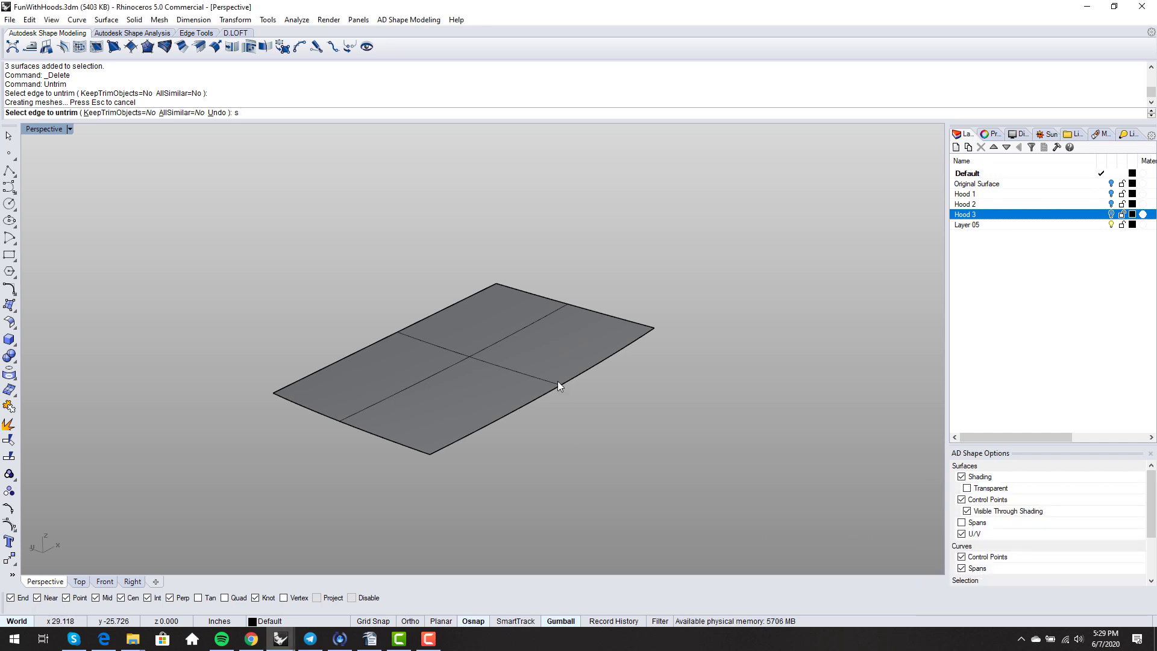
pyautogui.press('Escape')
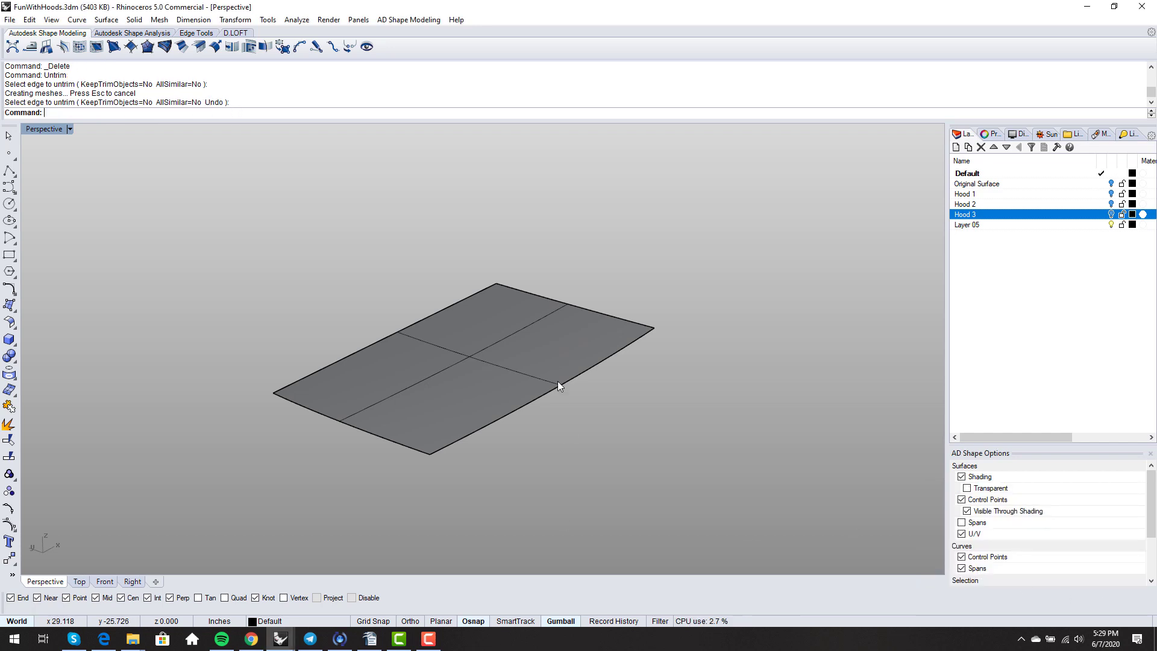
pyautogui.write('split')
pyautogui.press('Return')
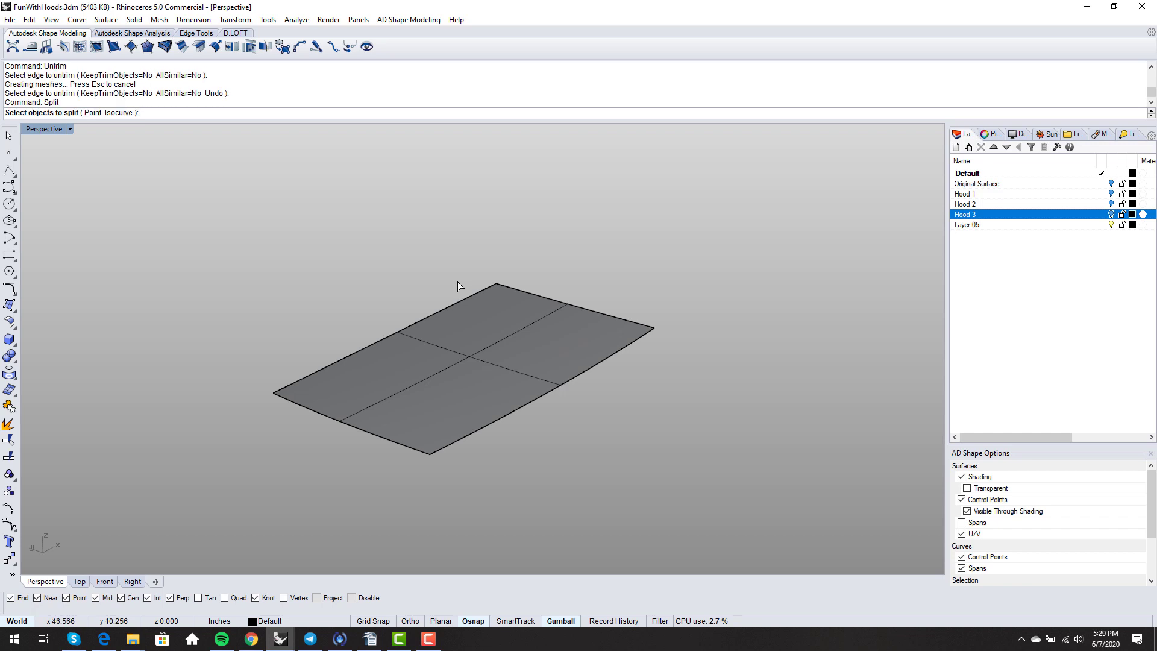
# - Split the rectangular surface once along an isocurve in the toggled direction
pyautogui.click(386, 382)
pyautogui.press('Return')
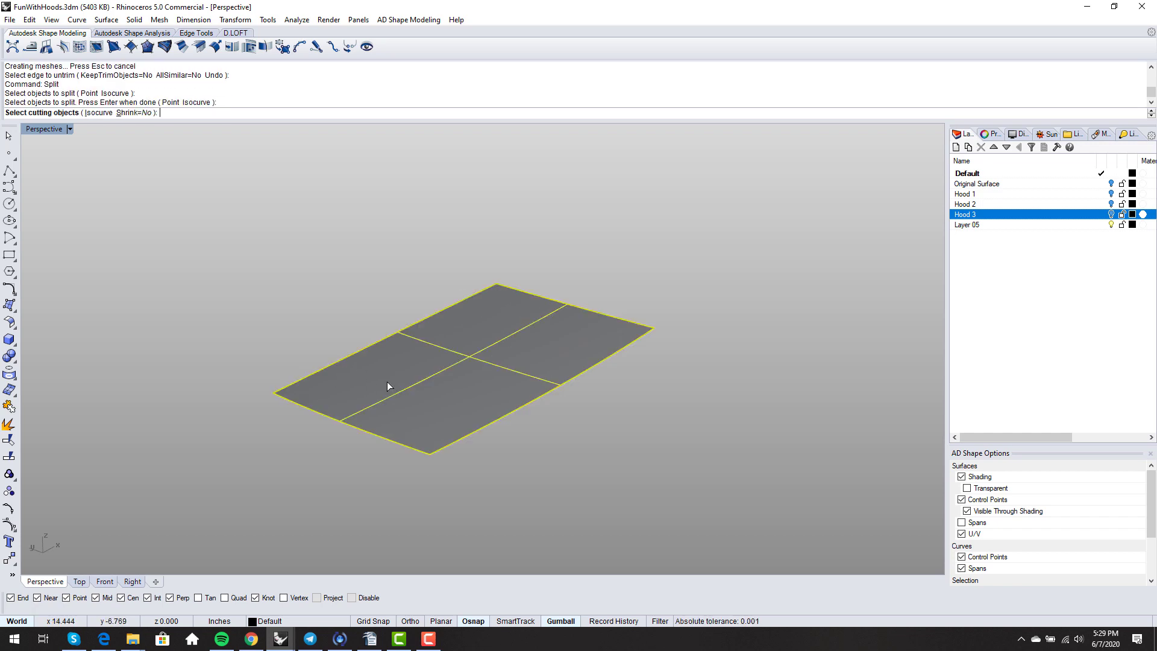
pyautogui.click(90, 113)
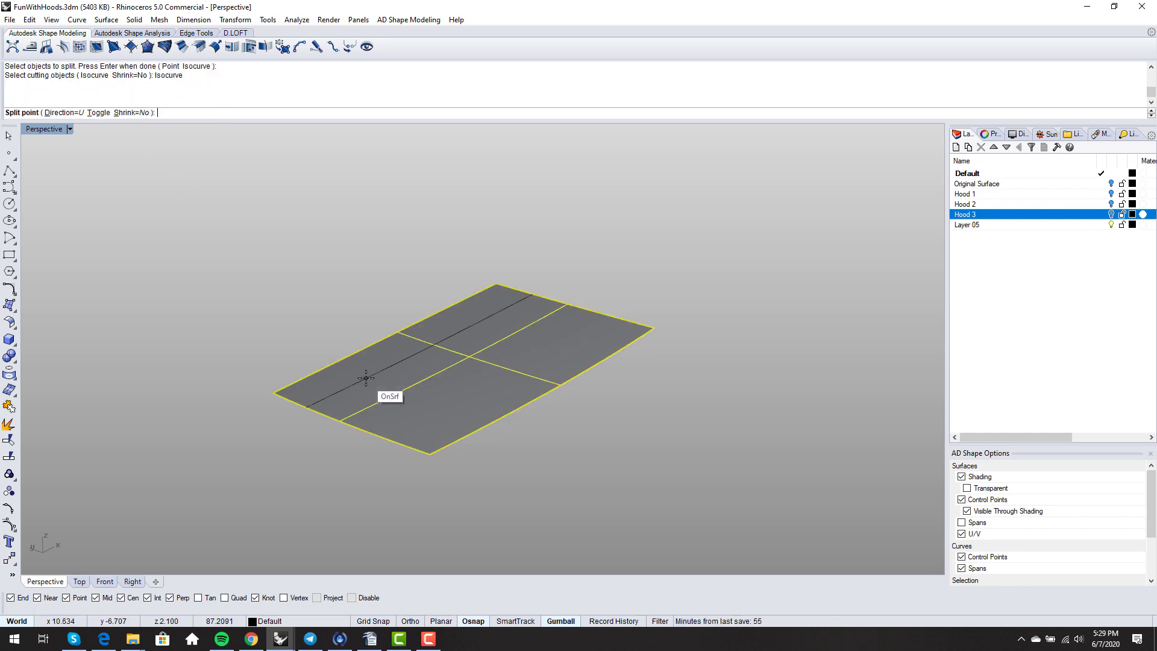
pyautogui.write('t')
pyautogui.press('Return')
pyautogui.moveTo(371, 381); pyautogui.dragTo(428, 446, button='right')
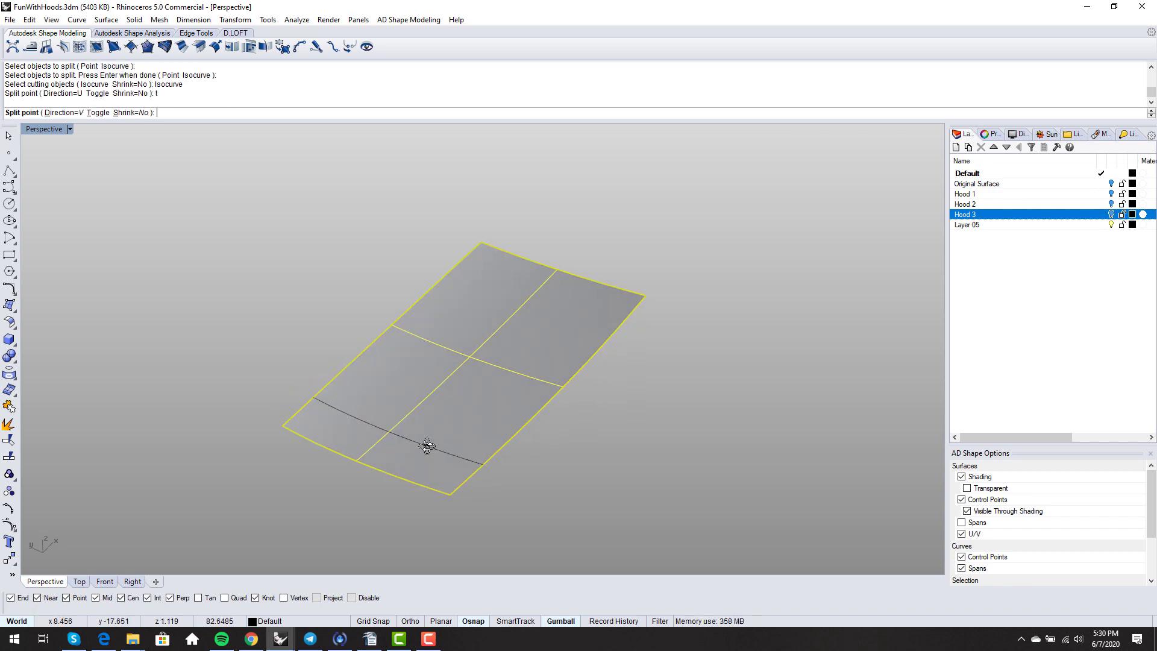
pyautogui.click(461, 422)
pyautogui.press('Return')
pyautogui.moveTo(414, 443)
pyautogui.mouseDown(button='right')
pyautogui.moveTo(439, 434)
pyautogui.moveTo(432, 444)
pyautogui.mouseUp(button='right')
# - Split the upper piece along a V isocurve near its top edge
pyautogui.press('Return')
pyautogui.click(538, 347)
pyautogui.press('Return')
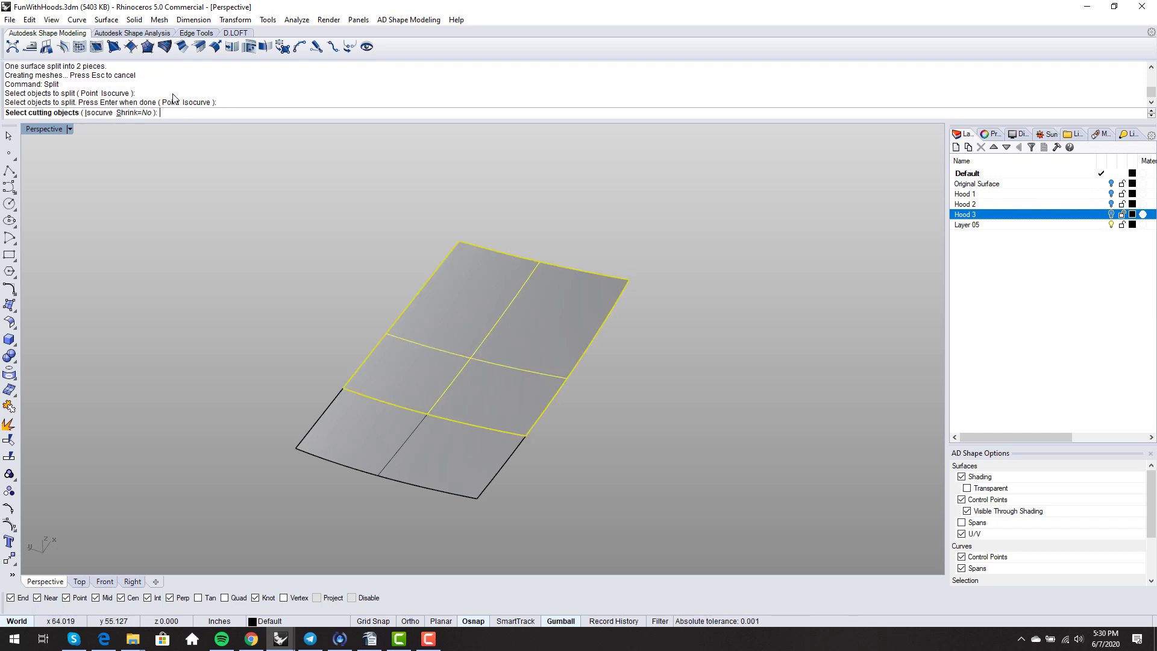
pyautogui.click(115, 112)
pyautogui.click(98, 113)
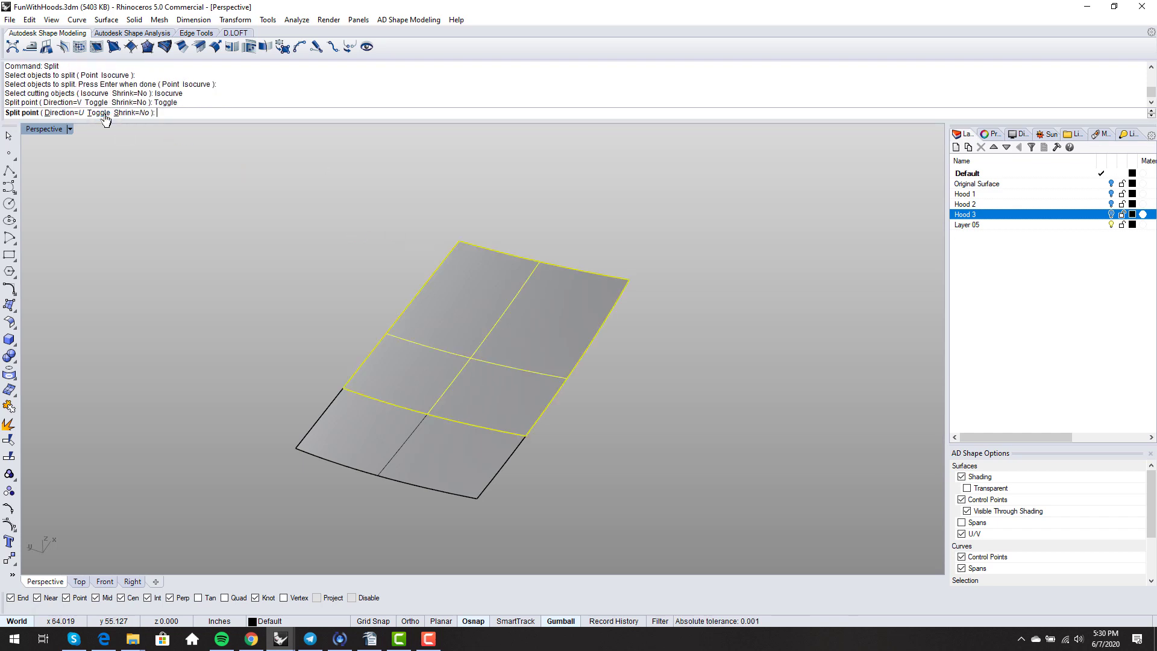
pyautogui.click(94, 114)
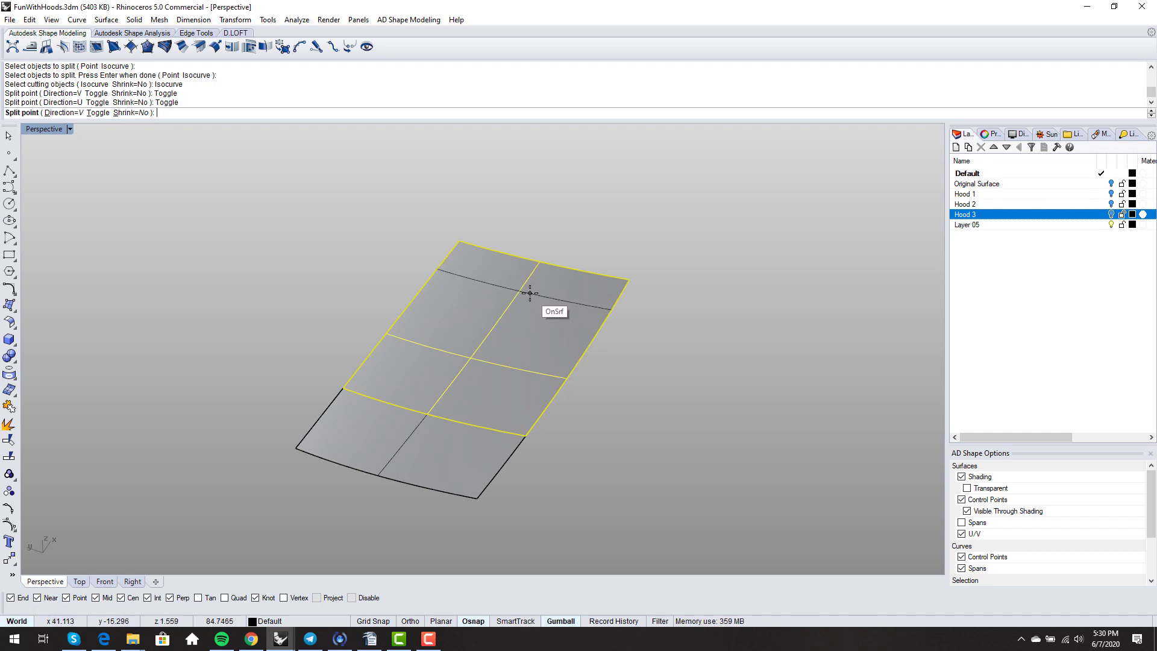
pyautogui.click(530, 293)
pyautogui.moveTo(425, 360); pyautogui.dragTo(499, 360, button='right')
# - Split the middle piece along two U isocurves into three, then select the centre piece
pyautogui.rightClick(489, 361)
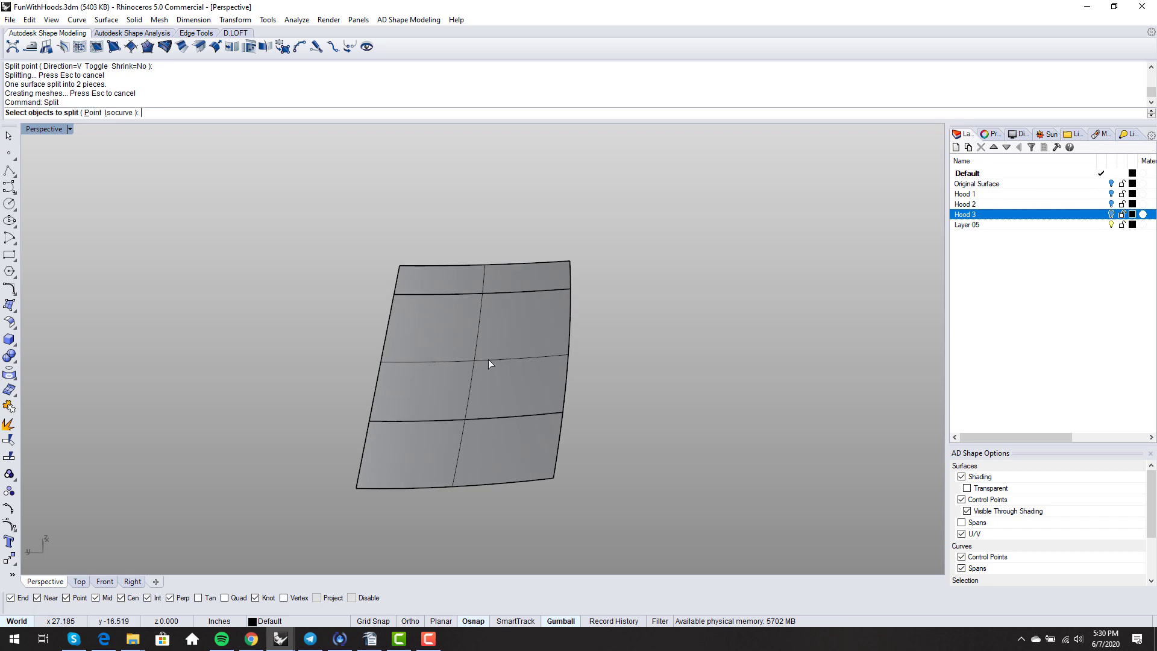
pyautogui.click(473, 369)
pyautogui.rightClick(468, 365)
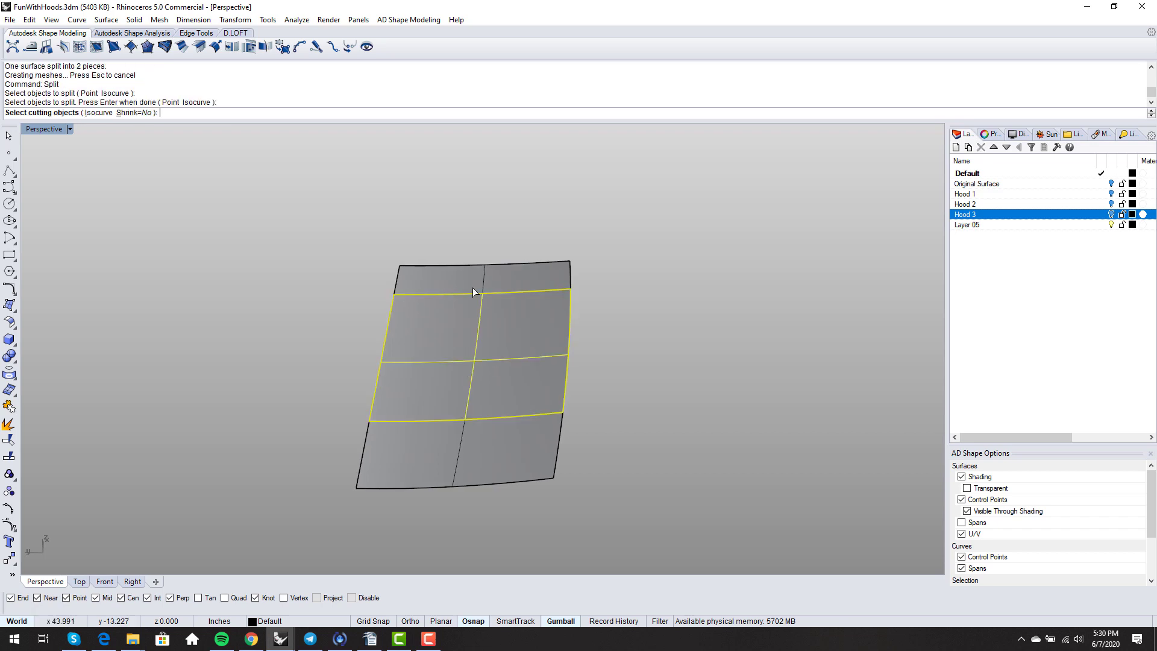
pyautogui.click(94, 113)
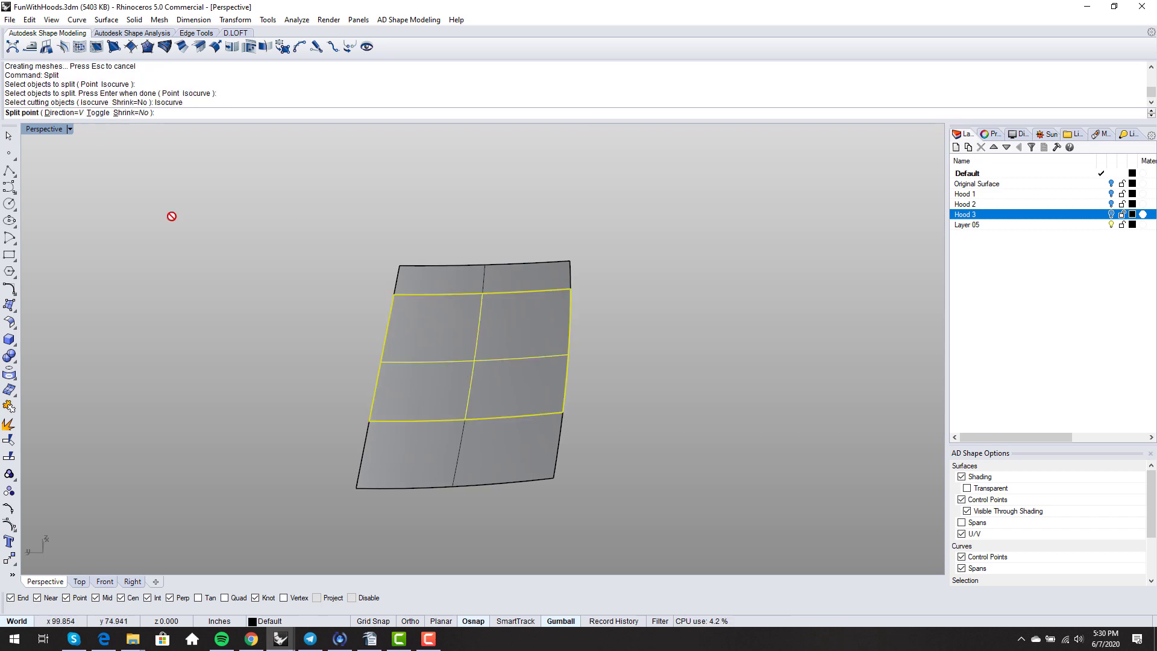
pyautogui.click(97, 113)
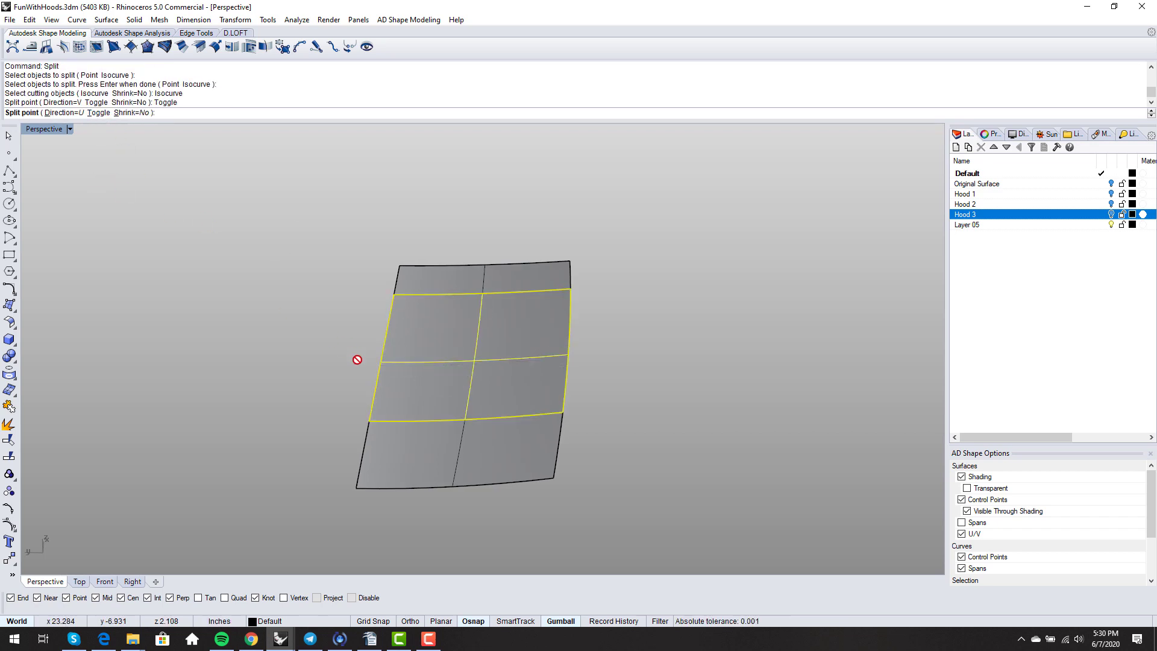
pyautogui.click(419, 409)
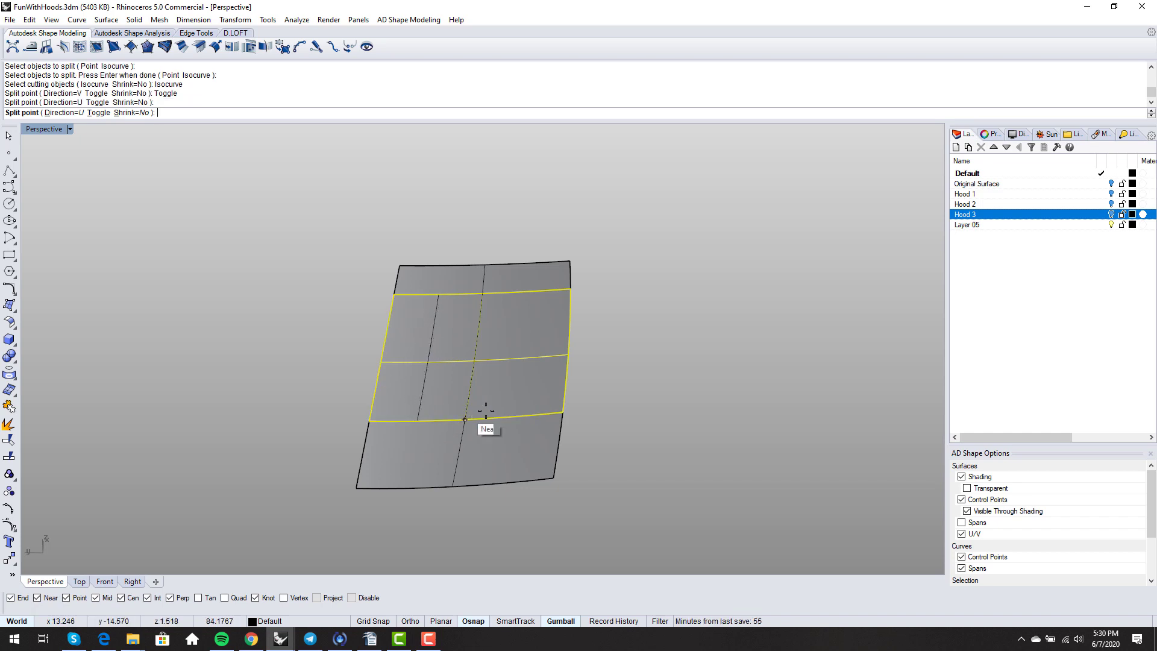
pyautogui.click(521, 415)
pyautogui.press('Return')
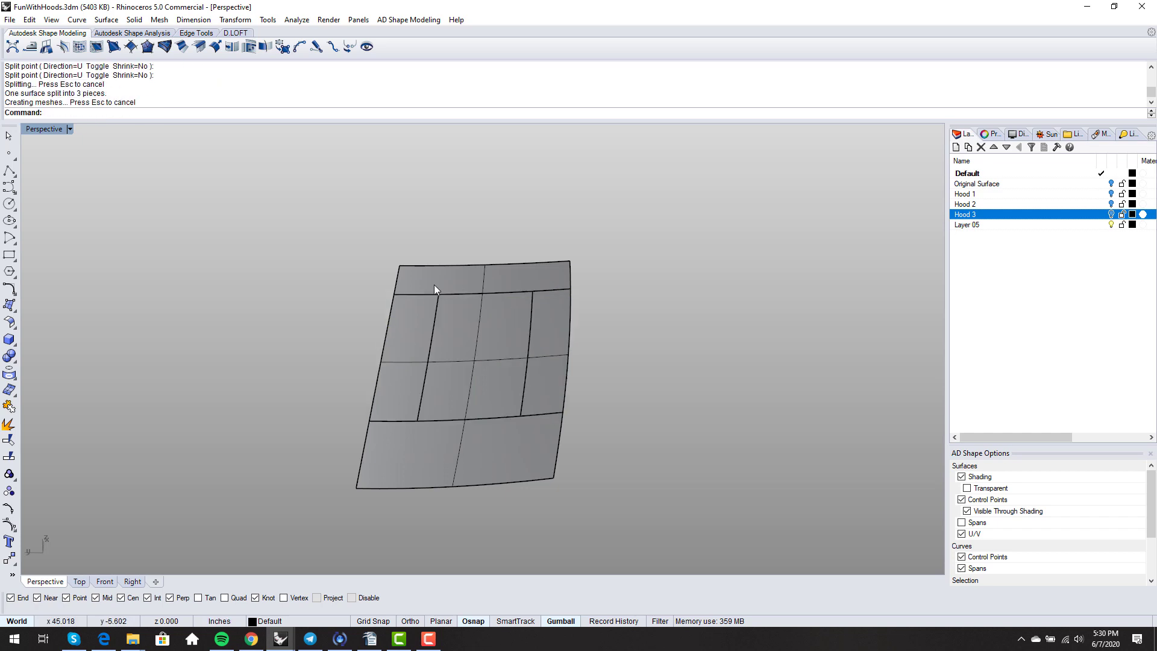
pyautogui.moveTo(522, 422); pyautogui.dragTo(511, 338, button='right')
pyautogui.click(494, 352)
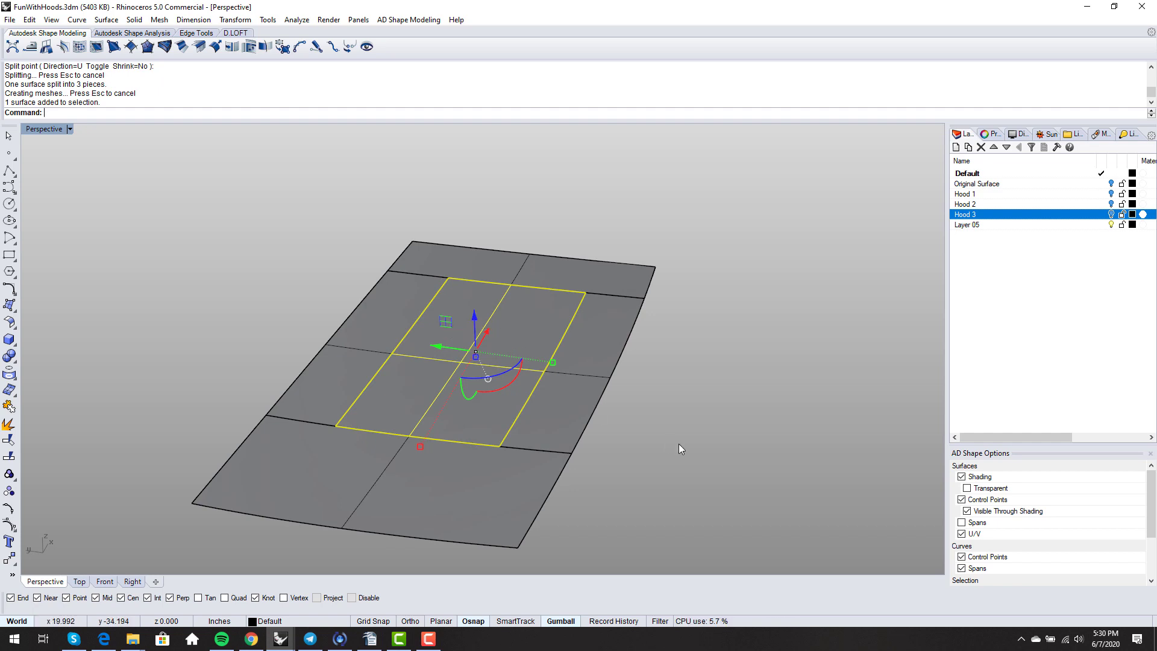
# - Shrink the middle panel to its trim boundary, show its control points, and change its degree to 3
pyautogui.write('ShrinkTrimmedSrf')
pyautogui.press('Return')
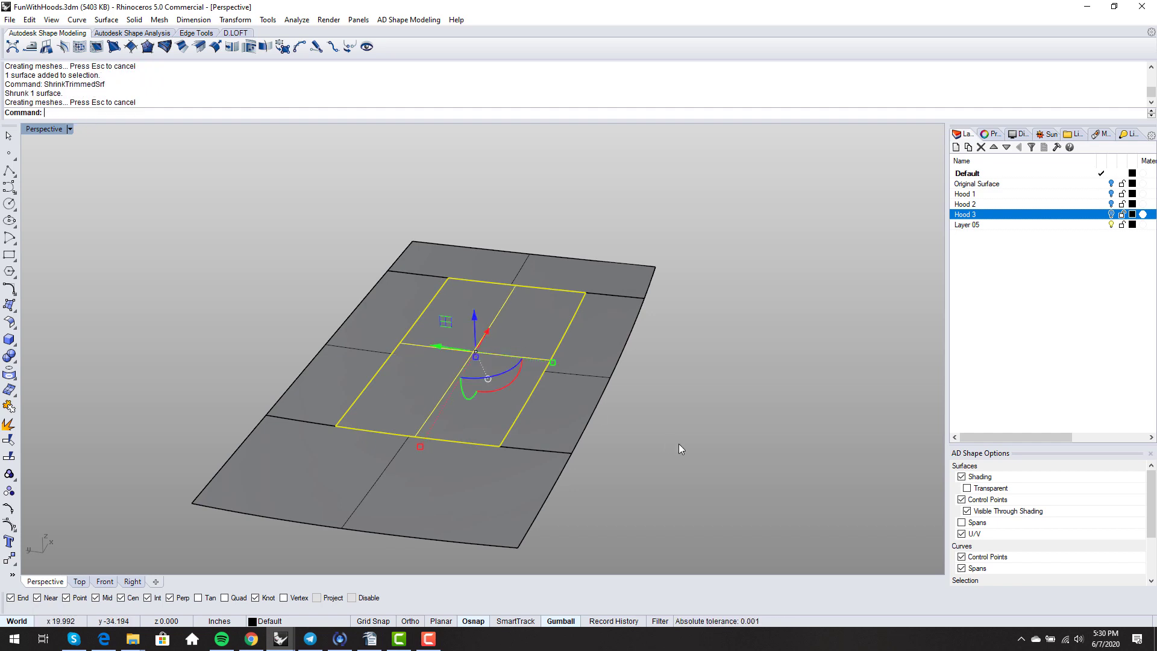
pyautogui.press('F10')
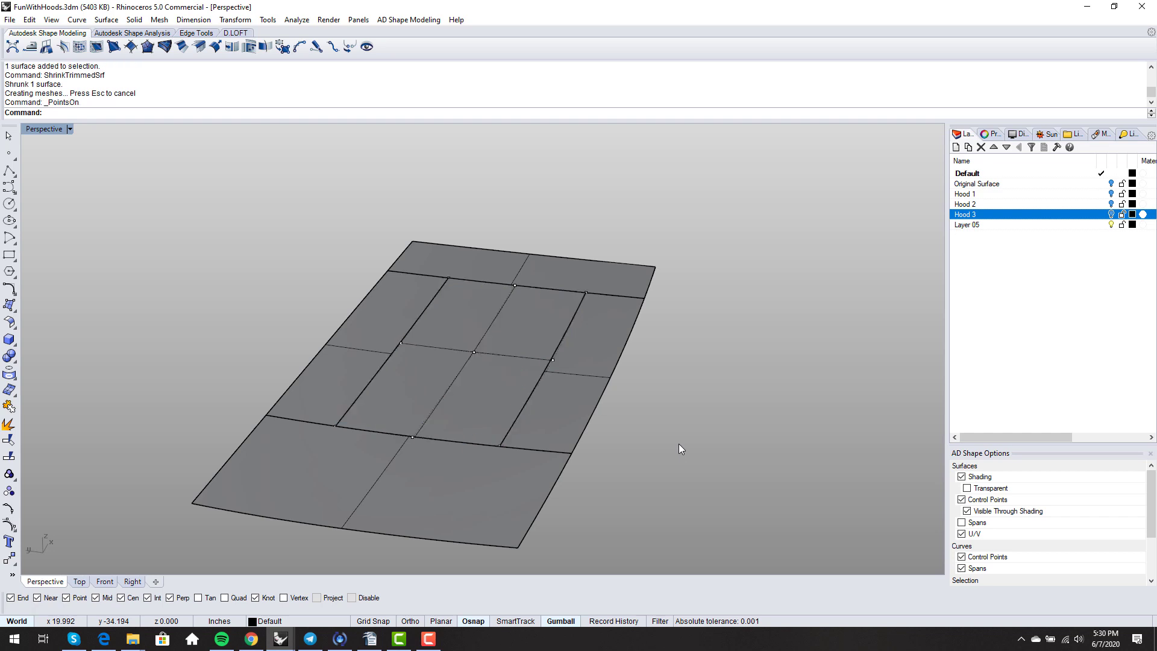
pyautogui.write('ChangeDegree')
pyautogui.press('Return')
pyautogui.click(490, 332)
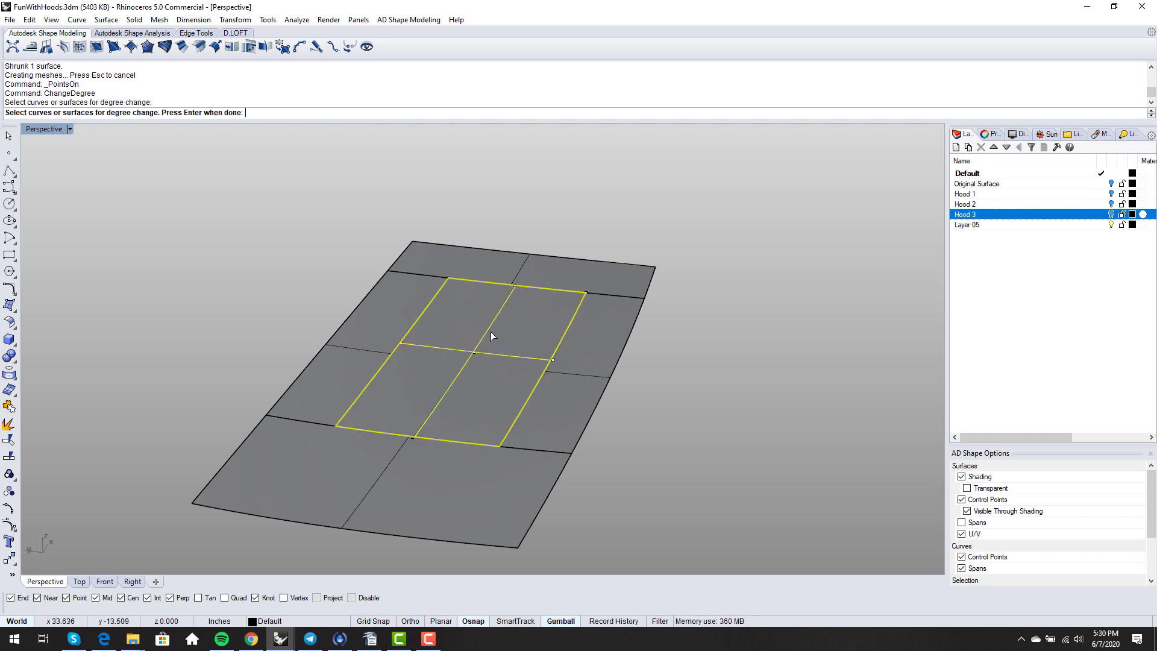
pyautogui.press('Return')
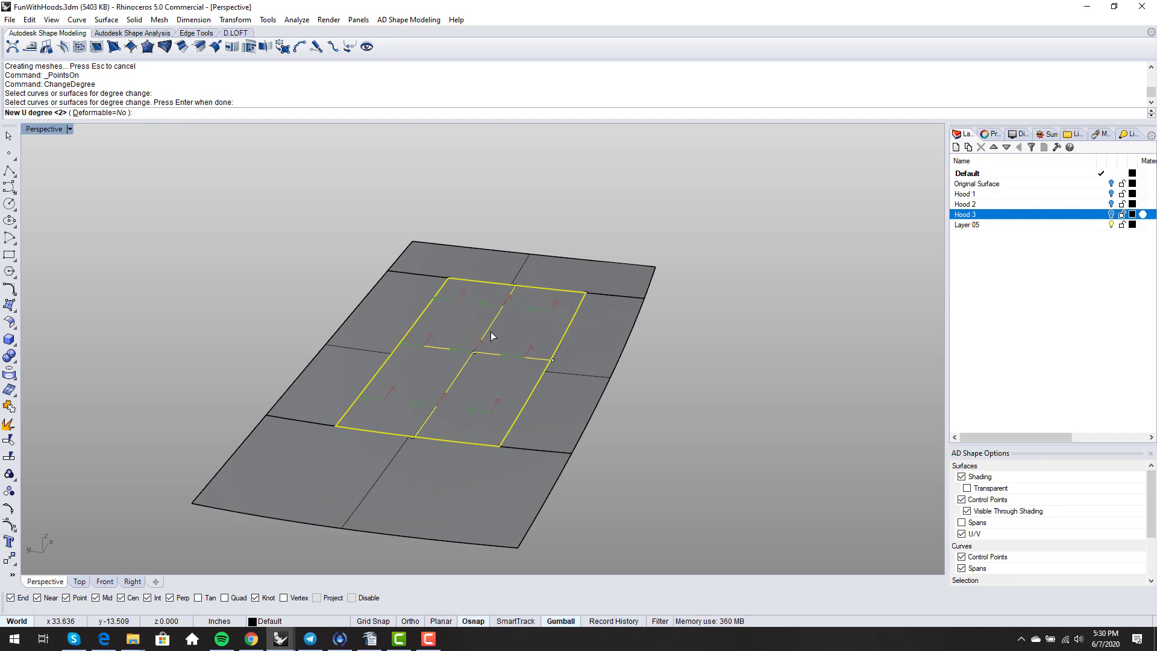
pyautogui.write('3')
pyautogui.press('Return')
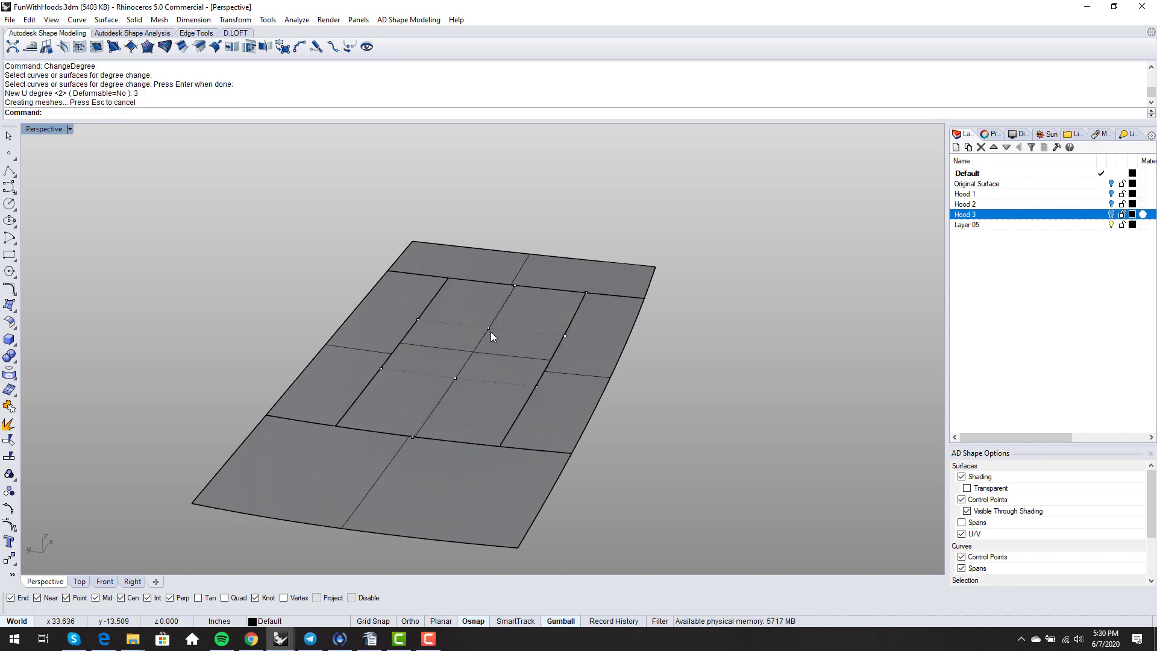
# - Push three control points on the panel's far edge downward to open a narrow slot
pyautogui.moveTo(490, 332); pyautogui.dragTo(410, 360, button='right')
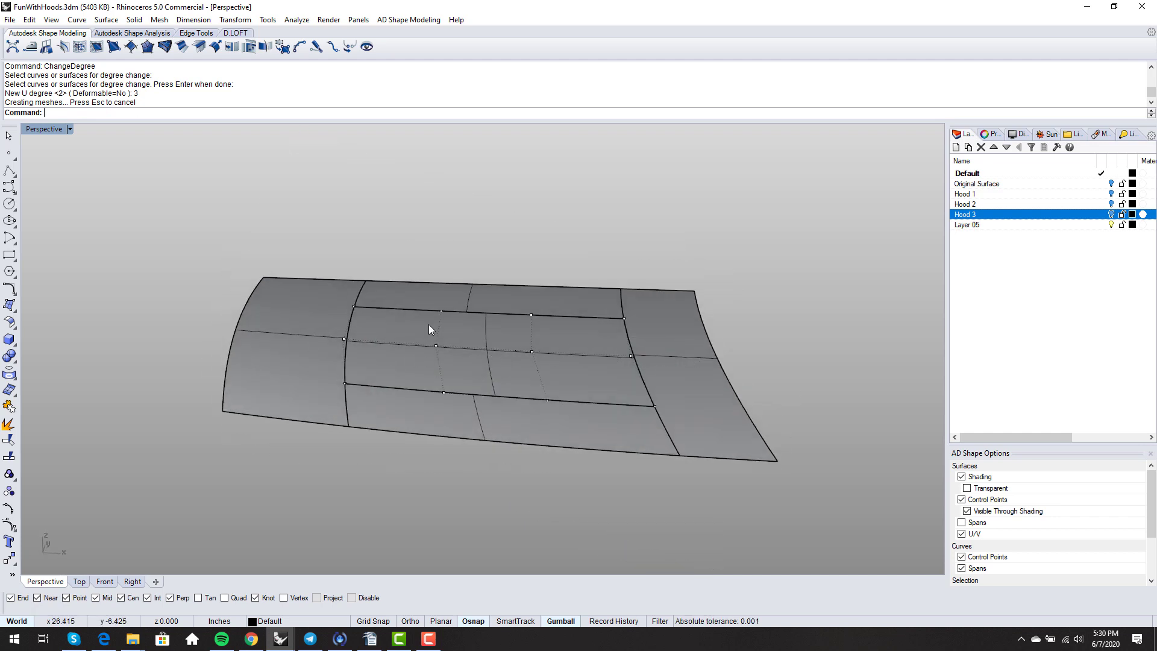
pyautogui.moveTo(428, 326); pyautogui.dragTo(528, 357, button='right')
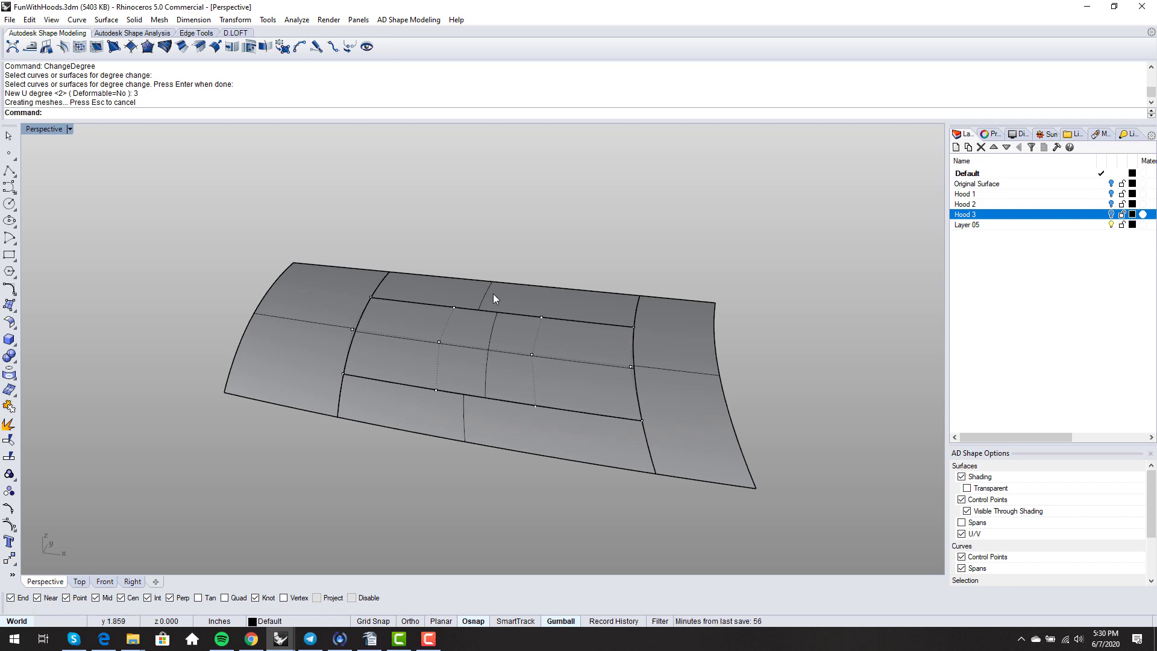
pyautogui.moveTo(591, 470); pyautogui.dragTo(658, 315, button='right')
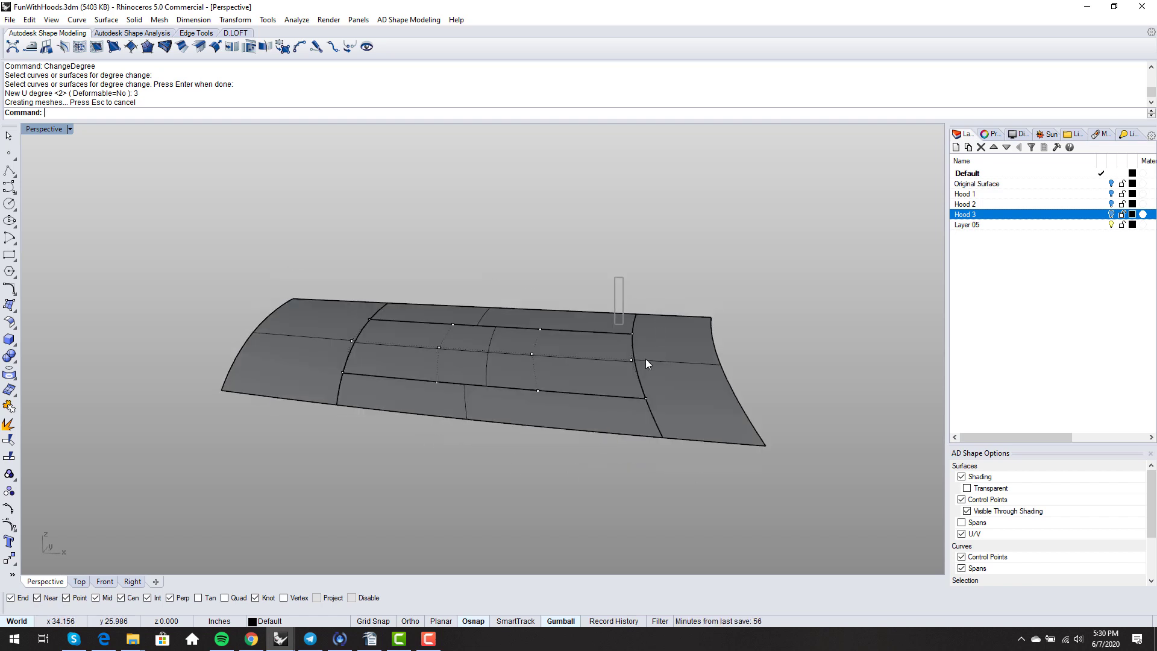
pyautogui.moveTo(645, 359); pyautogui.dragTo(669, 418)
pyautogui.scroll(5, 641, 385)
pyautogui.moveTo(642, 385); pyautogui.dragTo(647, 330, button='right')
pyautogui.moveTo(631, 309); pyautogui.dragTo(631, 328)
pyautogui.click(445, 274)
pyautogui.moveTo(444, 275)
pyautogui.mouseDown(button='right')
pyautogui.moveTo(536, 331)
pyautogui.moveTo(486, 375)
pyautogui.moveTo(479, 442)
pyautogui.moveTo(548, 323)
pyautogui.moveTo(527, 380)
pyautogui.moveTo(494, 378)
pyautogui.mouseUp(button='right')
pyautogui.scroll(-4, 537, 332)
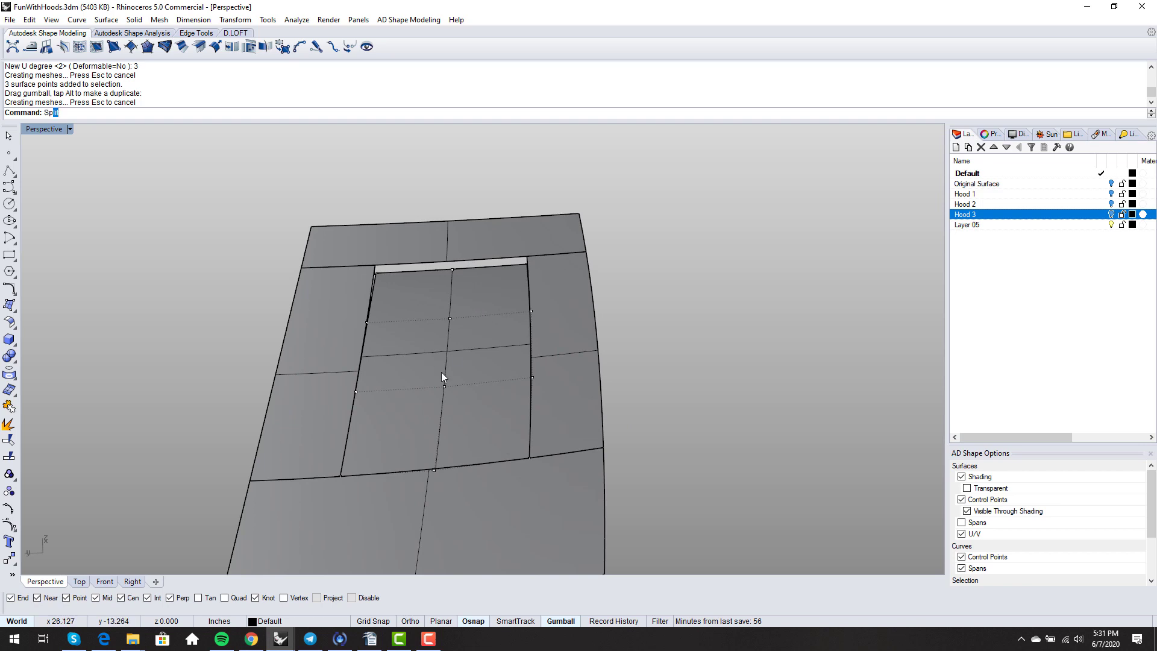
# - Begin an isocurve split on the centre panel, then cancel it without cutting
pyautogui.press('Return')
pyautogui.click(474, 420)
pyautogui.press('Return')
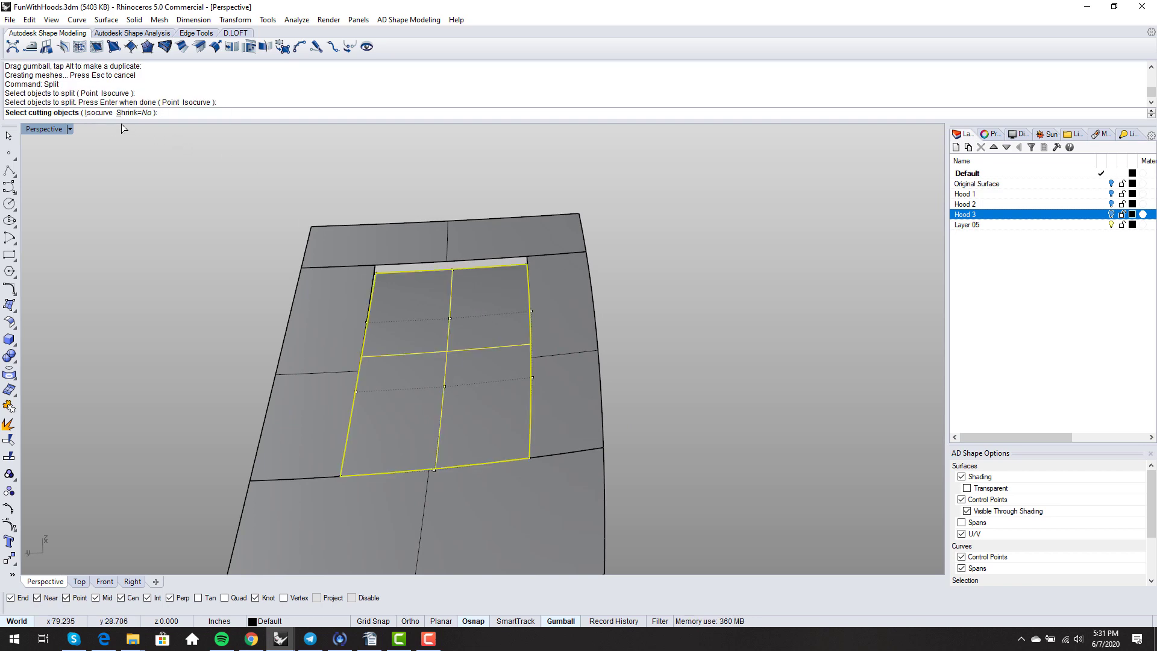
pyautogui.click(106, 116)
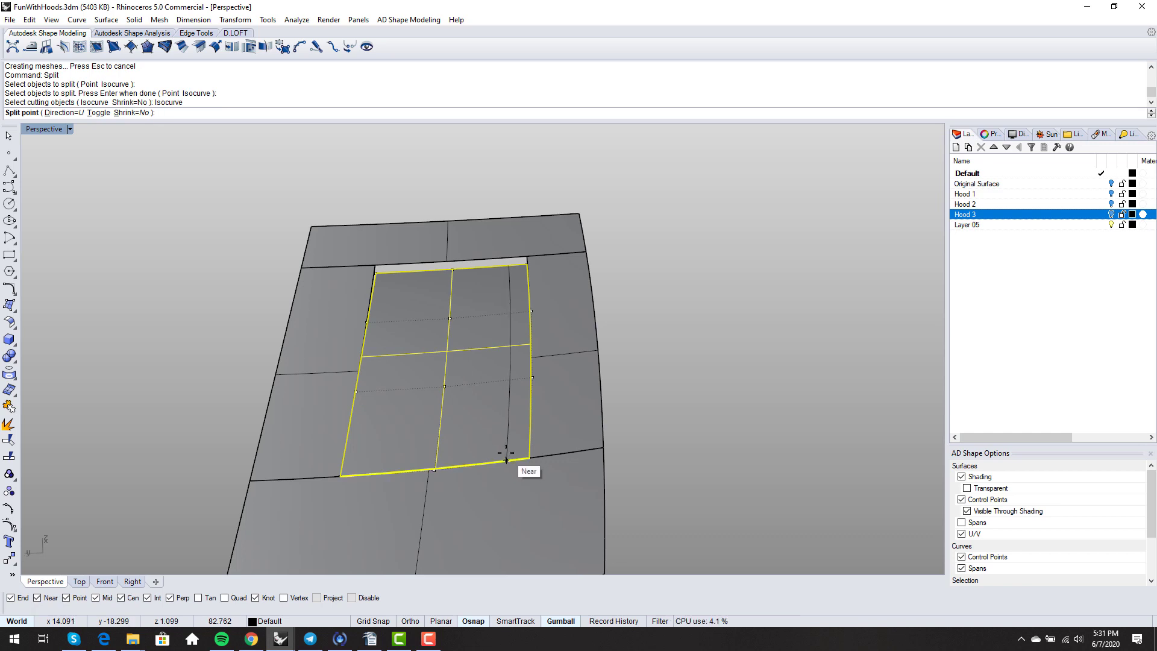
pyautogui.press('Escape')
# - Draw a Center, Radius sphere at the centre panel's lower right corner
pyautogui.click(114, 23)
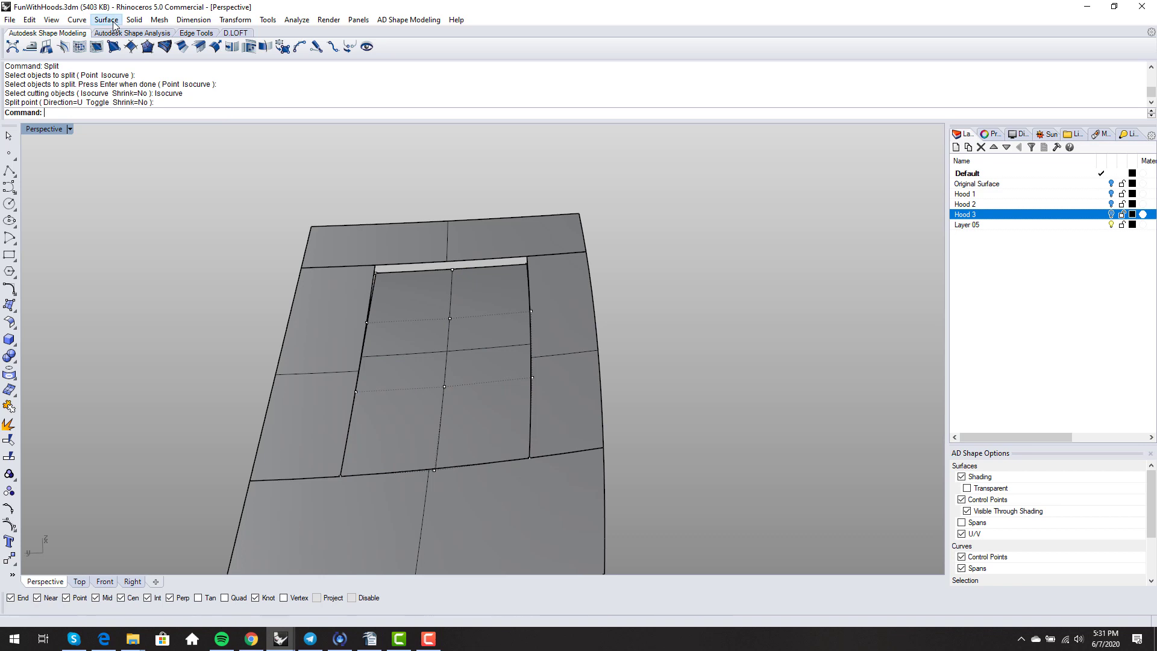
pyautogui.moveTo(134, 20)
pyautogui.moveTo(181, 44)
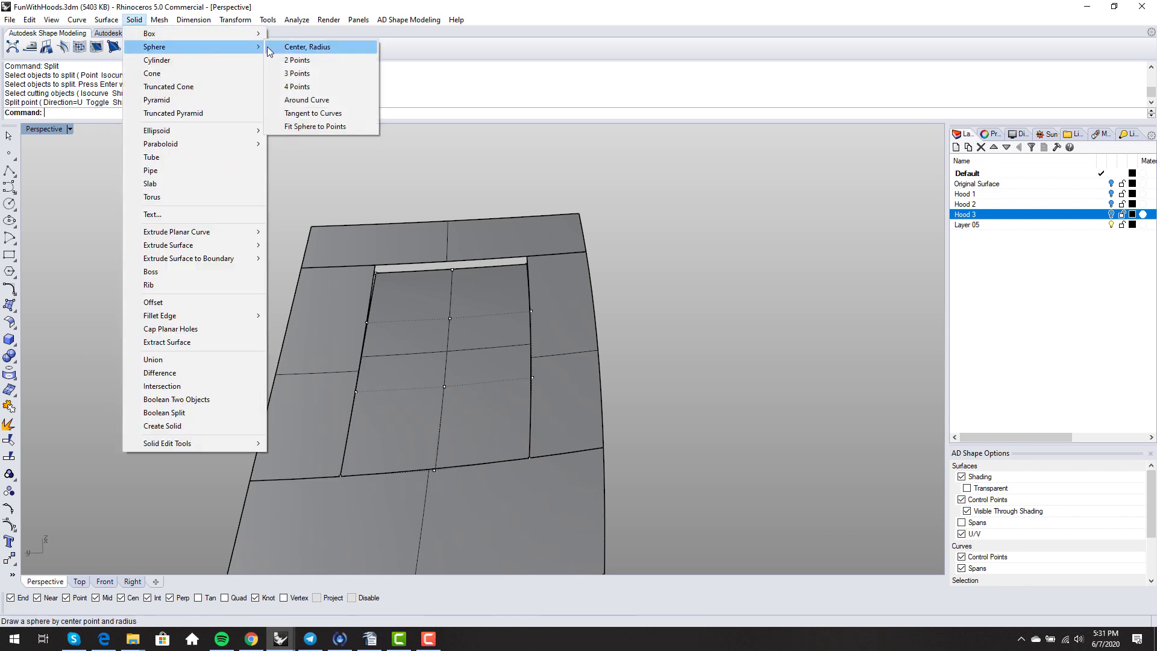
pyautogui.click(278, 47)
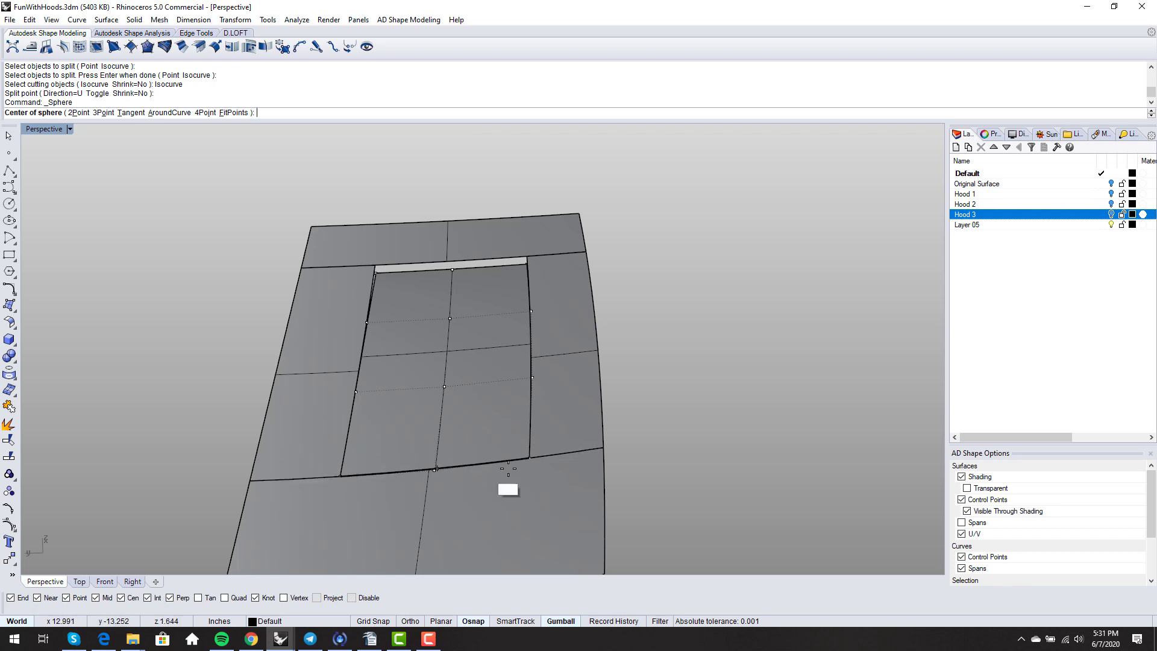
pyautogui.click(529, 459)
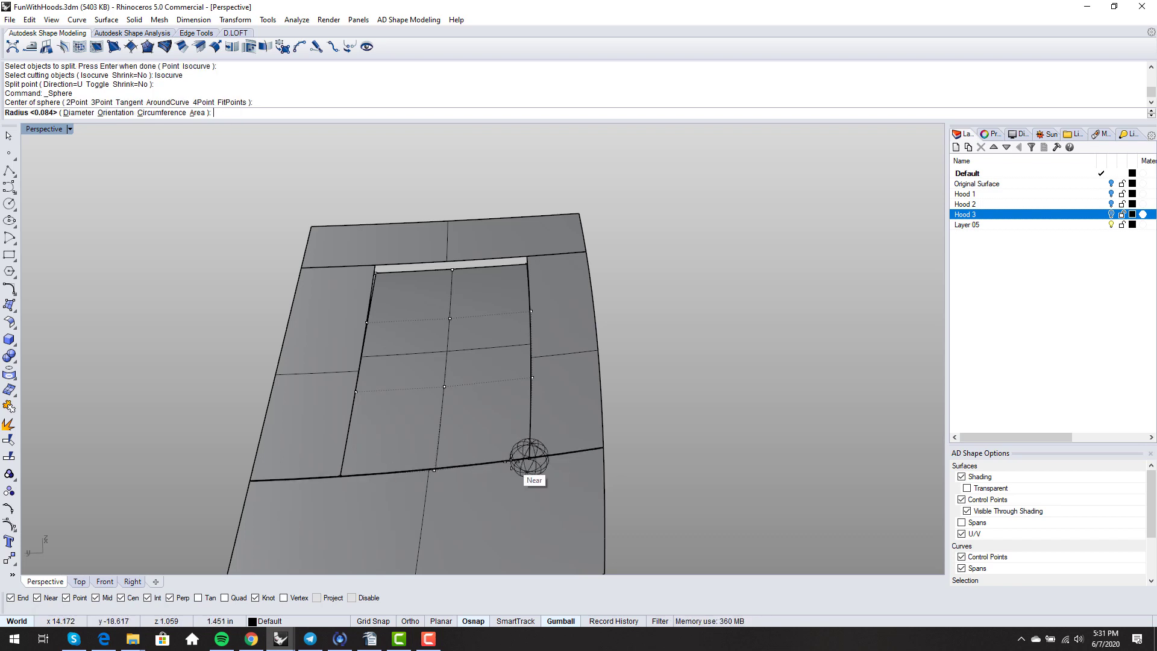
pyautogui.click(511, 460)
pyautogui.rightClick(490, 467)
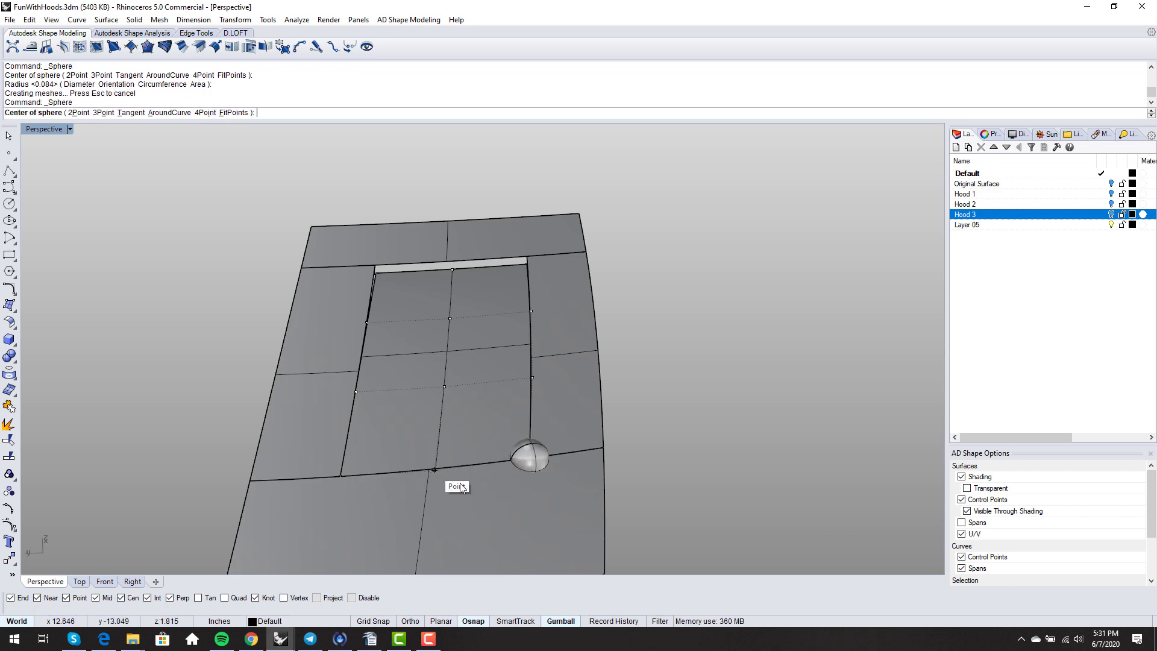
pyautogui.press('Escape')
# - Copy the sphere to the panel's lower left corner
pyautogui.write('Copy')
pyautogui.press('Return')
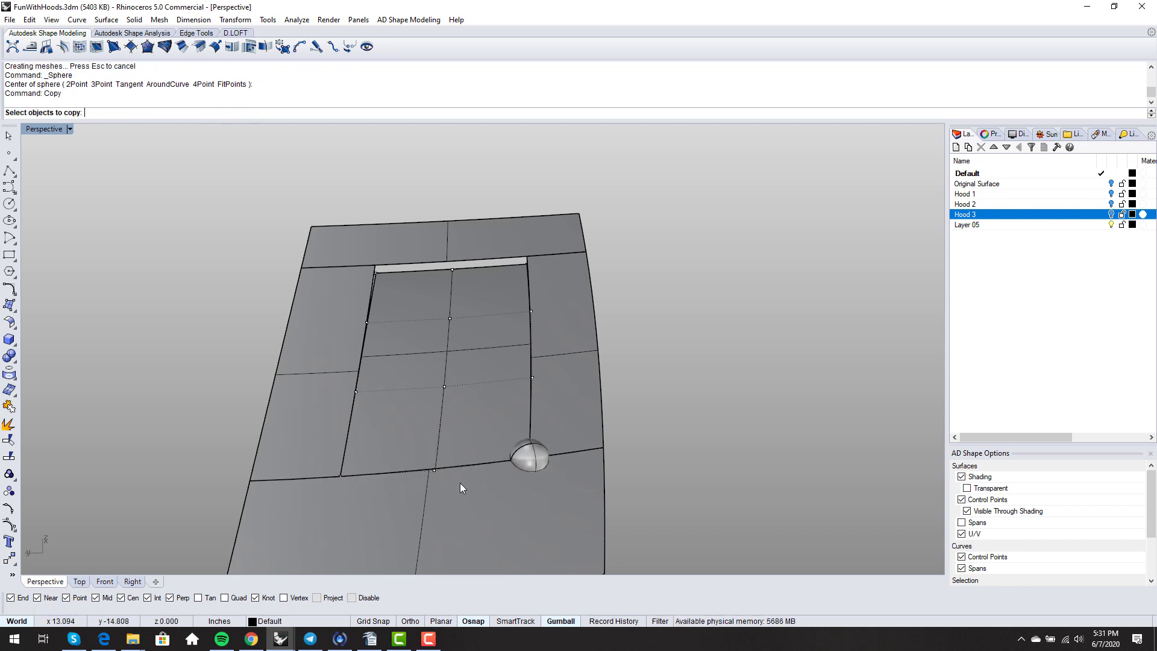
pyautogui.click(532, 460)
pyautogui.rightClick(561, 467)
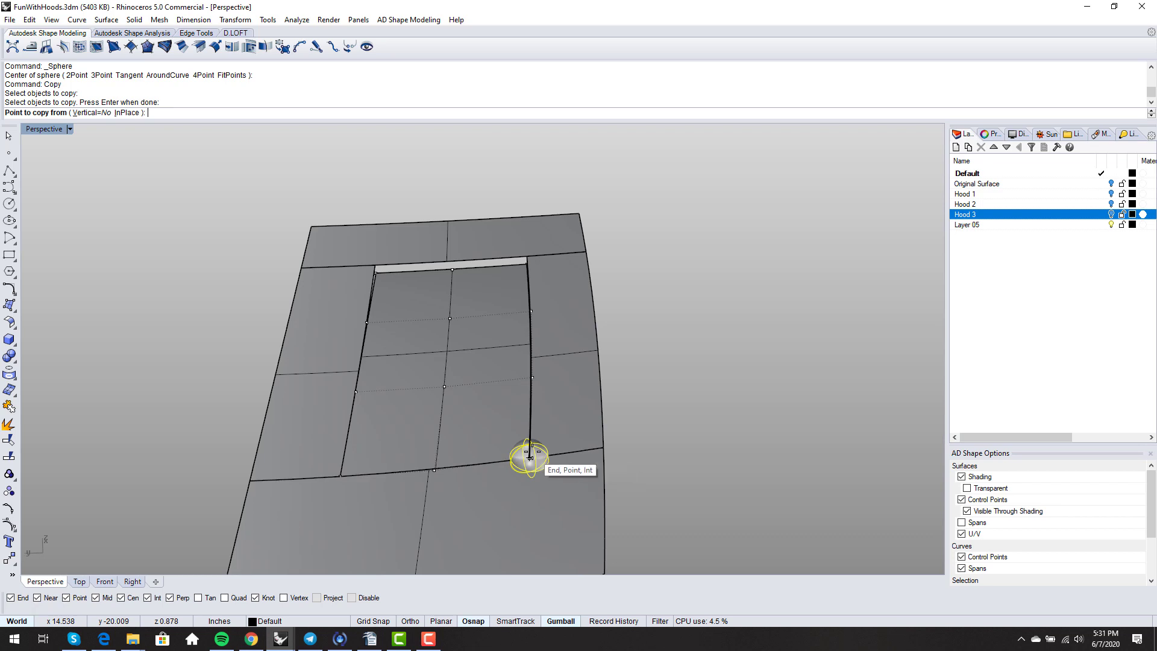
pyautogui.click(529, 458)
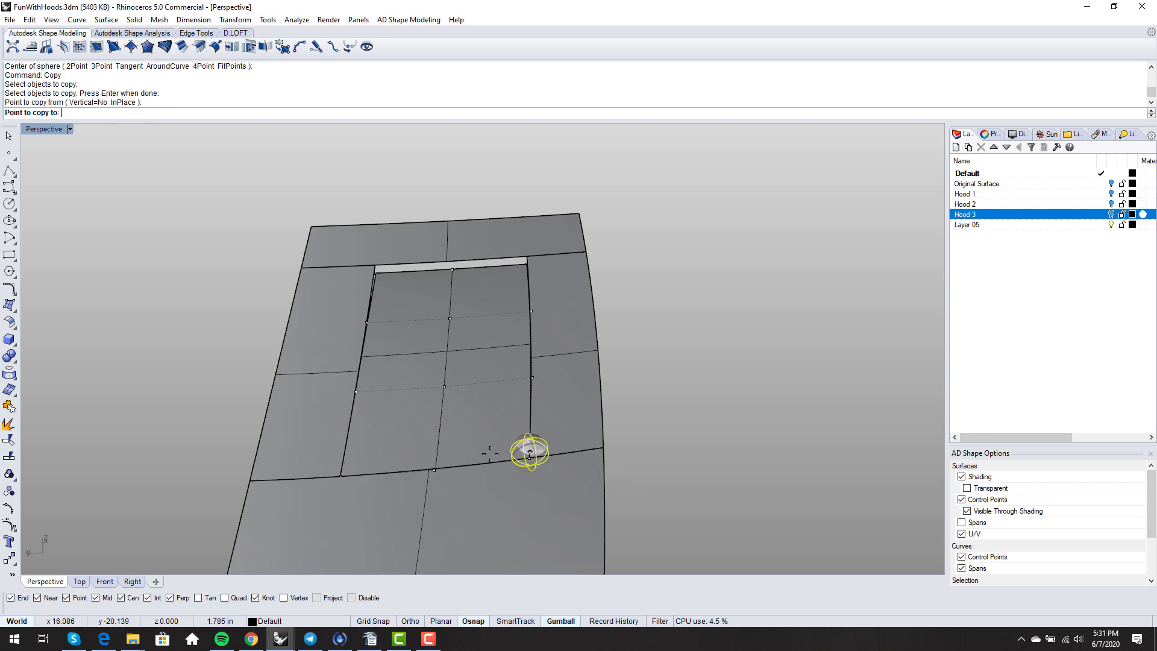
pyautogui.click(340, 476)
pyautogui.rightClick(403, 510)
# - Intersect both spheres with the lower hood surface, then delete the two spheres
pyautogui.write('In')
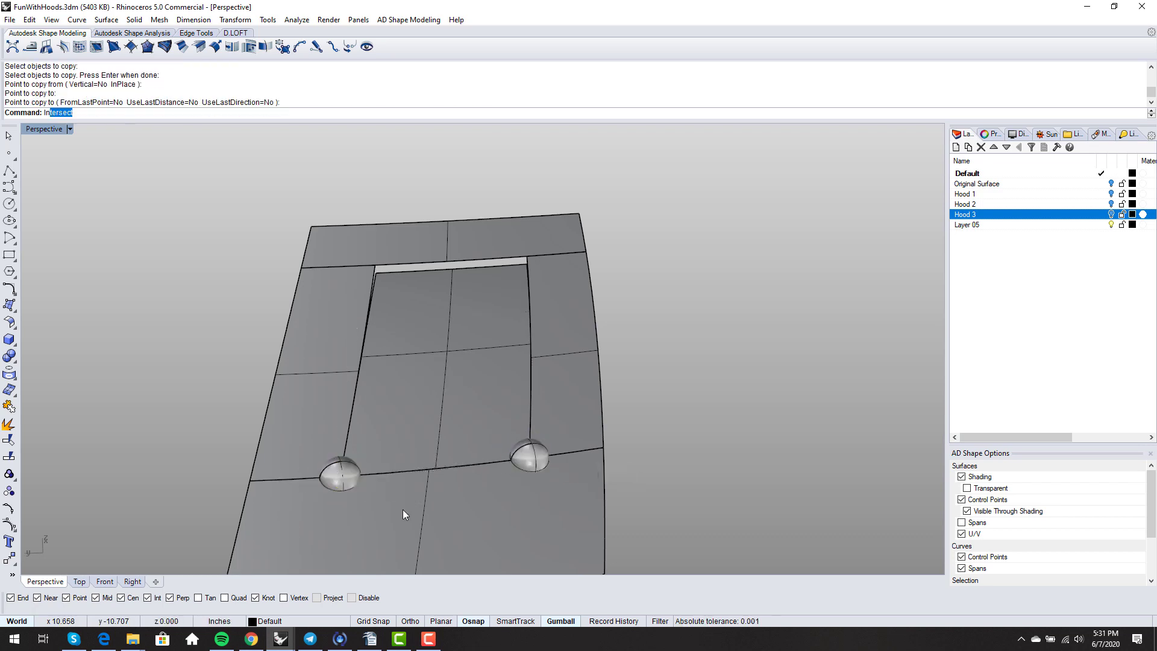
pyautogui.write('g')
pyautogui.press('Return')
pyautogui.write('Intersect')
pyautogui.press('Return')
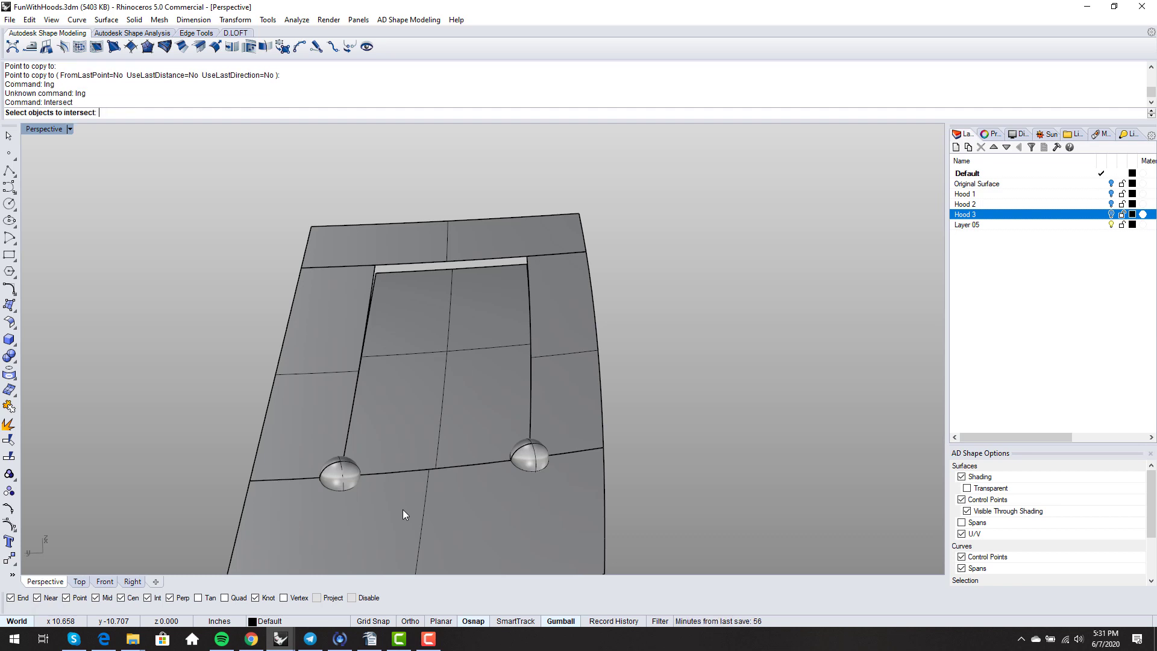
pyautogui.click(340, 476)
pyautogui.click(443, 507)
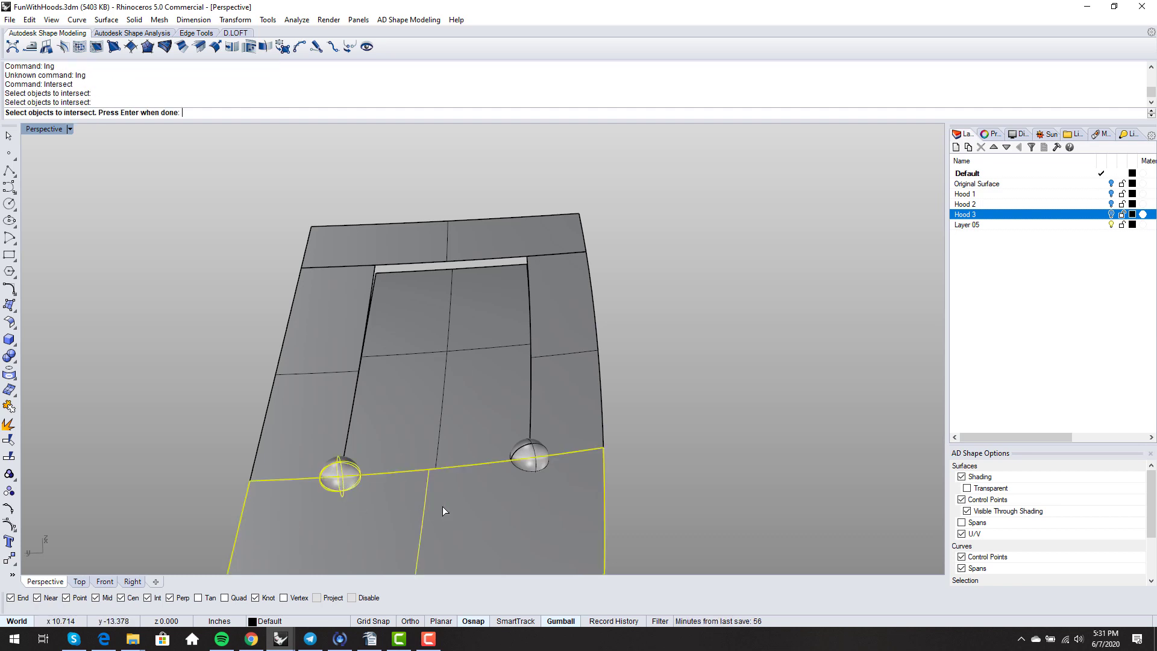
pyautogui.click(532, 462)
pyautogui.press('Return')
pyautogui.click(540, 450)
pyautogui.press('Delete')
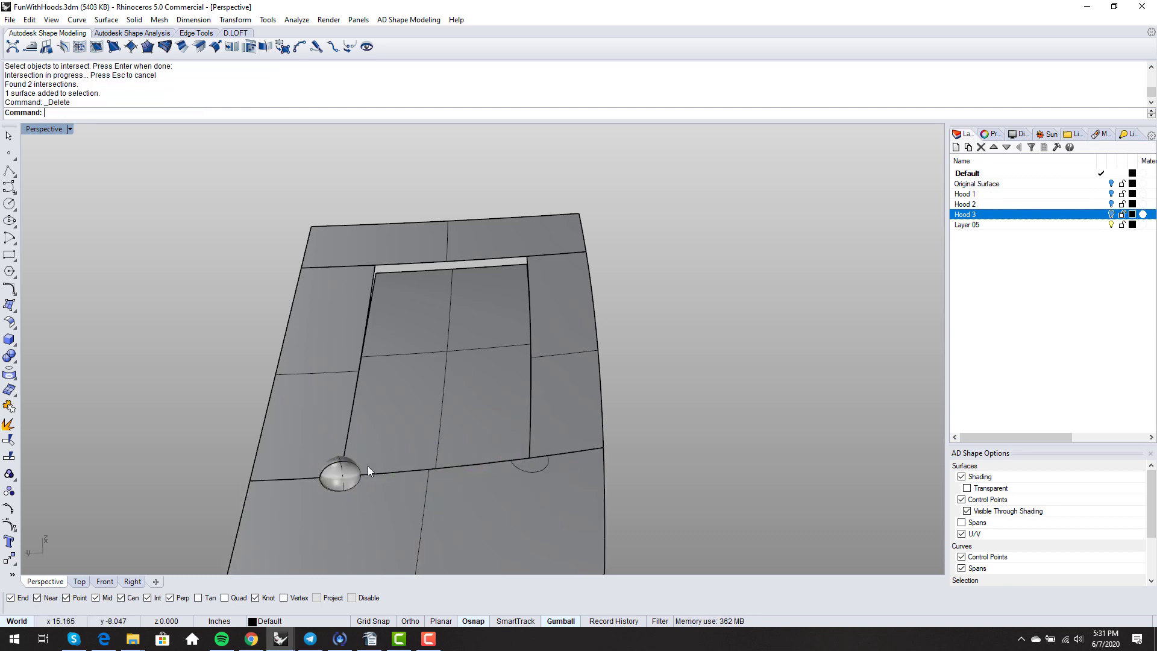
pyautogui.click(356, 470)
pyautogui.press('Delete')
pyautogui.write('Split')
pyautogui.press('Return')
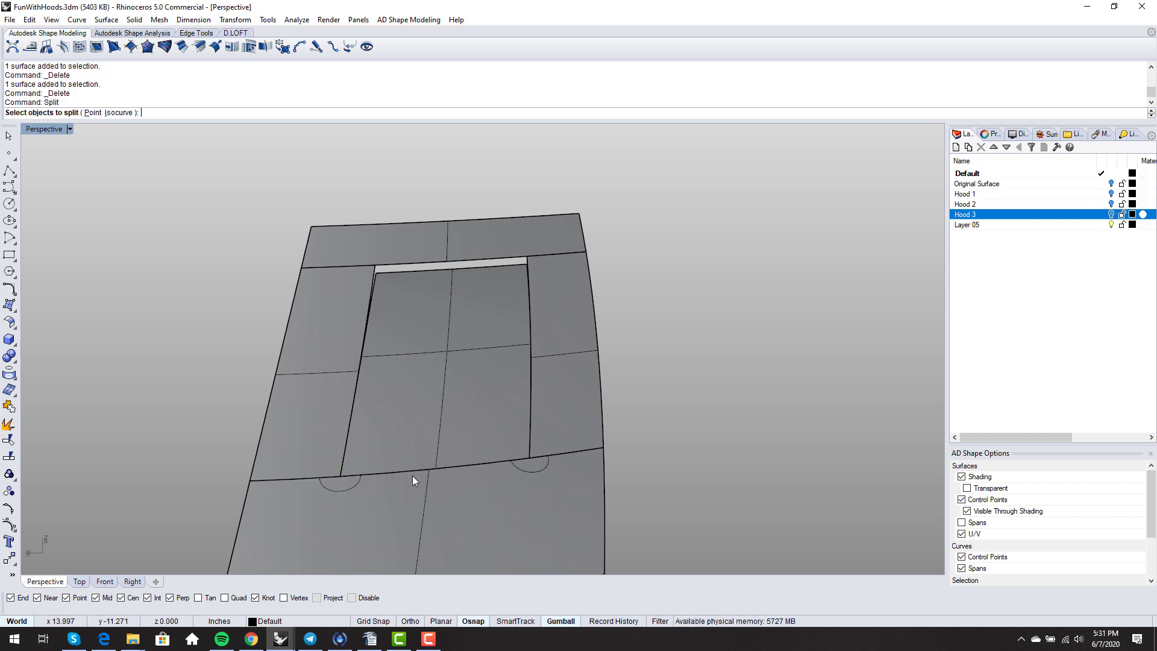
# - Split the centre panel along isocurves at its left and right edges into three pieces
pyautogui.click(440, 404)
pyautogui.press('Return')
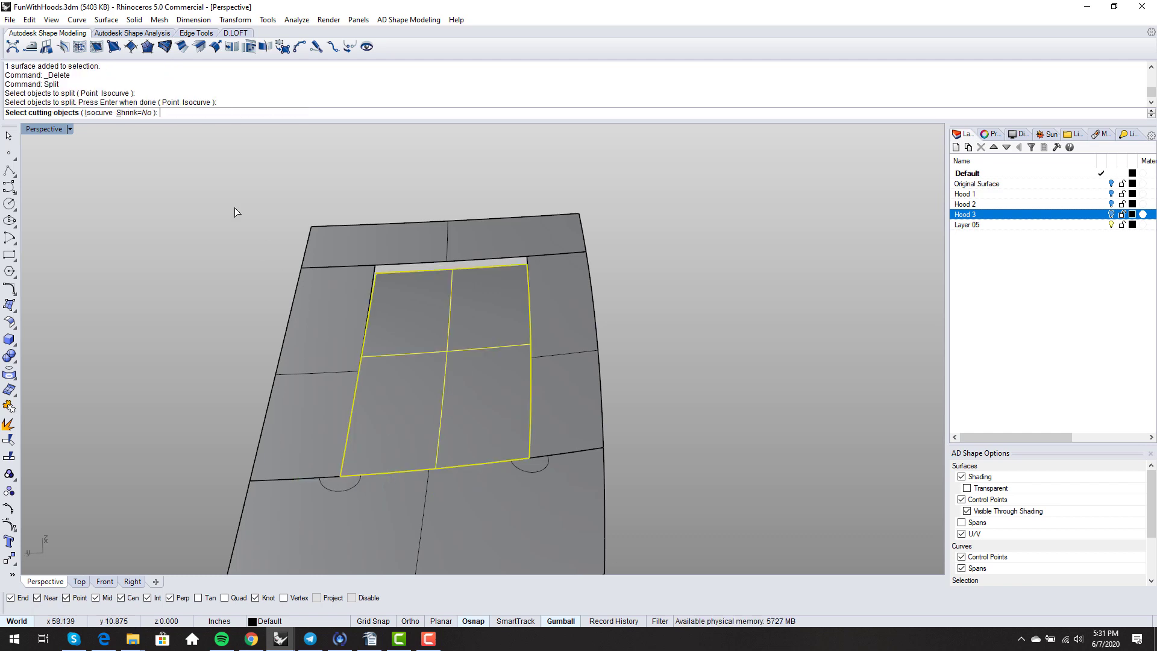
pyautogui.click(99, 113)
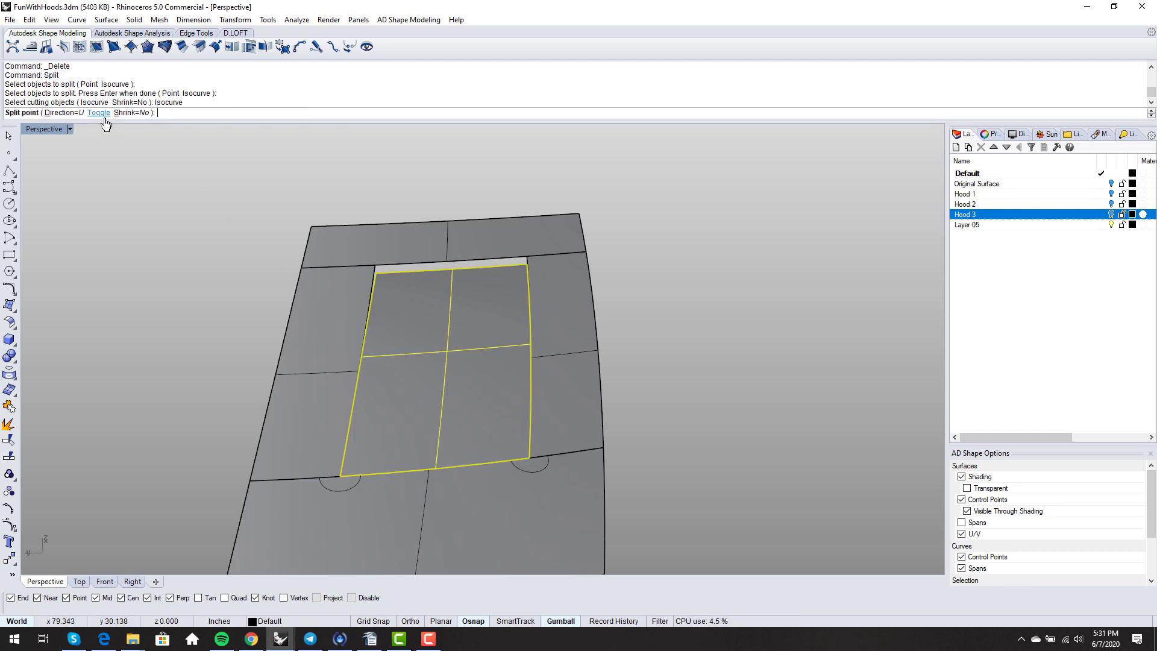
pyautogui.click(361, 474)
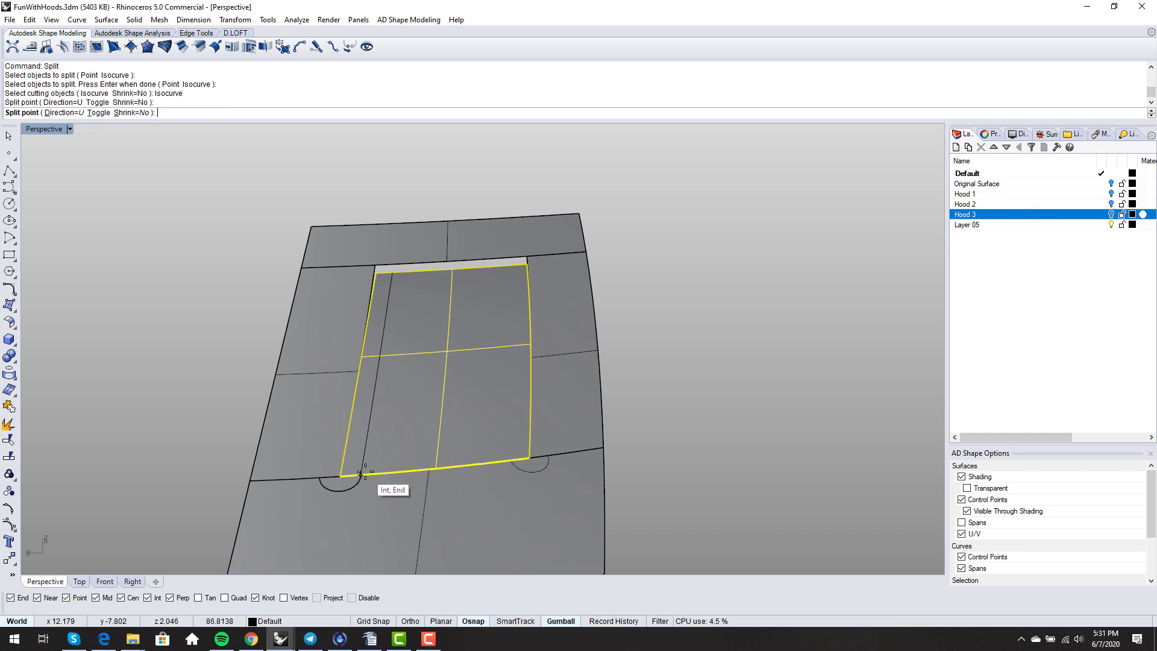
pyautogui.click(510, 460)
pyautogui.press('Return')
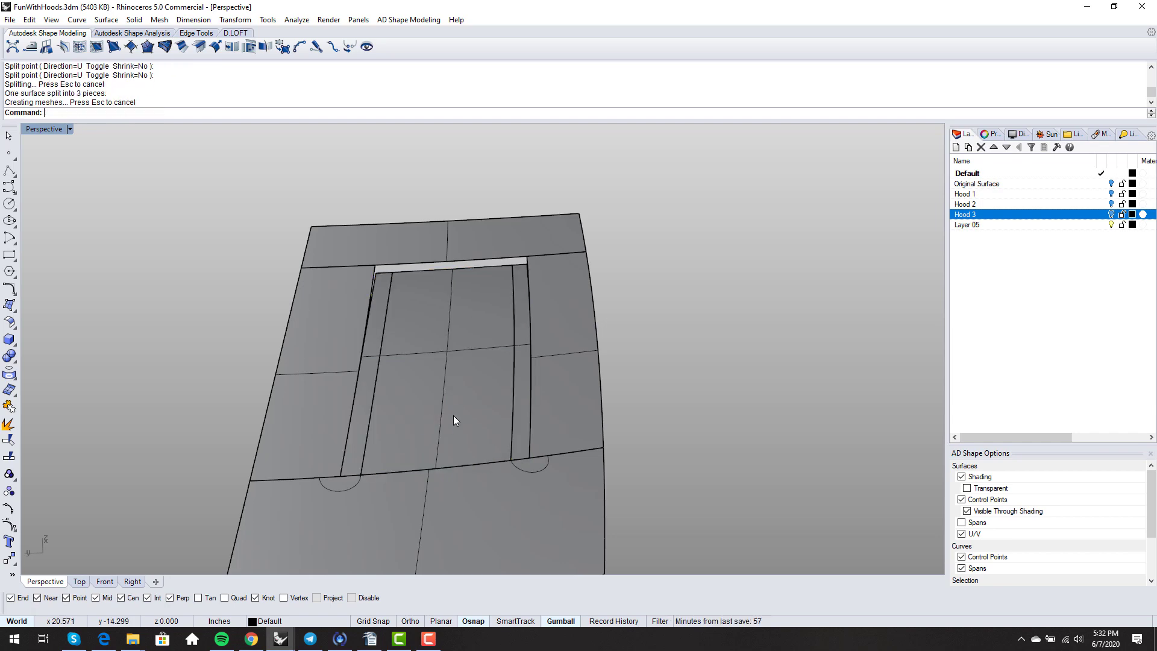
# - Split the middle piece along a V isocurve near its top into two pieces
pyautogui.moveTo(454, 415); pyautogui.dragTo(482, 287, button='right')
pyautogui.click(482, 287)
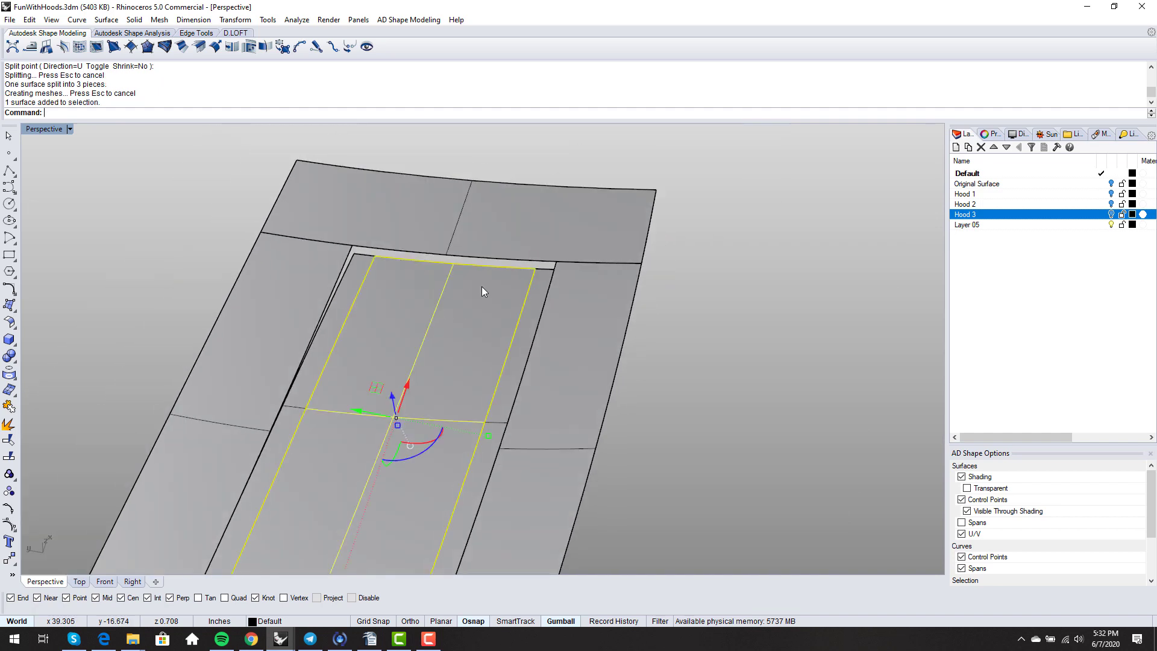
pyautogui.press('Return')
pyautogui.click(95, 113)
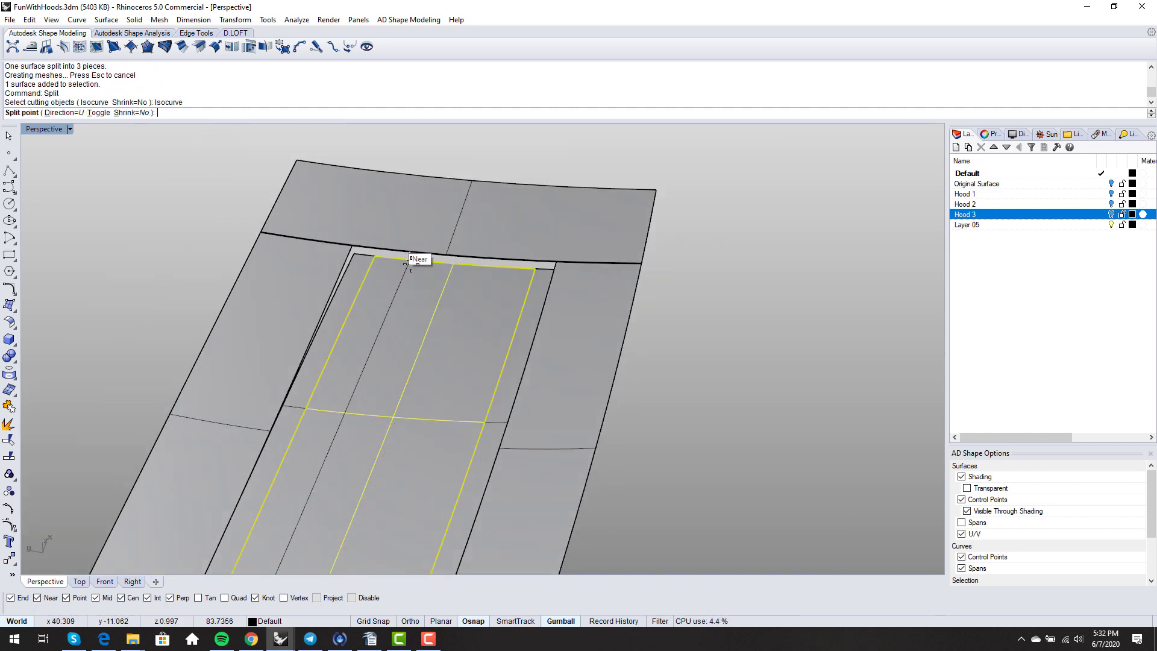
pyautogui.click(98, 113)
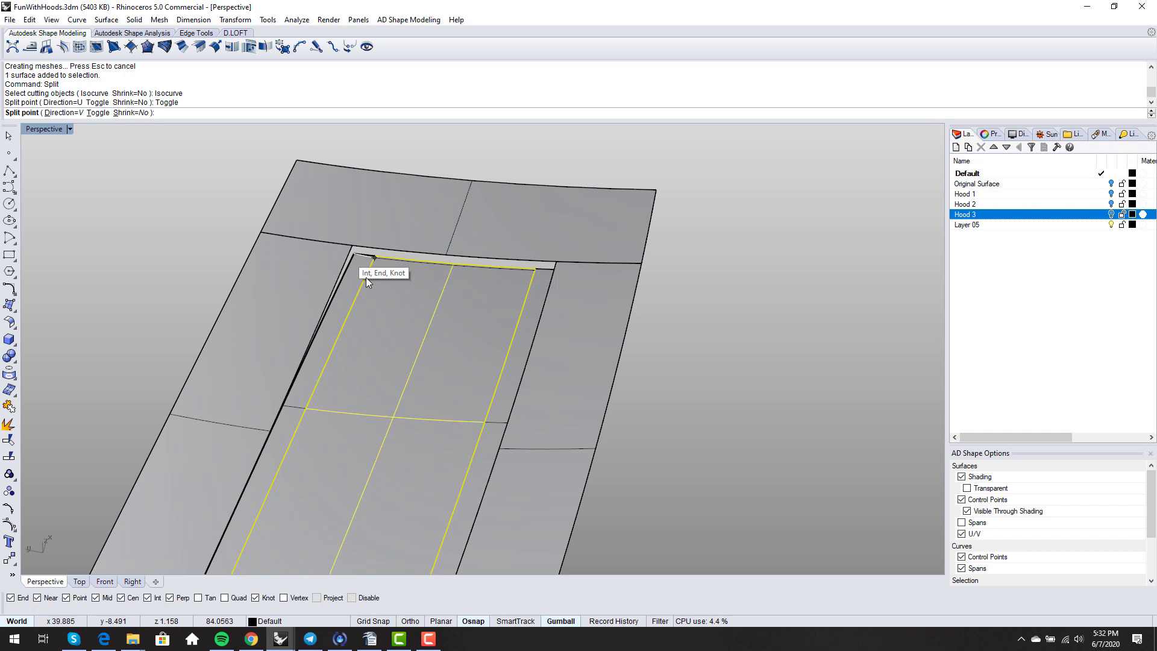
pyautogui.click(437, 285)
pyautogui.rightClick(437, 286)
pyautogui.scroll(-2, 436, 287)
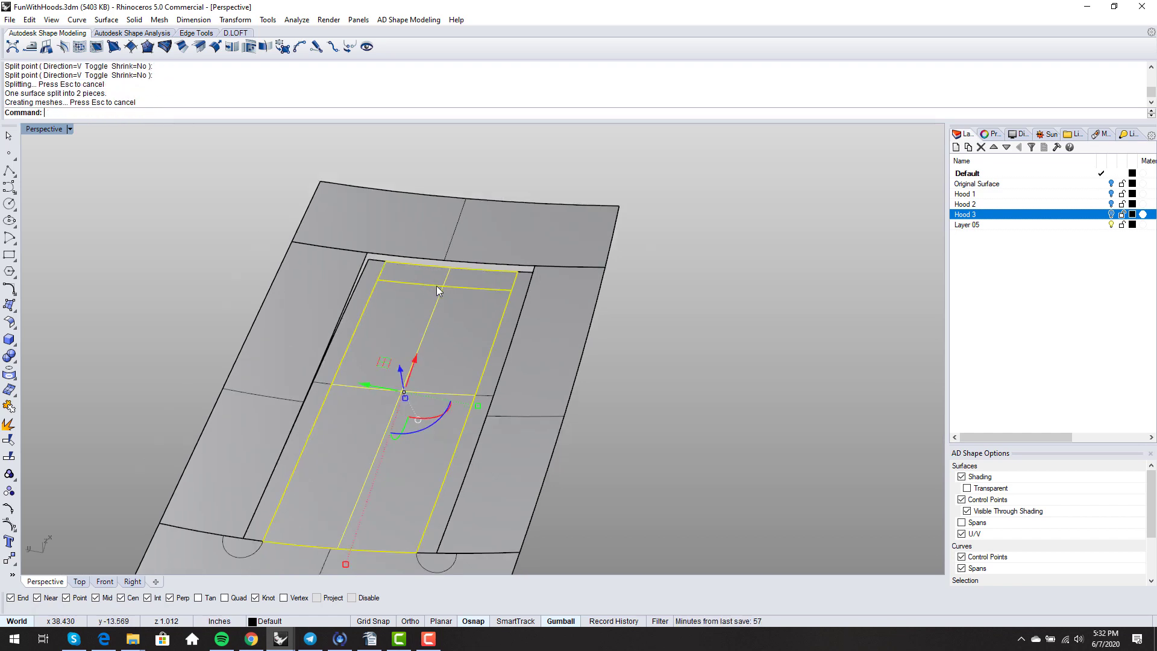
# - Select the top, left and right edge strips and run ShrinkTrimmedSrf on them
pyautogui.moveTo(437, 289); pyautogui.dragTo(396, 333, button='right')
pyautogui.press('Escape')
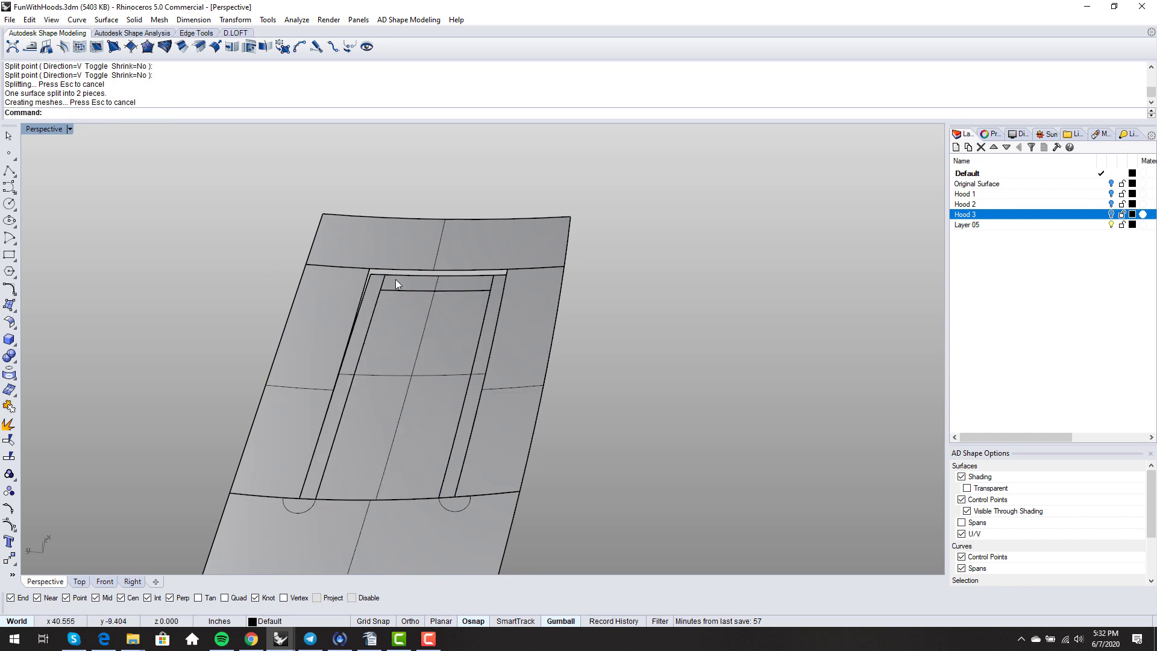
pyautogui.click(439, 283)
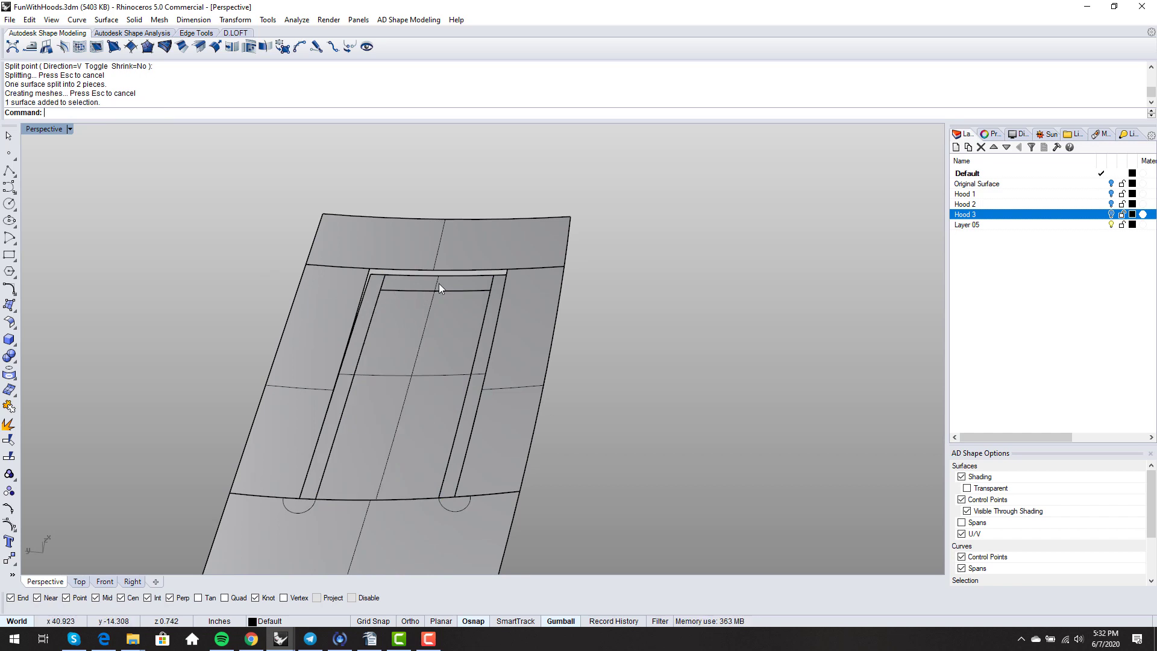
pyautogui.keyDown('shift'); pyautogui.click(374, 304); pyautogui.keyUp('shift')
pyautogui.keyDown('shift'); pyautogui.click(488, 321); pyautogui.keyUp('shift')
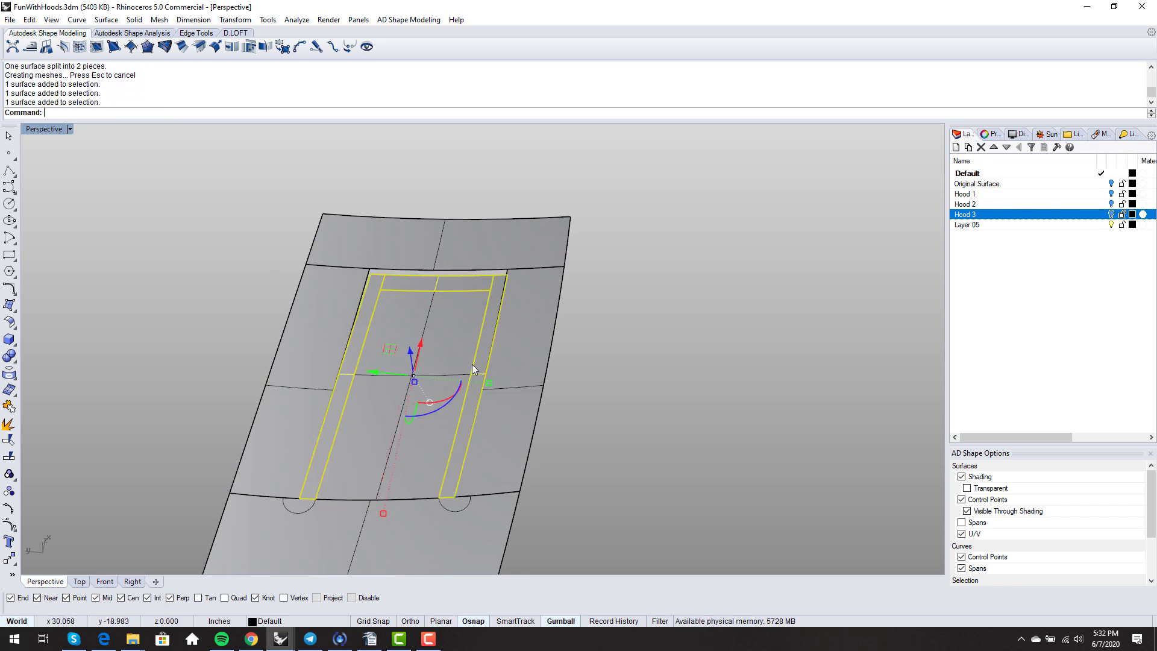
pyautogui.moveTo(472, 364); pyautogui.dragTo(509, 323, button='right')
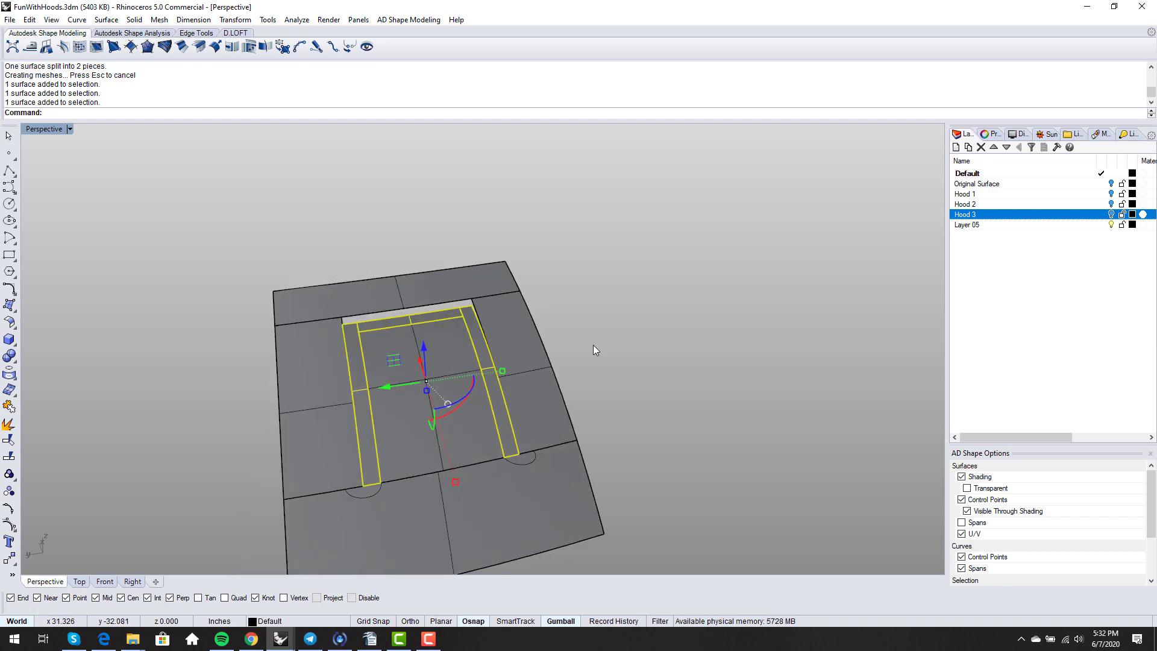
pyautogui.write('ShrinkTrimmedSrf')
pyautogui.press('Return')
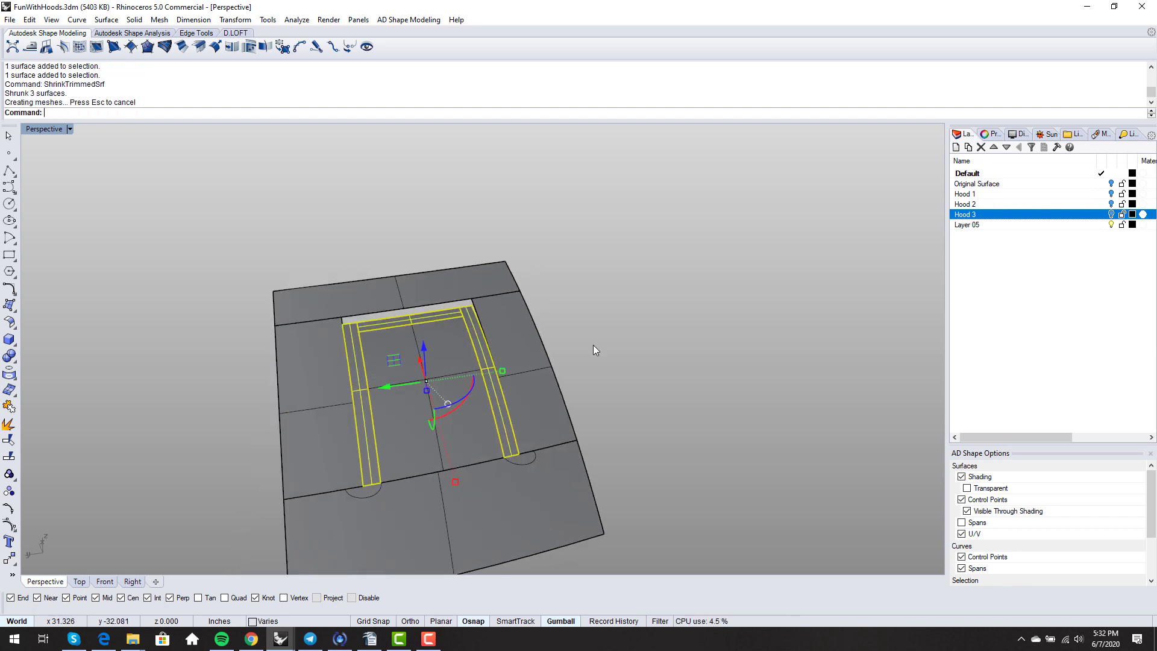
# - Pick the right edge strip from the overlapping candidates and turn on its control points
pyautogui.click(593, 345)
pyautogui.moveTo(593, 345); pyautogui.dragTo(625, 336, button='right')
pyautogui.scroll(6, 493, 378)
pyautogui.click(493, 383)
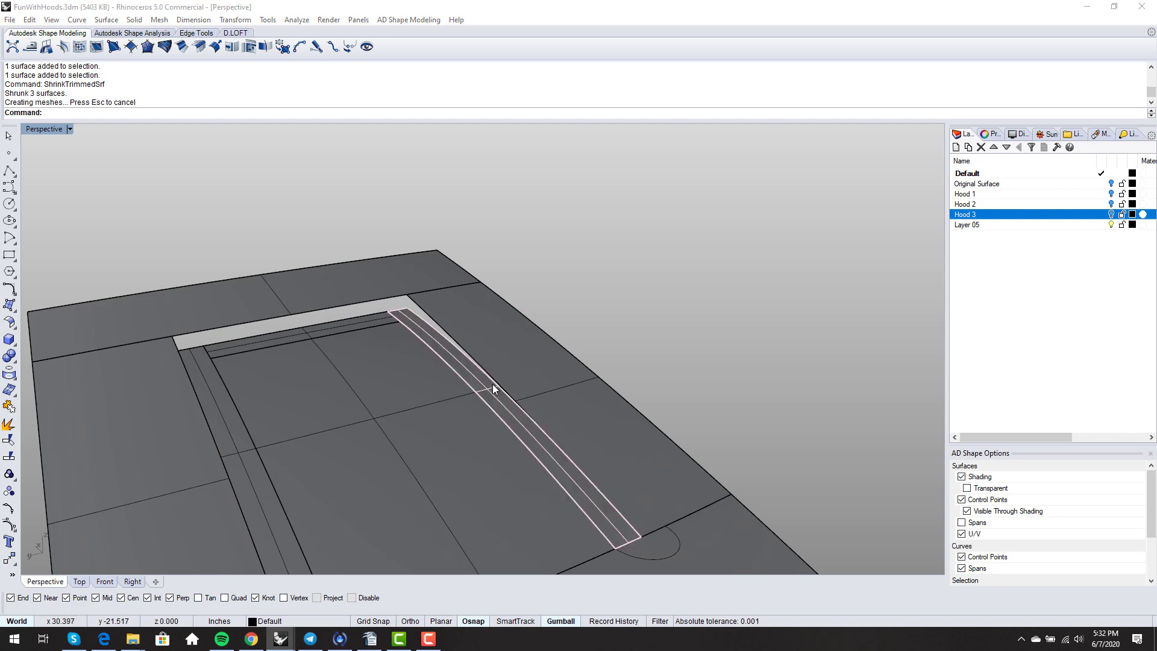
pyautogui.click(525, 415)
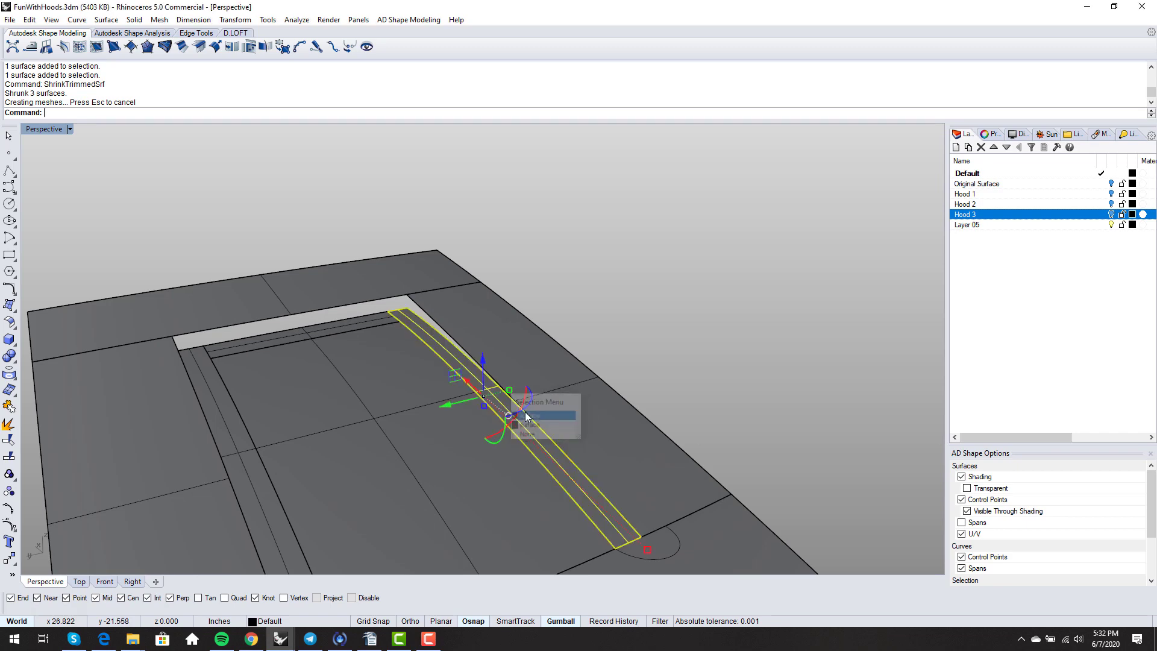
pyautogui.press('F10')
pyautogui.scroll(-2, 528, 410)
pyautogui.moveTo(529, 407); pyautogui.dragTo(591, 437, button='right')
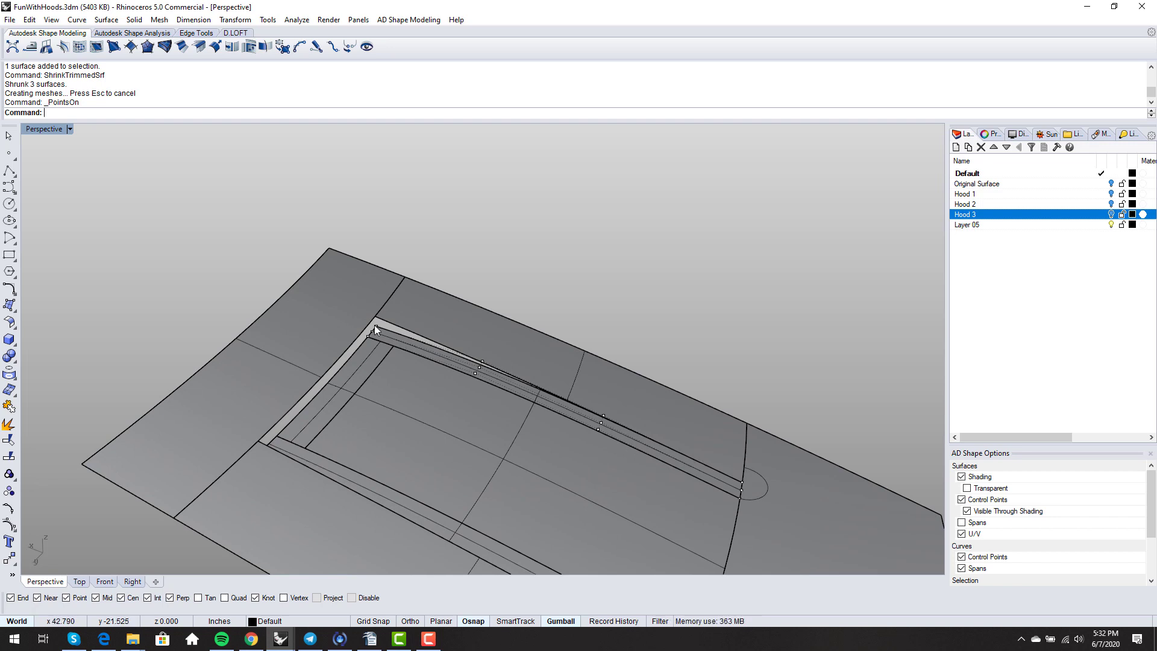
pyautogui.moveTo(374, 324); pyautogui.dragTo(490, 395, button='right')
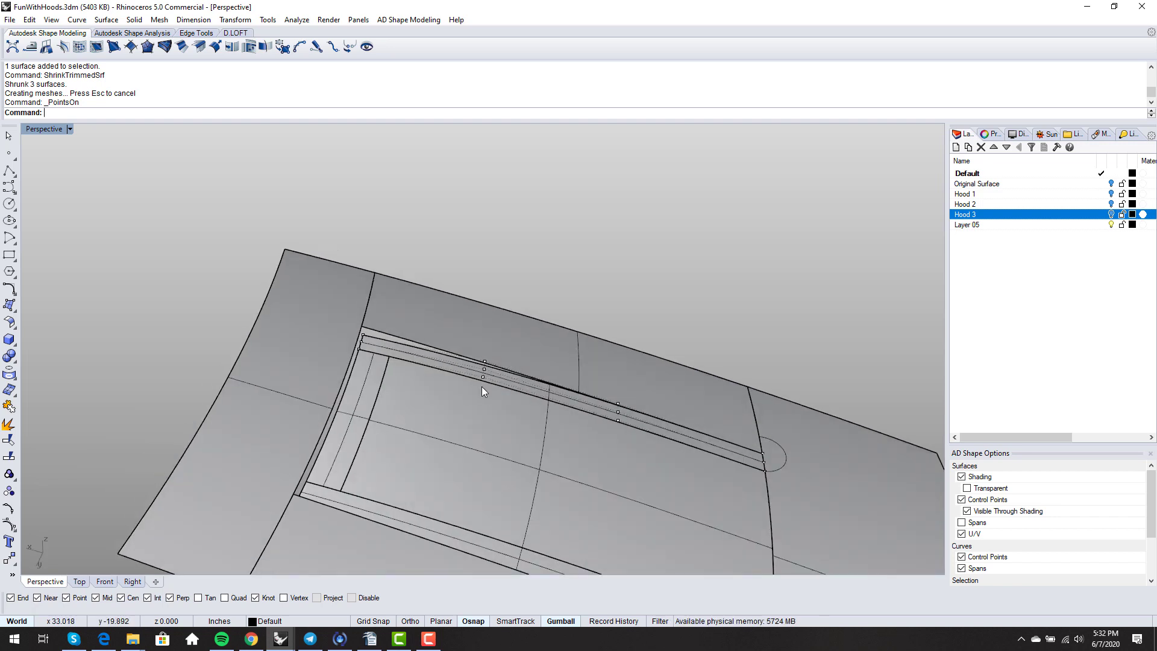
pyautogui.moveTo(631, 463); pyautogui.dragTo(530, 423, button='right')
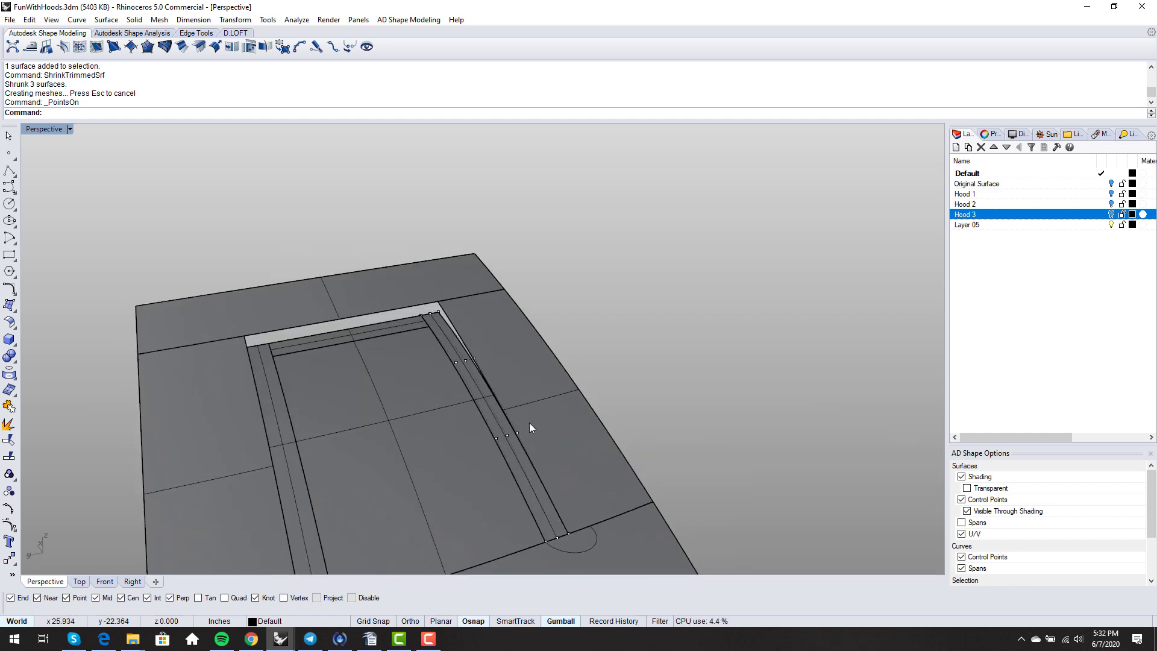
# - Change the right edge strip to degree 3 with ChangeDegree
pyautogui.write('ChangeDegree')
pyautogui.press('Return')
pyautogui.scroll(2, 525, 422)
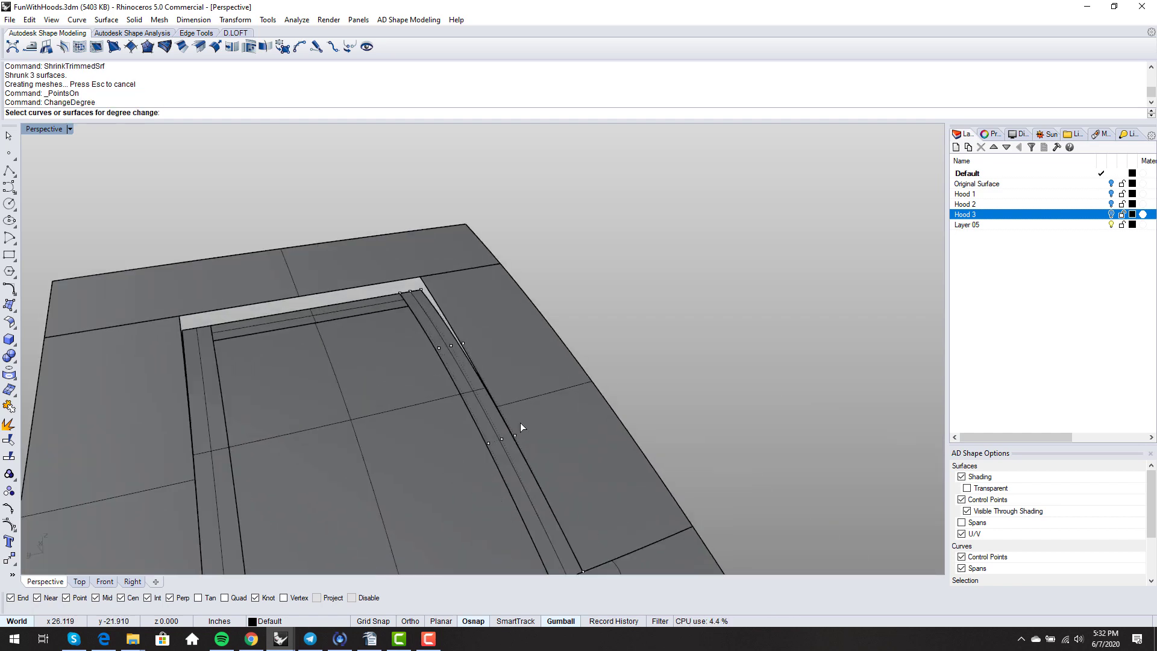
pyautogui.click(495, 412)
pyautogui.press('Return')
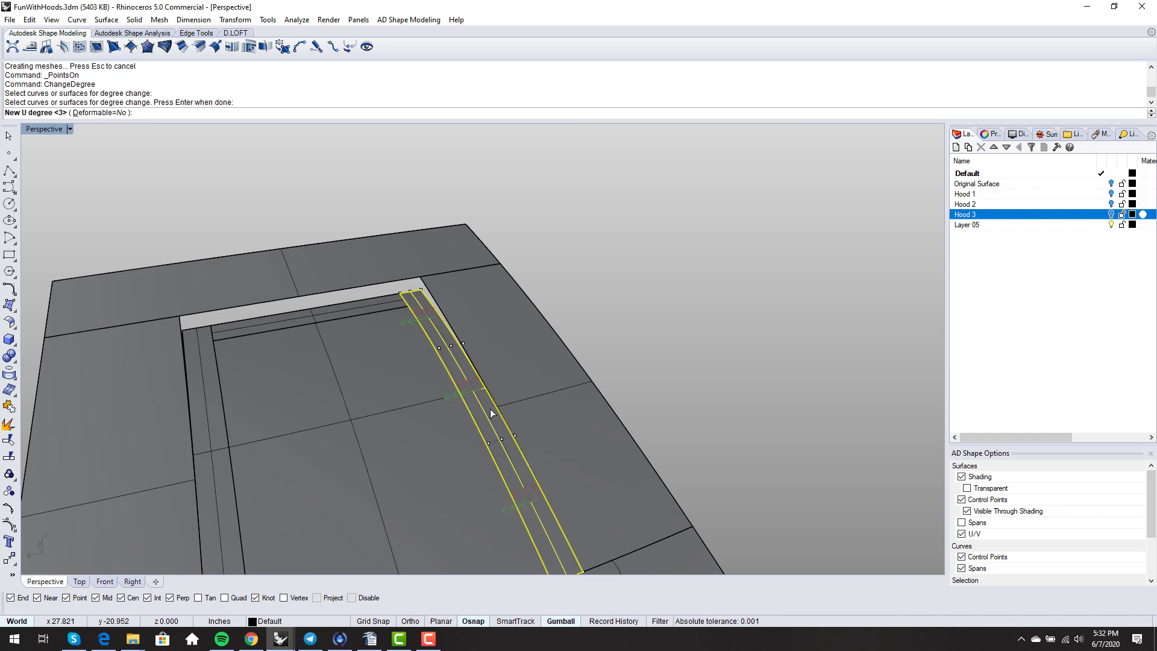
pyautogui.write('3')
pyautogui.press('Return')
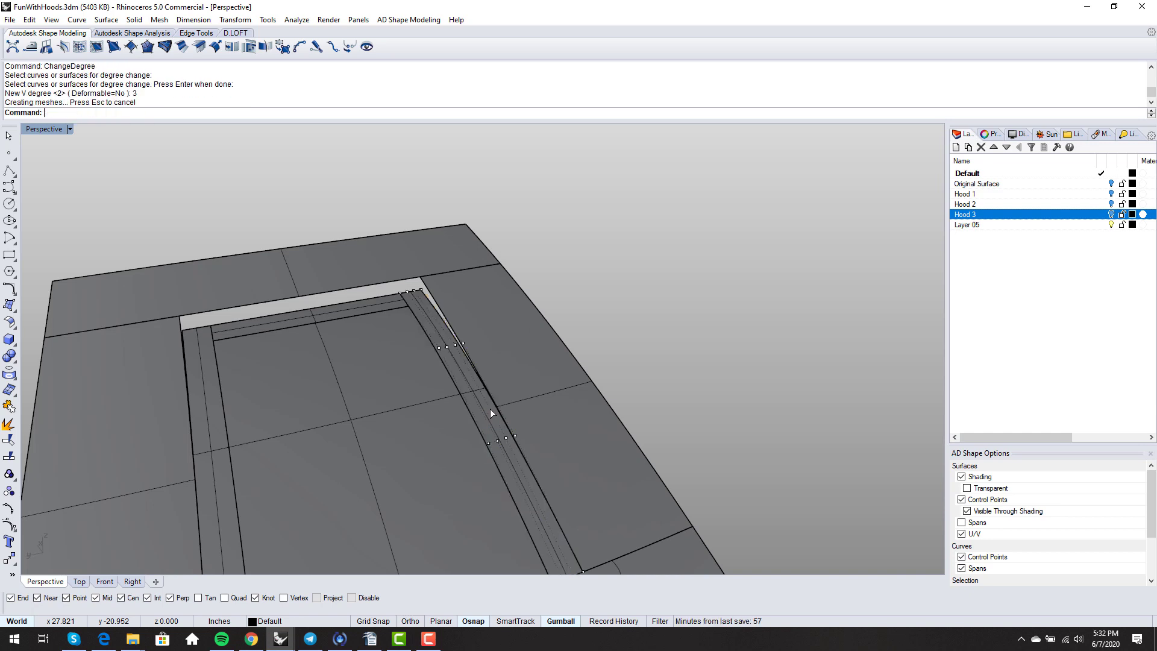
pyautogui.scroll(-3, 613, 278)
# - Change the left edge strip to degree 3 as well
pyautogui.press('Return')
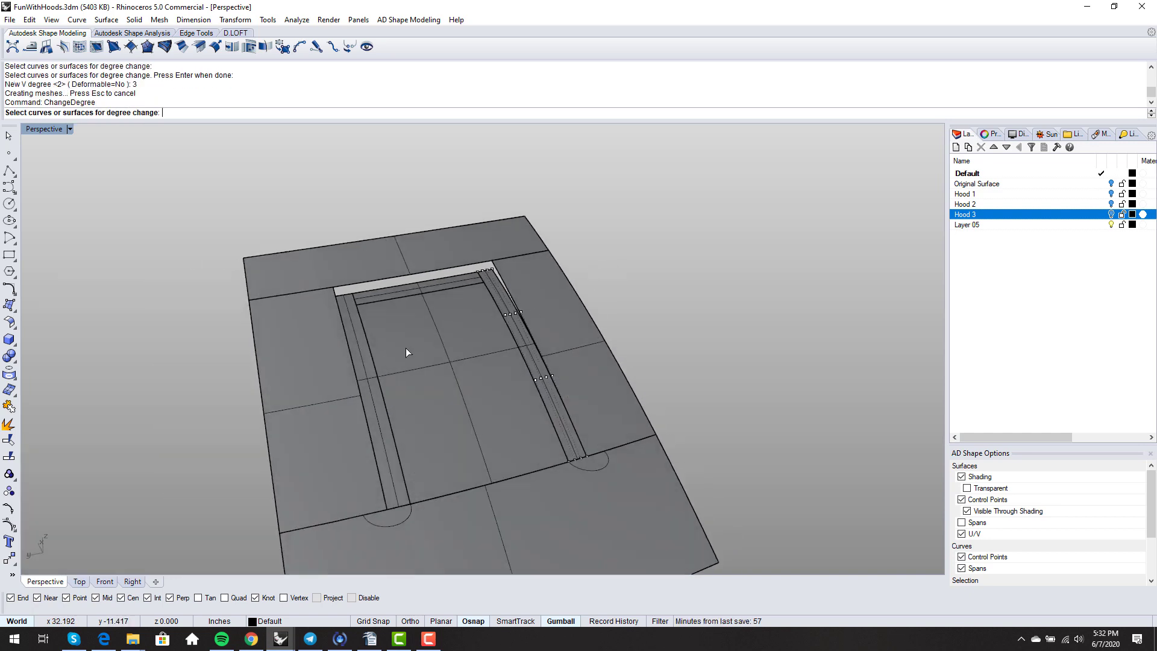
pyautogui.click(372, 385)
pyautogui.press('Return')
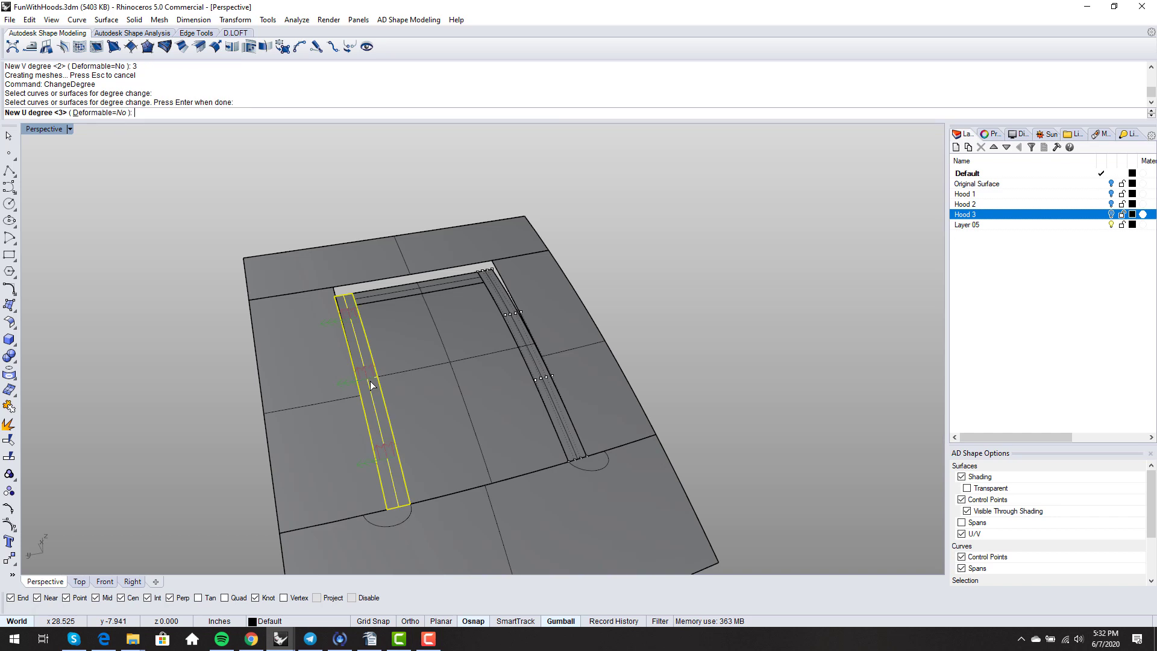
pyautogui.write('3')
pyautogui.press('Return')
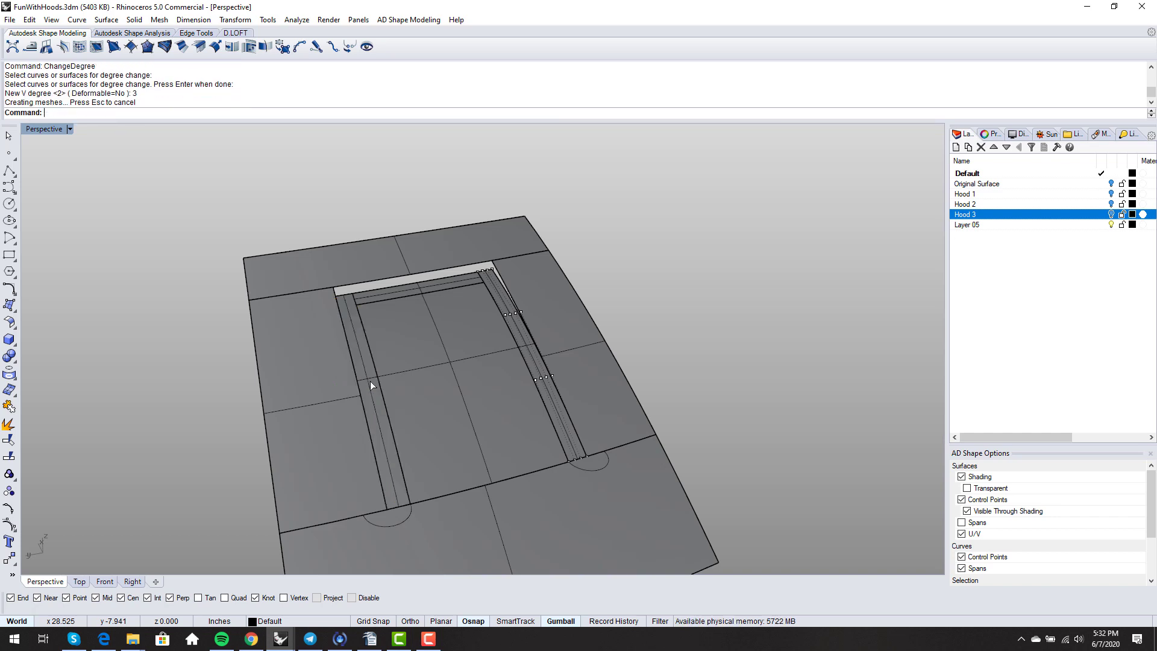
# - Turn on control points for the left and top edge strips
pyautogui.click(361, 375)
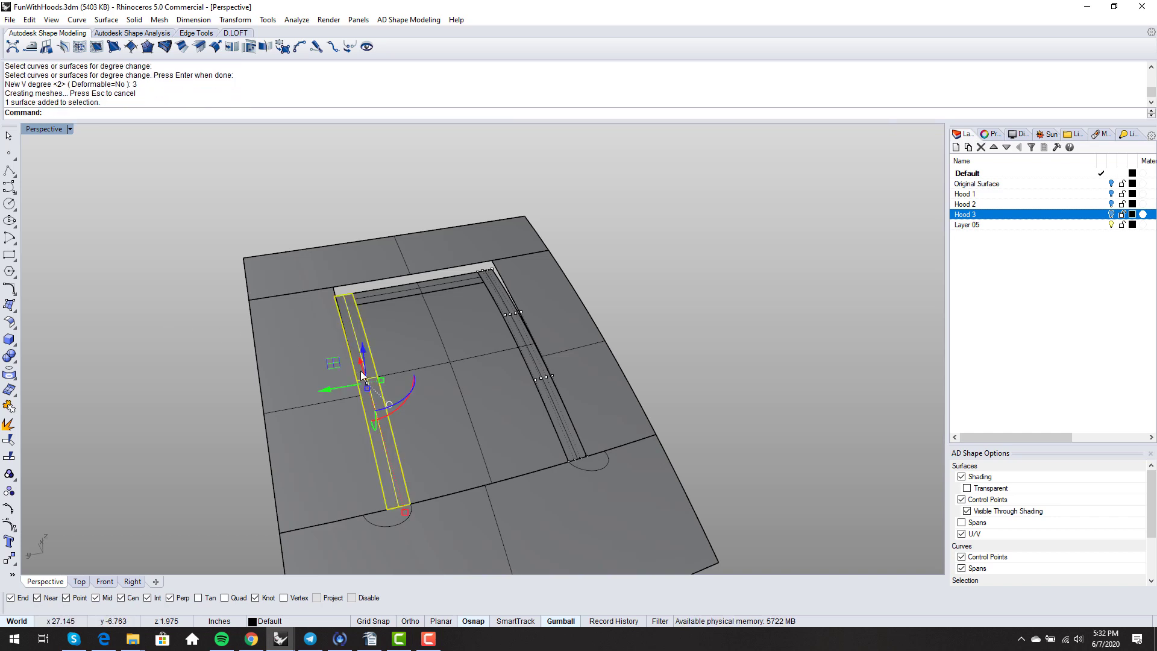
pyautogui.press('F10')
pyautogui.moveTo(408, 384); pyautogui.dragTo(405, 365, button='right')
pyautogui.scroll(5, 416, 297)
pyautogui.moveTo(415, 298); pyautogui.dragTo(406, 339, button='right')
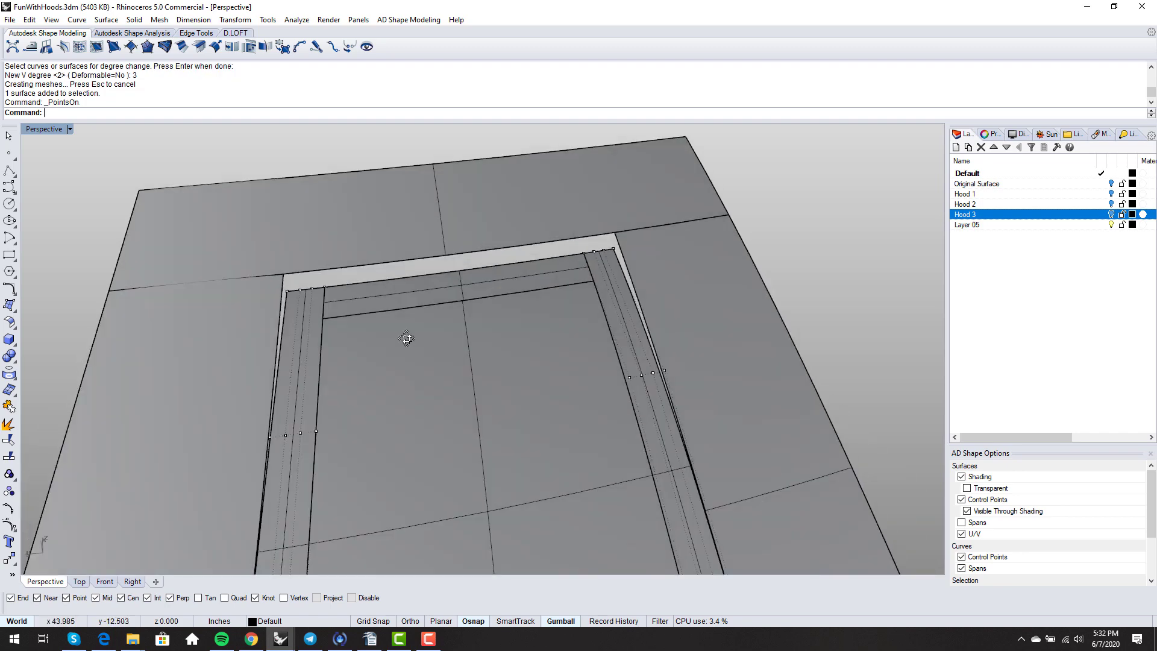
pyautogui.click(415, 301)
pyautogui.press('F10')
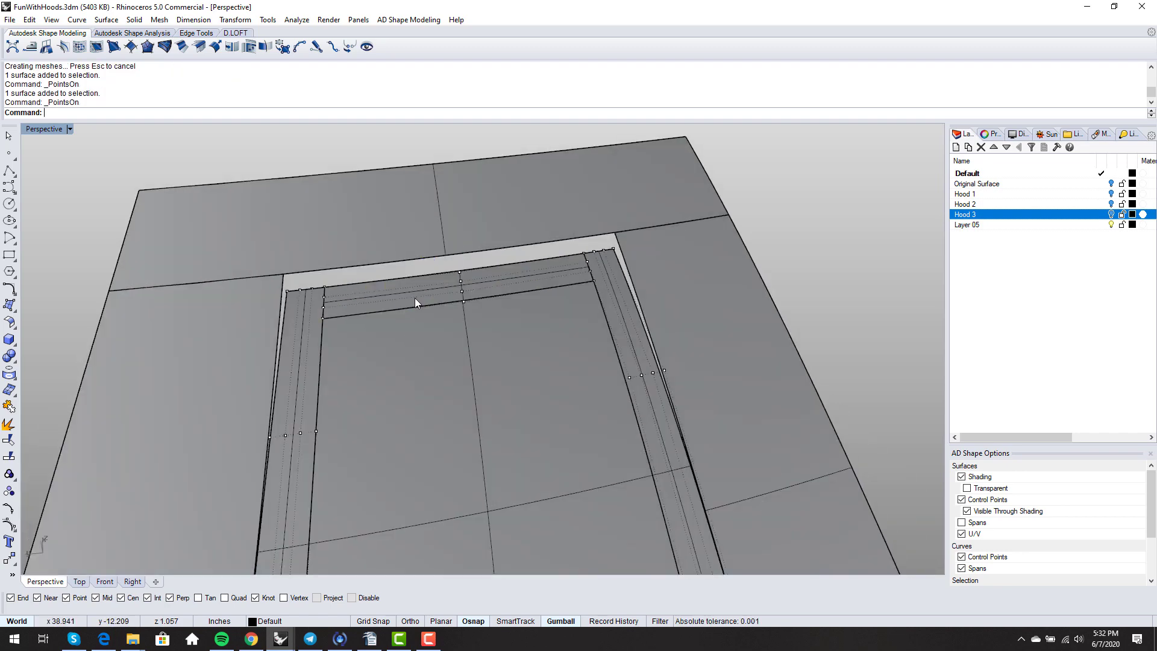
pyautogui.moveTo(415, 298); pyautogui.dragTo(405, 315, button='right')
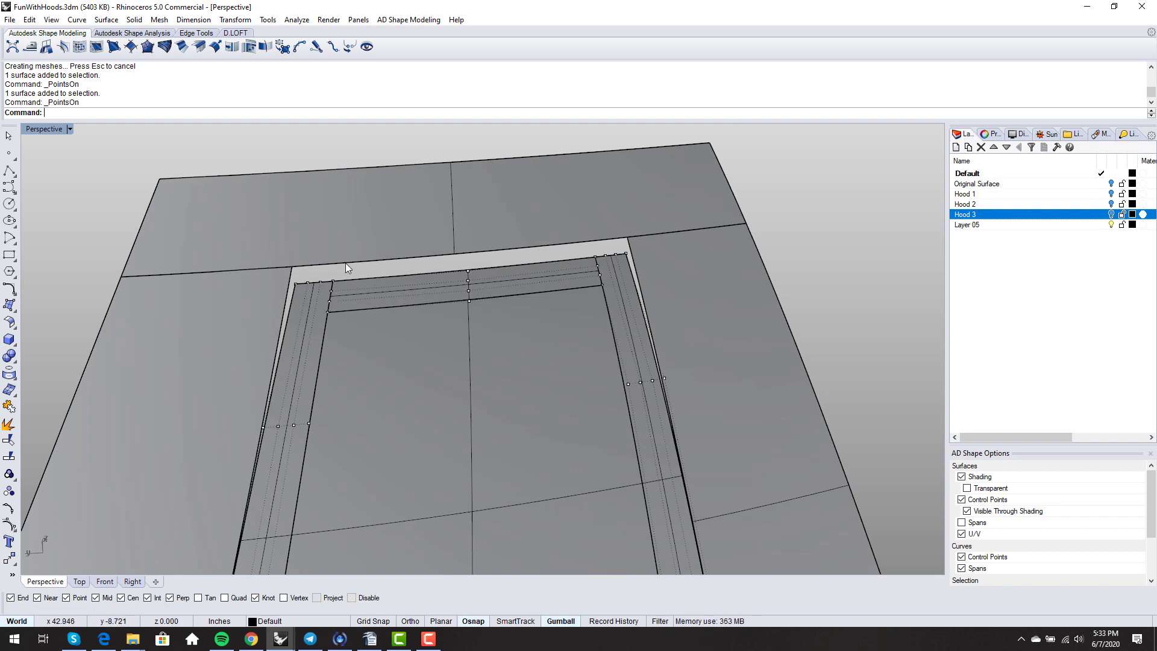
pyautogui.moveTo(324, 269); pyautogui.dragTo(469, 314, button='right')
# - Match the top strip's outer edge to the neighbouring hood panel edge with MatchSrf
pyautogui.rightClick(468, 310)
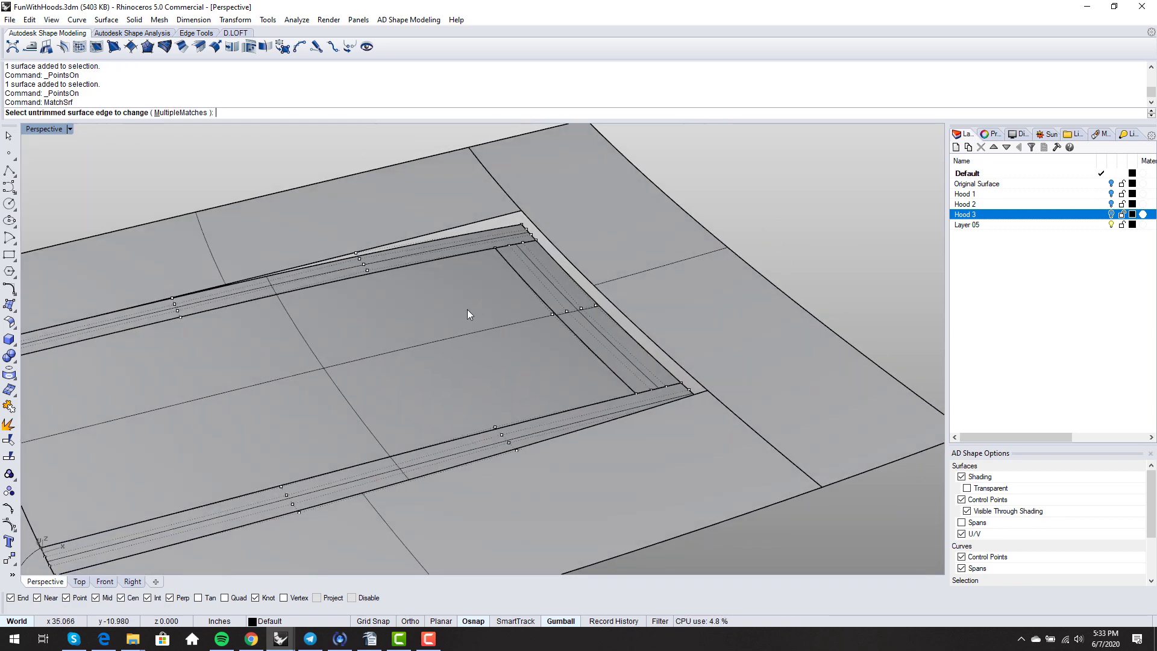
pyautogui.click(485, 230)
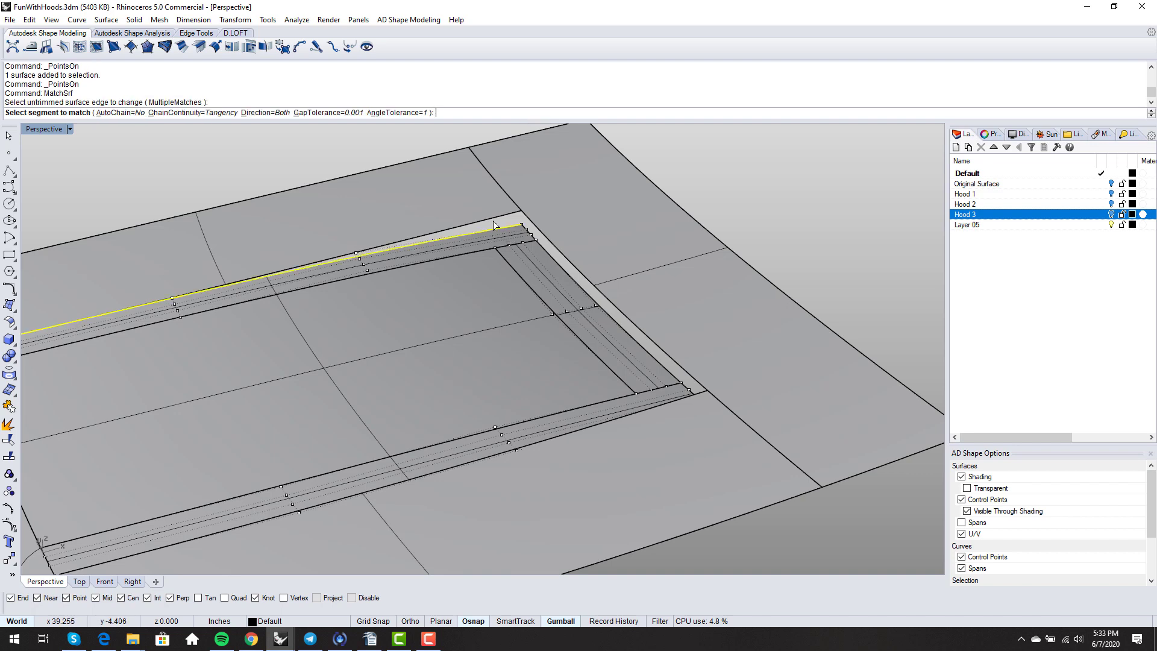
pyautogui.click(493, 220)
pyautogui.rightClick(493, 225)
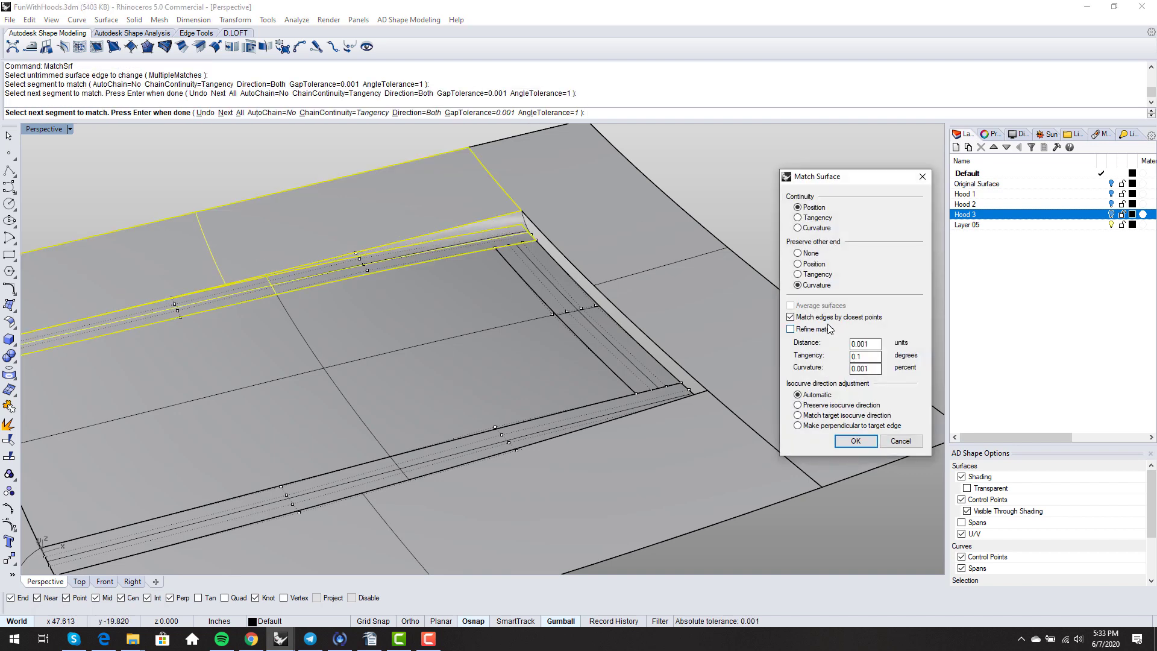
pyautogui.scroll(-5, 689, 310)
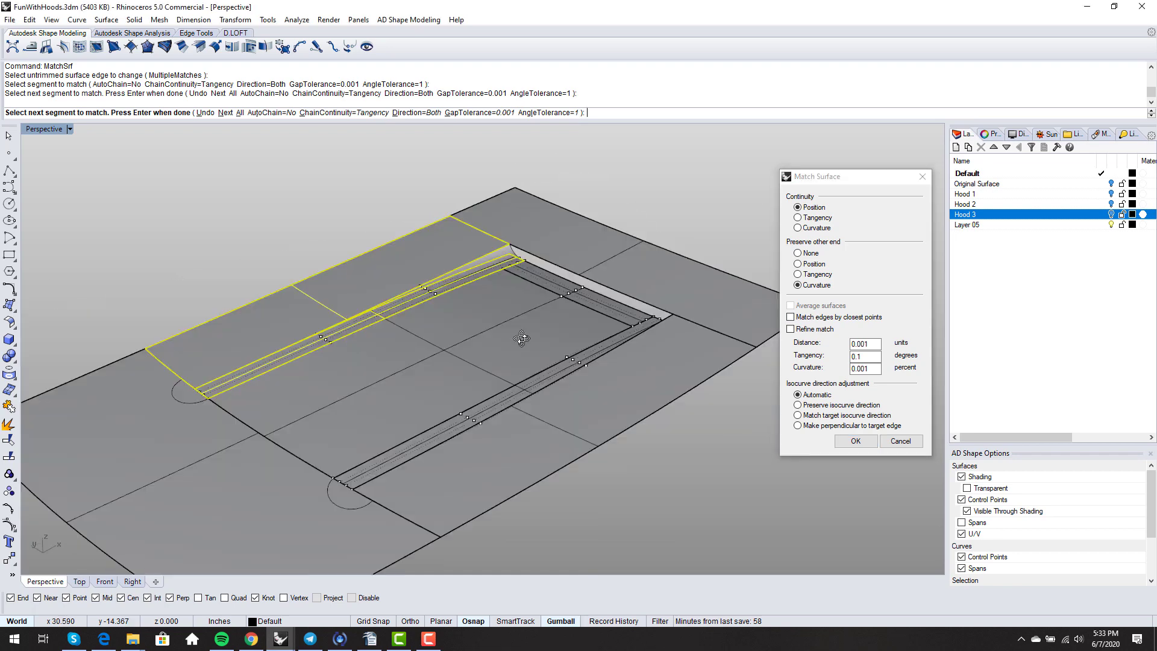
pyautogui.press('Return')
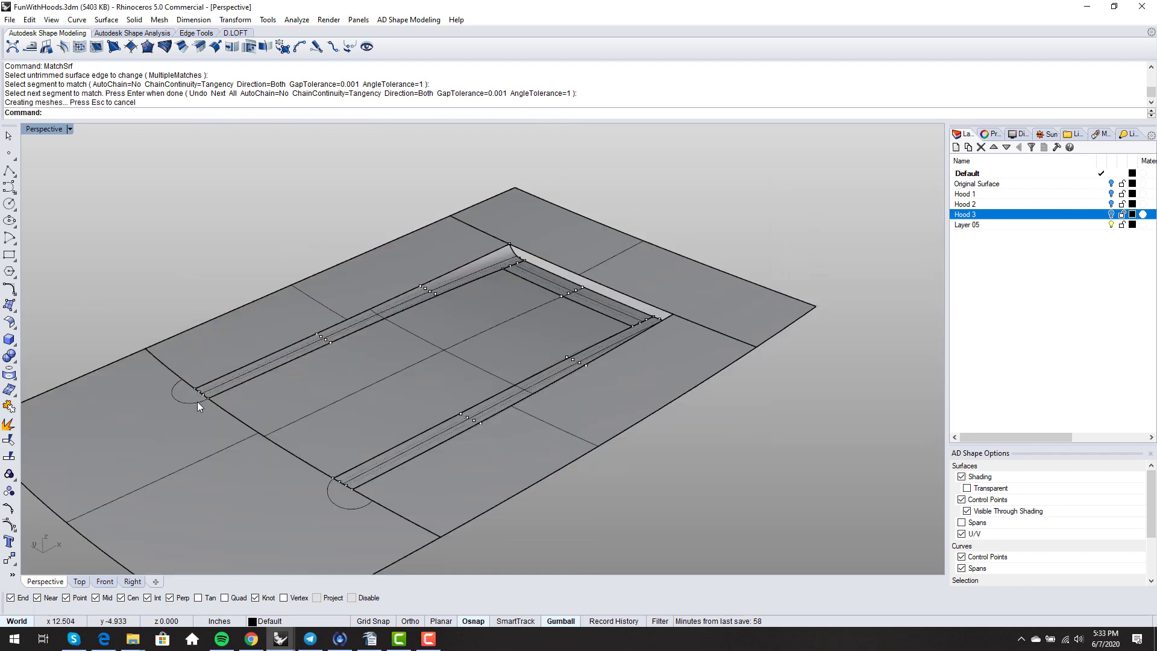
# - Delete the two leftover small corner arcs
pyautogui.click(197, 401)
pyautogui.press('Delete')
pyautogui.moveTo(328, 439); pyautogui.dragTo(479, 417, button='right')
pyautogui.click(464, 496)
pyautogui.press('Delete')
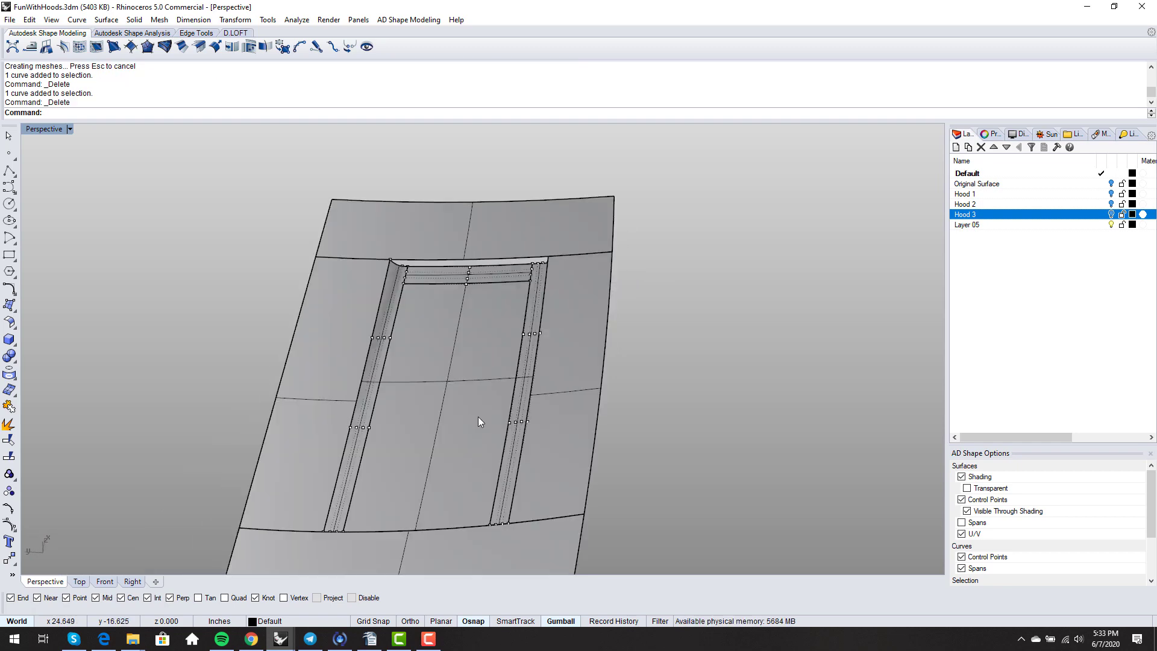
# - Match another edge strip's edge to the adjacent hood panel edge
pyautogui.rightClick(478, 417)
pyautogui.moveTo(402, 372); pyautogui.dragTo(427, 288, button='right')
pyautogui.click(429, 289)
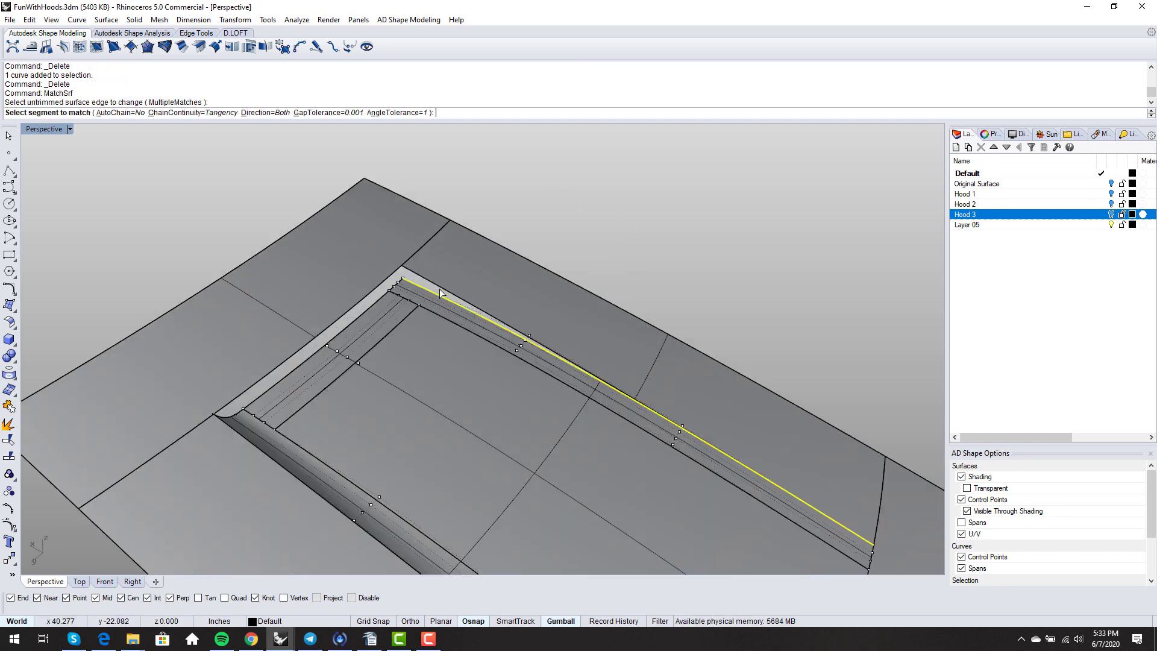
pyautogui.click(440, 288)
pyautogui.rightClick(441, 290)
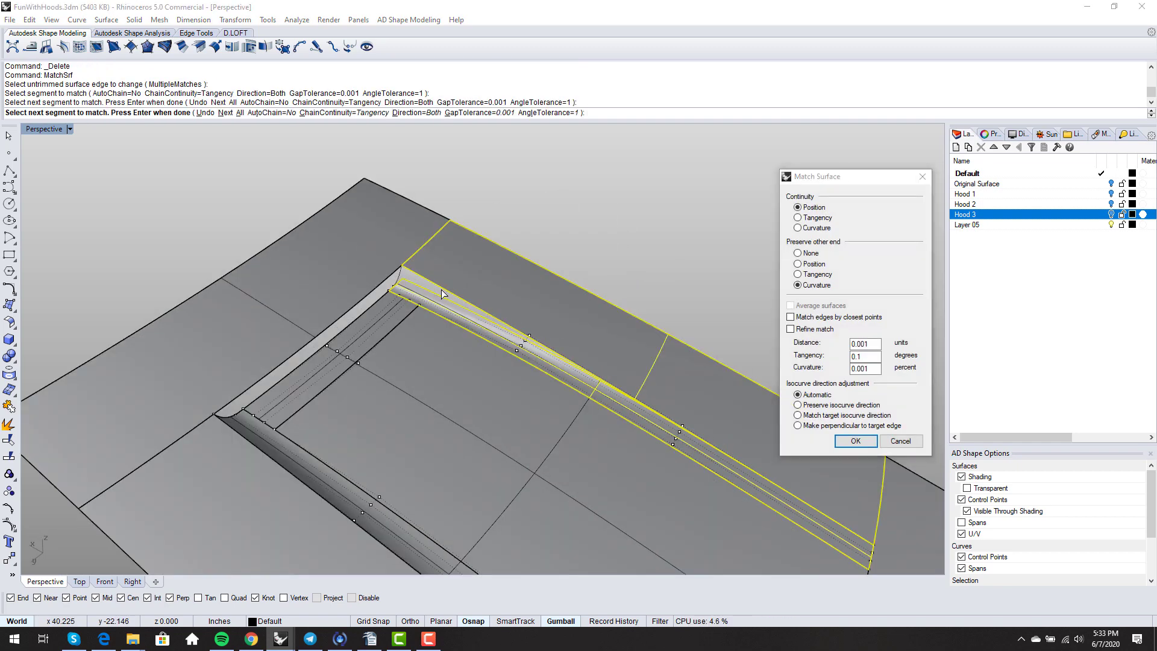
pyautogui.press('Return')
pyautogui.moveTo(499, 353); pyautogui.dragTo(398, 352, button='right')
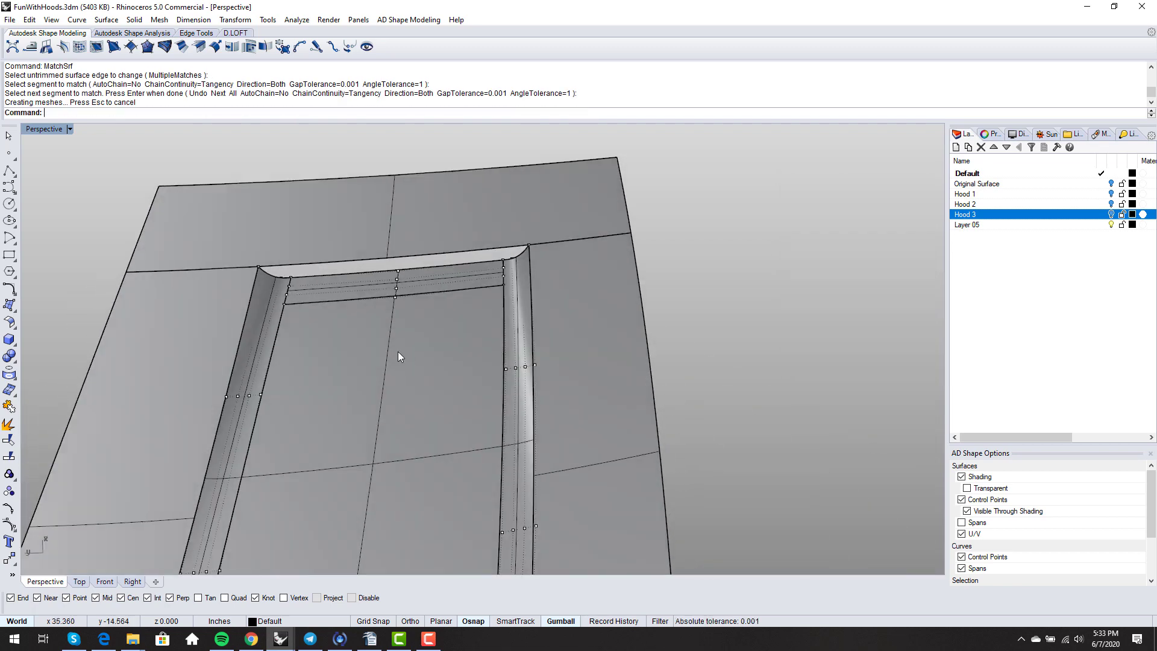
pyautogui.scroll(3, 347, 248)
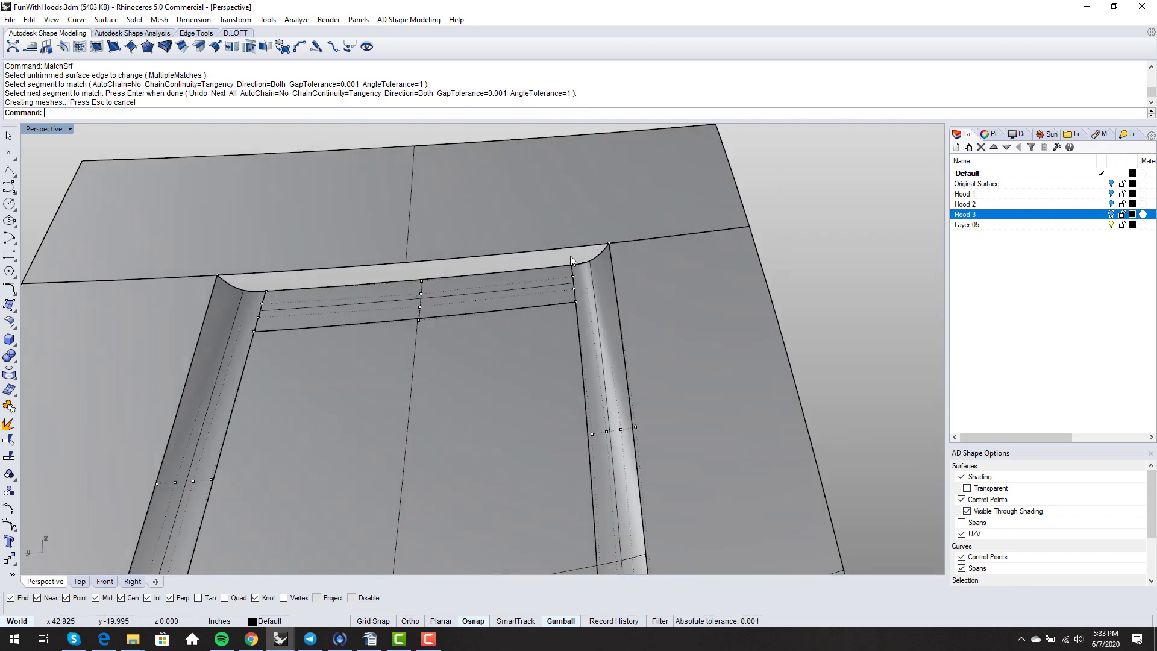
# - Split the upper panel's edge at the left and right recess corners with SplitEdge
pyautogui.click(199, 33)
pyautogui.click(48, 51)
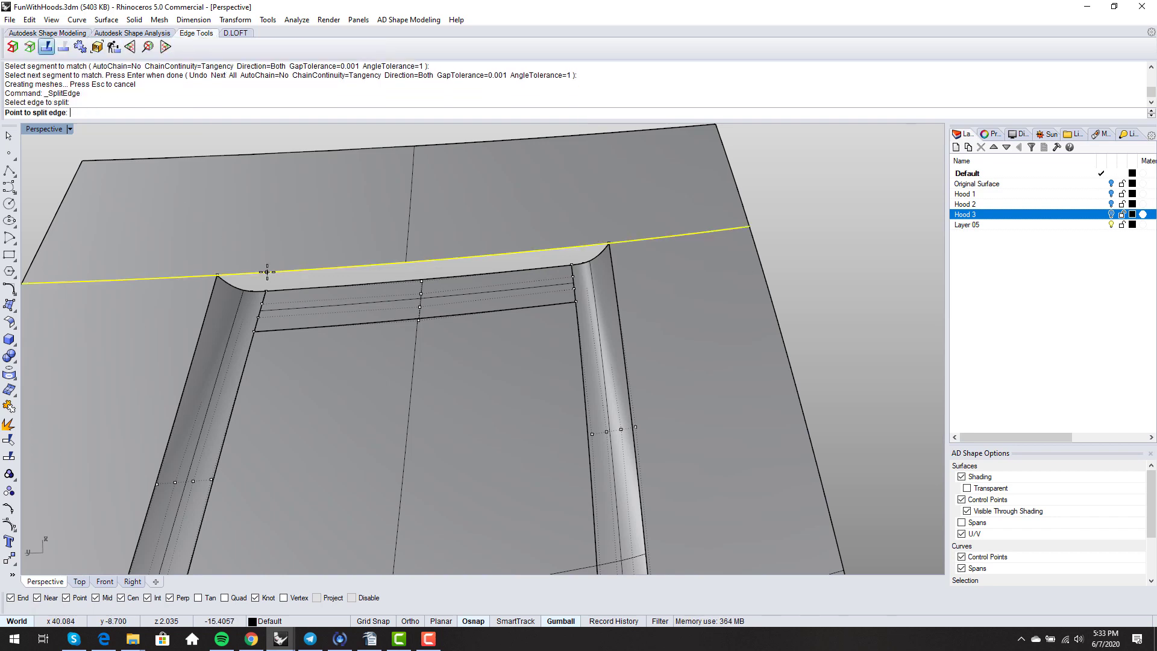
pyautogui.click(264, 272)
pyautogui.click(262, 272)
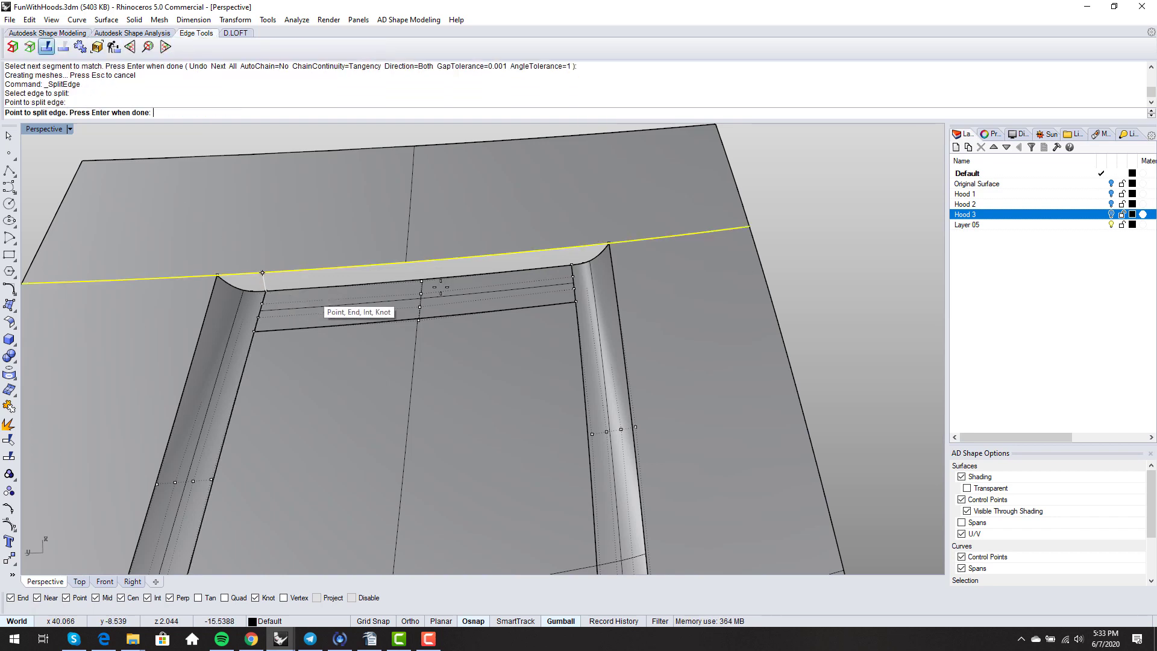
pyautogui.click(571, 265)
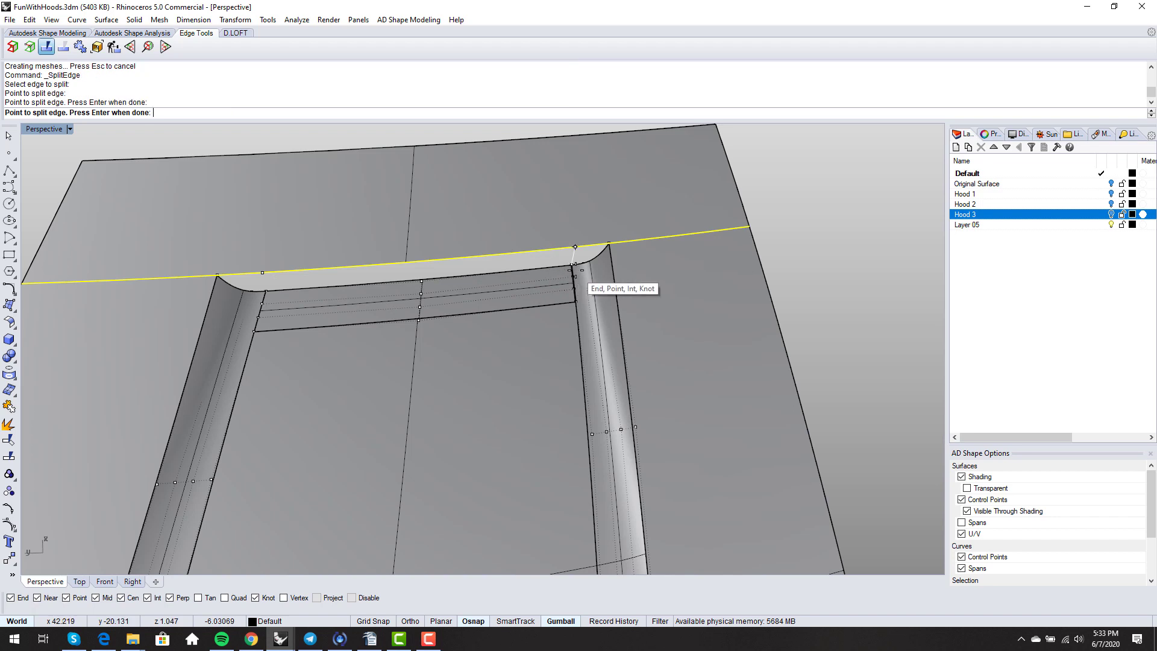
pyautogui.rightClick(571, 265)
pyautogui.scroll(-6, 570, 266)
pyautogui.moveTo(568, 268); pyautogui.dragTo(541, 281, button='right')
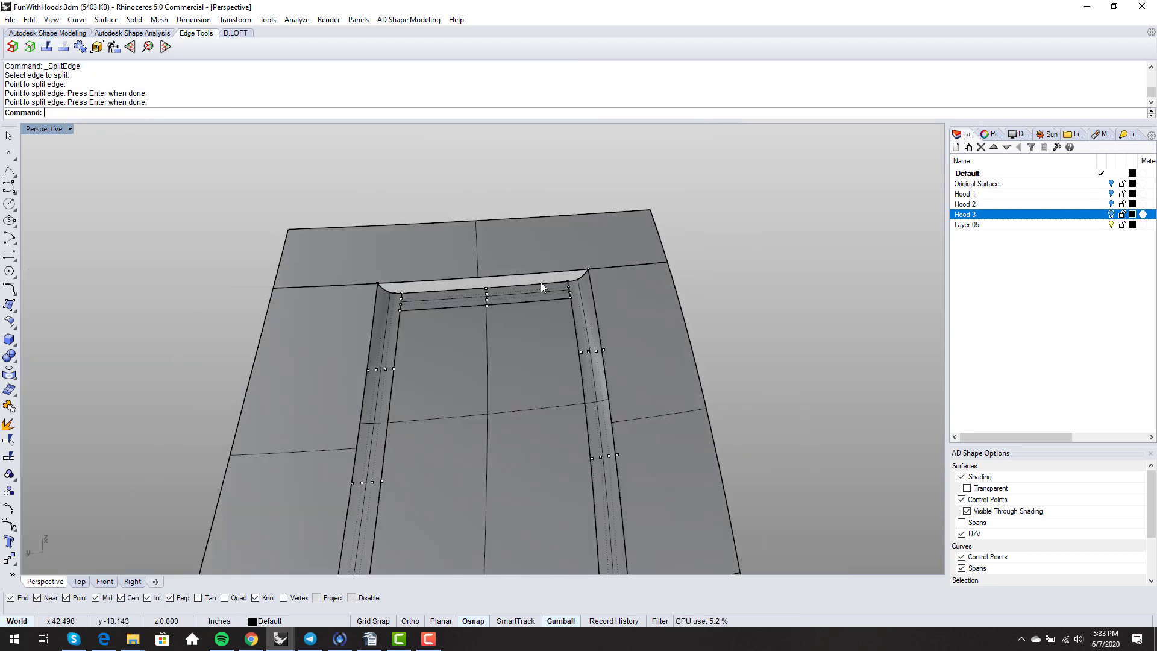
# - Match the top cross strip's edge to the split panel segment, with the other end unconstrained
pyautogui.write('MatchSrf')
pyautogui.press('Return')
pyautogui.click(541, 282)
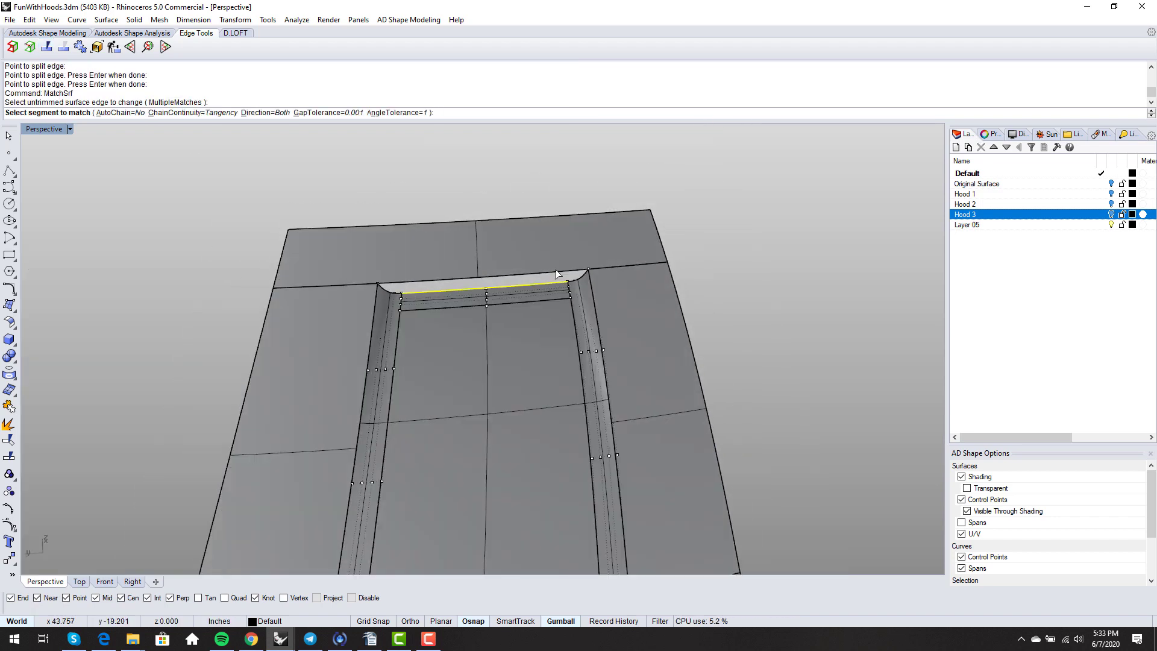
pyautogui.click(545, 270)
pyautogui.rightClick(545, 280)
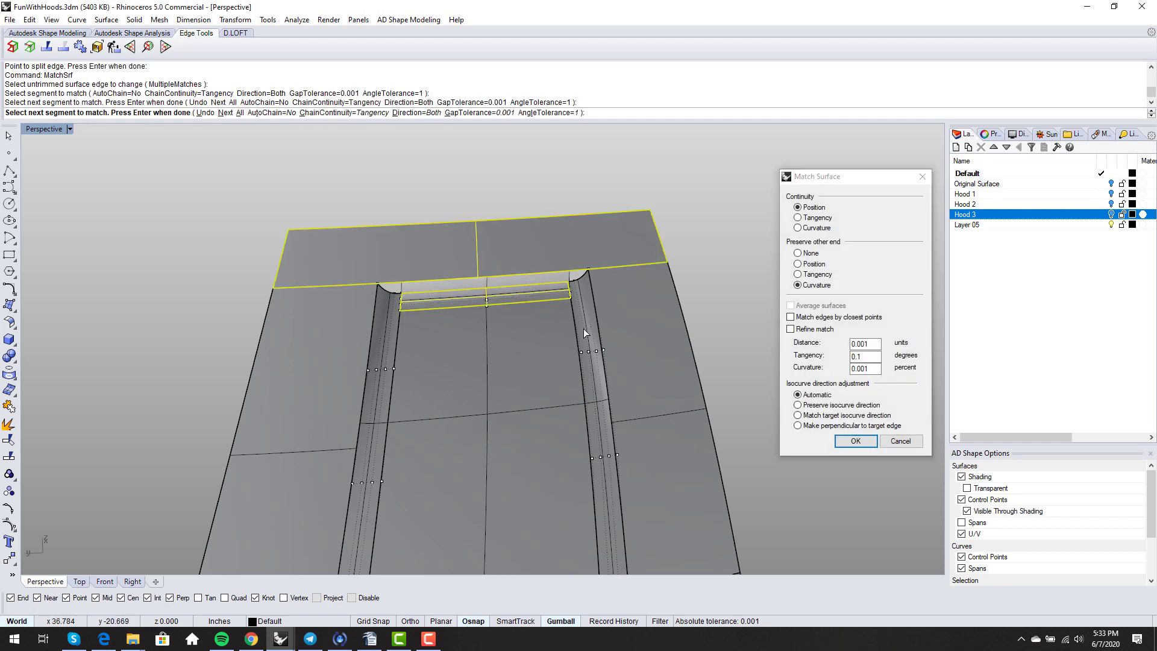
pyautogui.moveTo(583, 328)
pyautogui.mouseDown(button='right')
pyautogui.moveTo(545, 335)
pyautogui.moveTo(569, 330)
pyautogui.mouseUp(button='right')
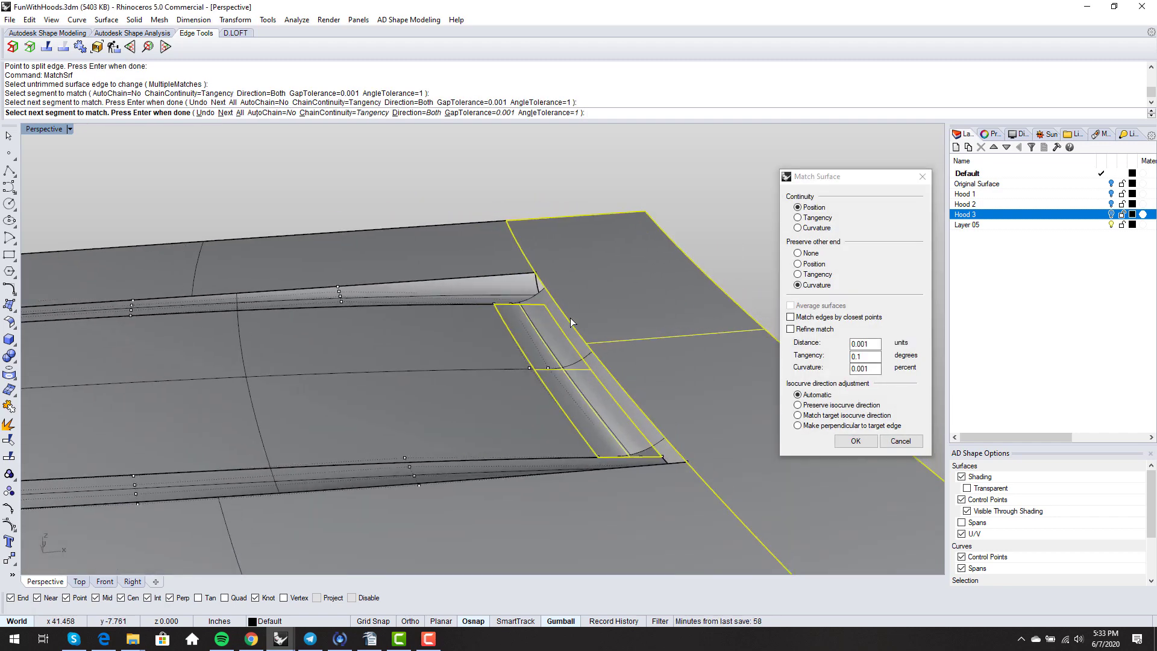
pyautogui.moveTo(477, 437); pyautogui.dragTo(614, 312, button='right')
pyautogui.click(819, 255)
pyautogui.rightClick(614, 332)
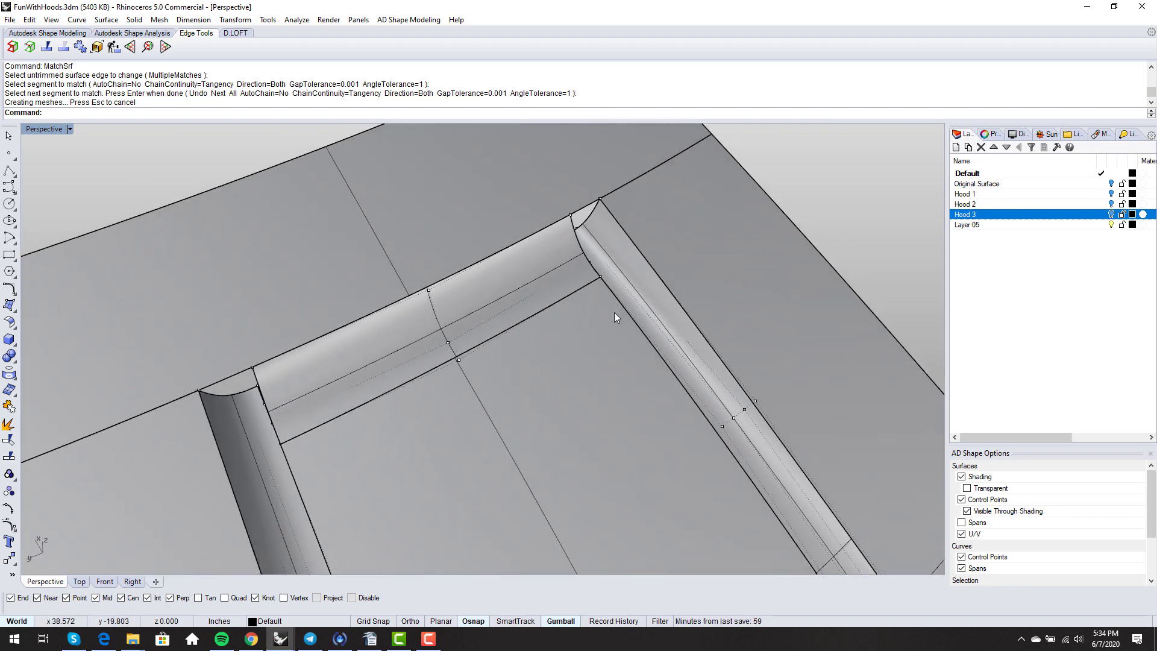
# - Split the right side strip along its isocurve at the top corner and delete the cut-off piece
pyautogui.write('split')
pyautogui.press('Return')
pyautogui.click(645, 307)
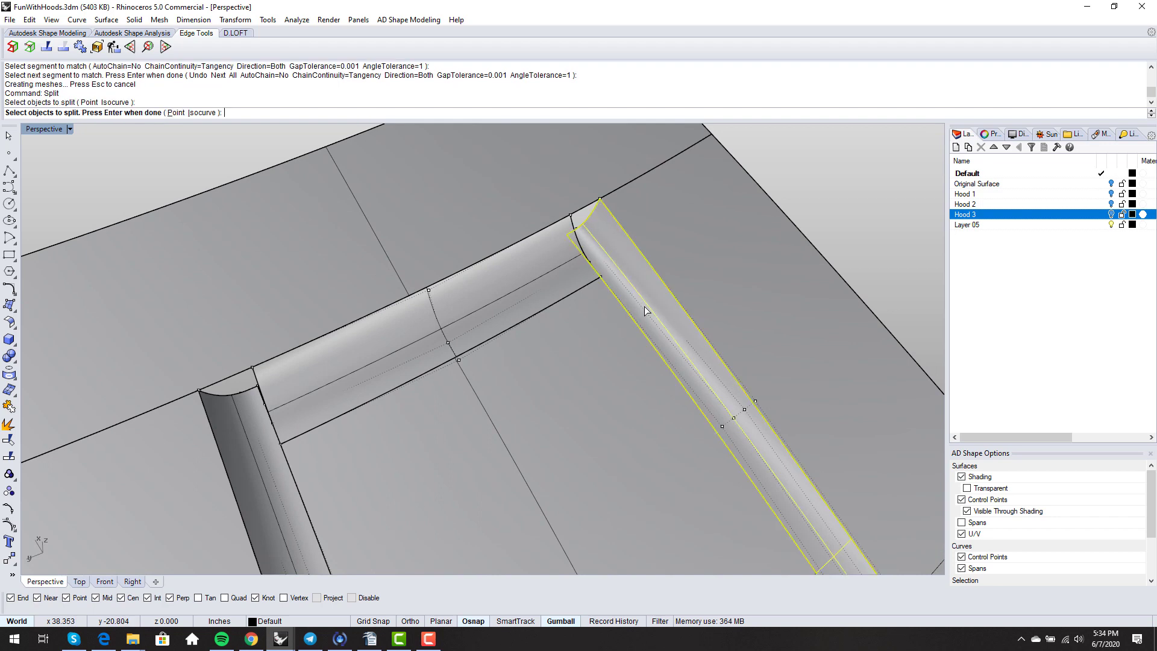
pyautogui.press('Return')
pyautogui.click(98, 113)
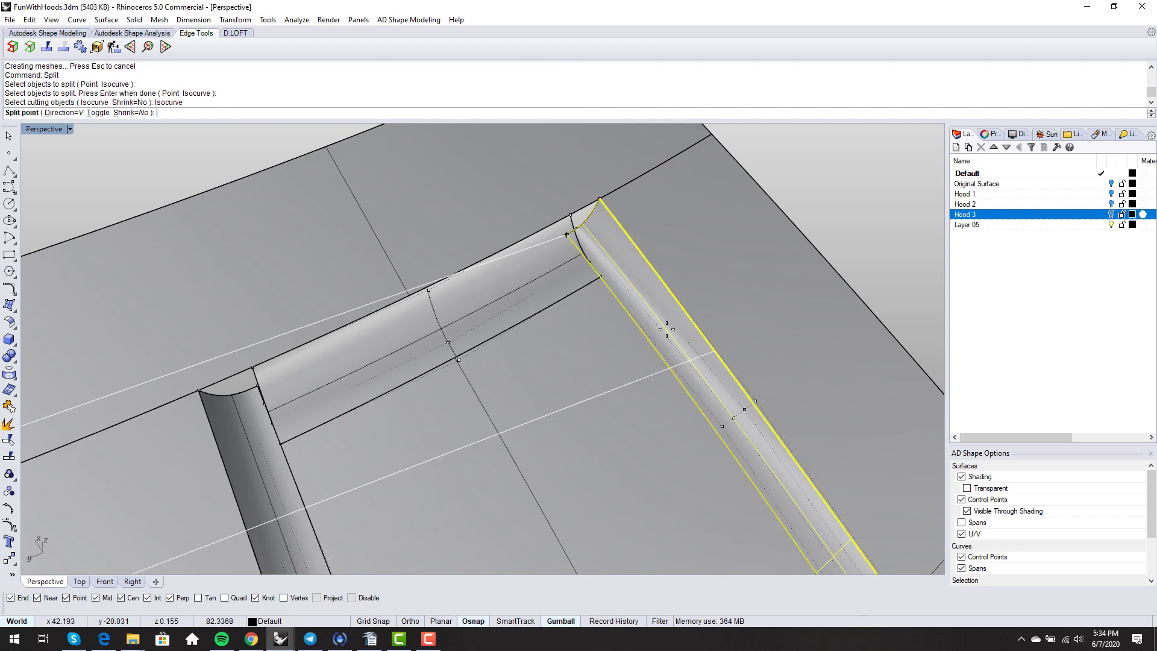
pyautogui.click(601, 276)
pyautogui.press('Return')
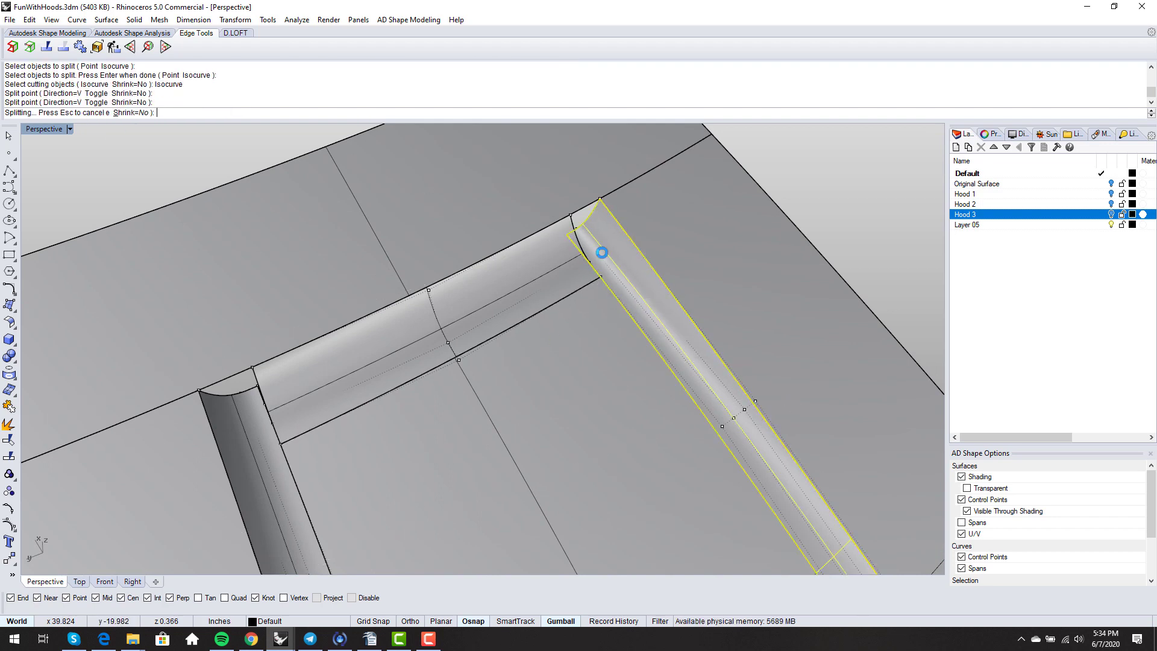
pyautogui.press('F11')
pyautogui.click(601, 253)
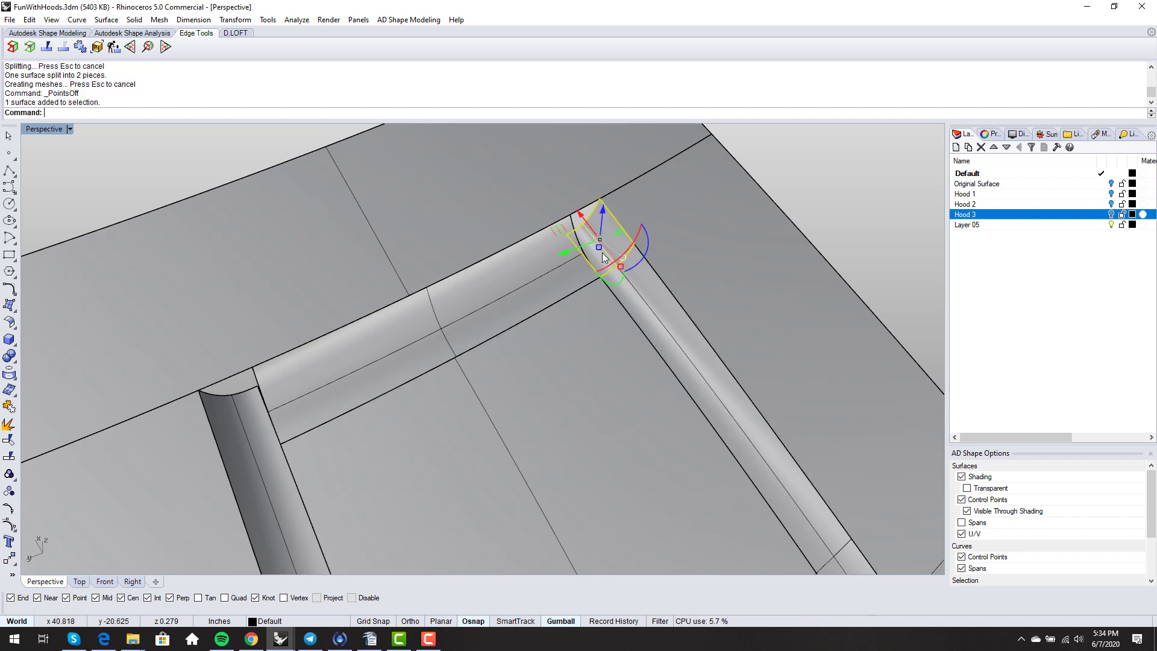
pyautogui.press('Delete')
# - Split the left side strip along its isocurve at the top-left corner and delete the cut-off piece
pyautogui.moveTo(602, 260)
pyautogui.mouseDown(button='right')
pyautogui.moveTo(548, 318)
pyautogui.moveTo(551, 343)
pyautogui.moveTo(571, 331)
pyautogui.moveTo(618, 349)
pyautogui.moveTo(592, 265)
pyautogui.mouseUp(button='right')
pyautogui.scroll(5, 591, 265)
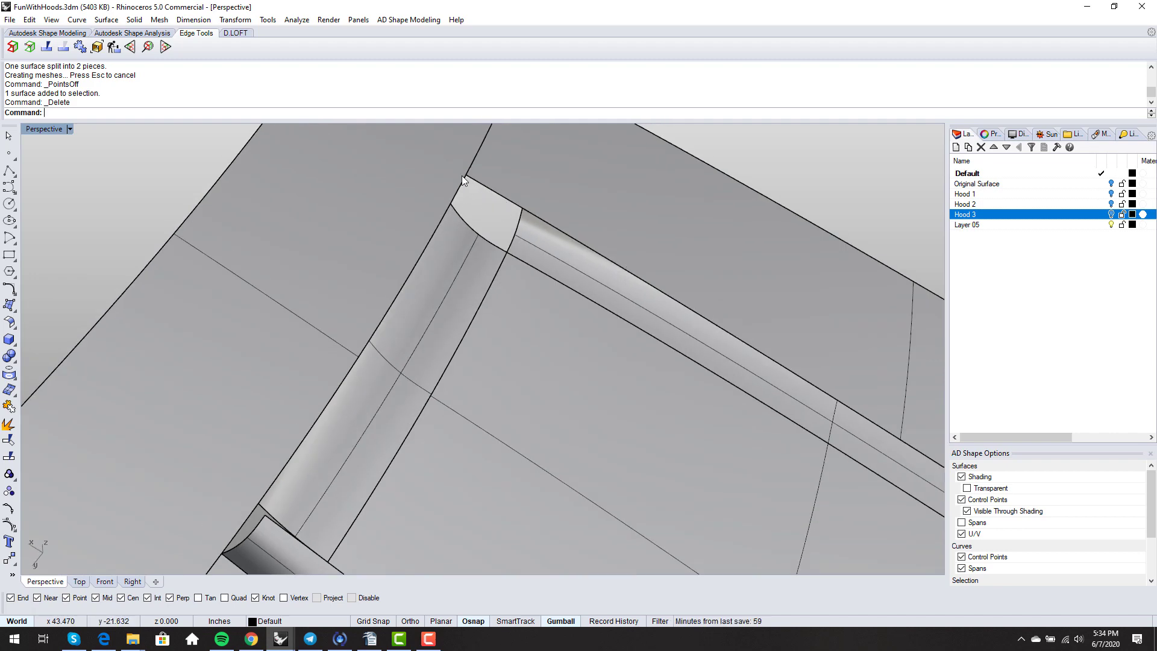
pyautogui.scroll(-6, 571, 278)
pyautogui.moveTo(645, 341); pyautogui.dragTo(389, 388, button='right')
pyautogui.scroll(6, 385, 392)
pyautogui.press('F11')
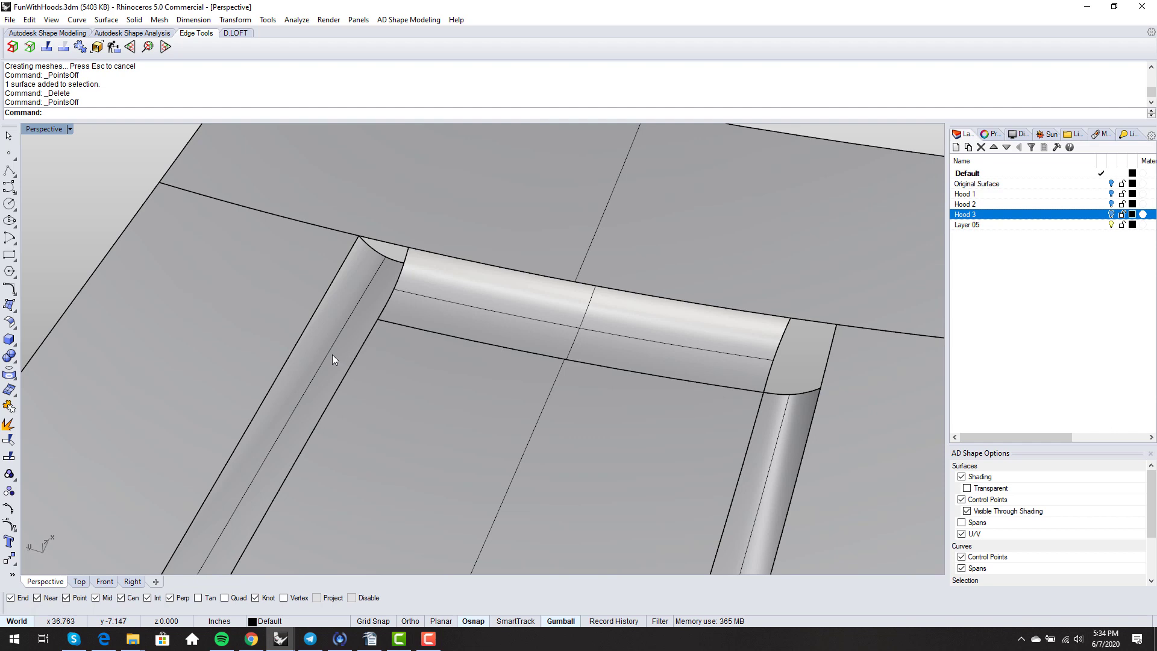
pyautogui.press('Return')
pyautogui.click(333, 360)
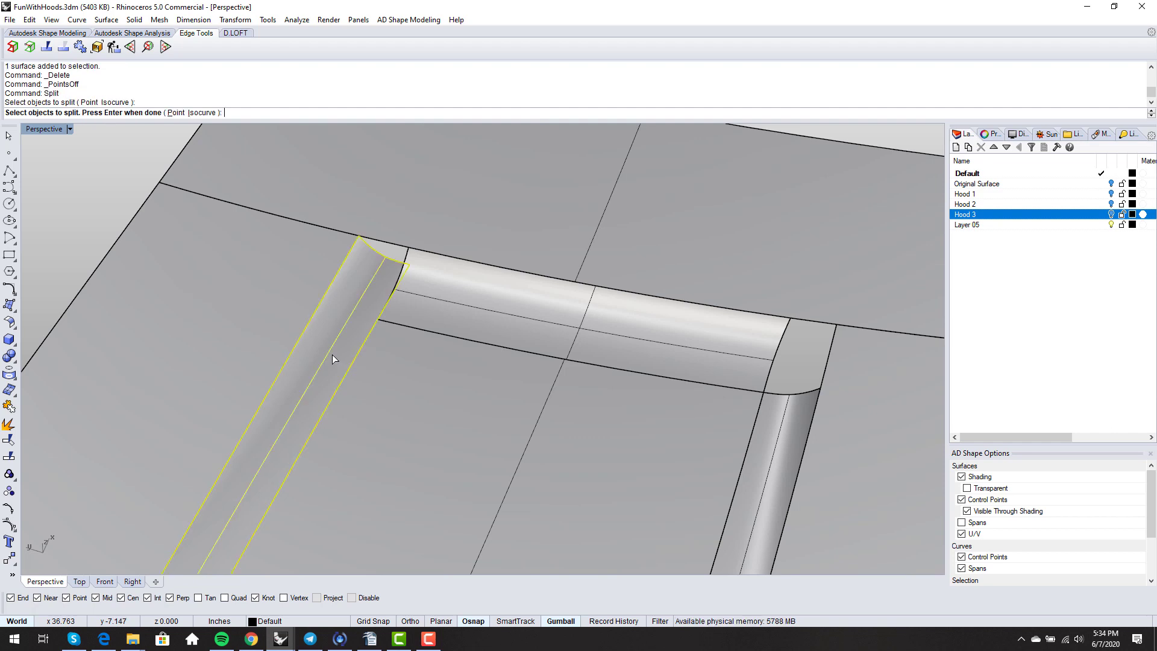
pyautogui.press('Return')
pyautogui.click(99, 112)
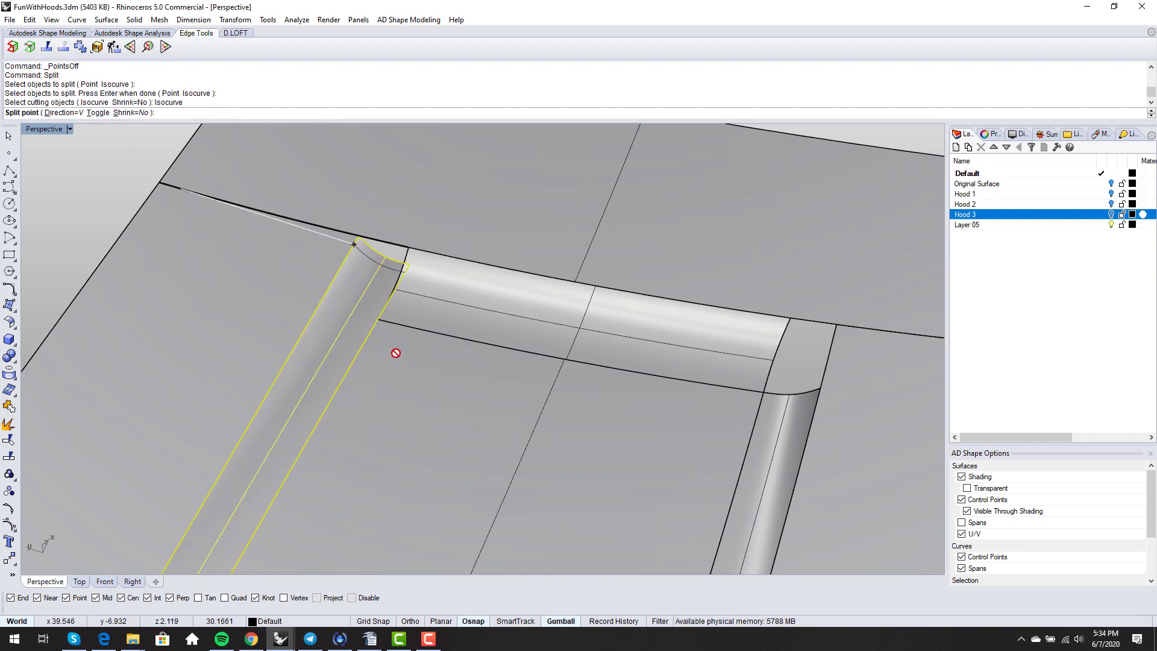
pyautogui.click(378, 320)
pyautogui.press('Return')
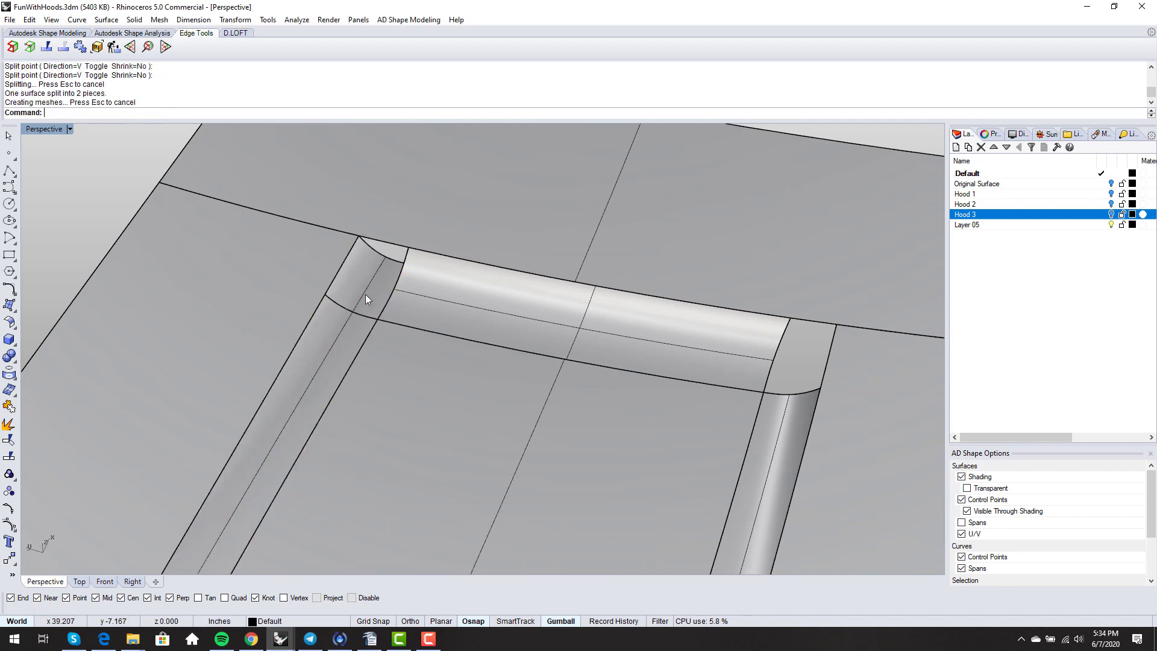
pyautogui.click(365, 294)
pyautogui.press('Delete')
pyautogui.moveTo(404, 348)
pyautogui.mouseDown(button='right')
pyautogui.moveTo(458, 329)
pyautogui.moveTo(404, 329)
pyautogui.moveTo(422, 312)
pyautogui.moveTo(392, 341)
pyautogui.mouseUp(button='right')
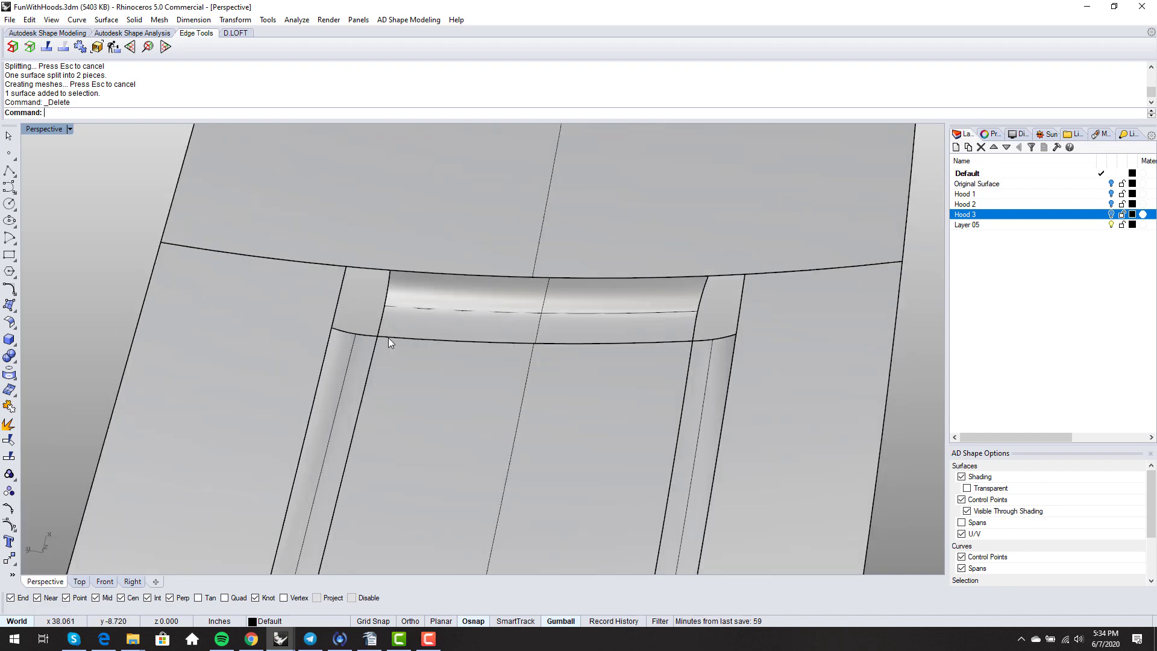
pyautogui.moveTo(366, 328); pyautogui.dragTo(411, 269, button='right')
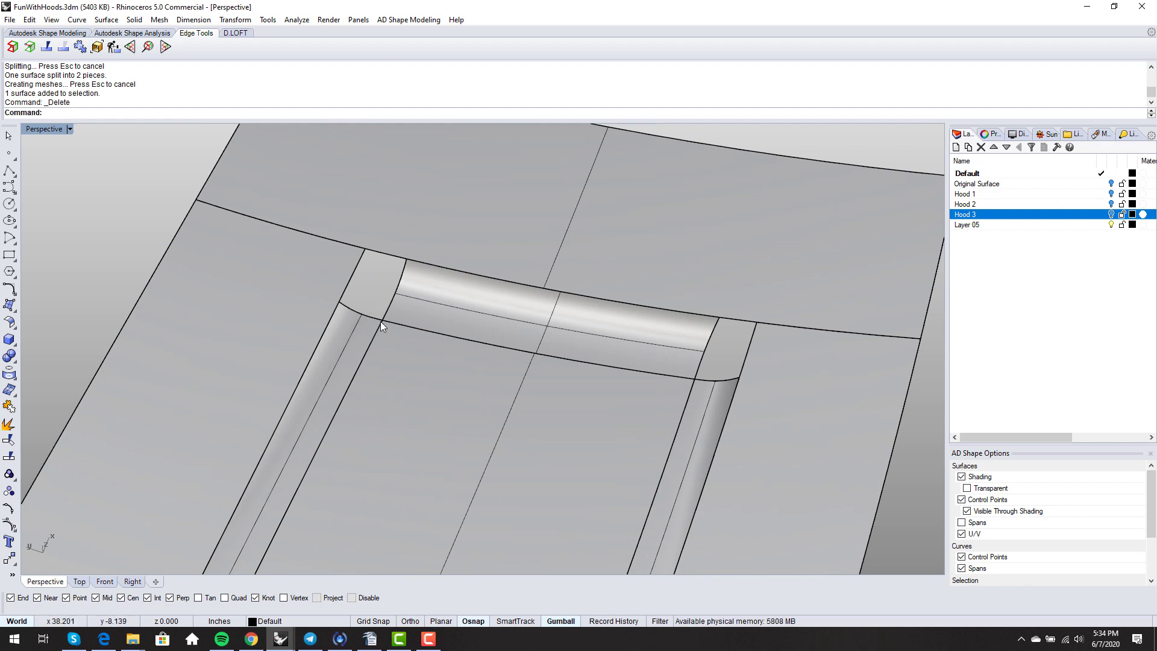
pyautogui.moveTo(381, 322); pyautogui.dragTo(409, 350, button='right')
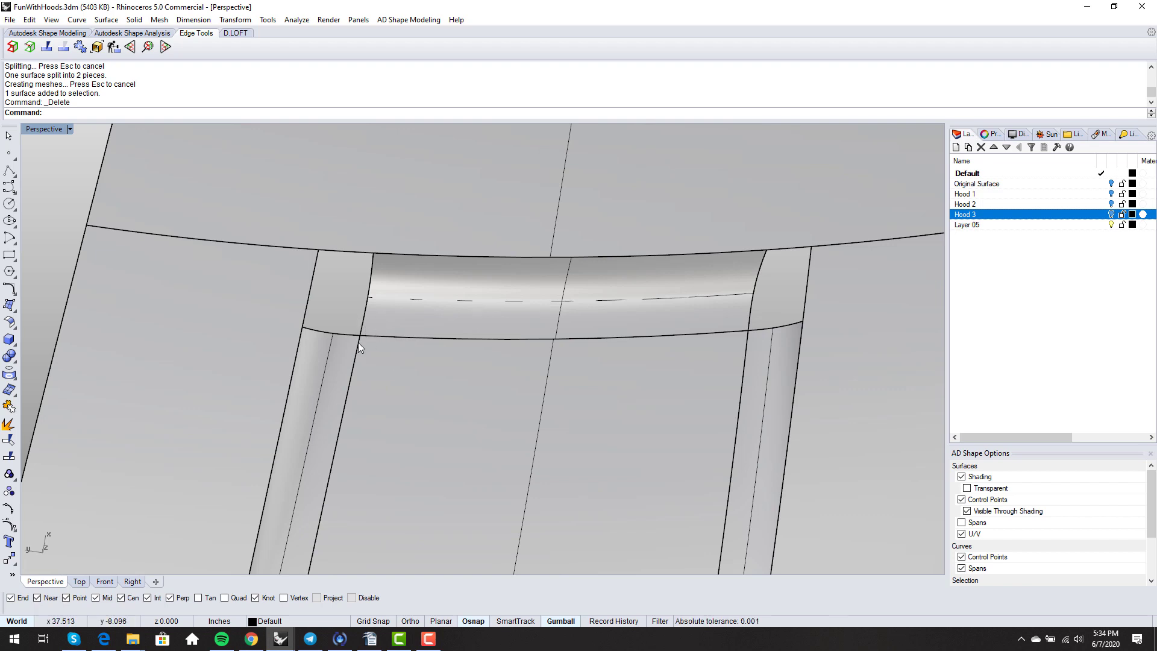
pyautogui.scroll(-3, 386, 321)
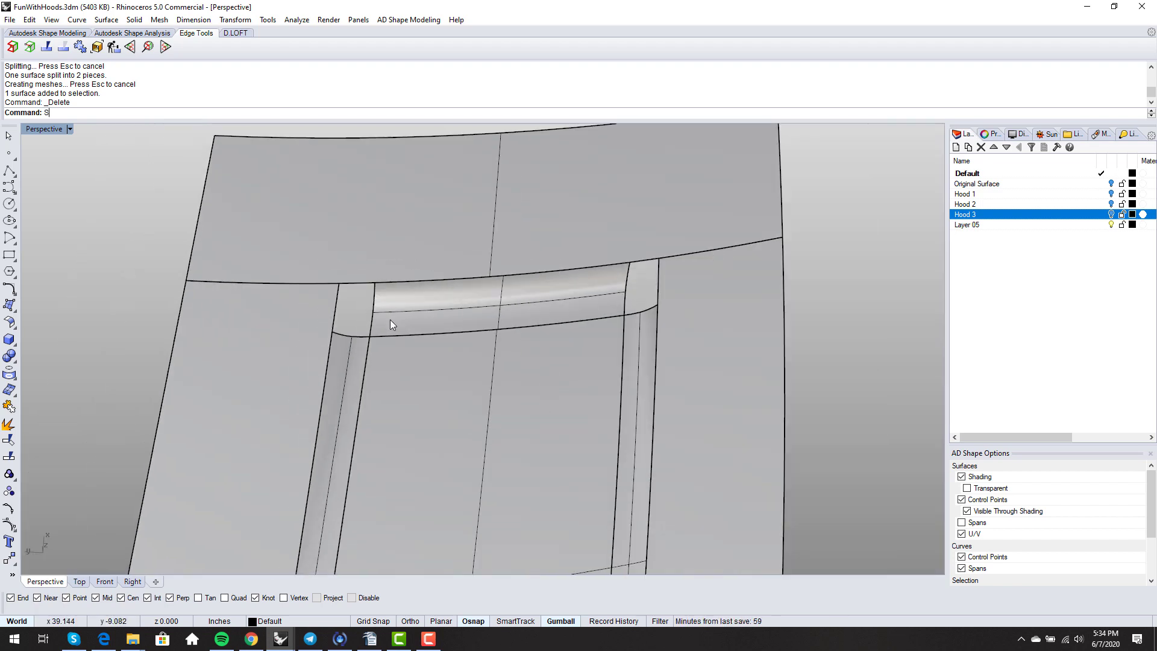
# - Cut the top cross strip near both ends along its isocurves and delete the two end pieces
pyautogui.write('plit')
pyautogui.press('Return')
pyautogui.click(390, 319)
pyautogui.press('Return')
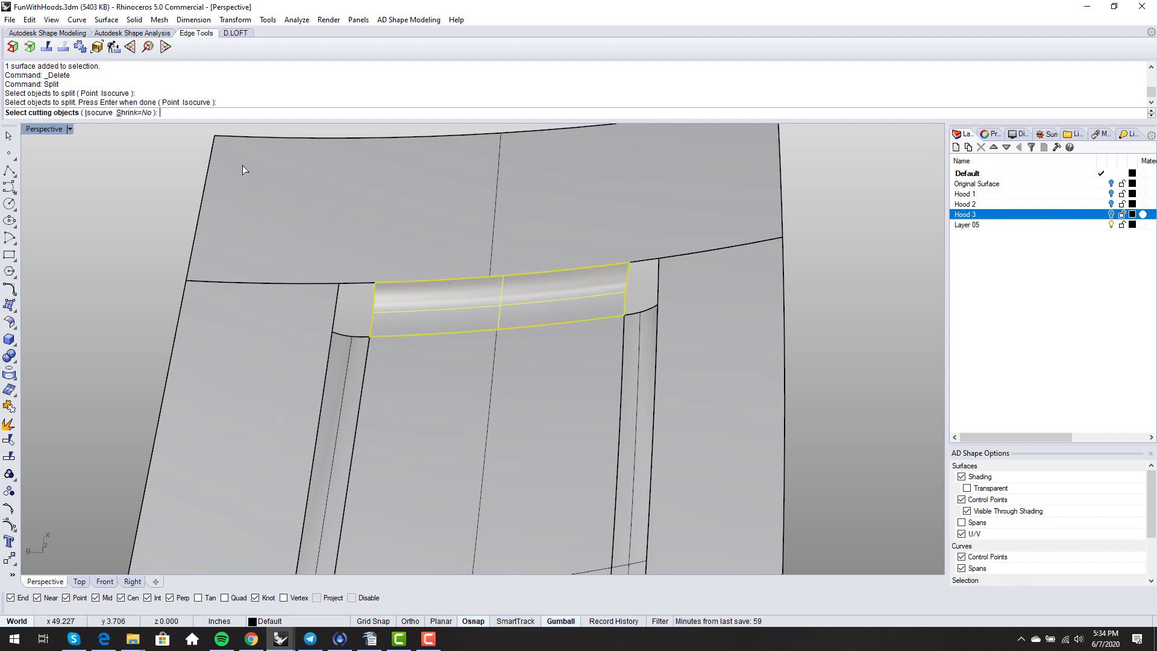
pyautogui.click(96, 113)
pyautogui.scroll(2, 349, 334)
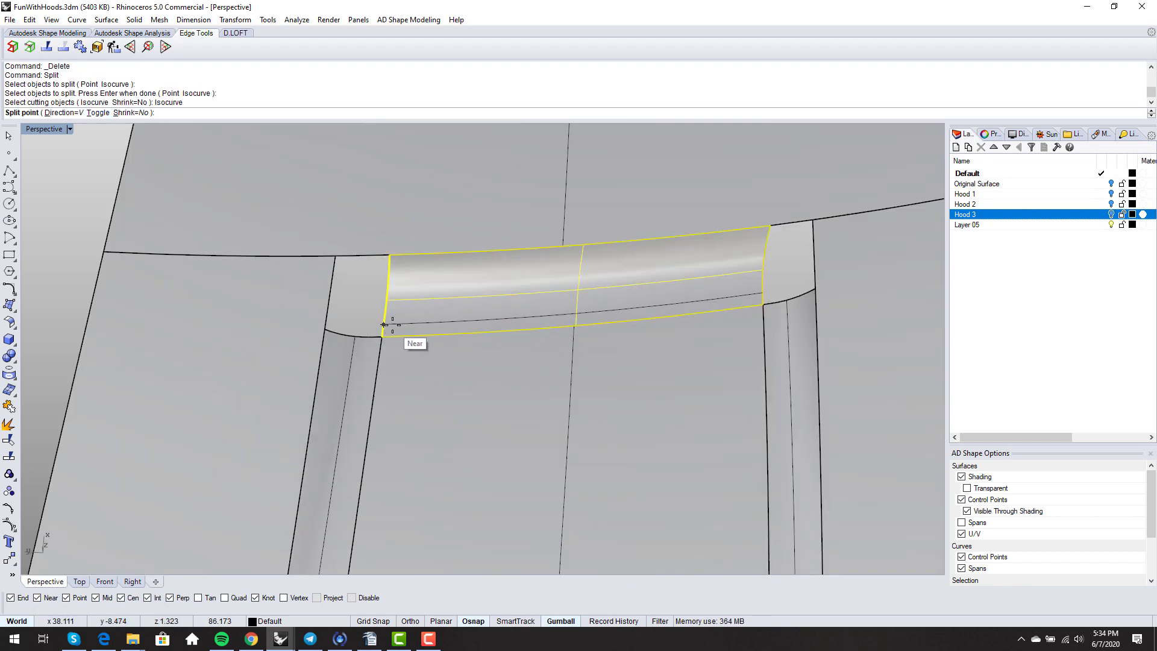
pyautogui.write('t')
pyautogui.press('Return')
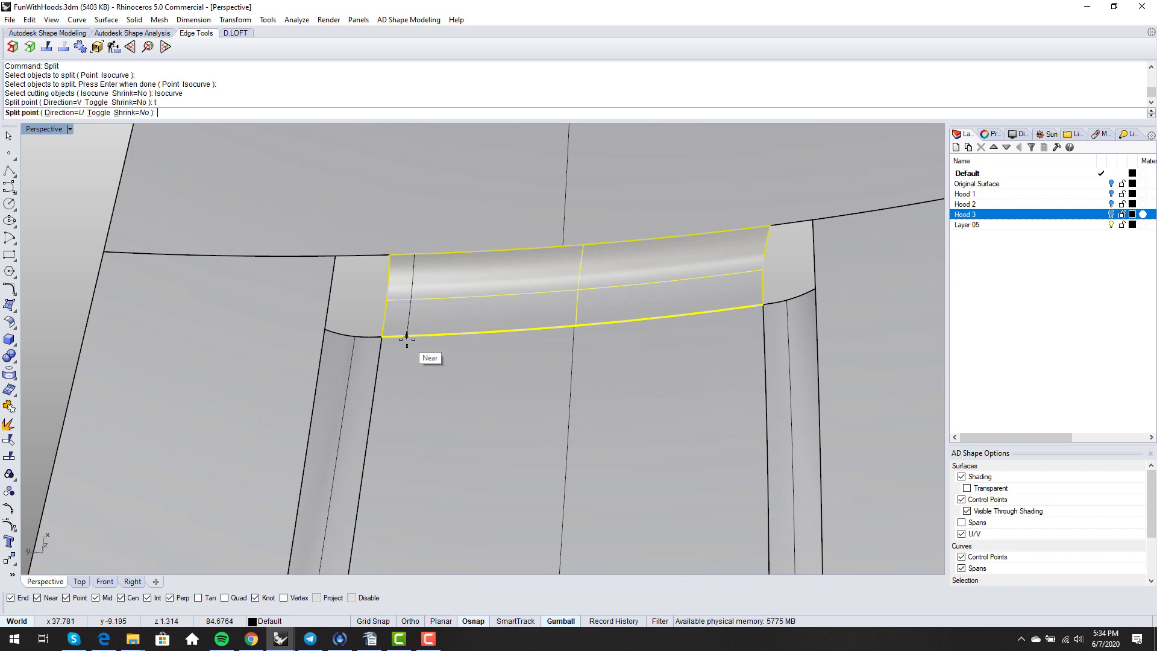
pyautogui.click(407, 336)
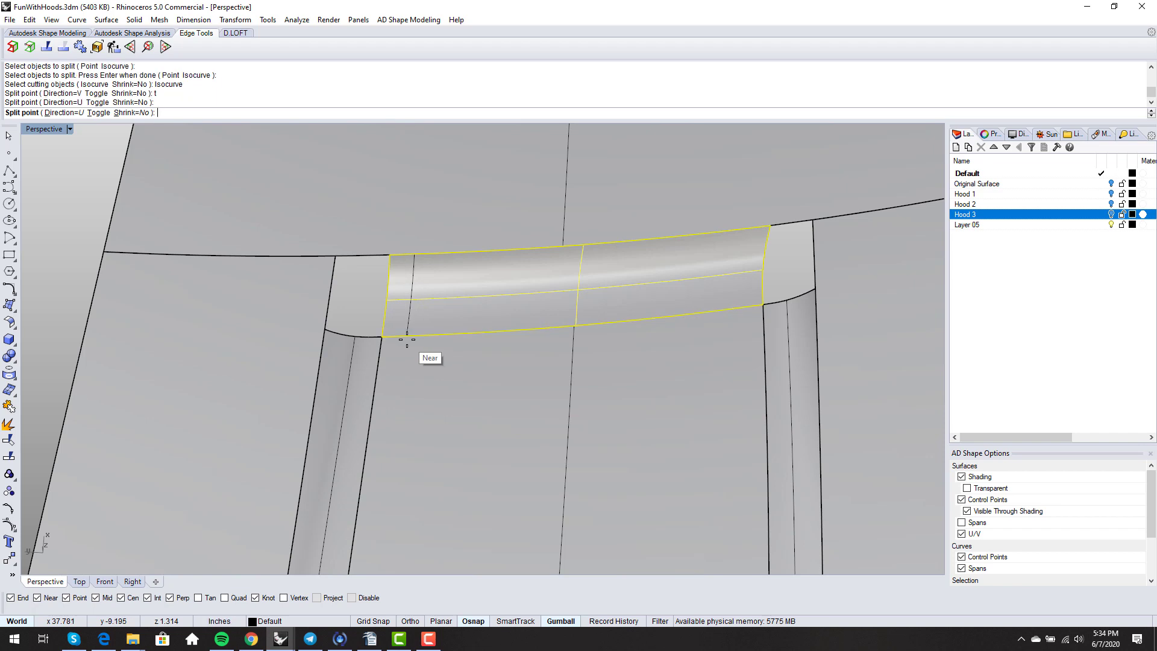
pyautogui.click(742, 307)
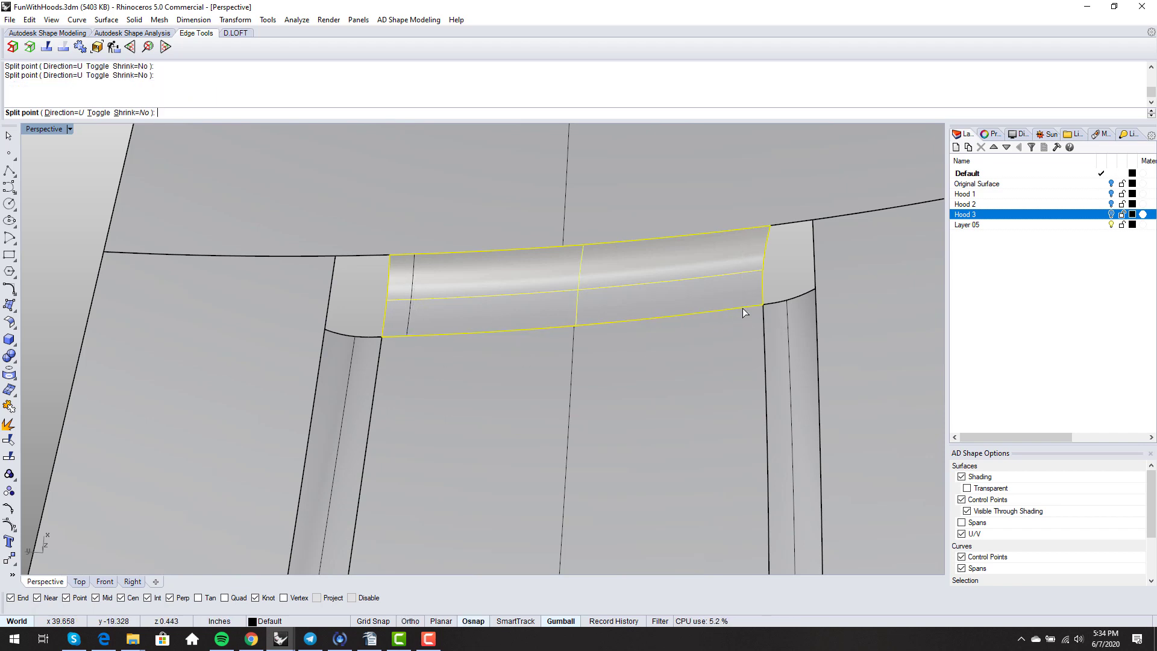
pyautogui.press('Return')
pyautogui.click(402, 305)
pyautogui.press('Delete')
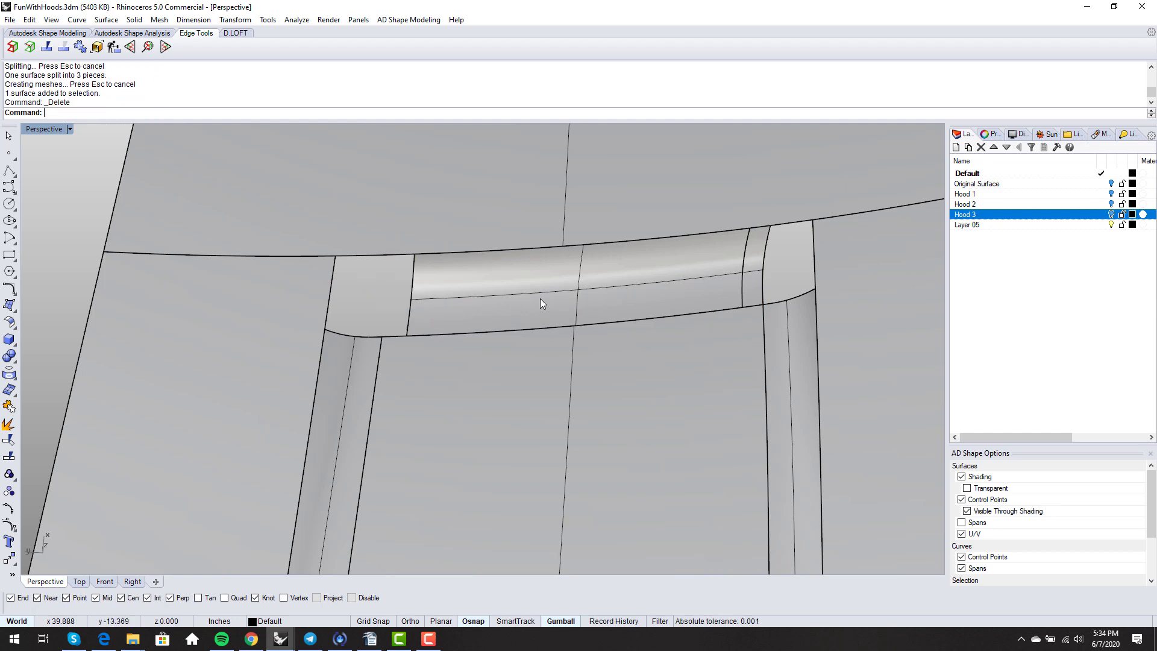
pyautogui.click(751, 279)
pyautogui.press('Delete')
# - Split the left side strip level with the corner and delete its small top piece
pyautogui.write('split')
pyautogui.press('Return')
pyautogui.click(355, 380)
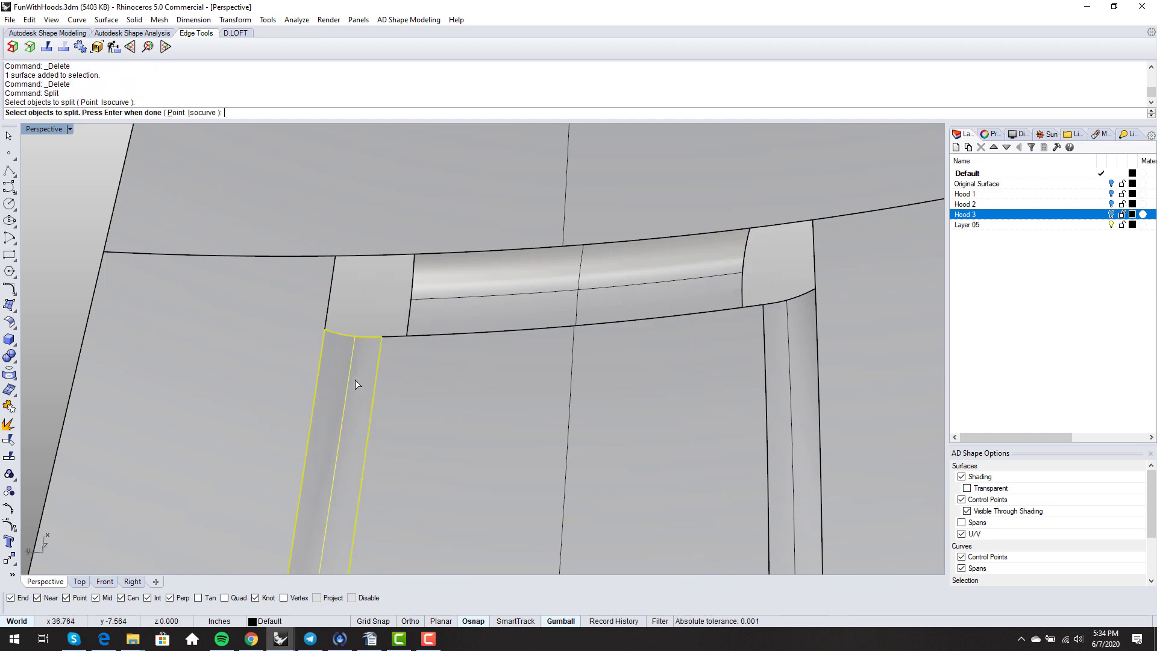
pyautogui.press('Return')
pyautogui.click(106, 116)
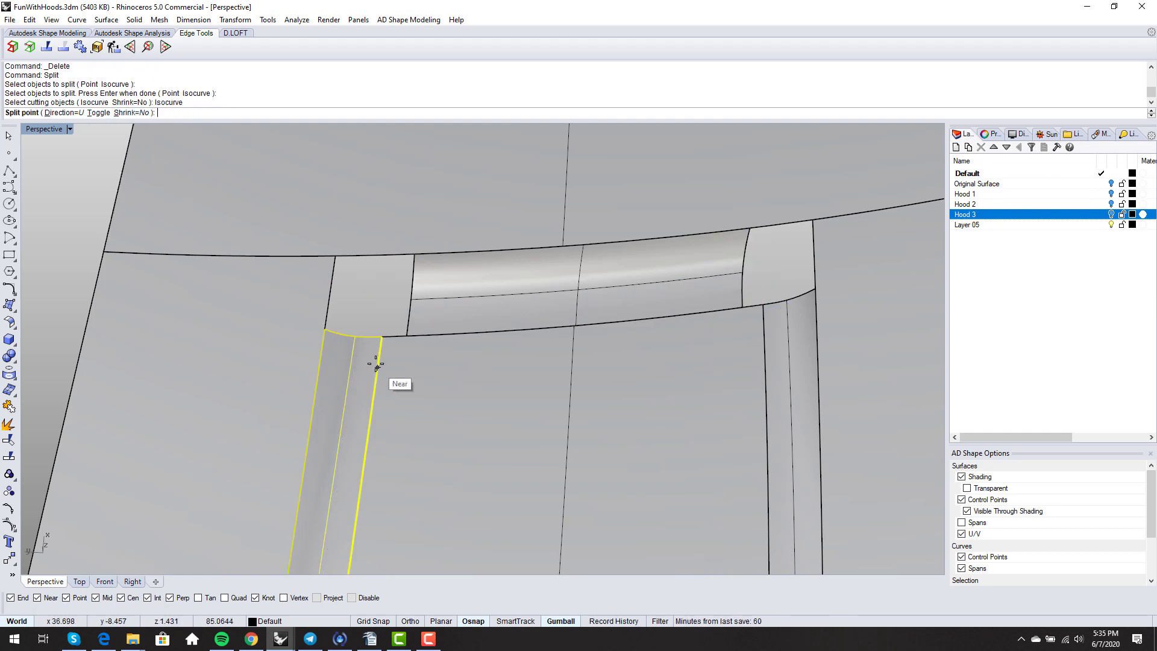
pyautogui.click(98, 113)
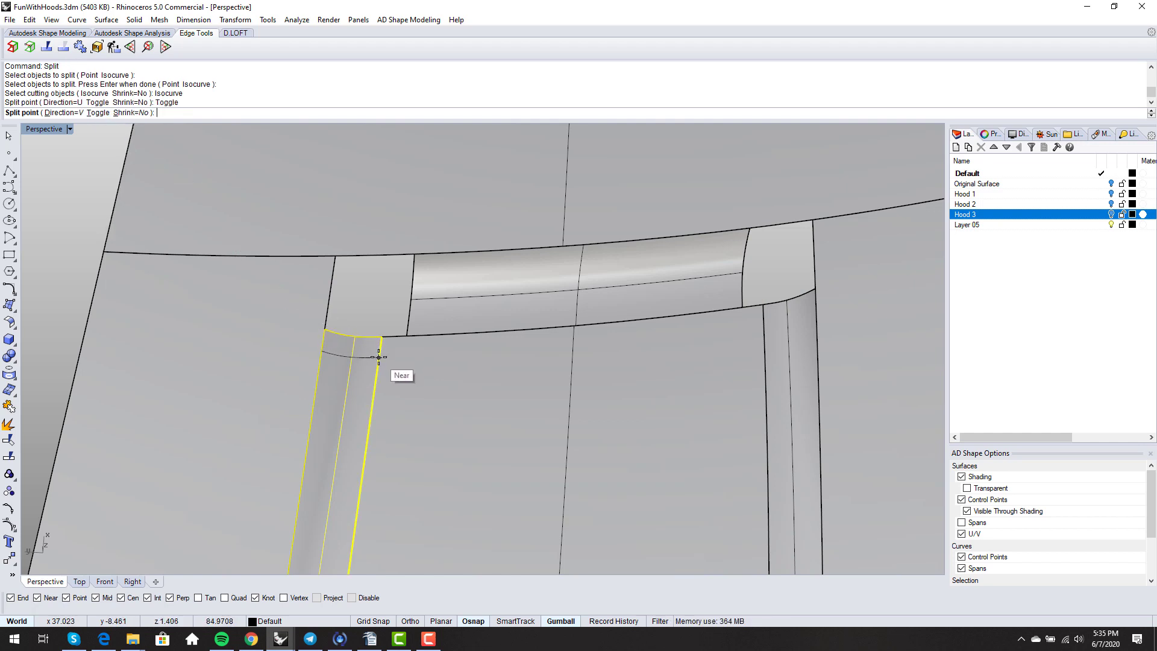
pyautogui.click(378, 356)
pyautogui.press('Return')
pyautogui.click(351, 343)
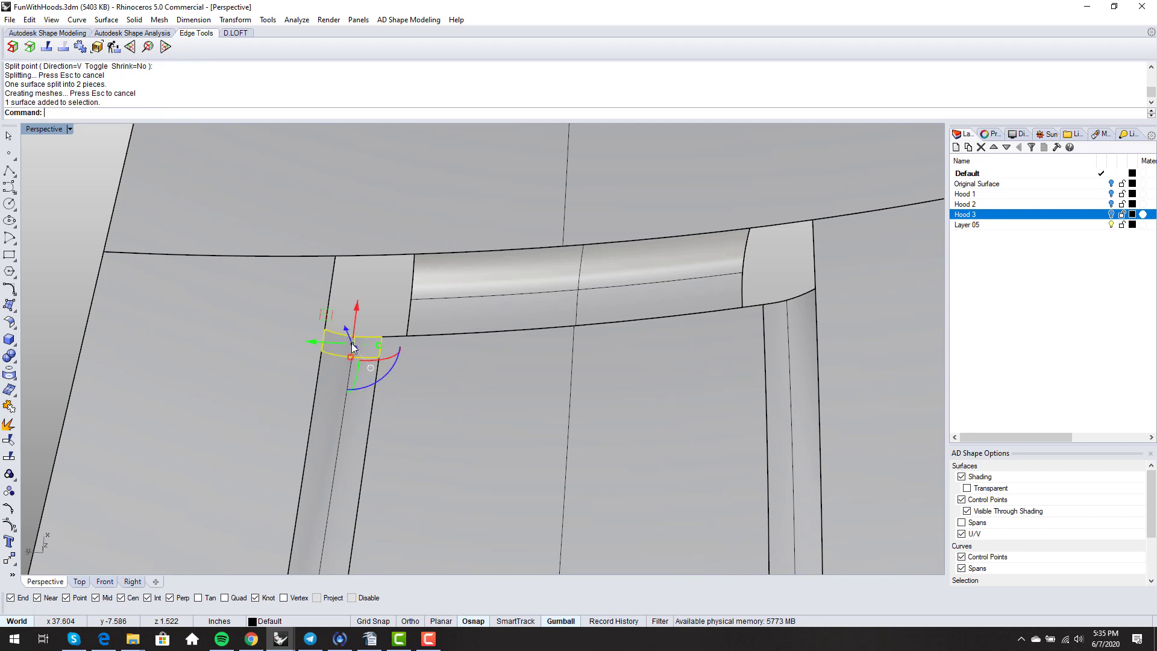
pyautogui.press('Delete')
# - Split the right side strip level with the corner and delete its small top piece
pyautogui.press('Return')
pyautogui.click(787, 331)
pyautogui.press('Return')
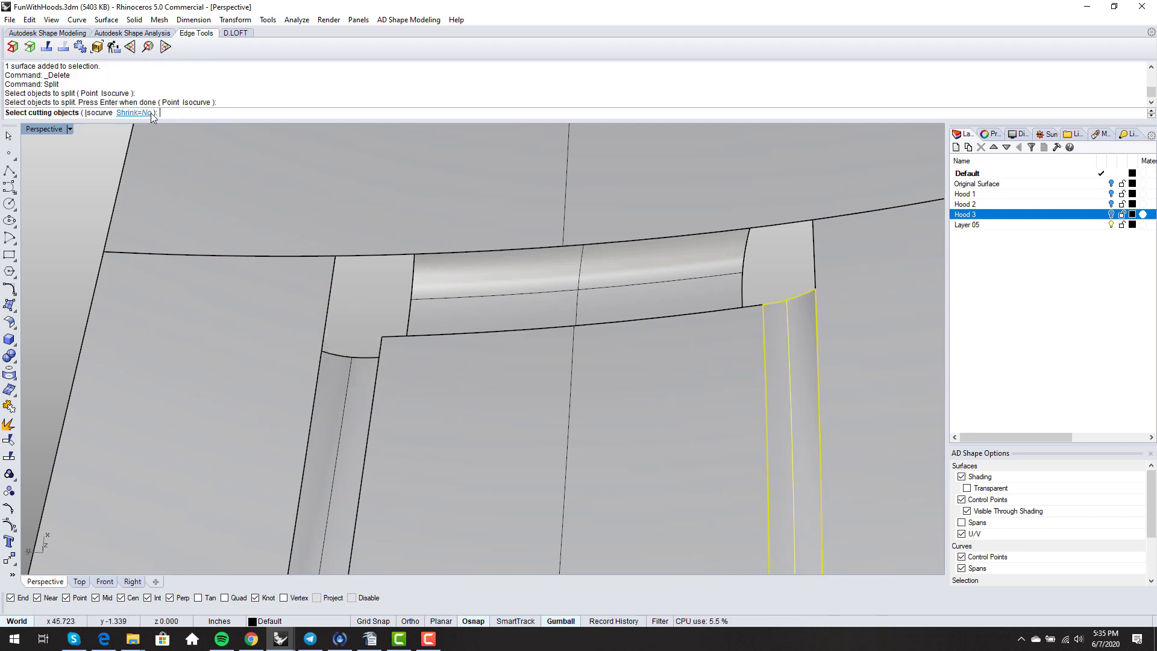
pyautogui.click(85, 114)
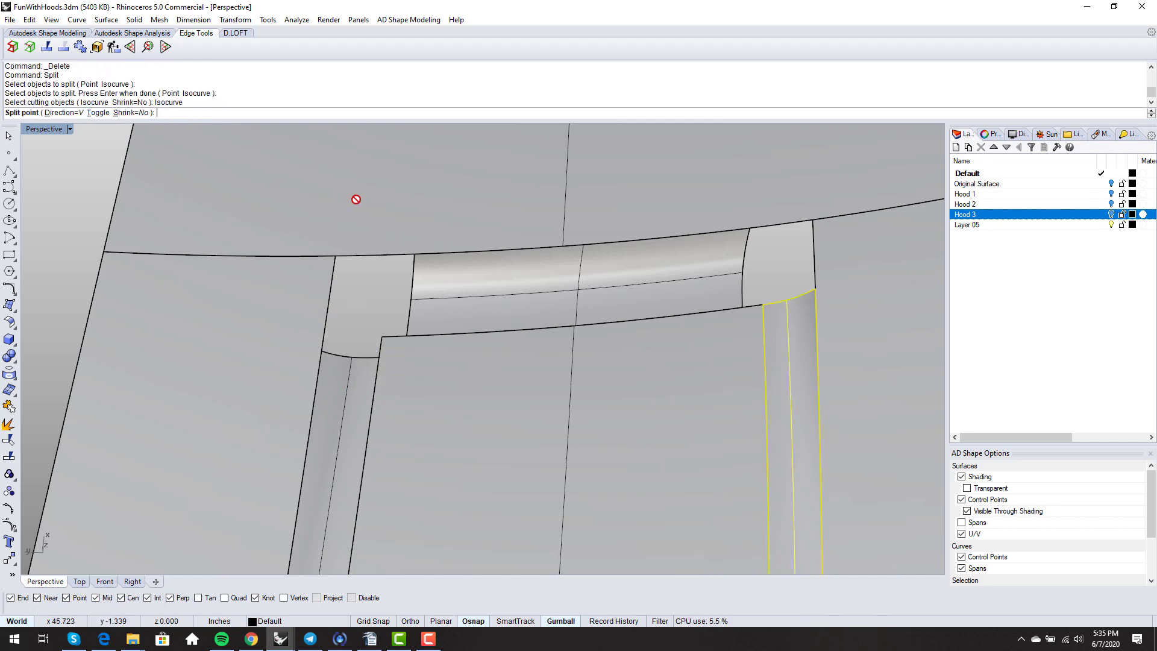
pyautogui.click(763, 326)
pyautogui.press('Return')
pyautogui.click(769, 306)
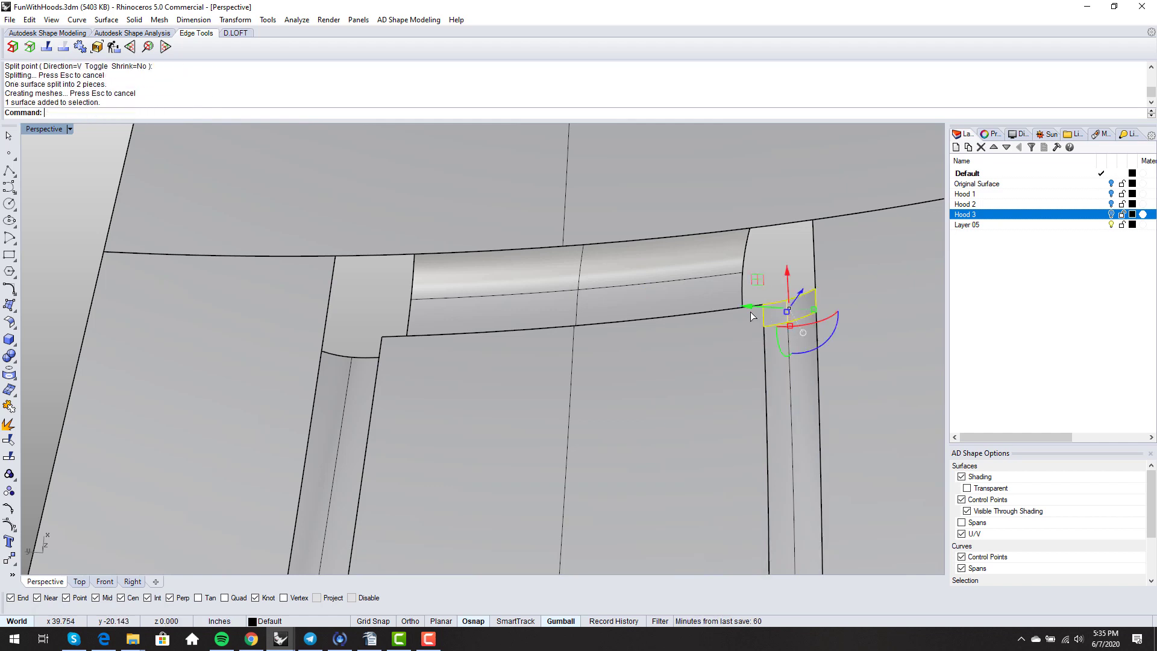
pyautogui.press('Delete')
pyautogui.moveTo(750, 312); pyautogui.dragTo(663, 334, button='right')
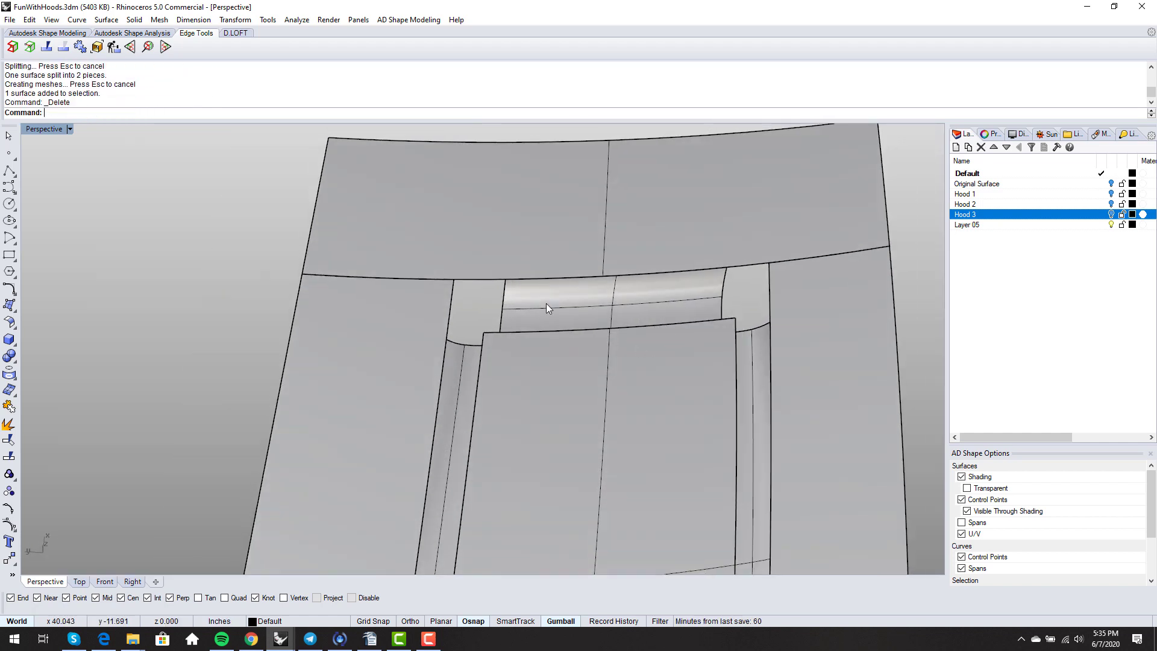
pyautogui.scroll(-3, 523, 305)
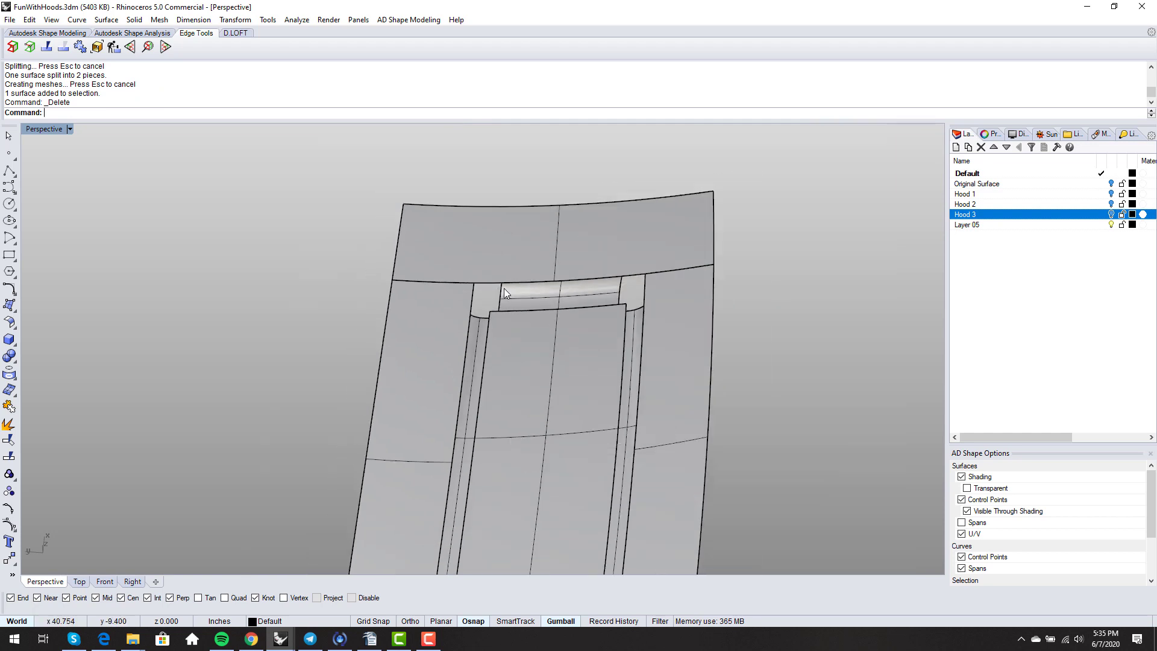
pyautogui.moveTo(504, 288); pyautogui.dragTo(544, 344, button='right')
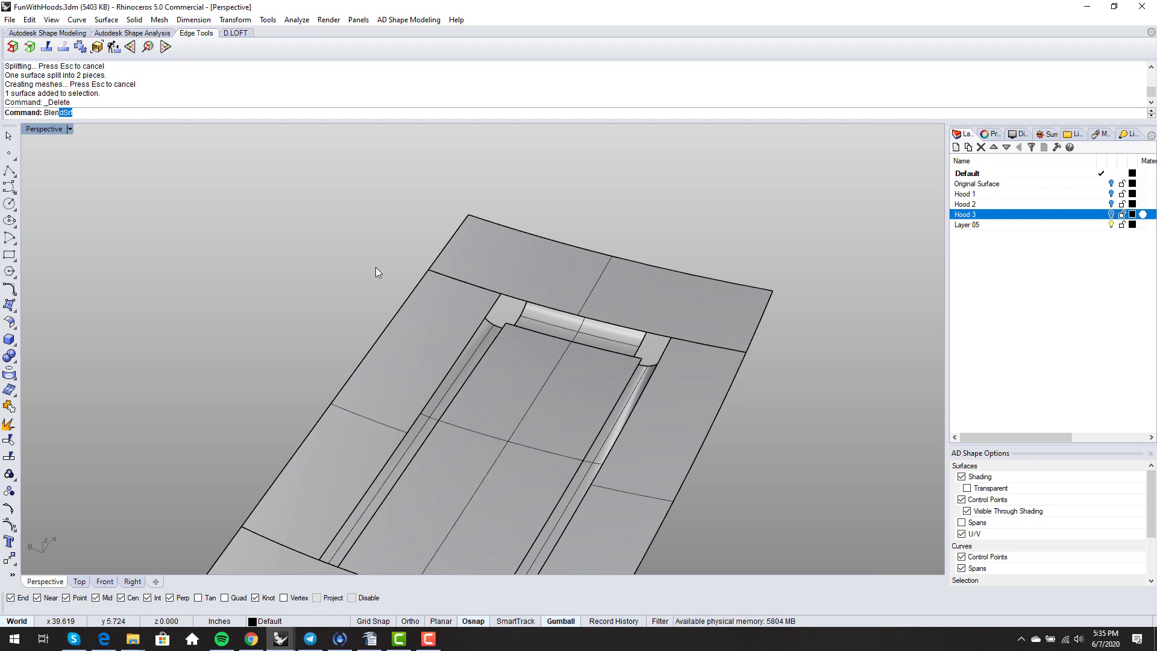
# - Draw a first blend curve between strip edges at the left corner gap with BlendCrv
pyautogui.write('dCrv')
pyautogui.press('Return')
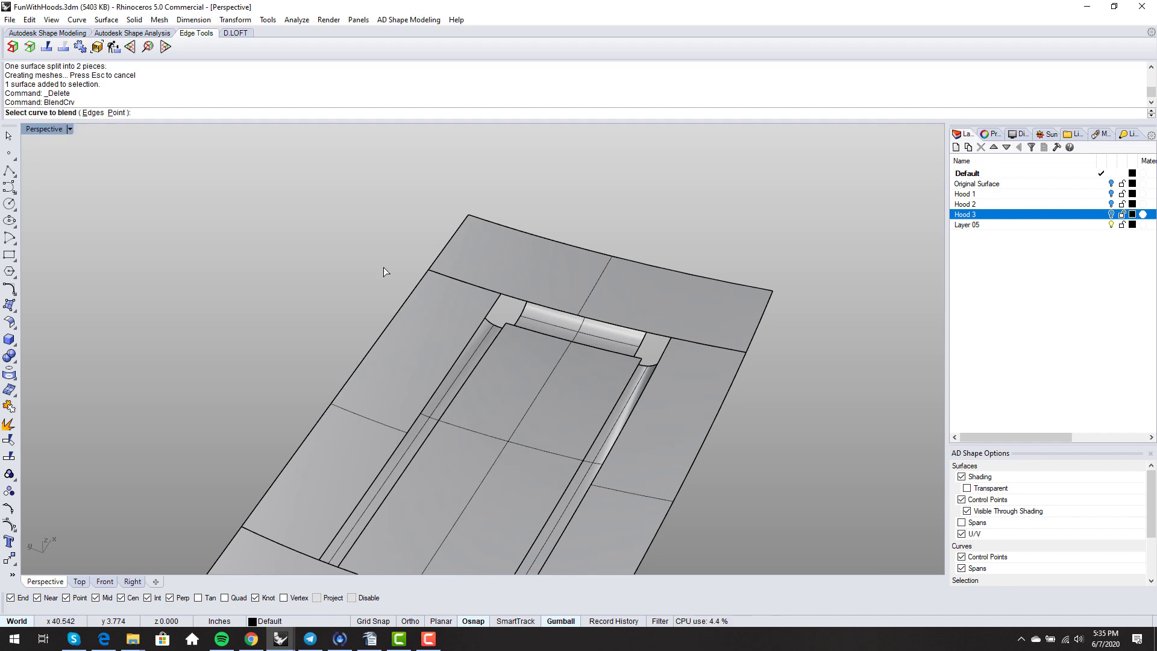
pyautogui.scroll(6, 486, 334)
pyautogui.click(467, 349)
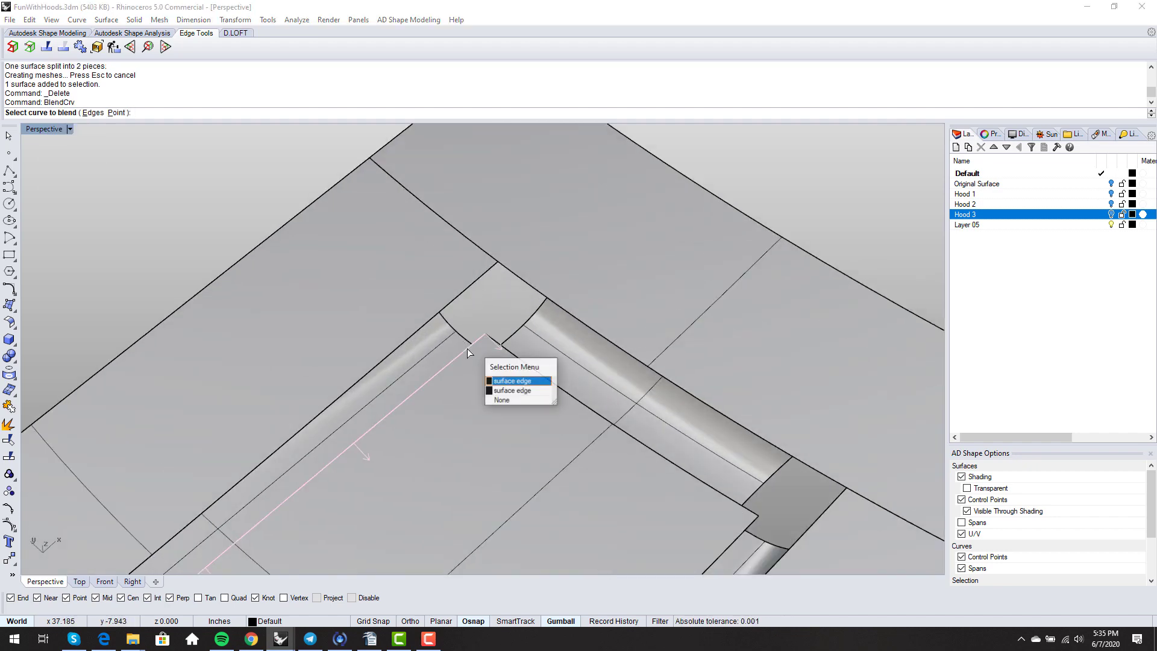
pyautogui.click(513, 400)
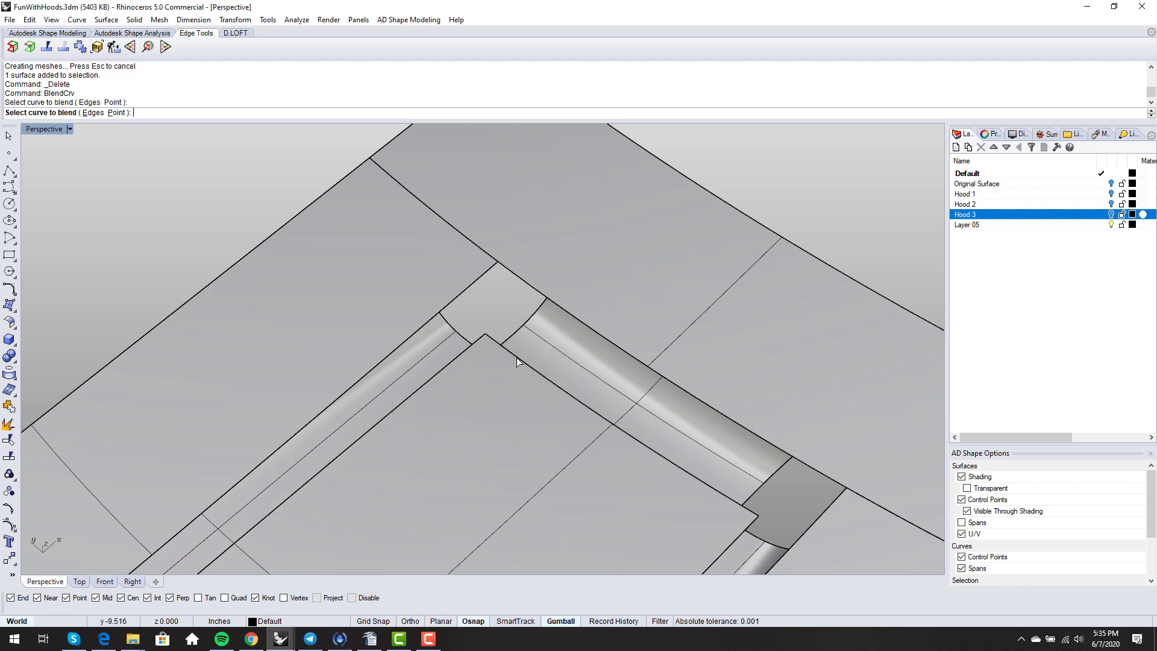
pyautogui.click(525, 362)
pyautogui.click(539, 388)
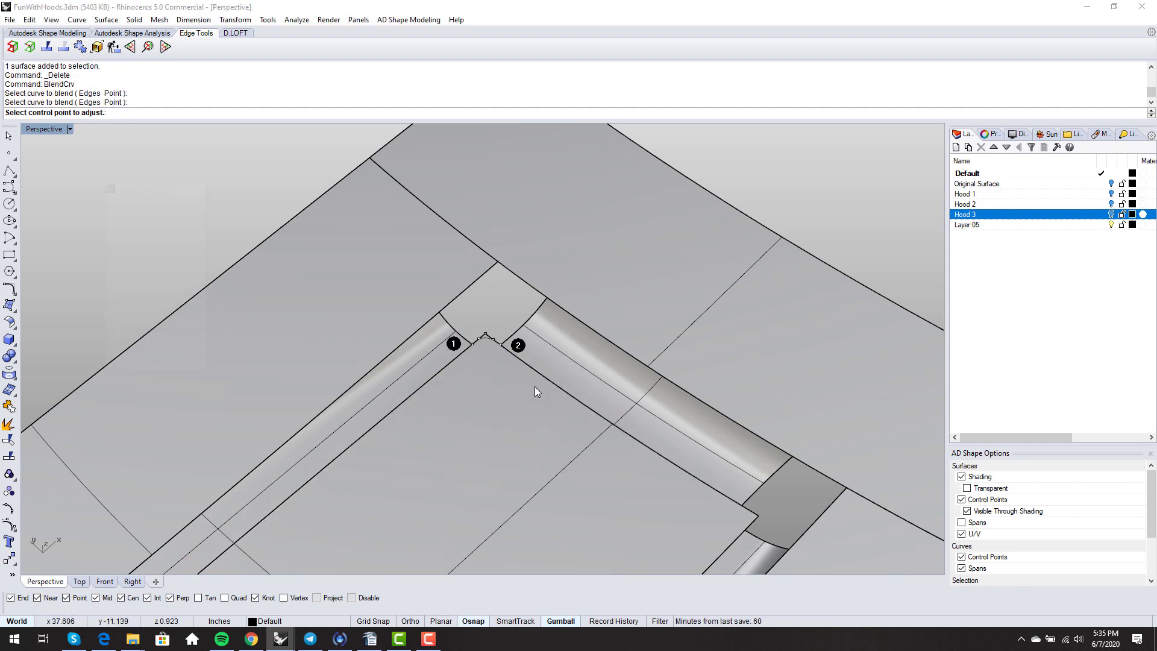
pyautogui.press('Return')
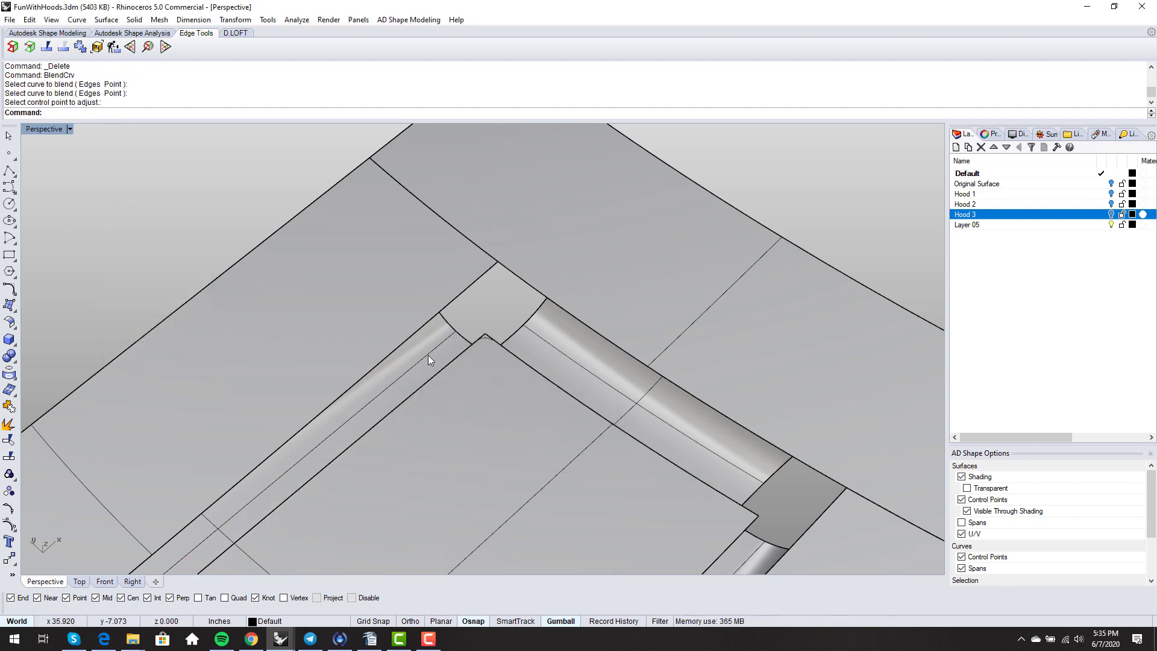
# - Blend the left strip's outer edge to the top strip's outer edge at the left corner
pyautogui.press('Return')
pyautogui.click(423, 329)
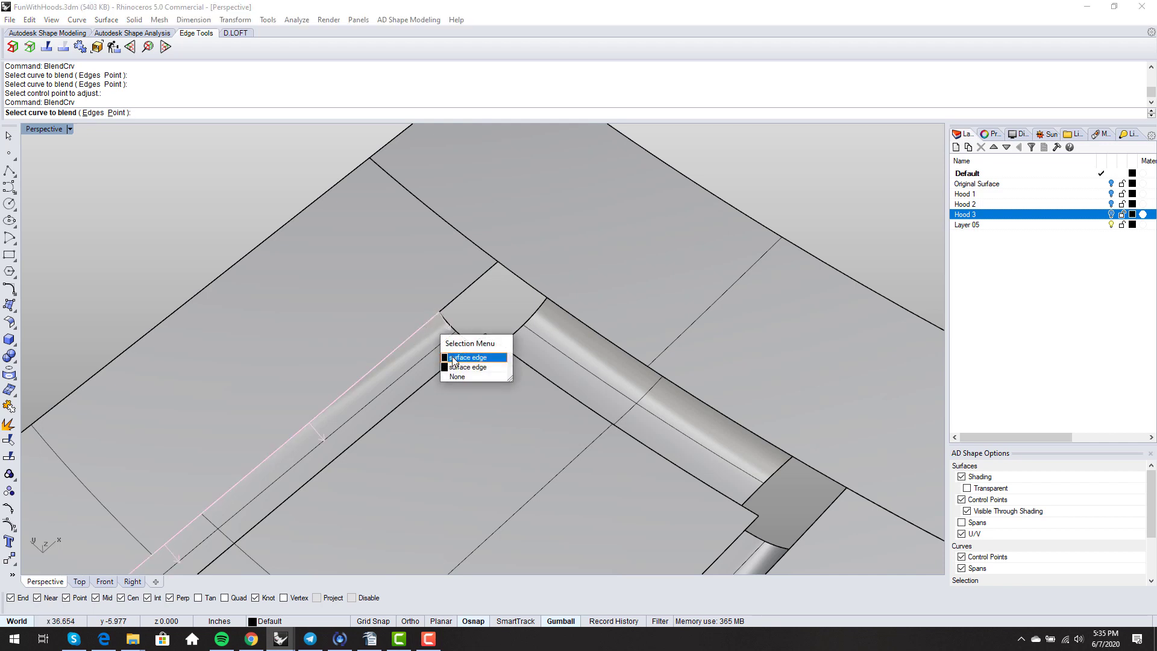
pyautogui.click(467, 356)
pyautogui.click(572, 316)
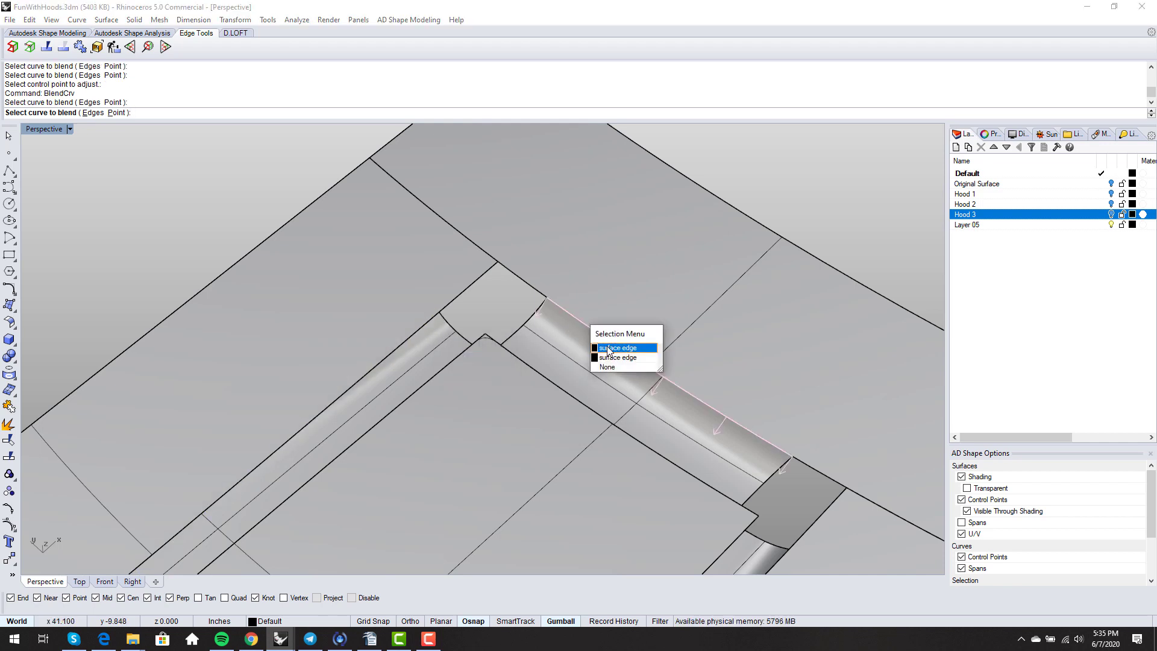
pyautogui.click(595, 346)
pyautogui.press('Return')
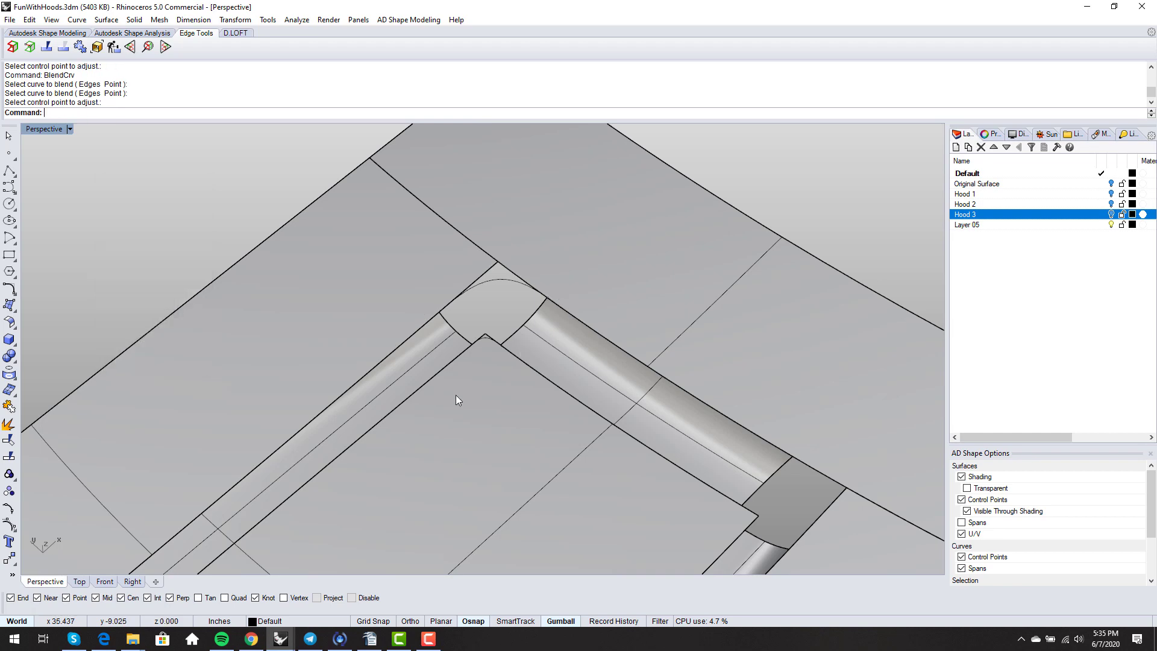
# - Blend the top strip's edge to the right strip's outer edge across the right corner
pyautogui.moveTo(458, 396); pyautogui.dragTo(577, 371, button='right')
pyautogui.press('Return')
pyautogui.scroll(5, 640, 308)
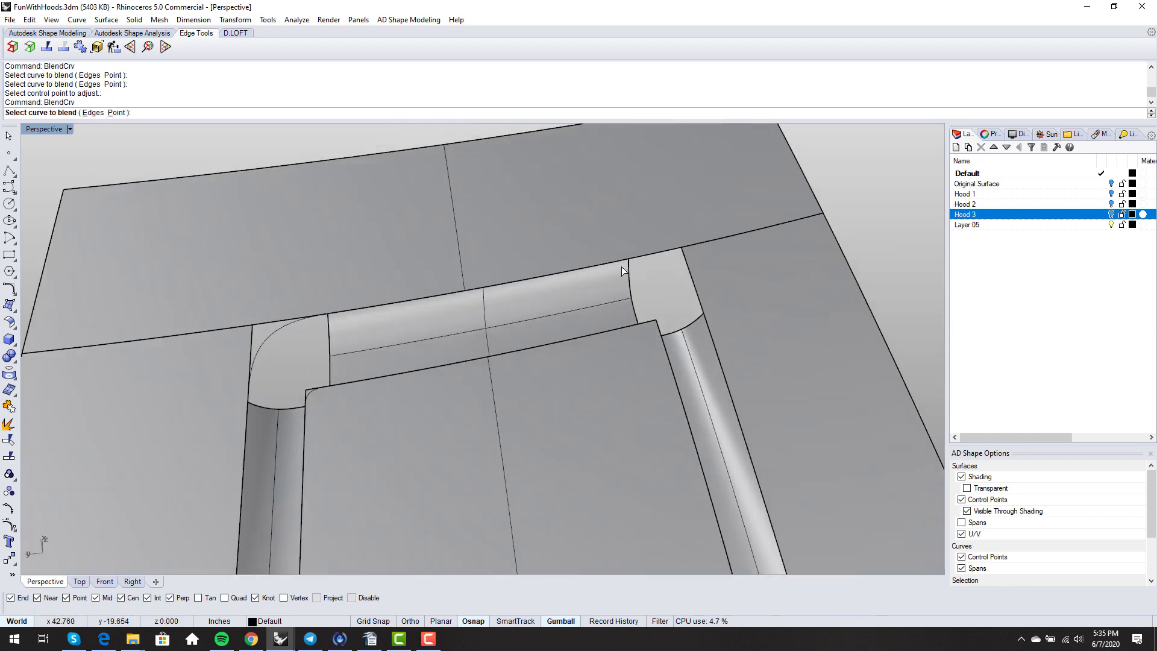
pyautogui.click(605, 262)
pyautogui.click(650, 294)
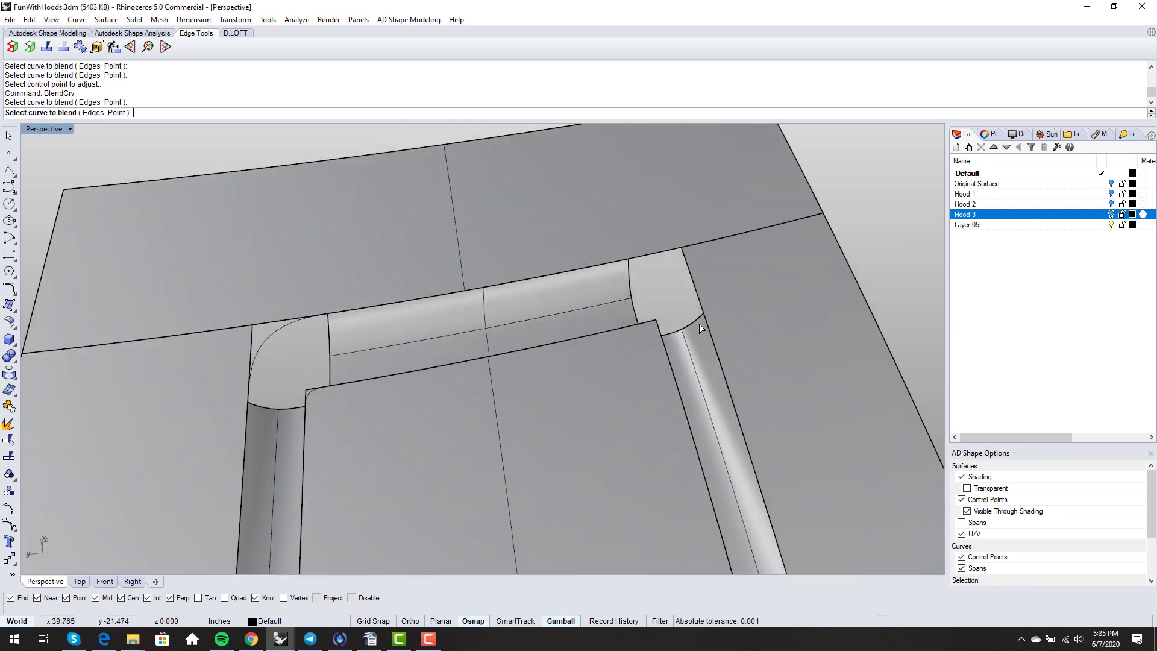
pyautogui.click(709, 331)
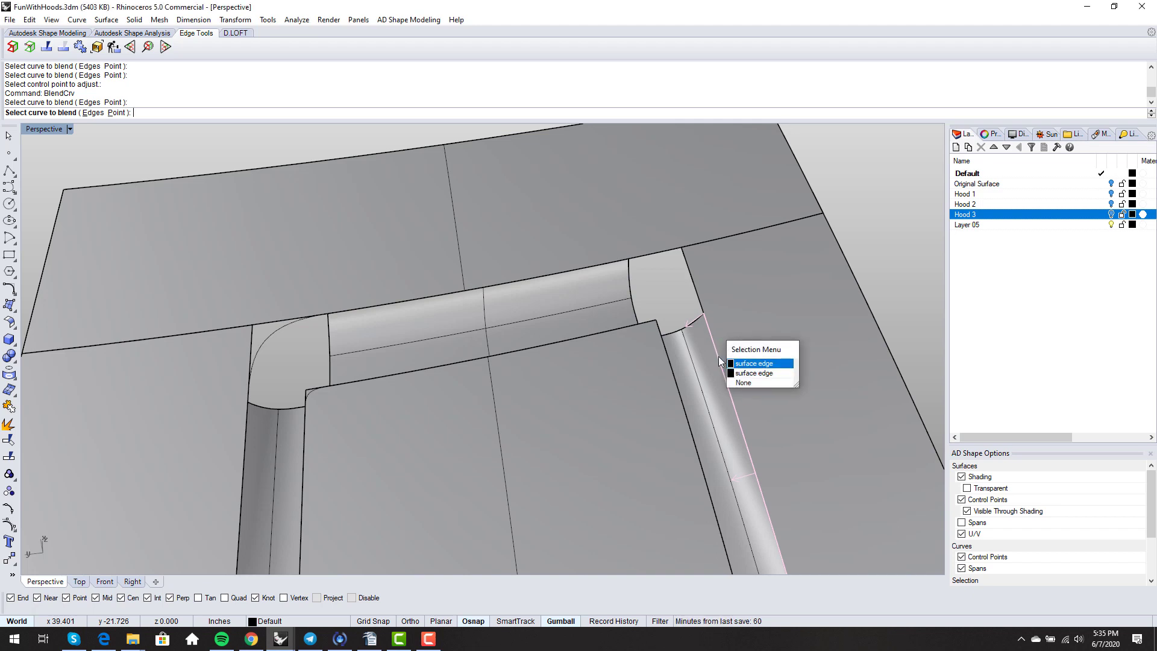
pyautogui.click(718, 356)
pyautogui.moveTo(606, 372); pyautogui.dragTo(609, 357, button='right')
pyautogui.rightClick(609, 357)
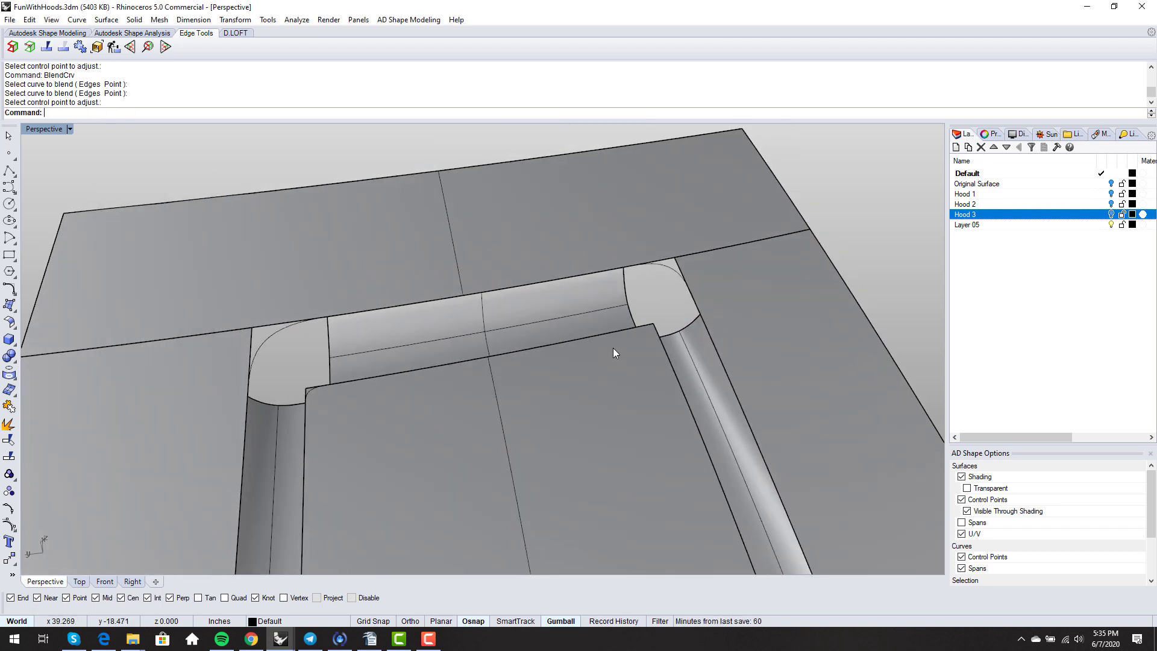
# - Blend the top strip's inner edge to the right strip's inner edge at the right corner
pyautogui.rightClick(613, 349)
pyautogui.click(622, 326)
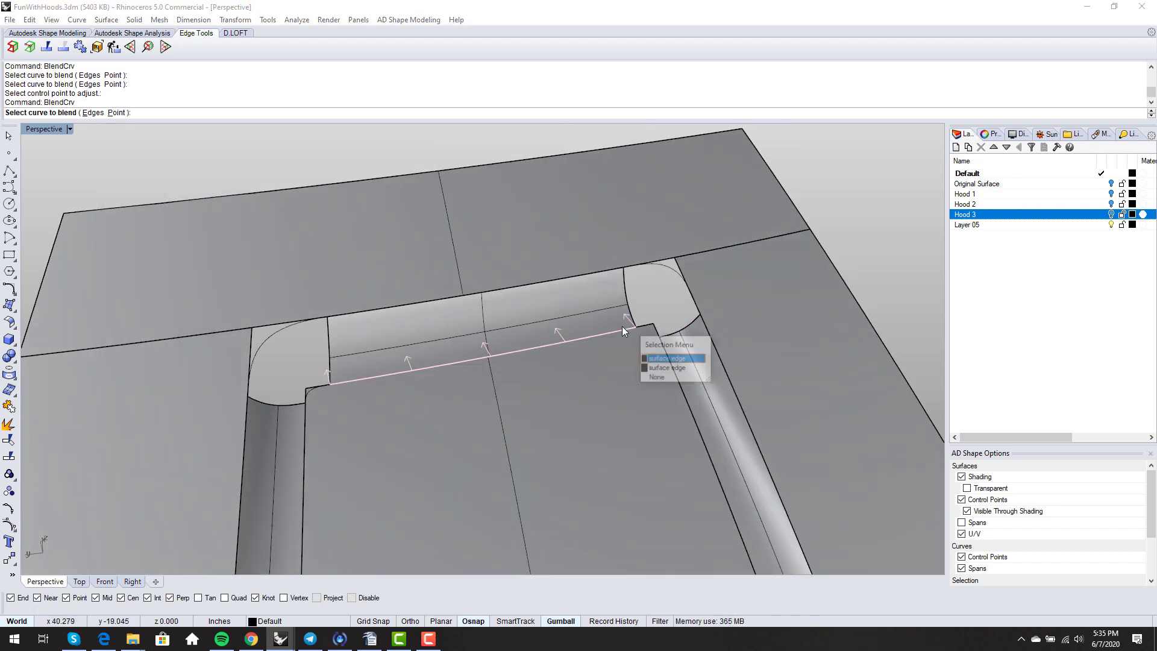
pyautogui.click(664, 356)
pyautogui.click(687, 369)
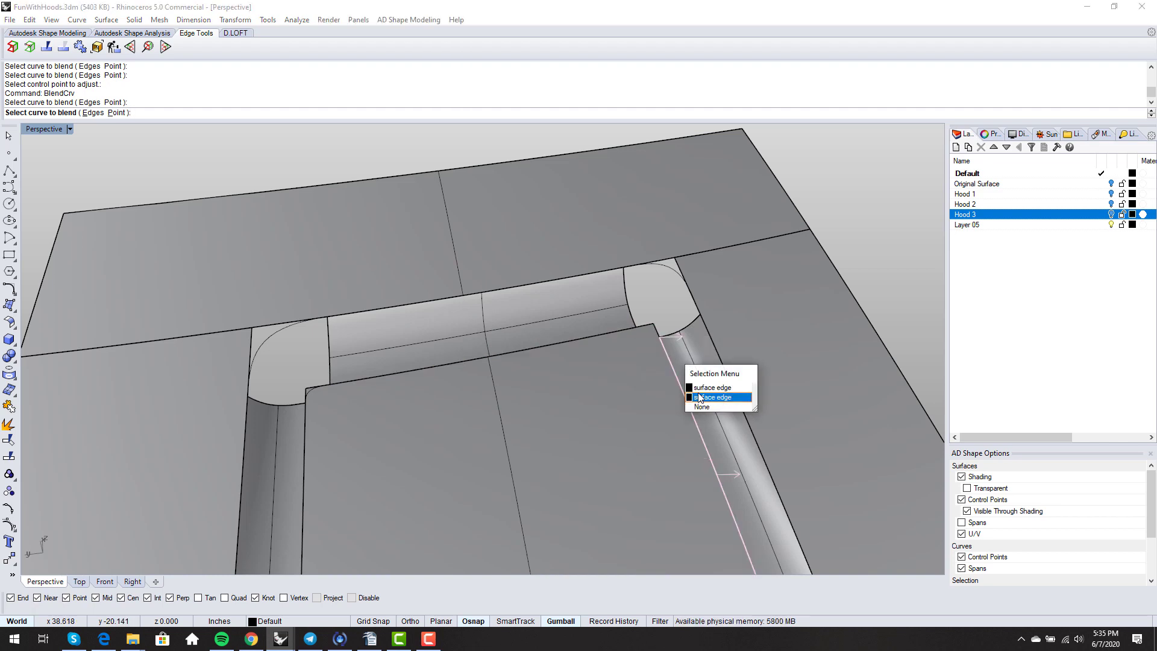
pyautogui.click(698, 392)
pyautogui.rightClick(616, 363)
pyautogui.moveTo(616, 362); pyautogui.dragTo(519, 346, button='right')
# - Patch the left corner with an edge surface from its blend curve and three strip edges
pyautogui.click(106, 19)
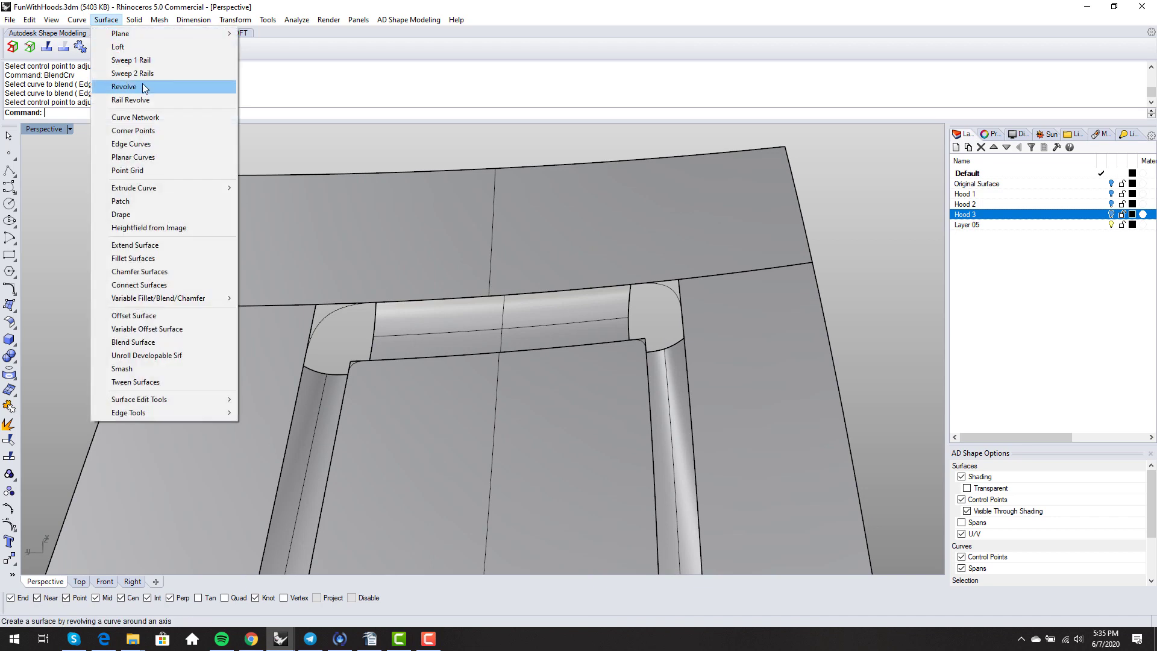
pyautogui.click(146, 143)
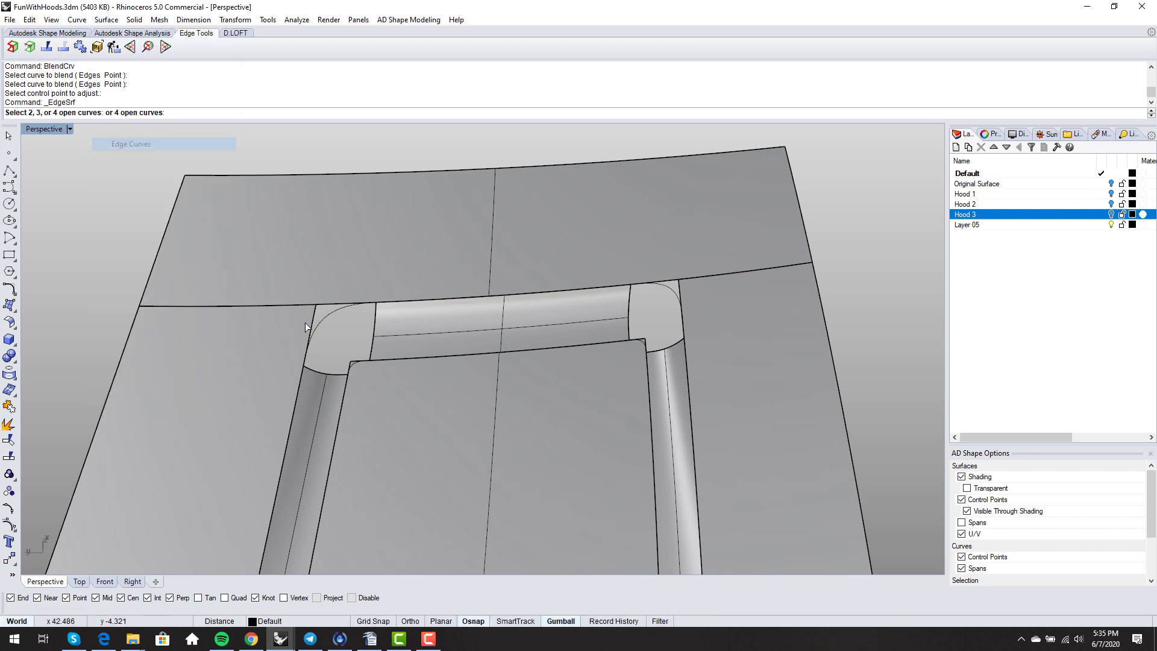
pyautogui.moveTo(304, 323); pyautogui.dragTo(349, 294, button='right')
pyautogui.click(348, 285)
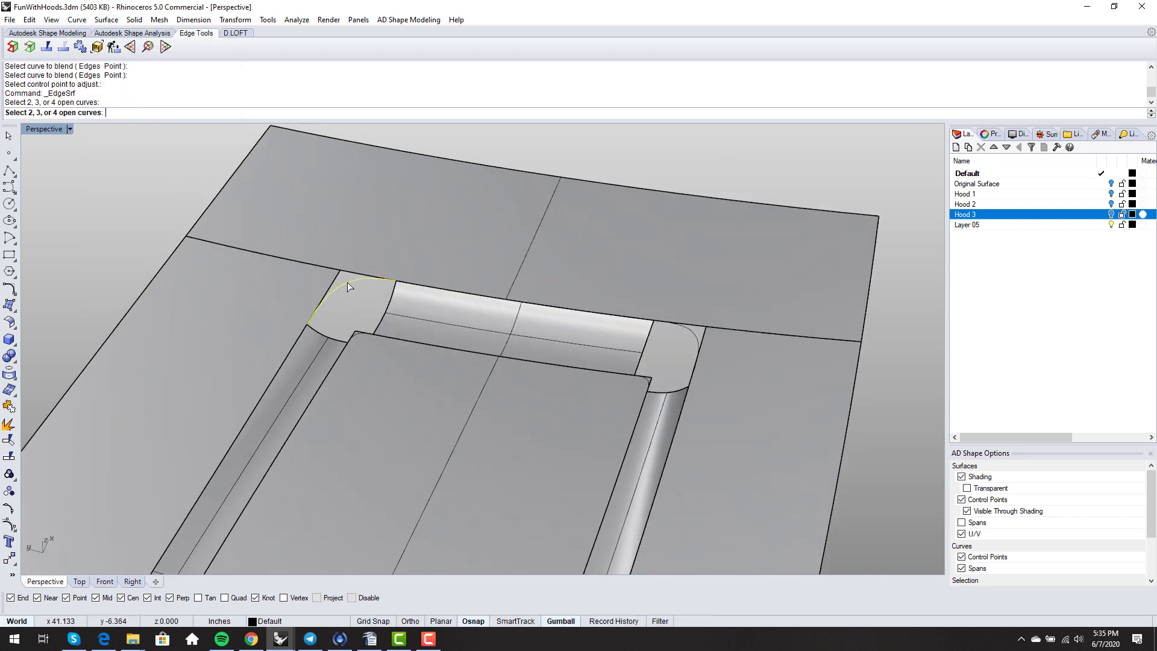
pyautogui.click(332, 332)
pyautogui.click(353, 335)
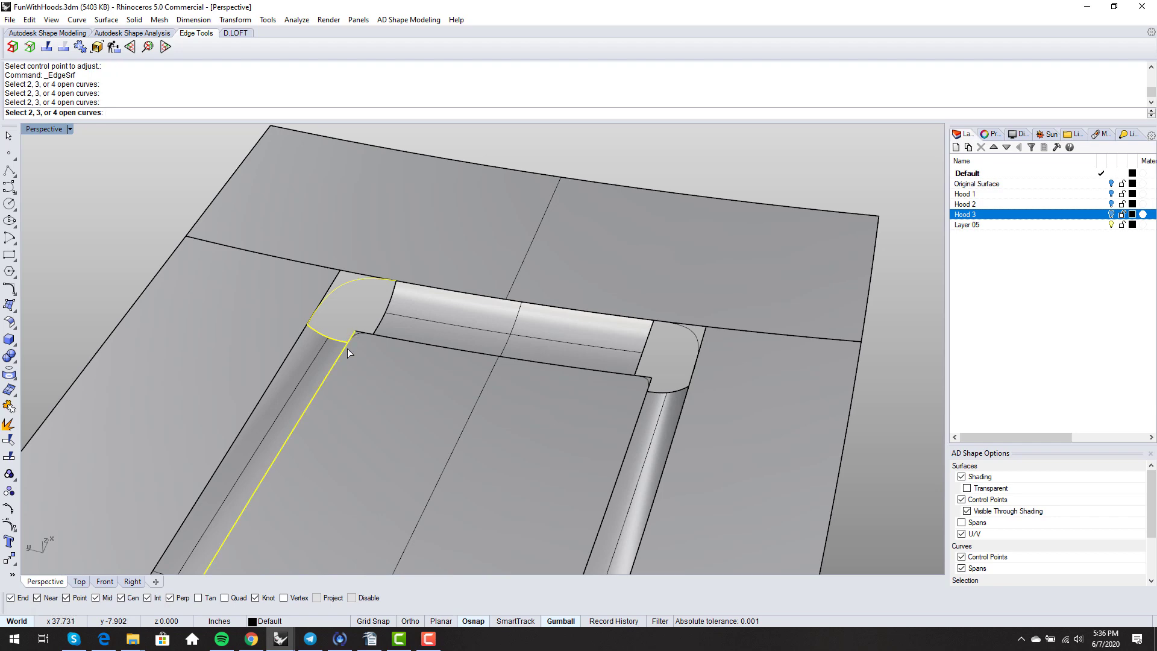
pyautogui.click(347, 354)
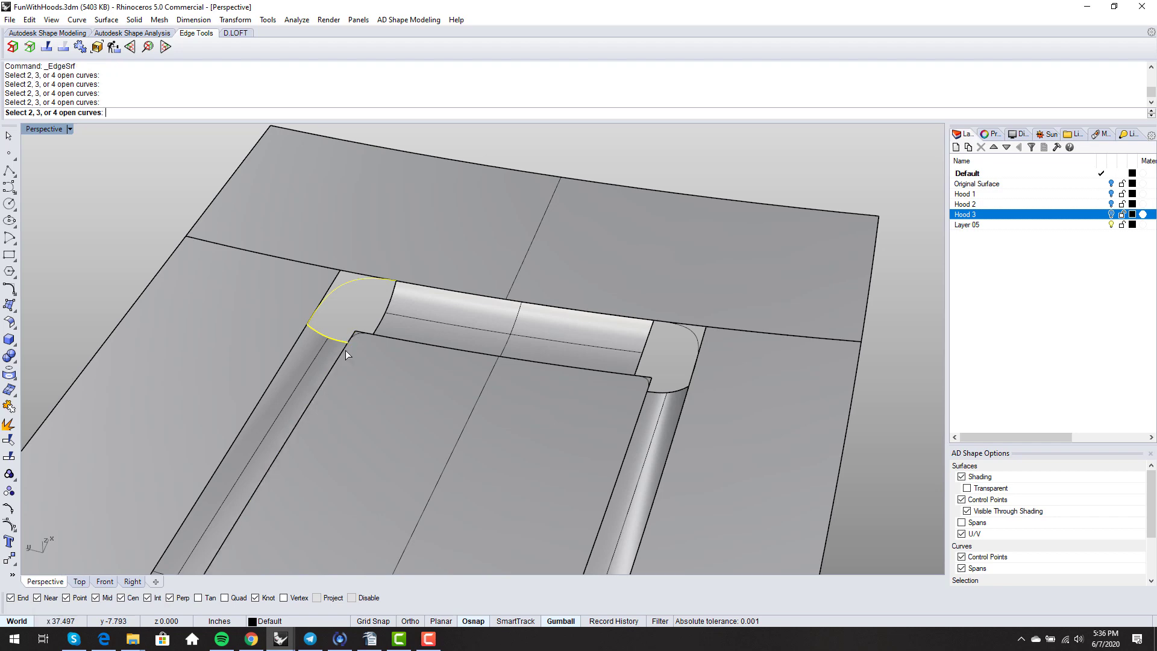
pyautogui.click(375, 321)
# - Repeat EdgeSrf to patch the right corner from its four boundary edges
pyautogui.rightClick(375, 320)
pyautogui.moveTo(375, 321); pyautogui.dragTo(423, 356, button='right')
pyautogui.click(599, 342)
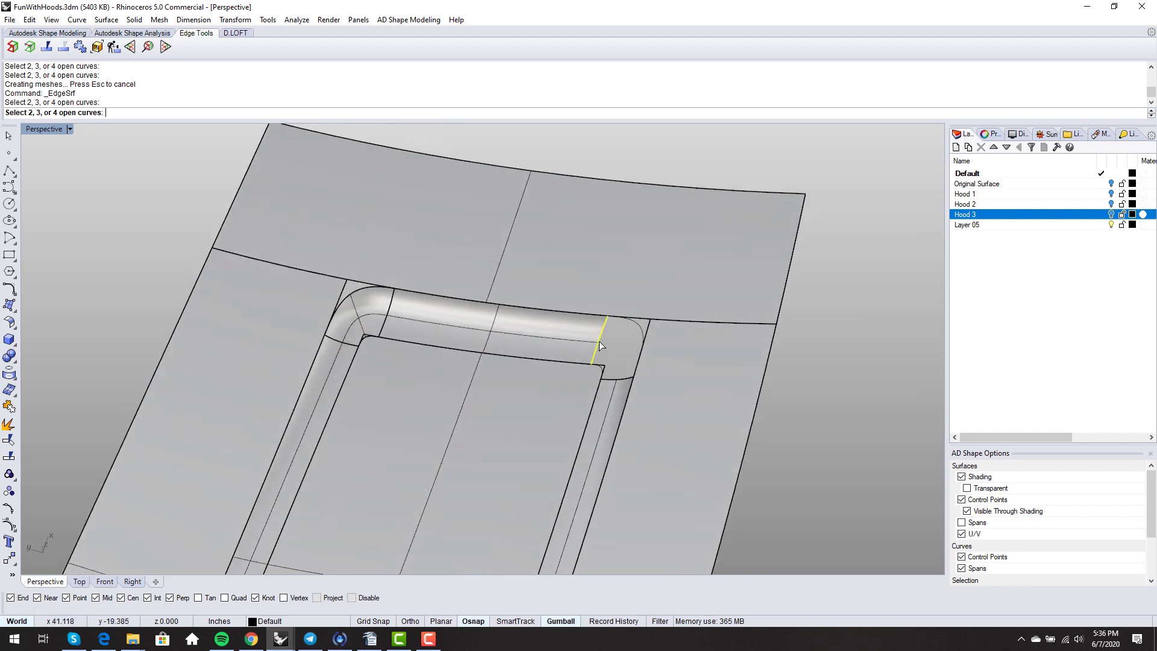
pyautogui.click(633, 324)
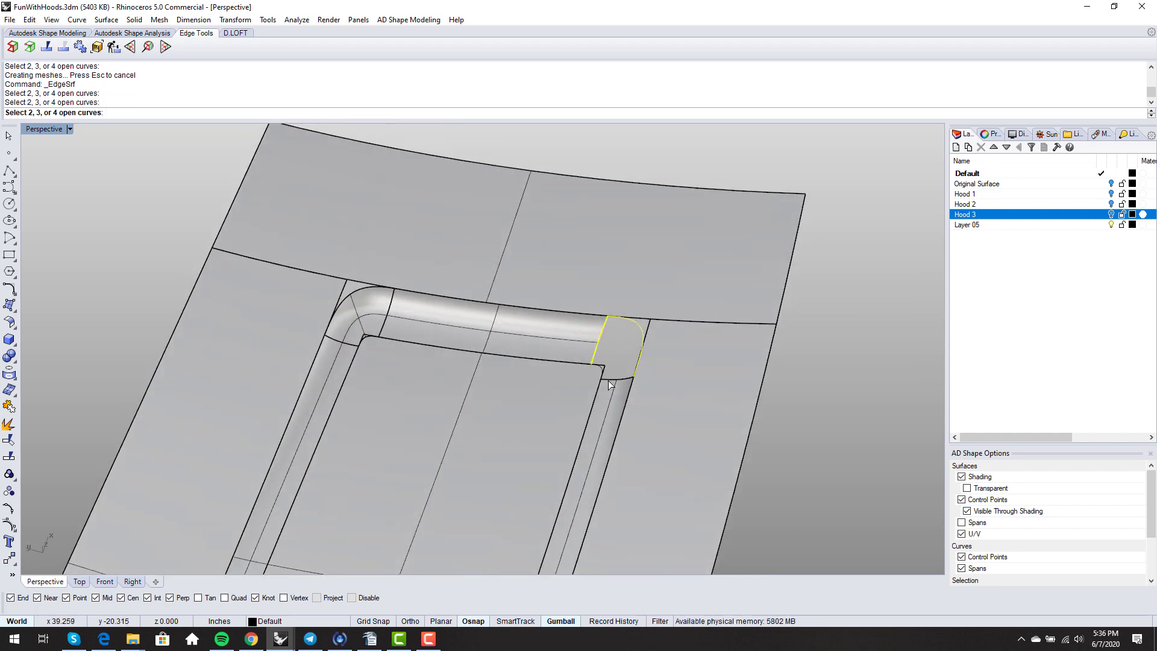
pyautogui.click(609, 380)
pyautogui.scroll(3, 604, 378)
pyautogui.click(594, 357)
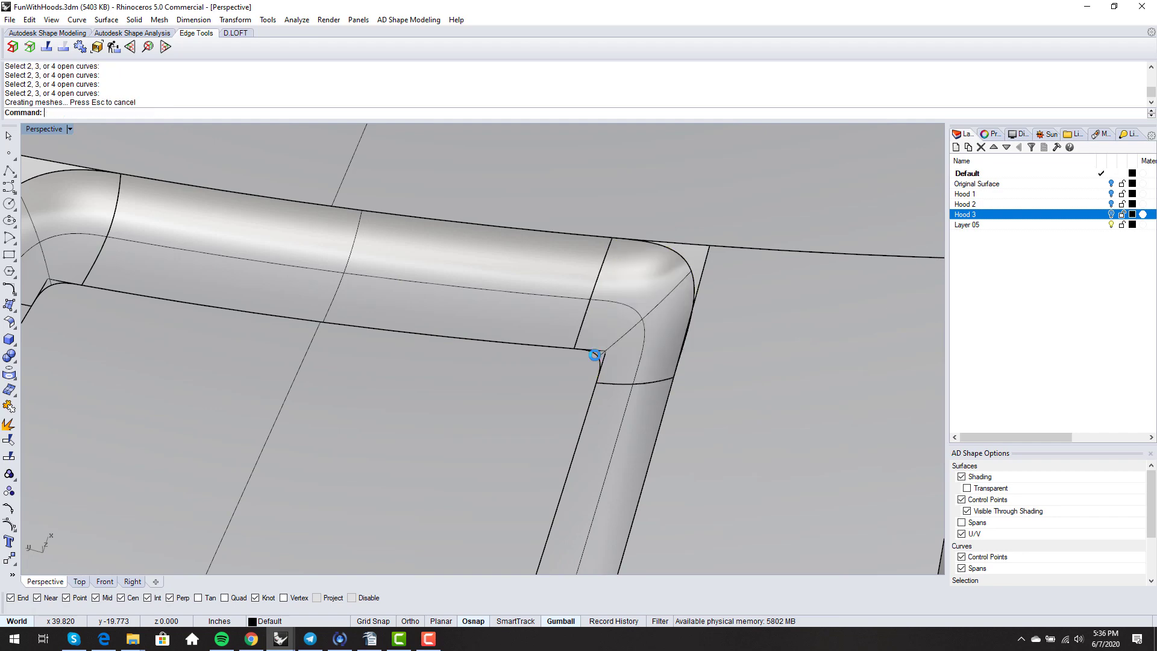
pyautogui.scroll(-7, 593, 362)
pyautogui.moveTo(593, 375); pyautogui.dragTo(570, 319, button='right')
pyautogui.scroll(-3, 567, 324)
pyautogui.keyDown('shift'); pyautogui.moveTo(567, 329); pyautogui.dragTo(525, 354, button='right'); pyautogui.keyUp('shift')
pyautogui.scroll(2, 510, 326)
pyautogui.scroll(3, 614, 278)
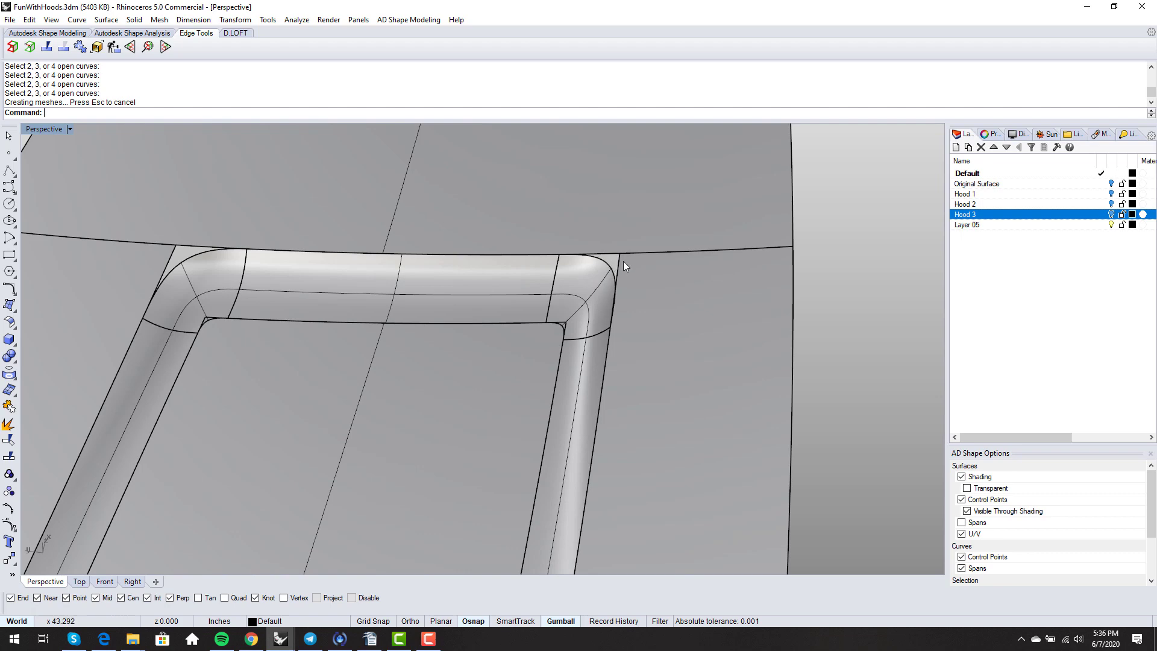
pyautogui.scroll(-5, 592, 269)
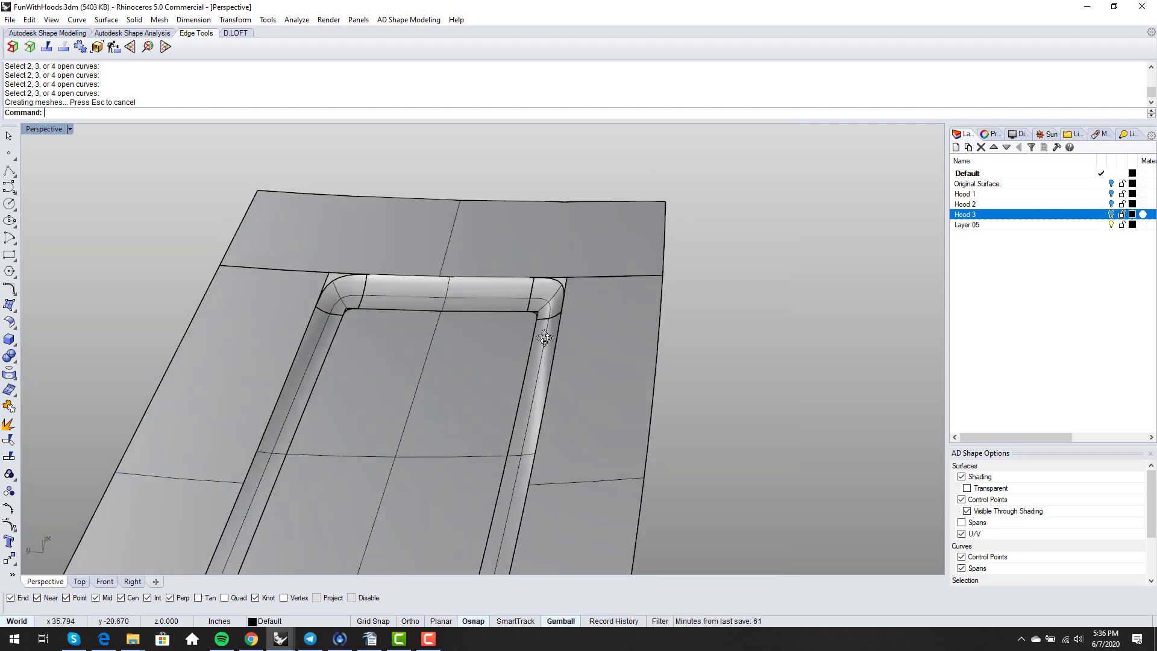
pyautogui.click(591, 243)
pyautogui.scroll(-5, 588, 241)
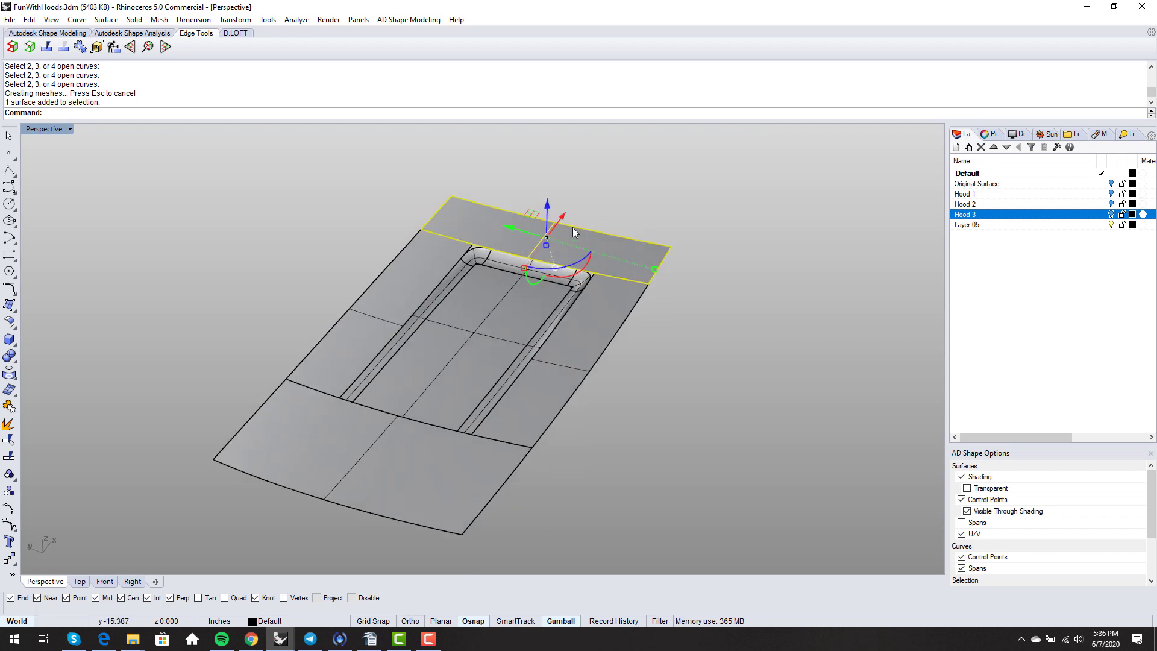
pyautogui.scroll(2, 587, 235)
pyautogui.scroll(-4, 573, 229)
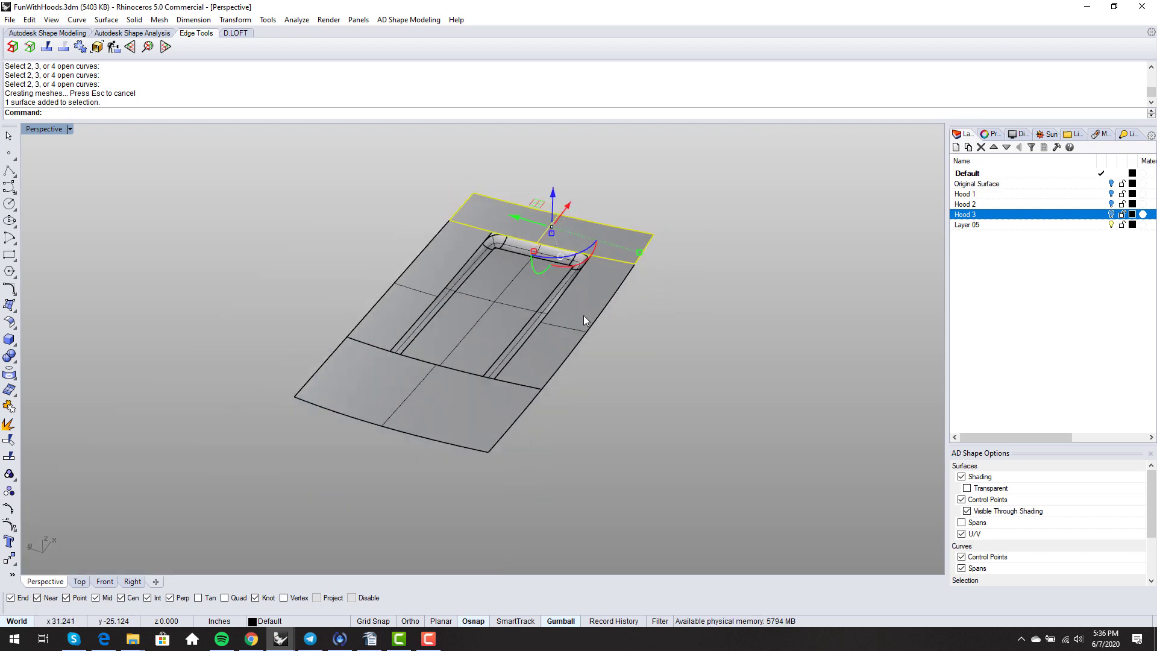
pyautogui.scroll(3, 516, 260)
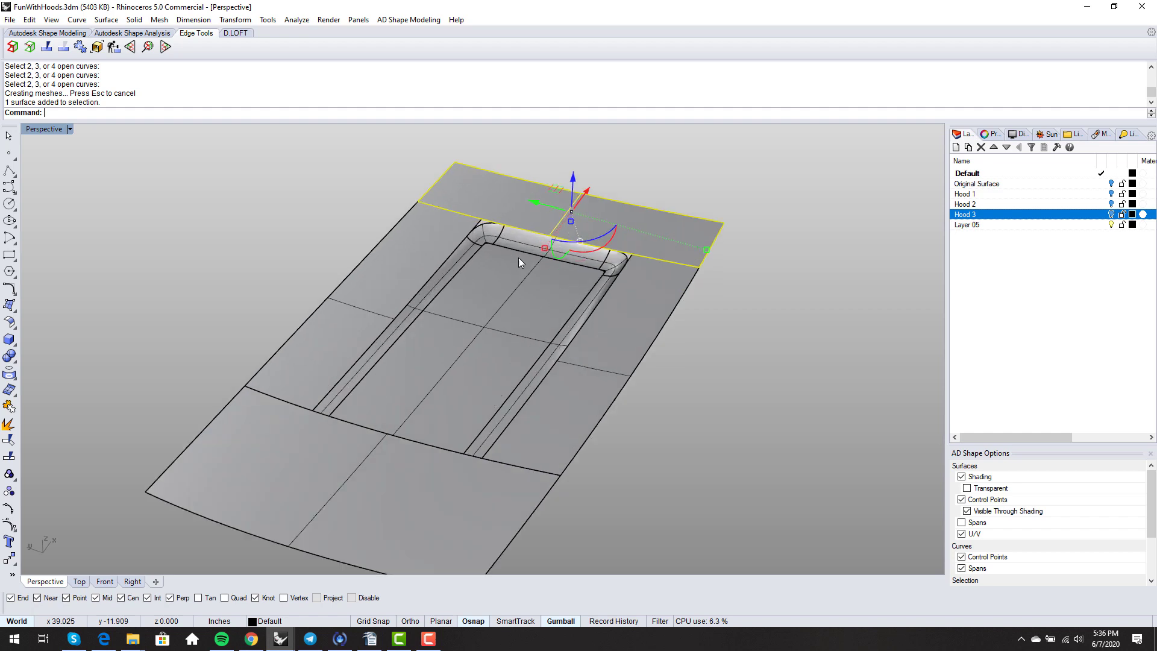
pyautogui.scroll(-3, 619, 235)
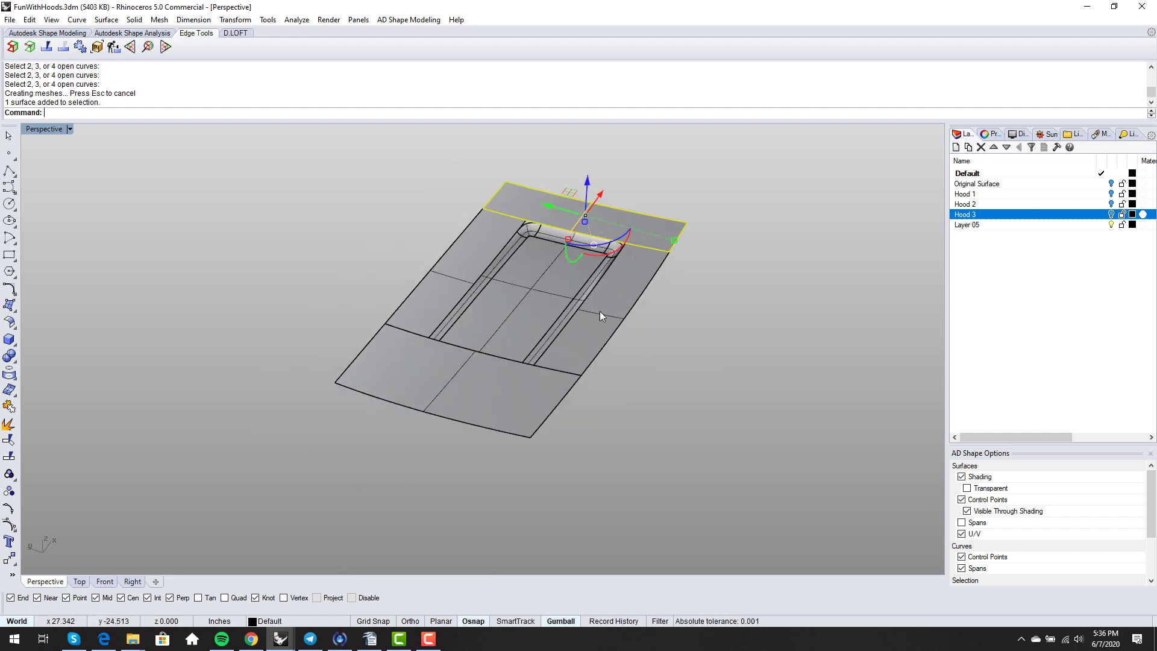
pyautogui.press('F10')
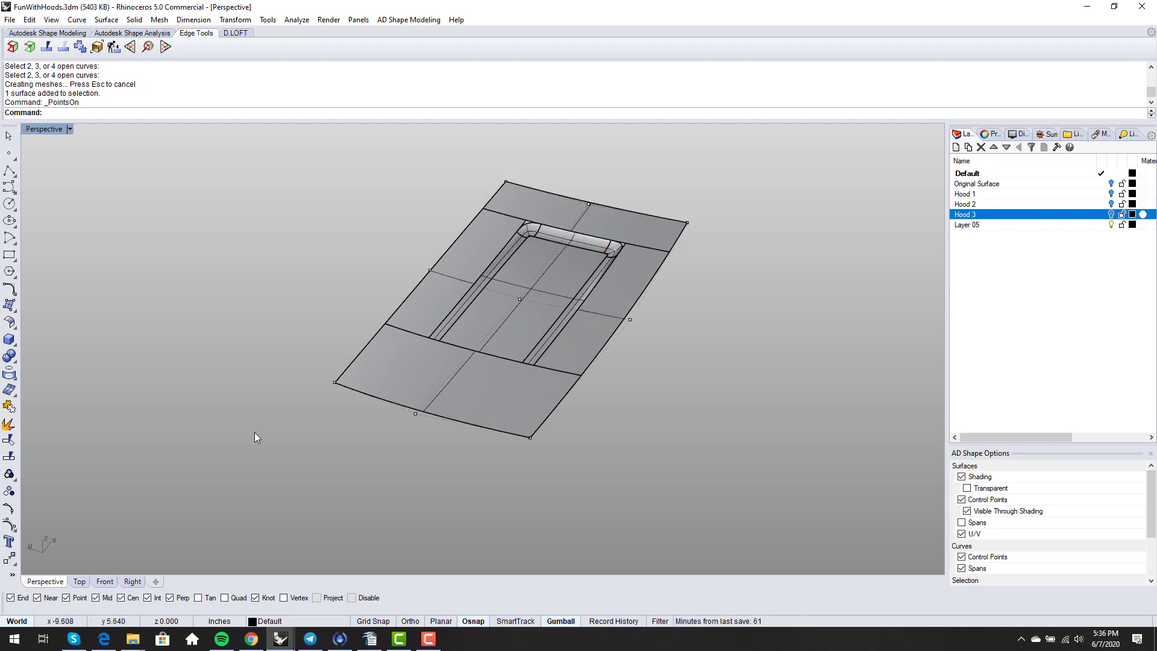
pyautogui.scroll(5, 562, 201)
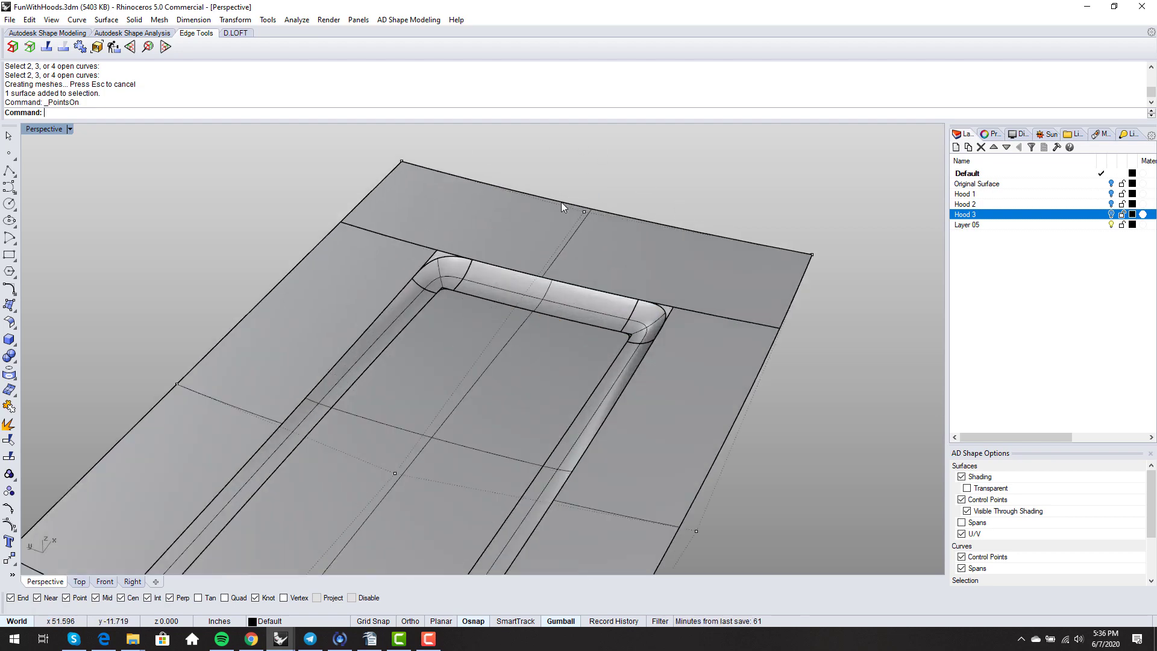
pyautogui.scroll(-2, 541, 286)
pyautogui.moveTo(541, 285); pyautogui.dragTo(598, 382, button='right')
pyautogui.scroll(3, 657, 366)
pyautogui.scroll(-5, 659, 370)
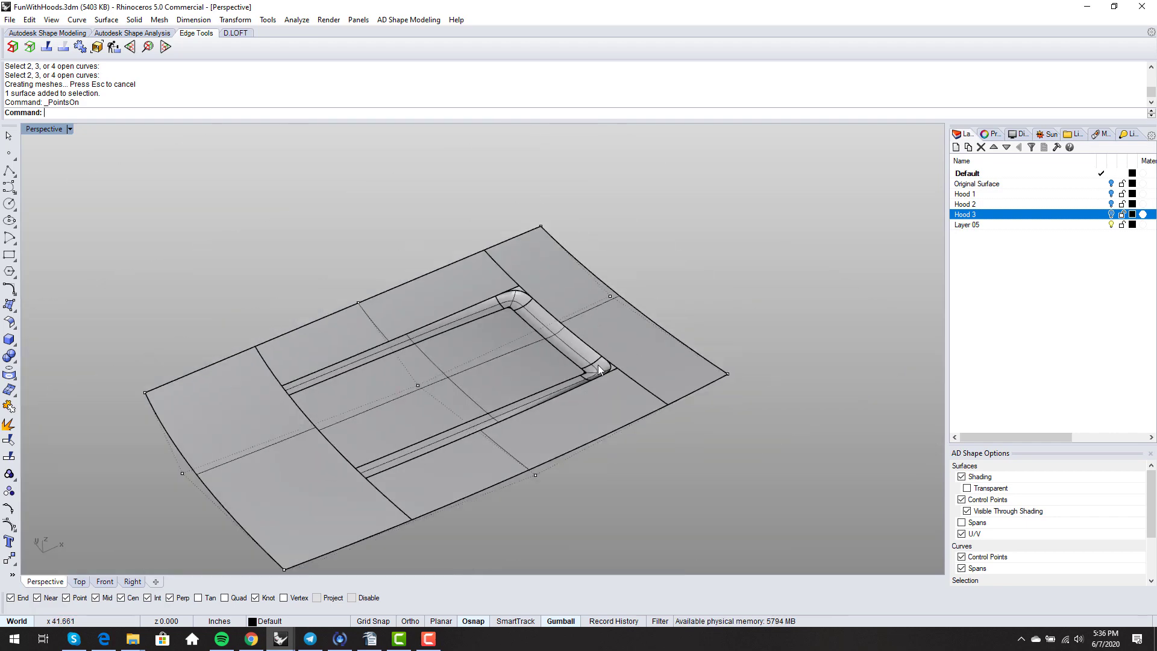
pyautogui.press('F11')
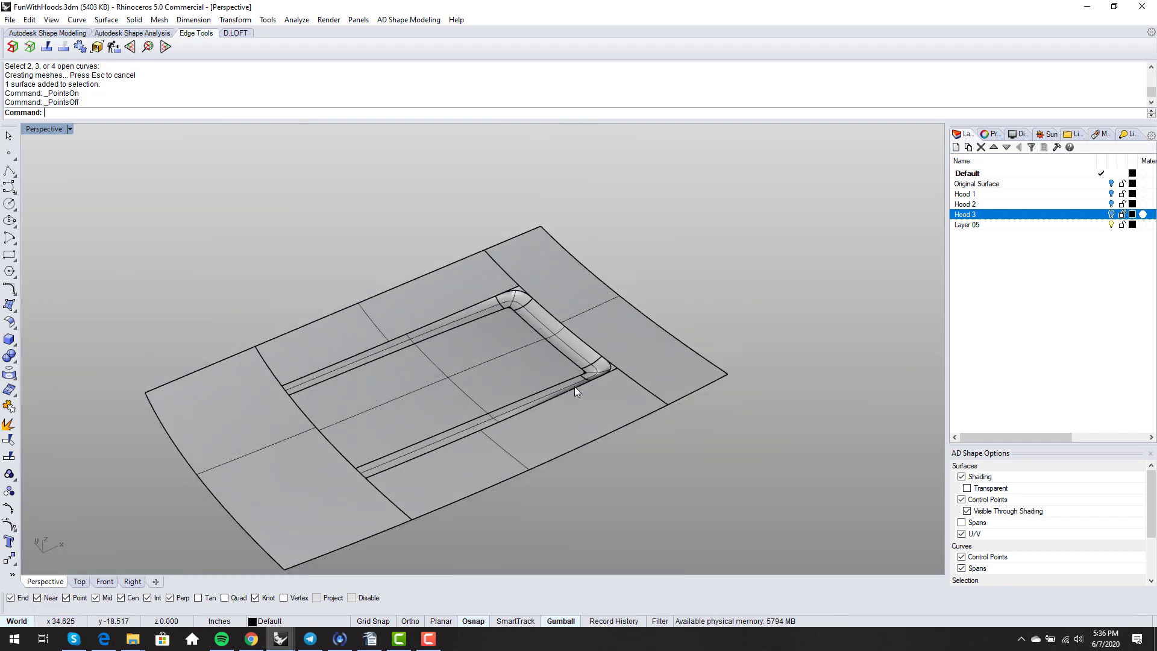
pyautogui.scroll(4, 639, 356)
pyautogui.moveTo(624, 361); pyautogui.dragTo(588, 392, button='right')
pyautogui.scroll(-4, 587, 392)
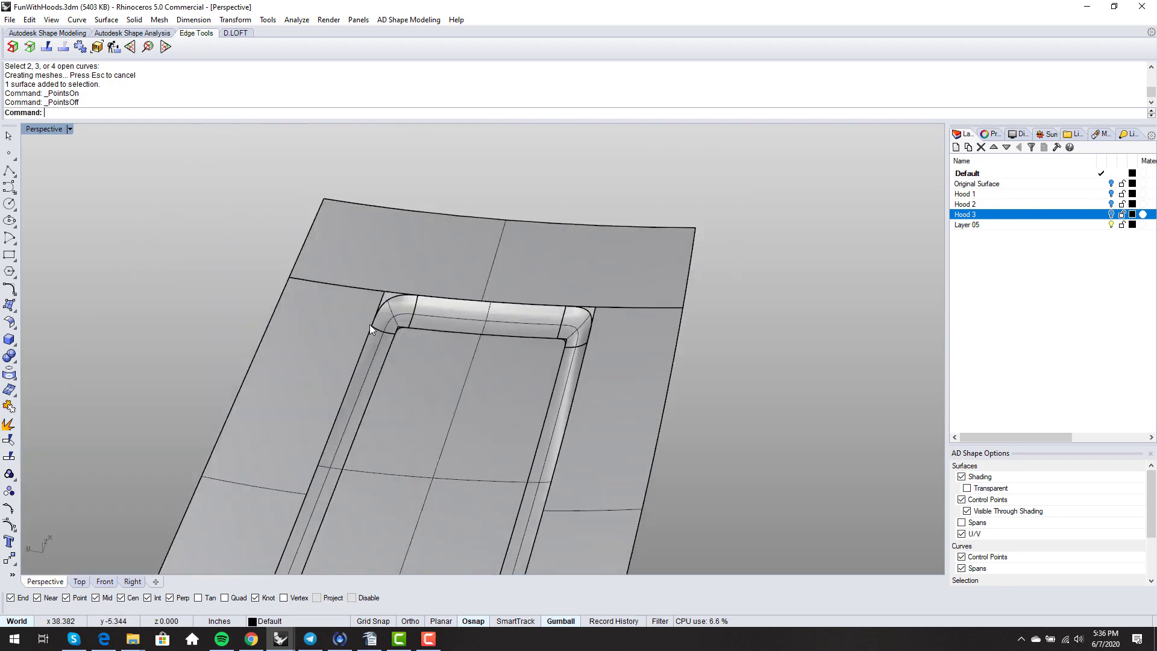
pyautogui.scroll(9, 370, 324)
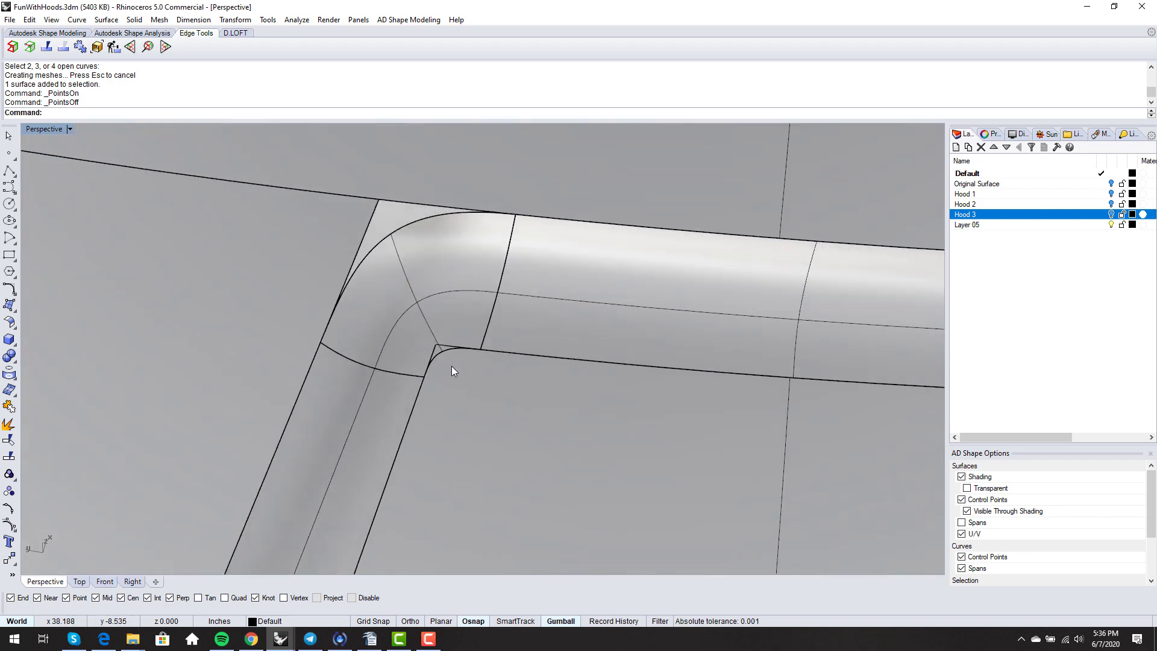
# - Split the flat scoop floor into three pieces using the left and right rounded corner edges
pyautogui.press('Return')
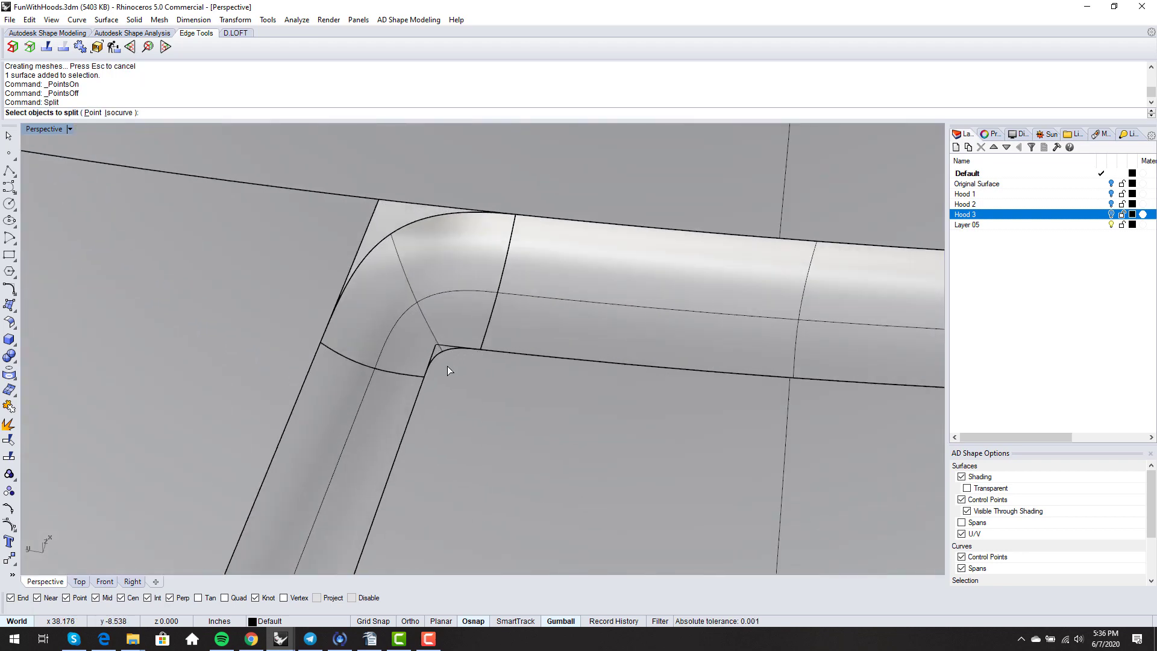
pyautogui.click(447, 367)
pyautogui.press('Return')
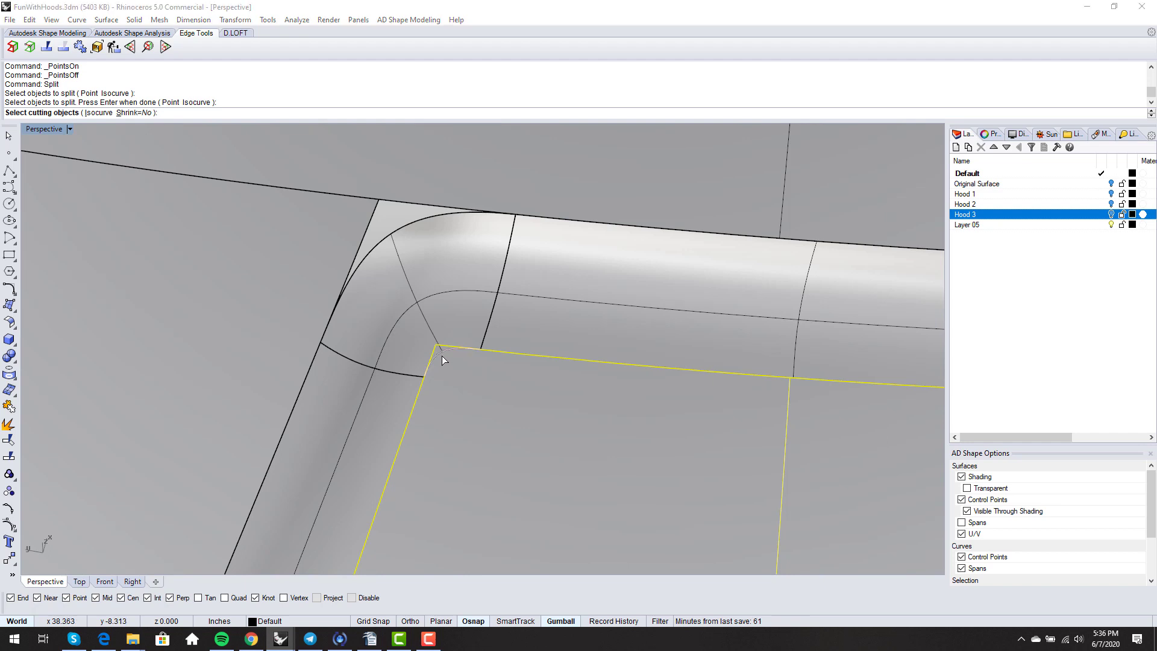
pyautogui.click(441, 360)
pyautogui.click(482, 388)
pyautogui.keyDown('shift'); pyautogui.moveTo(507, 415); pyautogui.dragTo(309, 427, button='right'); pyautogui.keyUp('shift')
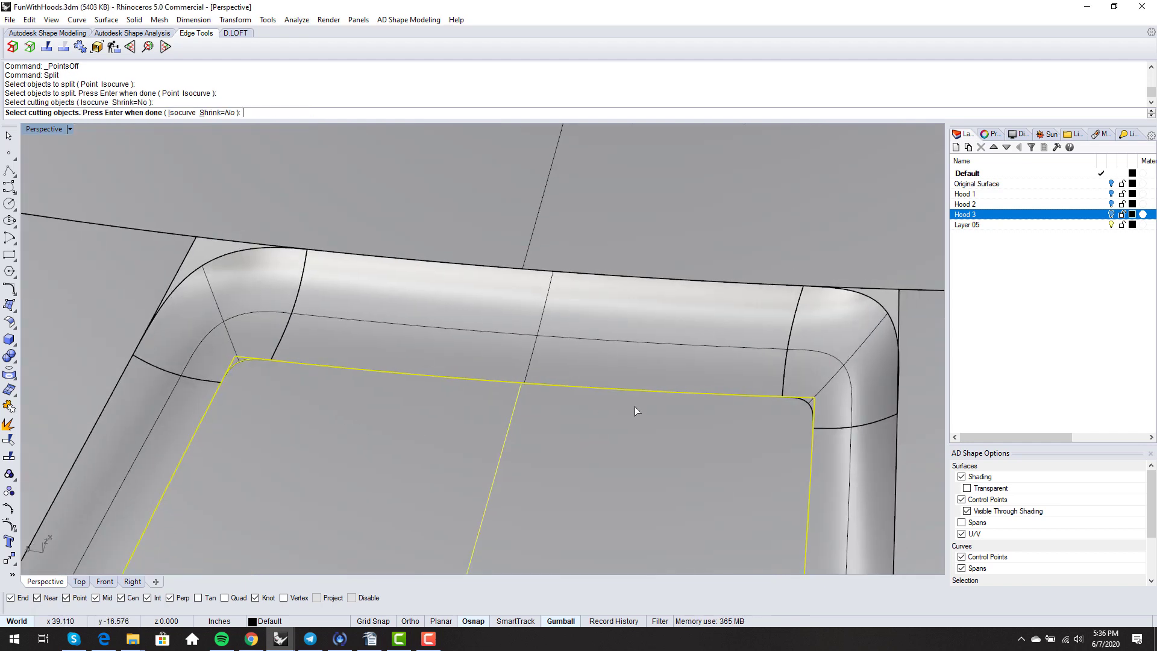
pyautogui.scroll(4, 665, 409)
pyautogui.click(860, 395)
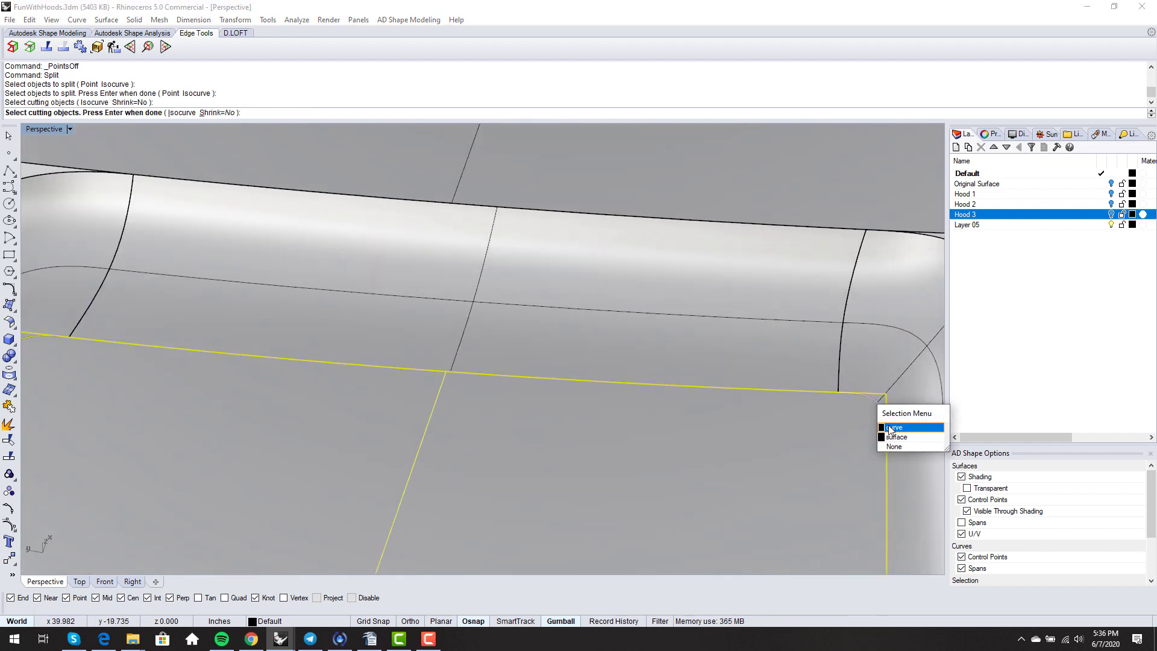
pyautogui.click(891, 428)
pyautogui.press('Return')
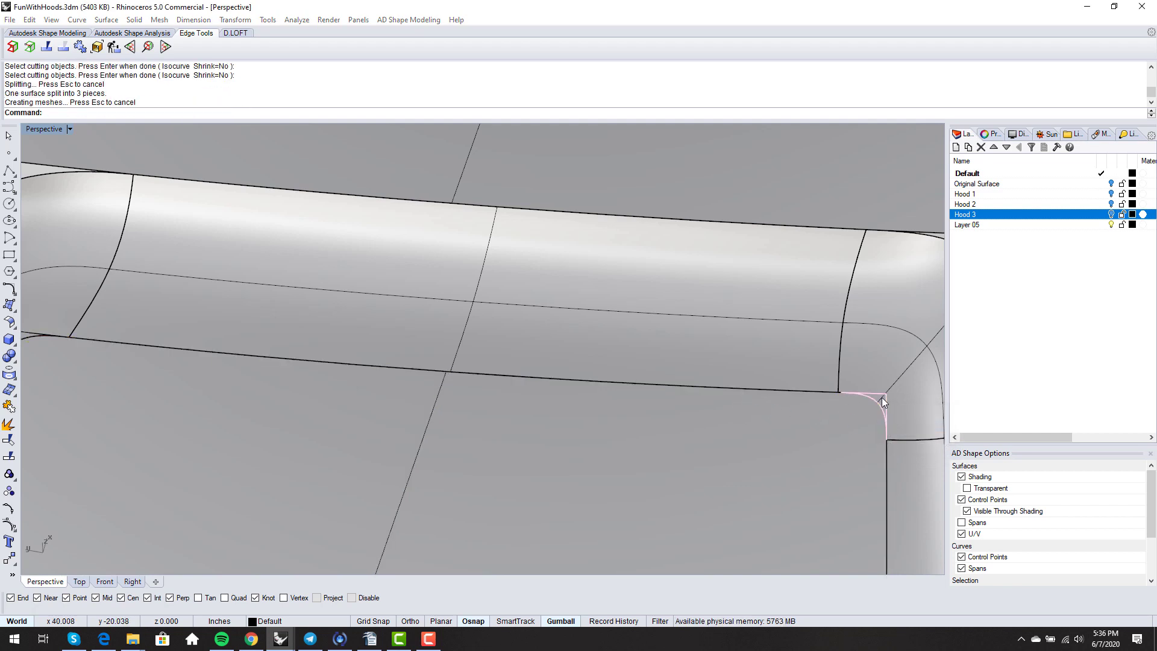
# - Delete the leftover sliver at the right corner of the scoop floor
pyautogui.click(881, 397)
pyautogui.click(922, 429)
pyautogui.press('Delete')
pyautogui.scroll(-4, 777, 399)
pyautogui.scroll(6, 313, 352)
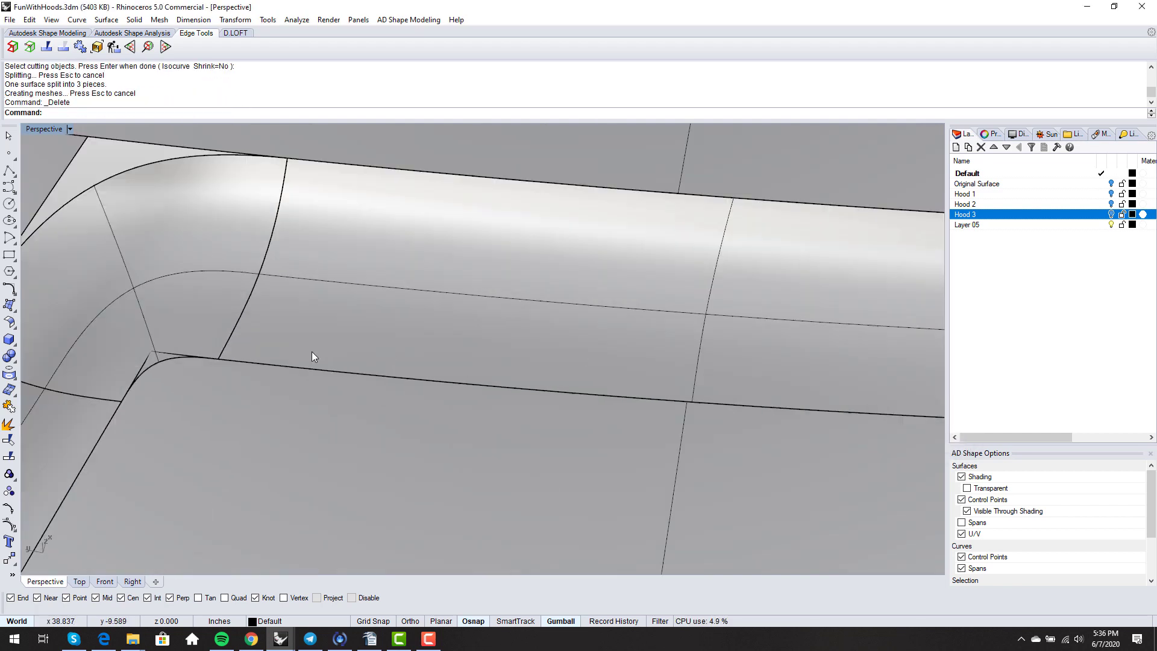
# - Pick out and select the small leftover piece at the left corner of the floor
pyautogui.click(158, 359)
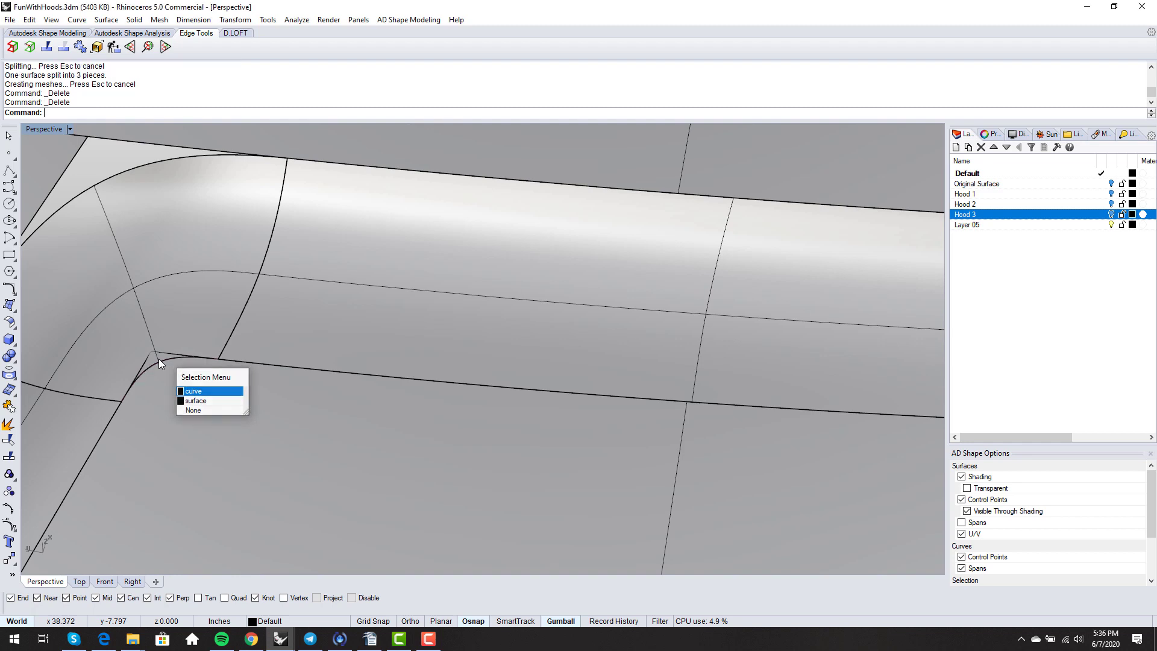
pyautogui.press('Return')
pyautogui.click(152, 352)
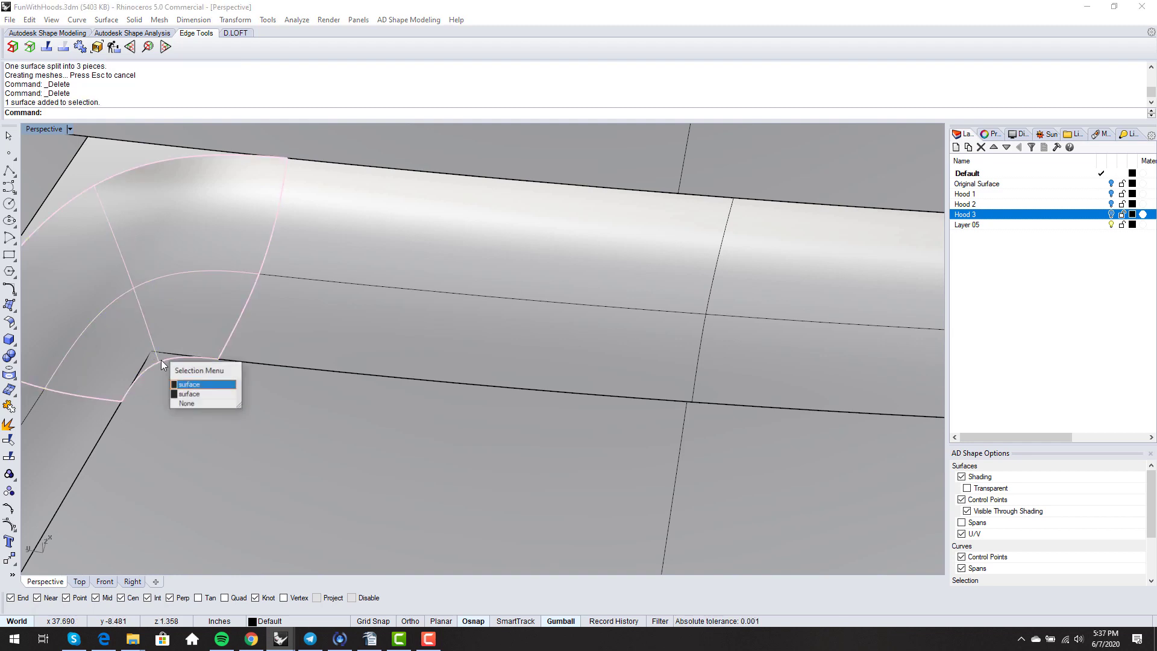
pyautogui.press('Escape')
pyautogui.click(162, 374)
pyautogui.press('Escape')
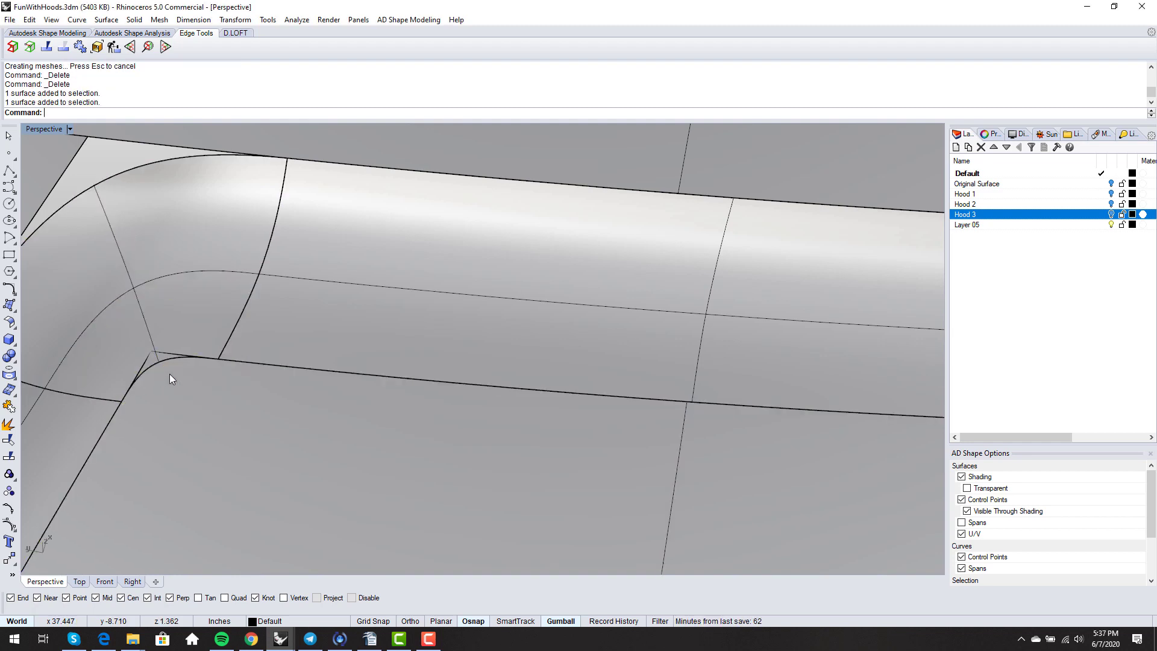
pyautogui.keyDown('shift'); pyautogui.moveTo(169, 374); pyautogui.dragTo(234, 377, button='right'); pyautogui.keyUp('shift')
pyautogui.click(234, 377)
pyautogui.press('Escape')
pyautogui.click(221, 353)
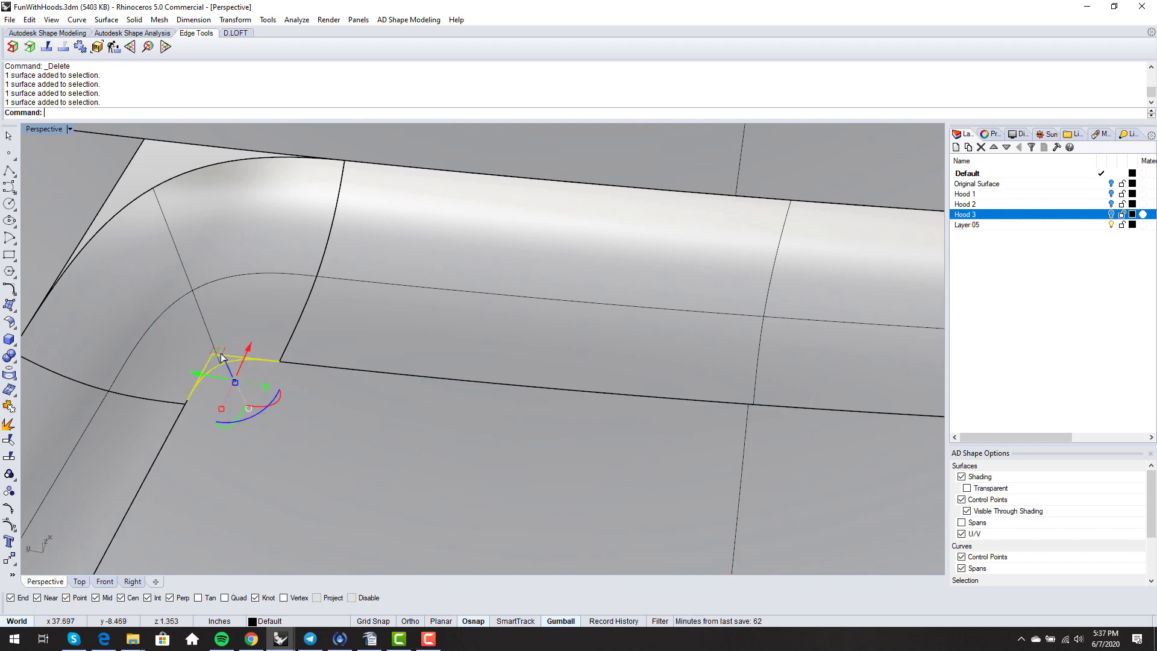
pyautogui.scroll(-2, 212, 357)
pyautogui.scroll(3, 163, 400)
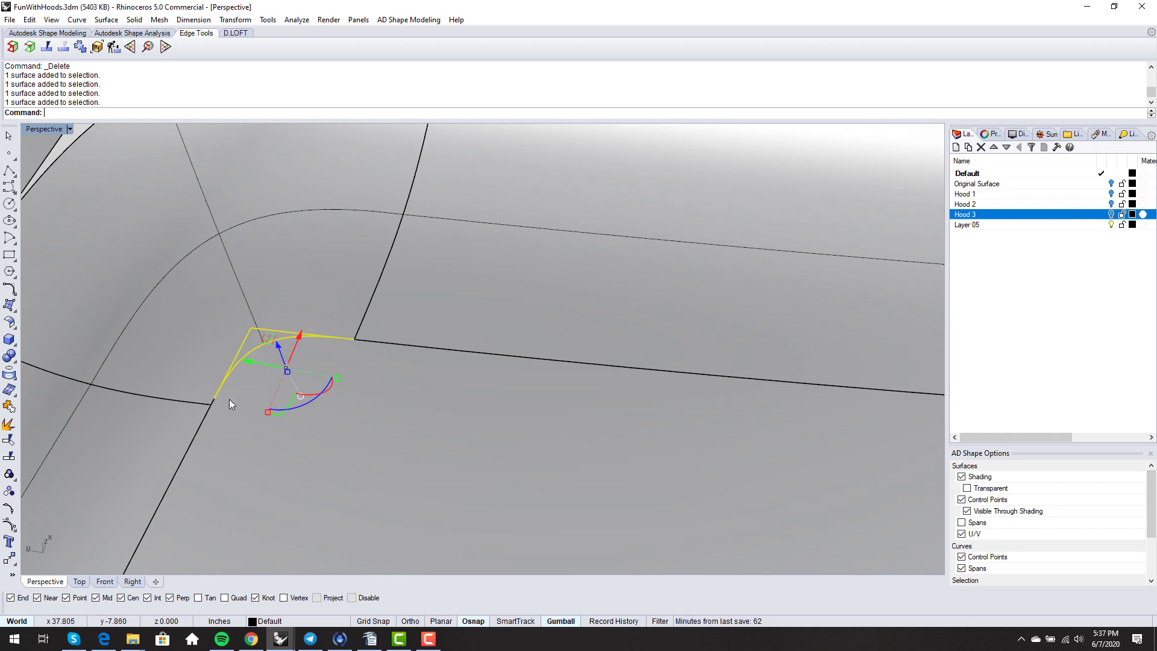
# - Delete the selected leftover patch at the scoop floor's left rounded corner
pyautogui.scroll(5, 220, 399)
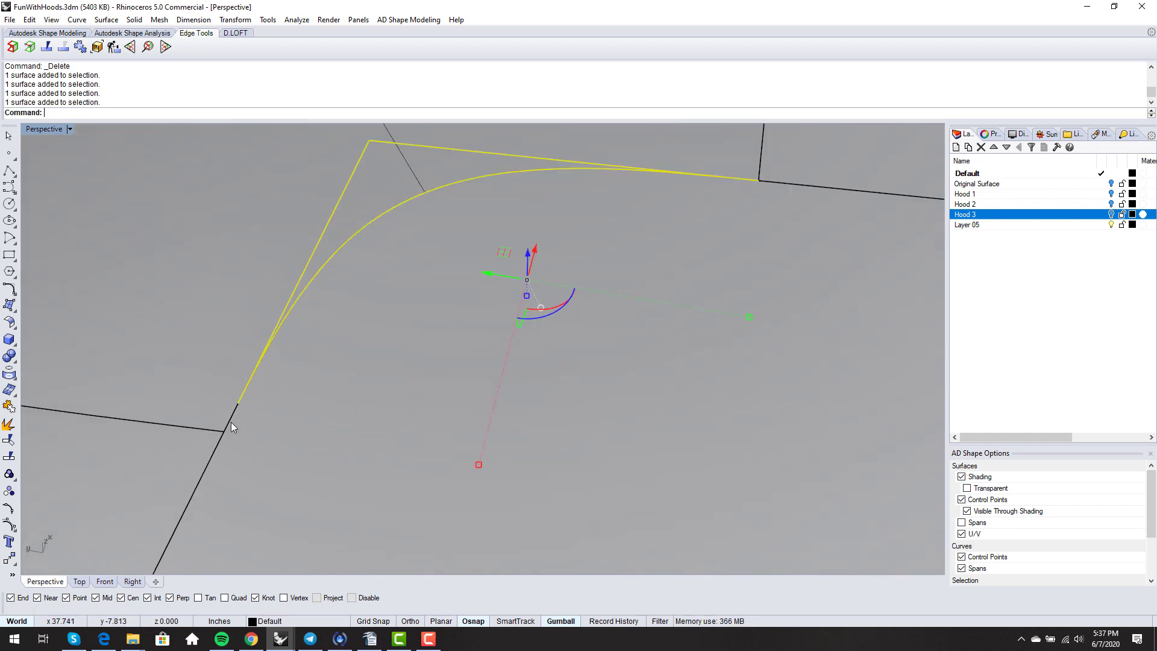
pyautogui.scroll(-3, 233, 422)
pyautogui.scroll(5, 237, 407)
pyautogui.press('Delete')
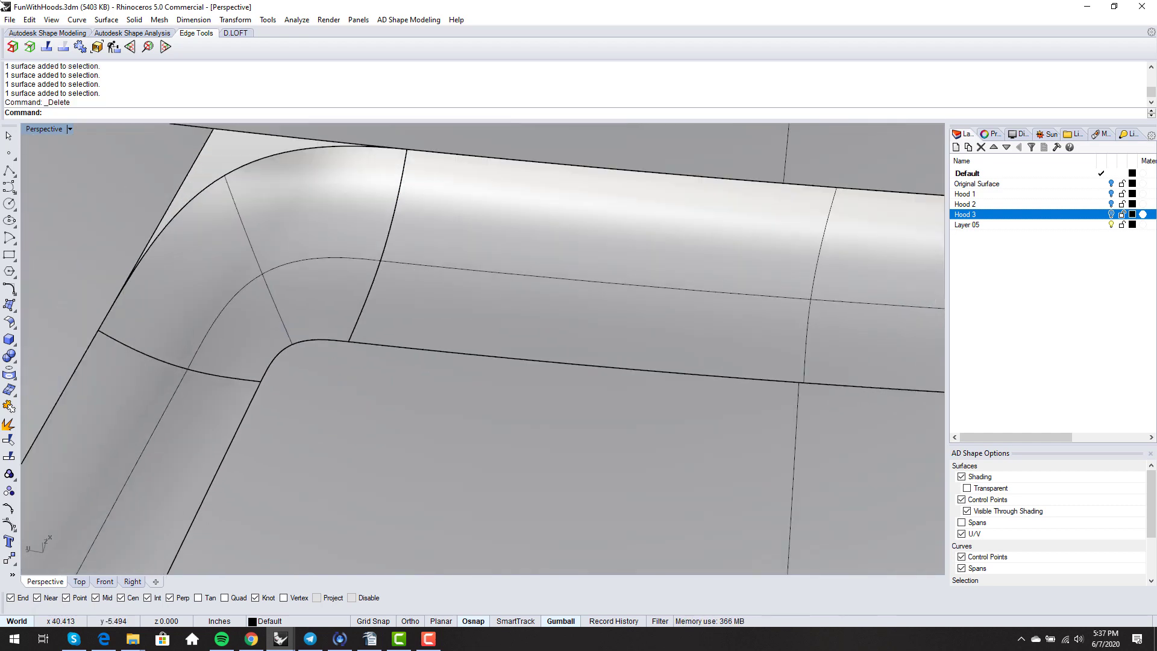
# - Merge the recess floor's inner boundary edges into one edge using the All option
pyautogui.click(67, 48)
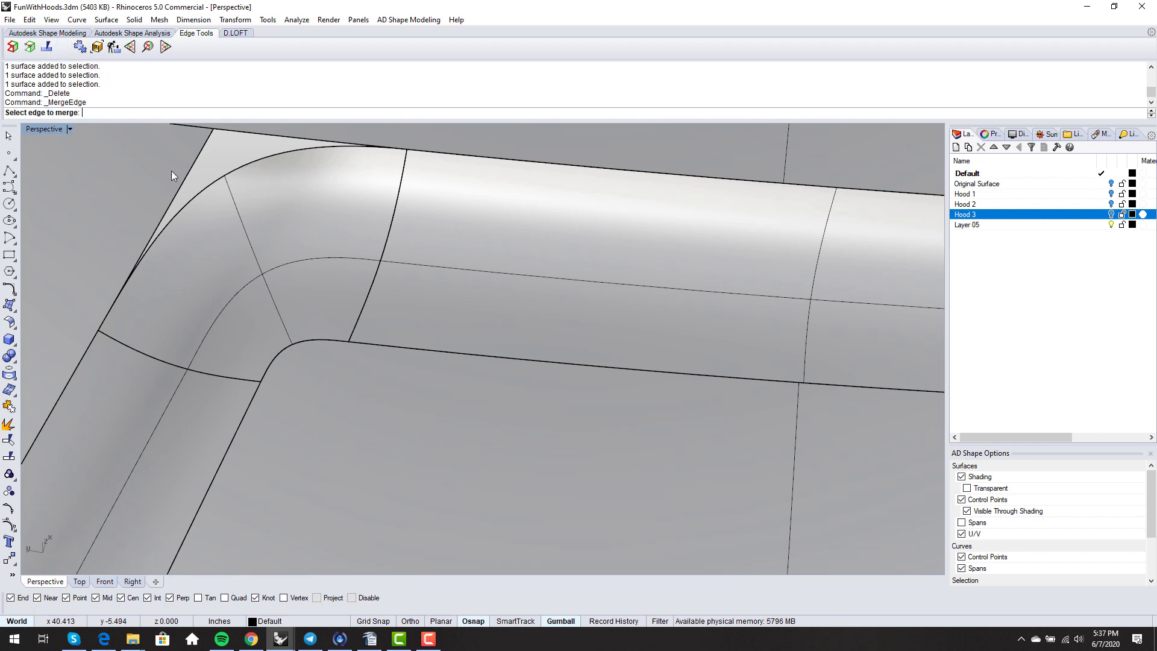
pyautogui.click(276, 355)
pyautogui.click(313, 387)
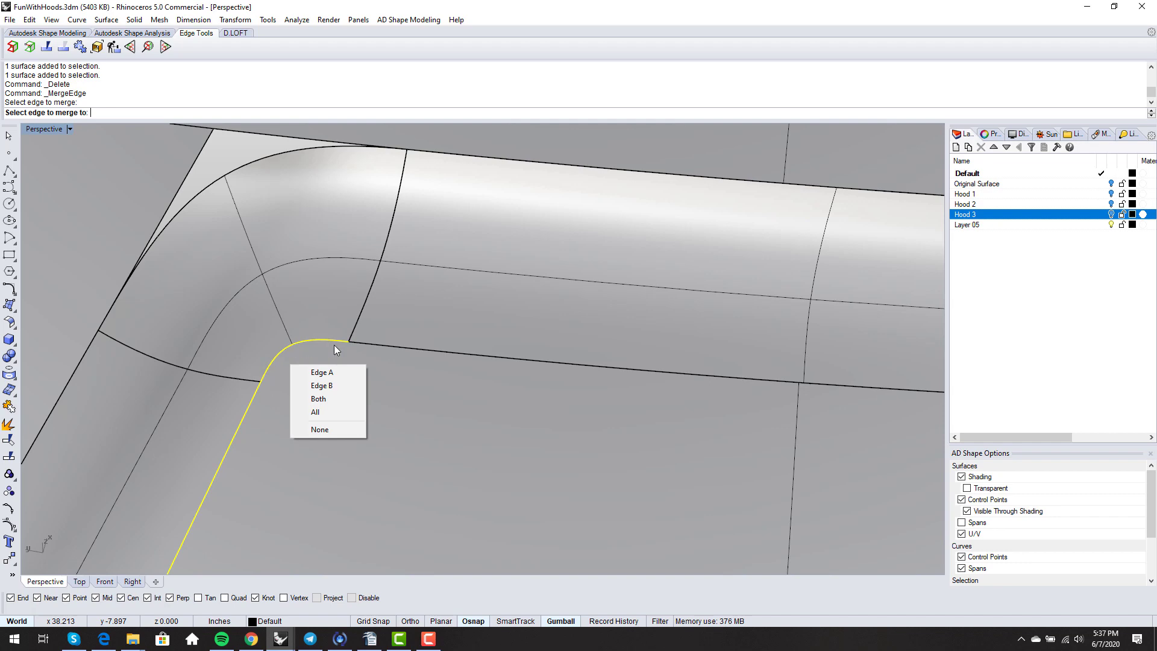
pyautogui.click(319, 414)
pyautogui.scroll(-8, 222, 320)
pyautogui.moveTo(223, 321); pyautogui.dragTo(308, 264, button='right')
pyautogui.scroll(-6, 307, 264)
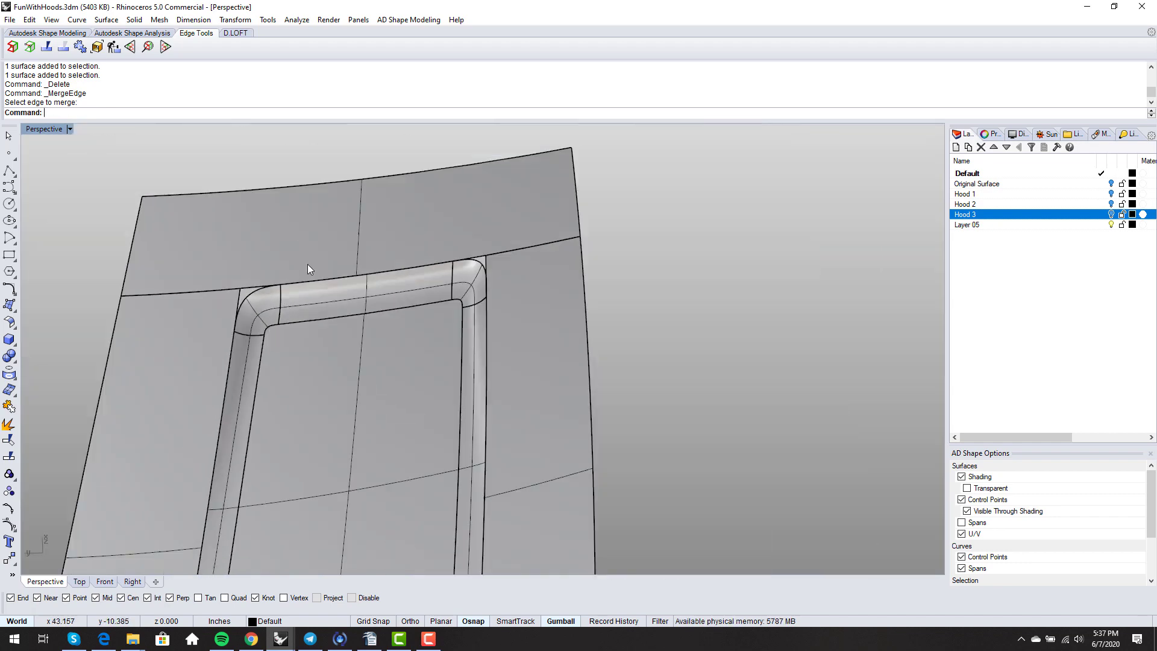
pyautogui.scroll(-4, 307, 269)
pyautogui.scroll(4, 215, 208)
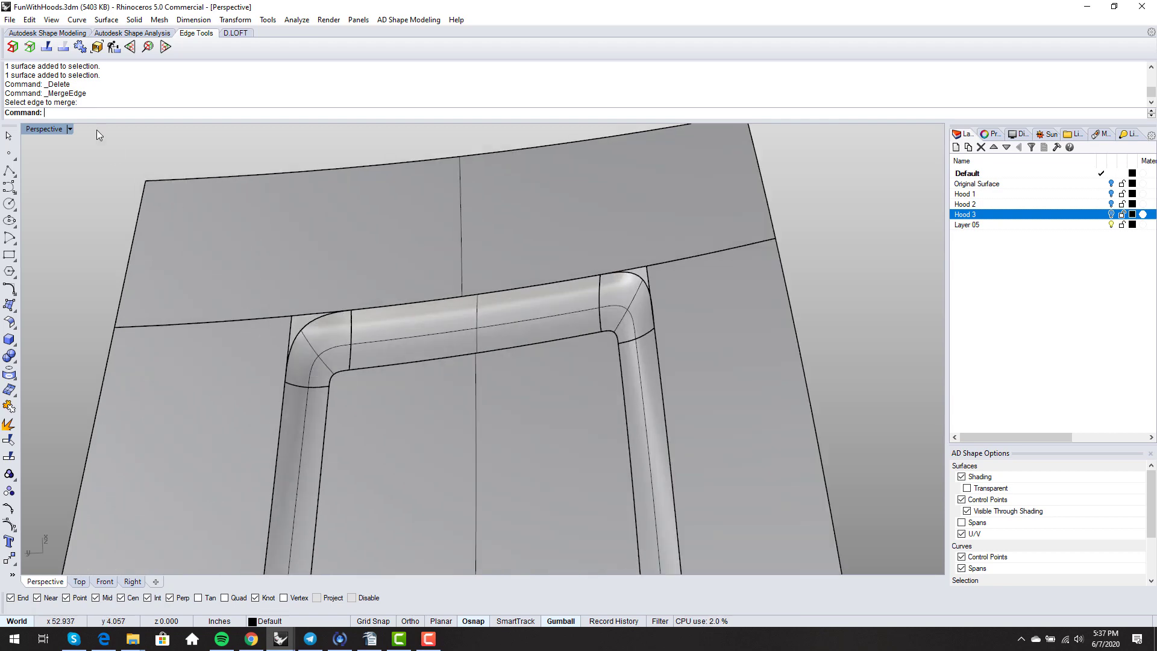
# - Split the floor's inner edge at both ends of the left and right corner arcs
pyautogui.click(46, 46)
pyautogui.scroll(6, 309, 380)
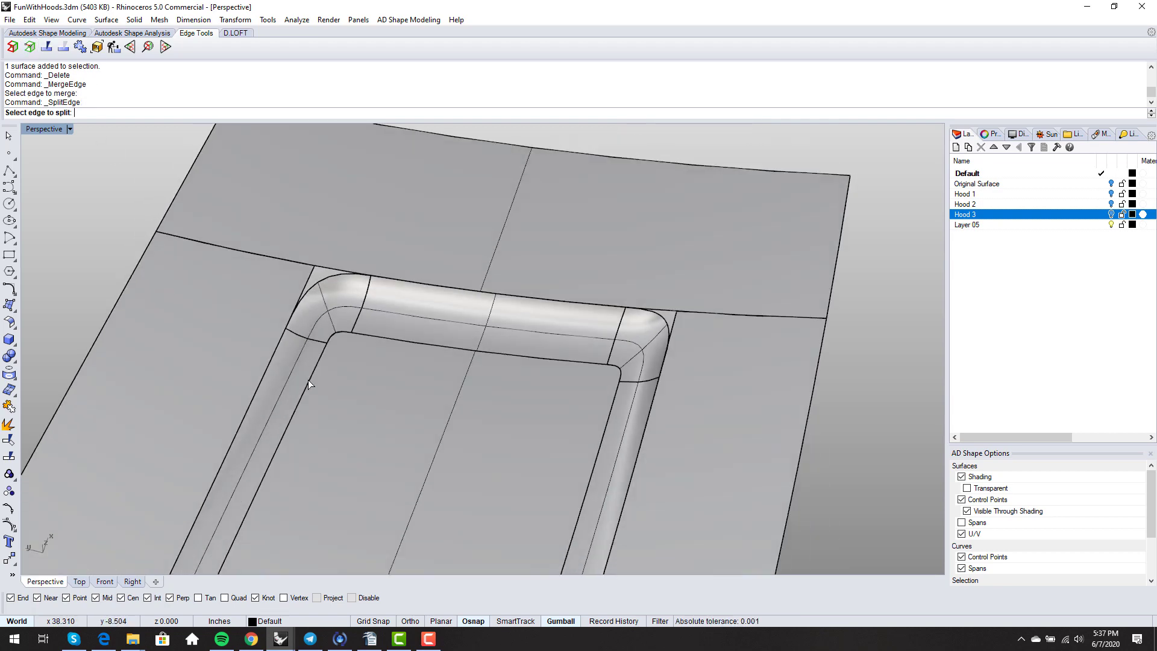
pyautogui.click(314, 364)
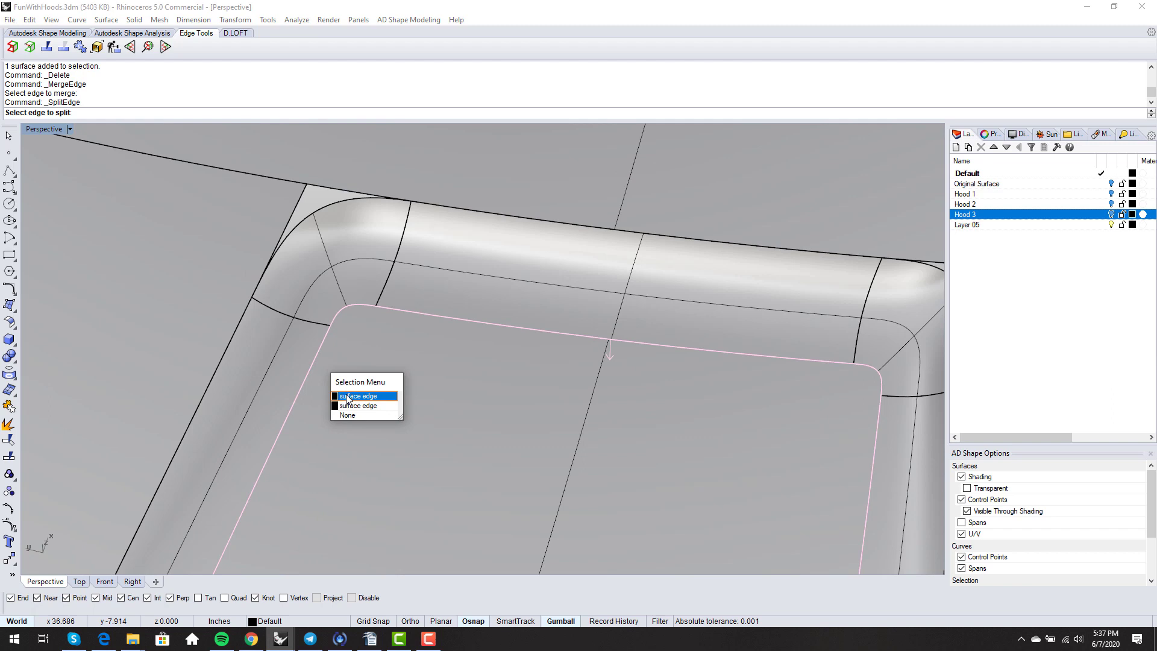
pyautogui.click(348, 396)
pyautogui.click(331, 326)
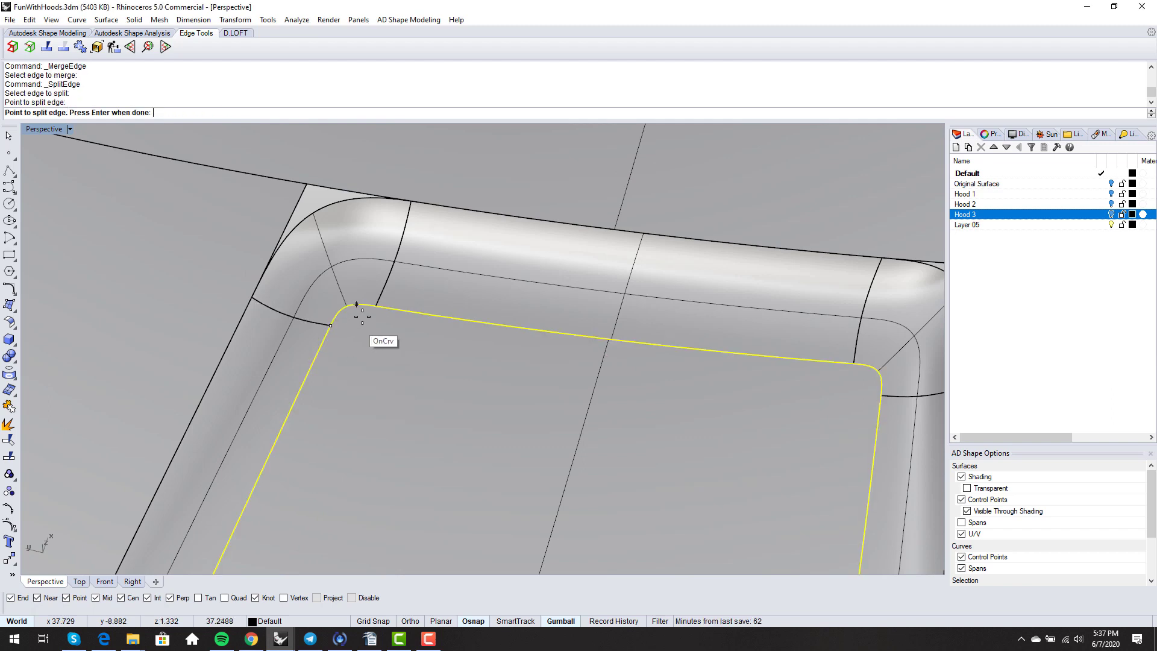
pyautogui.click(375, 305)
pyautogui.scroll(-1, 375, 305)
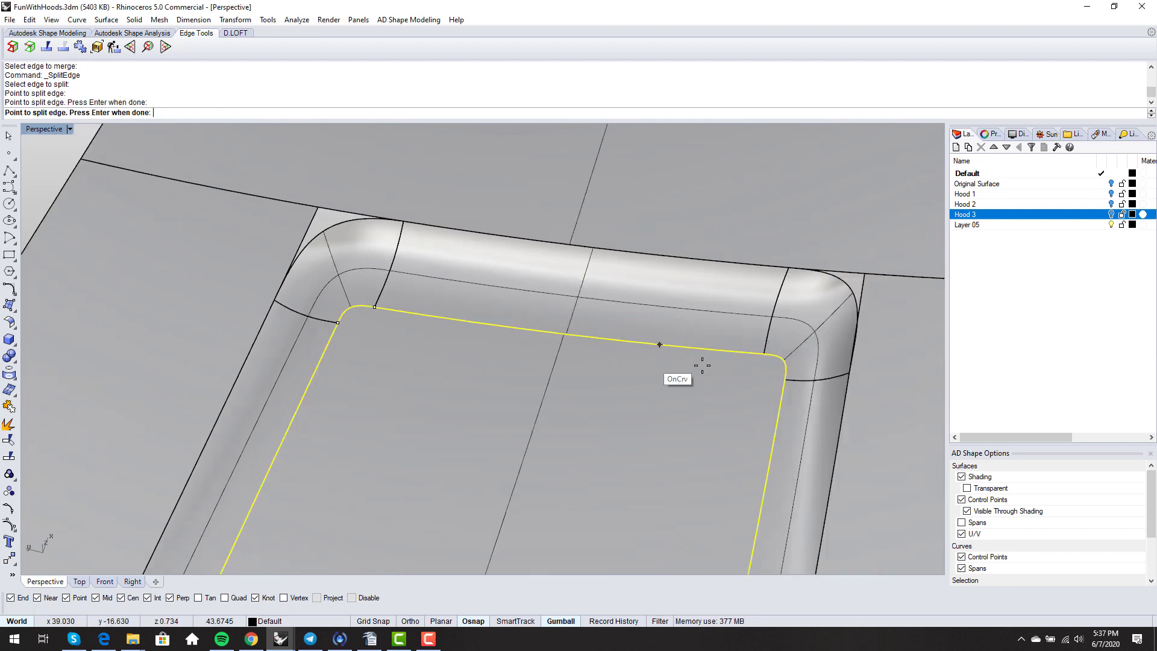
pyautogui.click(762, 354)
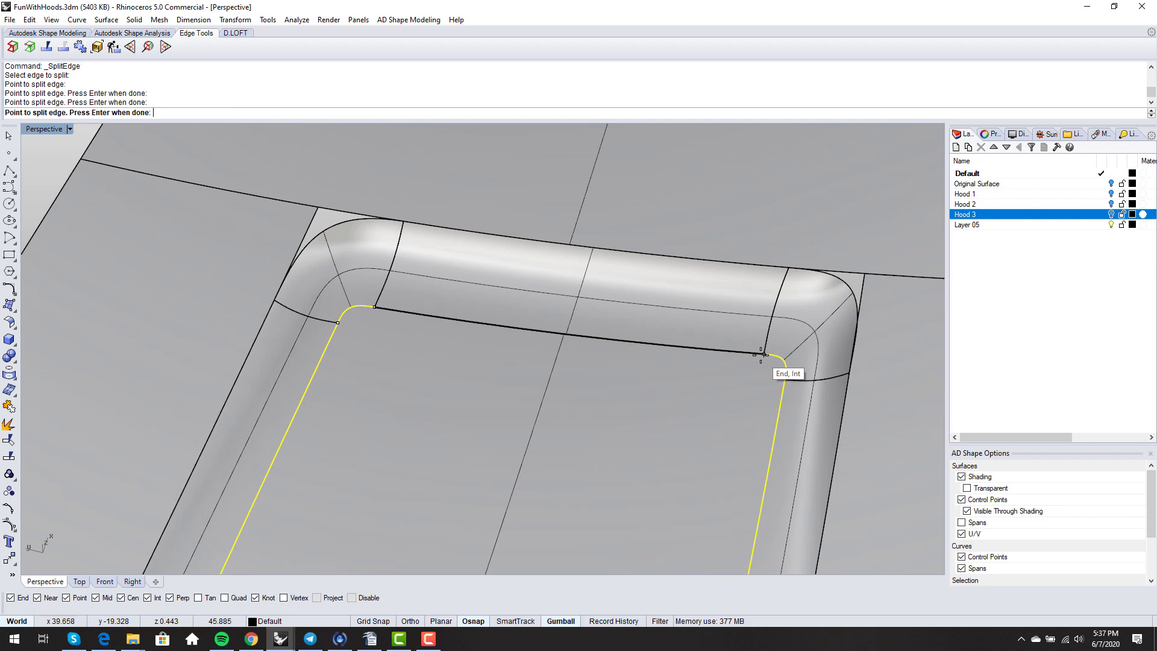
pyautogui.click(781, 381)
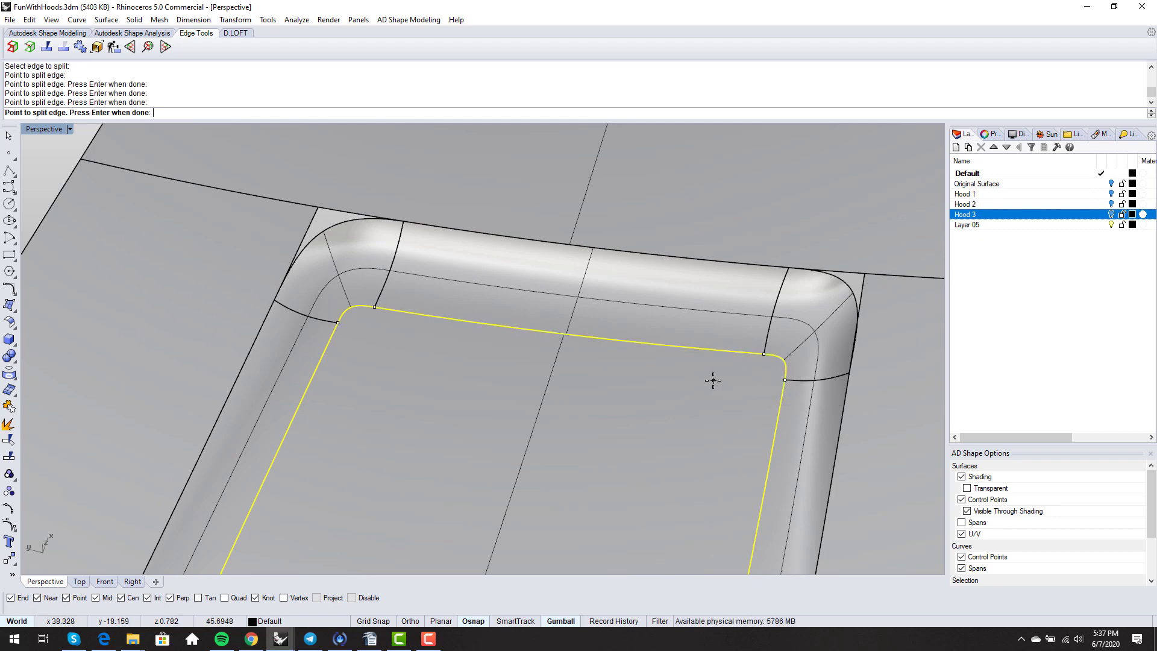
pyautogui.press('Return')
pyautogui.scroll(-3, 478, 378)
pyautogui.moveTo(478, 377); pyautogui.dragTo(433, 387, button='right')
pyautogui.scroll(7, 431, 279)
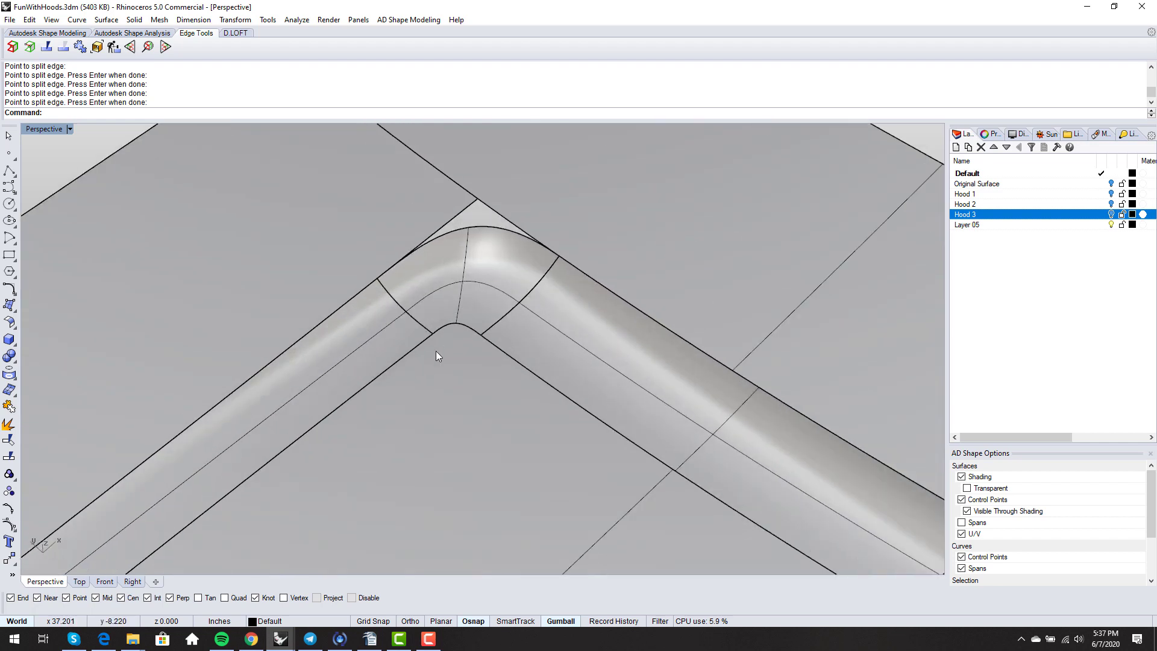
# - Match the left corner blend's edges to the neighbouring surfaces with curvature continuity
pyautogui.write('MatchSrf')
pyautogui.press('Return')
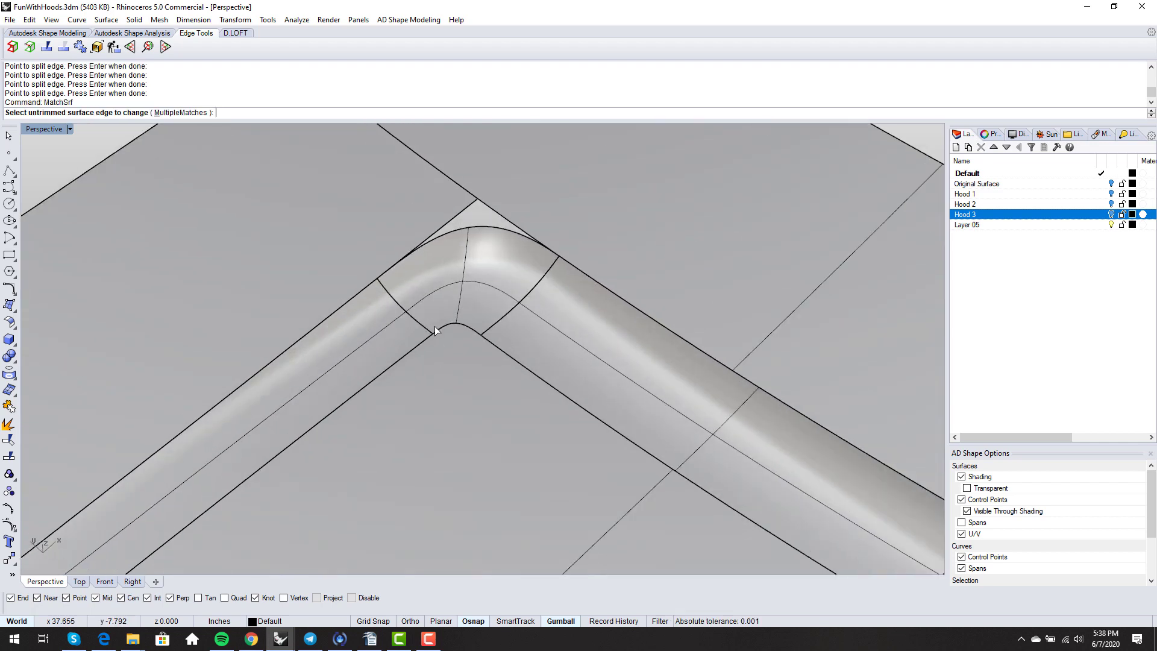
pyautogui.click(426, 330)
pyautogui.click(361, 340)
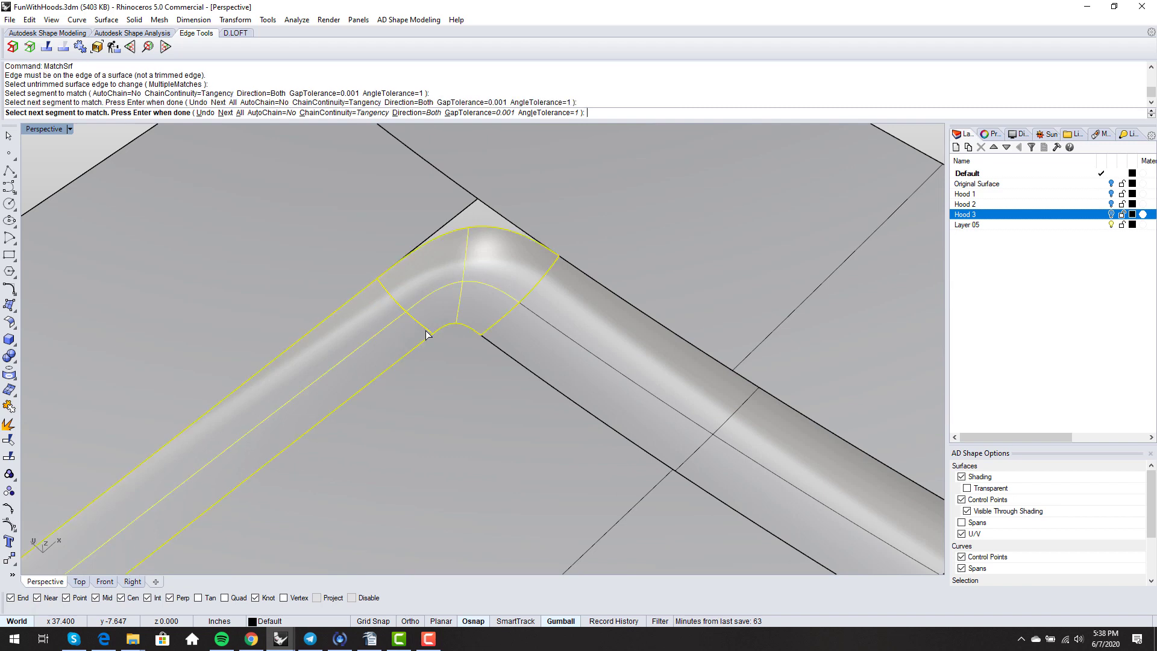
pyautogui.press('Return')
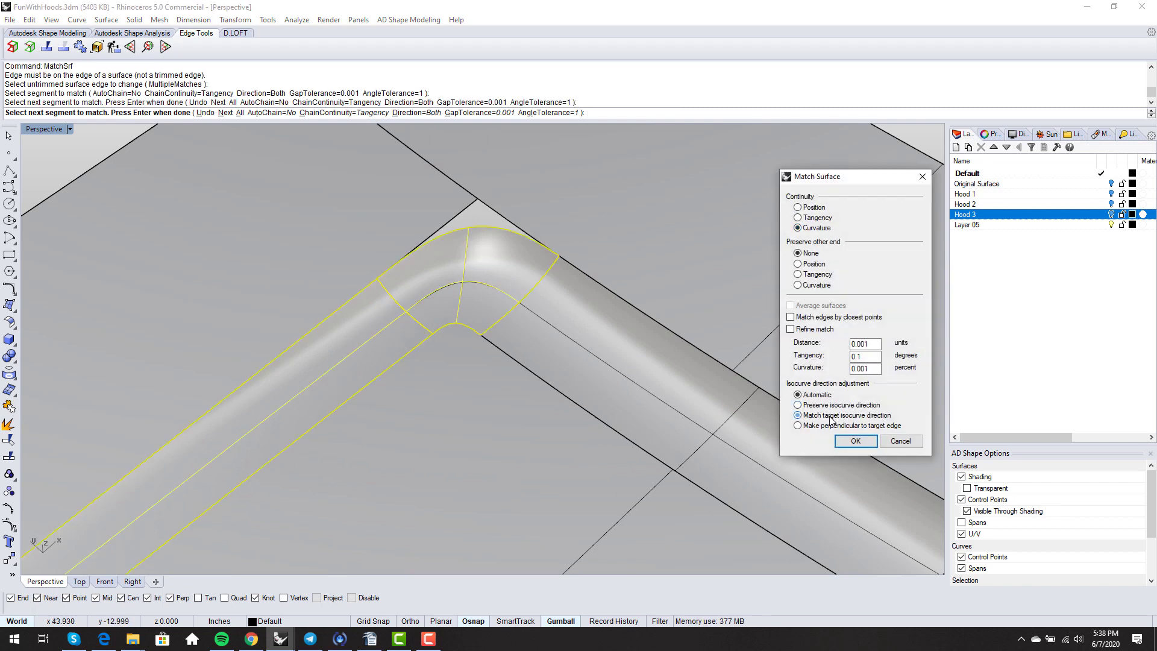
pyautogui.click(859, 445)
pyautogui.rightClick(460, 346)
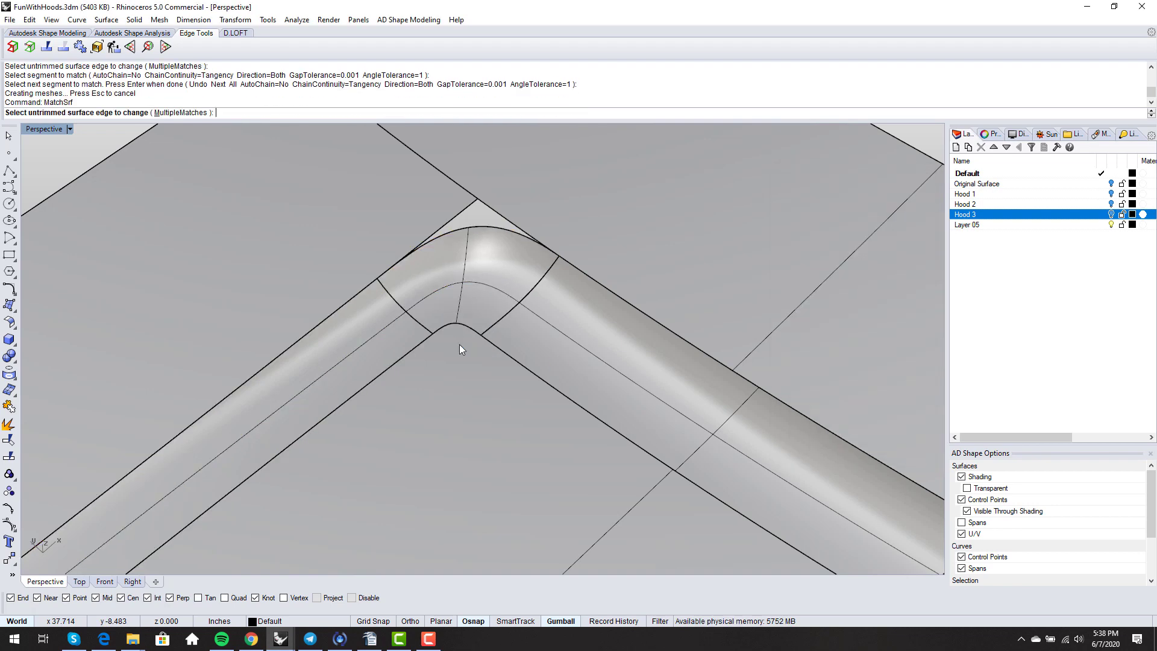
pyautogui.click(488, 329)
pyautogui.click(490, 328)
pyautogui.press('Return')
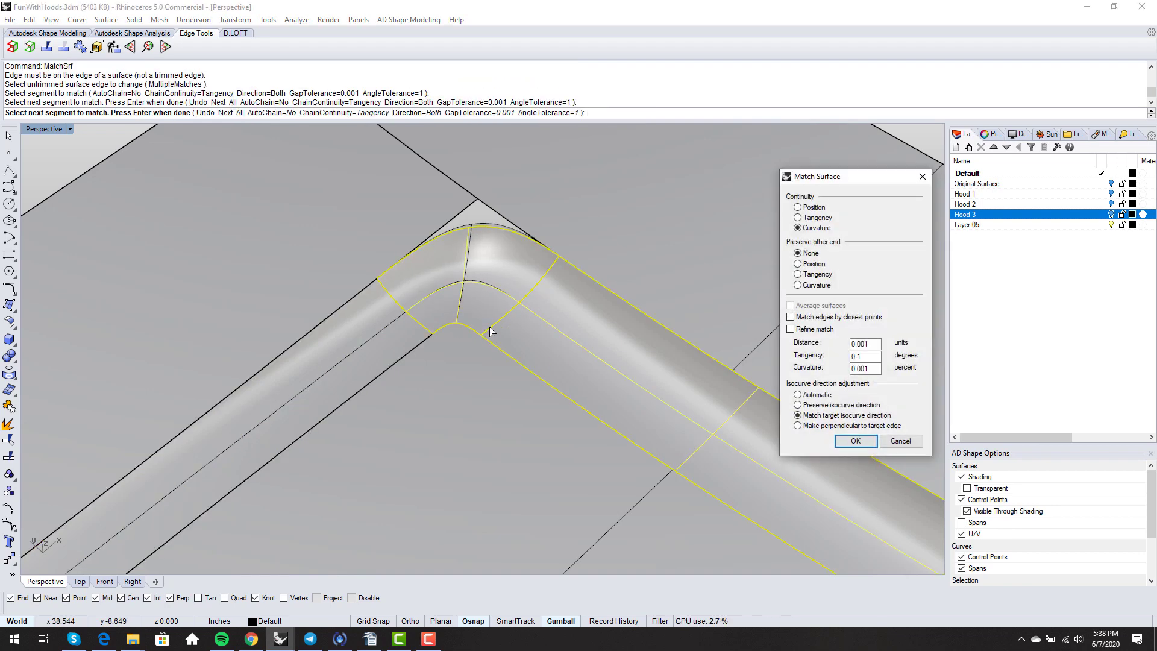
pyautogui.press('Return')
# - Delete the leftover edge curve along the top of the corner
pyautogui.moveTo(489, 326); pyautogui.dragTo(483, 270, button='right')
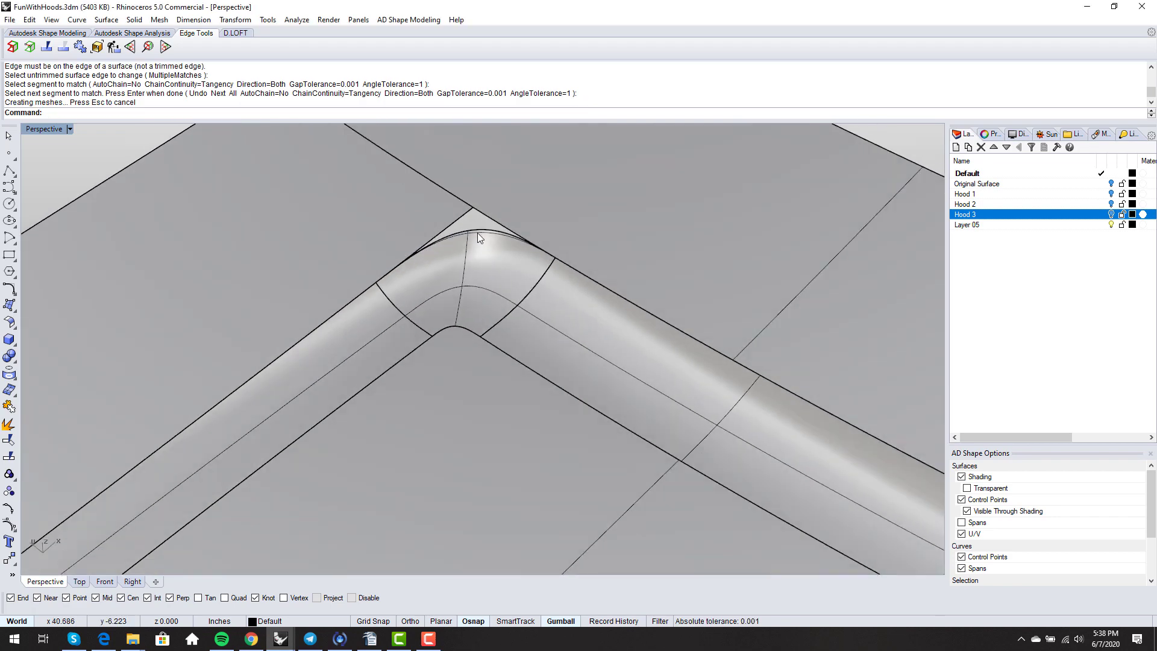
pyautogui.click(480, 232)
pyautogui.click(521, 265)
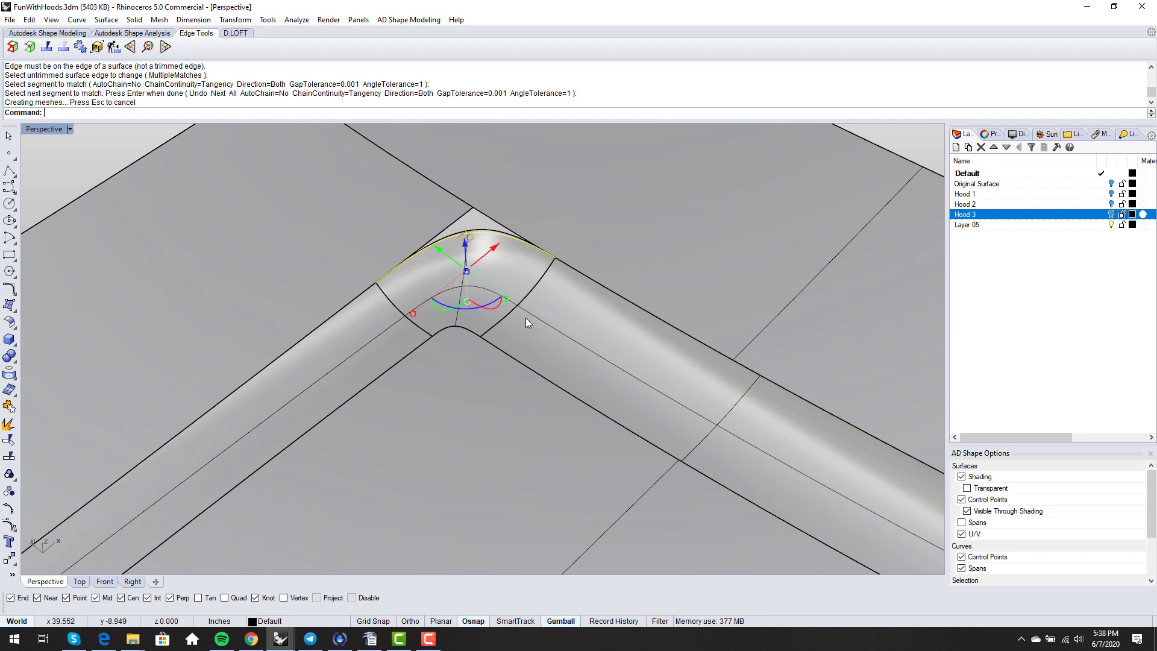
pyautogui.press('Delete')
pyautogui.scroll(-4, 457, 262)
pyautogui.scroll(4, 475, 245)
pyautogui.scroll(2, 411, 265)
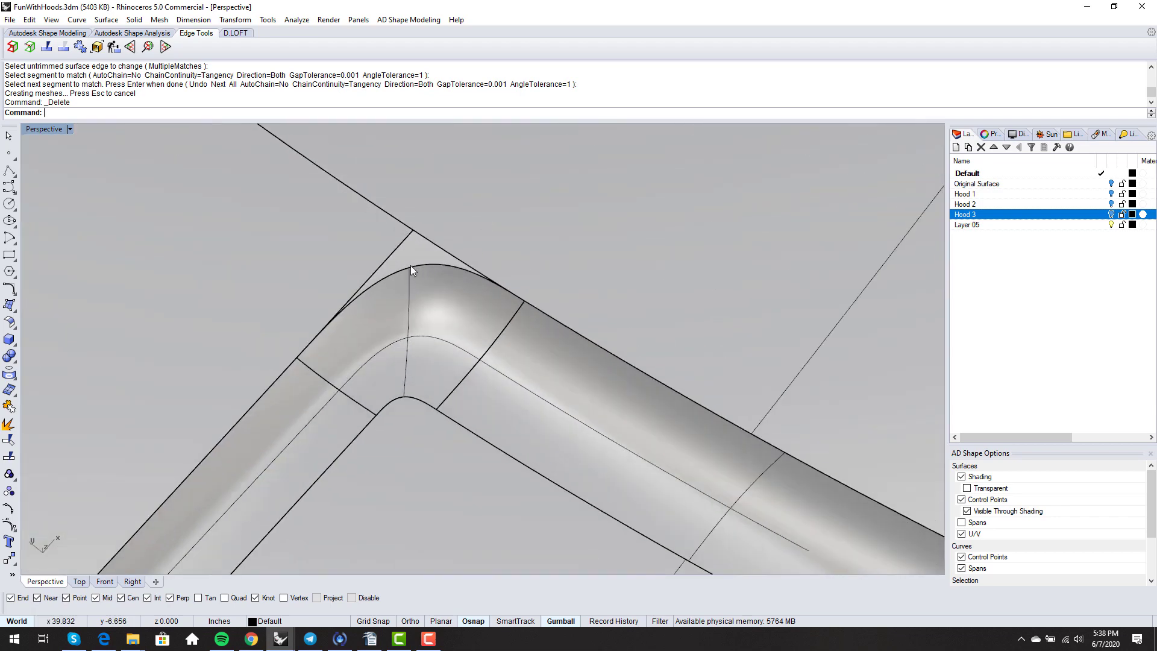
pyautogui.moveTo(425, 274); pyautogui.dragTo(470, 354, button='right')
pyautogui.scroll(-5, 378, 252)
pyautogui.scroll(-4, 412, 296)
pyautogui.scroll(6, 375, 317)
pyautogui.moveTo(376, 320); pyautogui.dragTo(651, 306, button='right')
pyautogui.scroll(-6, 423, 331)
pyautogui.scroll(3, 645, 299)
# - Match the right corner blend's lower and seam edges with curvature continuity
pyautogui.write('MatchSrf')
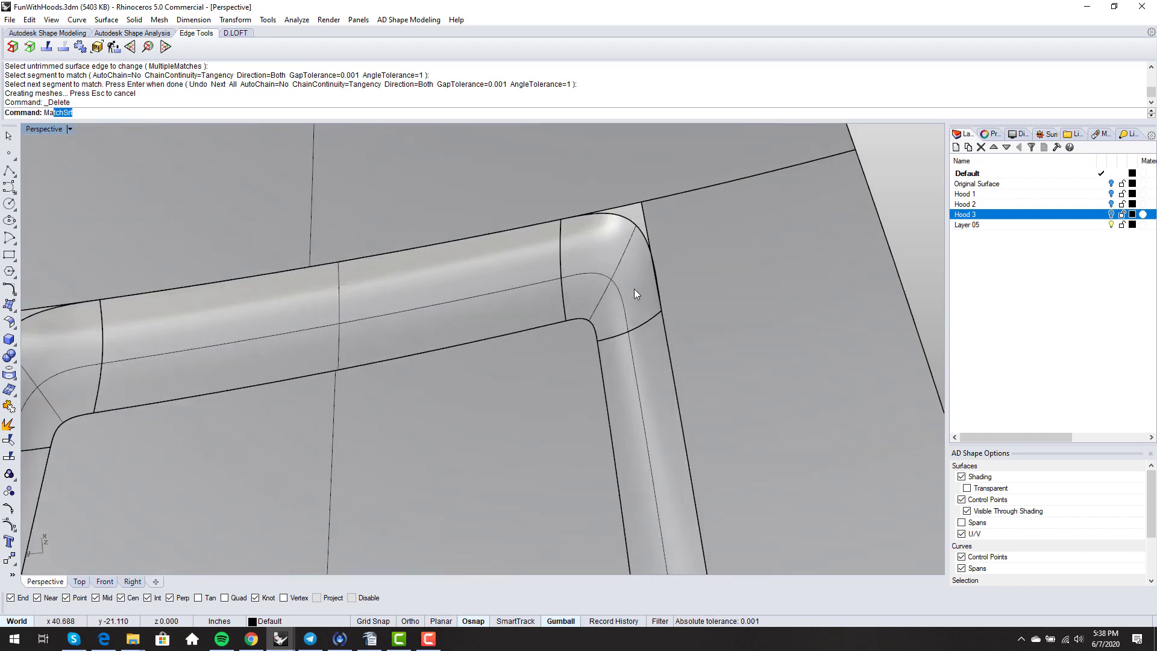
pyautogui.press('Return')
pyautogui.click(604, 338)
pyautogui.click(604, 338)
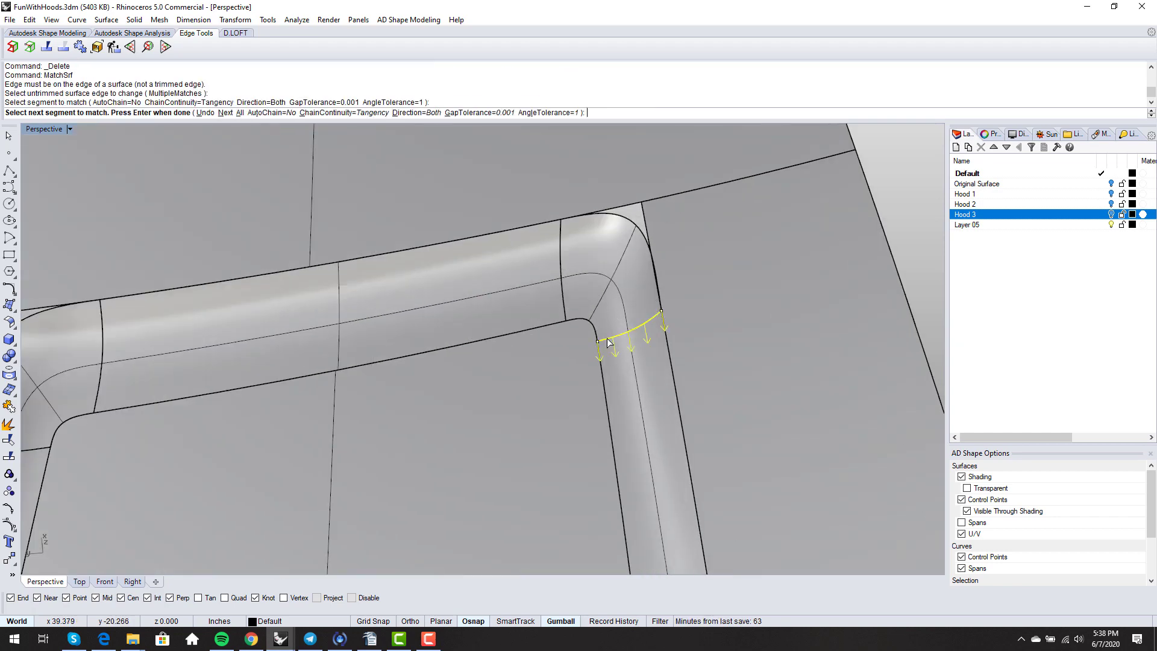
pyautogui.rightClick(604, 337)
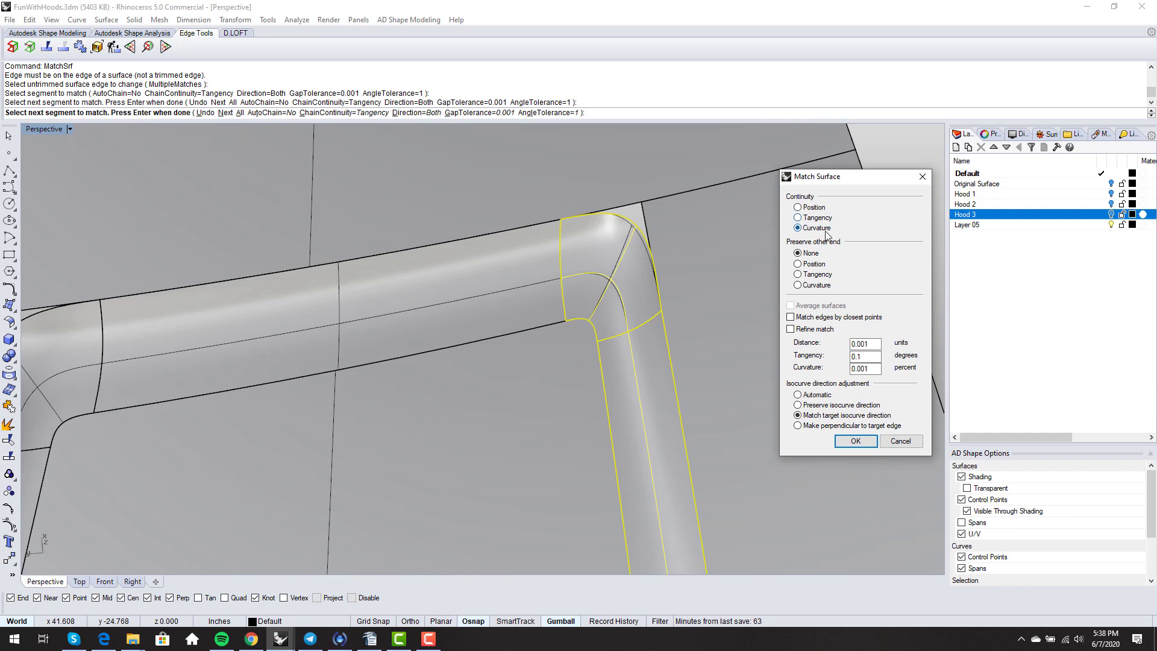
pyautogui.click(856, 441)
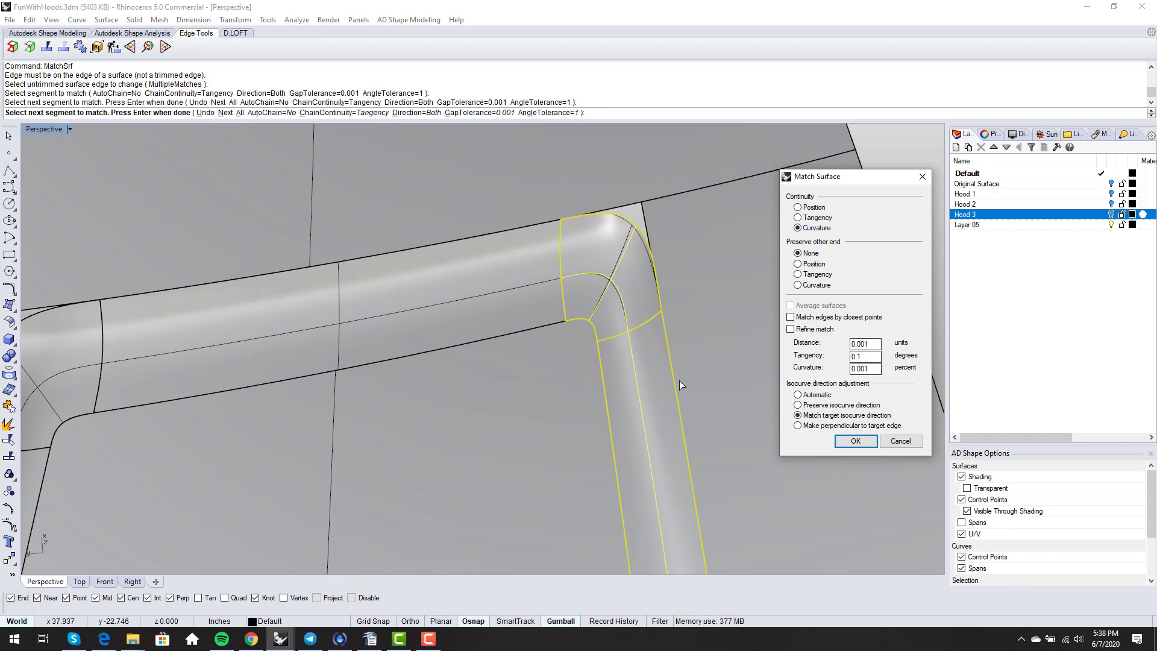
pyautogui.rightClick(647, 373)
pyautogui.click(563, 306)
pyautogui.click(564, 306)
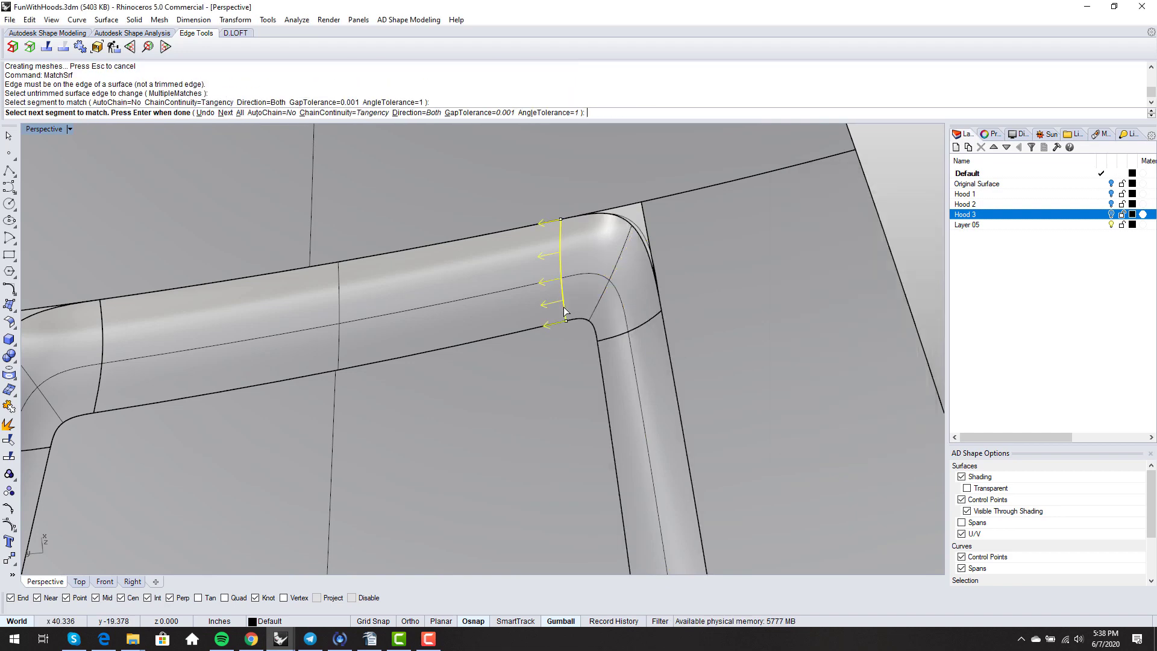
pyautogui.rightClick(564, 306)
pyautogui.press('Return')
# - Delete the thin leftover curve at the right corner
pyautogui.click(640, 234)
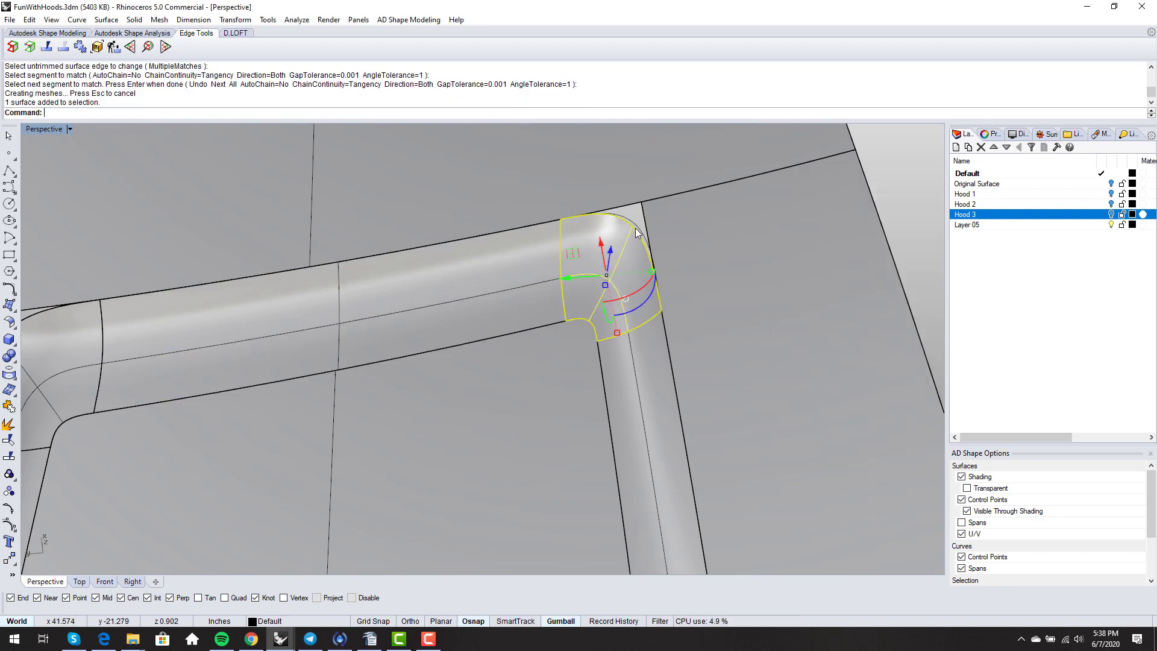
pyautogui.click(639, 228)
pyautogui.press('Delete')
# - Switch the Perspective viewport to Rendered display
pyautogui.moveTo(669, 307); pyautogui.dragTo(613, 331, button='right')
pyautogui.scroll(-4, 632, 251)
pyautogui.middleClick(627, 341)
pyautogui.click(602, 339)
# - Delete the stray curve near the corner, restoring the floor surface deleted by mistake
pyautogui.scroll(4, 612, 331)
pyautogui.click(611, 338)
pyautogui.press('Delete')
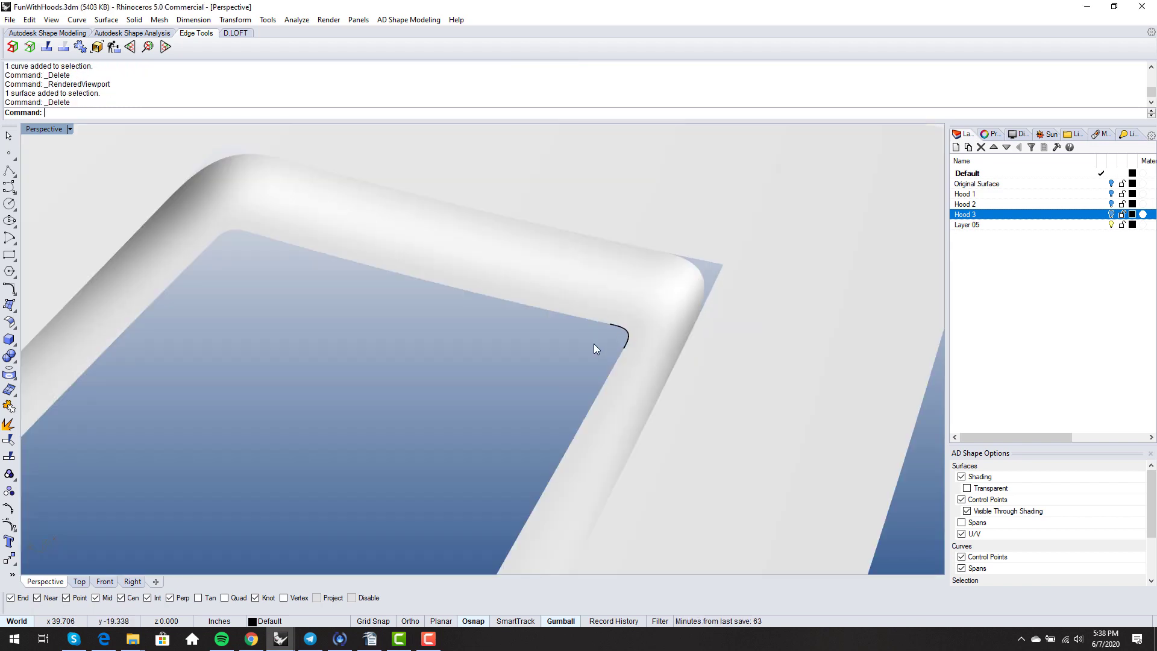
pyautogui.hotkey('ctrl', 'z')
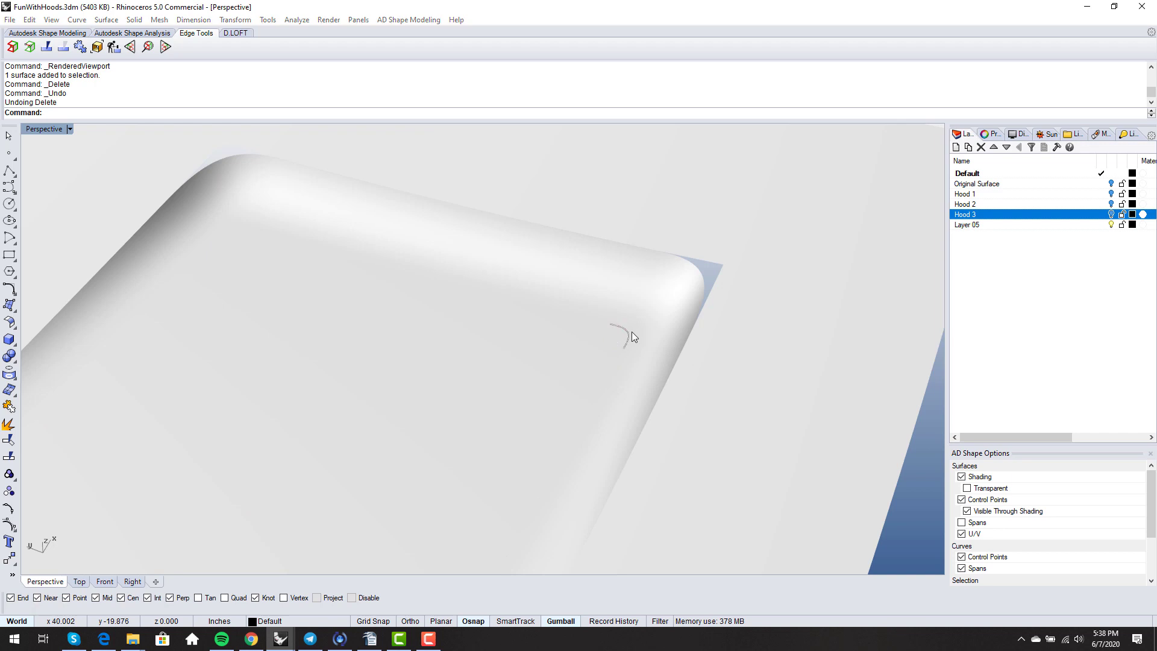
pyautogui.click(632, 332)
pyautogui.click(667, 365)
pyautogui.press('Delete')
# - Switch the Perspective viewport to Shaded display
pyautogui.moveTo(615, 338); pyautogui.dragTo(545, 323, button='right')
pyautogui.scroll(-5, 621, 386)
pyautogui.scroll(6, 616, 320)
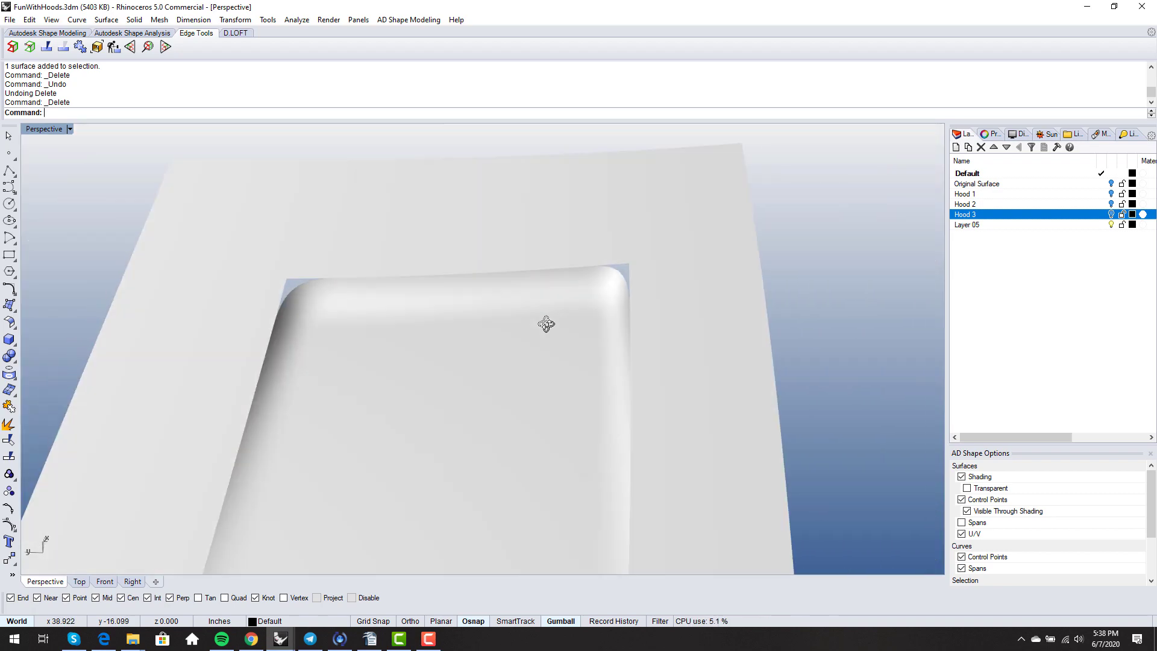
pyautogui.scroll(4, 303, 337)
pyautogui.moveTo(303, 336); pyautogui.dragTo(372, 350, button='right')
pyautogui.scroll(-4, 344, 320)
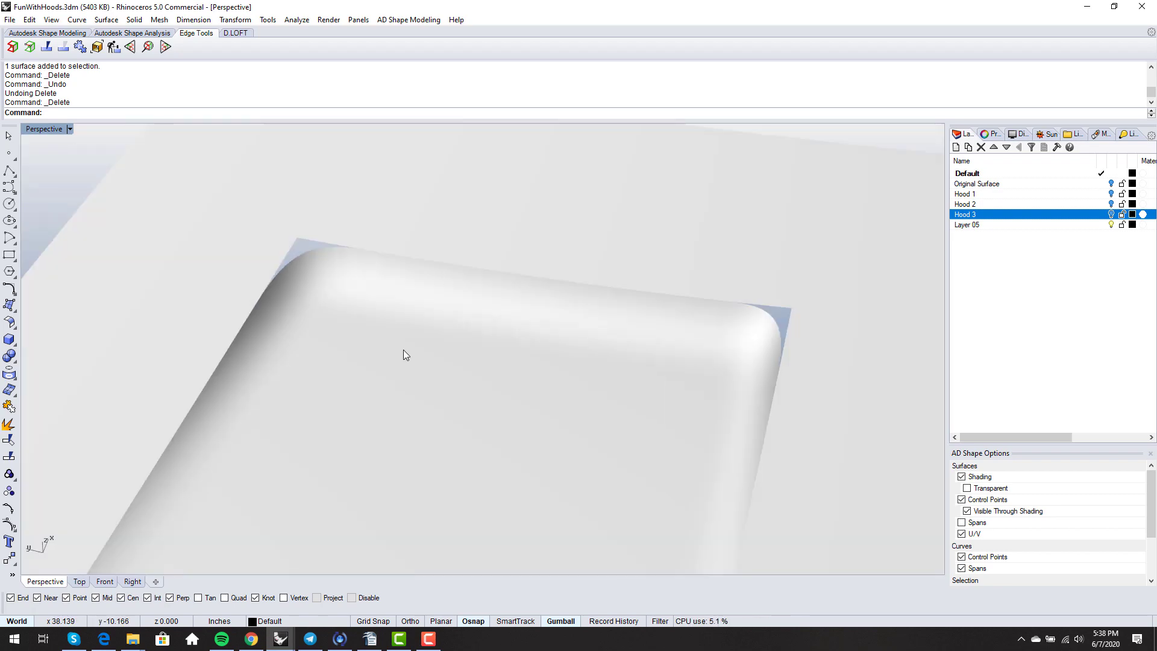
pyautogui.middleClick(403, 355)
pyautogui.click(412, 353)
pyautogui.scroll(-4, 422, 321)
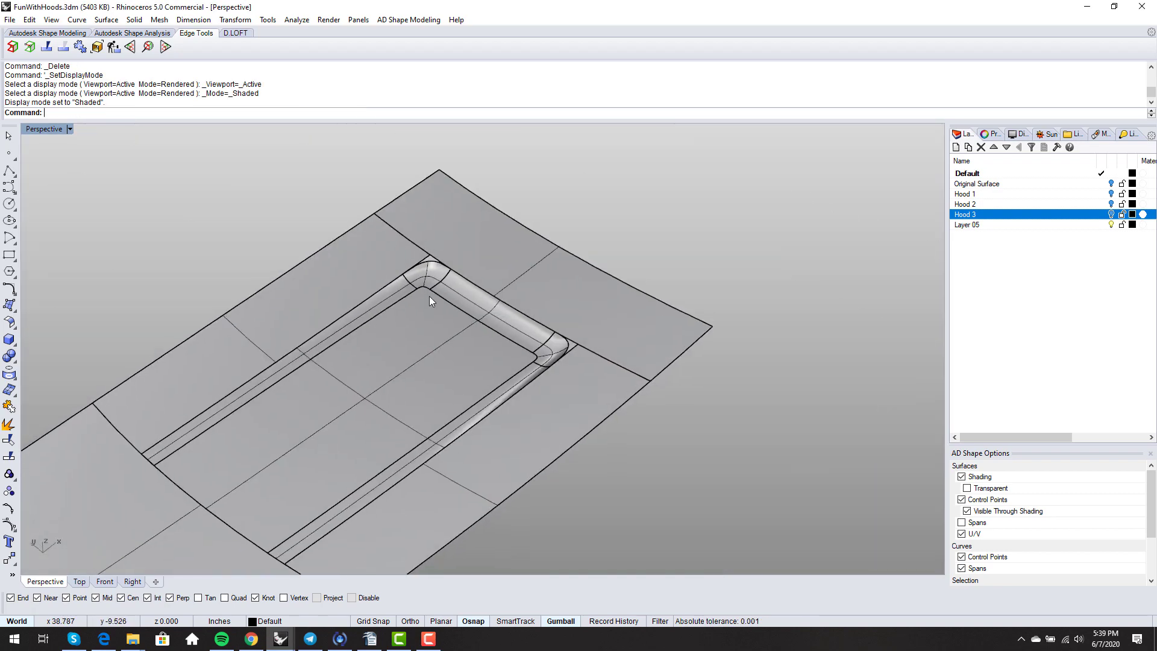
# - Turn on control points for both rounded corner blend surfaces
pyautogui.click(429, 295)
pyautogui.scroll(6, 443, 301)
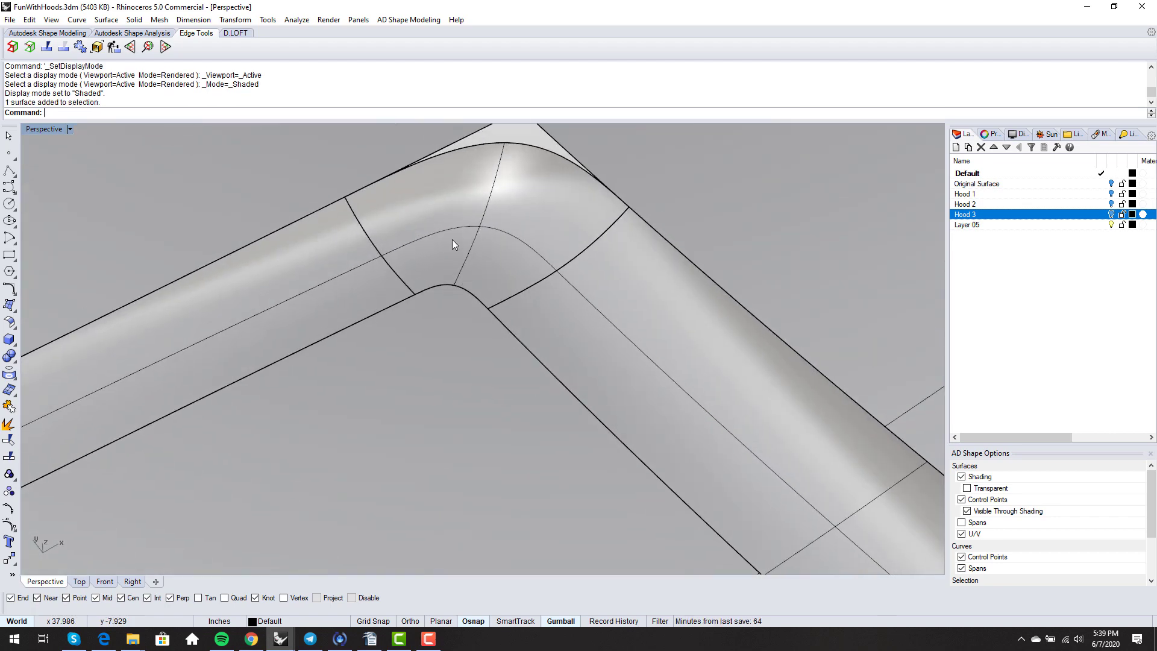
pyautogui.press('F10')
pyautogui.scroll(-2, 459, 277)
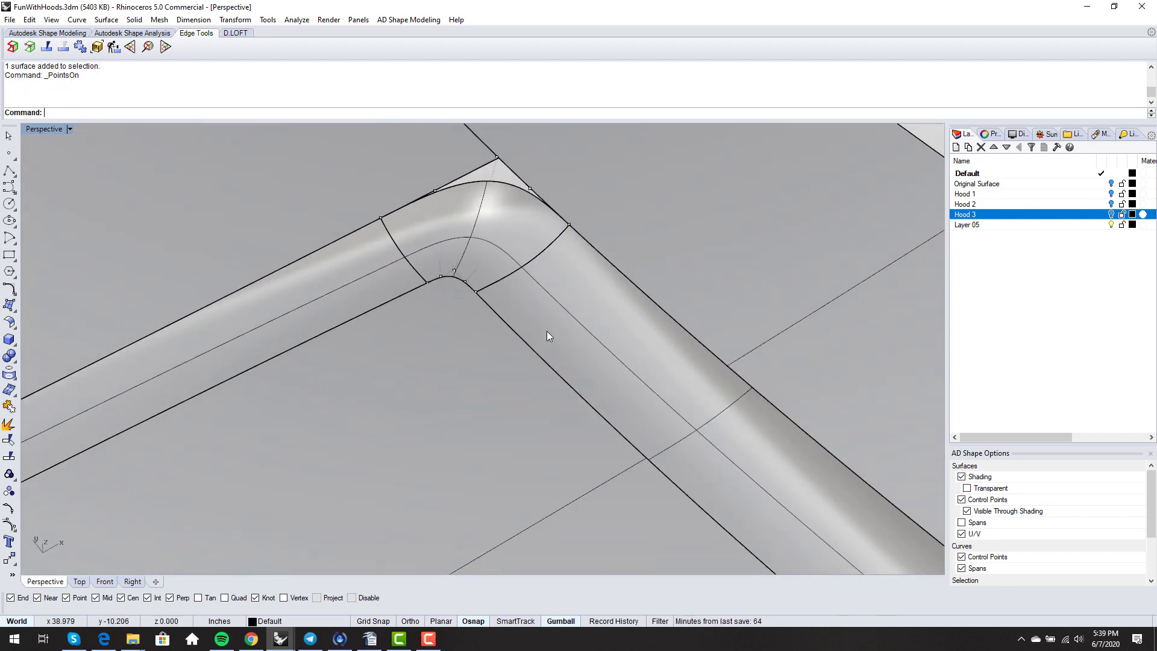
pyautogui.scroll(-3, 547, 336)
pyautogui.scroll(1, 826, 363)
pyautogui.click(786, 363)
pyautogui.press('F10')
pyautogui.scroll(5, 811, 399)
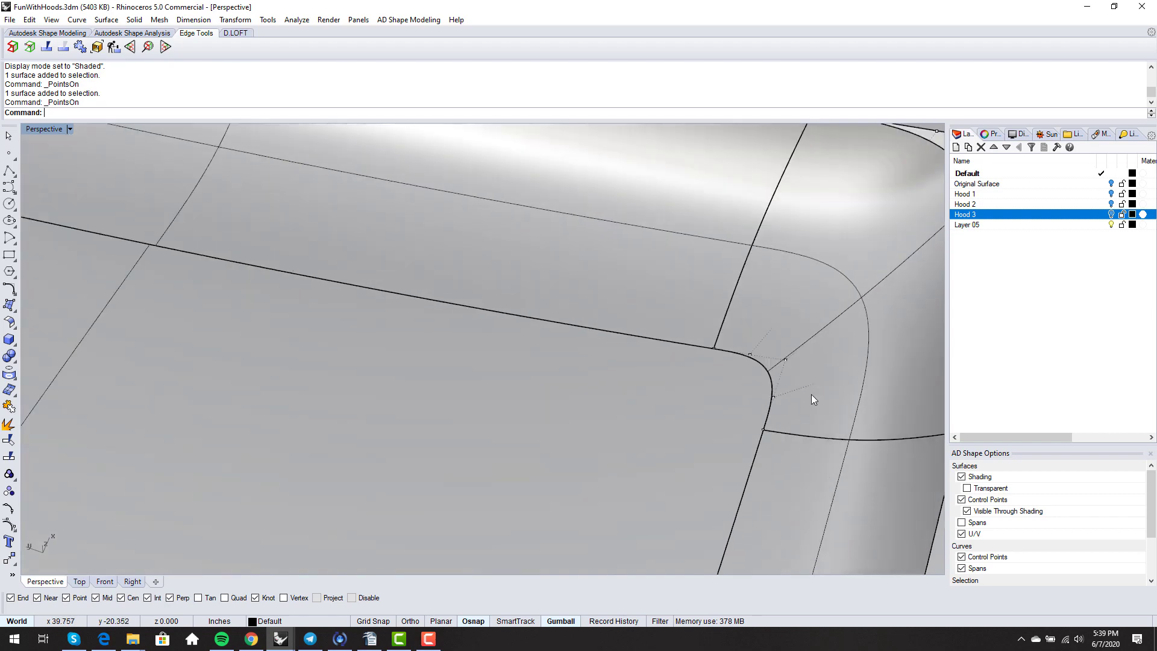
pyautogui.scroll(-3, 811, 394)
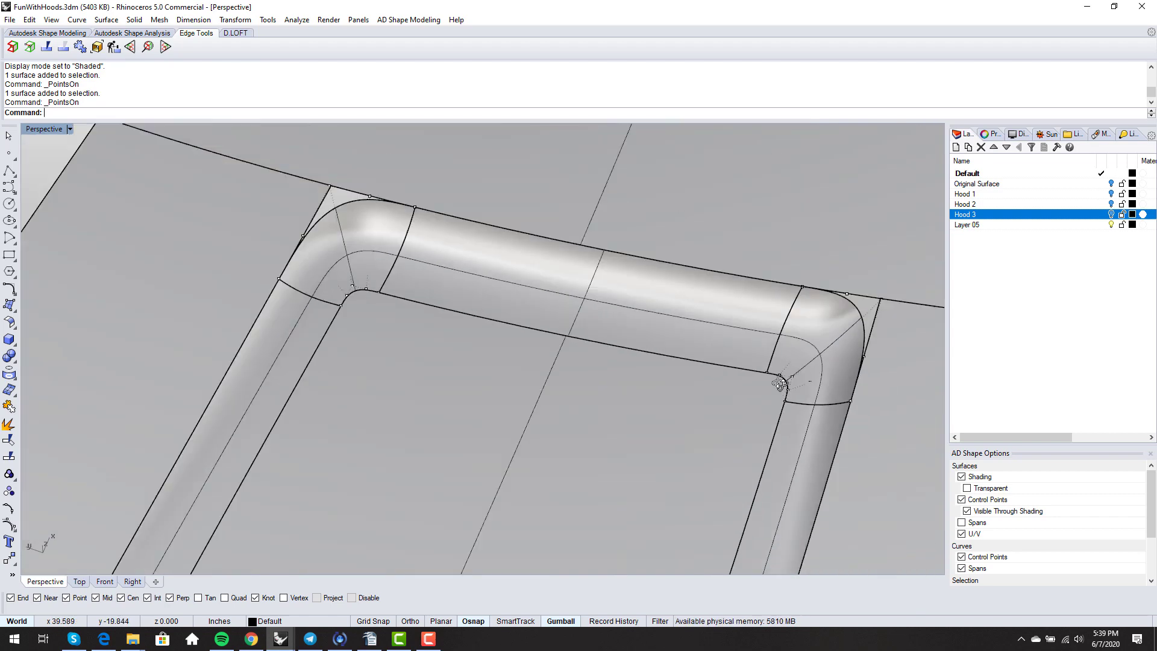
pyautogui.moveTo(780, 383); pyautogui.dragTo(530, 222, button='right')
pyautogui.scroll(3, 231, 279)
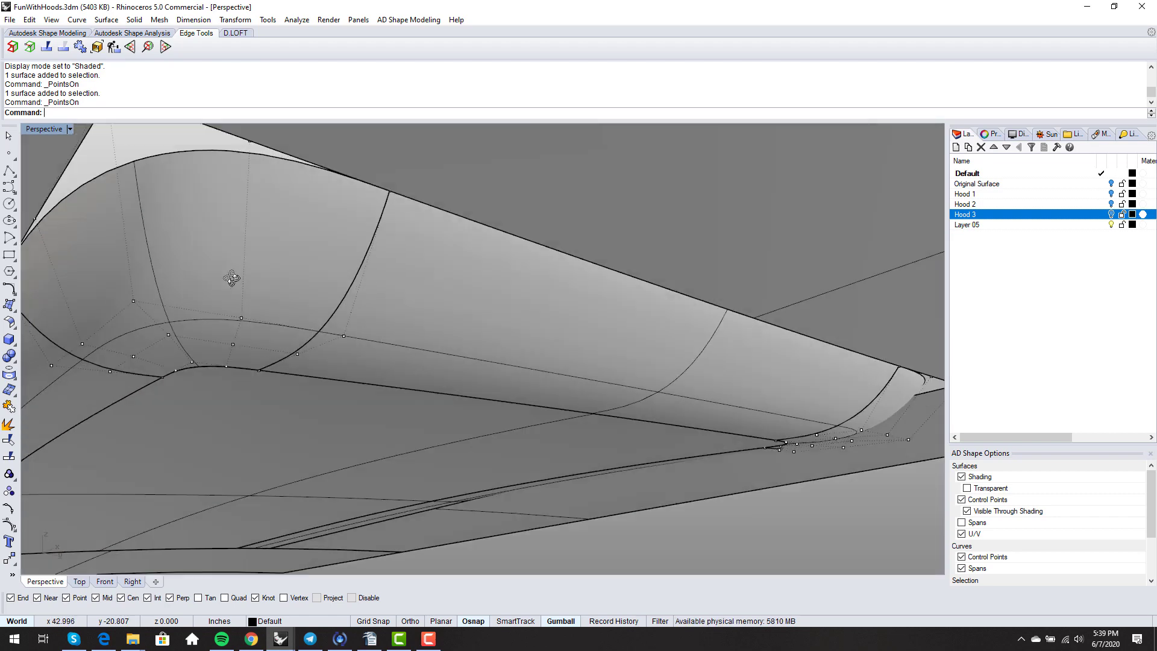
pyautogui.moveTo(231, 279); pyautogui.dragTo(577, 393, button='right')
pyautogui.scroll(-5, 445, 378)
# - Change the right corner blend surface to degree 5 in U and V with ChangeDegree
pyautogui.write('ChangeDegree')
pyautogui.press('Return')
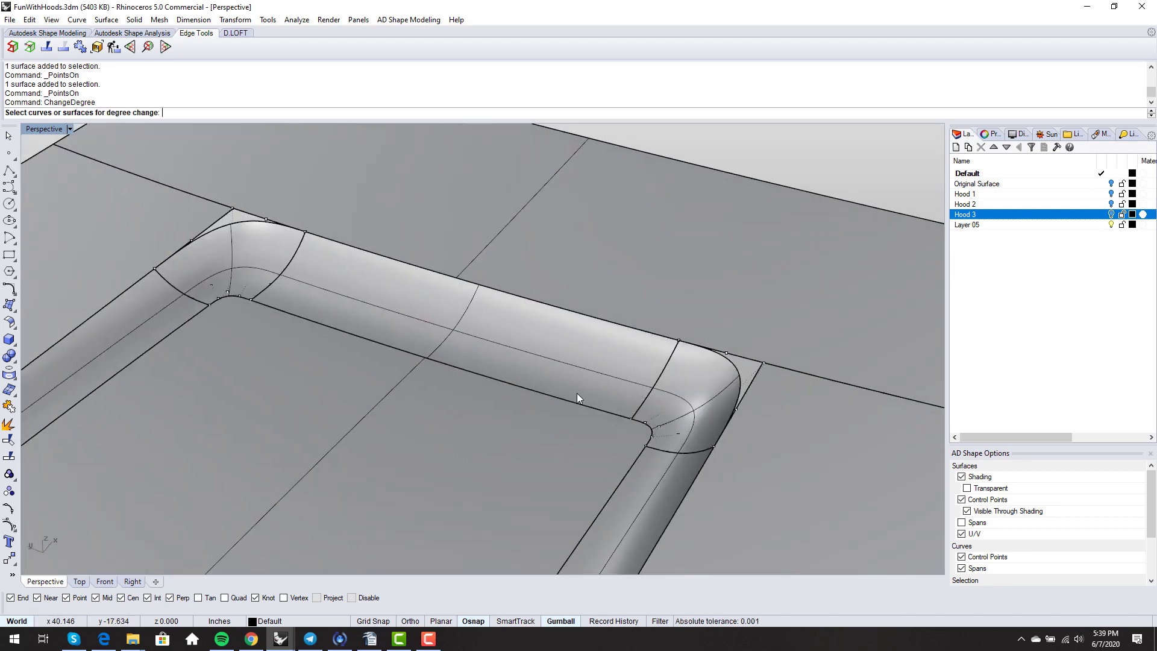
pyautogui.click(675, 416)
pyautogui.press('Return')
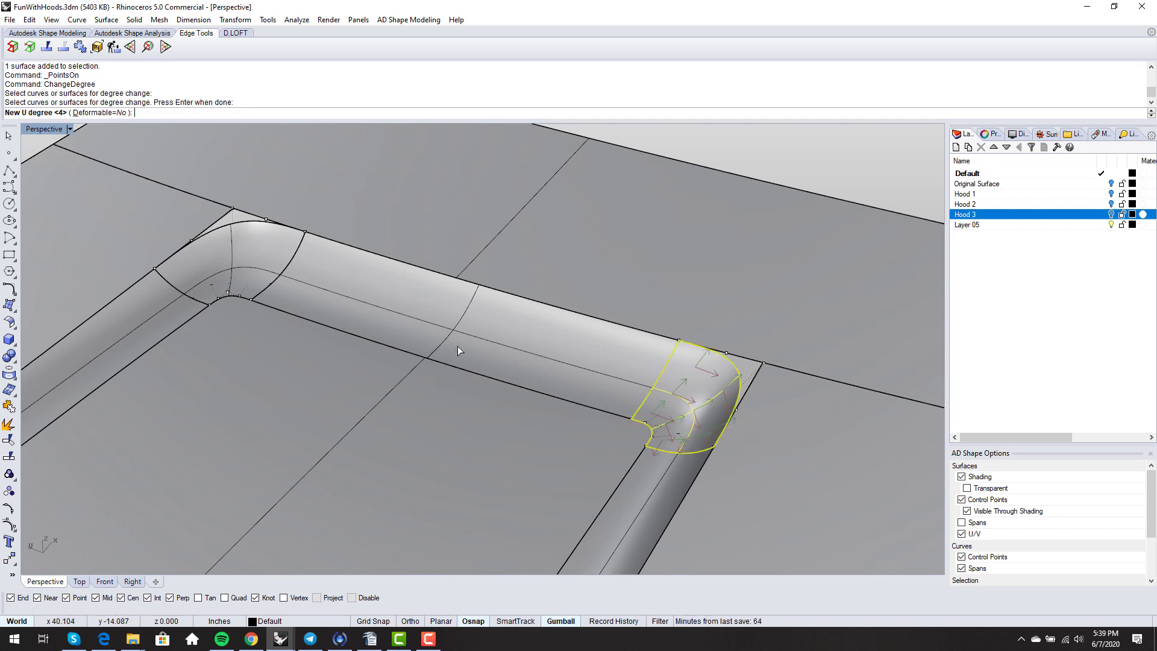
pyautogui.write('5')
pyautogui.press('Return')
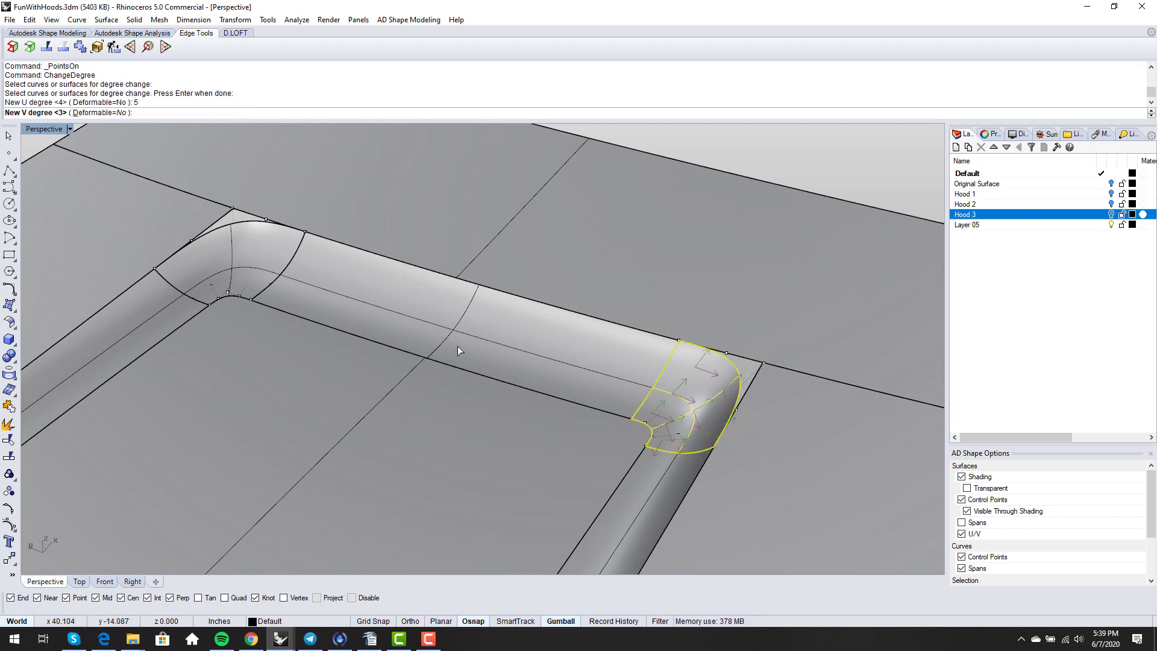
pyautogui.write('5')
pyautogui.press('Return')
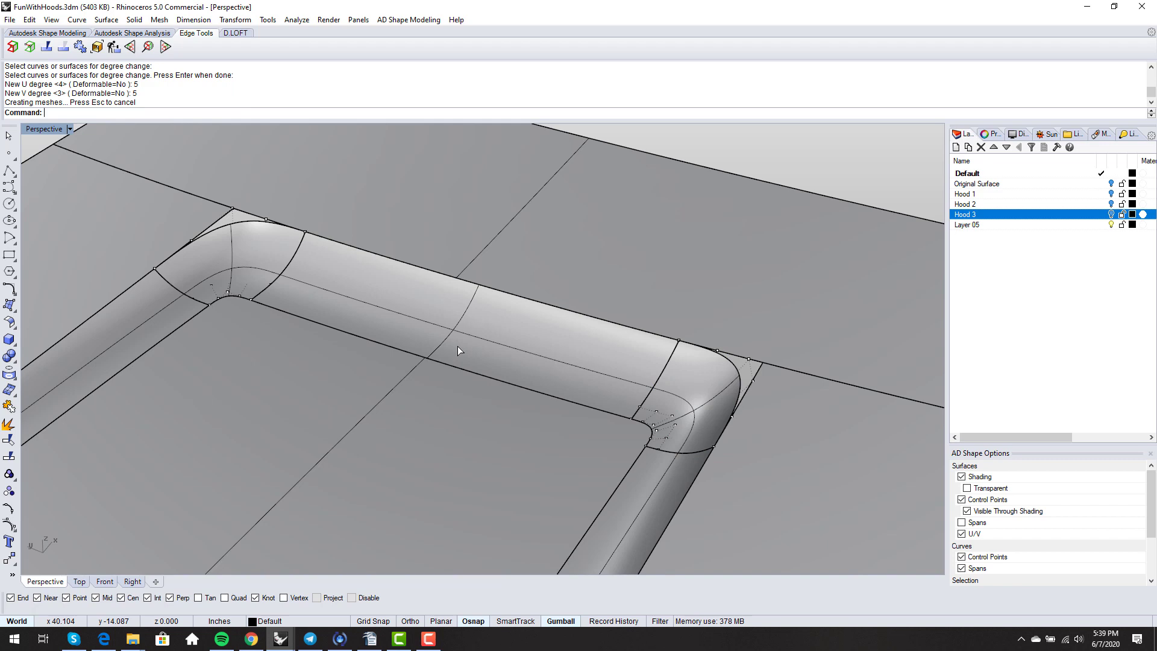
pyautogui.moveTo(458, 347); pyautogui.dragTo(705, 372, button='right')
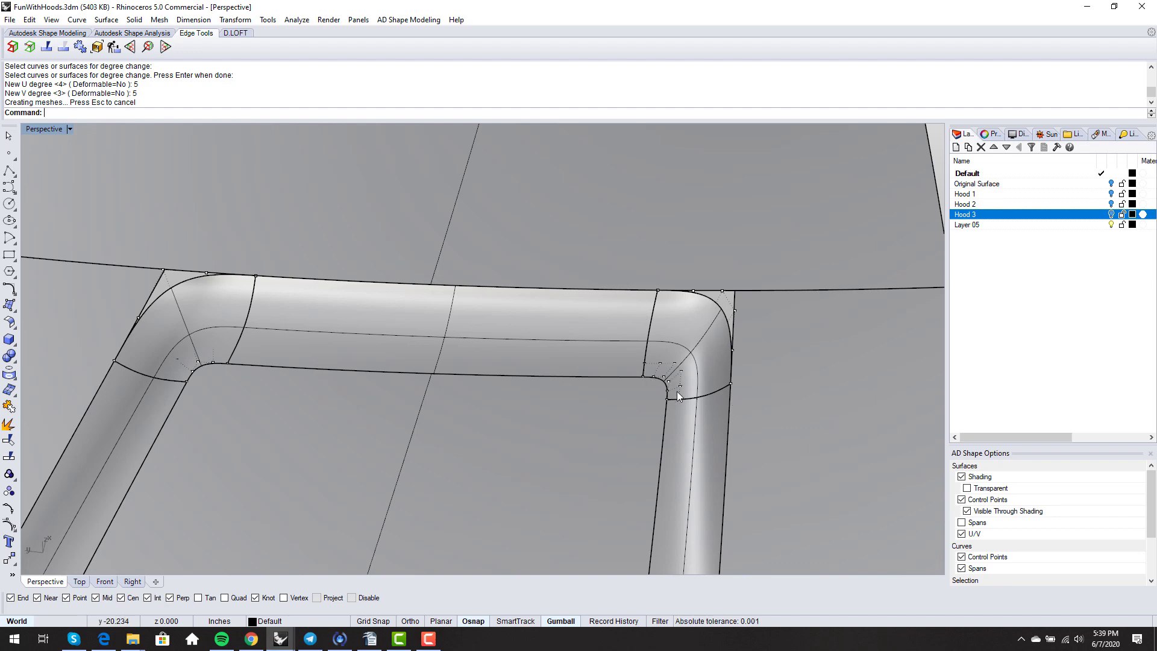
pyautogui.scroll(-4, 721, 387)
pyautogui.scroll(10, 362, 388)
pyautogui.scroll(-4, 420, 349)
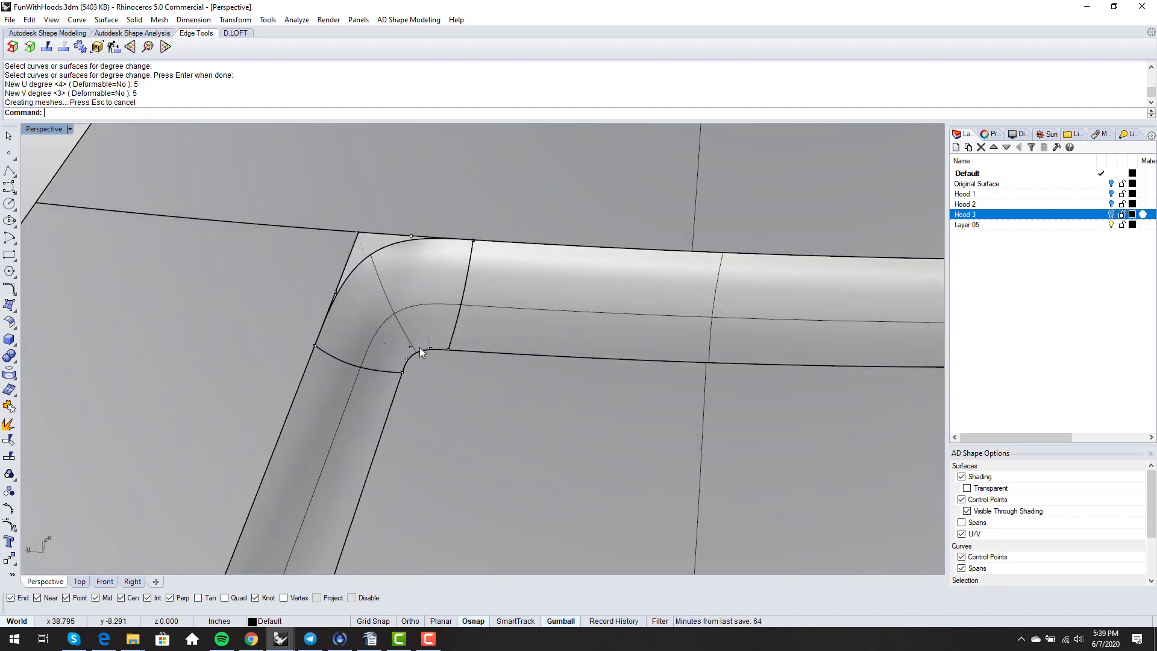
pyautogui.moveTo(420, 349); pyautogui.dragTo(418, 367, button='right')
# - Change the left corner blend surface to degree 5 in U and V
pyautogui.press('Return')
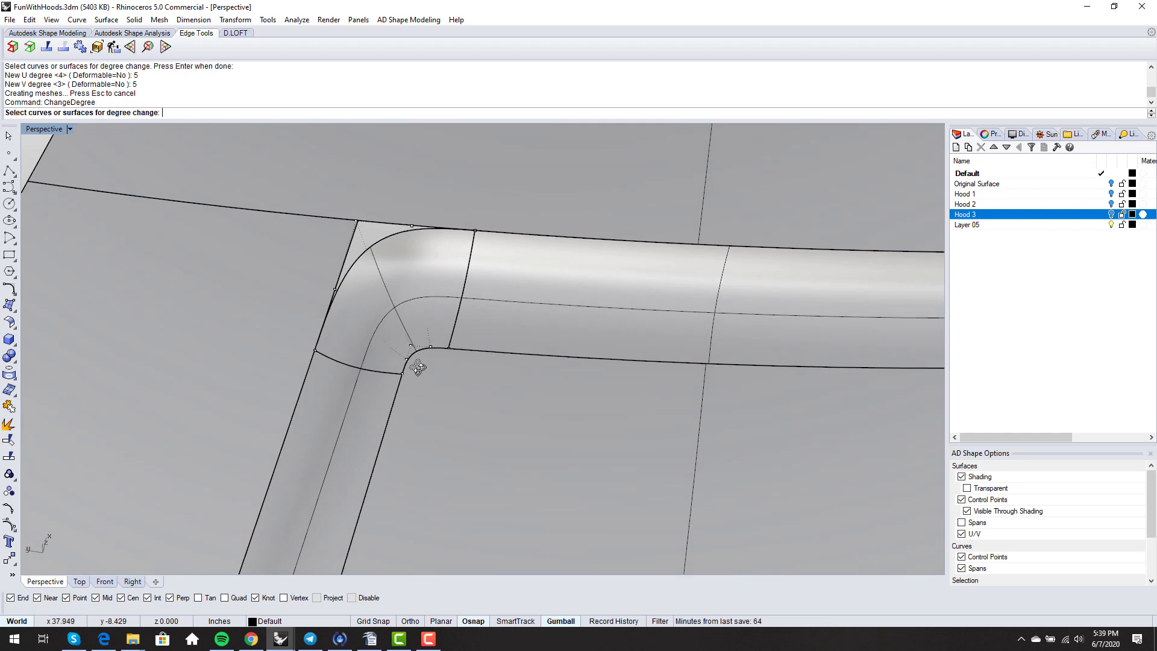
pyautogui.click(392, 305)
pyautogui.press('Return')
pyautogui.write('5')
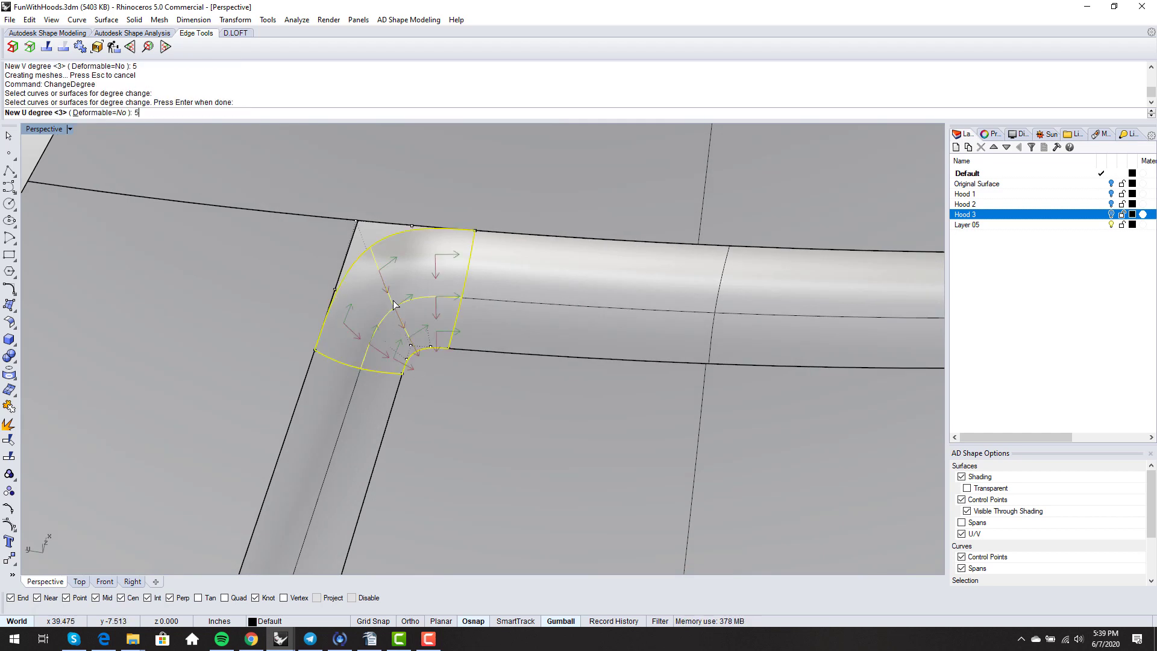
pyautogui.press('Return')
pyautogui.write('5')
pyautogui.press('Return')
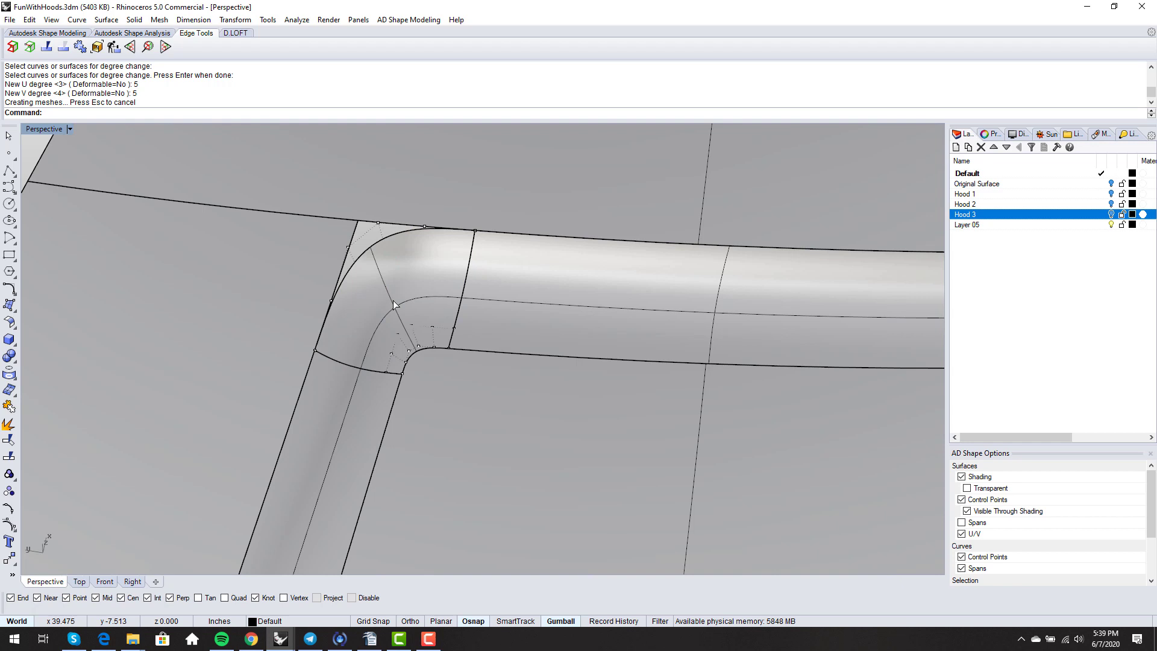
pyautogui.write('MatchSrf')
pyautogui.press('Return')
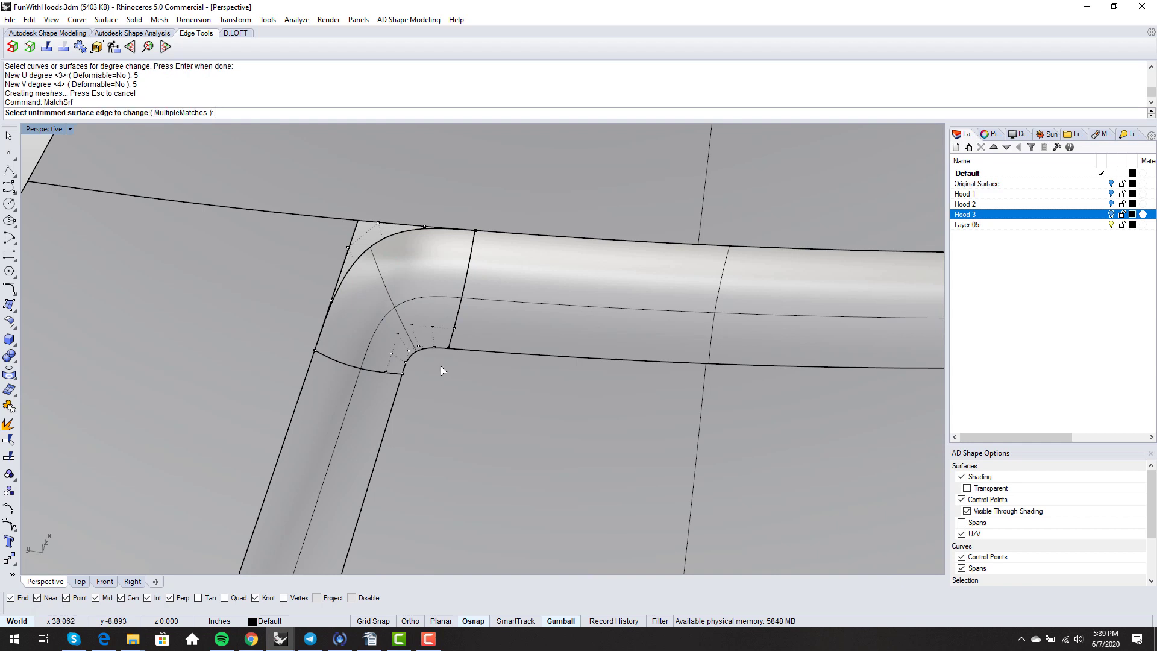
# - Match the left corner edge with Tangency continuity and Preserve isocurve direction
pyautogui.click(440, 348)
pyautogui.click(440, 349)
pyautogui.press('Return')
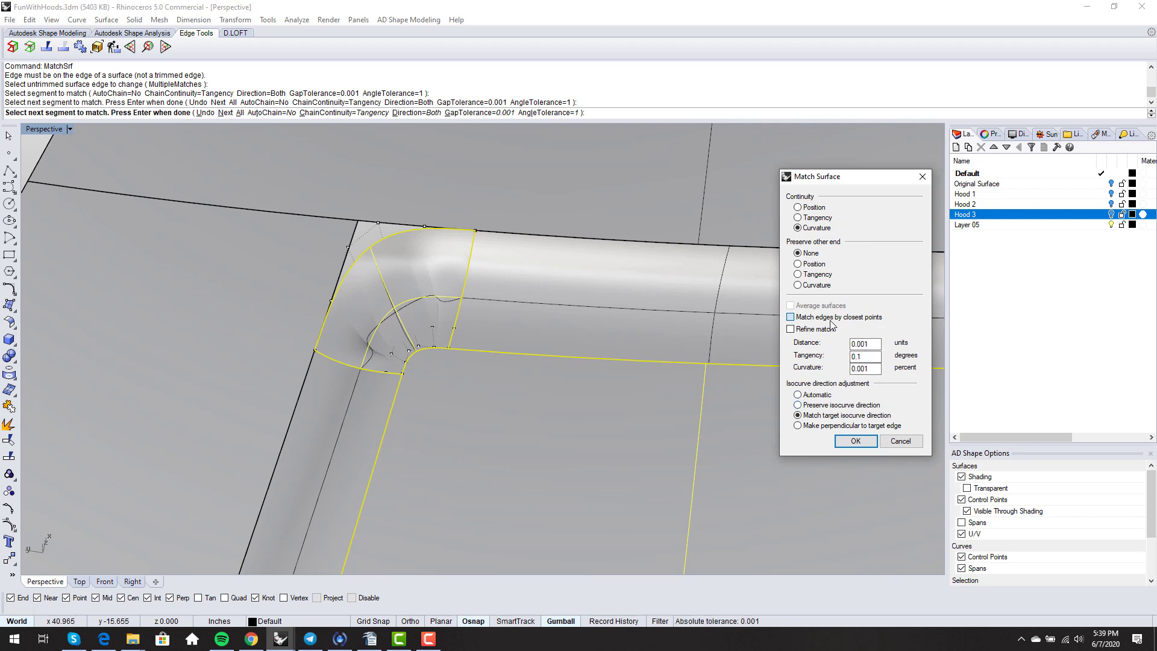
pyautogui.click(818, 218)
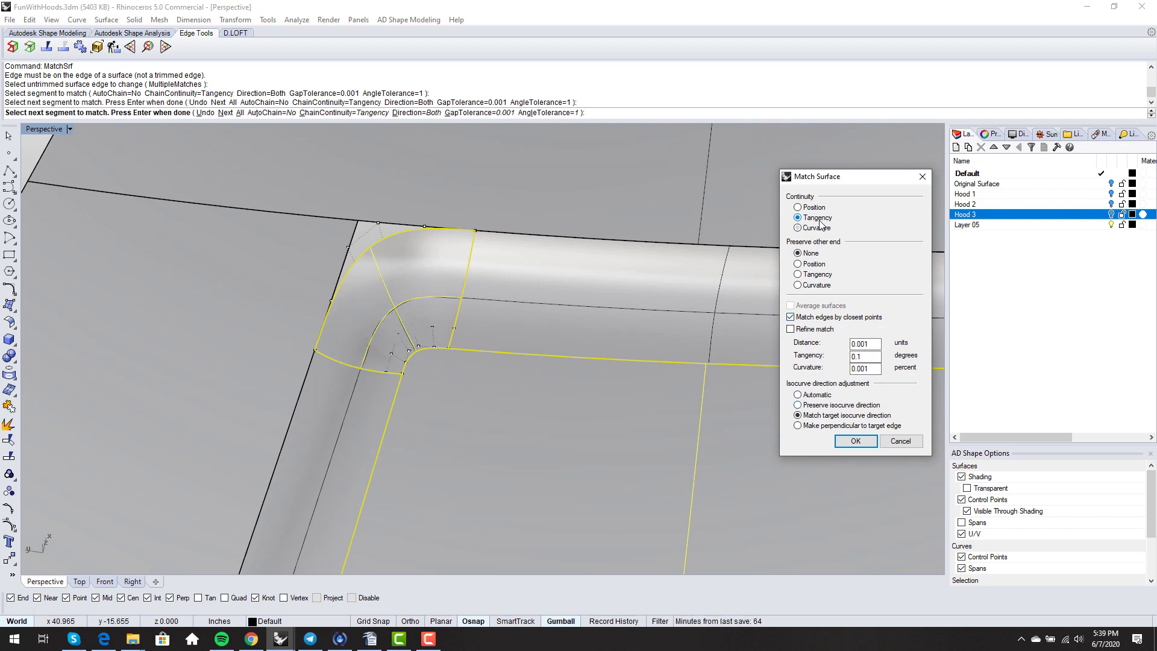
pyautogui.click(813, 405)
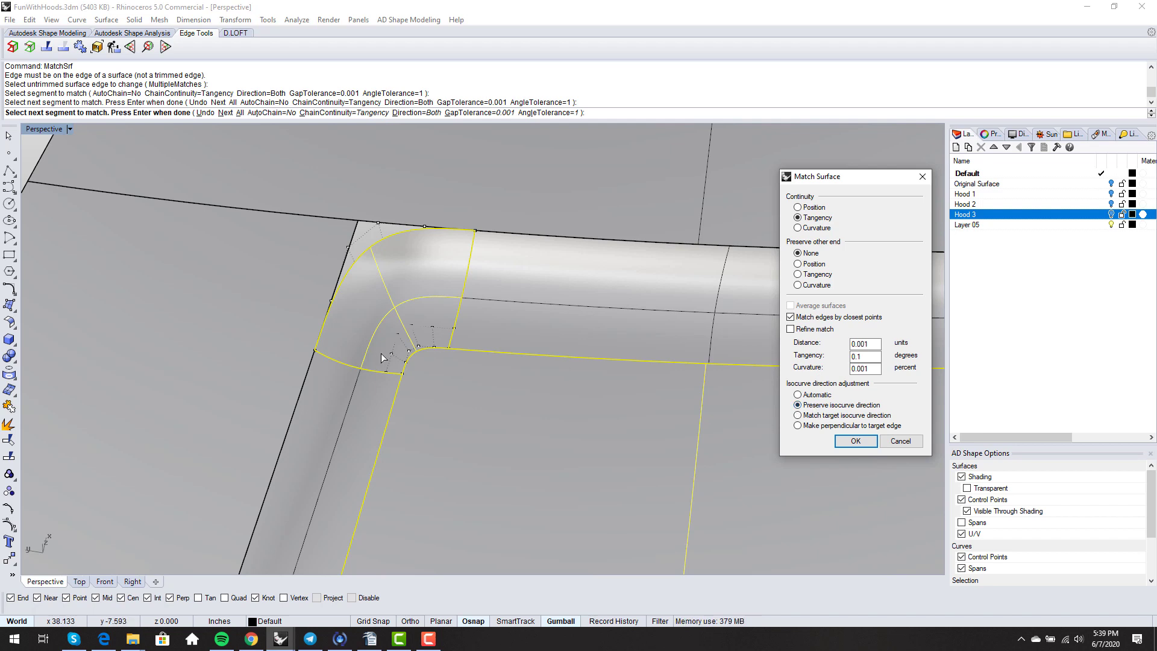
pyautogui.scroll(-2, 382, 358)
pyautogui.moveTo(383, 358); pyautogui.dragTo(428, 293, button='right')
pyautogui.rightClick(439, 338)
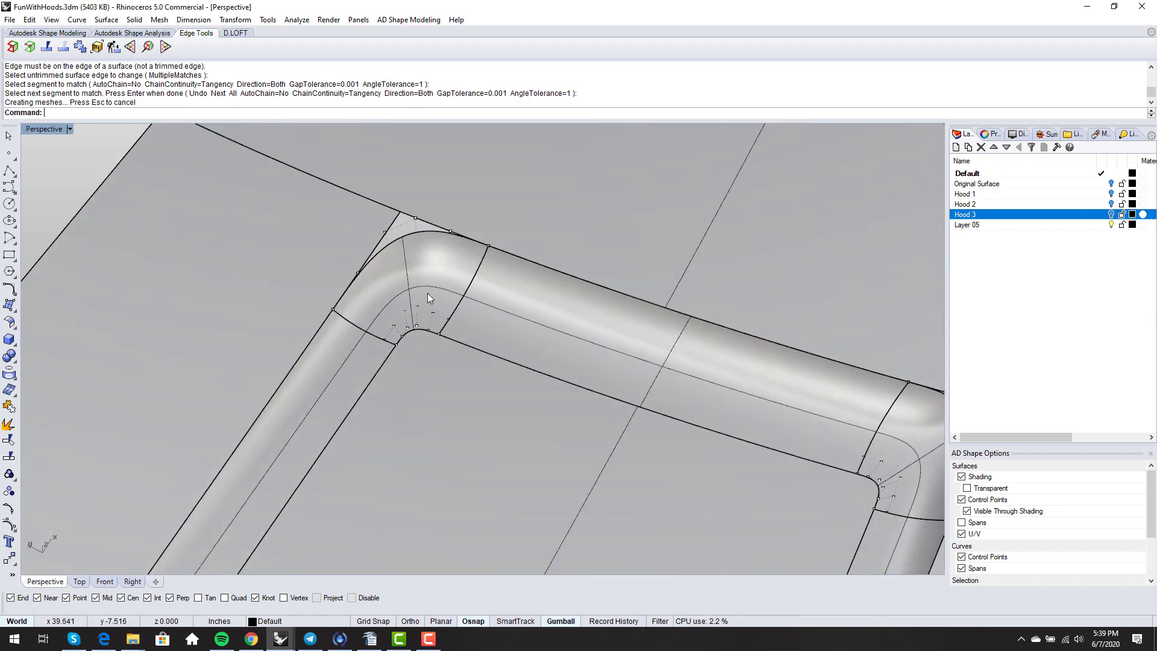
pyautogui.scroll(-3, 429, 296)
pyautogui.moveTo(452, 337); pyautogui.dragTo(512, 338, button='right')
# - Match the right corner edge to its neighbouring side with the same tangency settings
pyautogui.rightClick(609, 340)
pyautogui.scroll(4, 633, 341)
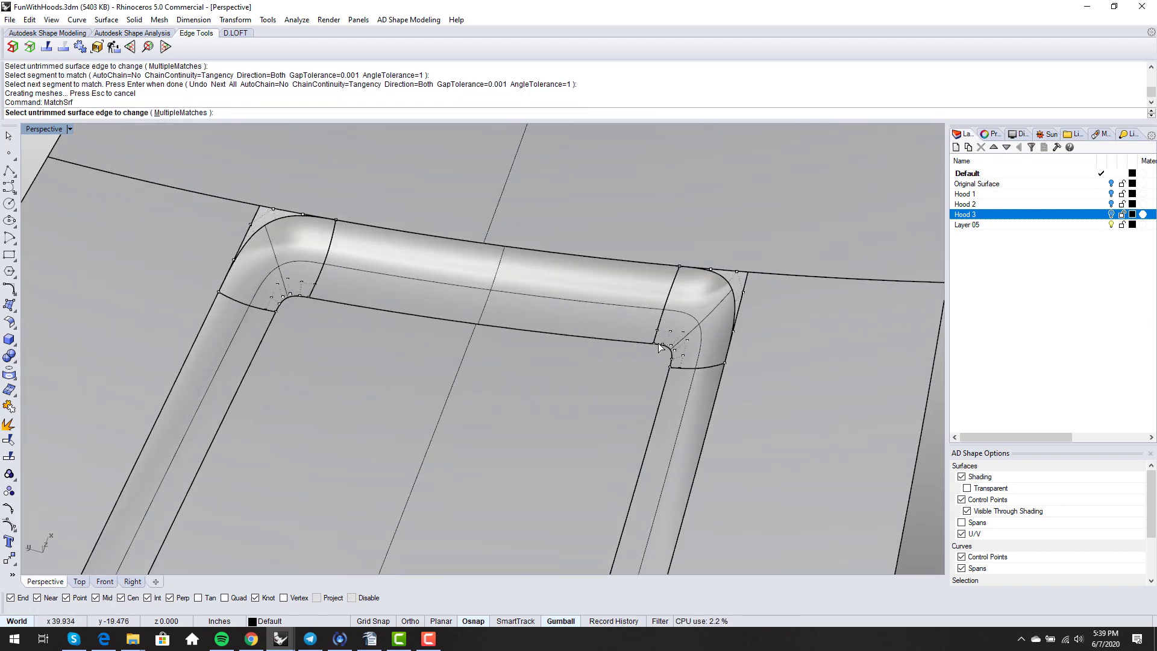
pyautogui.click(659, 345)
pyautogui.click(660, 346)
pyautogui.rightClick(661, 345)
pyautogui.scroll(4, 688, 338)
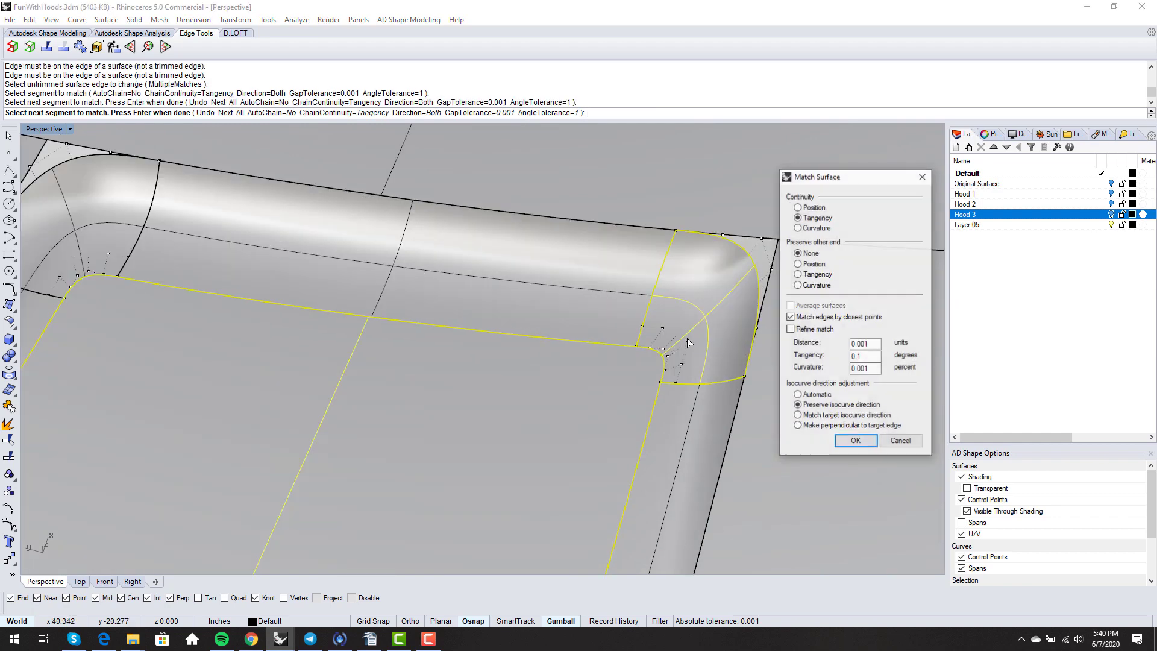
pyautogui.scroll(-3, 616, 377)
pyautogui.rightClick(552, 311)
pyautogui.scroll(-3, 554, 312)
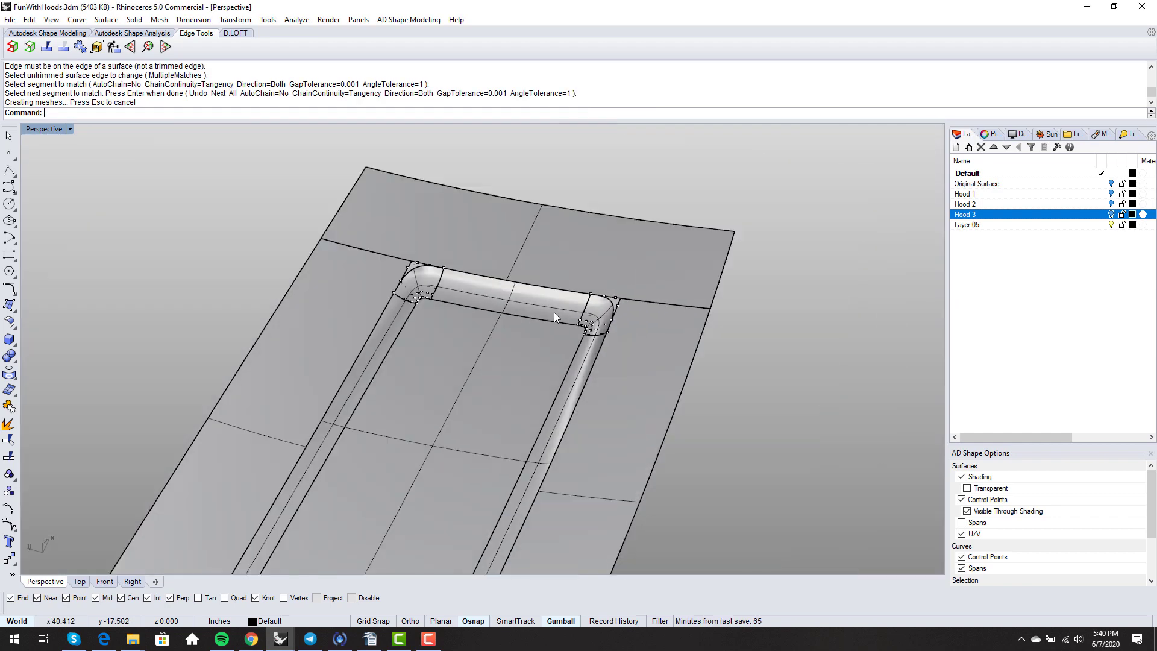
pyautogui.moveTo(554, 313); pyautogui.dragTo(454, 302, button='right')
pyautogui.scroll(-5, 497, 342)
pyautogui.moveTo(497, 342); pyautogui.dragTo(475, 386, button='right')
# - Delete the lower, left and upper strips of the hood panel
pyautogui.click(476, 387)
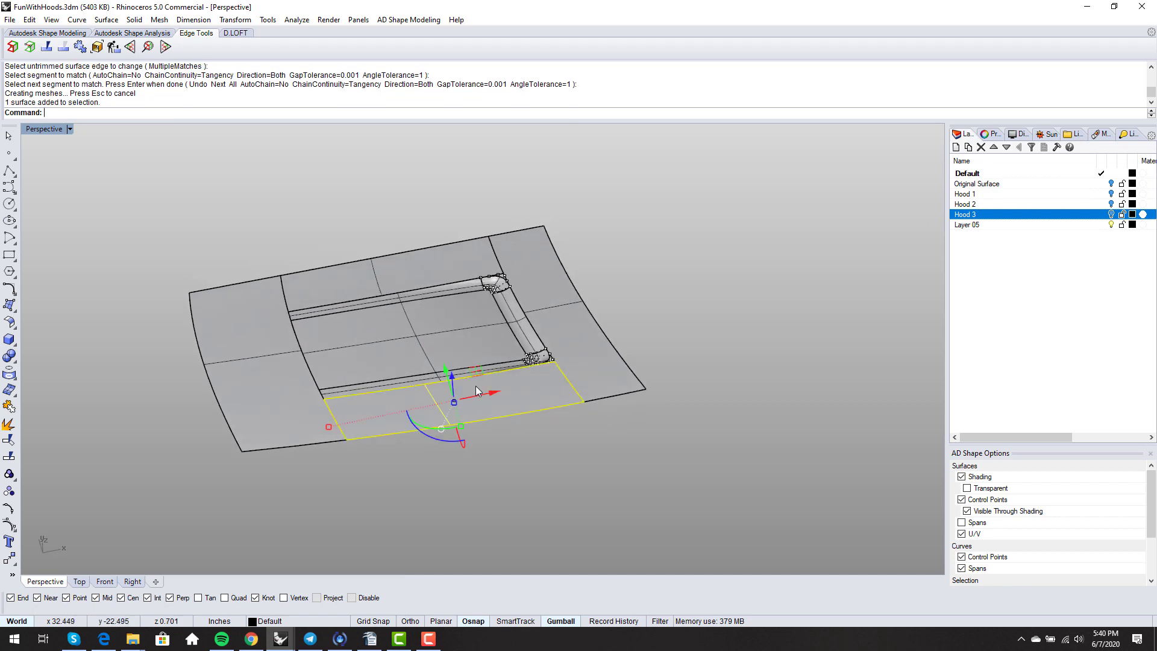
pyautogui.press('Delete')
pyautogui.click(296, 388)
pyautogui.press('Delete')
pyautogui.click(332, 265)
pyautogui.press('Delete')
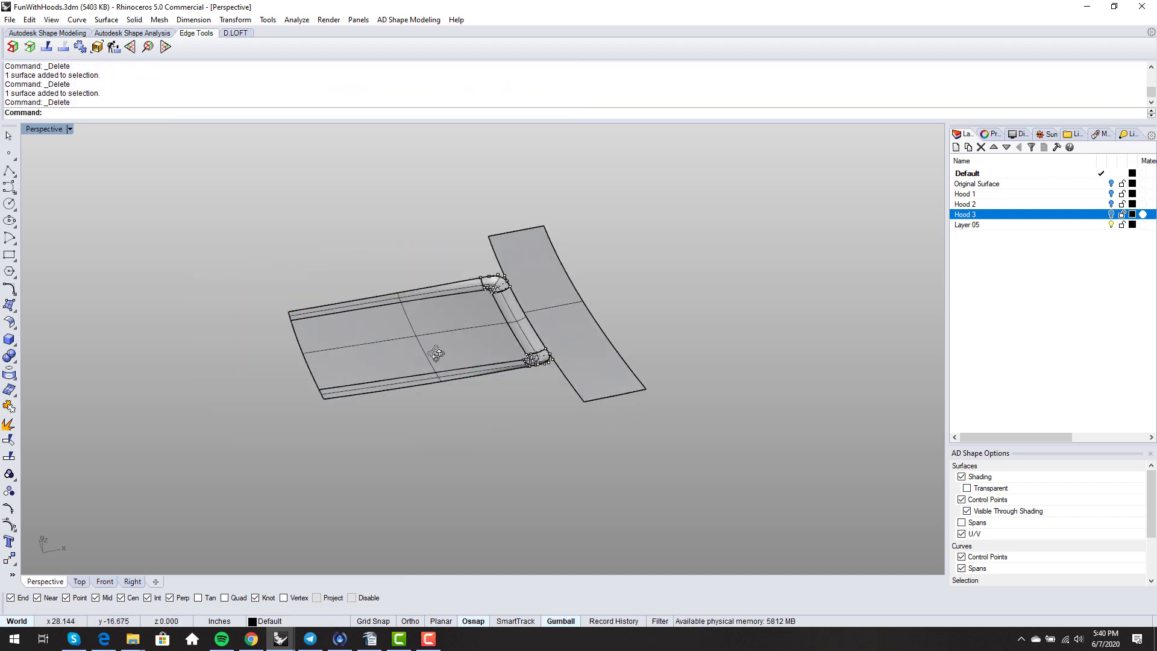
# - Join the six scoop surfaces into one polysurface and duplicate its outer border
pyautogui.moveTo(434, 353); pyautogui.dragTo(447, 345, button='right')
pyautogui.press('F11')
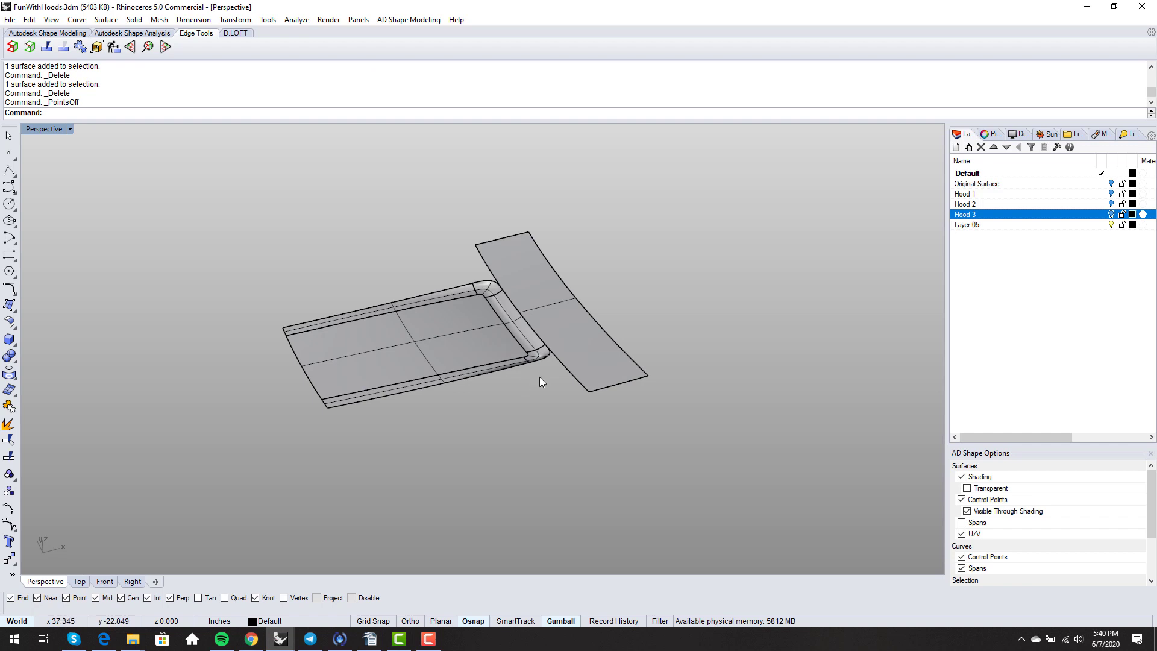
pyautogui.moveTo(540, 377); pyautogui.dragTo(506, 371, button='right')
pyautogui.moveTo(288, 238); pyautogui.dragTo(592, 386)
pyautogui.write('join')
pyautogui.press('Return')
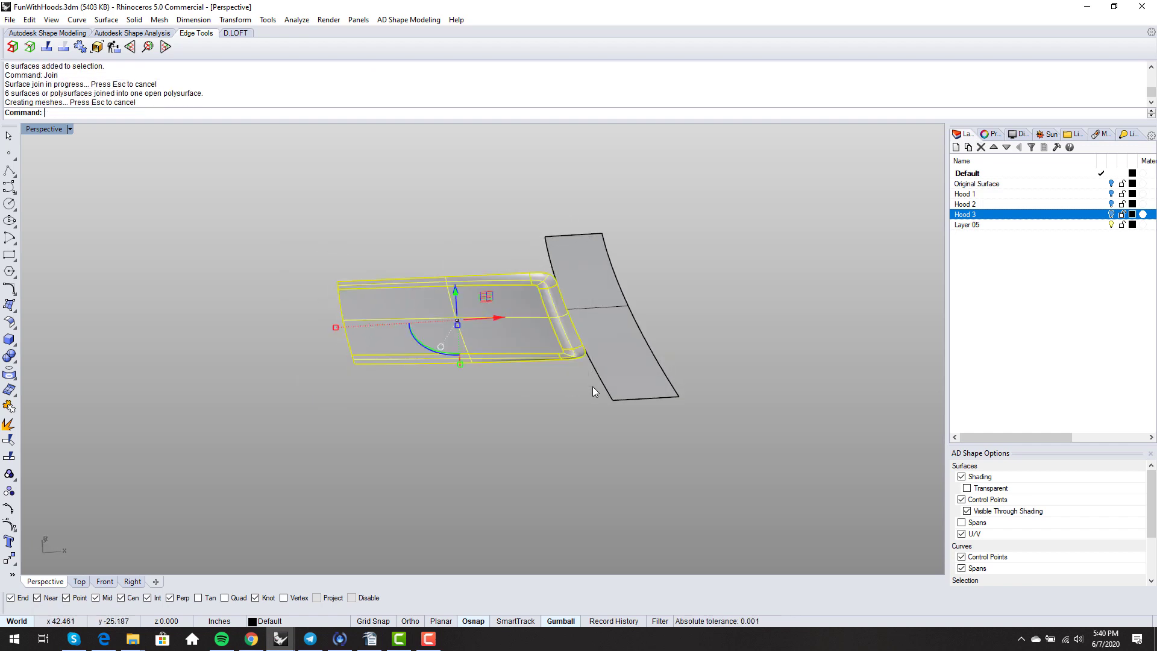
pyautogui.write('dupborder')
pyautogui.press('Return')
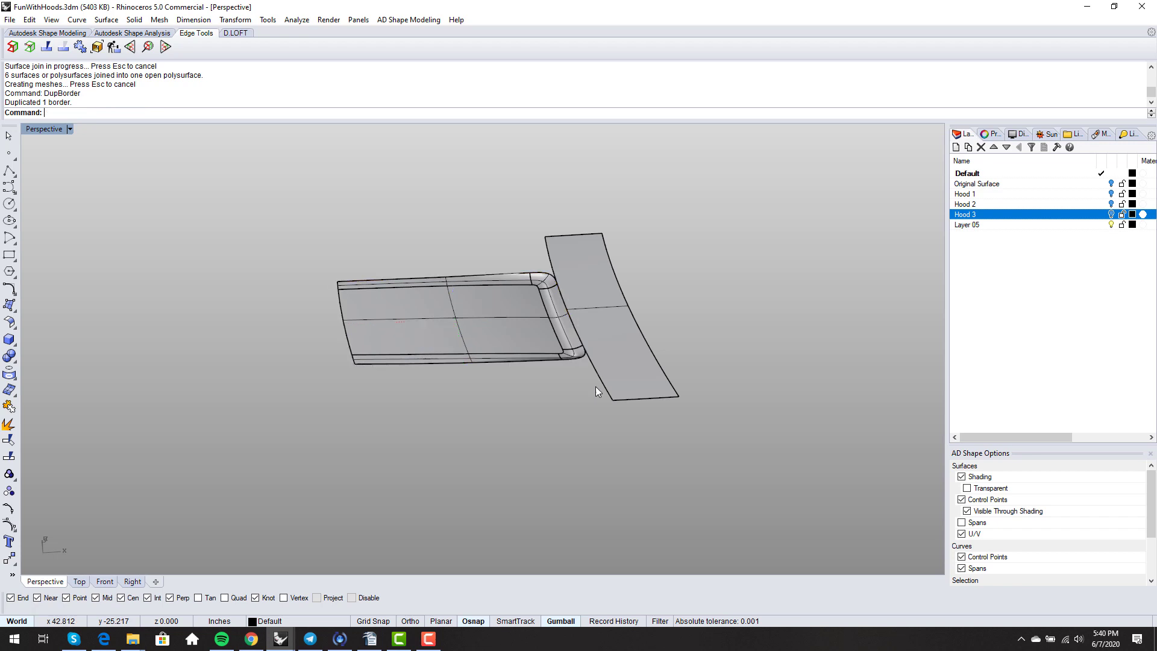
# - Untrim the hood panel to restore its cut-out opening
pyautogui.write('Untr')
pyautogui.press('Return')
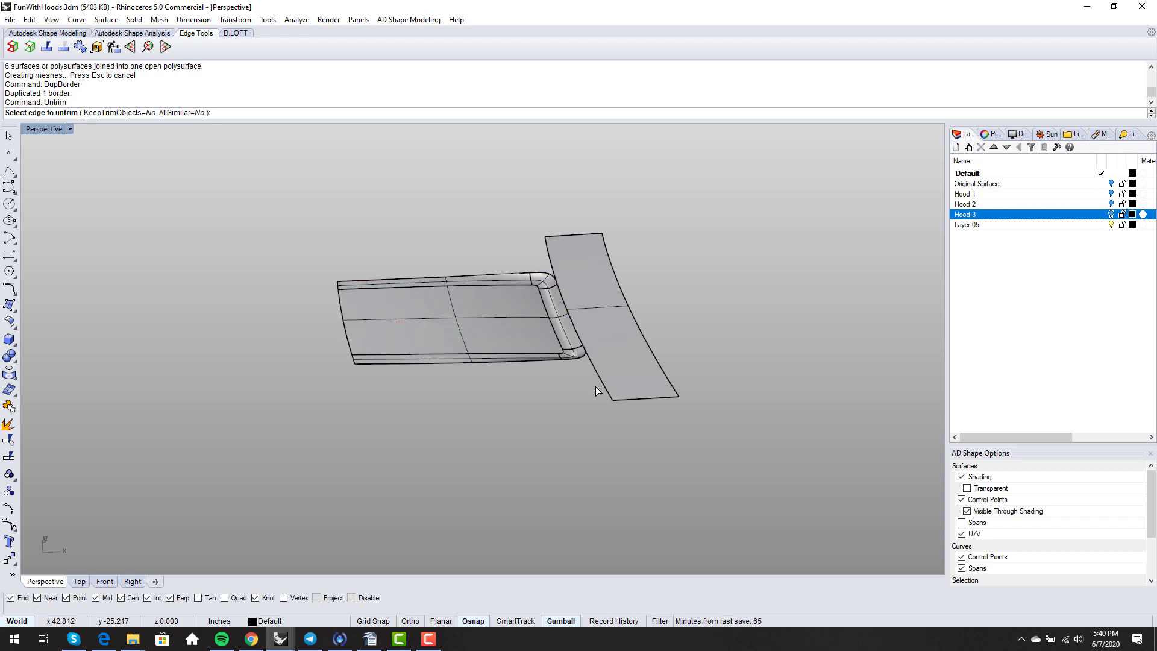
pyautogui.click(596, 389)
pyautogui.press('Return')
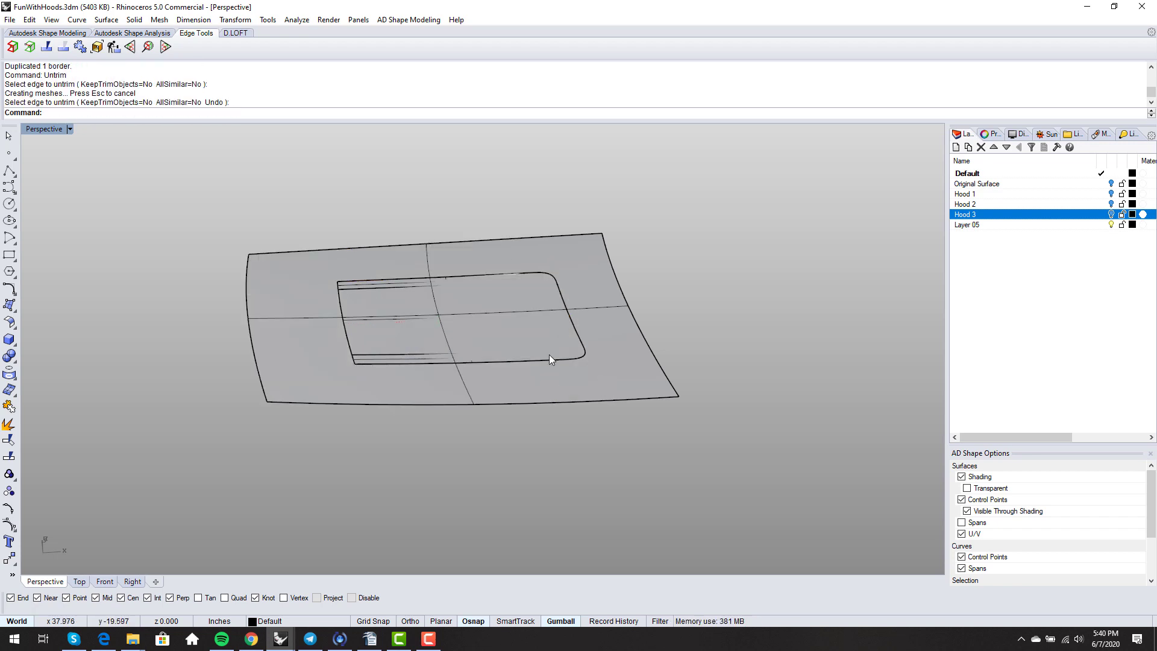
# - Split the restored hood surface with the scoop outline curve
pyautogui.write('split')
pyautogui.press('Return')
pyautogui.click(550, 381)
pyautogui.press('Return')
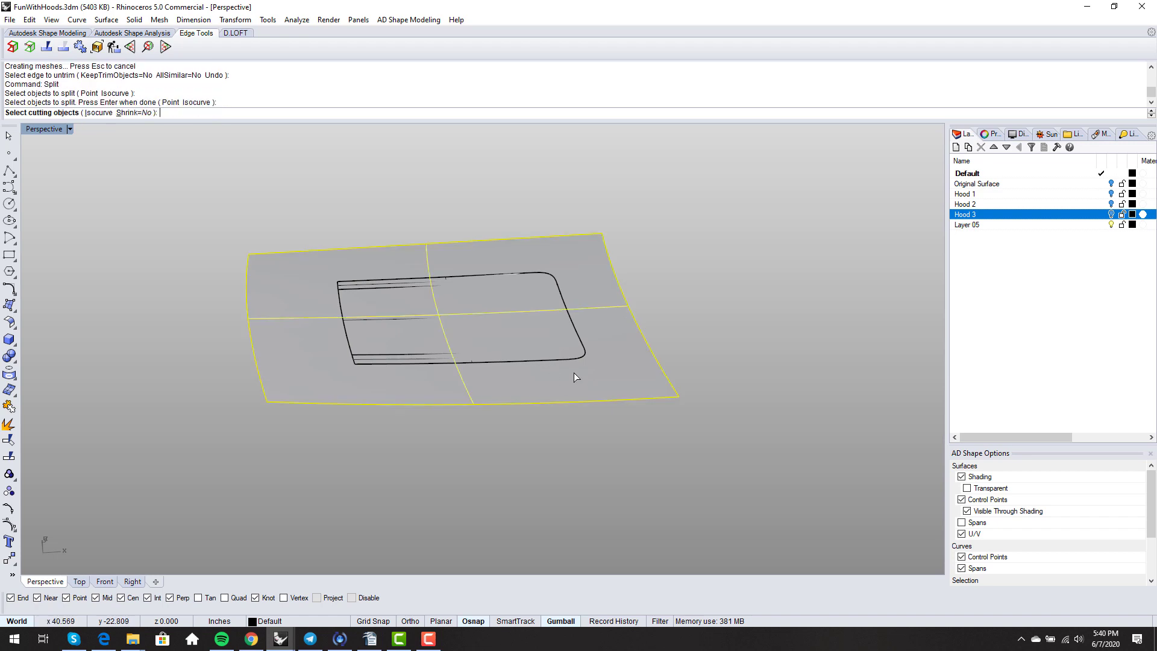
pyautogui.click(576, 358)
pyautogui.click(624, 389)
pyautogui.press('Return')
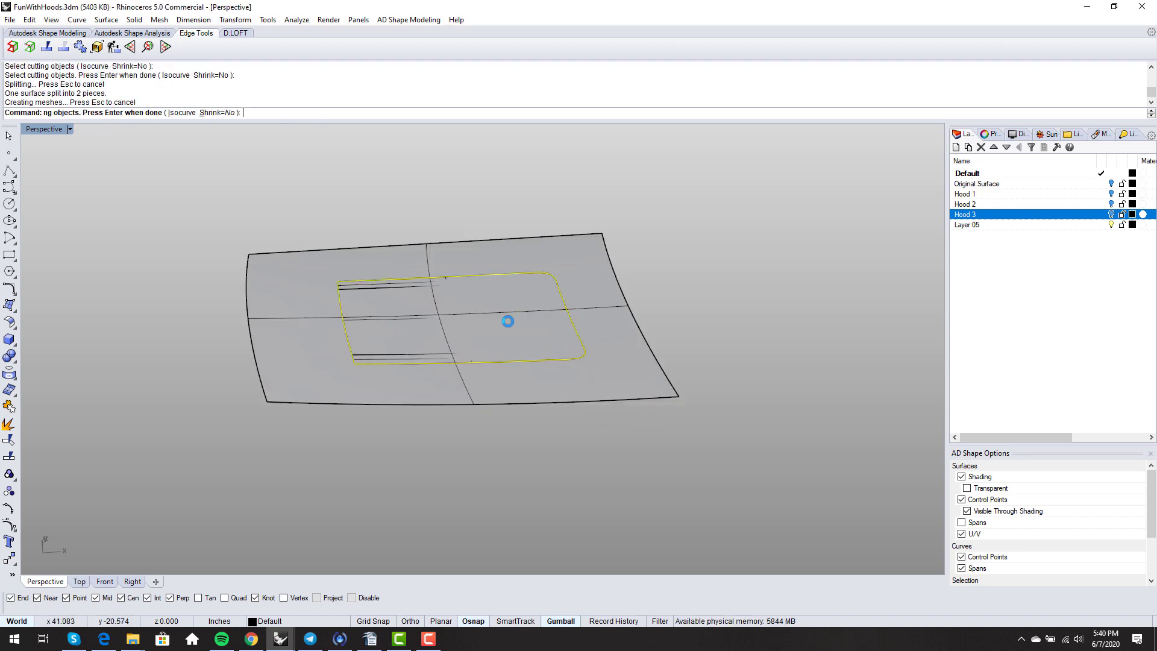
# - Delete the inner cut-out piece and the leftover overlapping surface at the scoop corner
pyautogui.click(508, 327)
pyautogui.press('Delete')
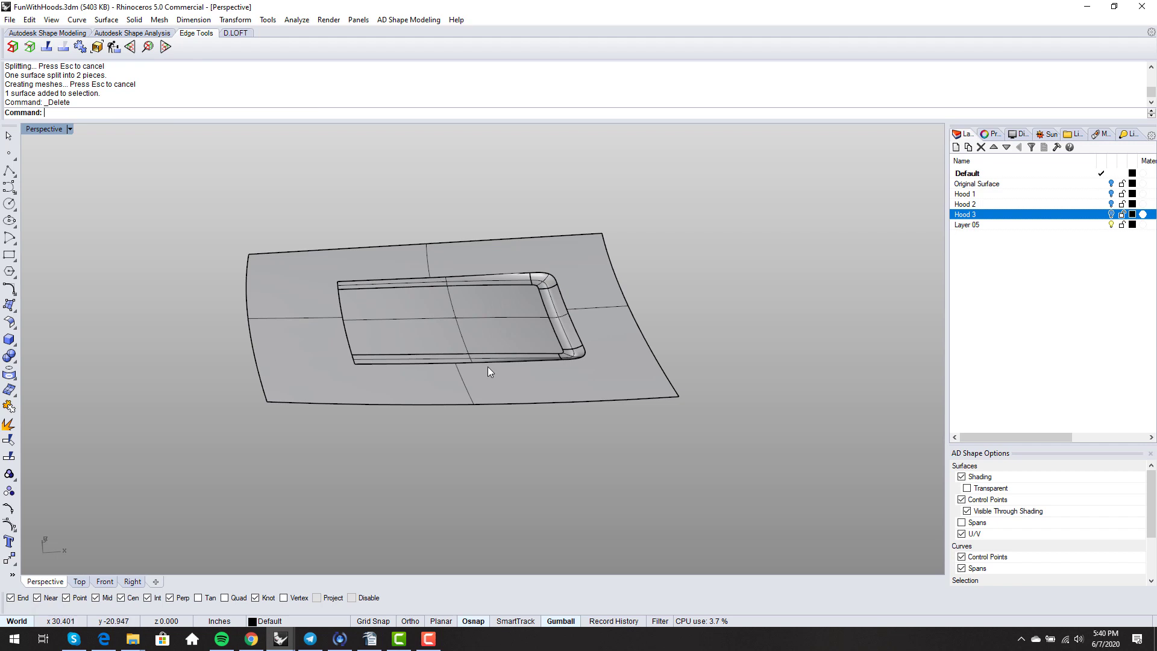
pyautogui.click(488, 368)
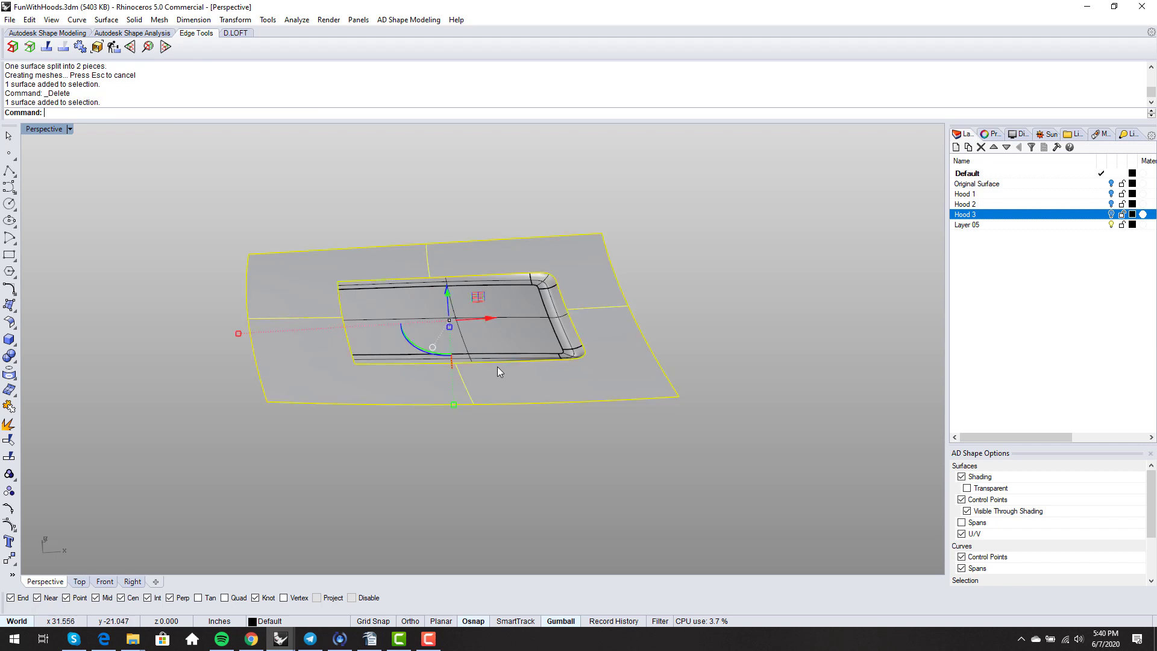
pyautogui.click(522, 482)
pyautogui.scroll(4, 551, 256)
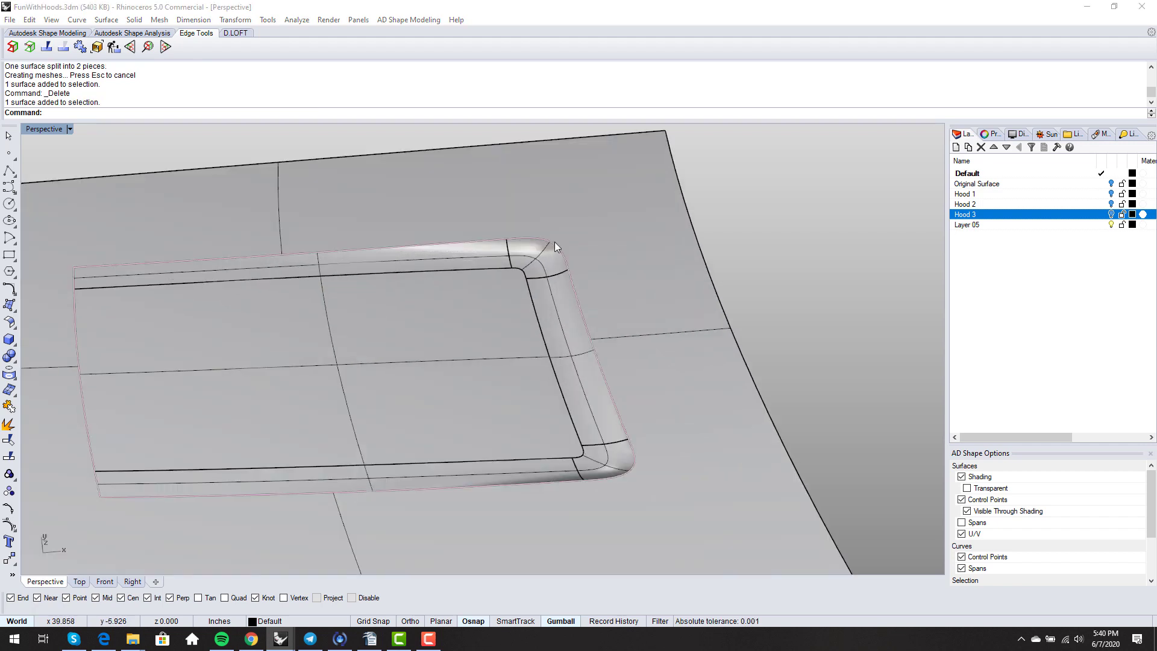
pyautogui.click(555, 247)
pyautogui.click(594, 276)
pyautogui.press('Delete')
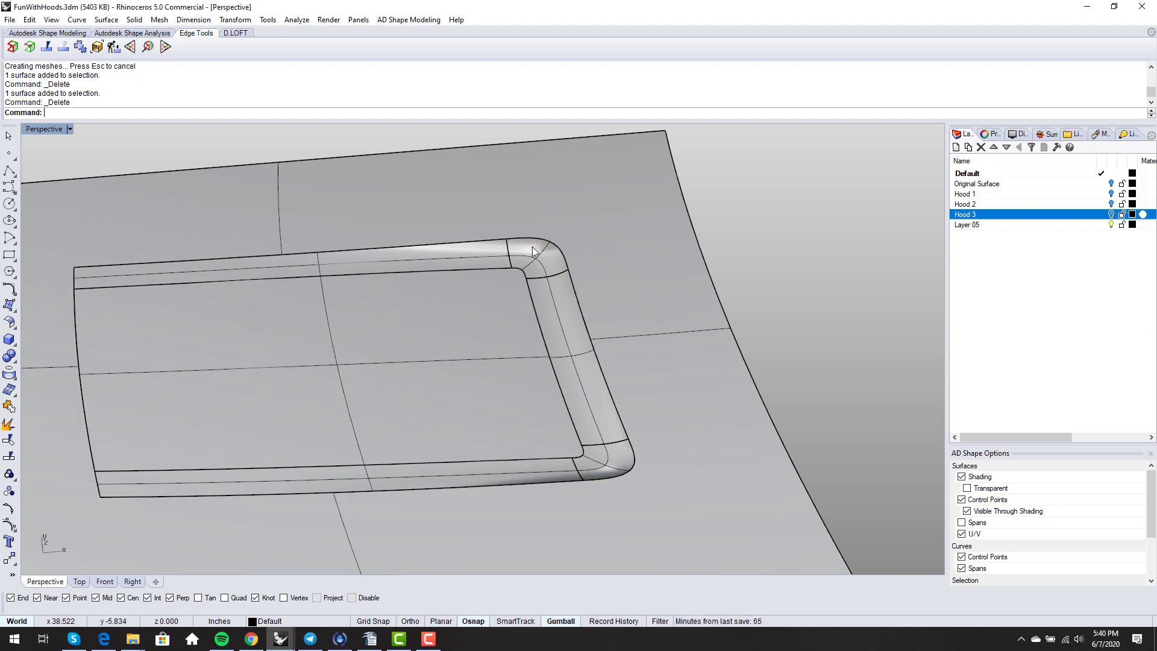
# - Window-select the hood and scoop surfaces and join them into one polysurface
pyautogui.scroll(-6, 533, 251)
pyautogui.moveTo(483, 338); pyautogui.dragTo(522, 343, button='right')
pyautogui.moveTo(658, 412); pyautogui.dragTo(270, 255)
pyautogui.write('join')
pyautogui.press('Return')
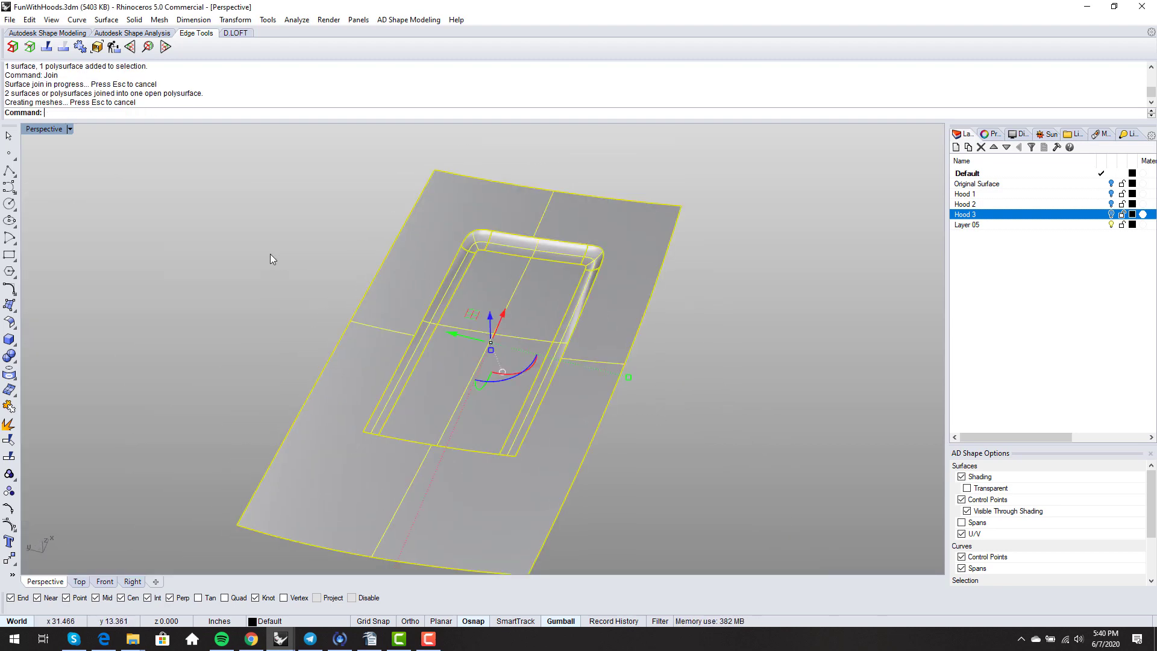
# - Check the joined hood's naked edges with ShowEdges, then view it in Rendered display
pyautogui.write('showedges')
pyautogui.press('Return')
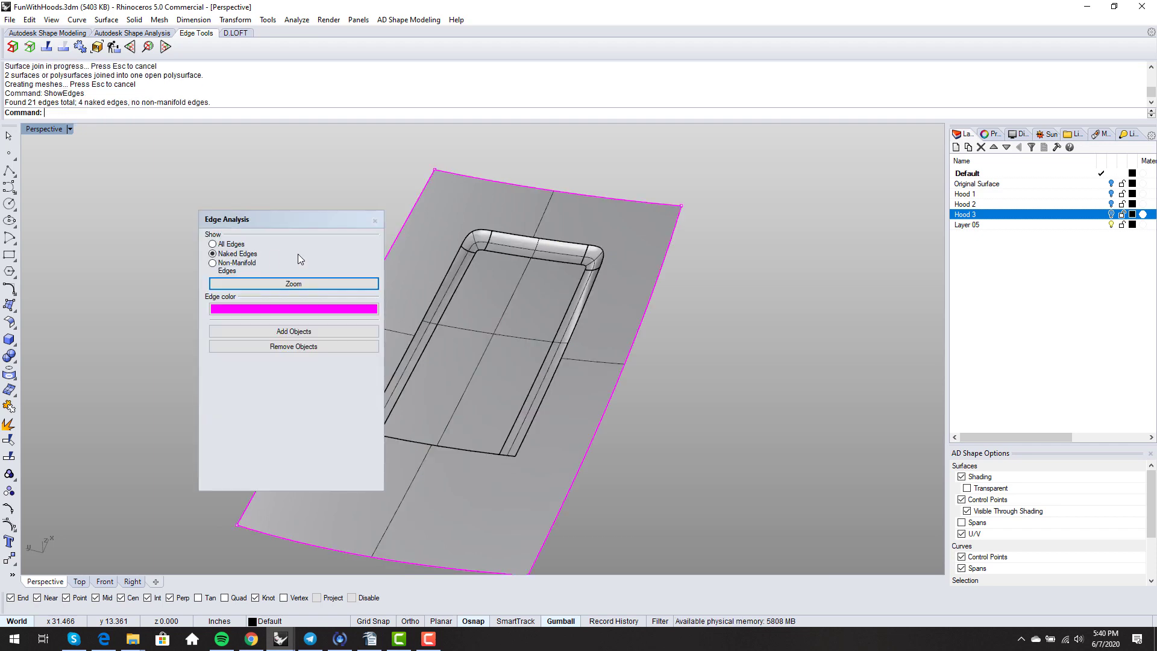
pyautogui.click(374, 222)
pyautogui.moveTo(432, 312); pyautogui.dragTo(493, 437, button='right')
pyautogui.scroll(-4, 504, 378)
pyautogui.scroll(2, 497, 415)
pyautogui.middleClick(459, 419)
pyautogui.click(462, 426)
# - Mirror the hood polysurface across the X axis
pyautogui.click(575, 436)
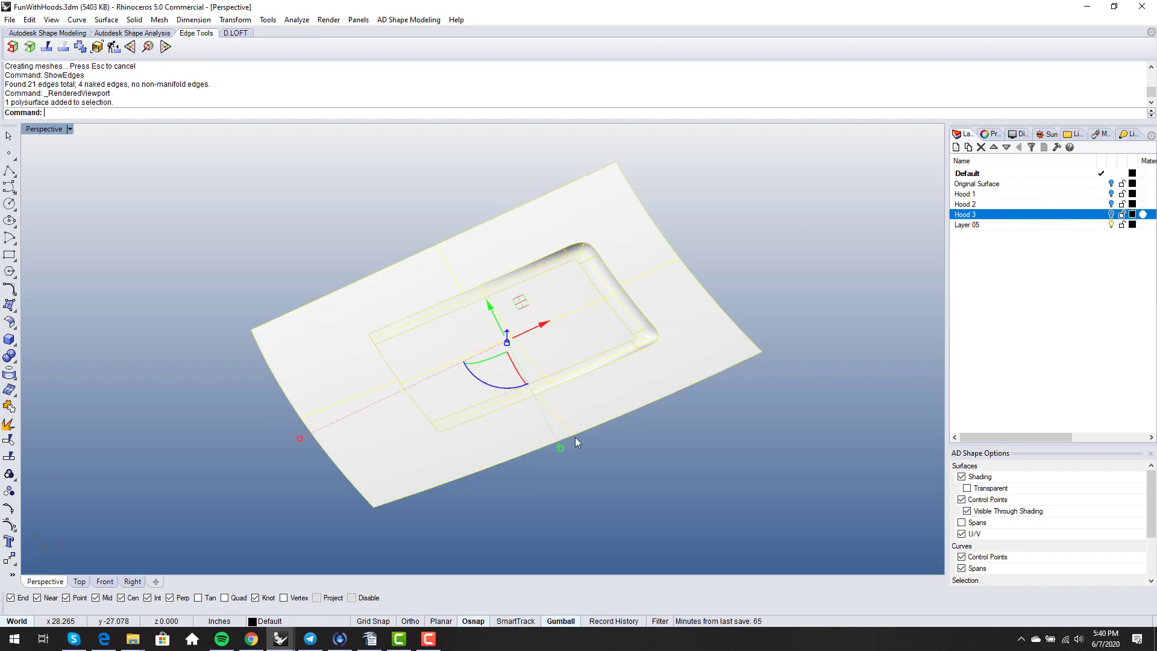
pyautogui.moveTo(575, 436); pyautogui.dragTo(570, 447, button='right')
pyautogui.write('Mirror')
pyautogui.press('Return')
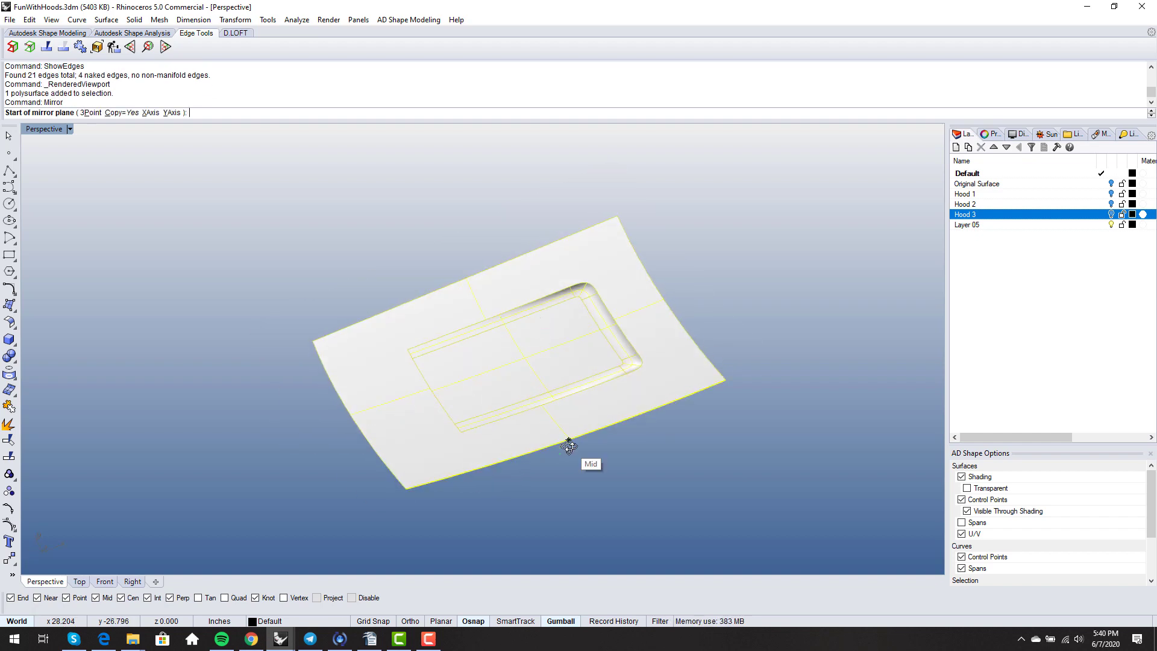
pyautogui.click(150, 113)
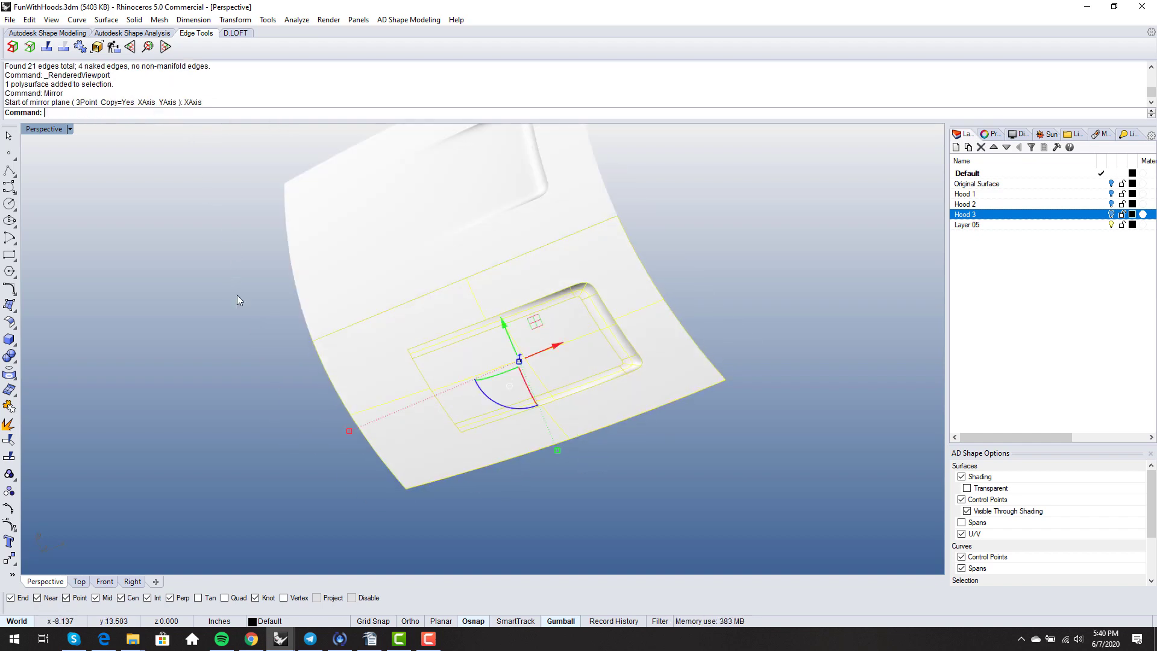
pyautogui.moveTo(237, 299); pyautogui.dragTo(471, 372, button='right')
# - Switch the viewport back to Shaded and inspect both scoops
pyautogui.middleClick(504, 373)
pyautogui.click(518, 365)
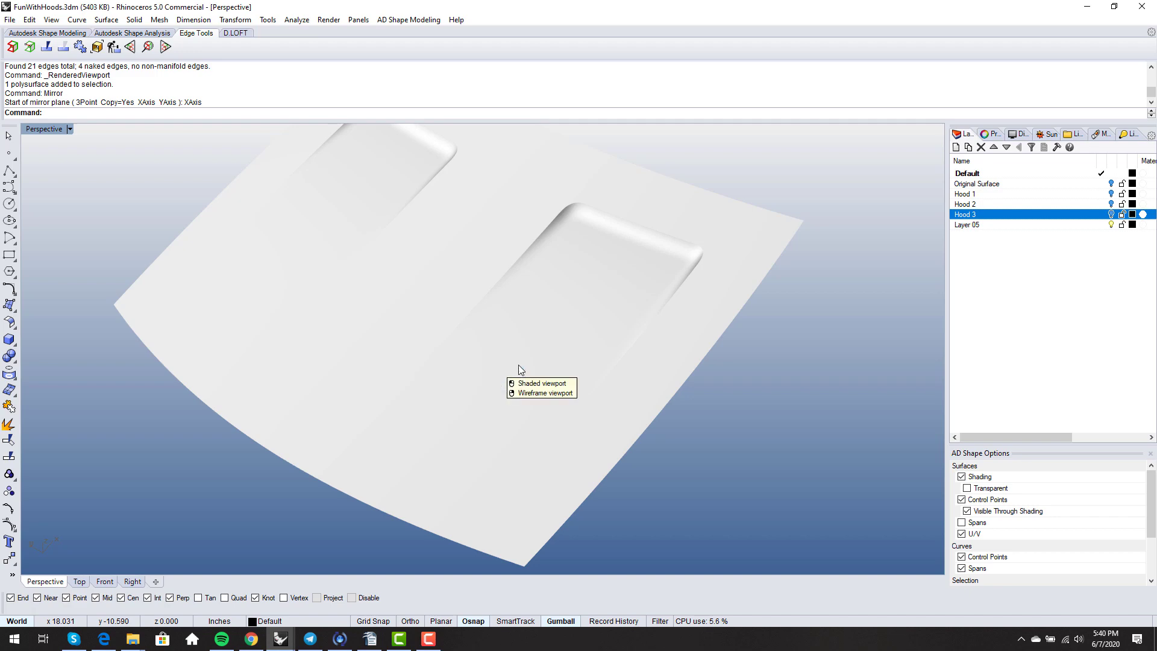
pyautogui.click(540, 392)
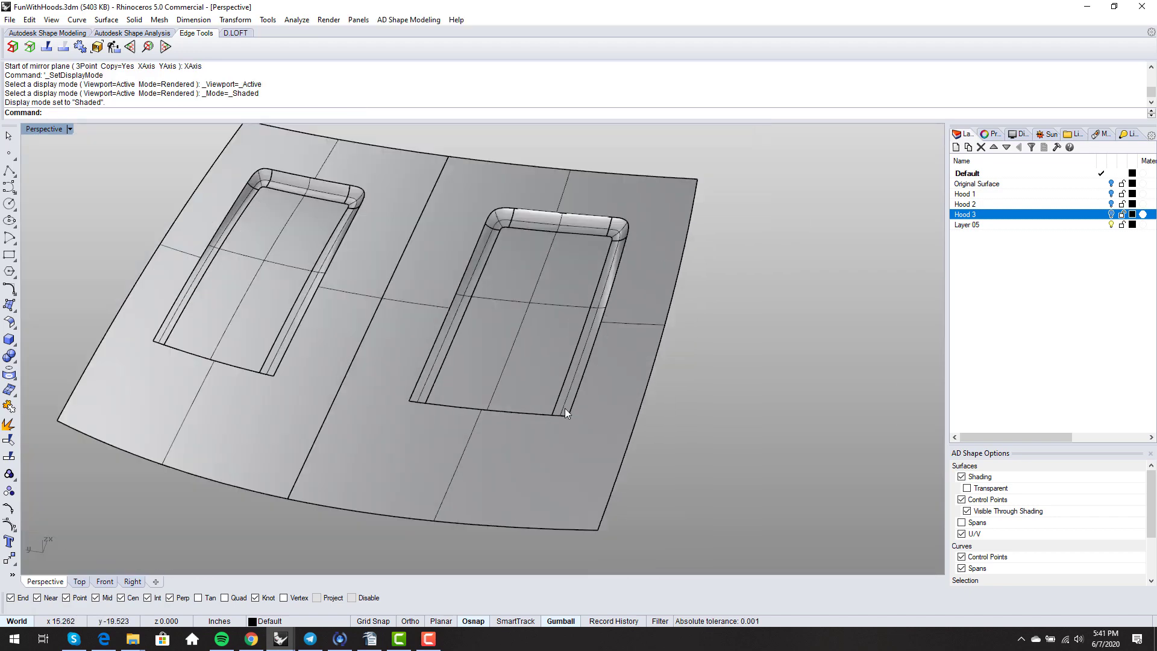
pyautogui.moveTo(566, 407); pyautogui.dragTo(572, 436, button='right')
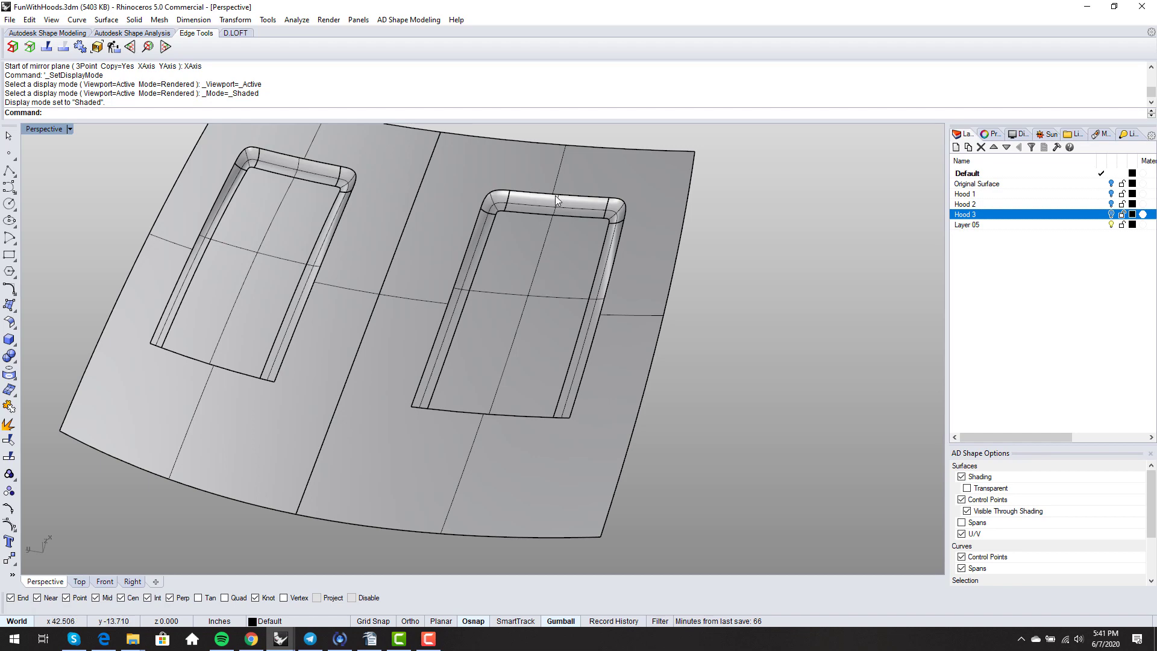
pyautogui.moveTo(505, 293); pyautogui.dragTo(570, 414, button='right')
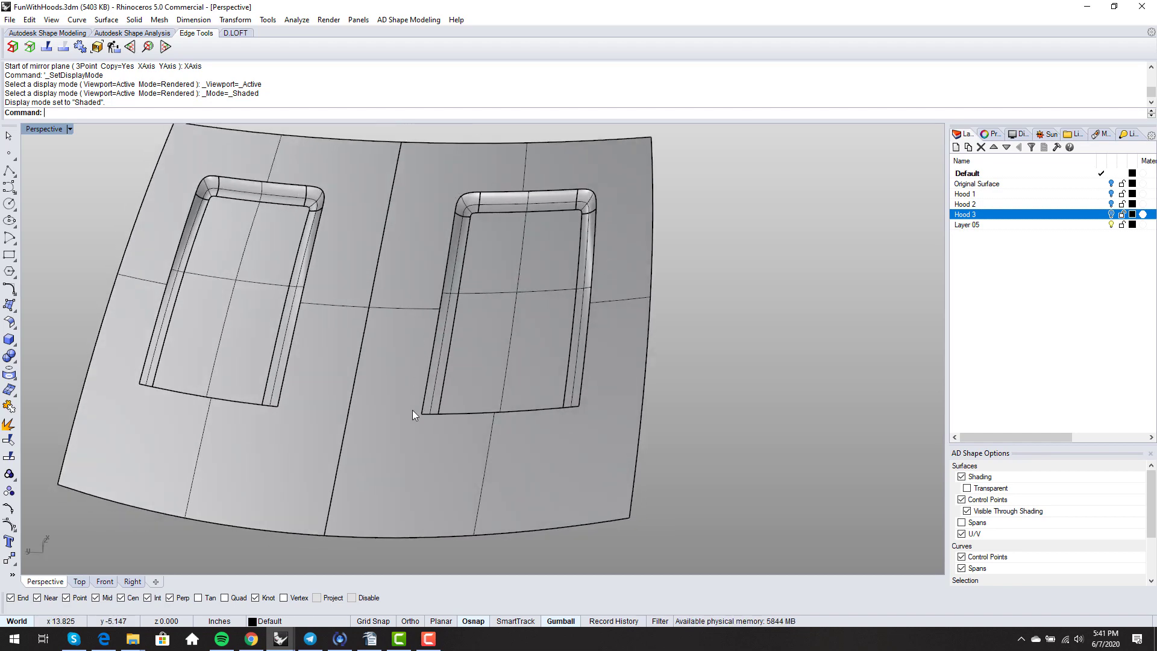
pyautogui.moveTo(507, 323); pyautogui.dragTo(512, 312, button='right')
# - Select the mirrored left hood part
pyautogui.click(518, 316)
pyautogui.click(726, 340)
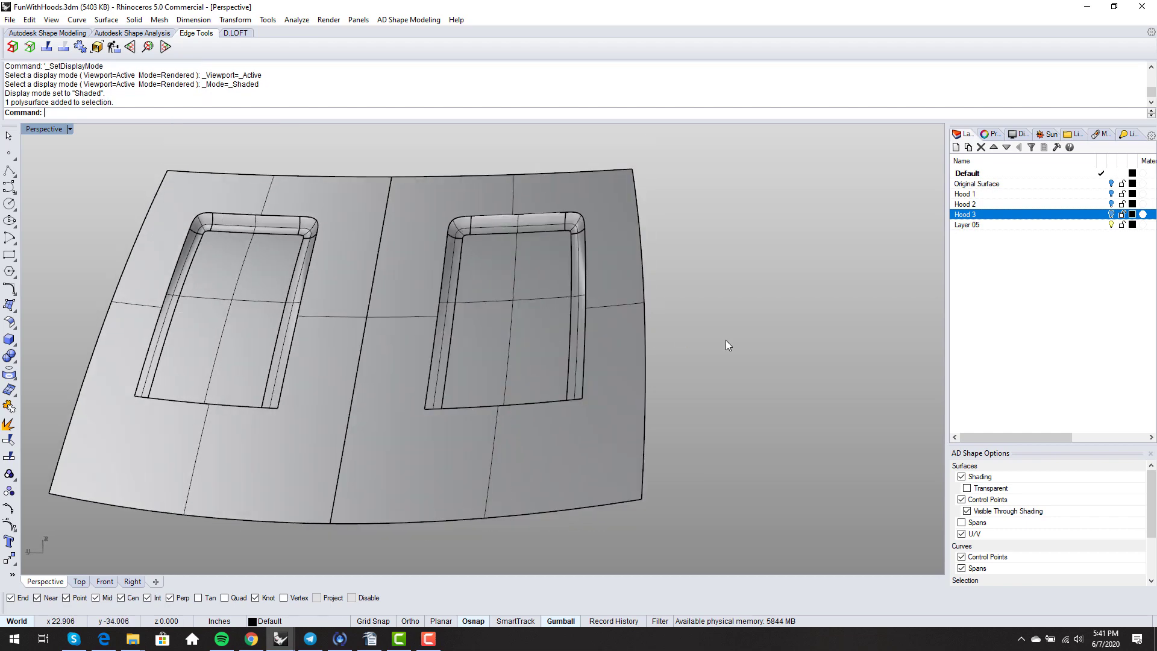
pyautogui.moveTo(725, 340); pyautogui.dragTo(434, 355, button='right')
pyautogui.click(332, 341)
# - Delete the mirrored left hood part
pyautogui.press('Delete')
pyautogui.write('DupBorder')
pyautogui.press('Return')
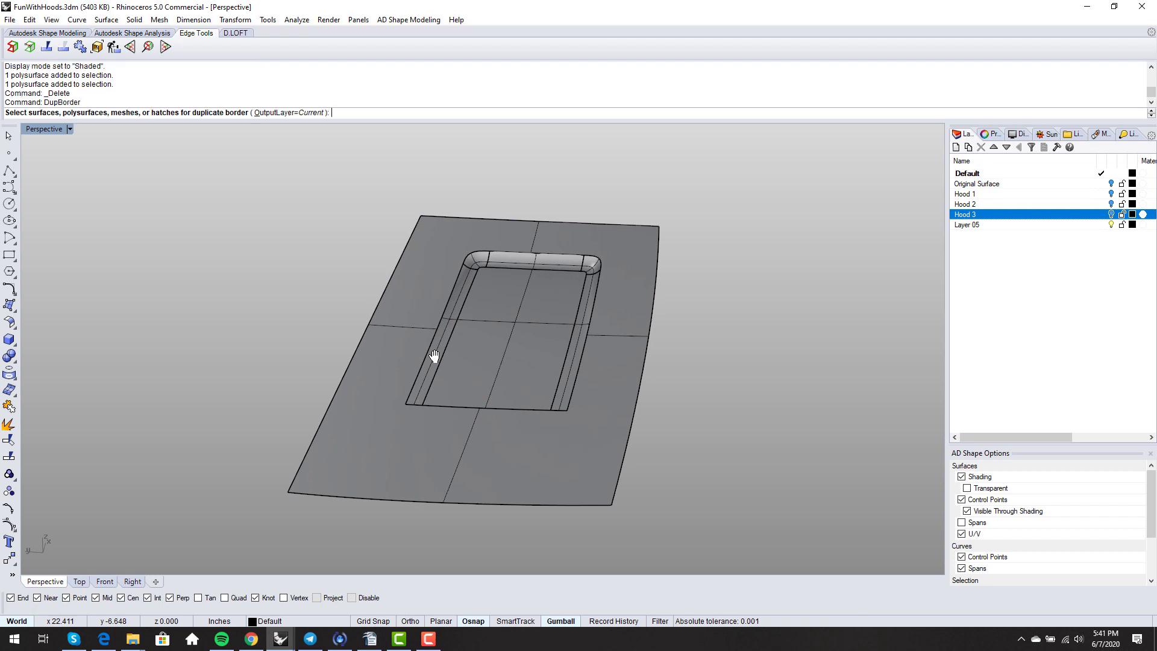
pyautogui.press('Escape')
# - Duplicate the scoop's left, top, right edges and two top corners, joining them into one curve
pyautogui.write('Dup')
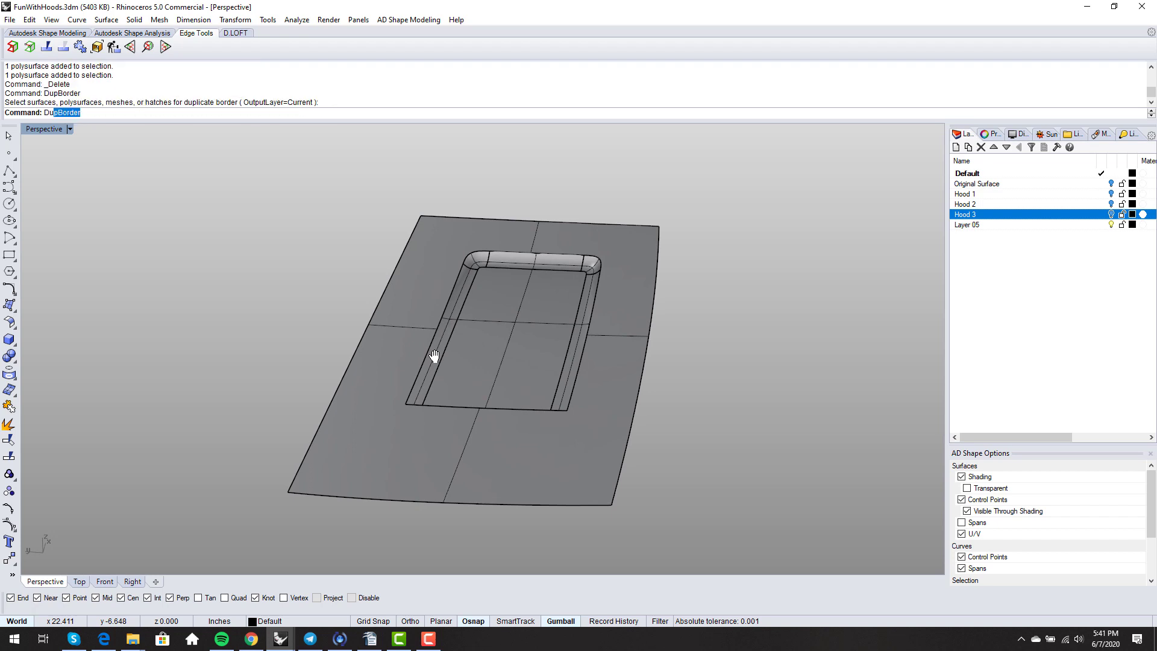
pyautogui.write('Edge')
pyautogui.press('Return')
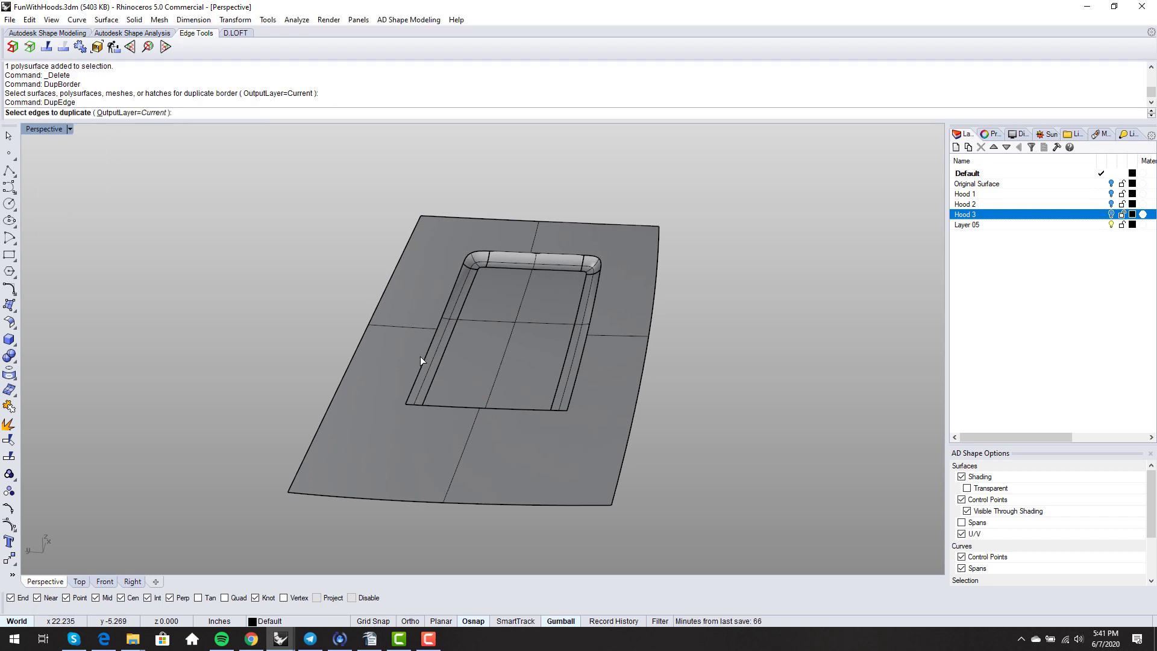
pyautogui.click(423, 360)
pyautogui.click(470, 260)
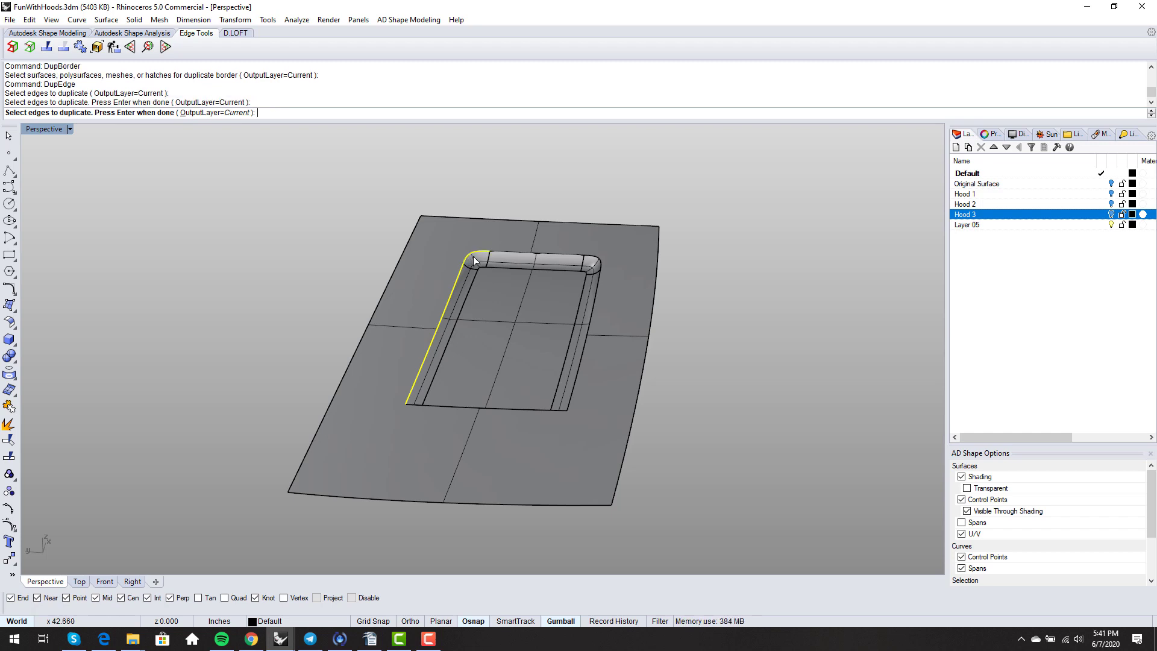
pyautogui.click(509, 254)
pyautogui.click(597, 259)
pyautogui.click(599, 292)
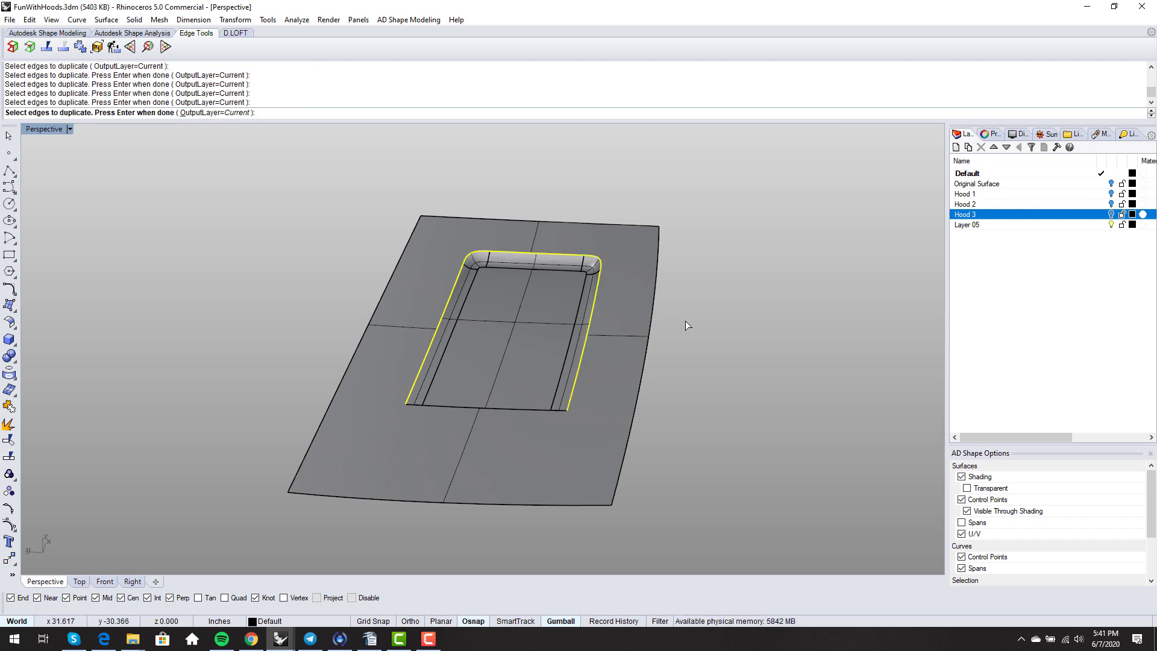
pyautogui.moveTo(685, 320); pyautogui.dragTo(691, 355, button='right')
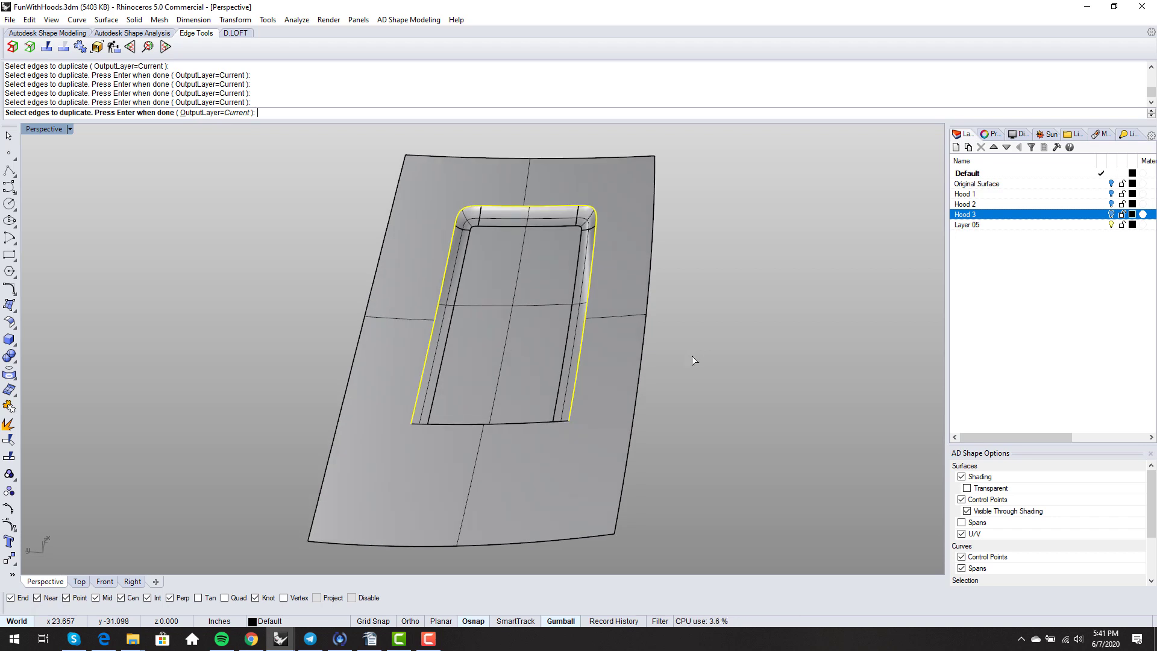
pyautogui.press('Return')
pyautogui.write('Join')
pyautogui.press('Return')
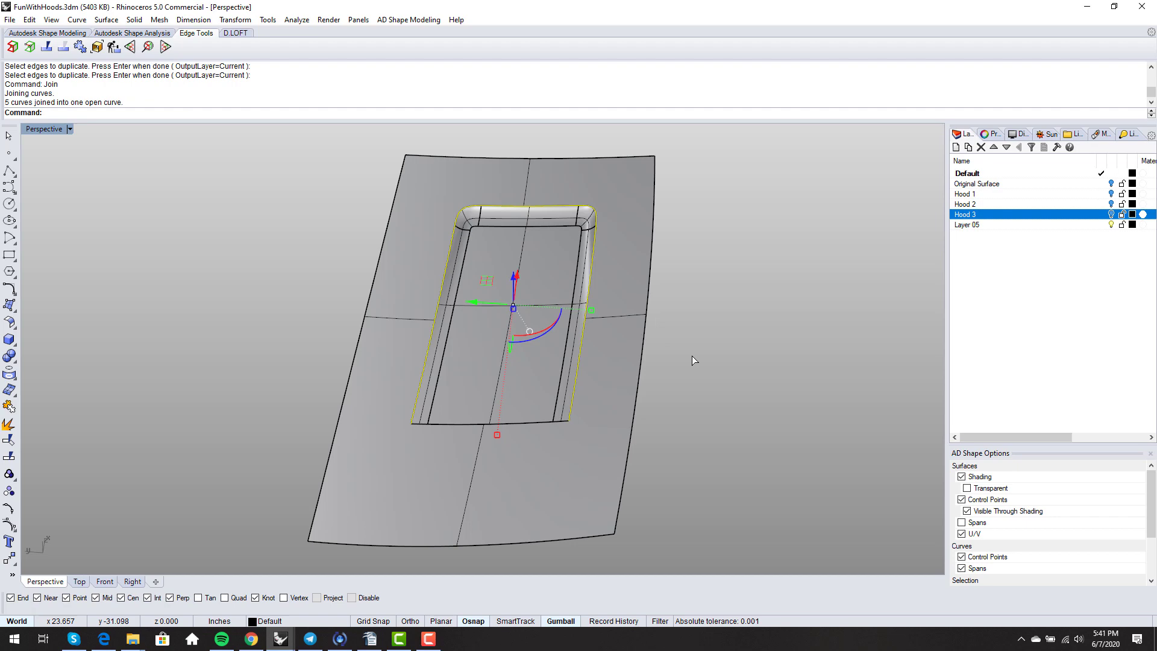
# - Orbit around the hood and recess to inspect the duplicated edge curve
pyautogui.scroll(8, 610, 398)
pyautogui.moveTo(643, 446); pyautogui.dragTo(447, 441, button='right')
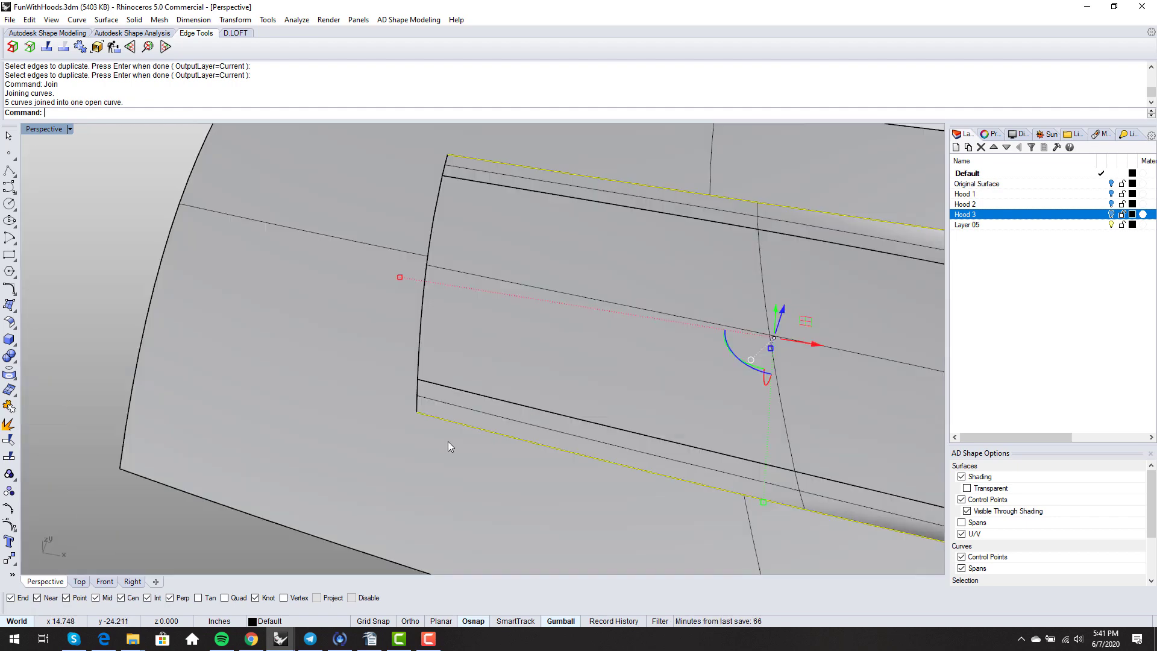
pyautogui.scroll(-5, 447, 442)
pyautogui.moveTo(329, 521); pyautogui.dragTo(403, 443, button='right')
pyautogui.click(428, 429)
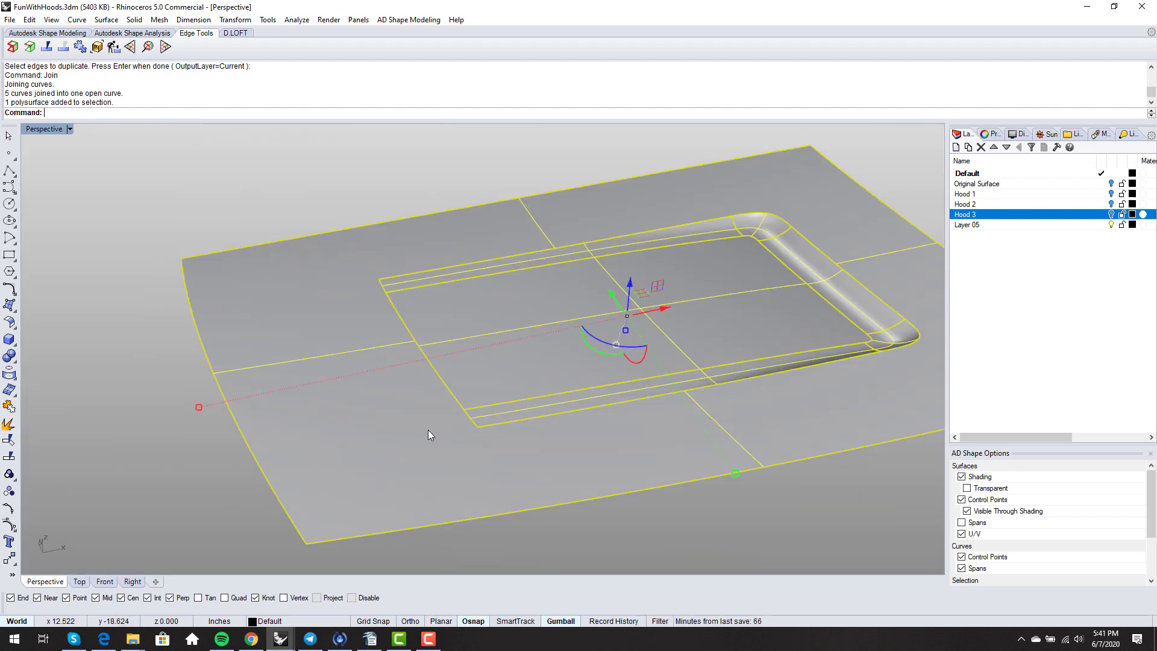
pyautogui.press('Escape')
pyautogui.moveTo(257, 434); pyautogui.dragTo(432, 449, button='right')
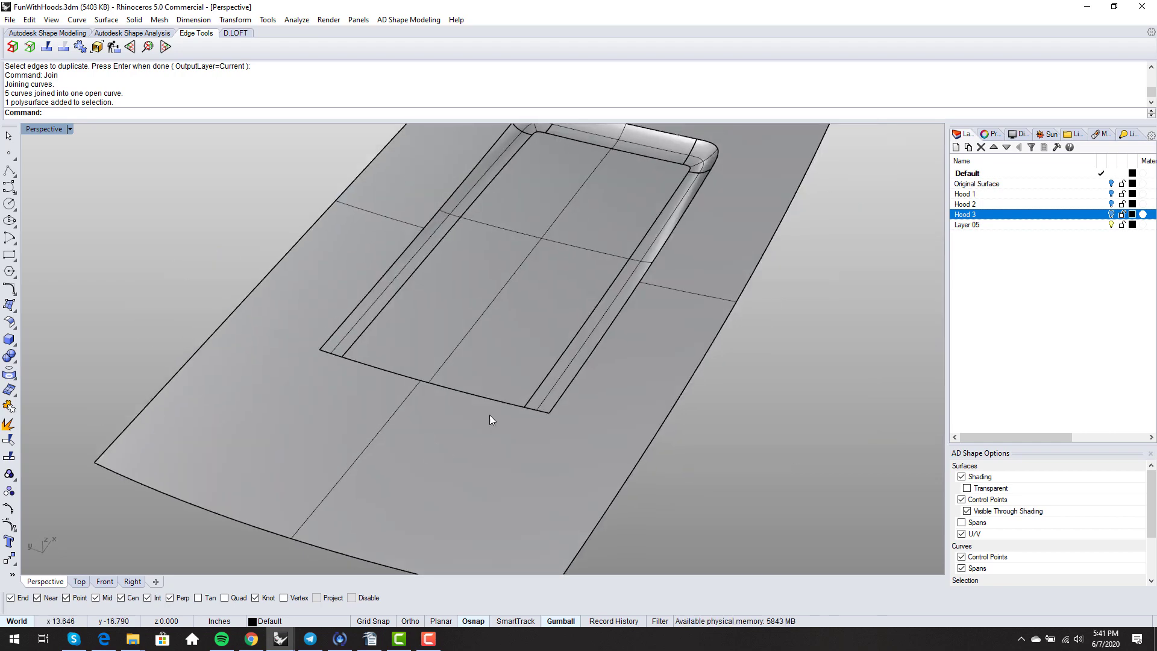
pyautogui.click(551, 409)
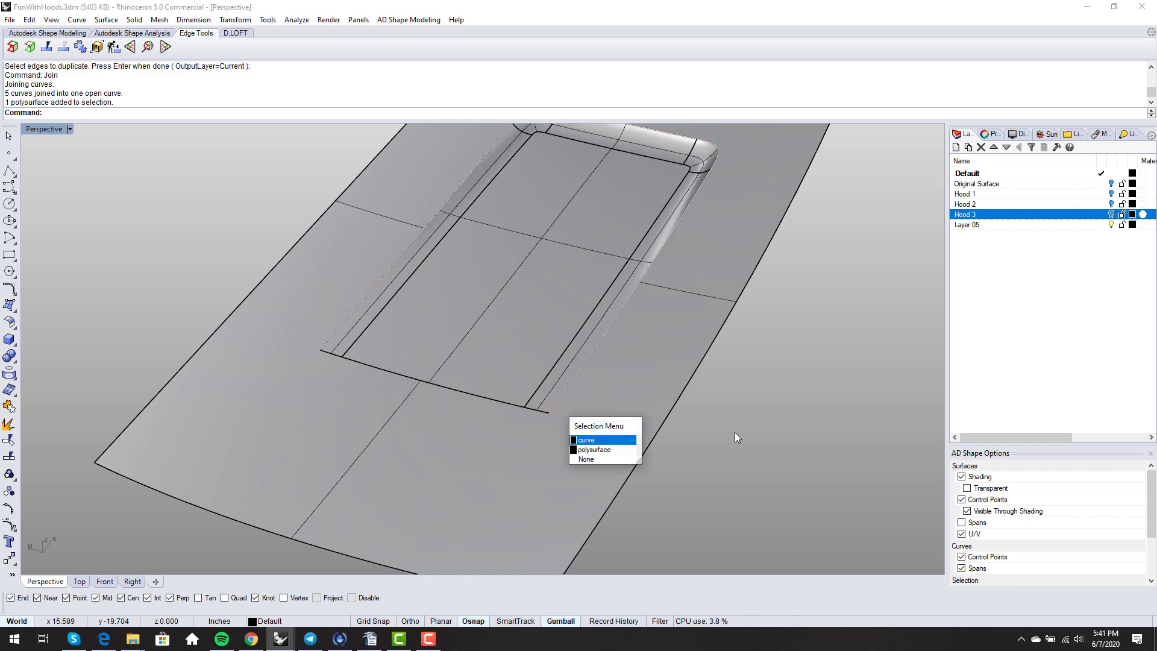
pyautogui.moveTo(735, 432); pyautogui.dragTo(698, 450, button='right')
# - Explode the hood polysurface into separate surfaces
pyautogui.write('split')
pyautogui.press('Return')
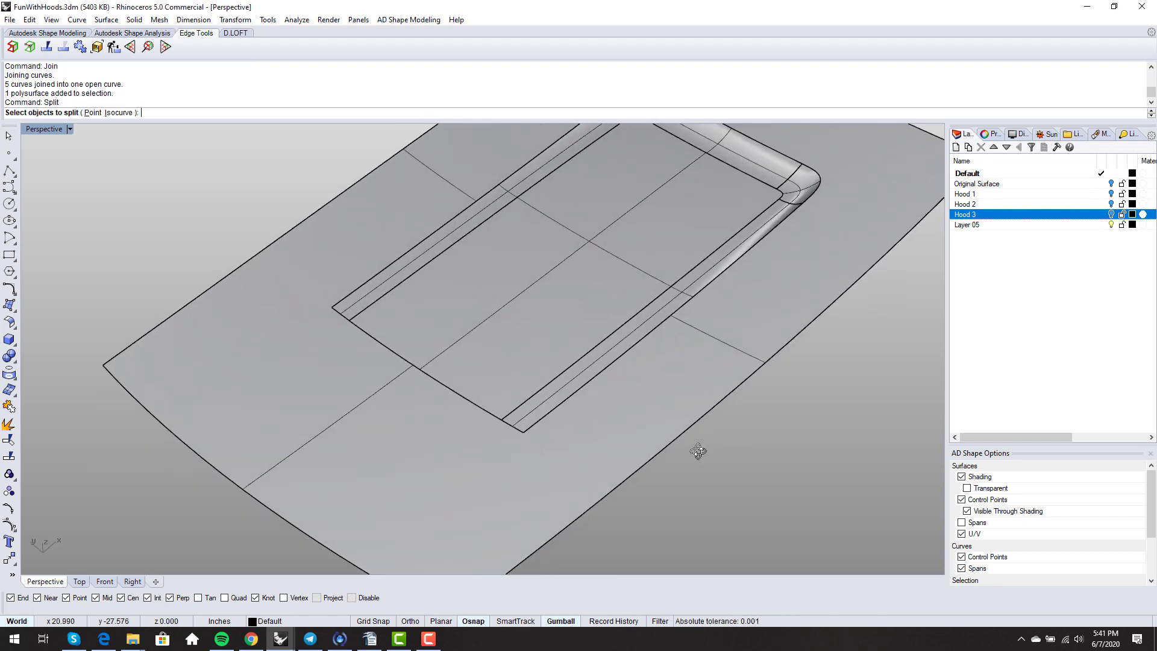
pyautogui.click(450, 469)
pyautogui.press('Return')
pyautogui.press('Escape')
pyautogui.scroll(-8, 489, 437)
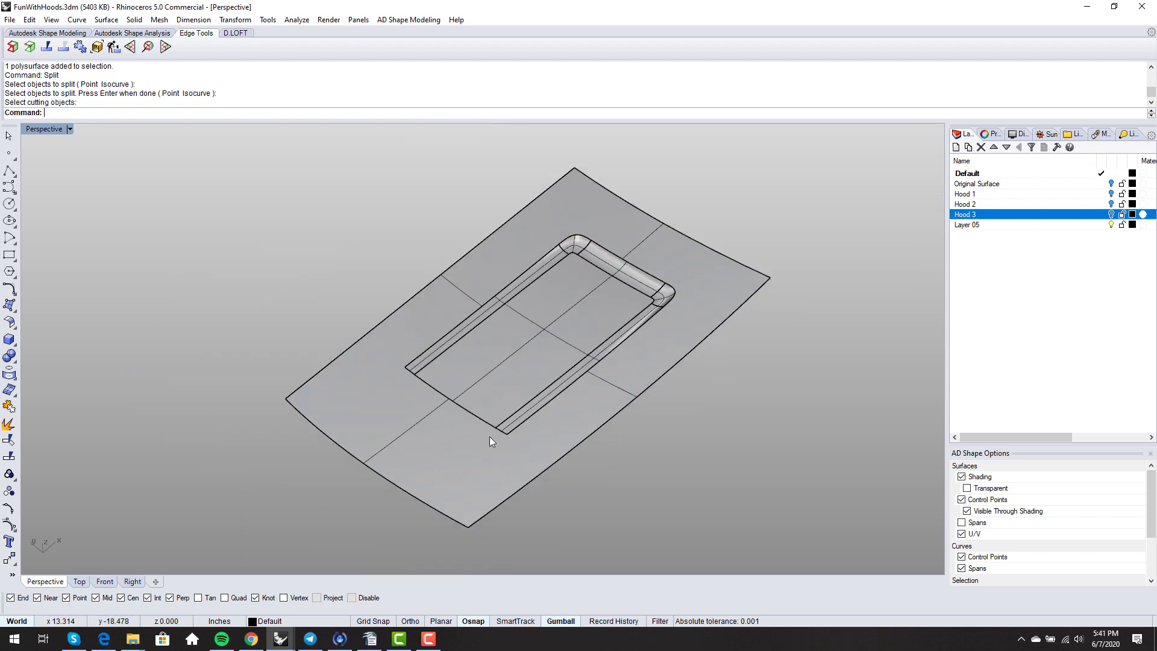
pyautogui.click(490, 436)
pyautogui.click(9, 424)
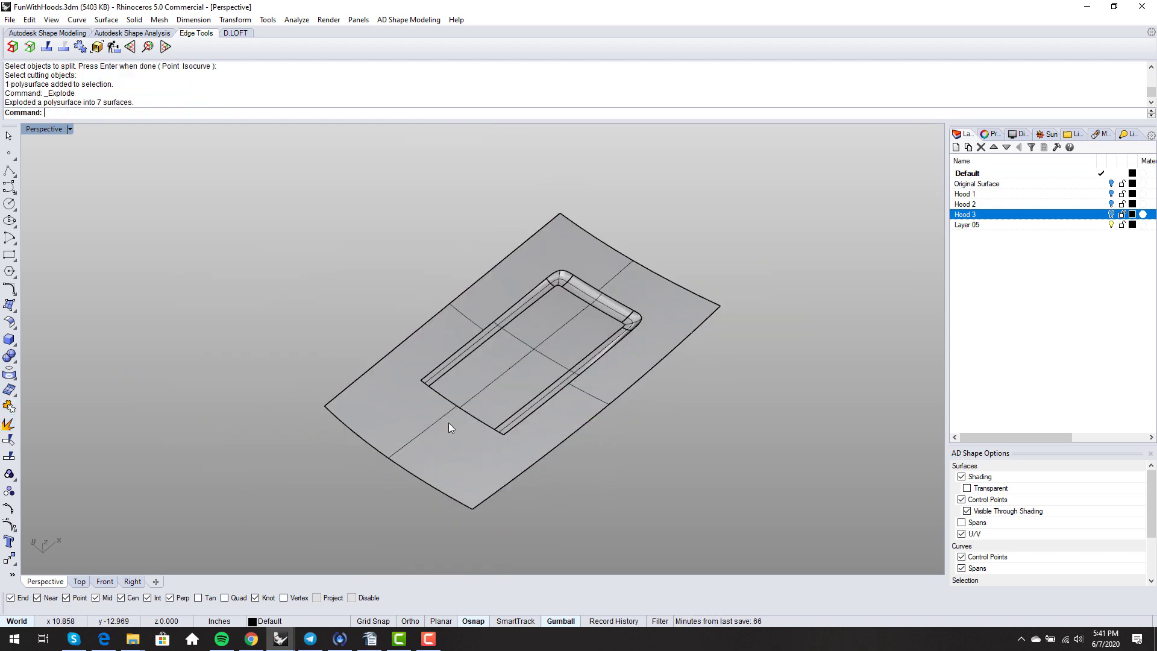
# - Split the outer hood surface along an isocurve at the recess's front corner
pyautogui.write('split')
pyautogui.press('Return')
pyautogui.click(378, 383)
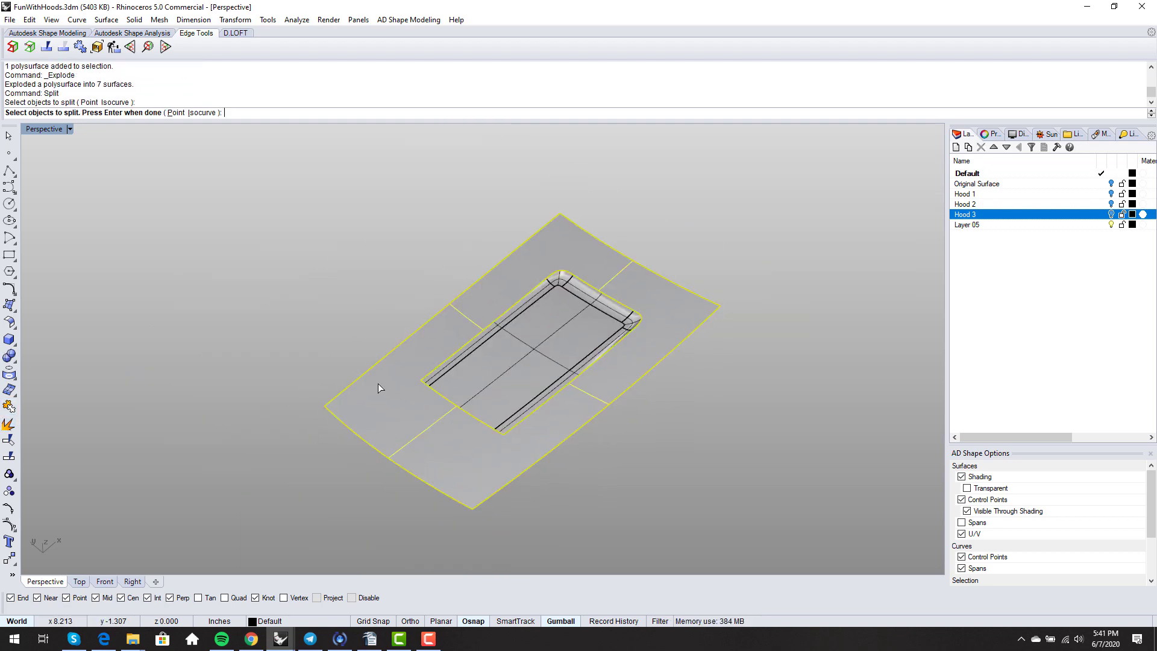
pyautogui.press('Return')
pyautogui.click(98, 113)
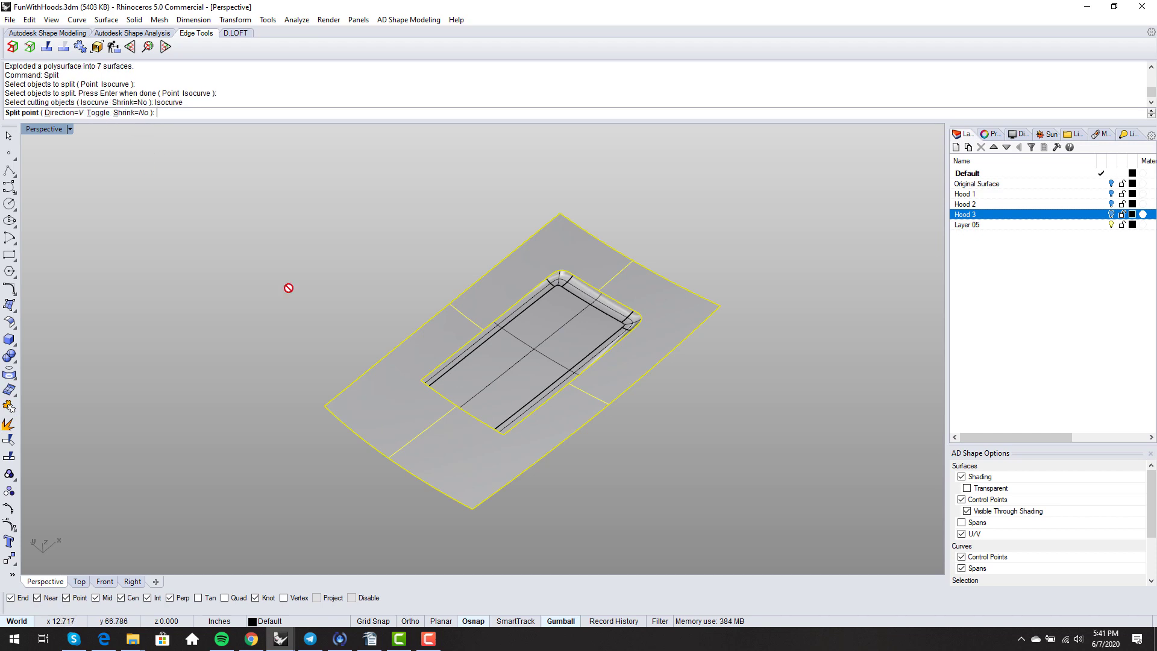
pyautogui.click(492, 430)
pyautogui.press('Return')
pyautogui.scroll(5, 519, 434)
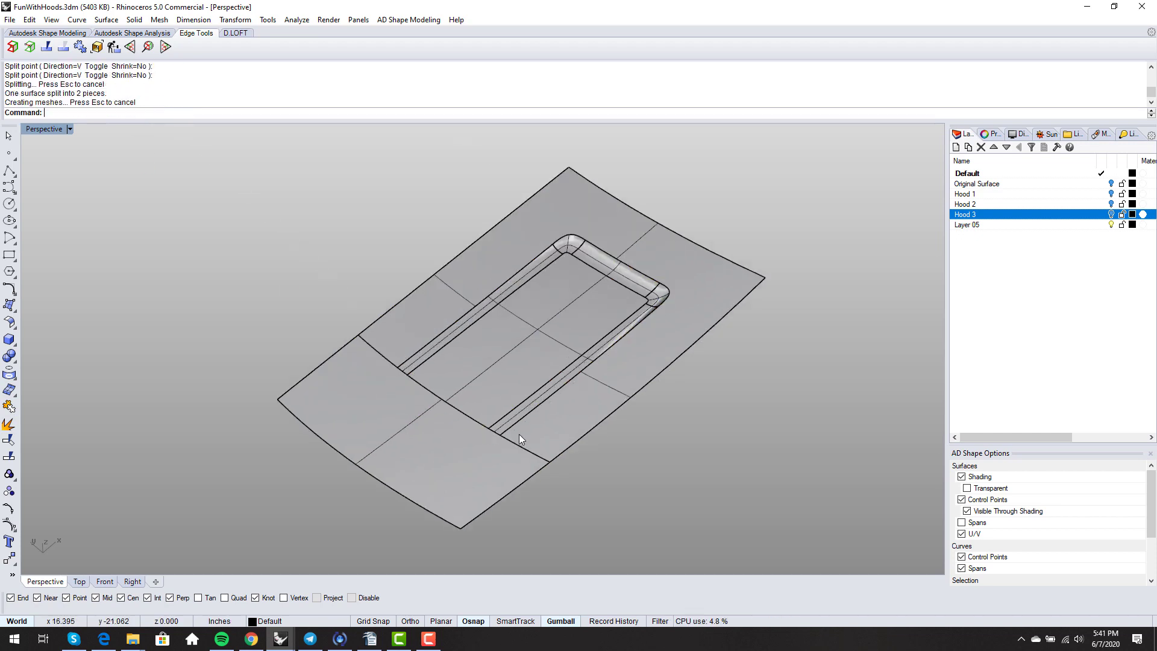
pyautogui.moveTo(515, 479); pyautogui.dragTo(577, 488, button='right')
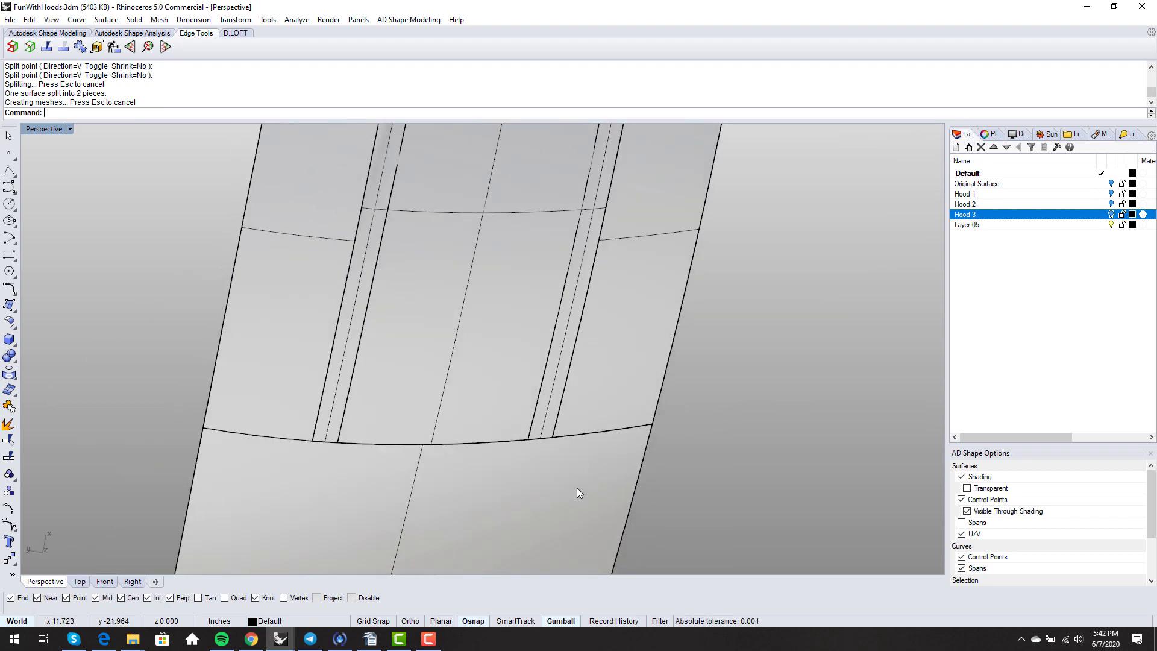
pyautogui.click(561, 409)
pyautogui.click(595, 442)
pyautogui.scroll(-4, 583, 446)
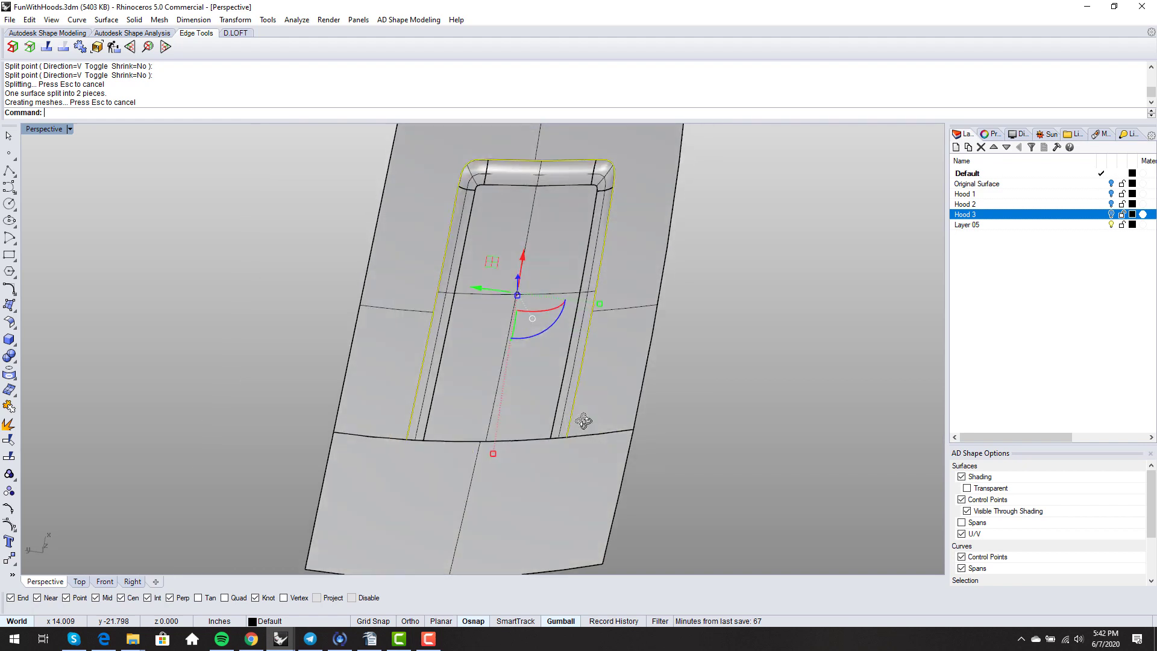
pyautogui.write('Pipe')
pyautogui.press('Return')
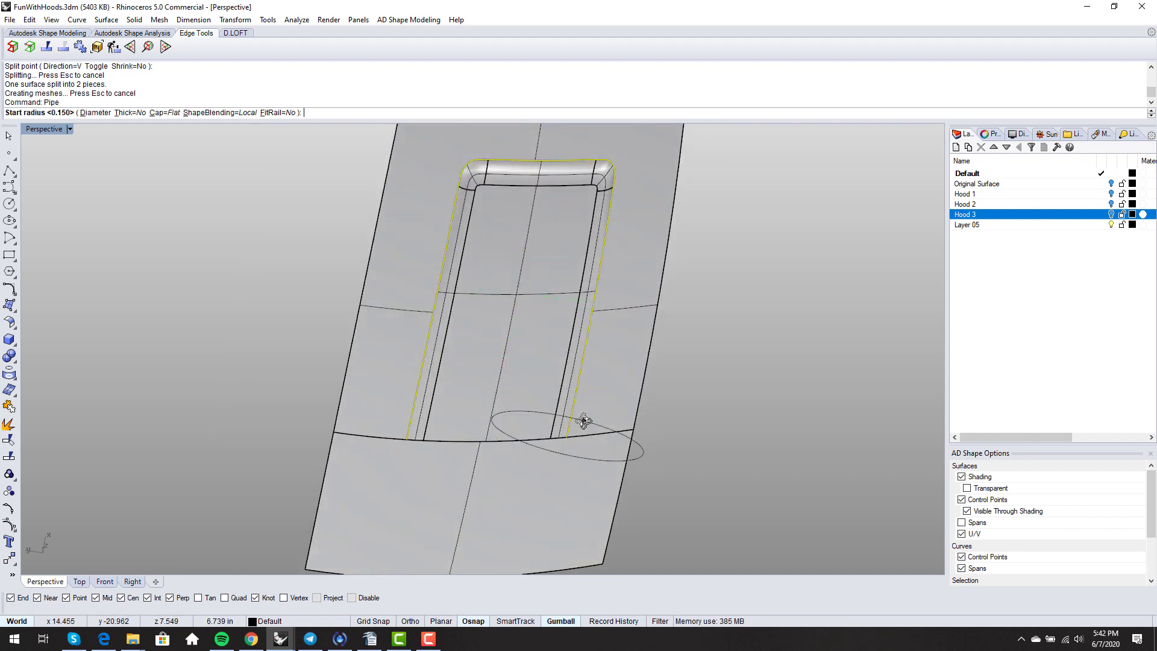
pyautogui.press('Return')
pyautogui.press('Return')
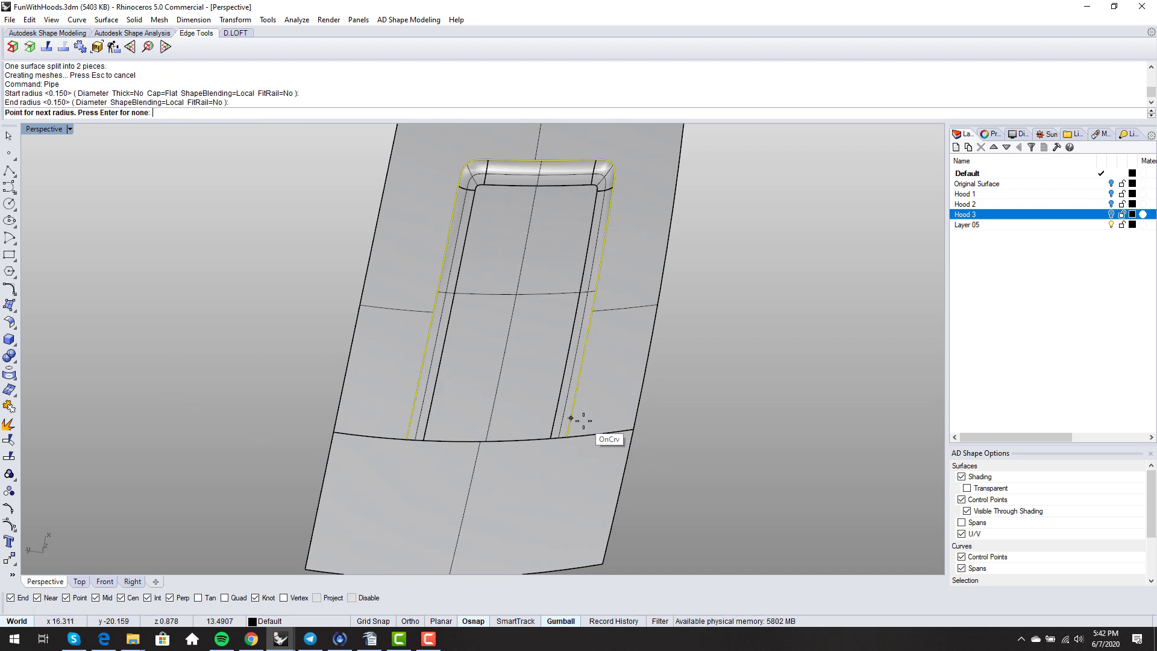
pyautogui.press('Return')
pyautogui.click(664, 460)
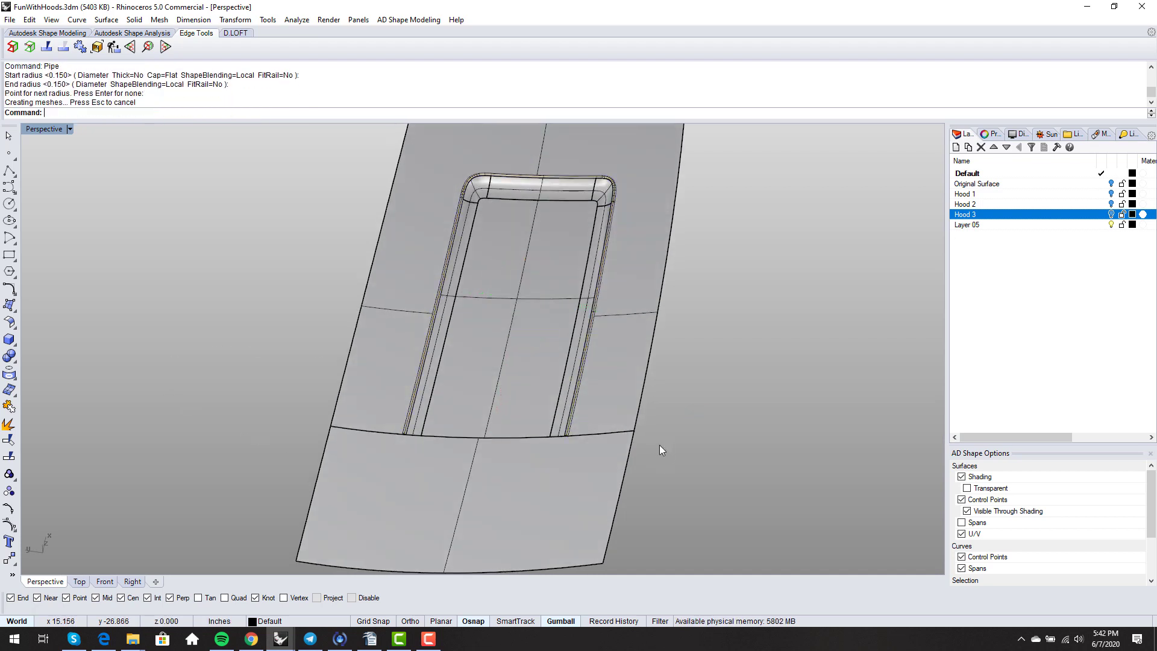
pyautogui.scroll(11, 576, 435)
pyautogui.scroll(5, 580, 436)
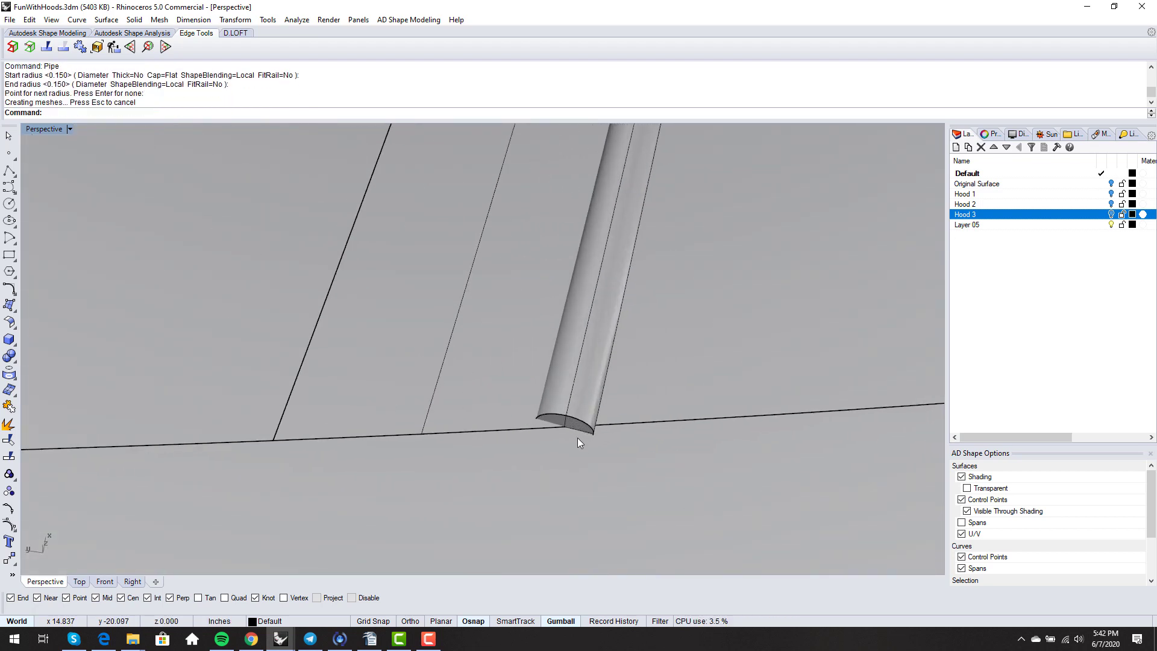
pyautogui.click(493, 411)
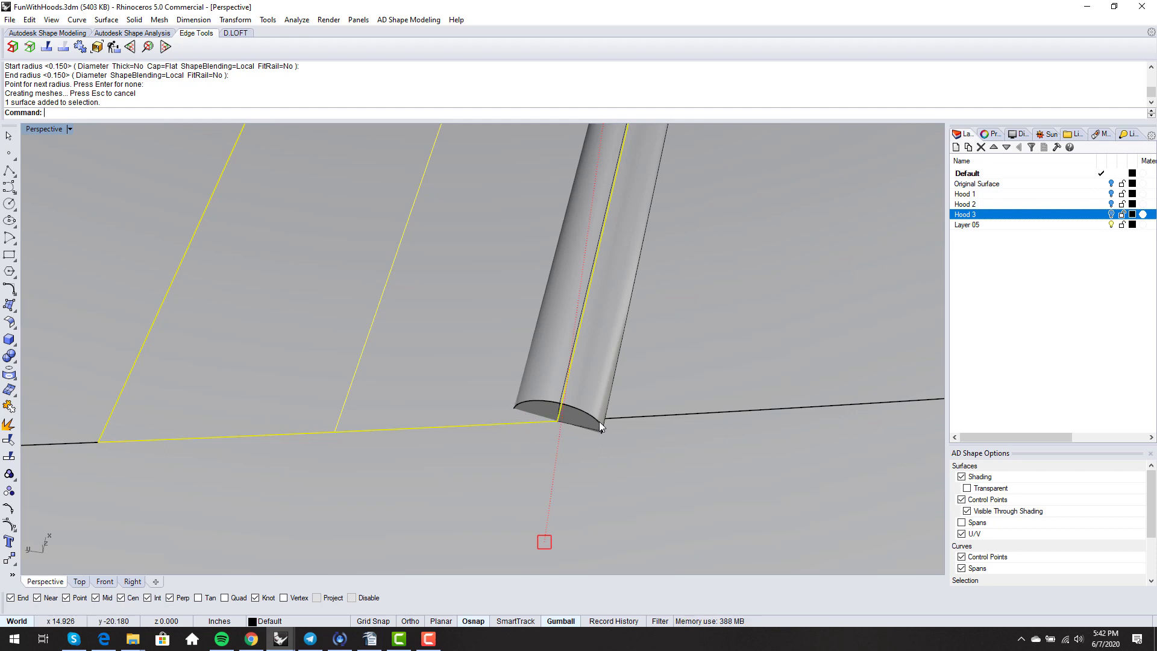
pyautogui.scroll(-15, 635, 417)
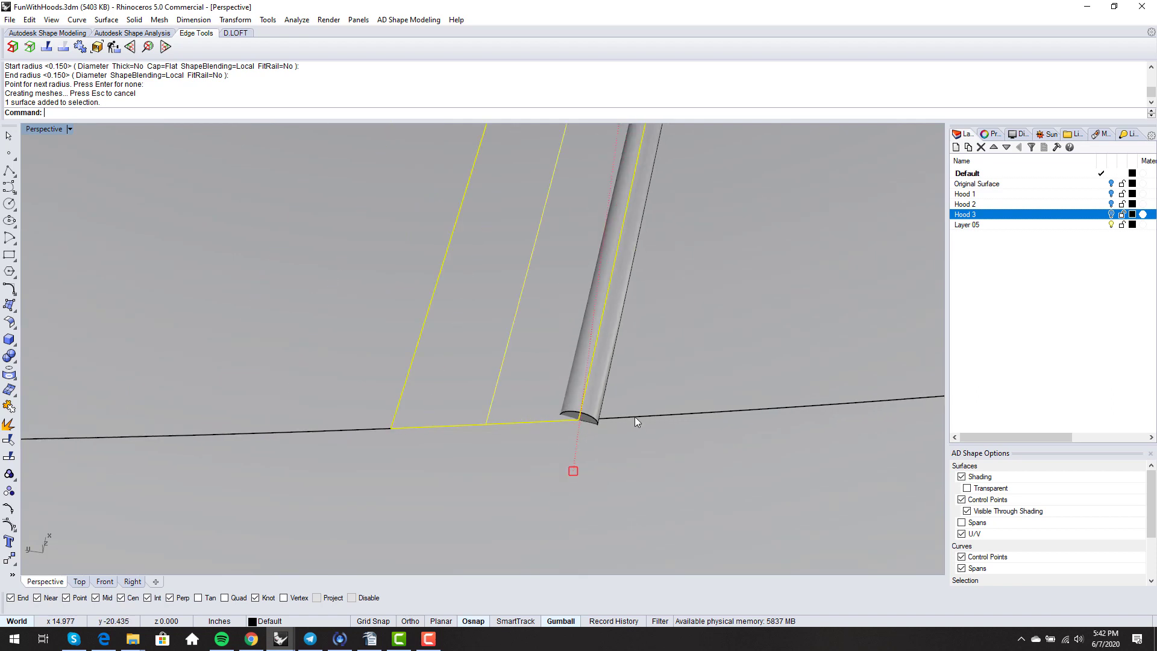
pyautogui.scroll(10, 330, 393)
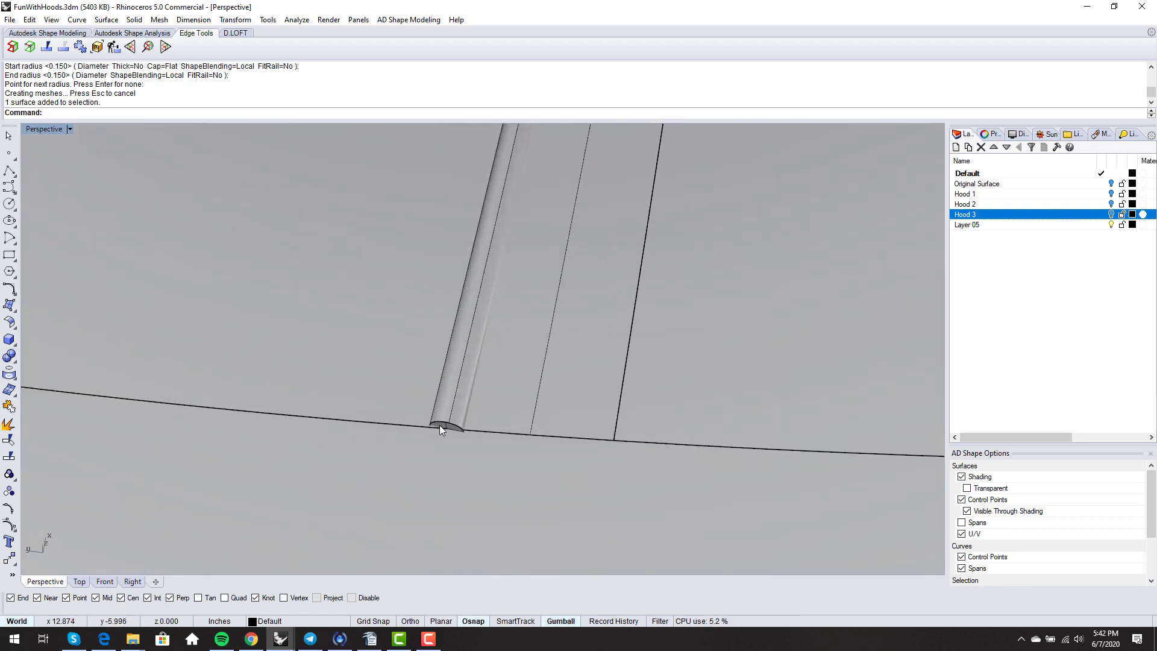
pyautogui.click(416, 423)
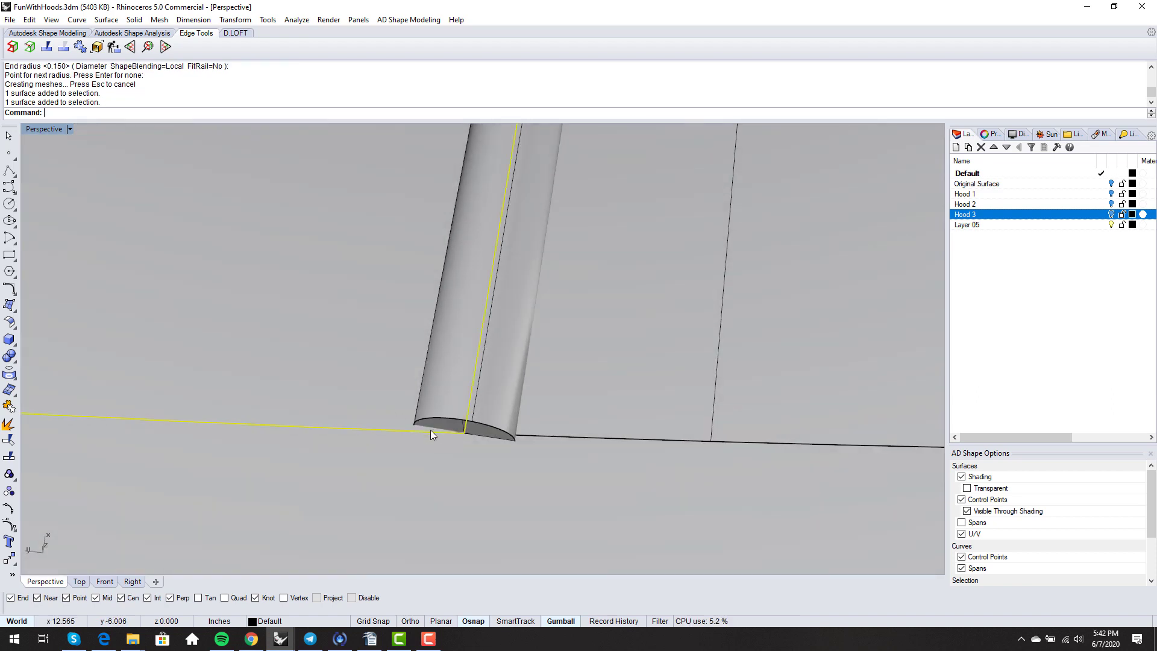
pyautogui.scroll(5, 426, 421)
pyautogui.scroll(-5, 428, 420)
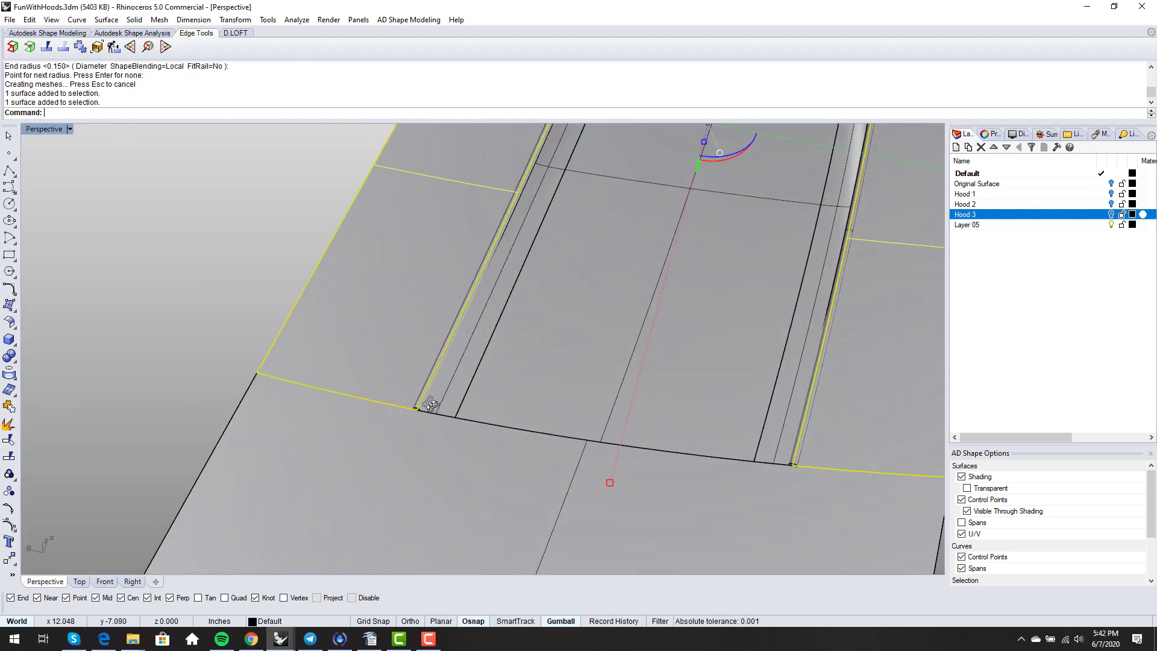
pyautogui.press('Escape')
pyautogui.scroll(6, 430, 403)
pyautogui.click(417, 387)
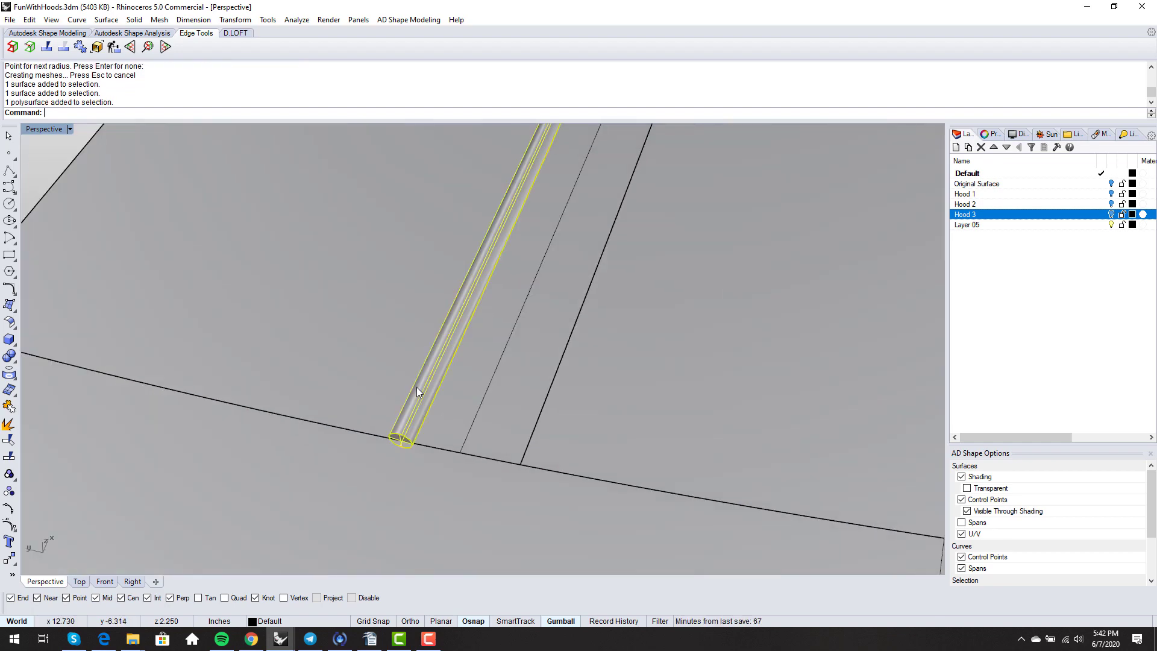
pyautogui.press('Delete')
pyautogui.scroll(-6, 409, 385)
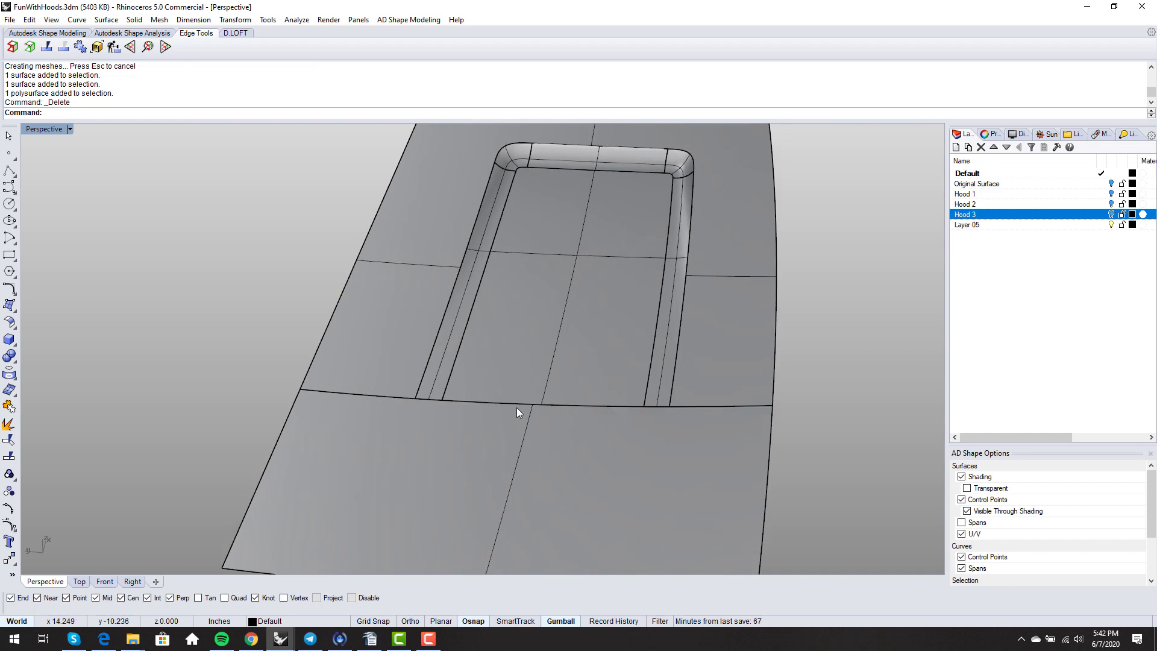
pyautogui.moveTo(595, 412); pyautogui.dragTo(615, 396, button='right')
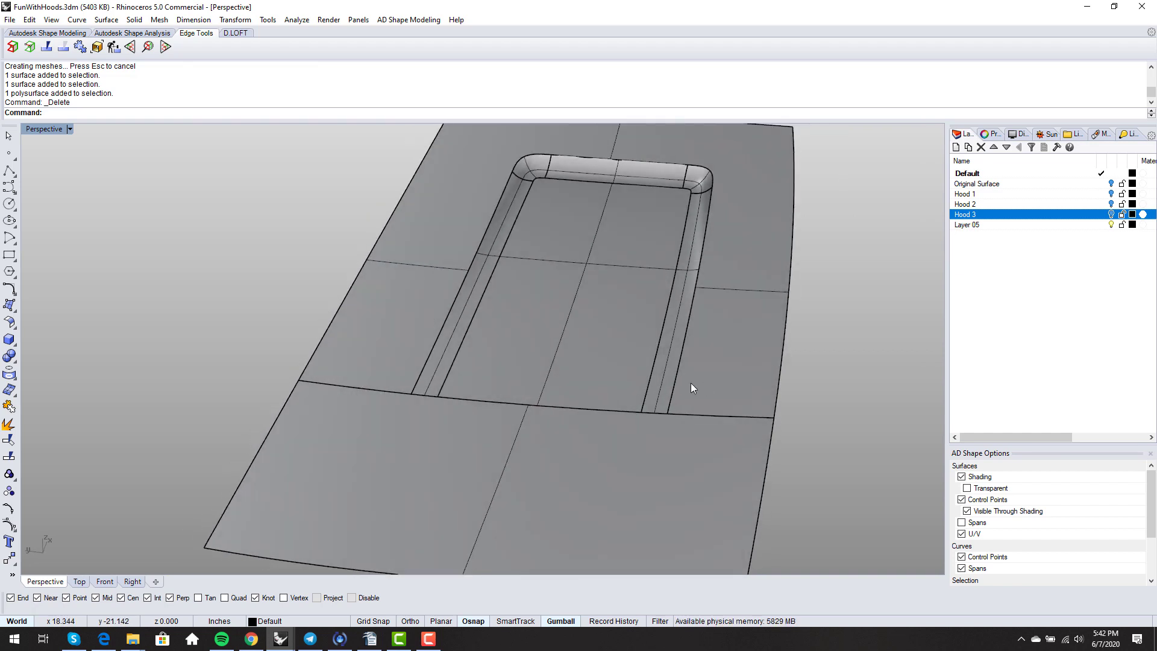
# - Extend both recess side curves past the split edge with extension lines
pyautogui.scroll(2, 674, 382)
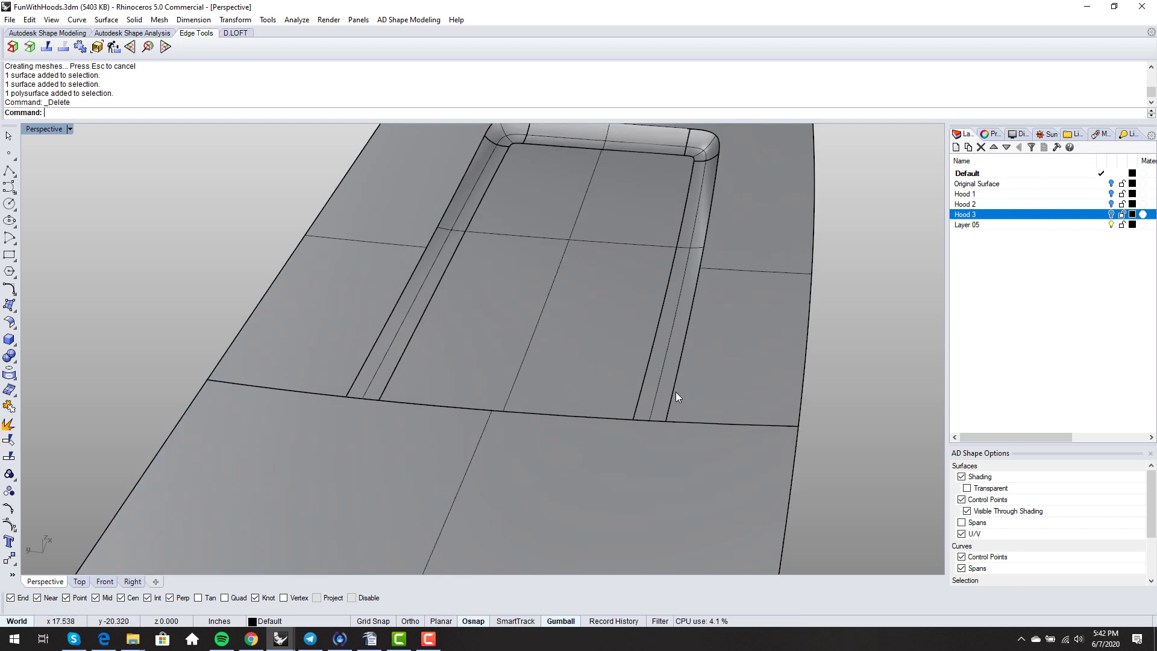
pyautogui.rightClick(676, 393)
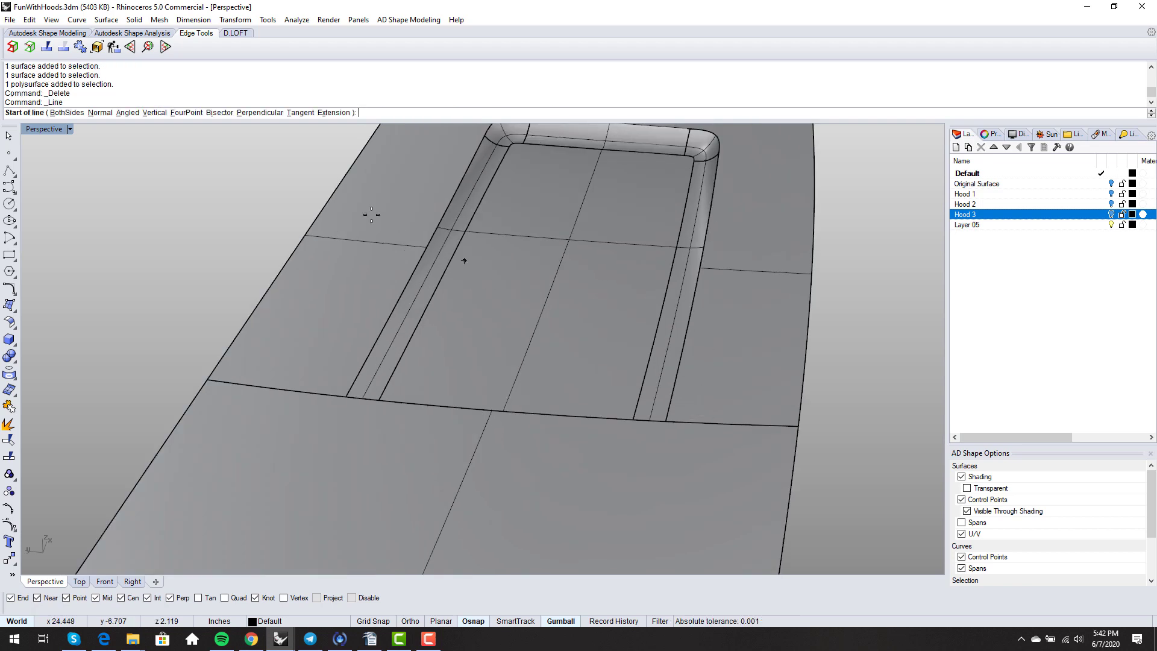
pyautogui.click(335, 113)
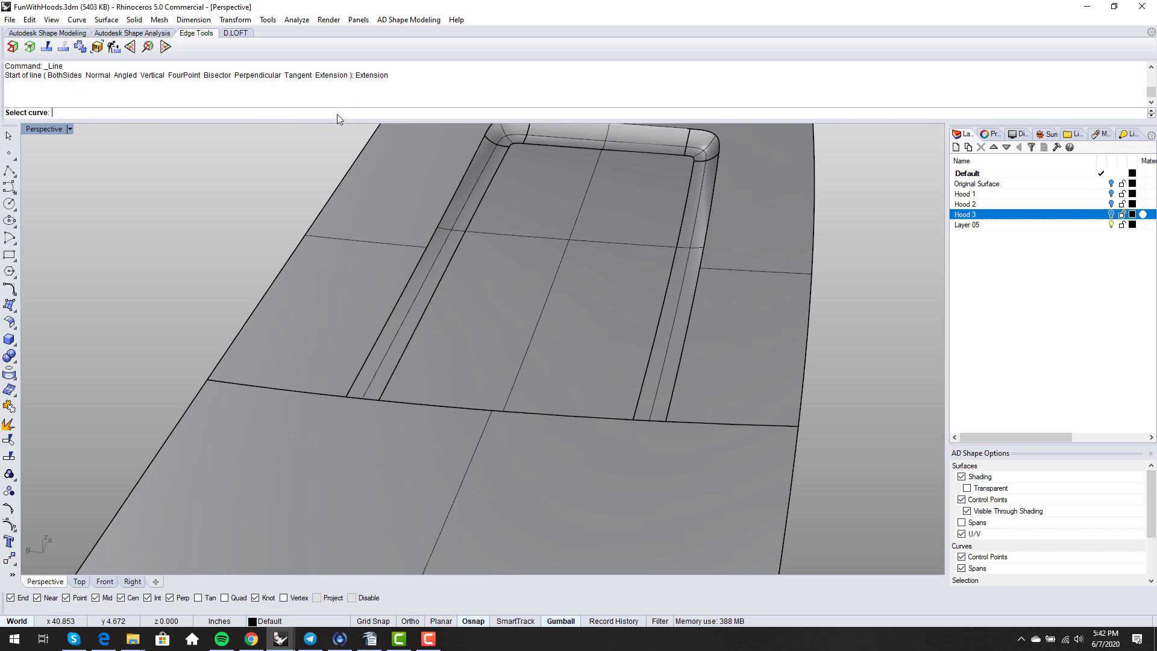
pyautogui.click(667, 416)
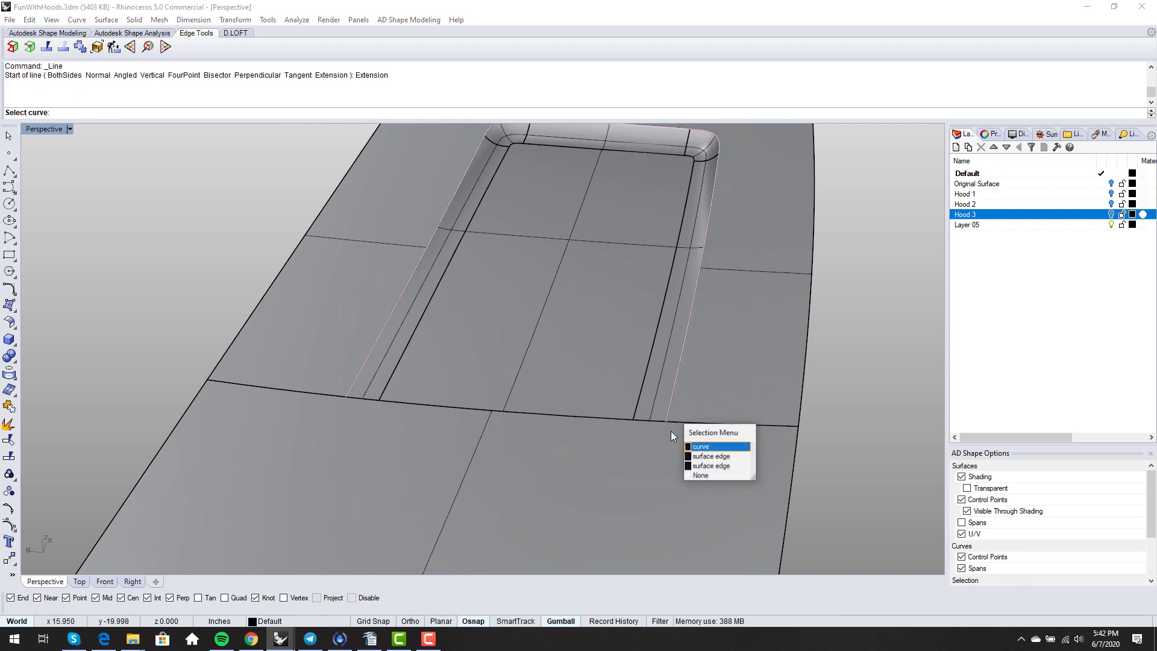
pyautogui.click(697, 449)
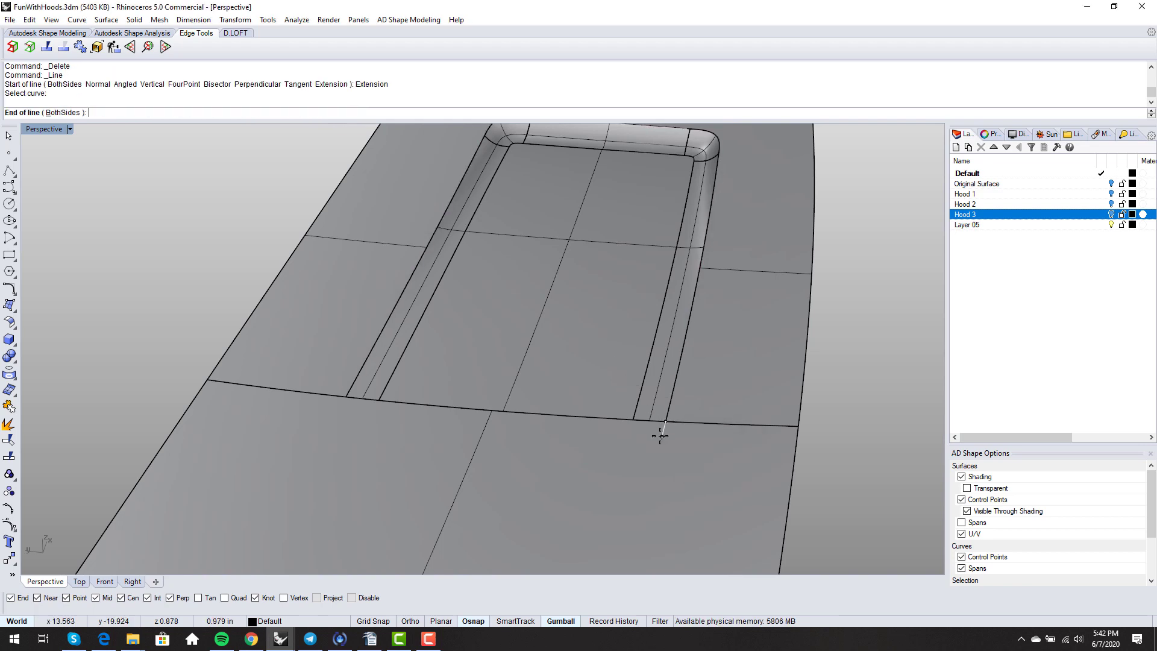
pyautogui.press('Escape')
pyautogui.rightClick(451, 415)
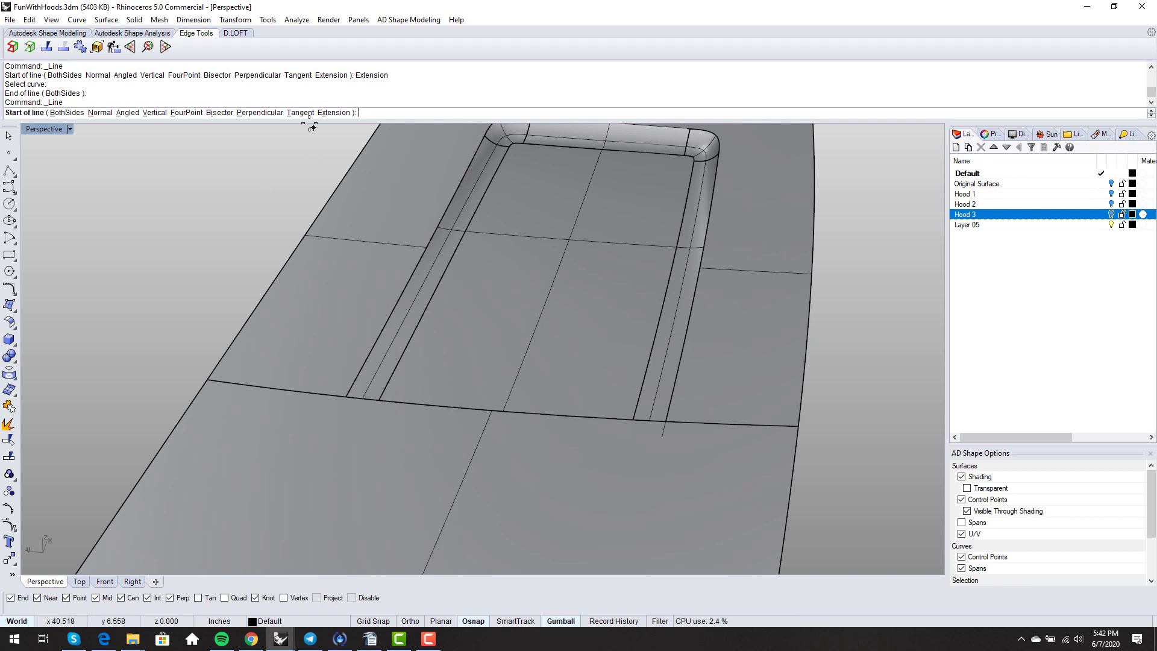
pyautogui.click(335, 113)
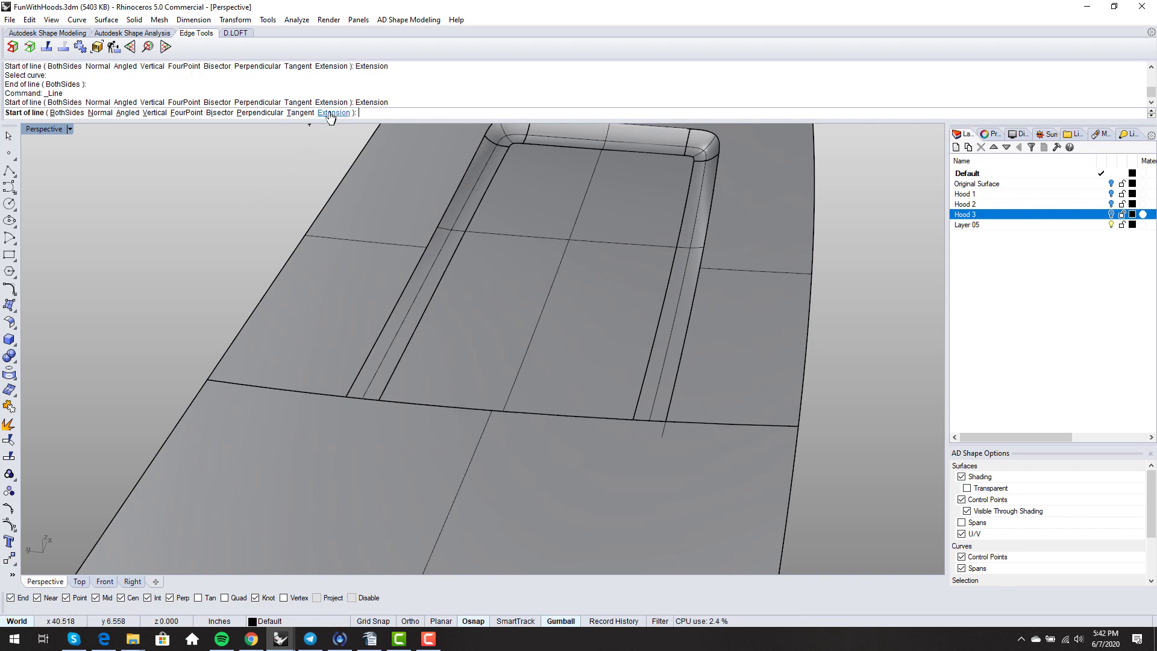
pyautogui.click(361, 395)
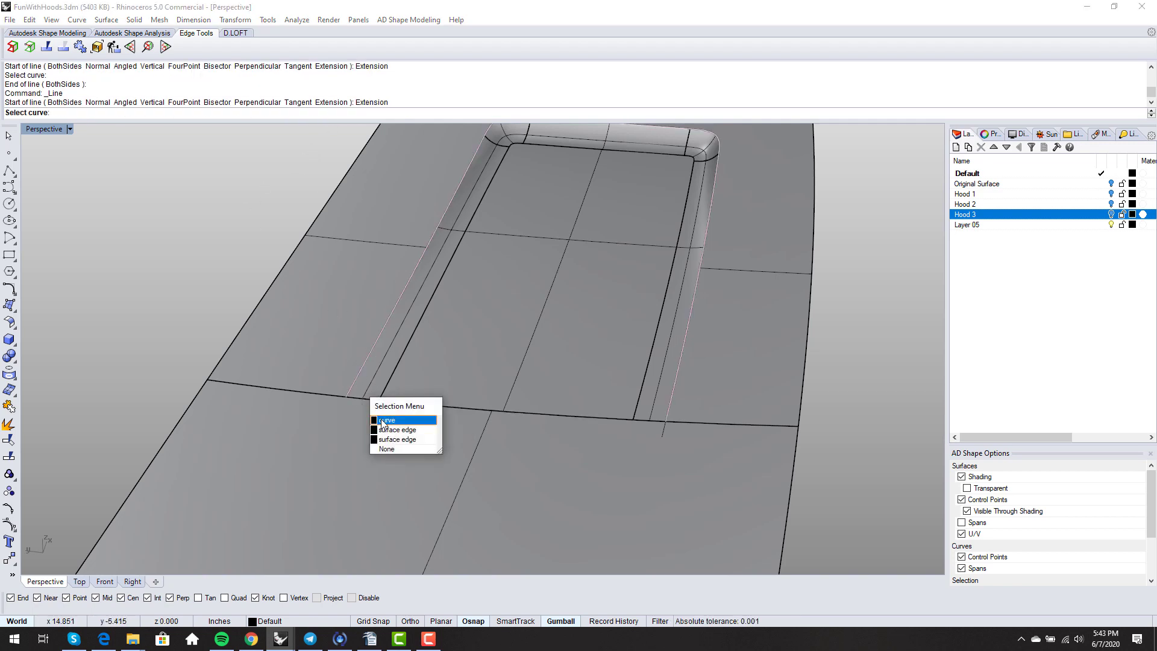
pyautogui.click(386, 420)
pyautogui.press('Escape')
# - Join the front extension line and the two recess side curves into one rim curve
pyautogui.moveTo(369, 413); pyautogui.dragTo(325, 382, button='right')
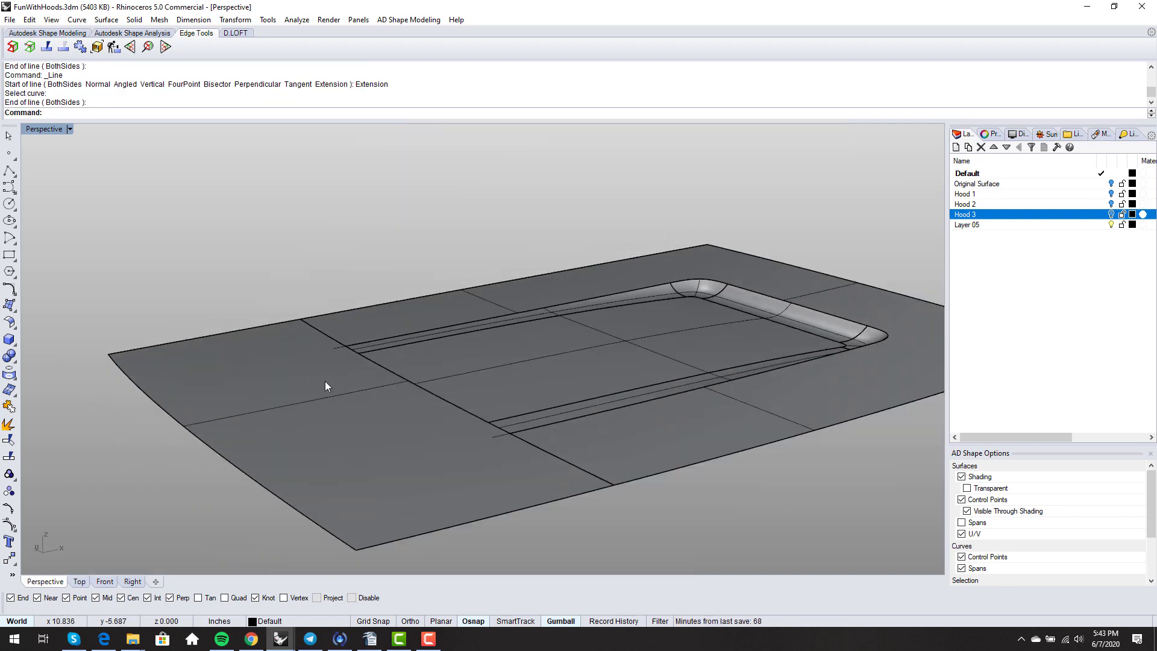
pyautogui.scroll(2, 502, 443)
pyautogui.click(505, 445)
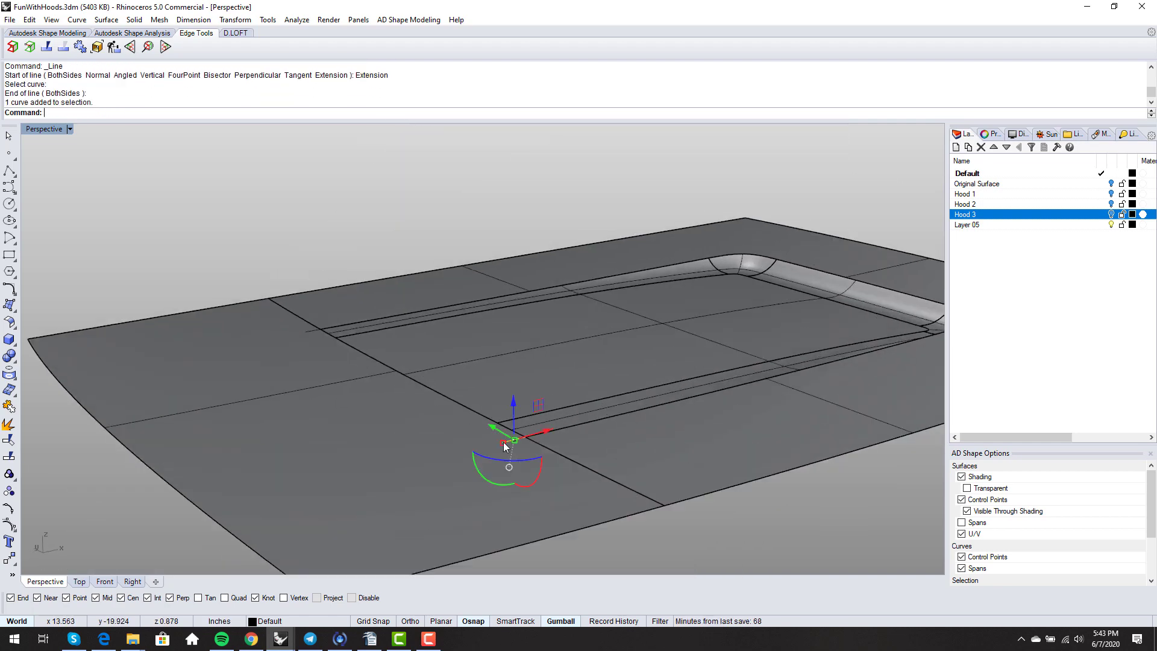
pyautogui.click(577, 429)
pyautogui.keyDown('ctrl'); pyautogui.click(595, 467); pyautogui.keyUp('ctrl')
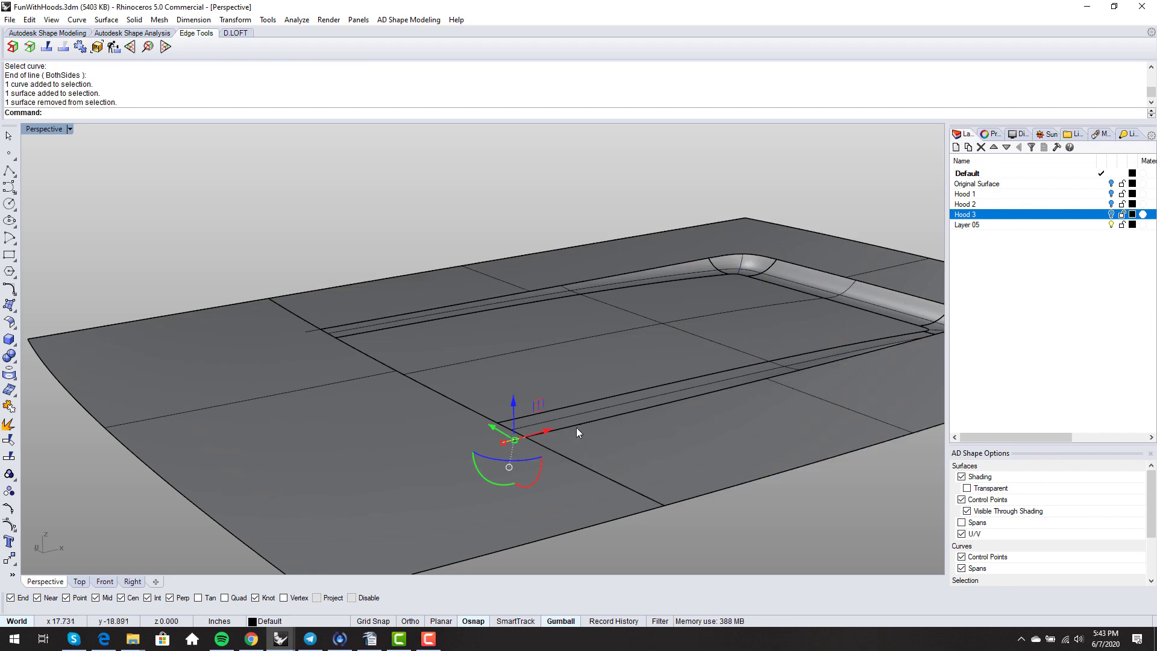
pyautogui.click(598, 433)
pyautogui.click(613, 456)
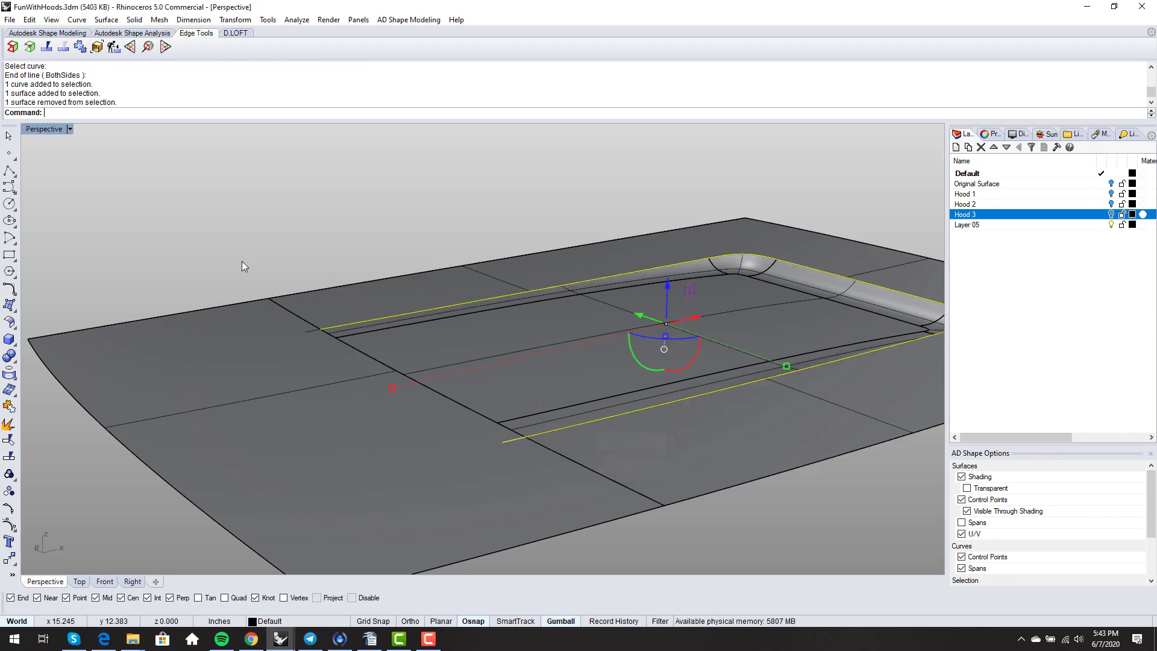
pyautogui.moveTo(351, 354); pyautogui.dragTo(350, 350)
pyautogui.moveTo(320, 352); pyautogui.dragTo(427, 373, button='right')
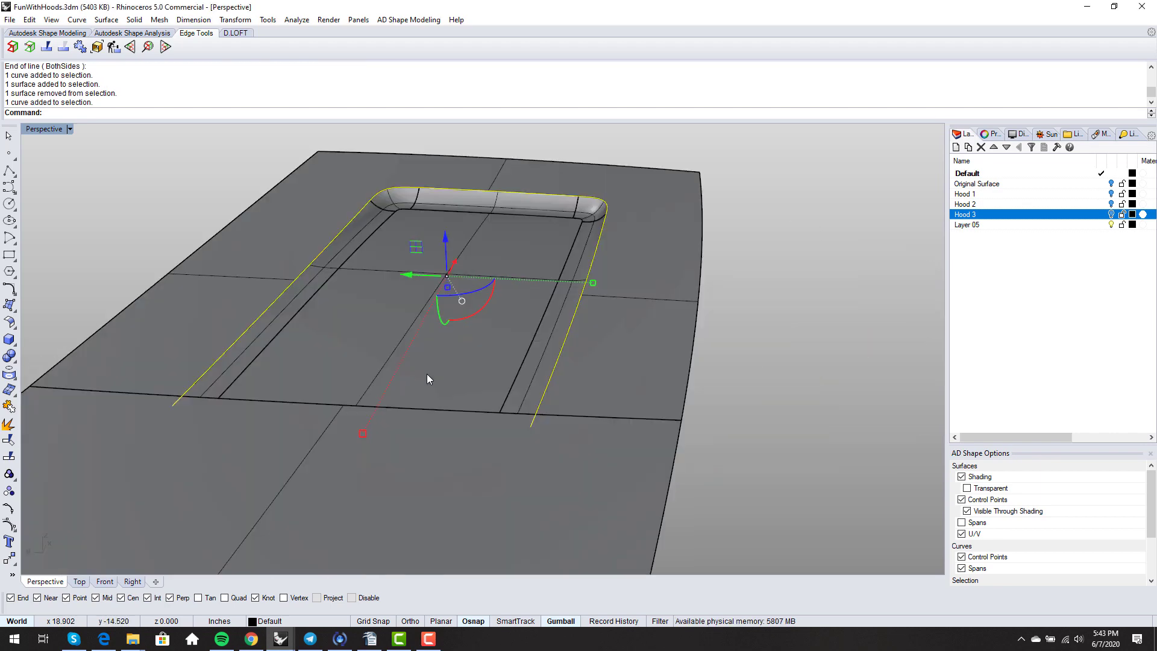
pyautogui.hotkey('ctrl', 'j')
pyautogui.press('Escape')
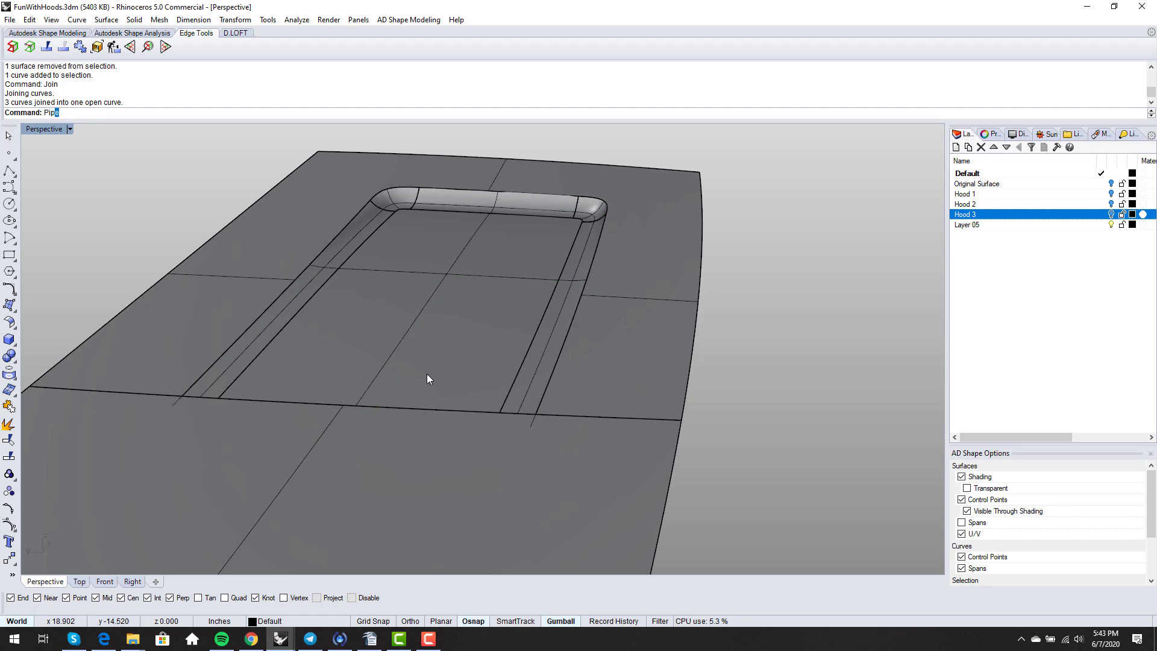
# - Pipe the joined rim curve with start and end radius 0.150, then inspect the result
pyautogui.write('Pip')
pyautogui.press('Return')
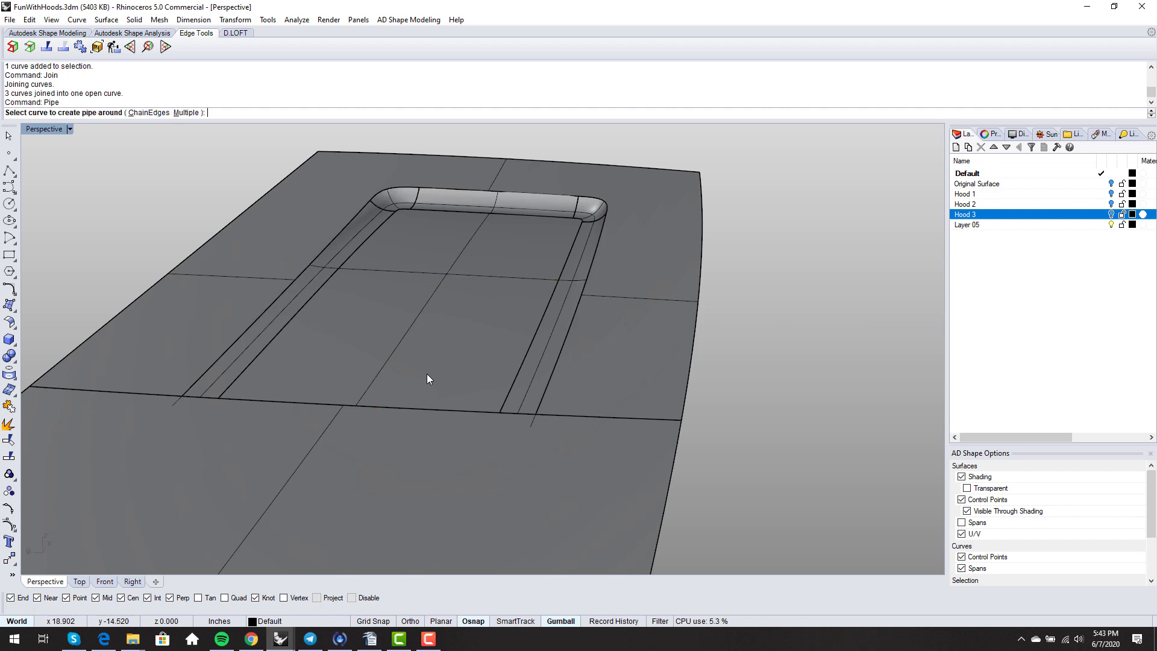
pyautogui.click(535, 424)
pyautogui.press('Return')
pyautogui.press('Return')
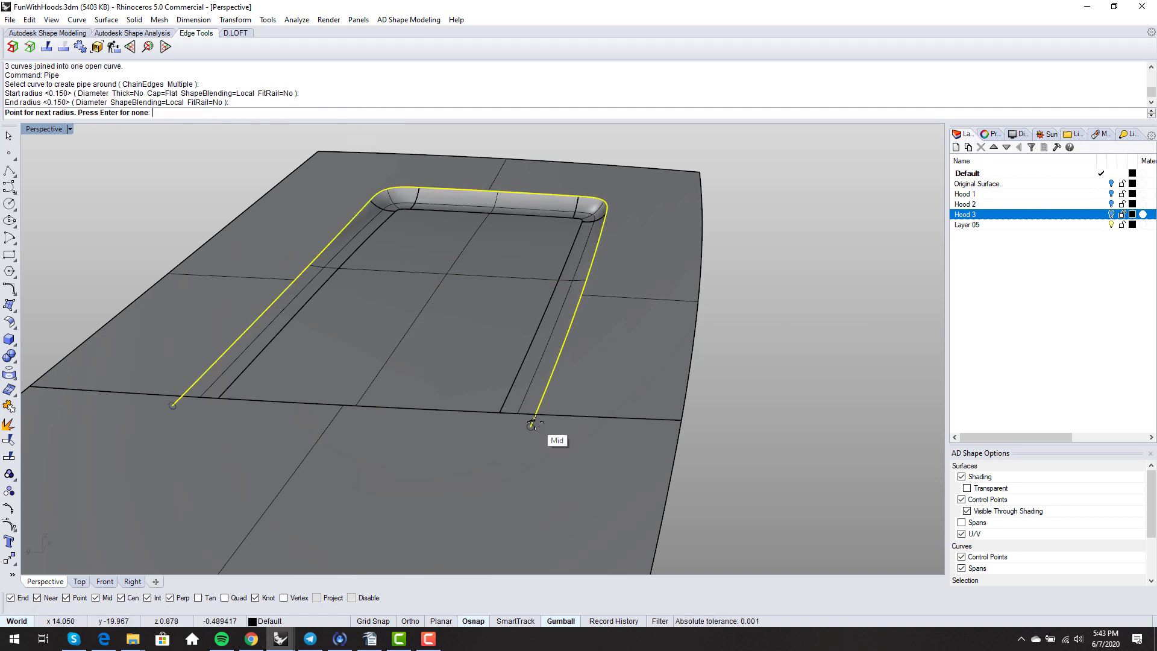
pyautogui.press('Return')
pyautogui.scroll(5, 555, 452)
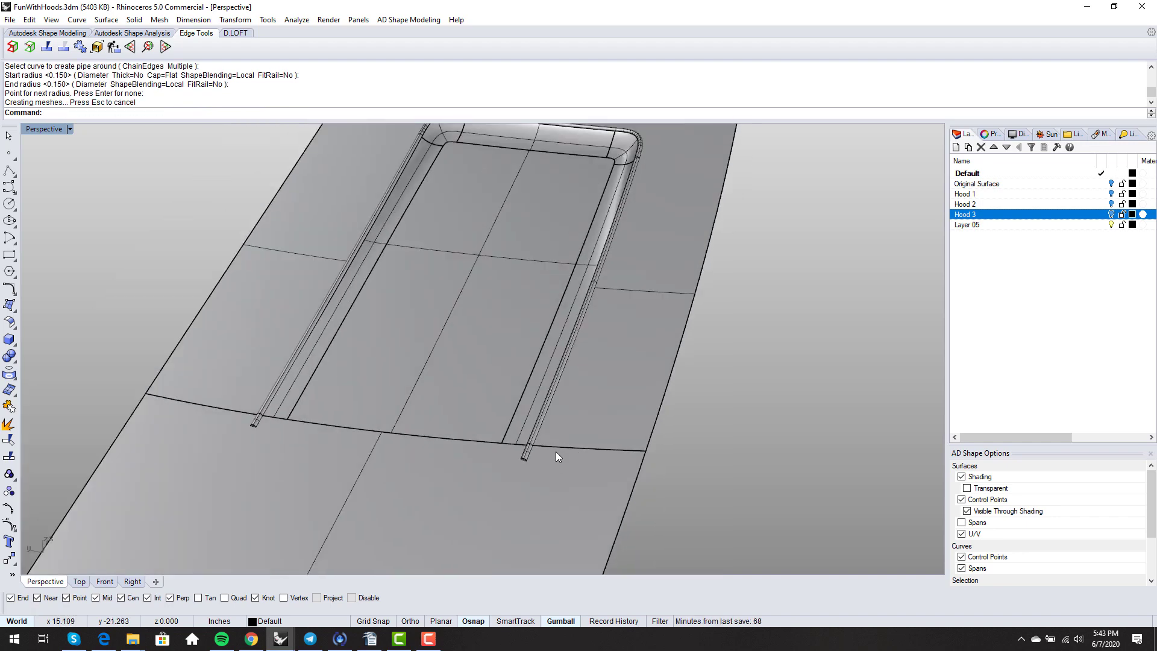
pyautogui.scroll(3, 555, 482)
pyautogui.scroll(-5, 546, 449)
pyautogui.scroll(6, 537, 464)
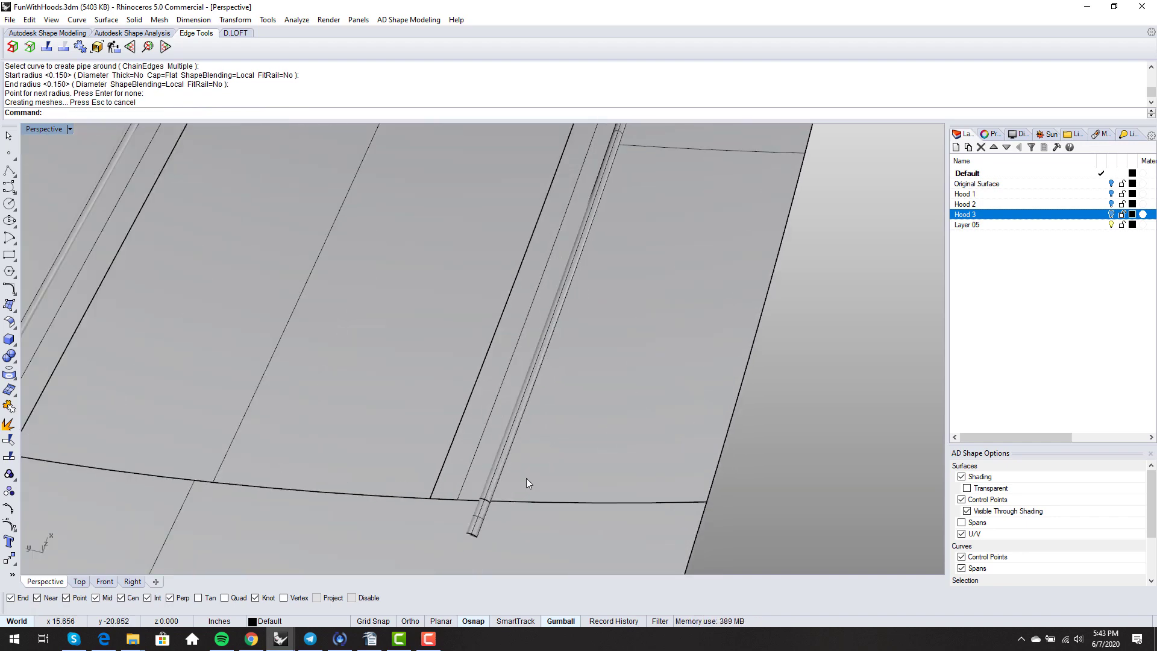
pyautogui.scroll(4, 526, 478)
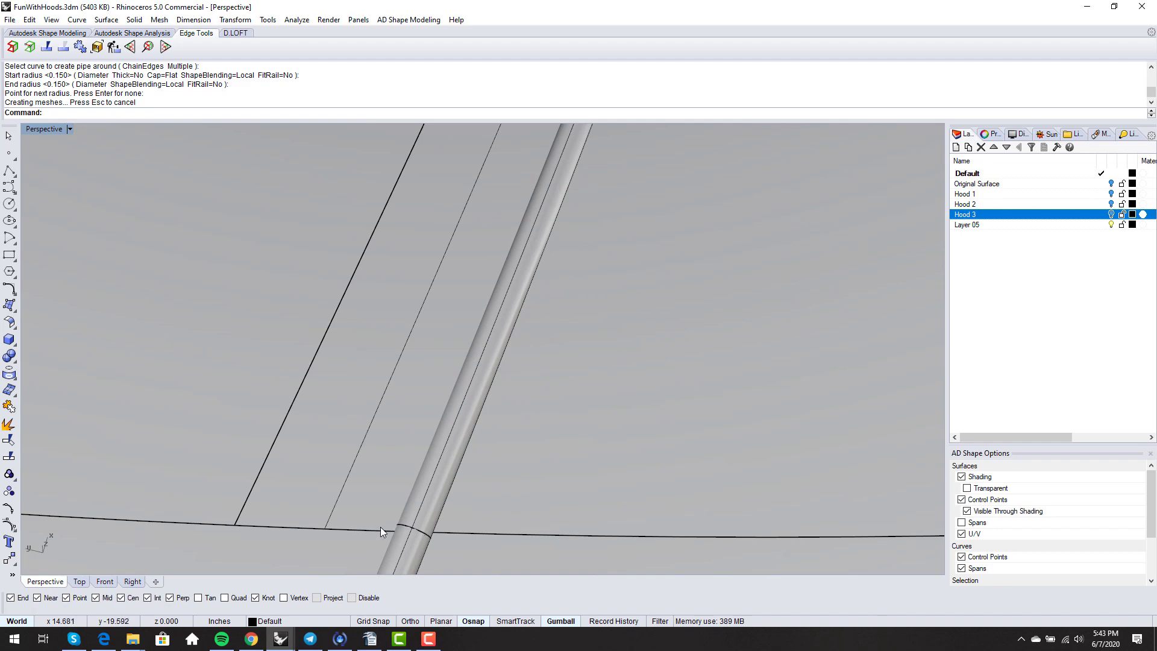
pyautogui.scroll(-8, 486, 468)
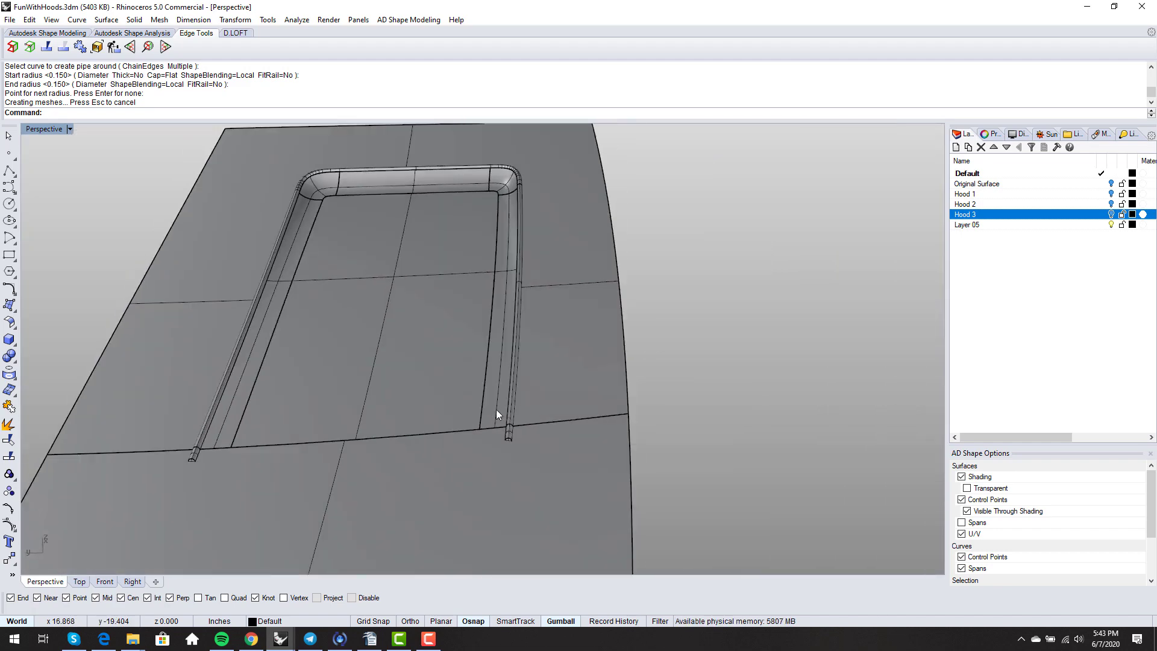
pyautogui.click(497, 410)
pyautogui.press('Escape')
pyautogui.scroll(4, 501, 414)
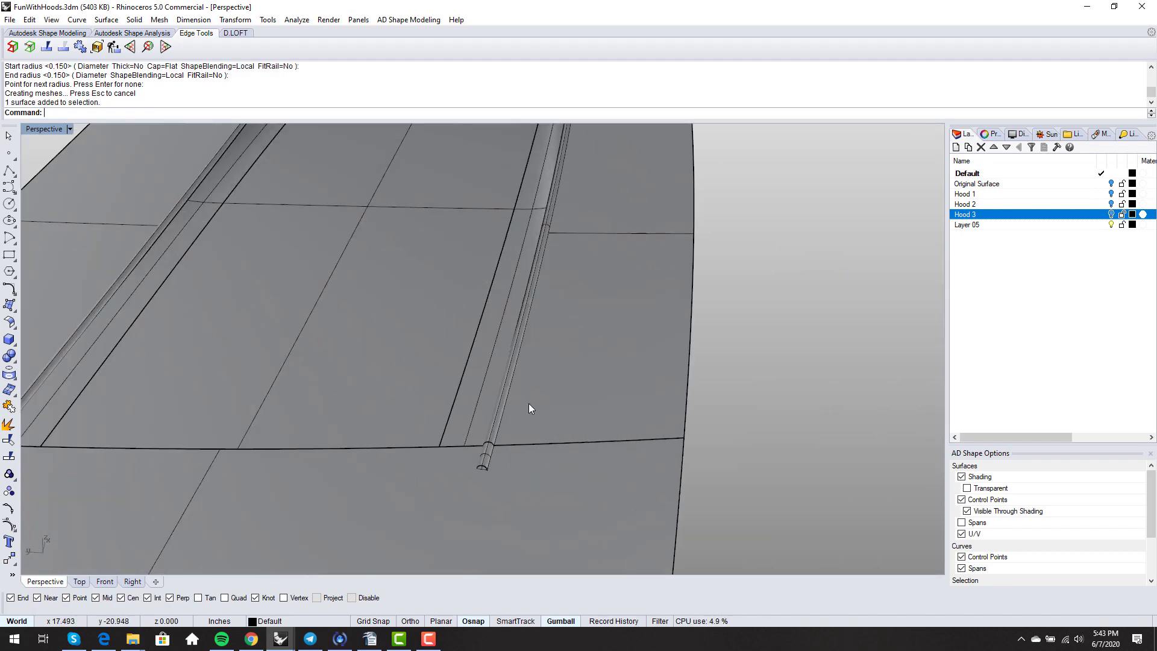
pyautogui.scroll(-8, 529, 403)
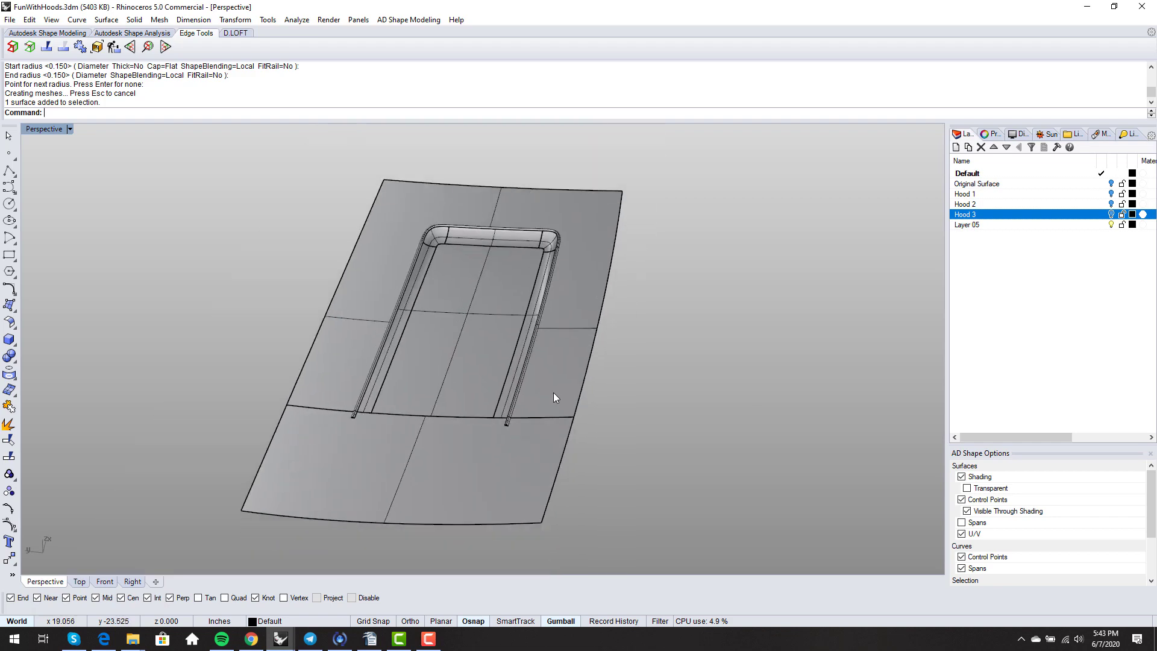
pyautogui.moveTo(547, 427); pyautogui.dragTo(684, 430, button='right')
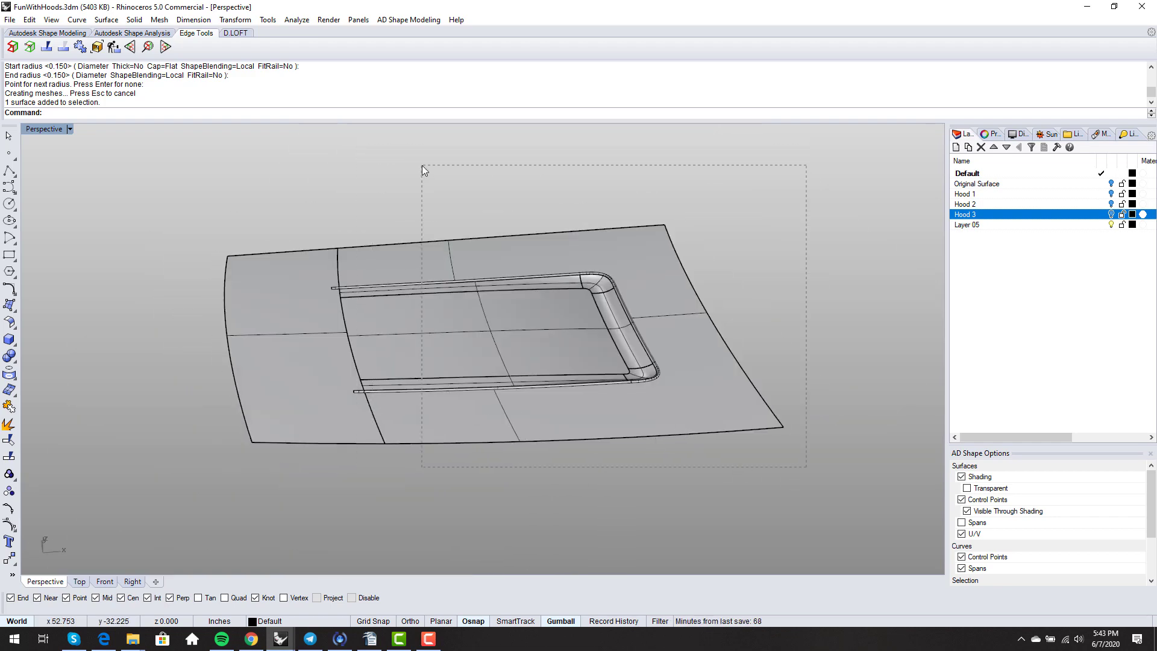
# - Join the seven hood surfaces around the scoop, leaving the pipe out
pyautogui.moveTo(422, 165); pyautogui.dragTo(422, 166)
pyautogui.scroll(5, 476, 386)
pyautogui.keyDown('ctrl'); pyautogui.click(502, 511); pyautogui.keyUp('ctrl')
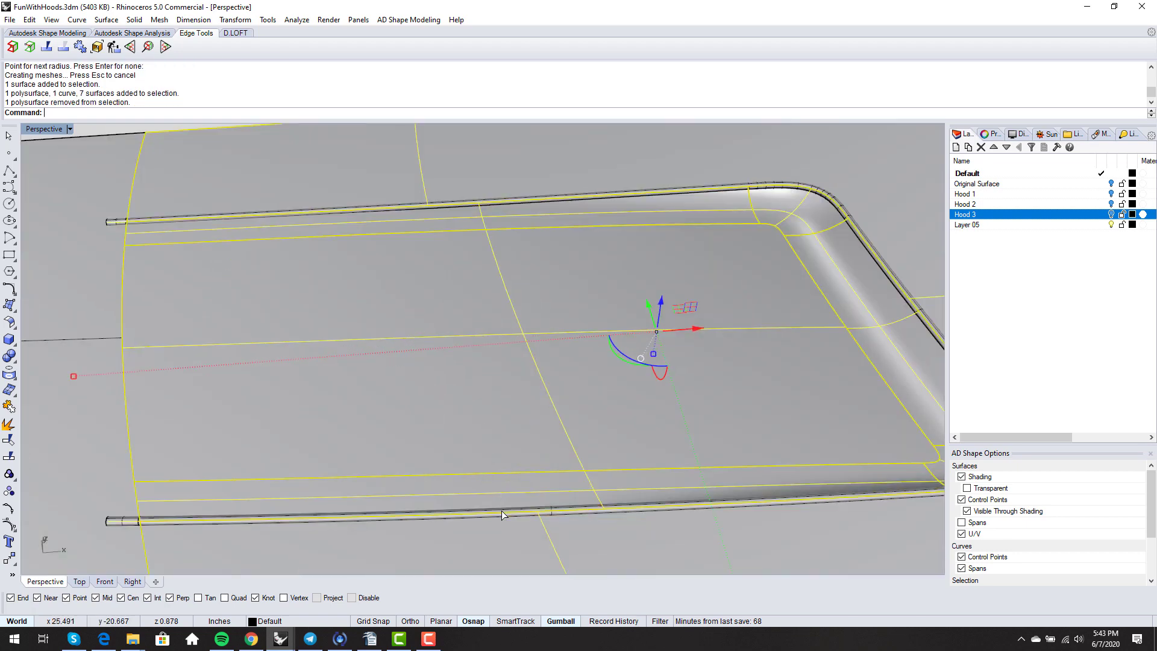
pyautogui.scroll(-5, 501, 511)
pyautogui.moveTo(502, 511); pyautogui.dragTo(638, 446, button='right')
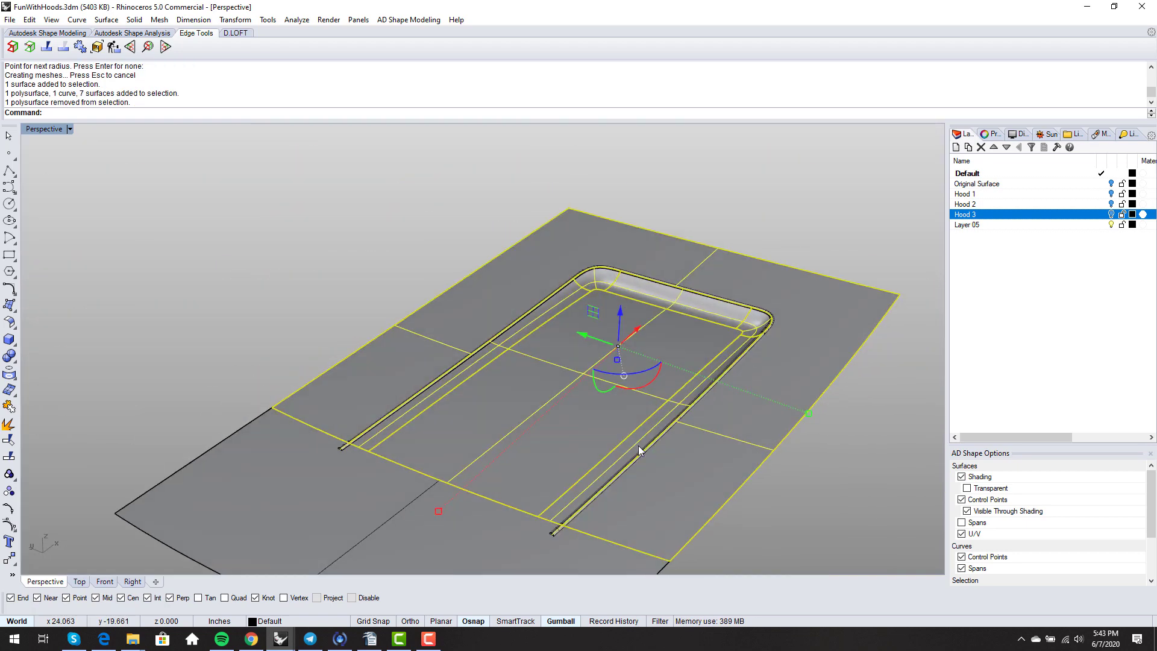
pyautogui.hotkey('ctrl', 'j')
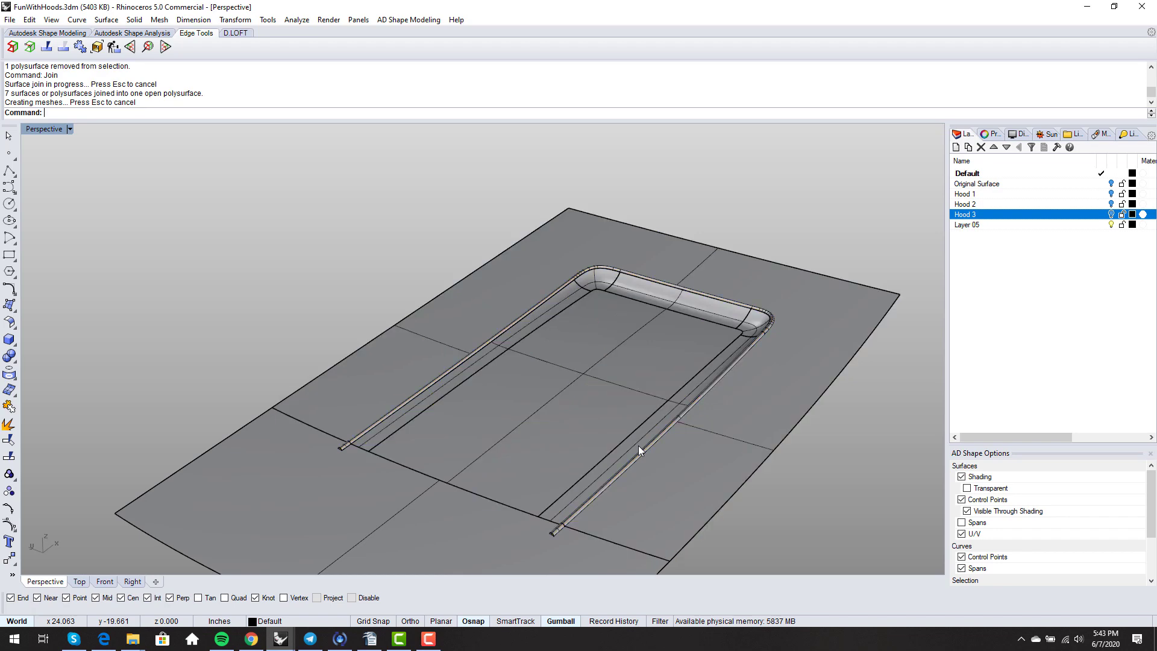
# - Split the joined hood using the pipe as the cutting object
pyautogui.press('Return')
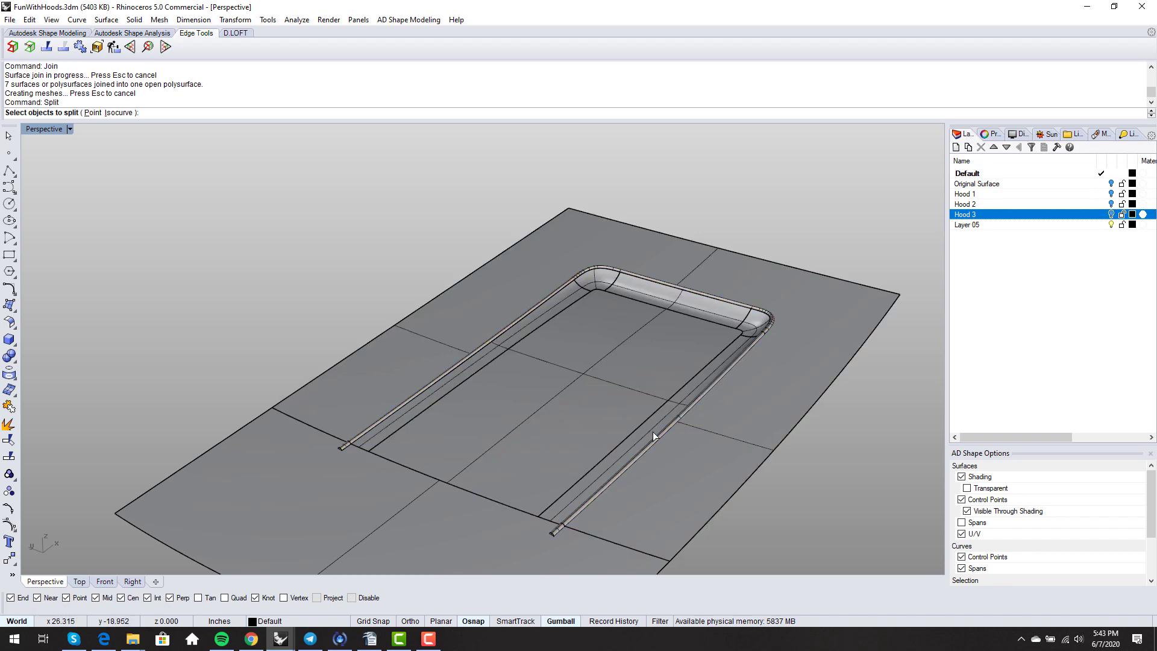
pyautogui.click(601, 402)
pyautogui.press('Return')
pyautogui.scroll(2, 442, 349)
pyautogui.scroll(3, 470, 352)
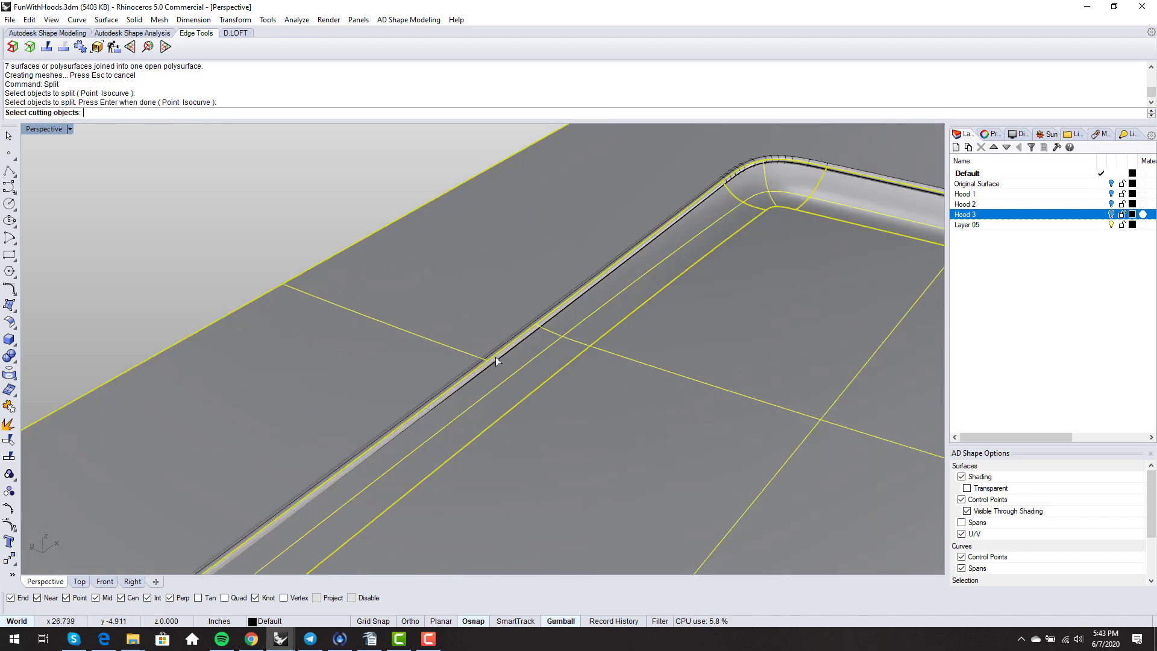
pyautogui.click(492, 356)
pyautogui.press('Return')
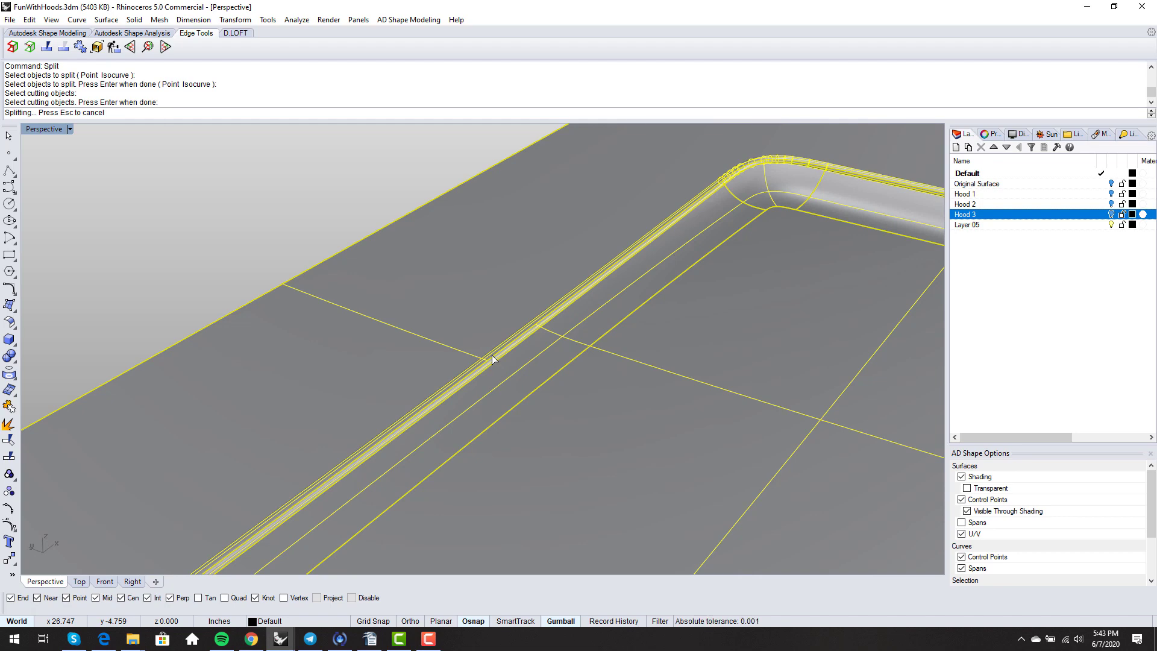
pyautogui.scroll(-3, 489, 352)
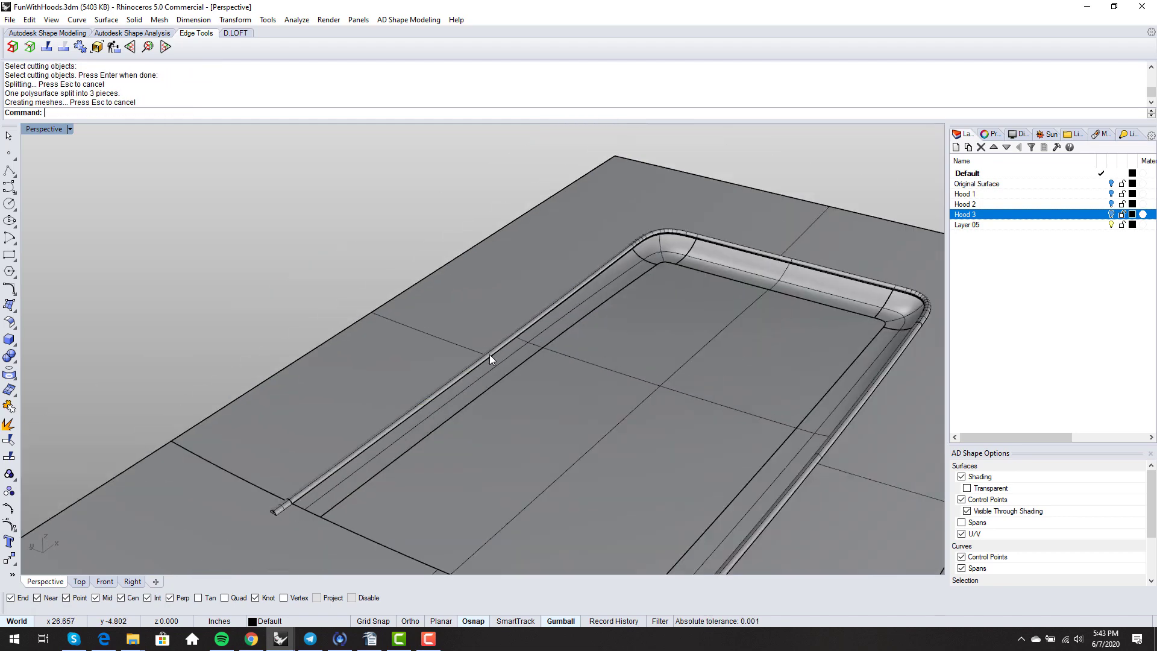
# - Delete the pipe and the thin strip pieces left around the rim
pyautogui.click(489, 354)
pyautogui.press('Escape')
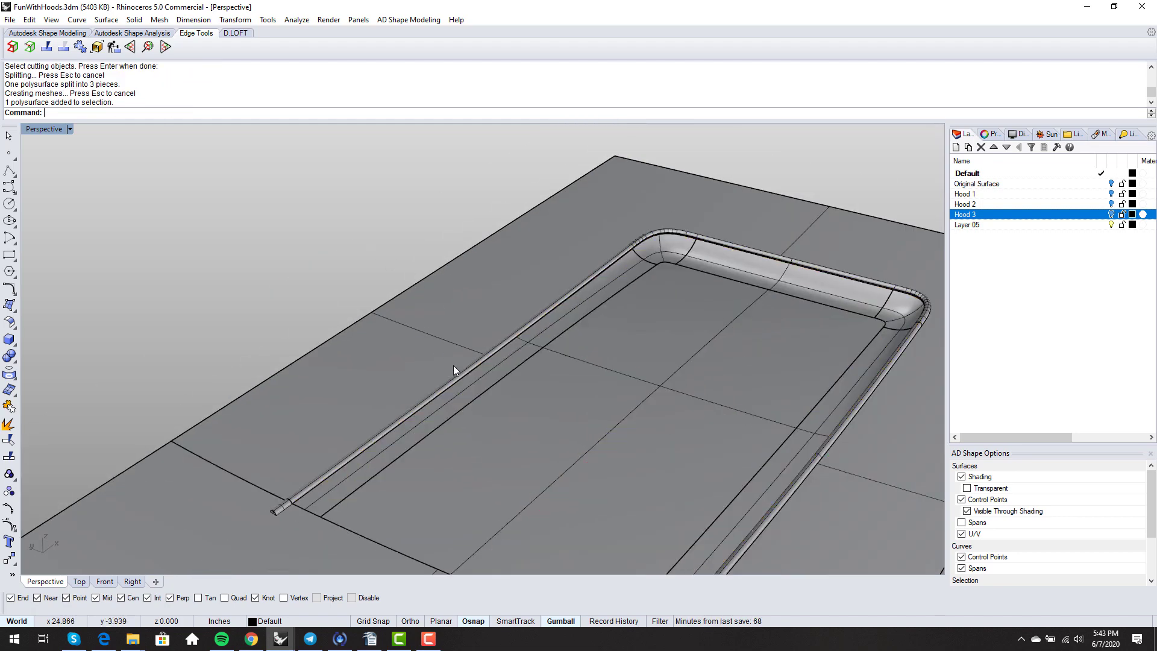
pyautogui.scroll(2, 472, 389)
pyautogui.click(470, 385)
pyautogui.press('Delete')
pyautogui.click(473, 391)
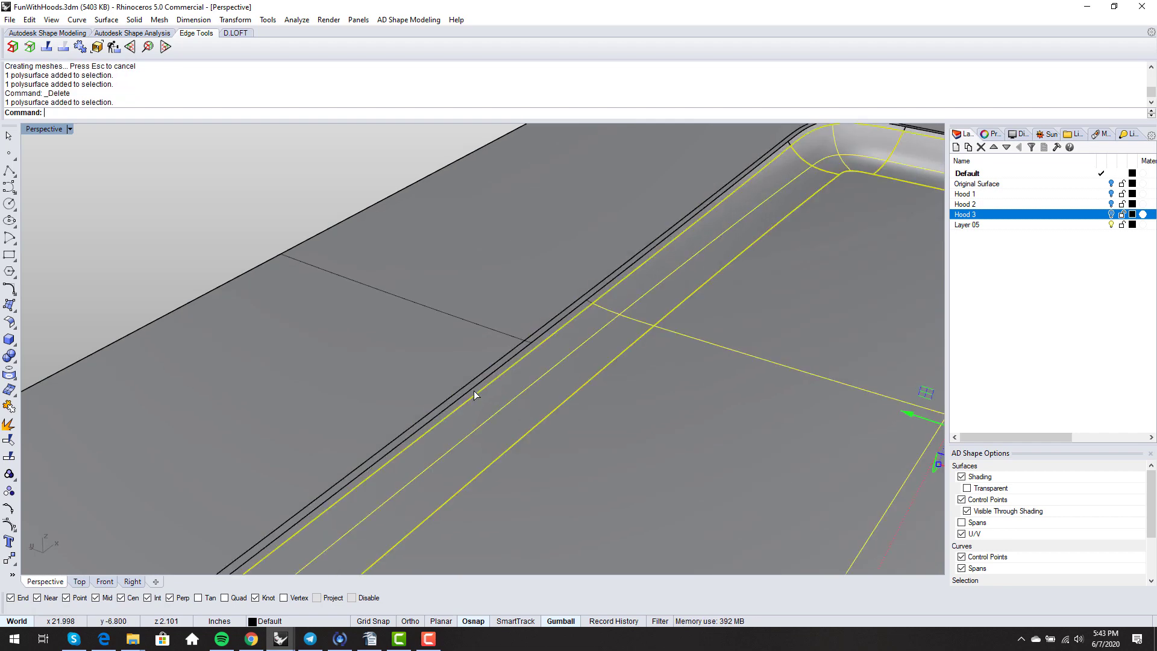
pyautogui.press('Delete')
pyautogui.click(471, 388)
pyautogui.press('Return')
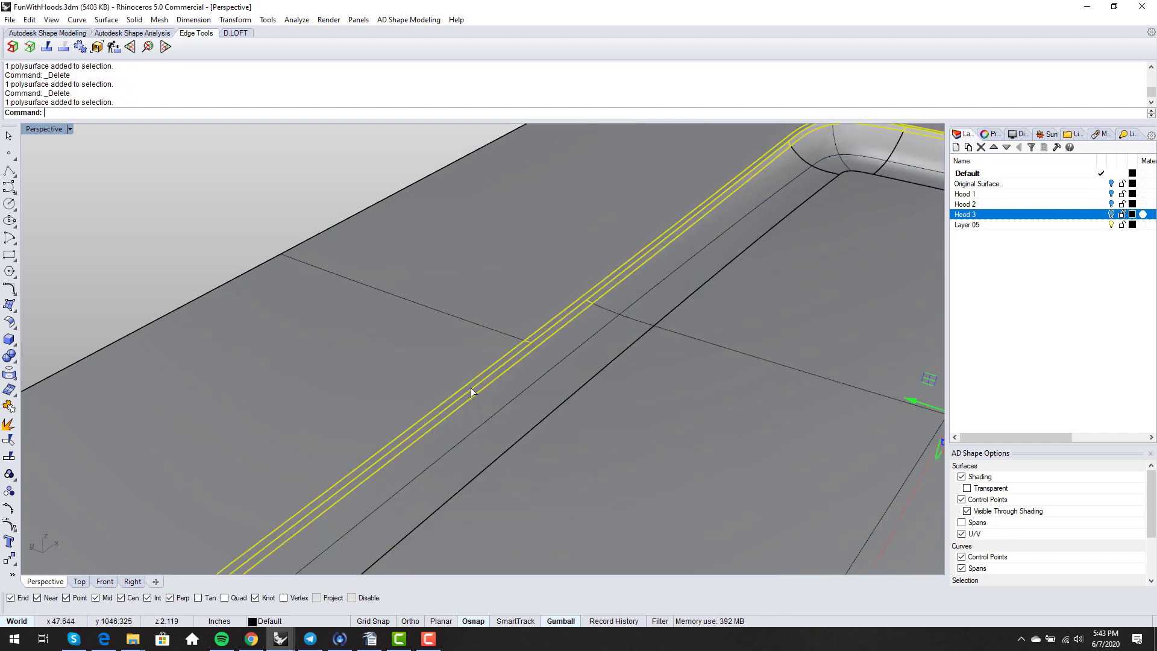
pyautogui.press('Escape')
pyautogui.scroll(-10, 453, 344)
pyautogui.moveTo(486, 317); pyautogui.dragTo(486, 381, button='right')
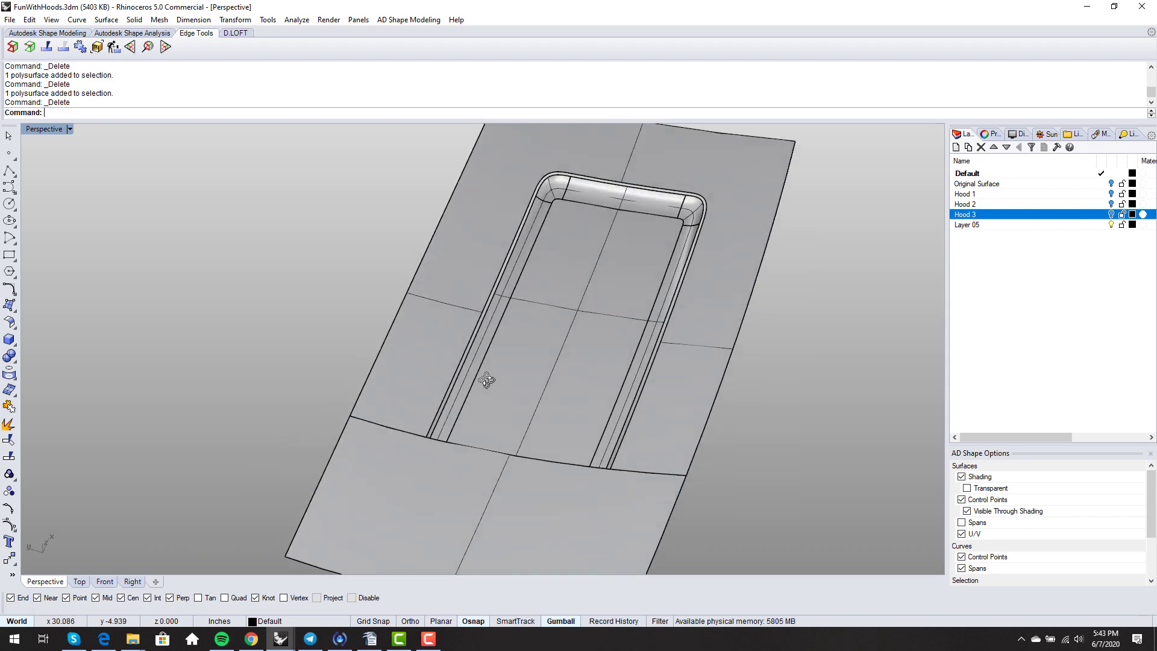
pyautogui.scroll(5, 666, 498)
pyautogui.scroll(-8, 666, 498)
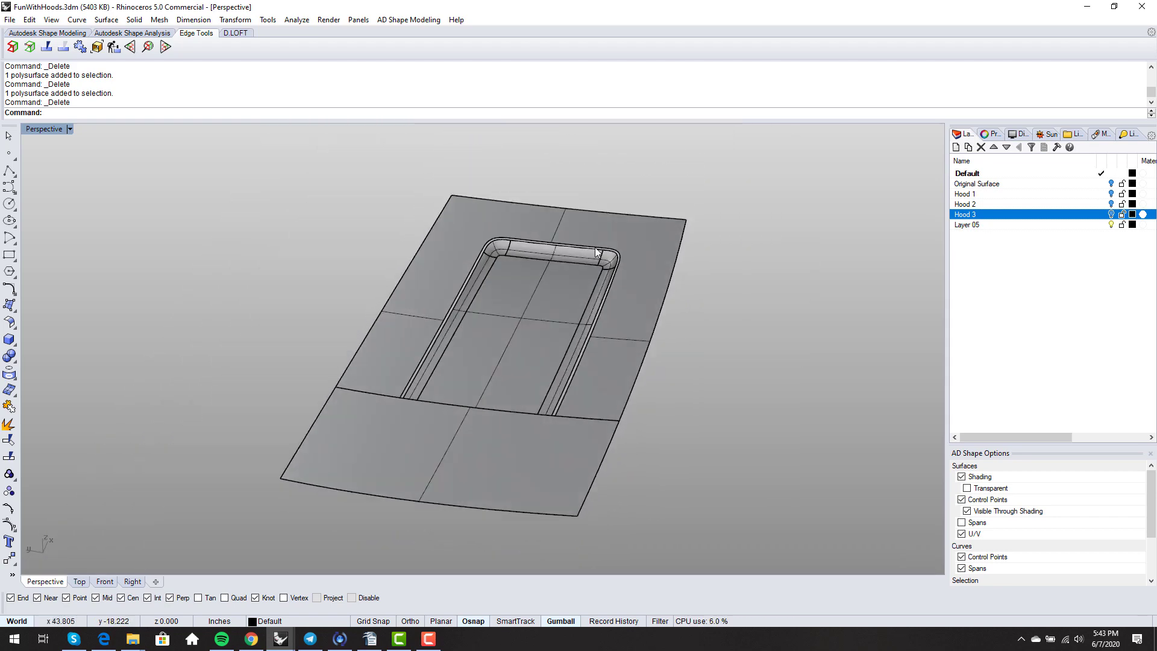
pyautogui.scroll(5, 606, 327)
pyautogui.scroll(-3, 606, 327)
pyautogui.moveTo(590, 298); pyautogui.dragTo(591, 255, button='right')
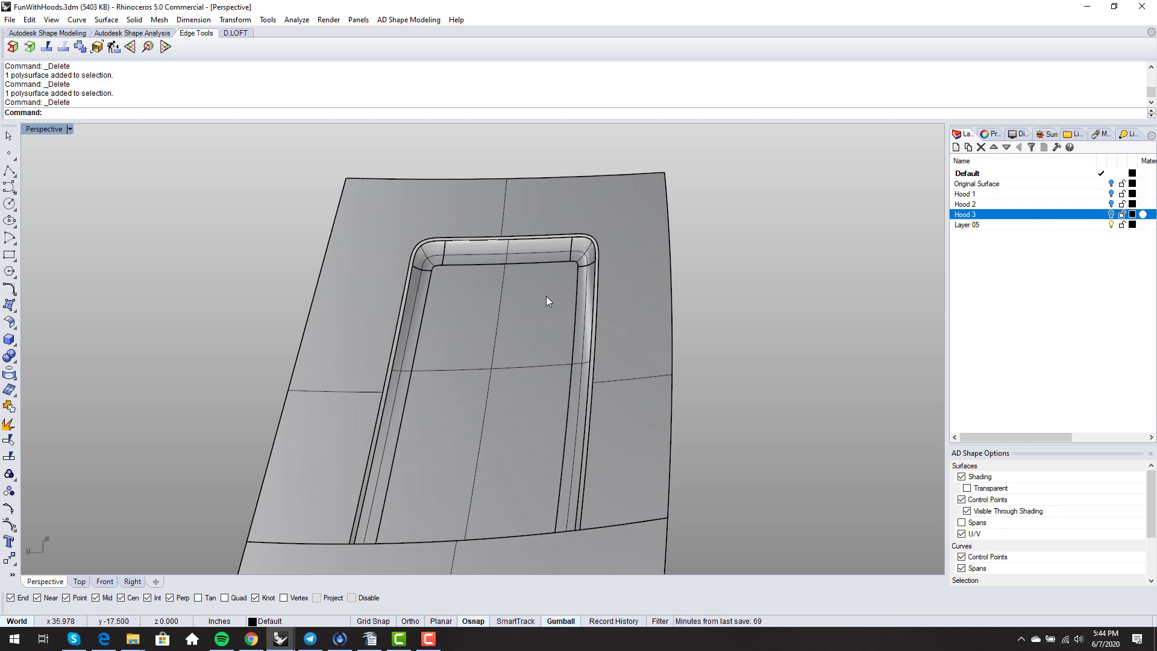
pyautogui.moveTo(547, 297); pyautogui.dragTo(528, 298, button='right')
pyautogui.moveTo(527, 352); pyautogui.dragTo(556, 370, button='right')
pyautogui.scroll(5, 561, 256)
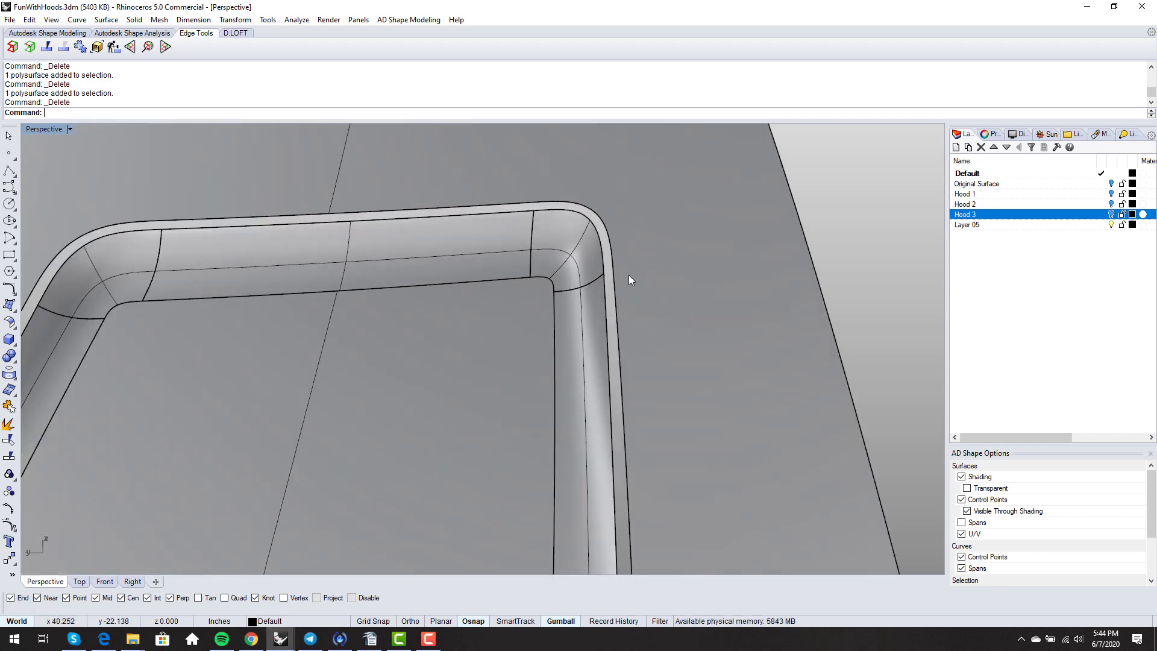
pyautogui.scroll(-9, 604, 270)
pyautogui.moveTo(604, 270); pyautogui.dragTo(553, 331, button='right')
pyautogui.scroll(8, 618, 248)
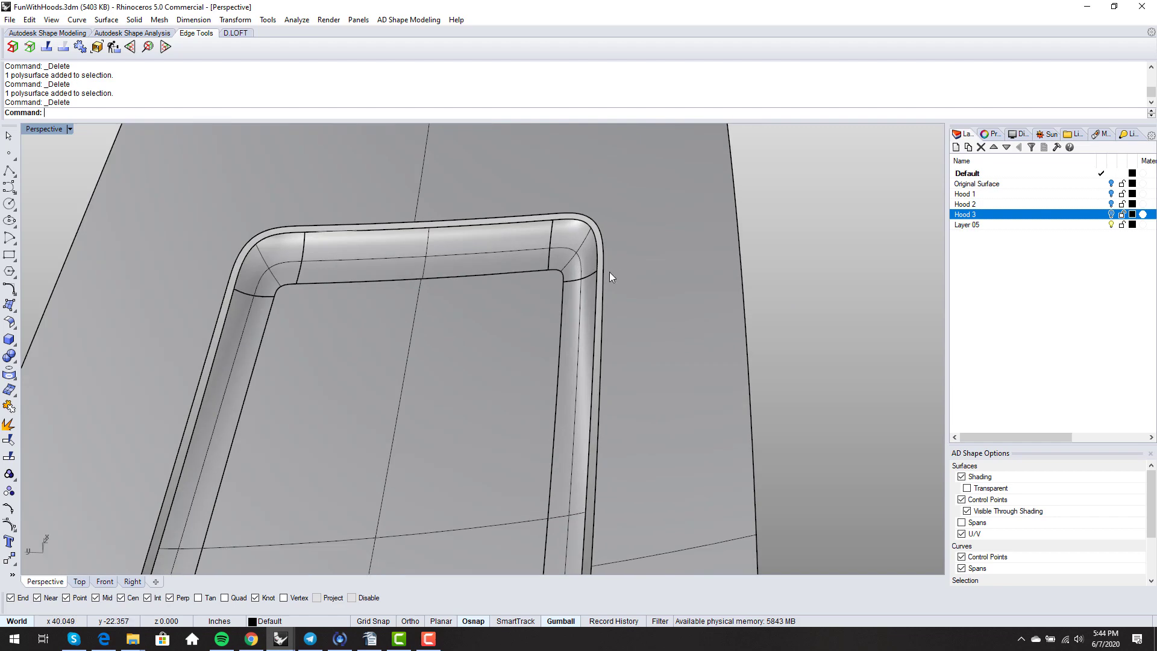
pyautogui.scroll(-6, 609, 273)
pyautogui.moveTo(610, 272); pyautogui.dragTo(582, 233, button='right')
pyautogui.scroll(3, 579, 277)
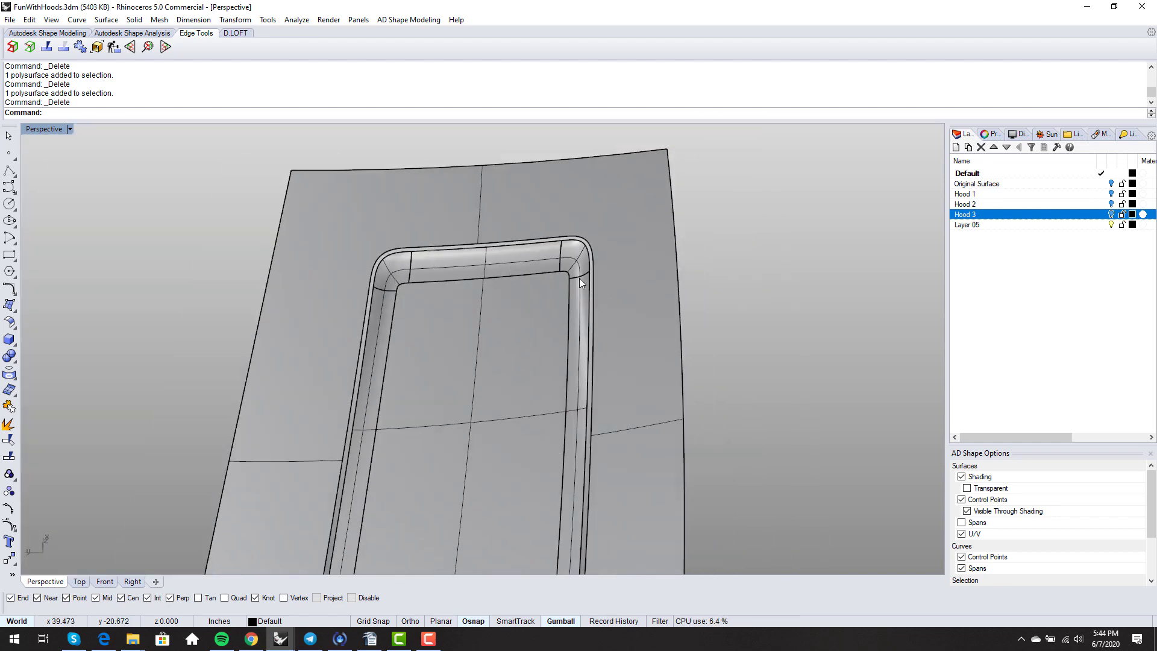
pyautogui.press('Return')
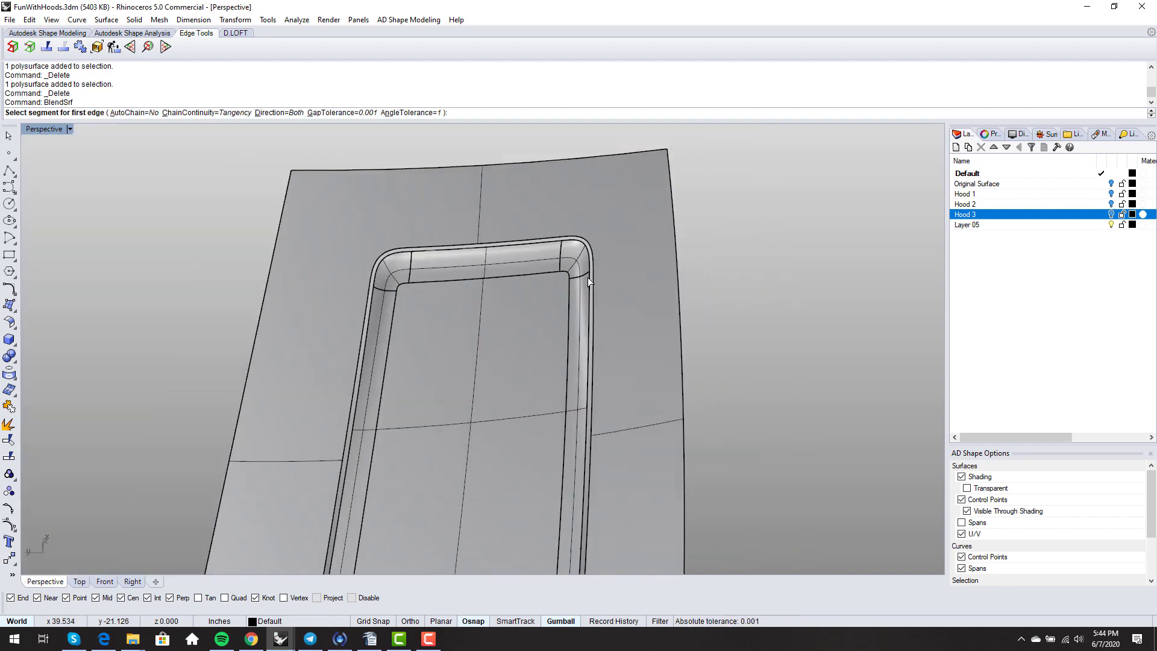
pyautogui.scroll(3, 587, 277)
pyautogui.press('Escape')
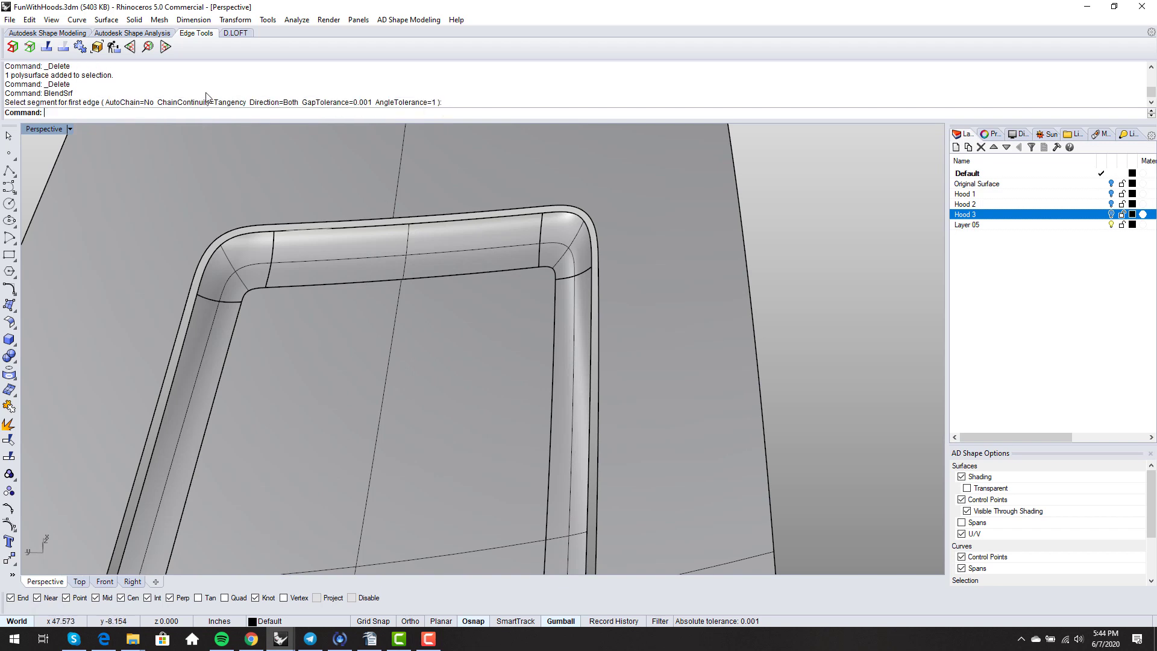
# - Split the recess side edge where its rounded corner begins
pyautogui.click(46, 47)
pyautogui.scroll(2, 595, 280)
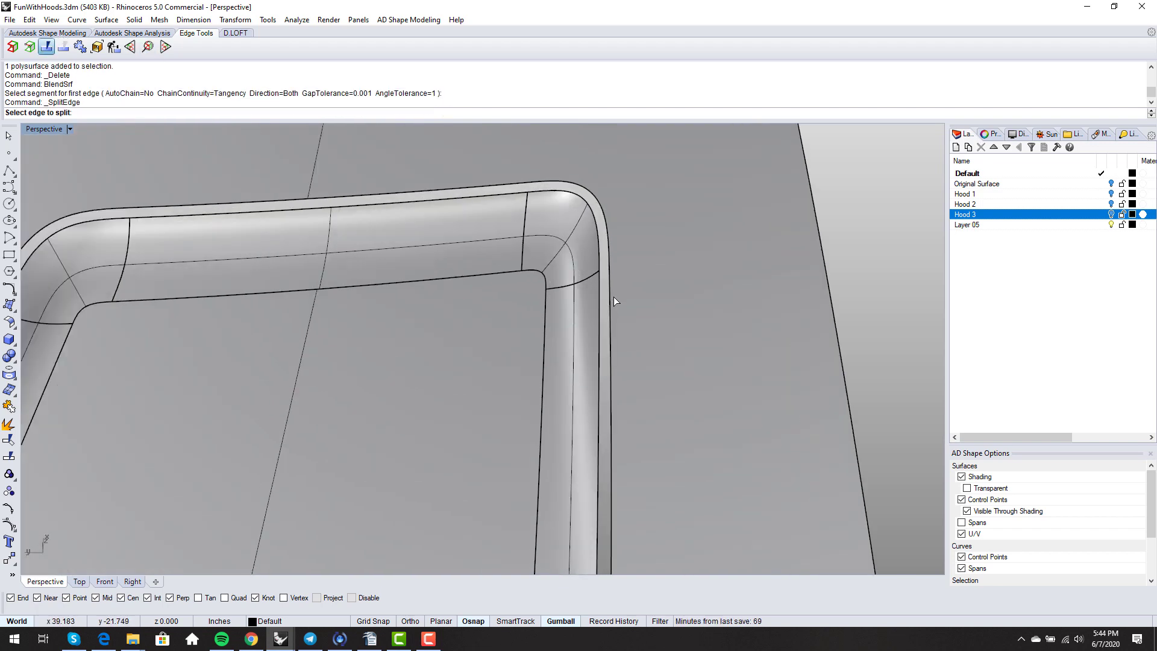
pyautogui.click(610, 298)
pyautogui.scroll(4, 607, 283)
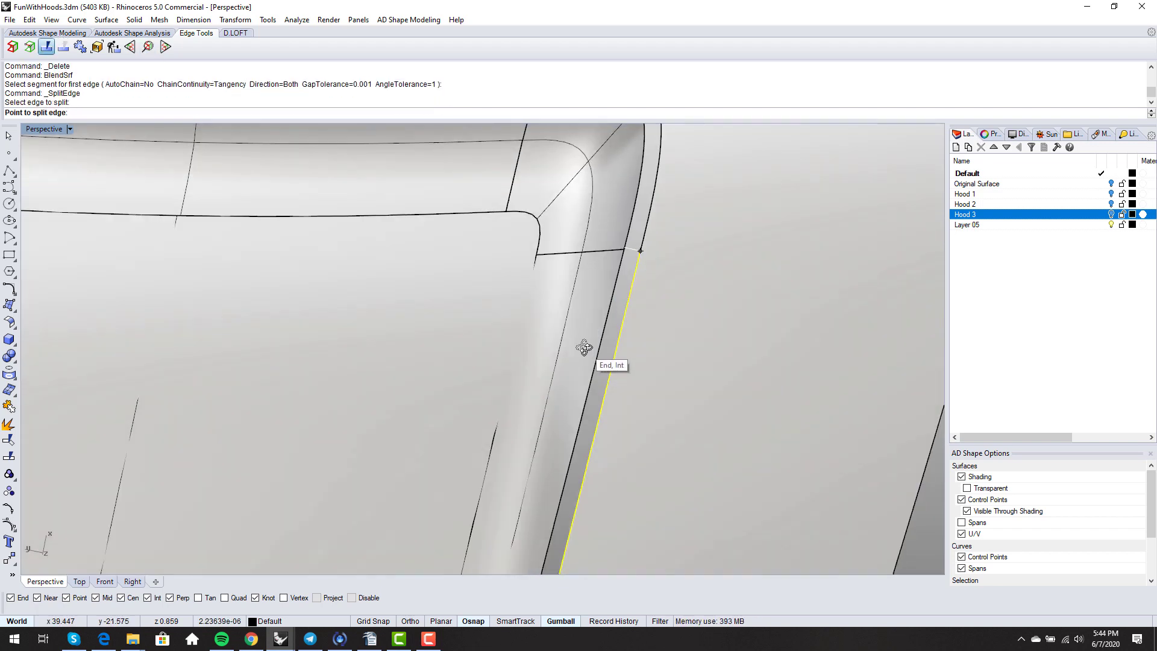
pyautogui.scroll(-3, 599, 313)
pyautogui.click(600, 313)
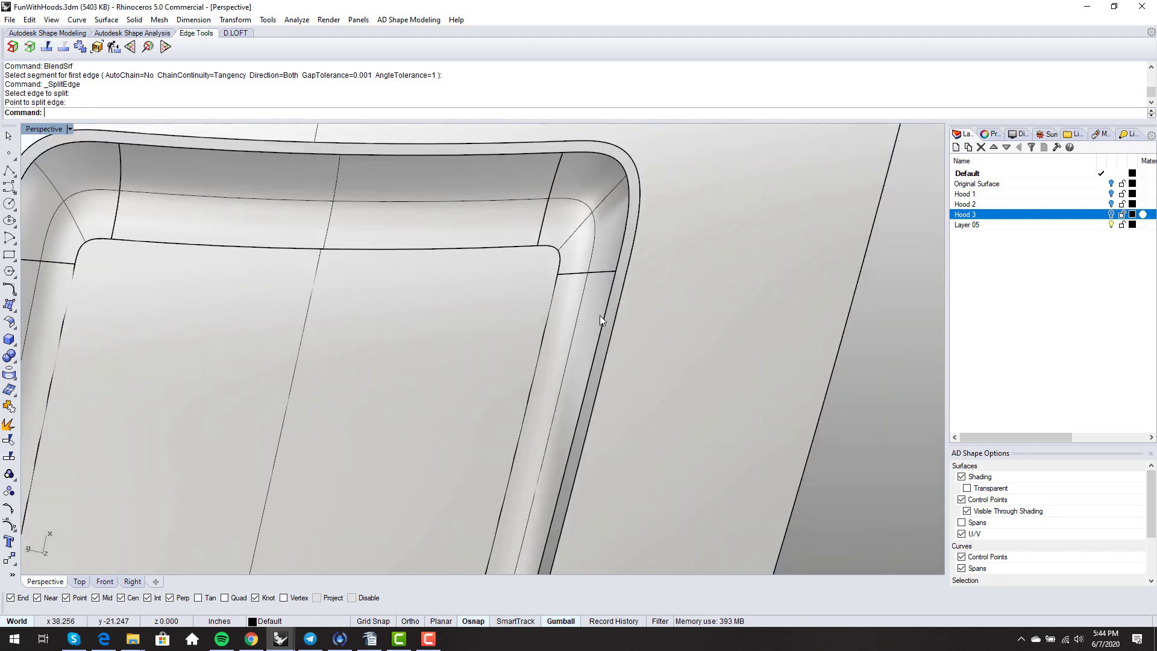
pyautogui.scroll(-3, 599, 315)
# - Split the top outer rim edge at the corner-start points on both sides
pyautogui.press('Return')
pyautogui.scroll(3, 555, 215)
pyautogui.click(563, 197)
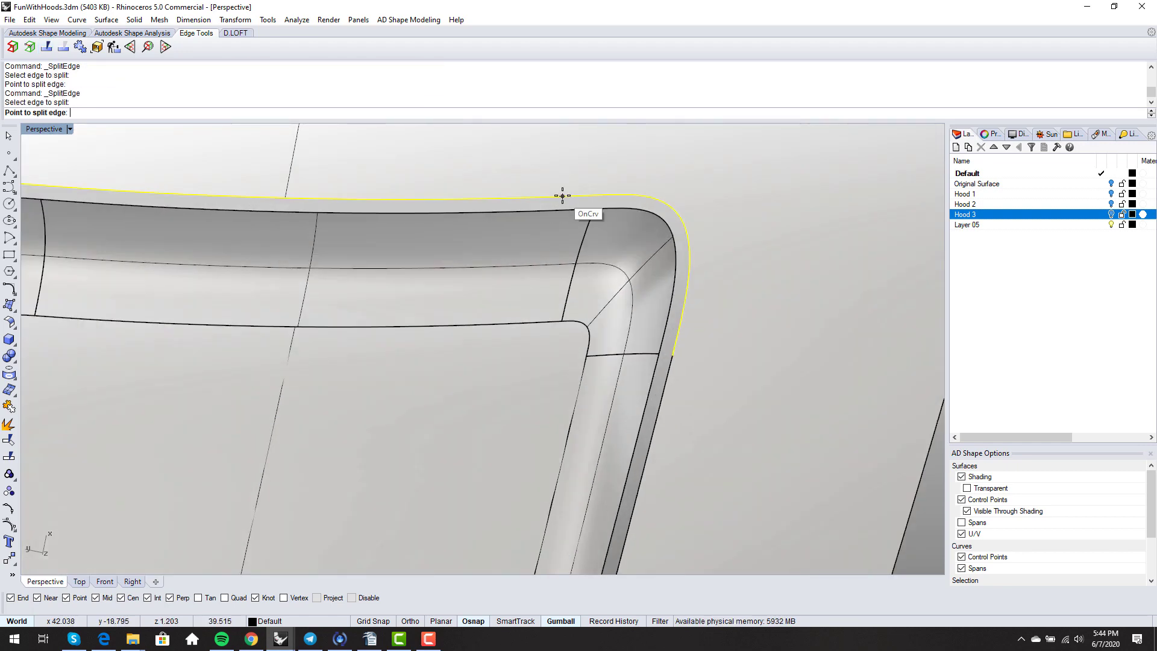
pyautogui.click(595, 196)
pyautogui.scroll(-3, 595, 198)
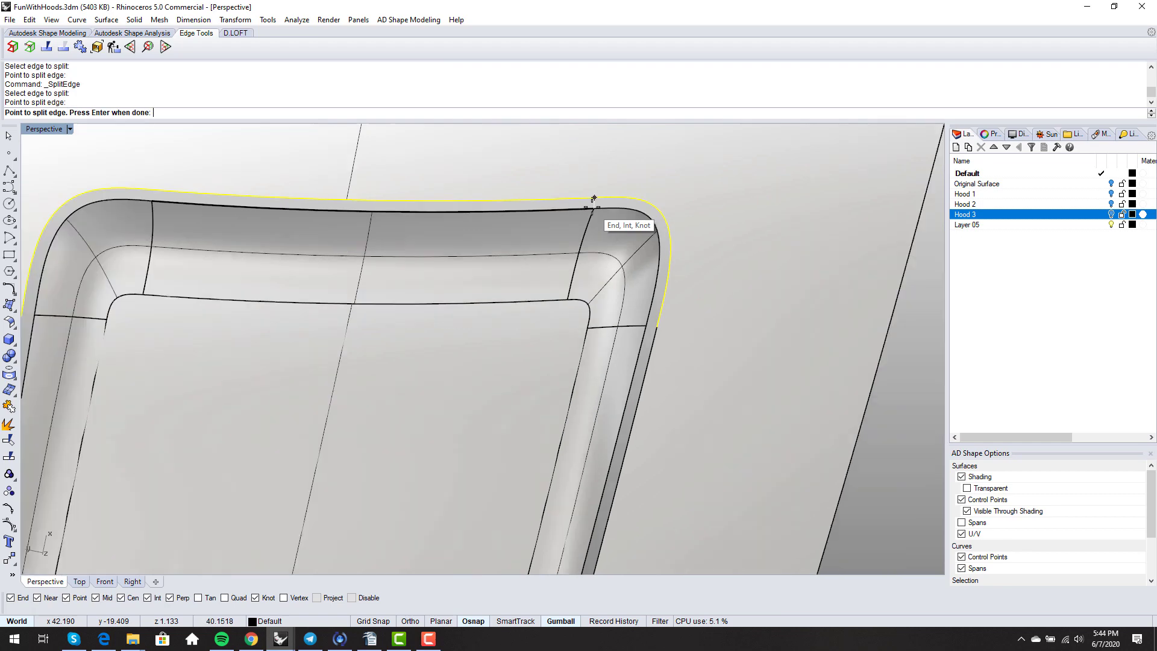
pyautogui.scroll(3, 337, 192)
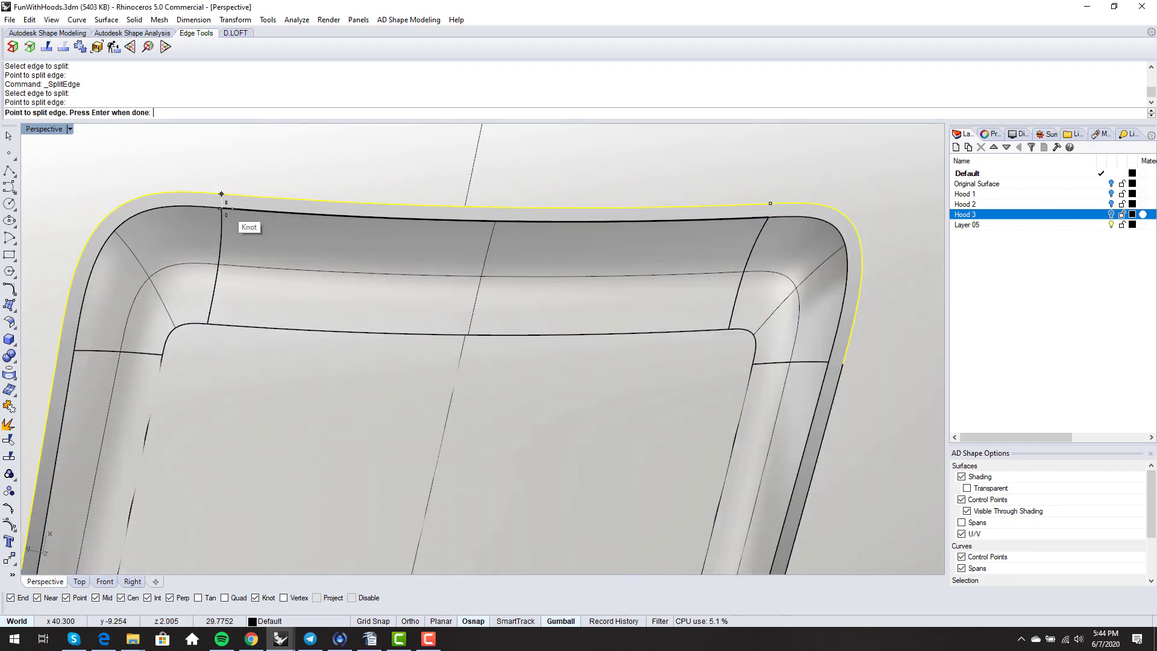
pyautogui.click(221, 194)
pyautogui.scroll(-1, 220, 195)
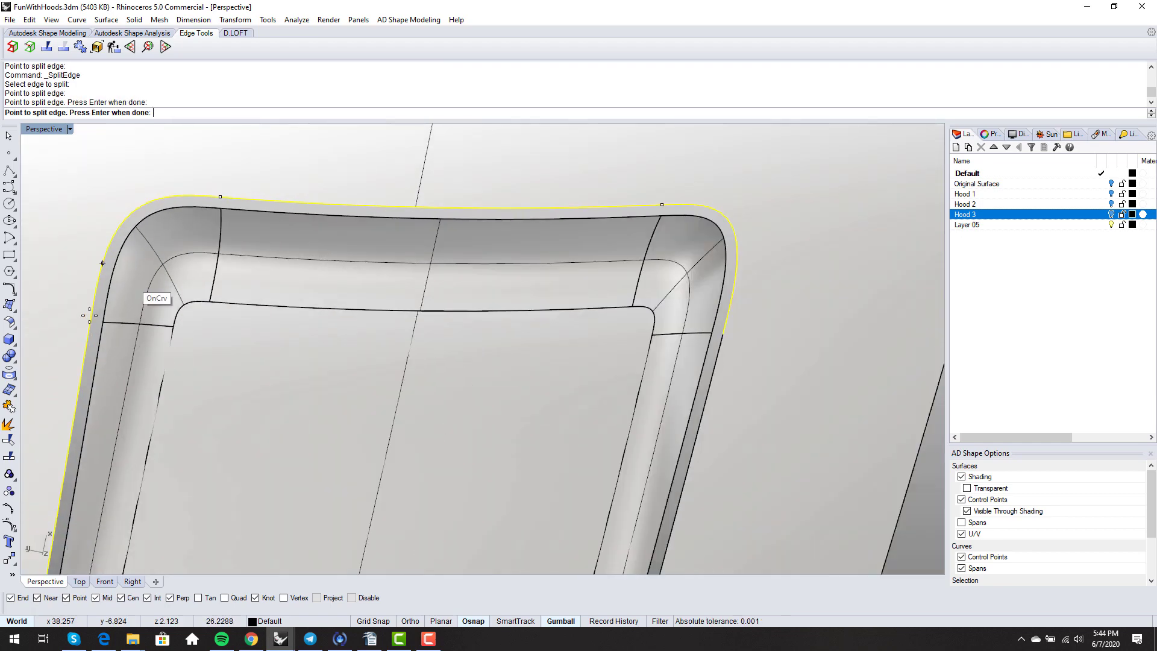
pyautogui.click(90, 321)
pyautogui.scroll(-4, 338, 299)
pyautogui.keyDown('shift'); pyautogui.moveTo(352, 323); pyautogui.dragTo(373, 262, button='right'); pyautogui.keyUp('shift')
pyautogui.scroll(-4, 367, 305)
pyautogui.moveTo(367, 305)
pyautogui.mouseDown(button='right')
pyautogui.moveTo(385, 230)
pyautogui.moveTo(364, 236)
pyautogui.moveTo(400, 259)
pyautogui.moveTo(426, 225)
pyautogui.moveTo(403, 281)
pyautogui.moveTo(413, 257)
pyautogui.mouseUp(button='right')
pyautogui.scroll(-4, 386, 242)
pyautogui.rightClick(385, 242)
pyautogui.scroll(-2, 386, 242)
# - Preview the whole hood in Rendered display
pyautogui.middleClick(356, 238)
pyautogui.hotkey('ctrl', 'alt', 'r')
pyautogui.scroll(2, 401, 277)
pyautogui.middleClick(450, 252)
# - Return the viewport to Shaded display and cancel a stray blend attempt
pyautogui.click(451, 252)
pyautogui.moveTo(505, 306); pyautogui.dragTo(510, 322, button='right')
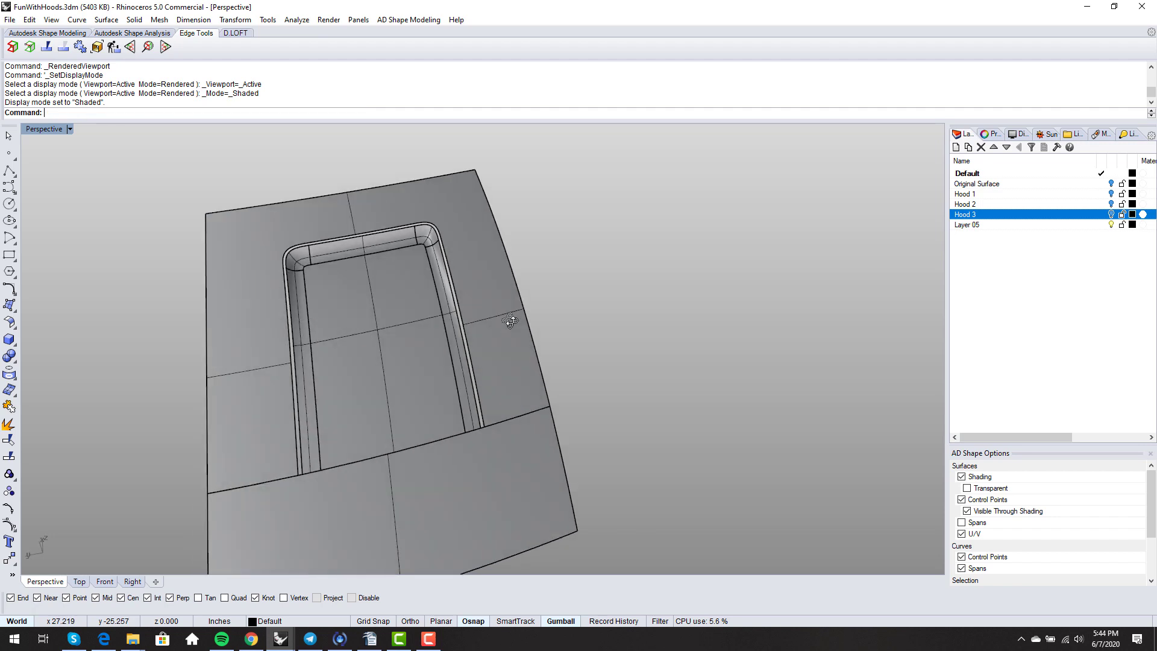
pyautogui.press('Return')
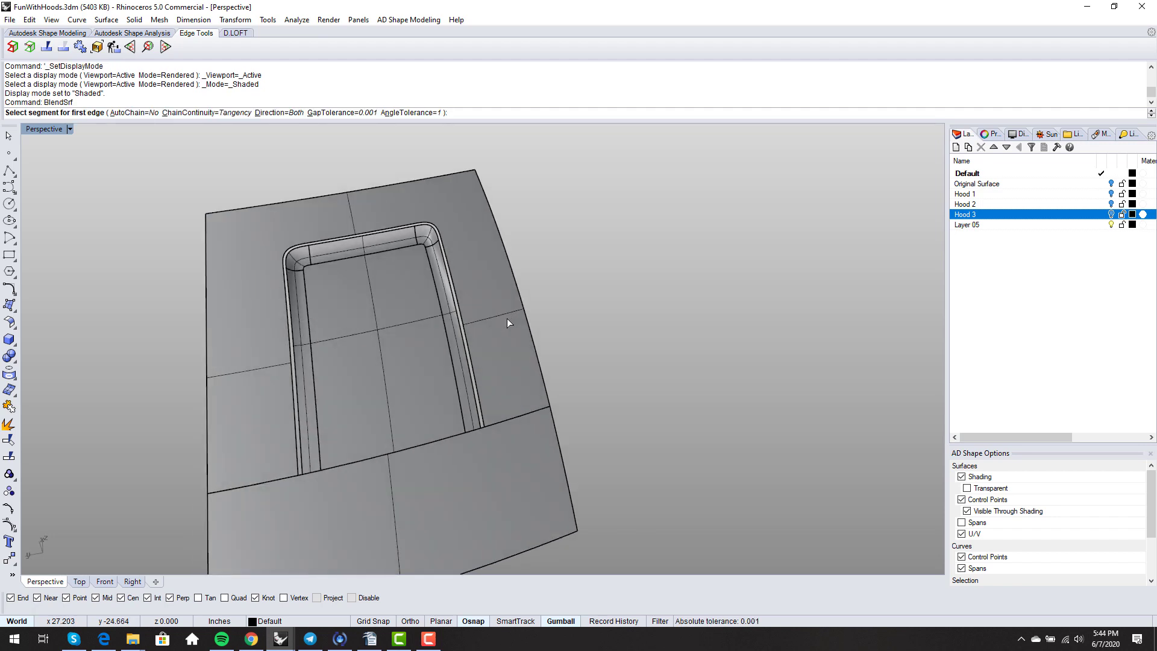
pyautogui.scroll(2, 507, 319)
pyautogui.click(470, 448)
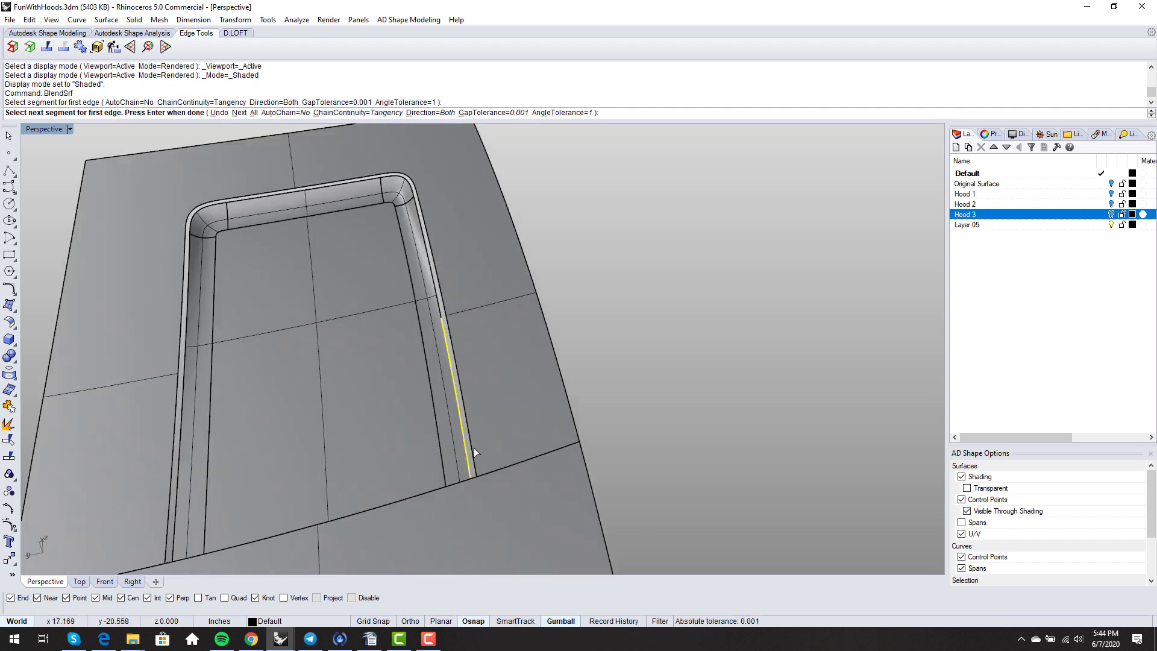
pyautogui.press('Escape')
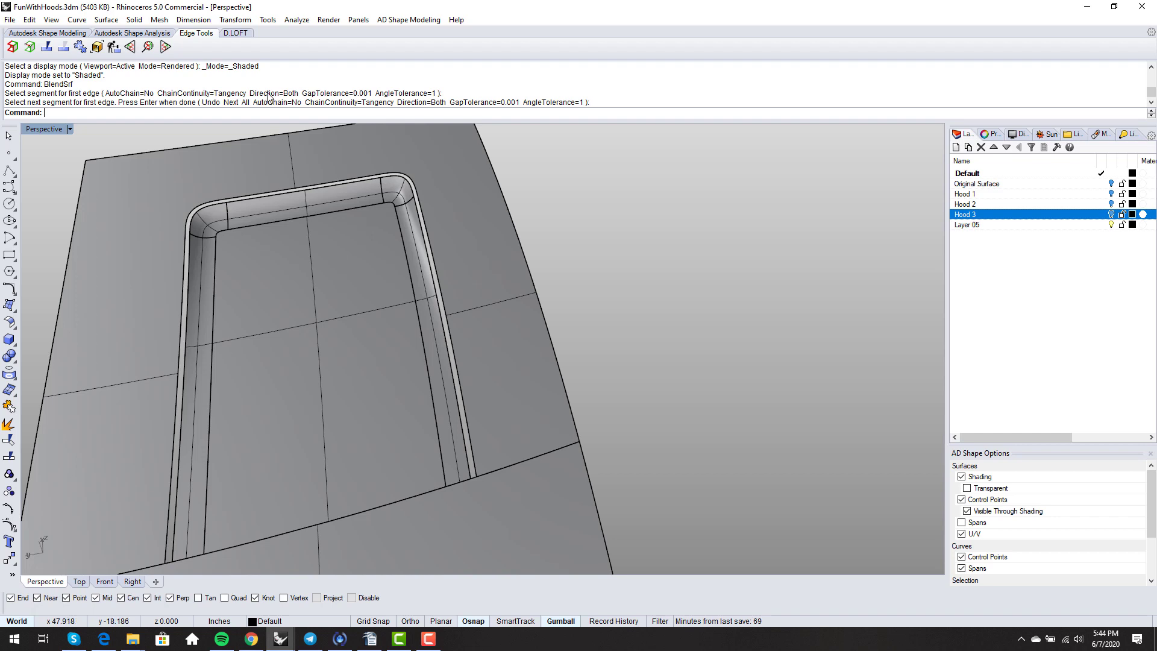
# - Merge the split edge segments on the scoop's right side, choosing Both
pyautogui.click(47, 46)
pyautogui.moveTo(265, 266); pyautogui.dragTo(504, 414, button='right')
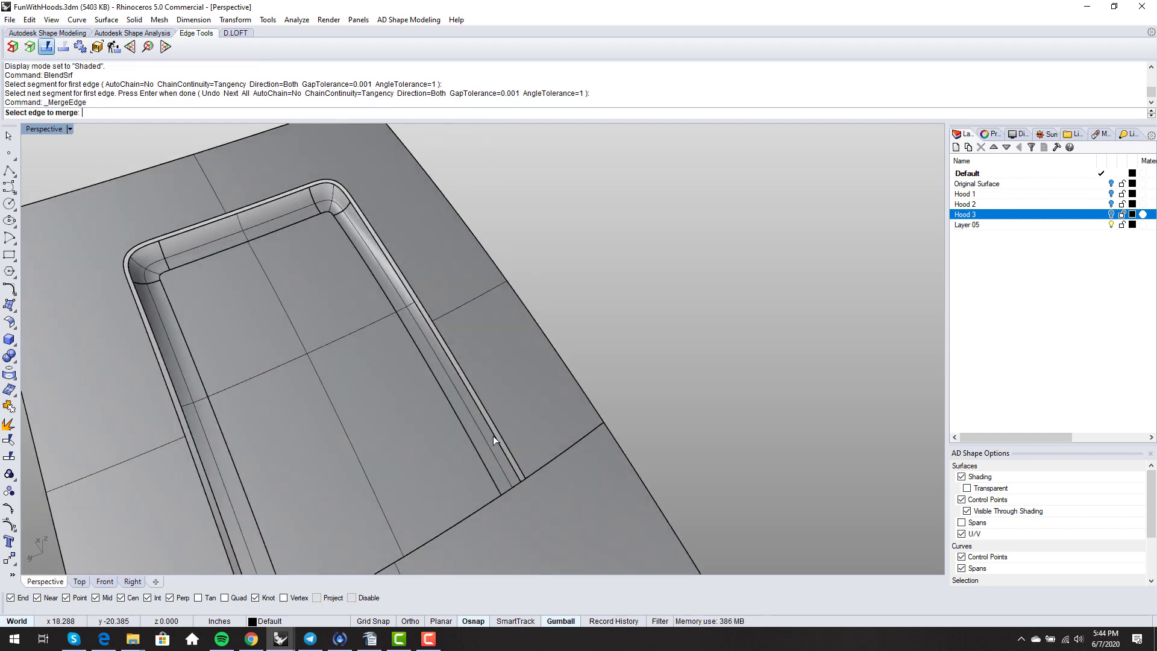
pyautogui.click(493, 435)
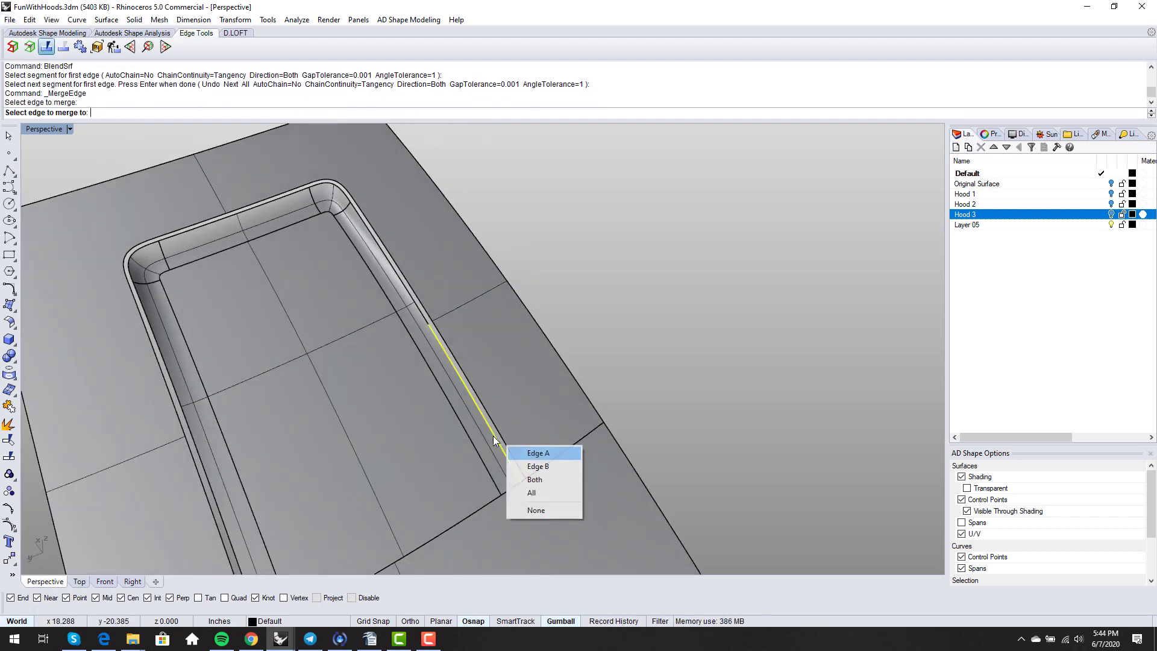
pyautogui.click(532, 479)
pyautogui.rightClick(530, 475)
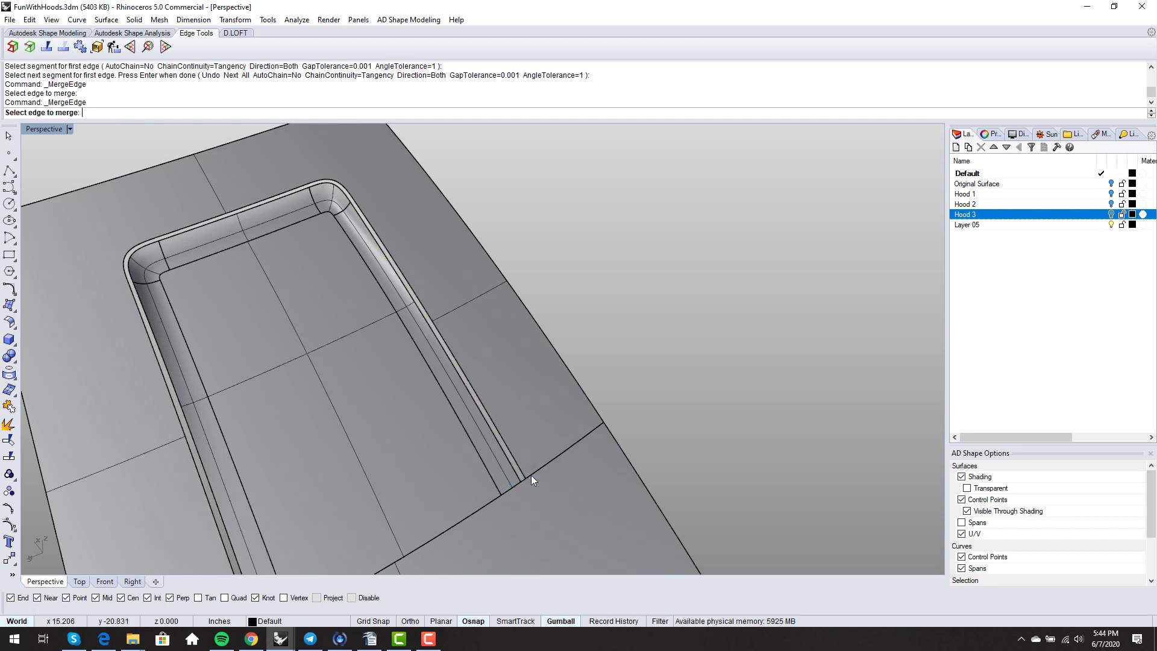
pyautogui.click(514, 474)
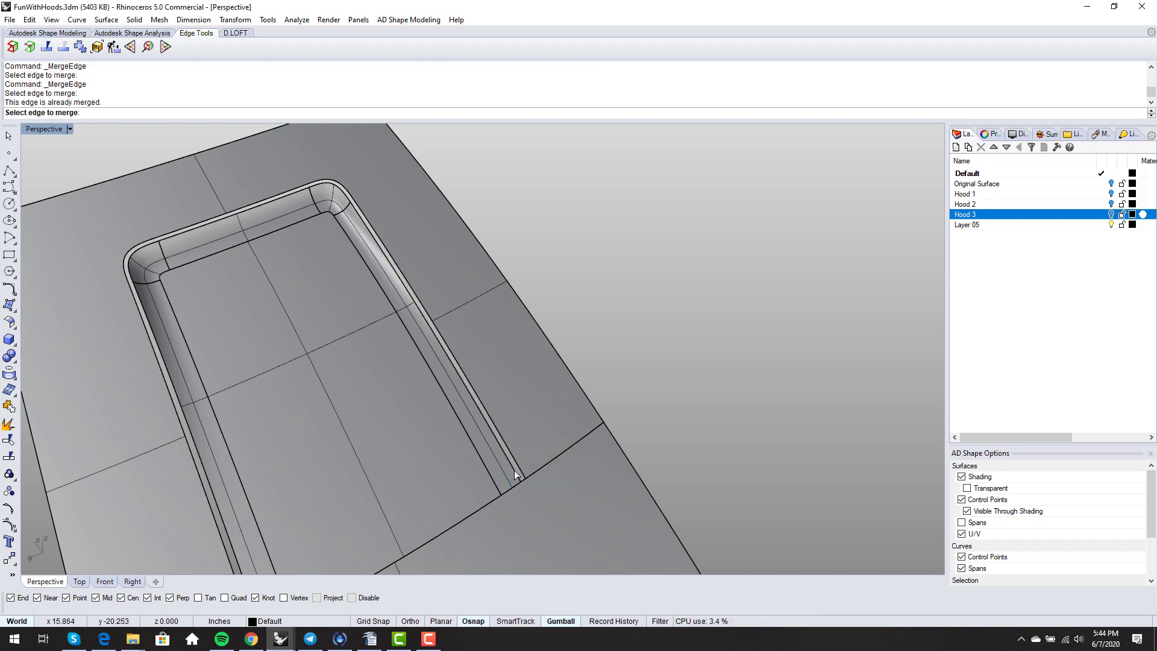
pyautogui.moveTo(514, 470); pyautogui.dragTo(274, 414, button='right')
pyautogui.press('Escape')
# - Merge the scoop's left side edge and confirm the top edge is already merged
pyautogui.click(180, 388)
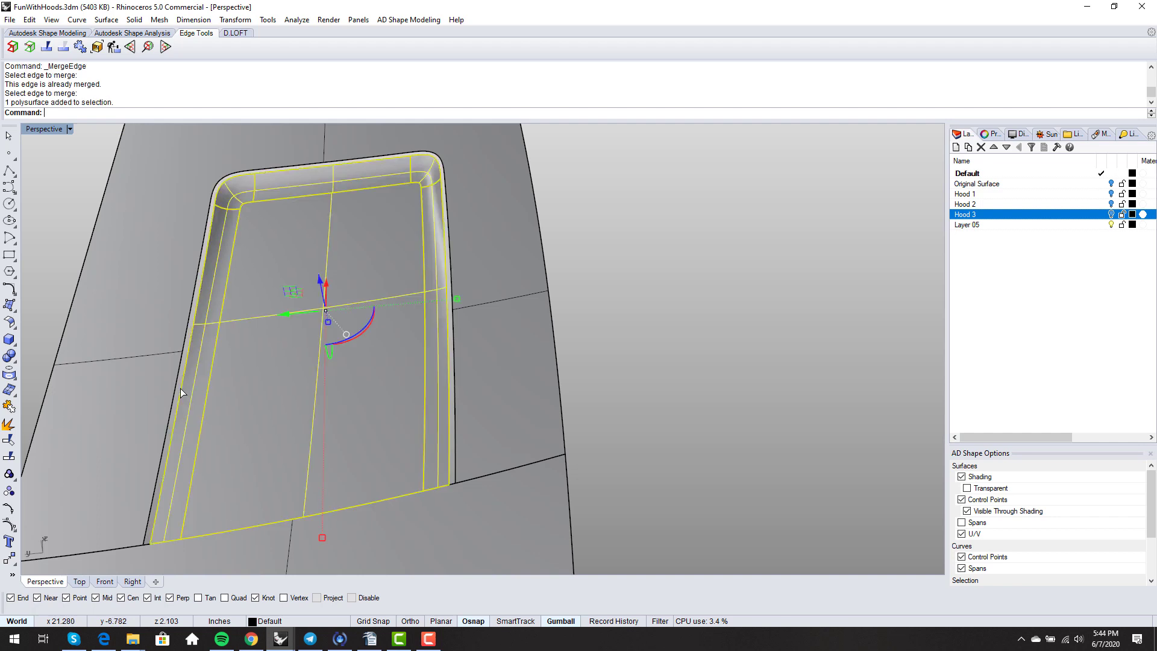
pyautogui.rightClick(180, 388)
pyautogui.click(180, 388)
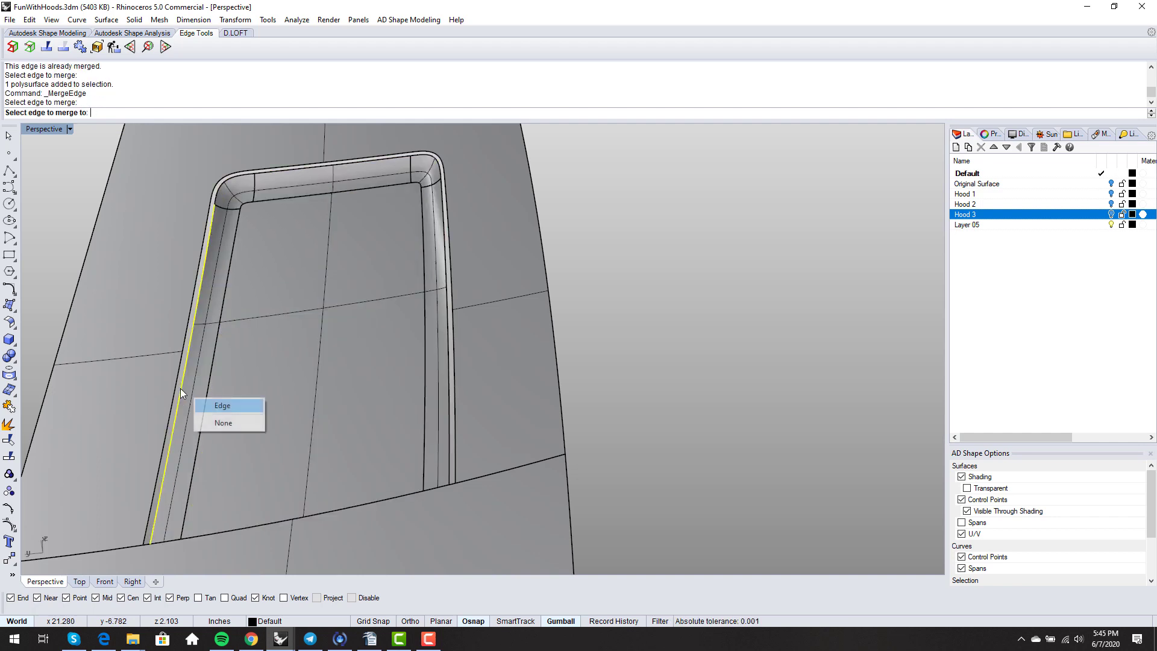
pyautogui.click(210, 404)
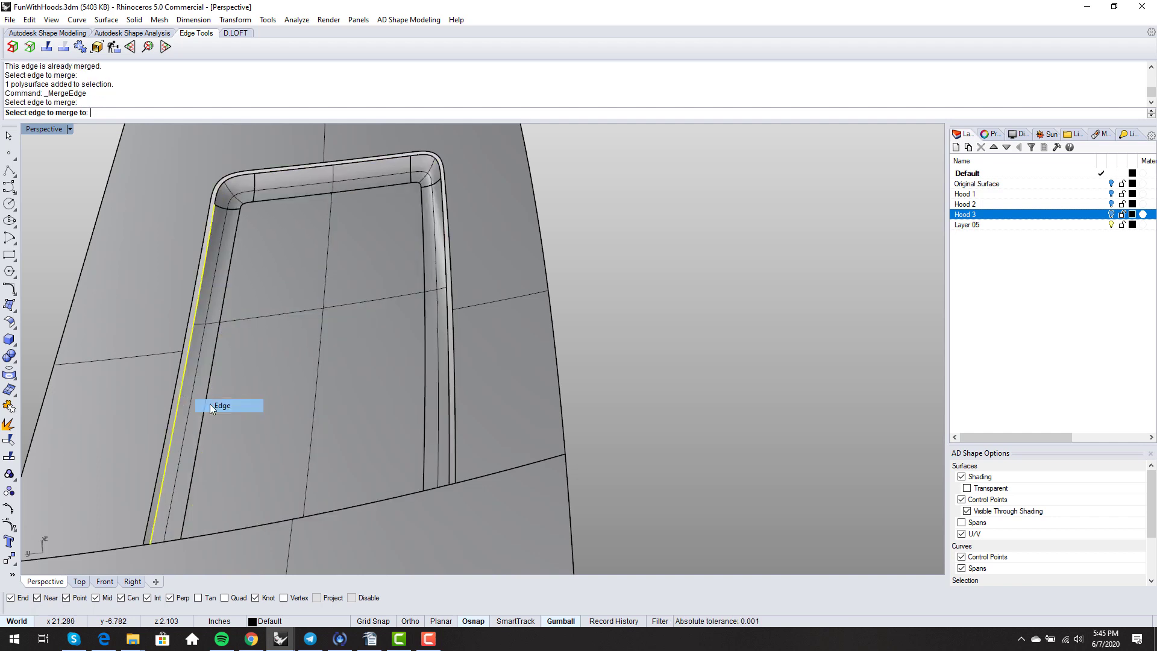
pyautogui.click(268, 171)
pyautogui.moveTo(267, 172); pyautogui.dragTo(460, 326, button='right')
pyautogui.press('Escape')
# - Blend the two edges of the scoop's right-side gap with BlendSrf and inspect the preview
pyautogui.write('BlendSrf')
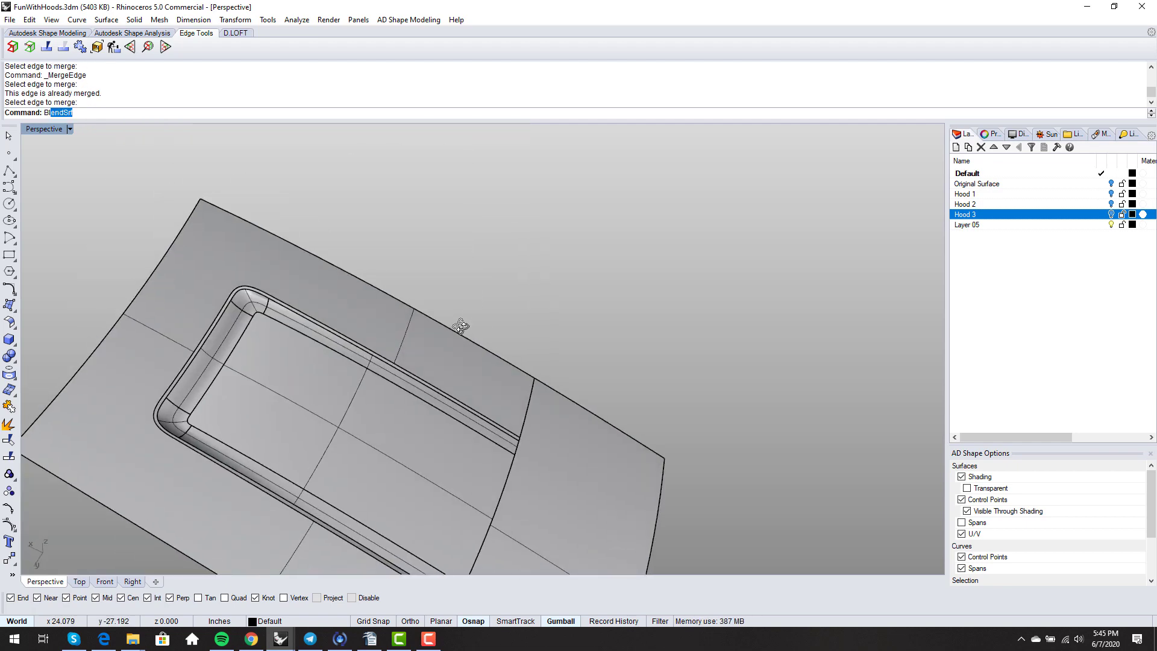
pyautogui.press('Return')
pyautogui.scroll(10, 461, 326)
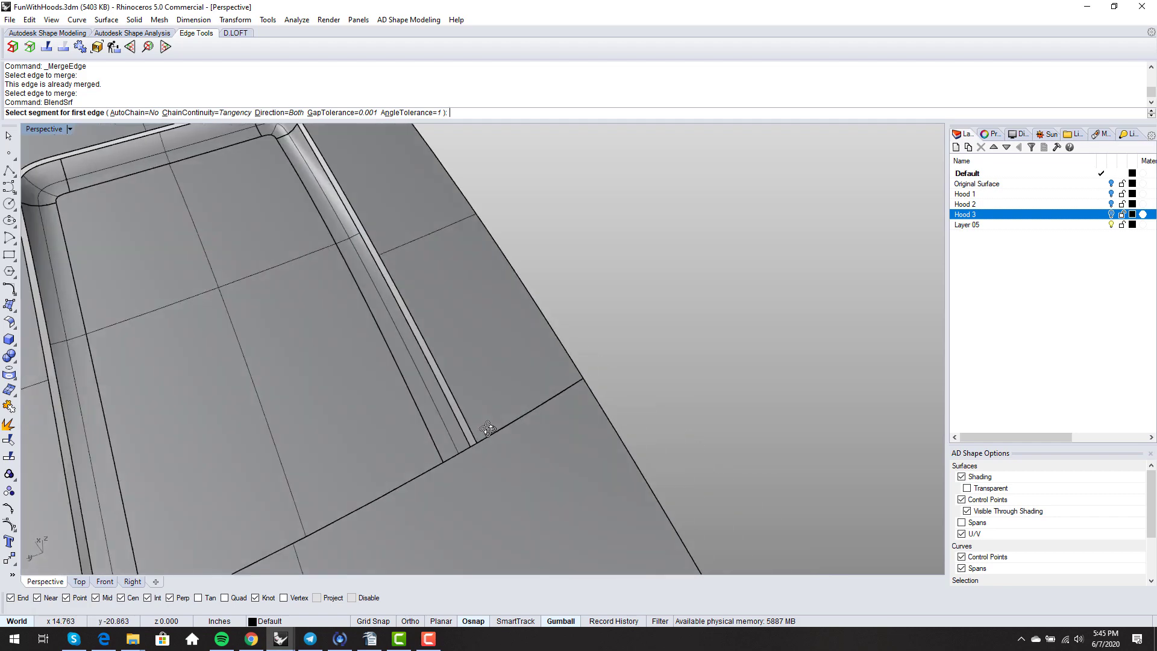
pyautogui.moveTo(489, 429); pyautogui.dragTo(456, 426, button='right')
pyautogui.click(447, 425)
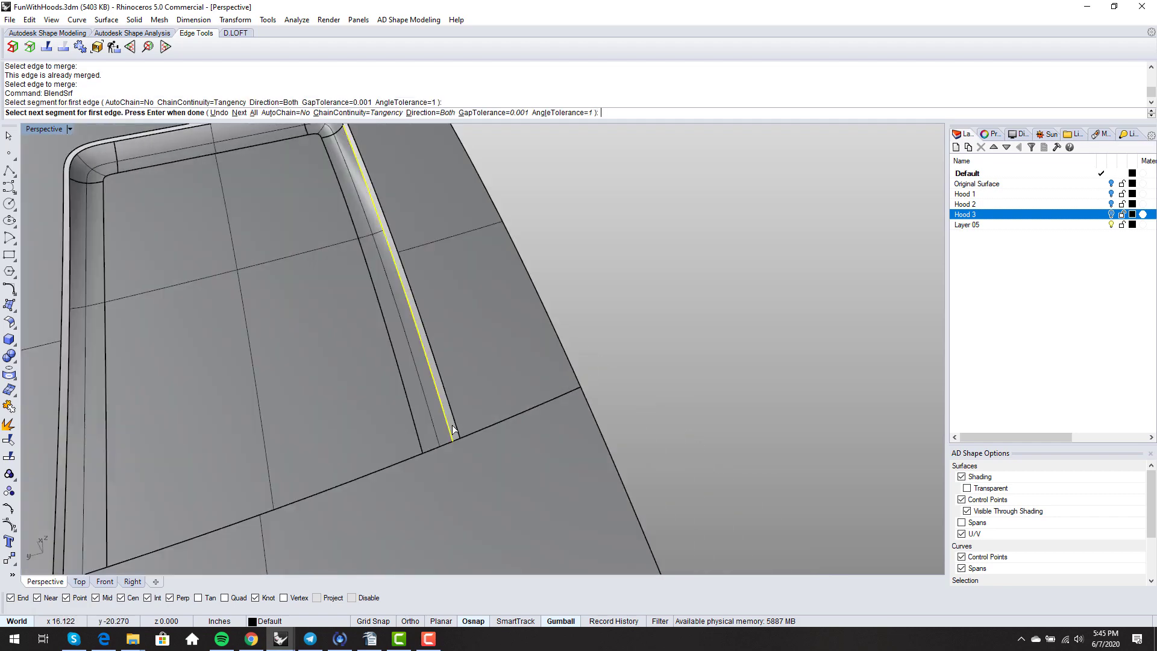
pyautogui.click(453, 423)
pyautogui.press('Return')
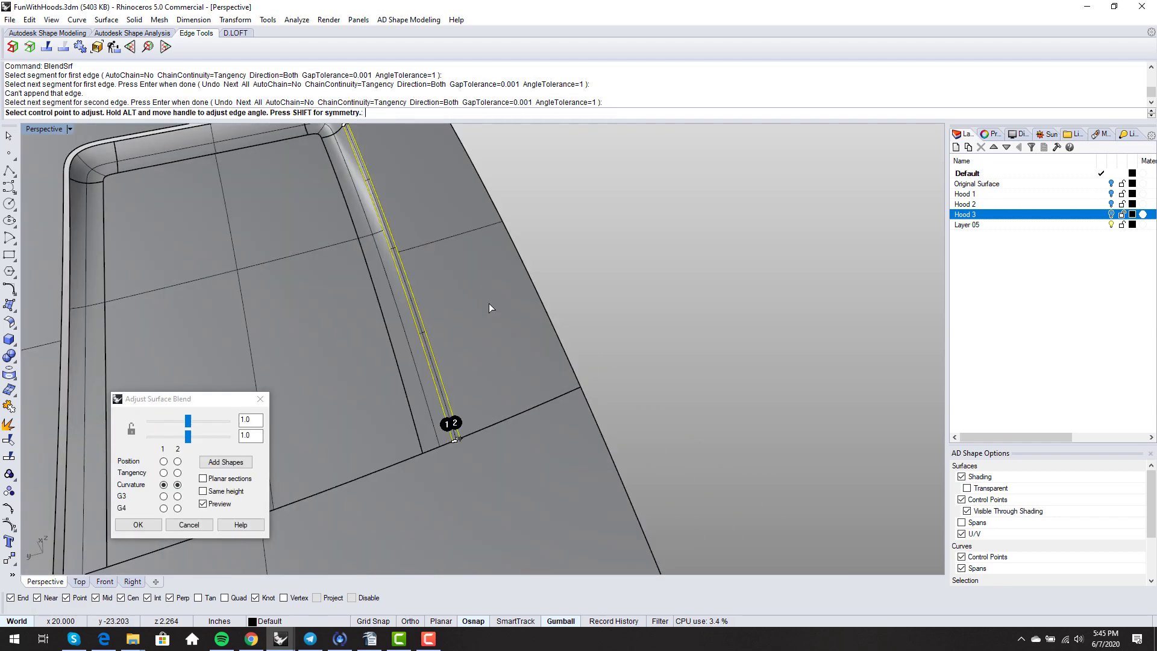
pyautogui.moveTo(489, 303); pyautogui.dragTo(487, 408, button='right')
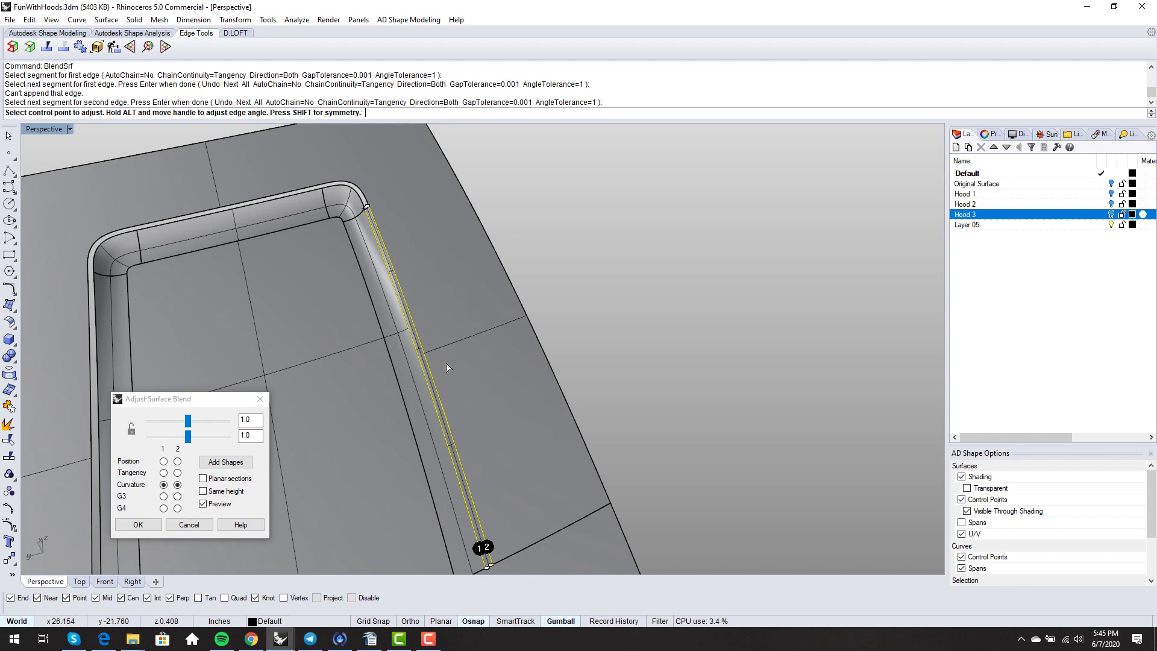
pyautogui.moveTo(446, 363); pyautogui.dragTo(475, 262, button='right')
pyautogui.scroll(9, 415, 434)
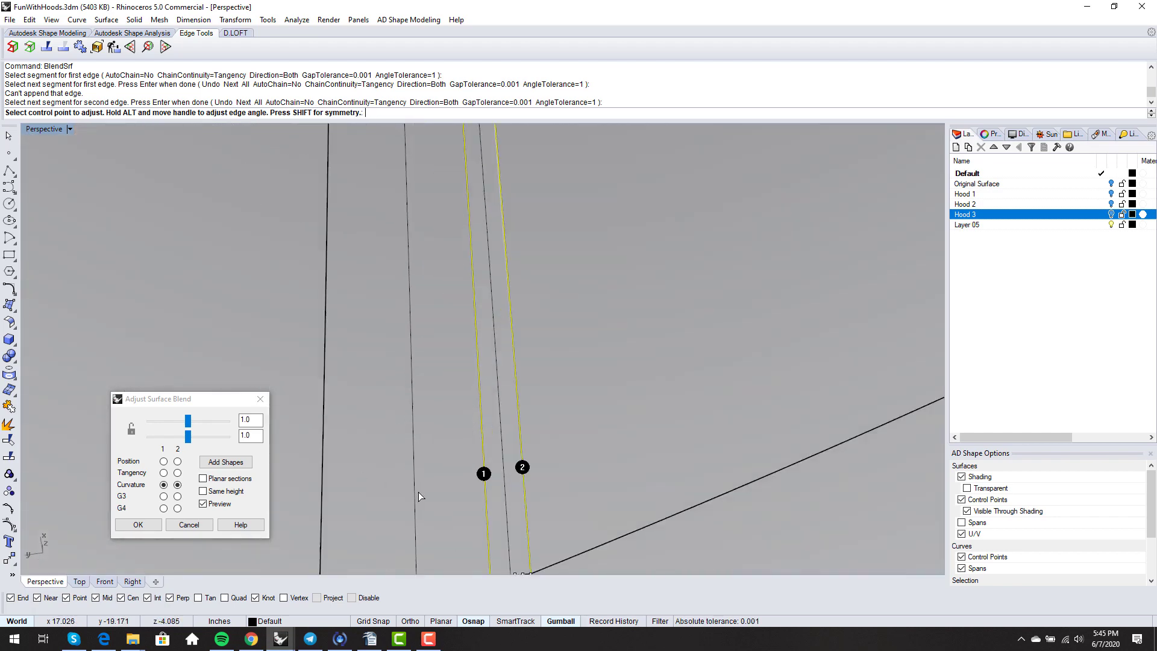
pyautogui.keyDown('shift'); pyautogui.moveTo(418, 492); pyautogui.dragTo(478, 357, button='right'); pyautogui.keyUp('shift')
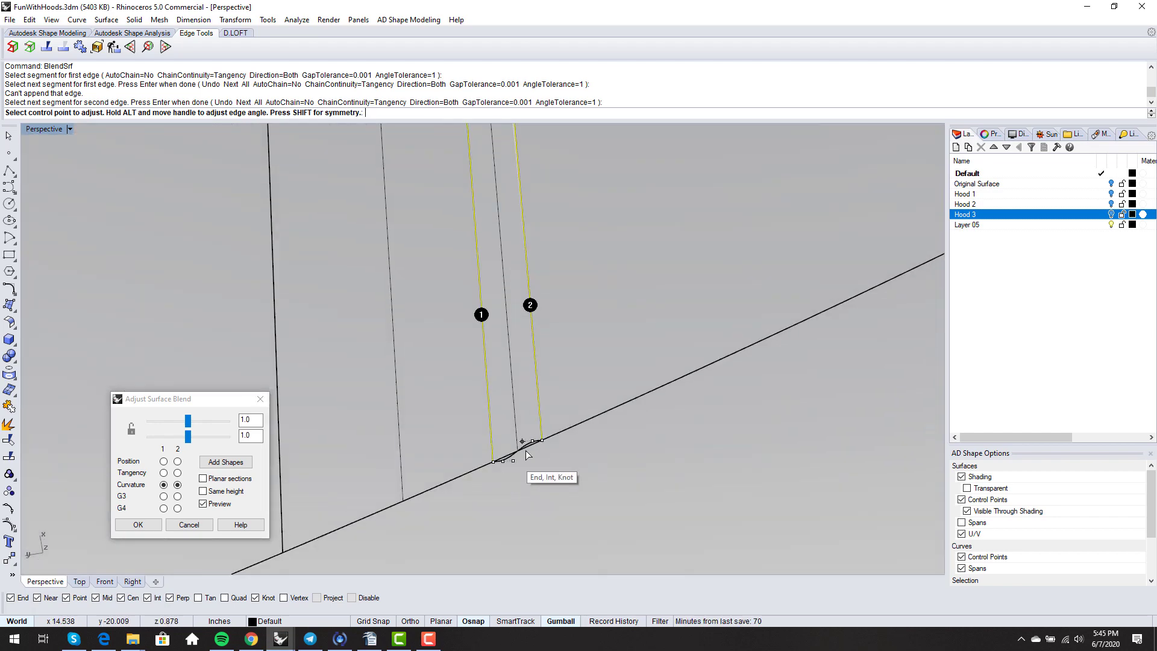
pyautogui.scroll(-20, 520, 459)
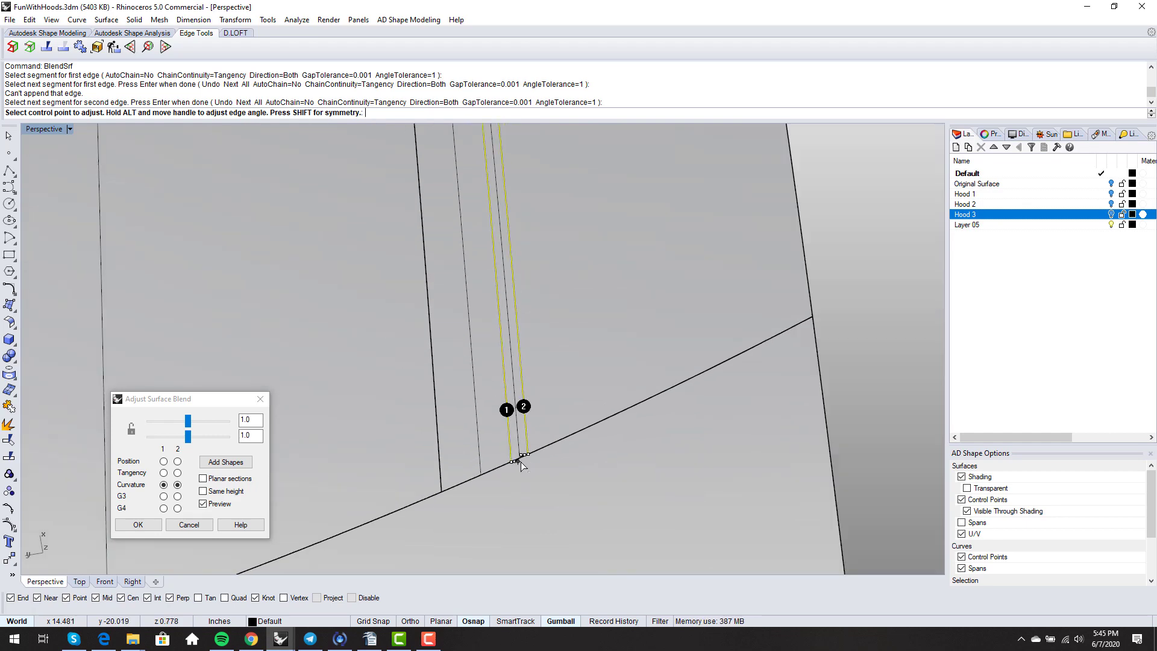
pyautogui.scroll(8, 495, 211)
pyautogui.scroll(10, 495, 212)
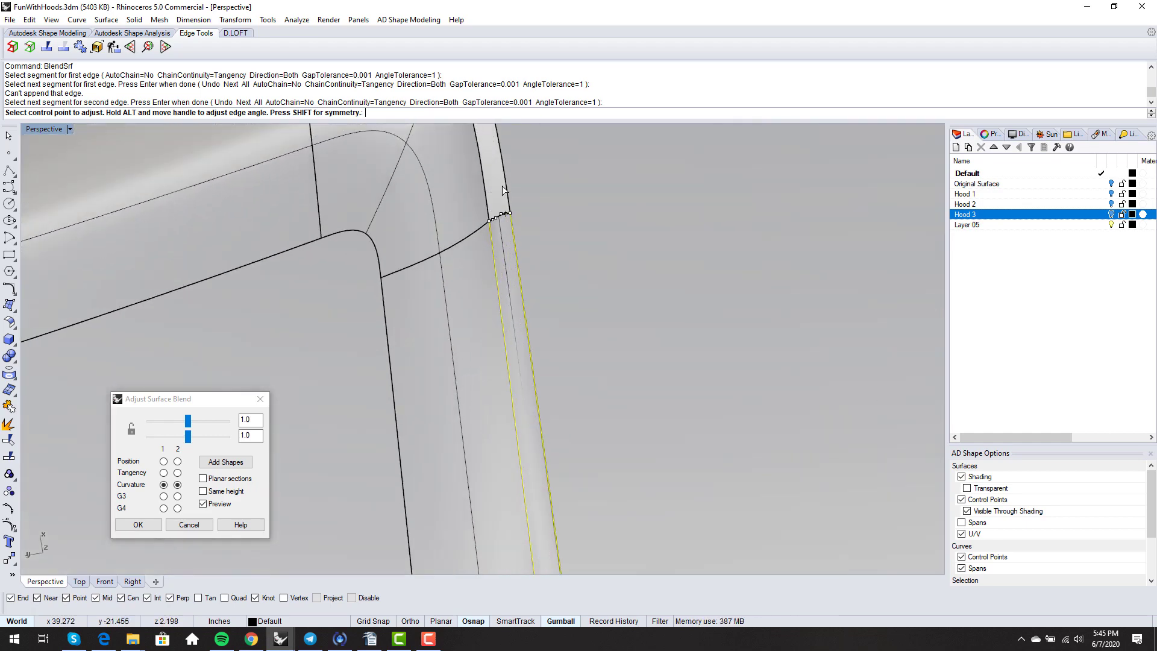
pyautogui.scroll(-11, 508, 285)
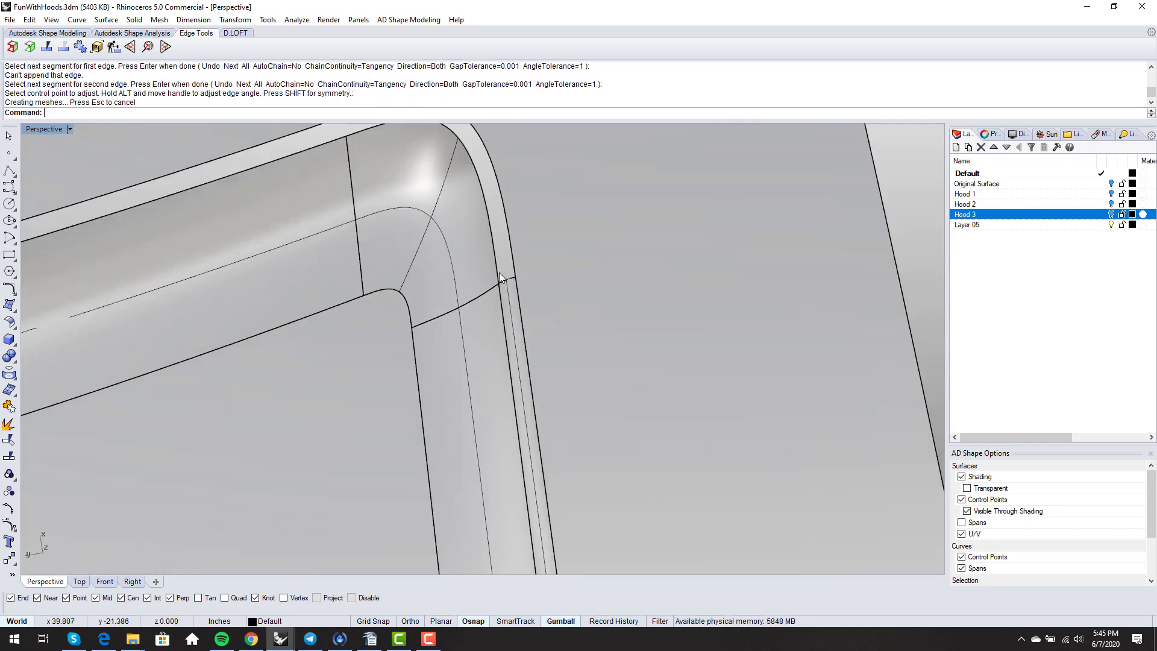
pyautogui.scroll(-5, 503, 272)
# - Create a curvature blend surface across the left-side gap
pyautogui.press('Return')
pyautogui.scroll(5, 265, 268)
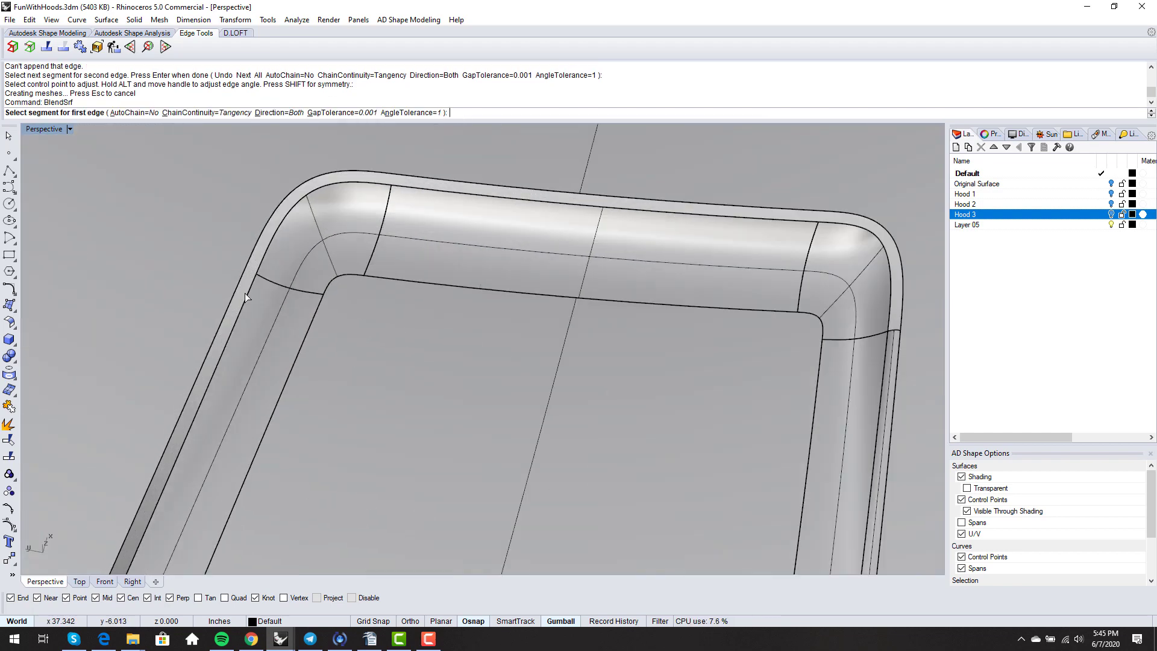
pyautogui.click(241, 299)
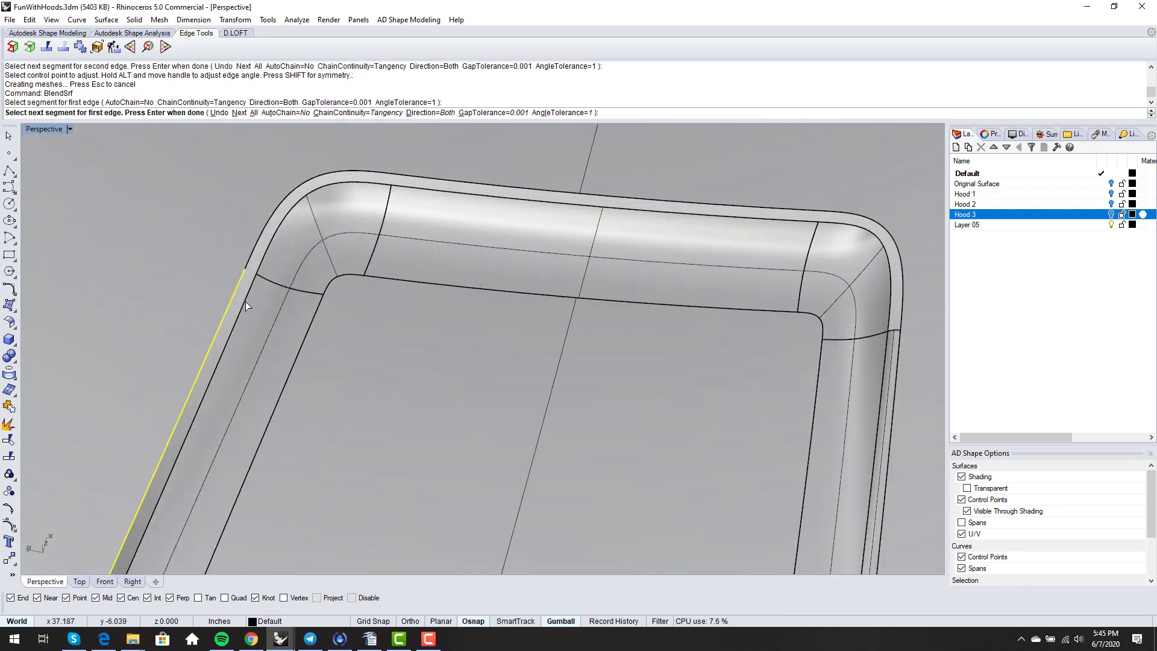
pyautogui.click(246, 301)
pyautogui.press('Return')
pyautogui.scroll(-5, 317, 263)
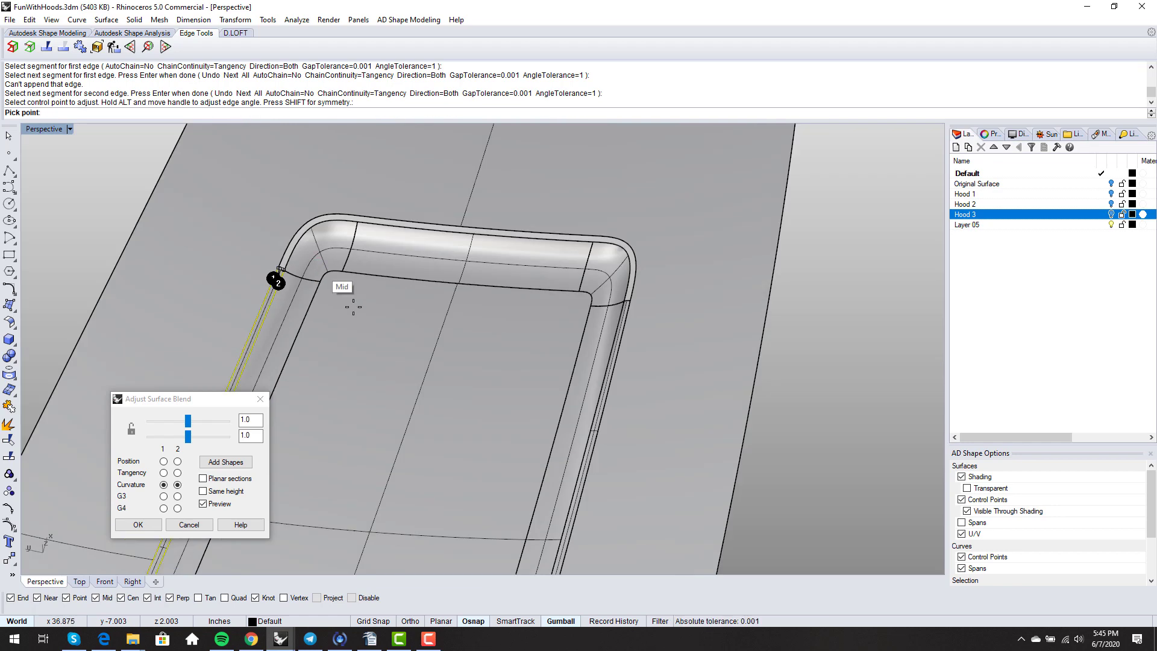
pyautogui.scroll(5, 281, 274)
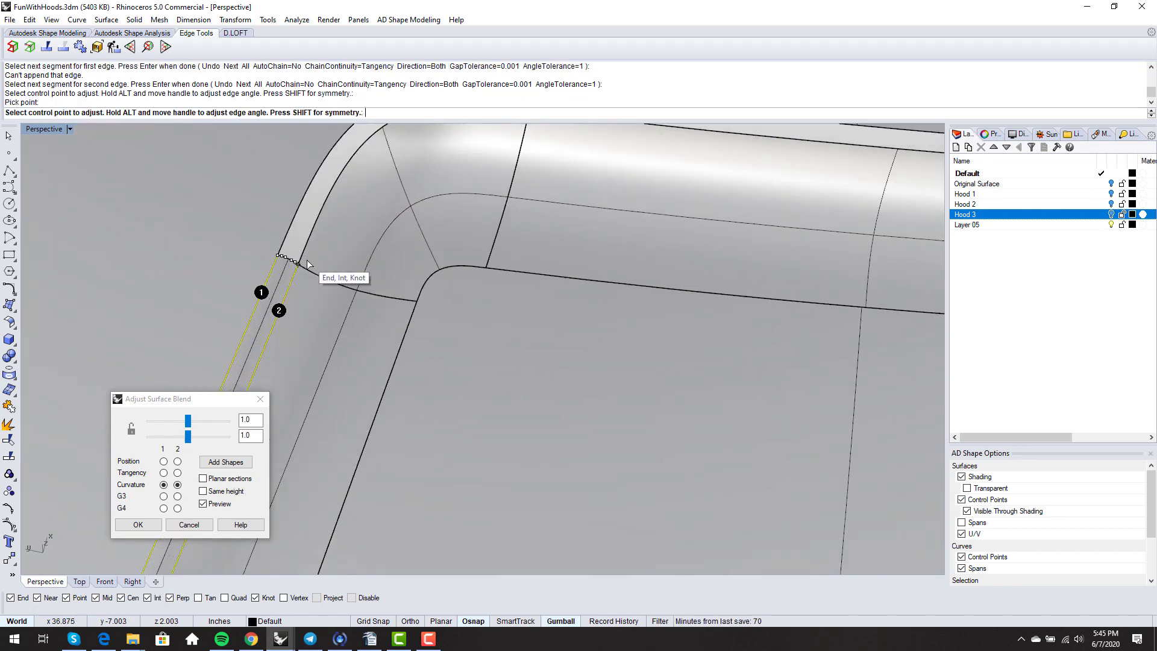
pyautogui.press('Return')
pyautogui.scroll(-6, 306, 259)
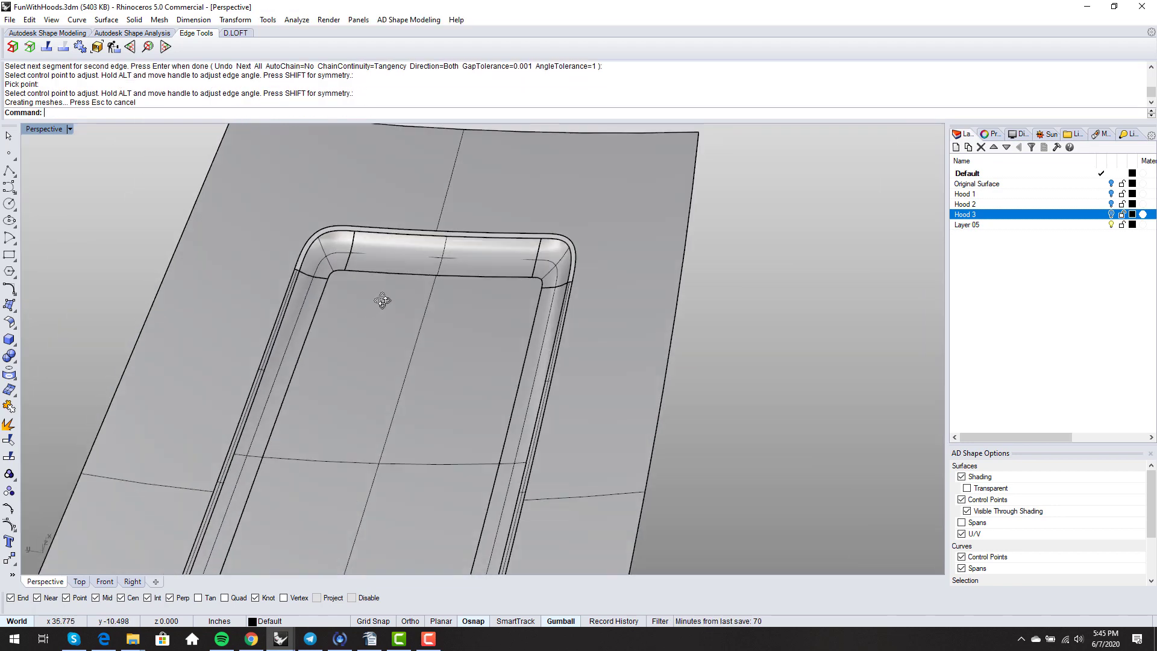
# - Create a curvature blend surface across the gap along the top edge
pyautogui.press('Return')
pyautogui.scroll(5, 366, 262)
pyautogui.click(360, 253)
pyautogui.click(362, 247)
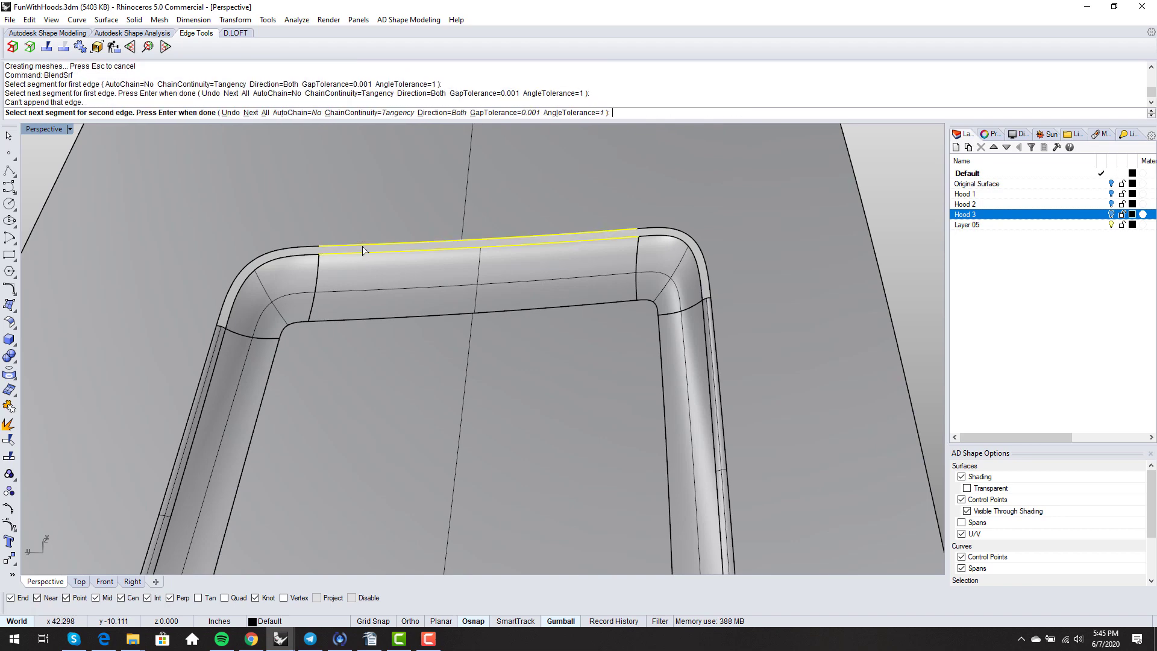
pyautogui.press('Return')
pyautogui.press('Return')
pyautogui.moveTo(461, 323); pyautogui.dragTo(395, 310, button='right')
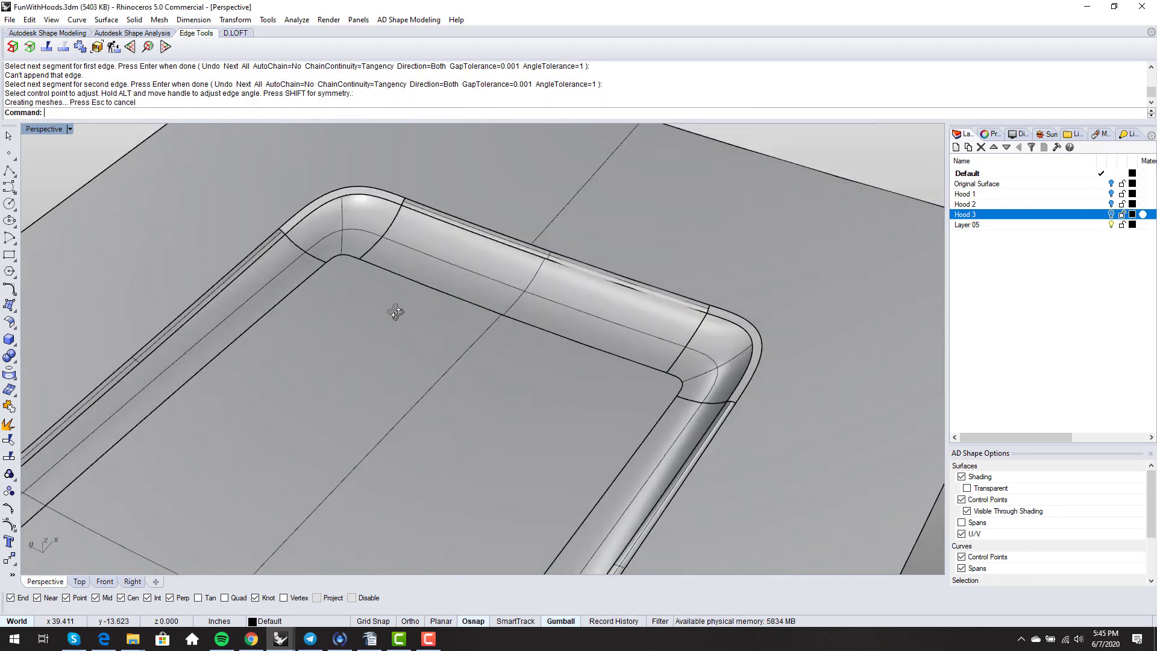
pyautogui.scroll(5, 344, 197)
pyautogui.press('Return')
# - Blend a corner's two edges, then undo that corner blend
pyautogui.click(427, 196)
pyautogui.click(447, 190)
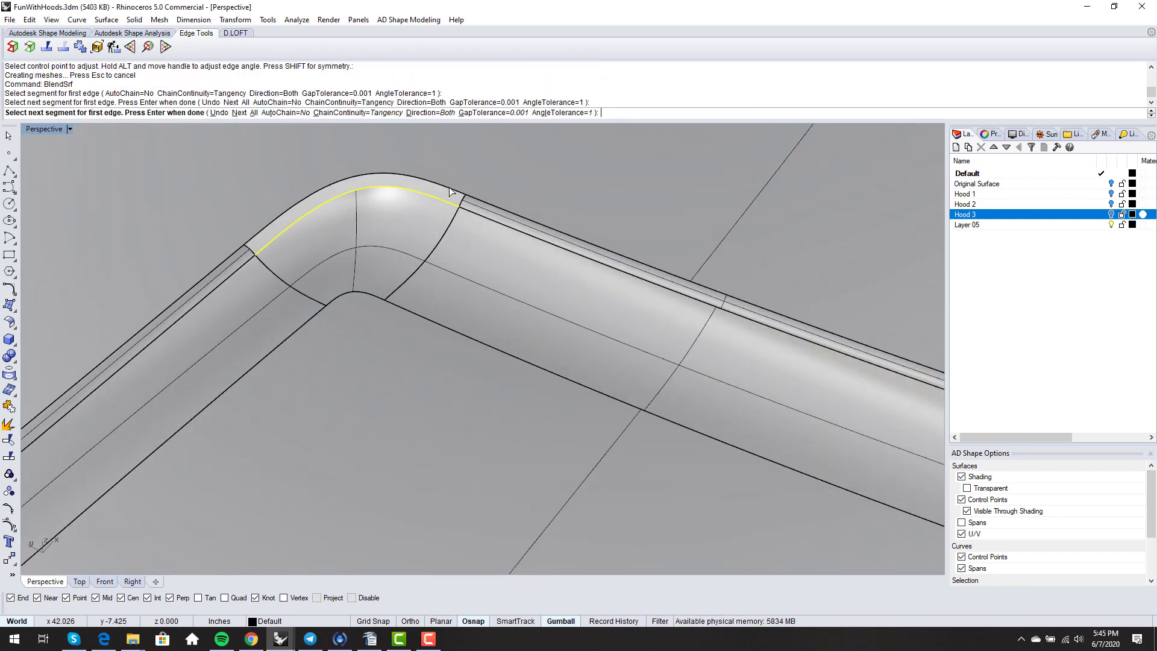
pyautogui.press('Return')
pyautogui.scroll(3, 356, 181)
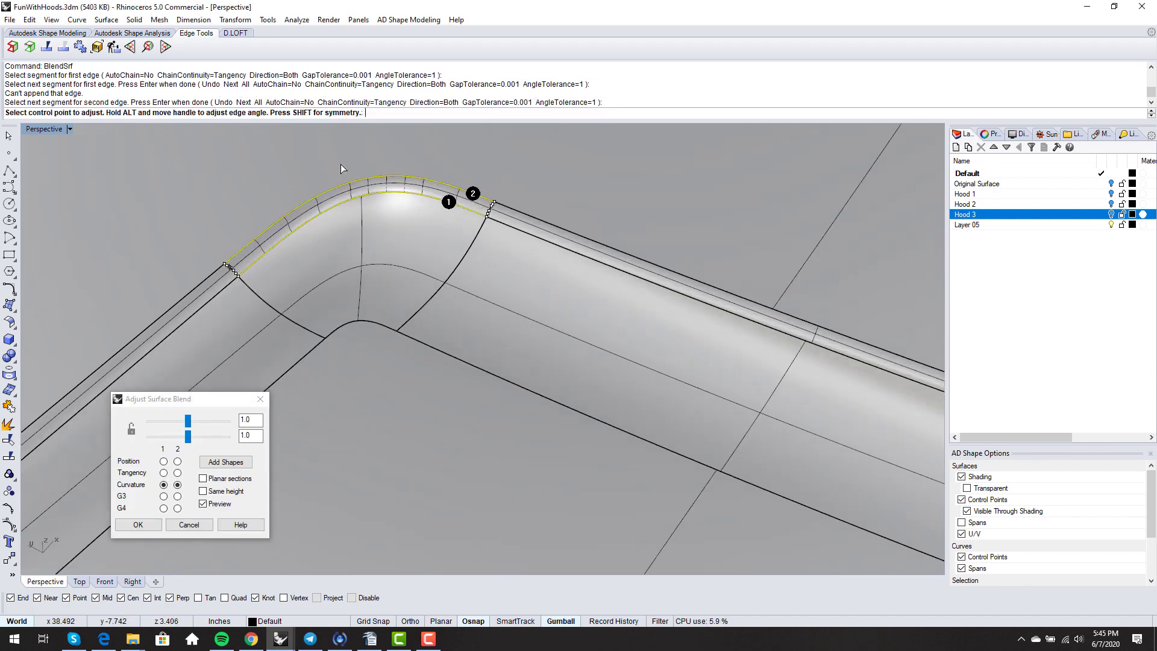
pyautogui.press('Return')
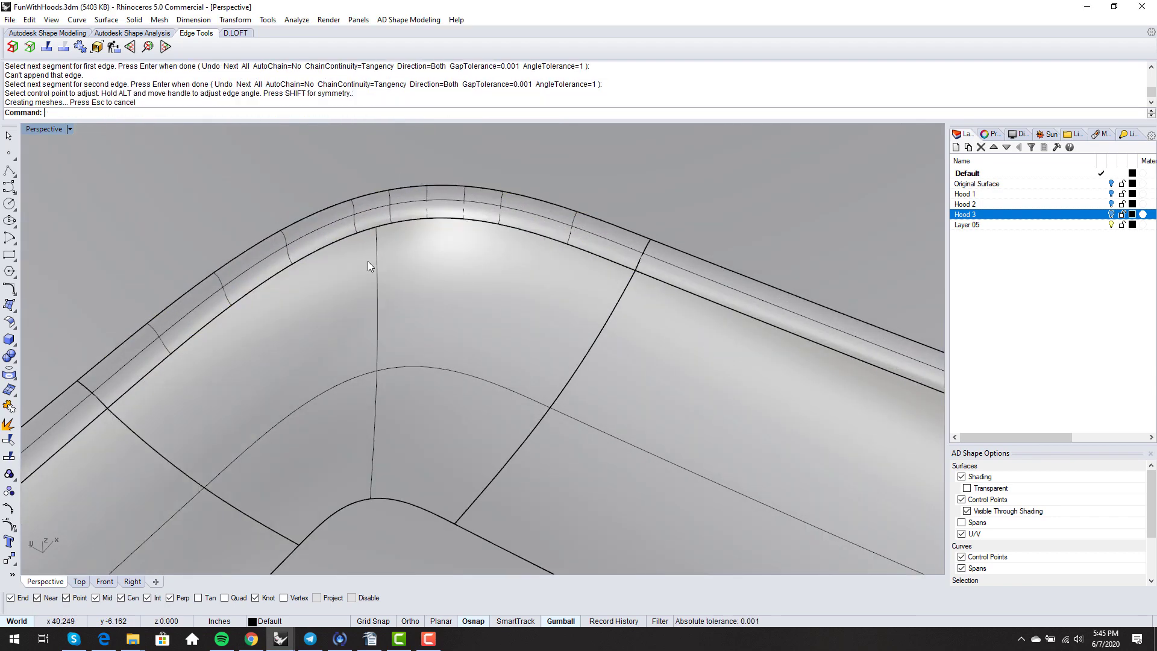
pyautogui.hotkey('ctrl', 'z')
# - Rerun the blend on the first corner's inner and outer edges
pyautogui.press('Return')
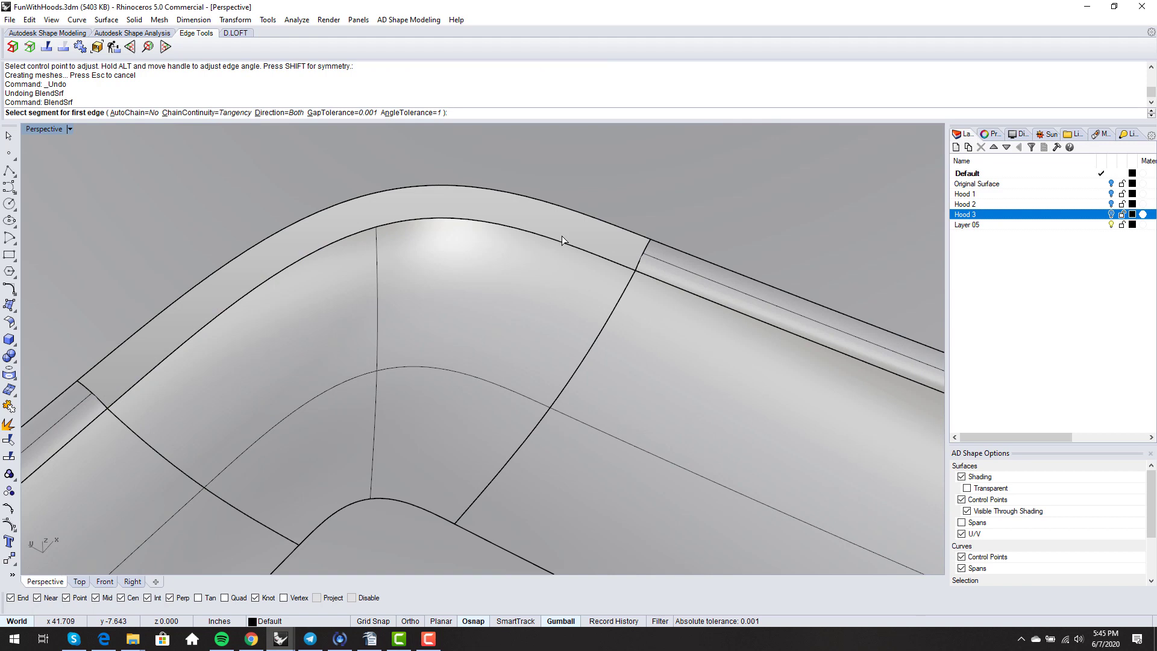
pyautogui.click(562, 239)
pyautogui.click(585, 223)
pyautogui.press('Return')
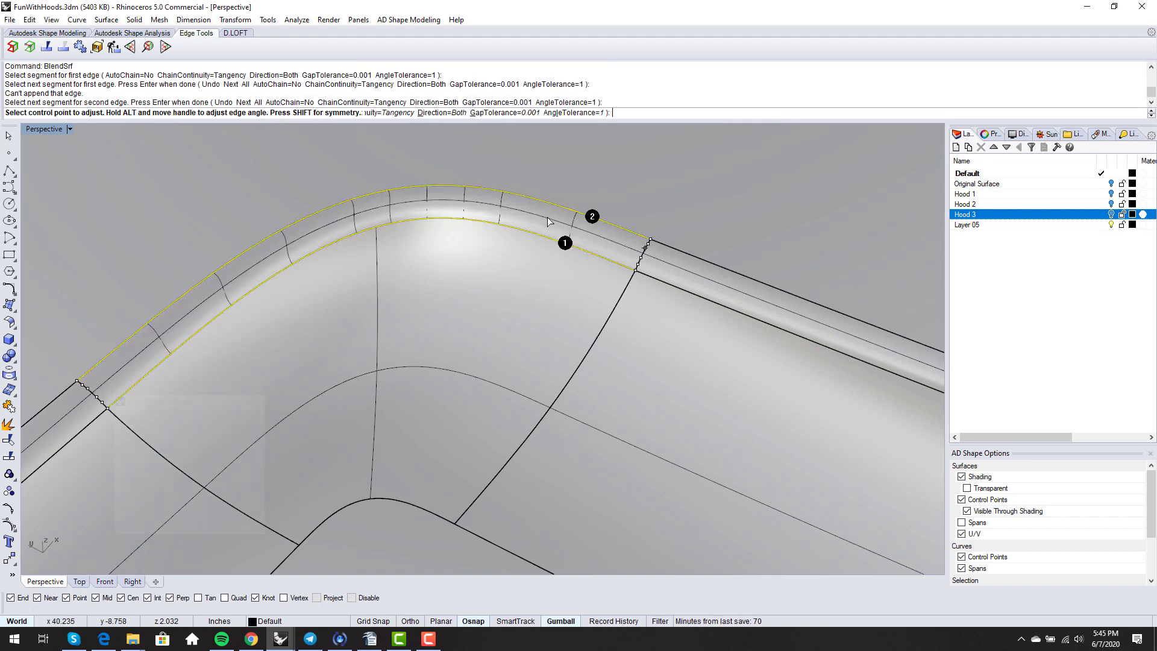
# - Add three cross sections to the first corner blend and accept it
pyautogui.click(226, 464)
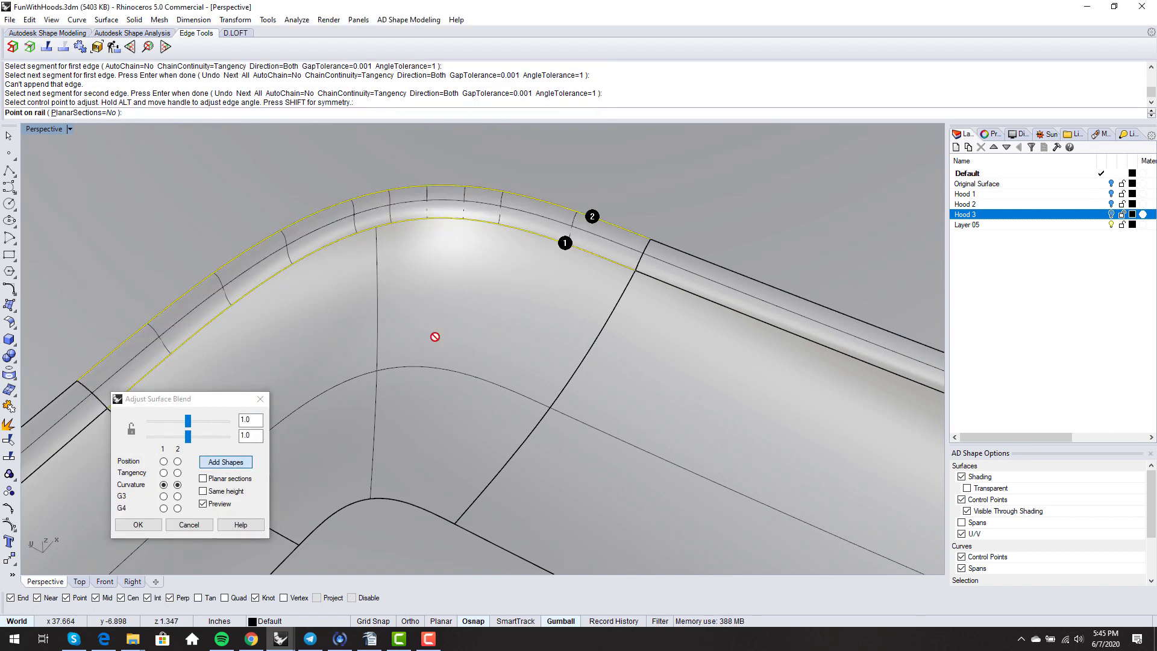
pyautogui.click(292, 264)
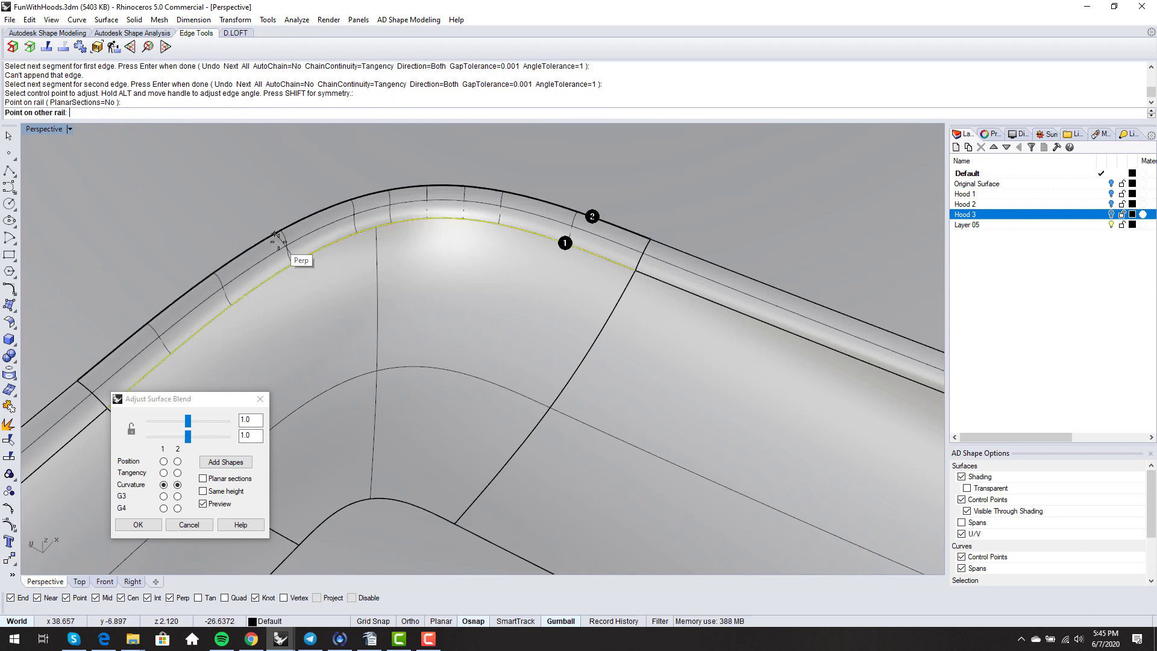
pyautogui.click(279, 241)
pyautogui.click(279, 241)
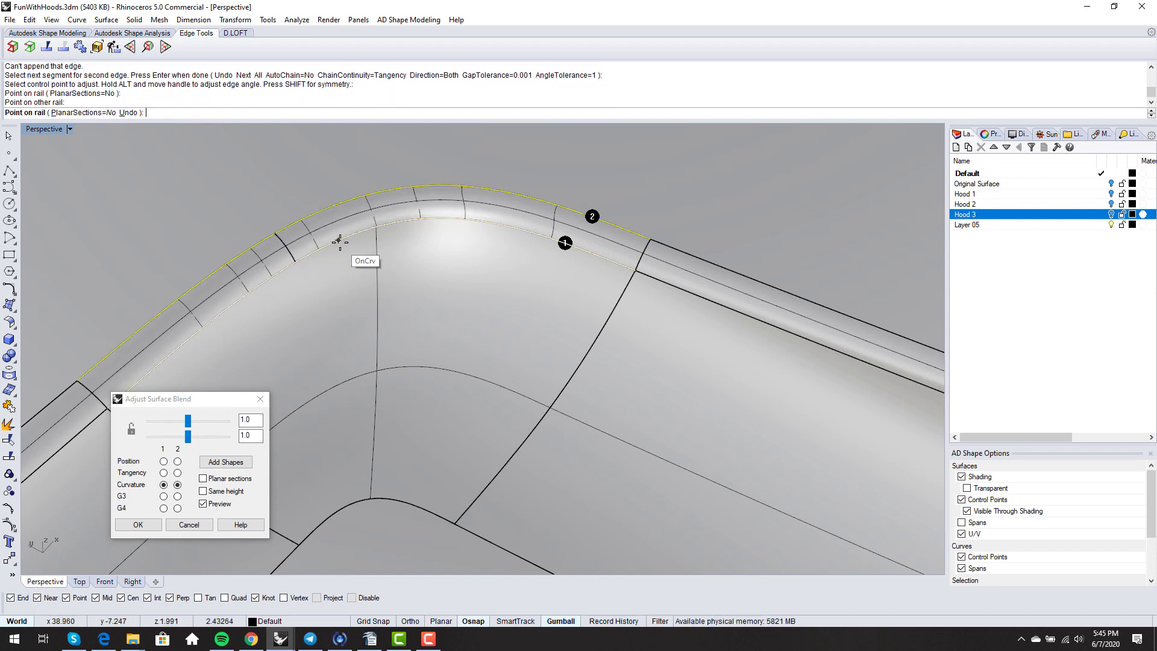
pyautogui.click(408, 221)
pyautogui.click(405, 189)
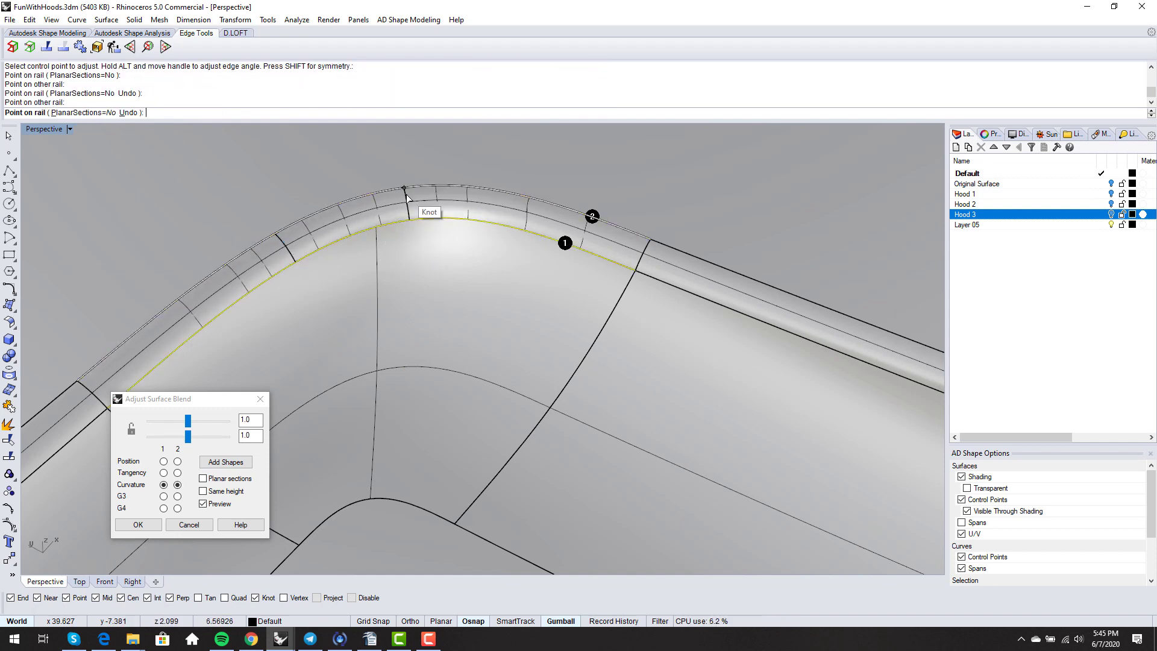
pyautogui.click(513, 227)
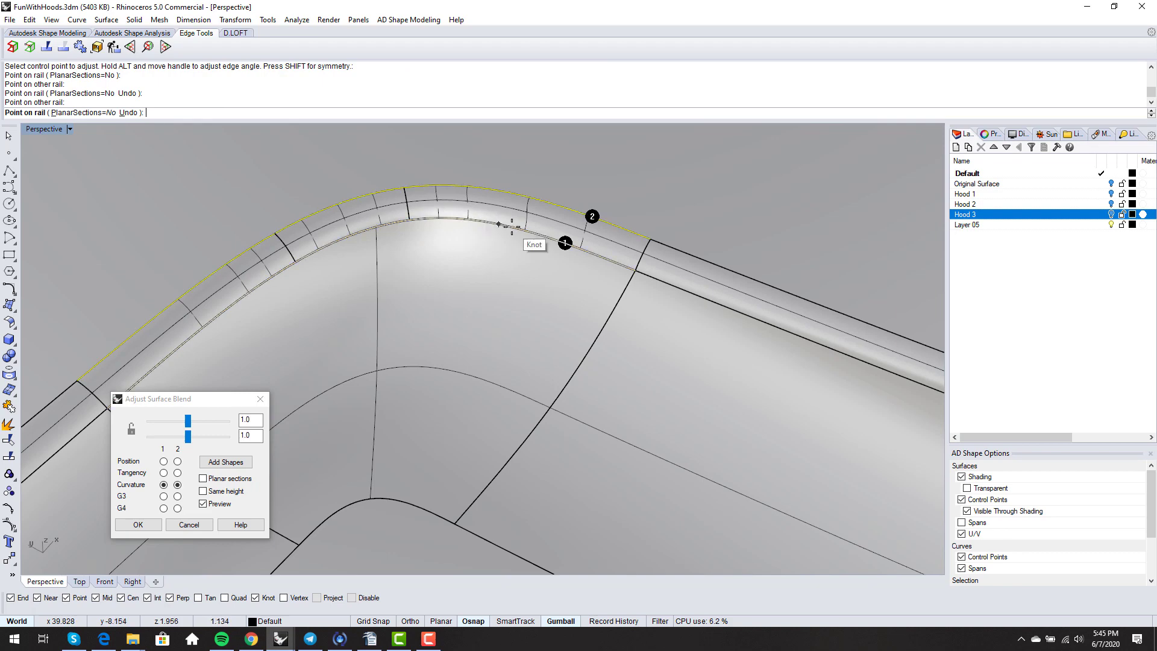
pyautogui.click(522, 197)
pyautogui.scroll(-4, 309, 274)
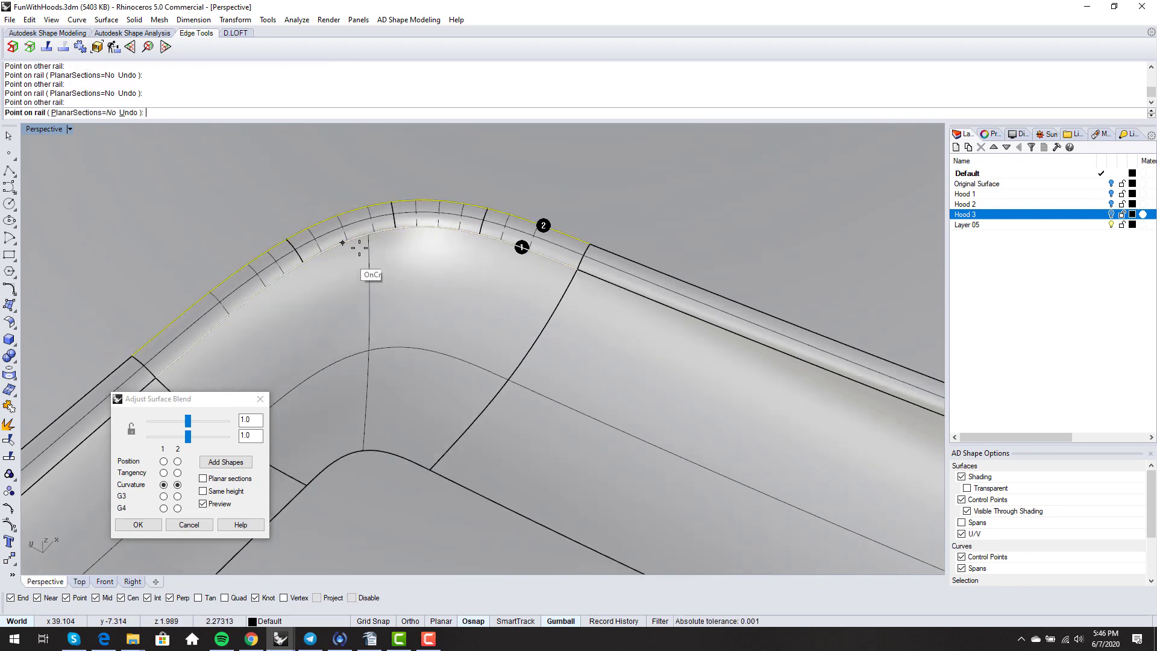
pyautogui.moveTo(391, 281); pyautogui.dragTo(449, 279, button='right')
pyautogui.scroll(-6, 378, 279)
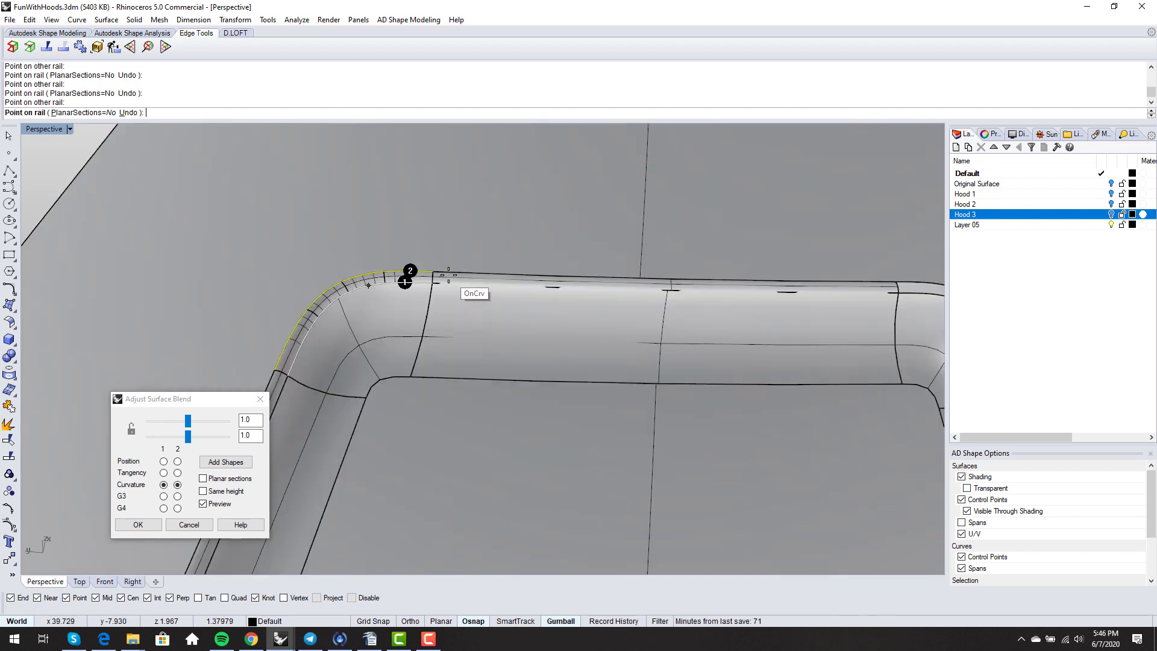
pyautogui.rightClick(445, 280)
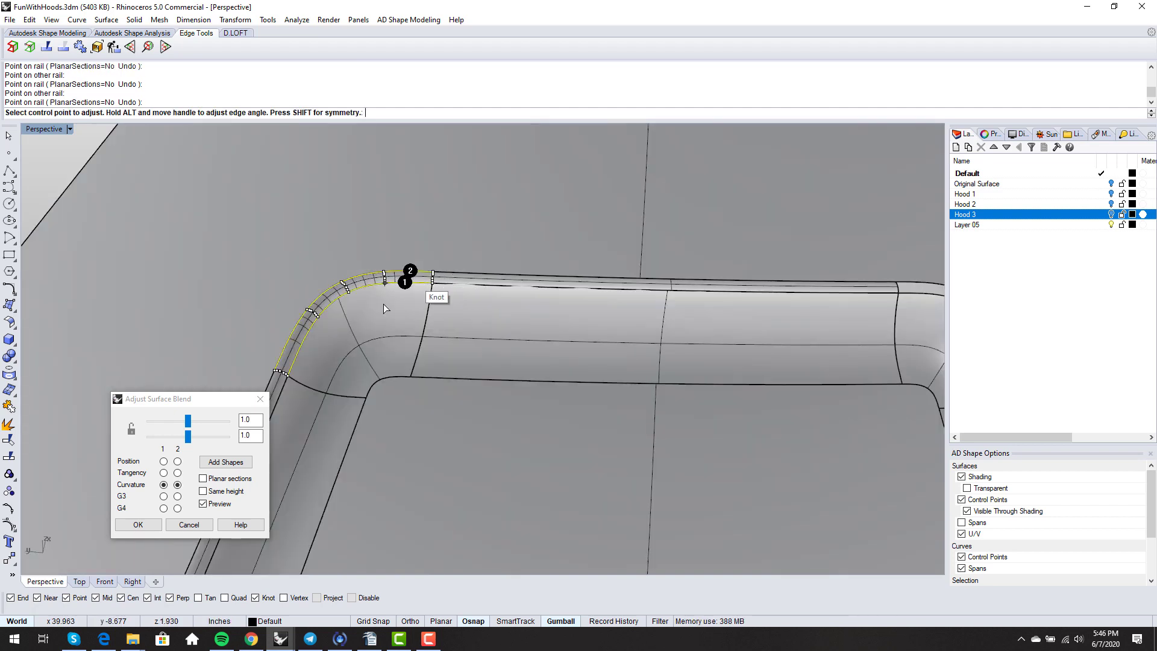
pyautogui.scroll(-4, 392, 289)
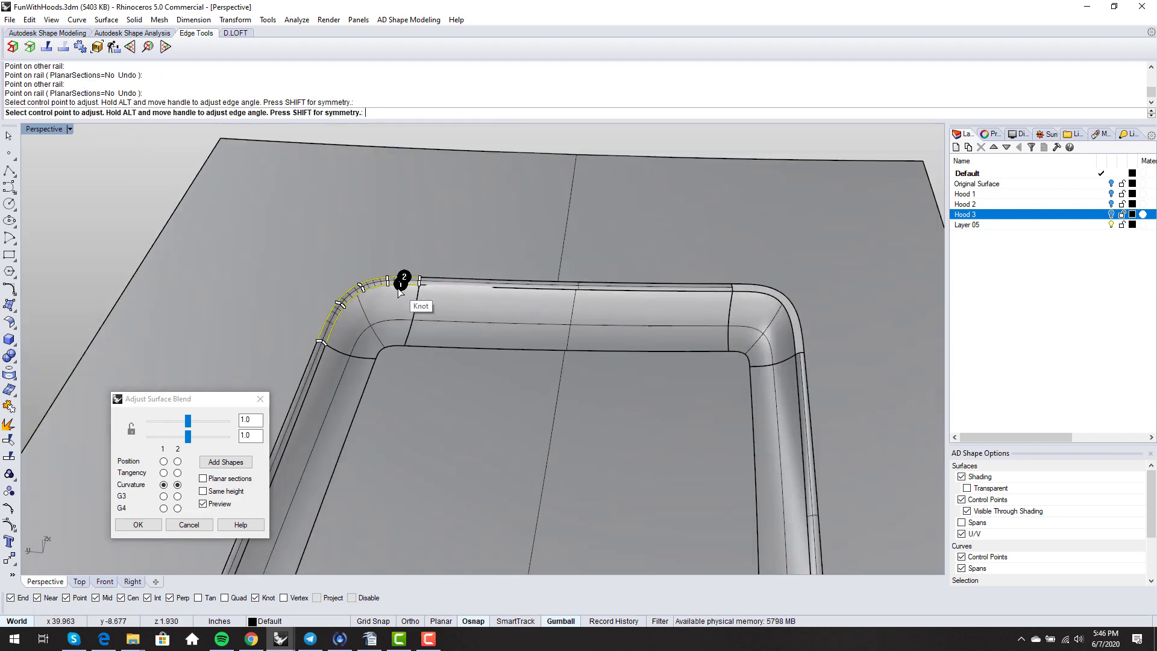
pyautogui.rightClick(516, 150)
# - Start a blend between the next corner's inner and outer edges
pyautogui.moveTo(544, 251); pyautogui.dragTo(536, 288, button='right')
pyautogui.scroll(7, 705, 269)
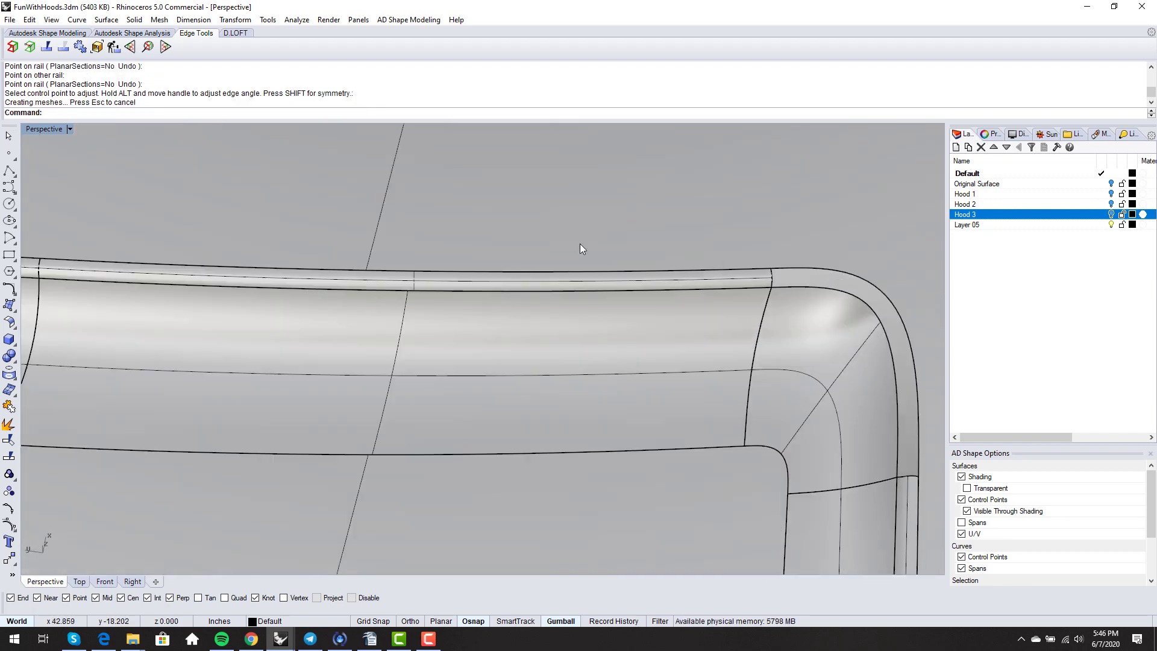
pyautogui.scroll(-5, 579, 244)
pyautogui.moveTo(573, 247); pyautogui.dragTo(395, 294, button='right')
pyautogui.rightClick(440, 277)
pyautogui.scroll(7, 512, 253)
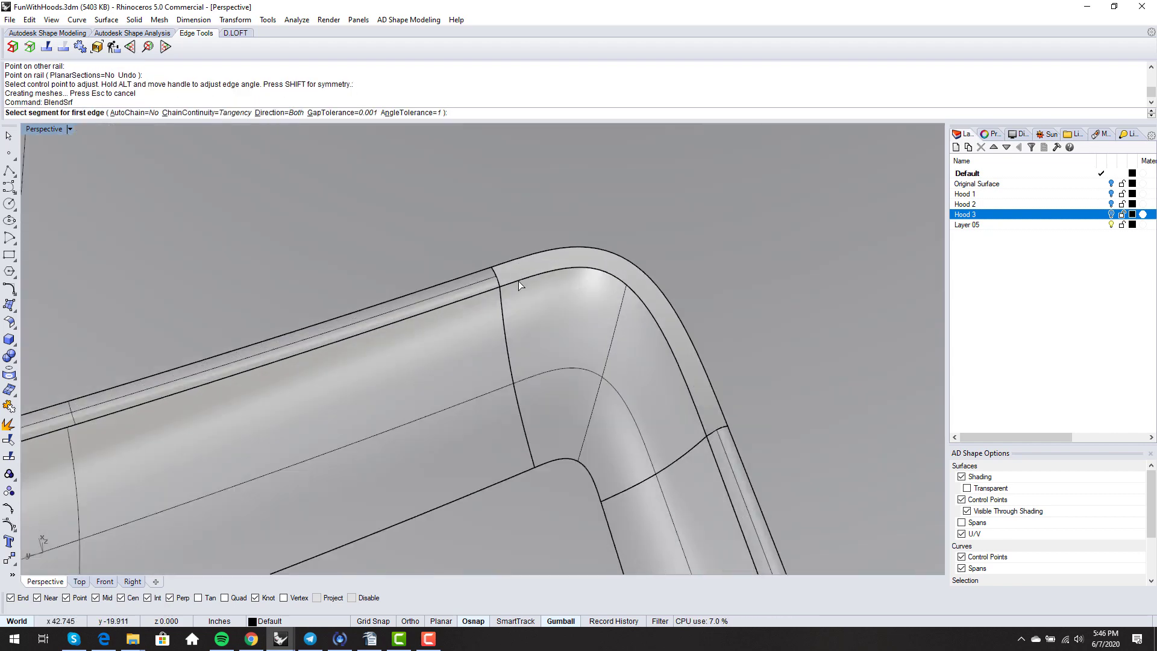
pyautogui.click(519, 281)
pyautogui.click(515, 262)
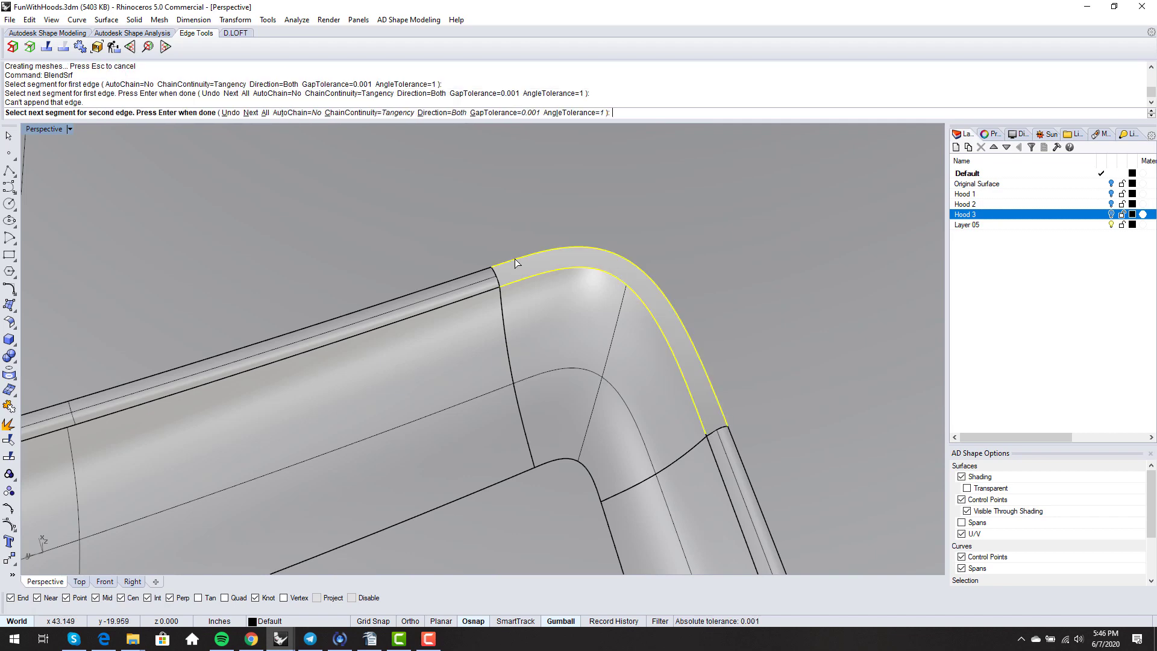
pyautogui.rightClick(515, 263)
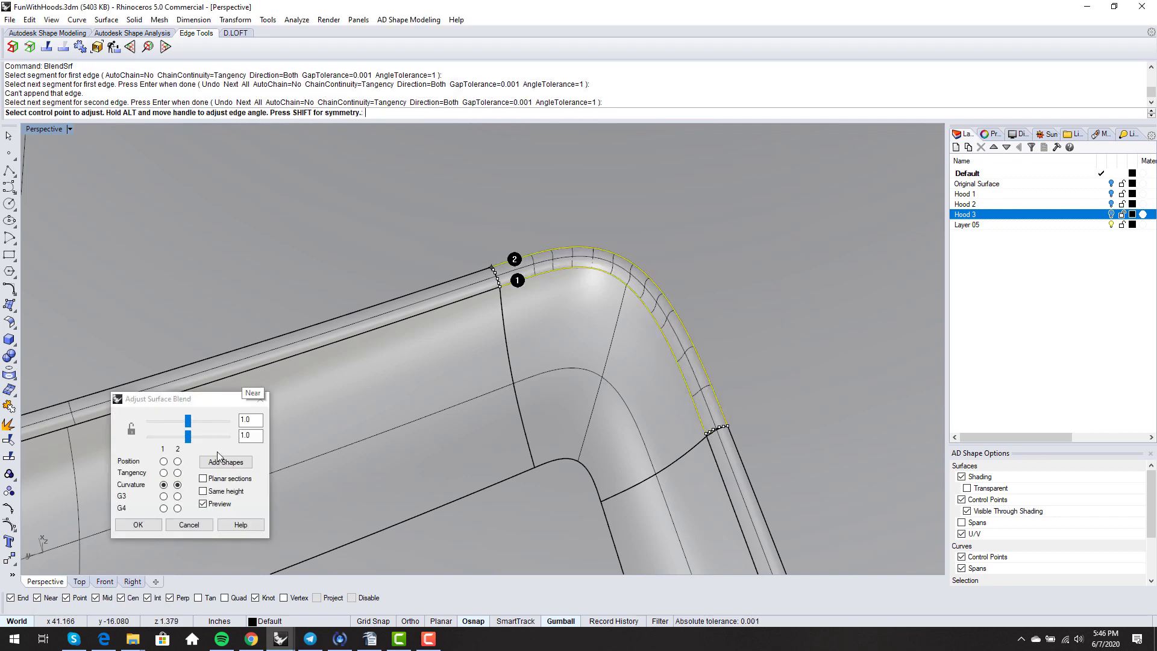
# - Add three cross sections to the second corner blend and accept it
pyautogui.click(219, 459)
pyautogui.scroll(1, 599, 275)
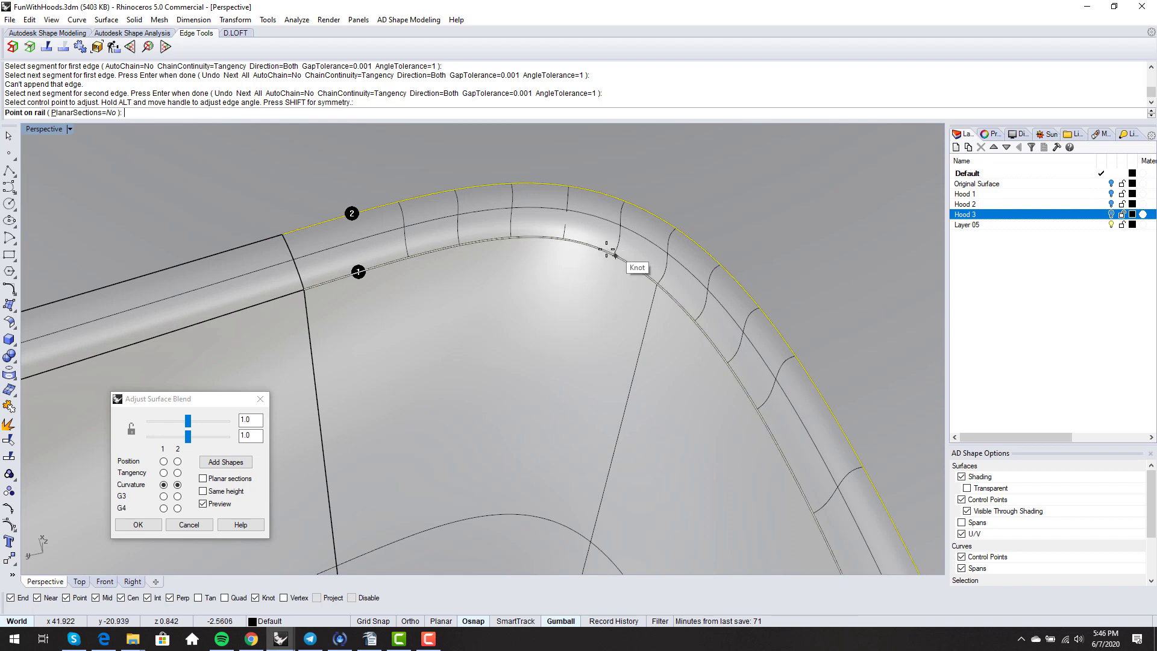
pyautogui.click(613, 255)
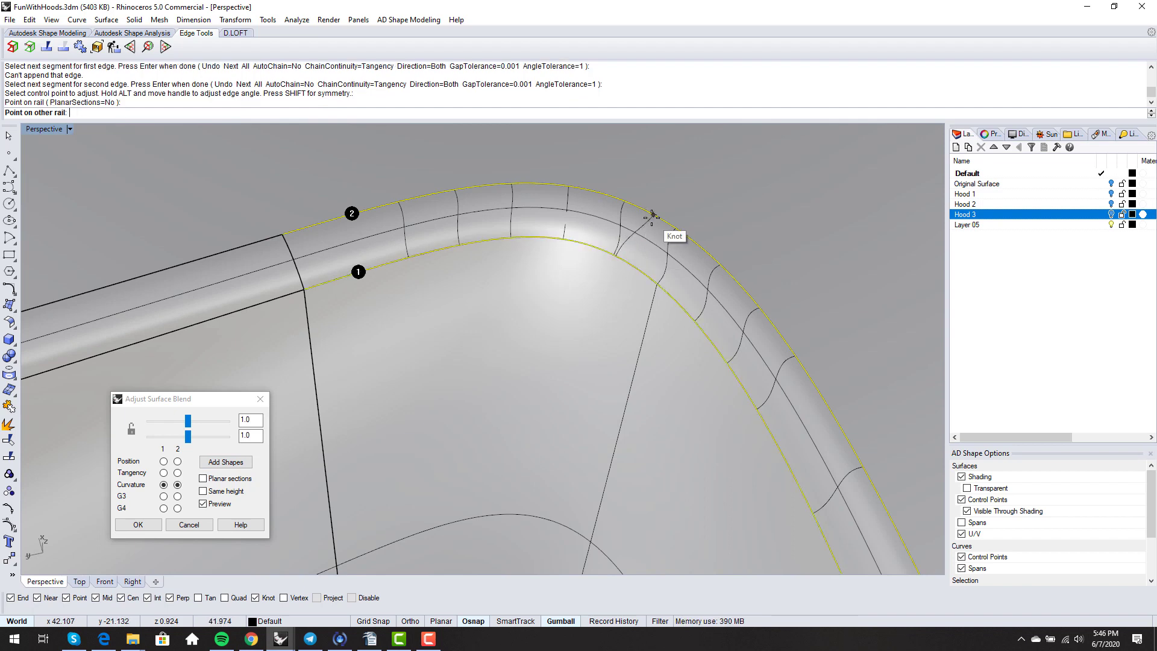
pyautogui.click(644, 209)
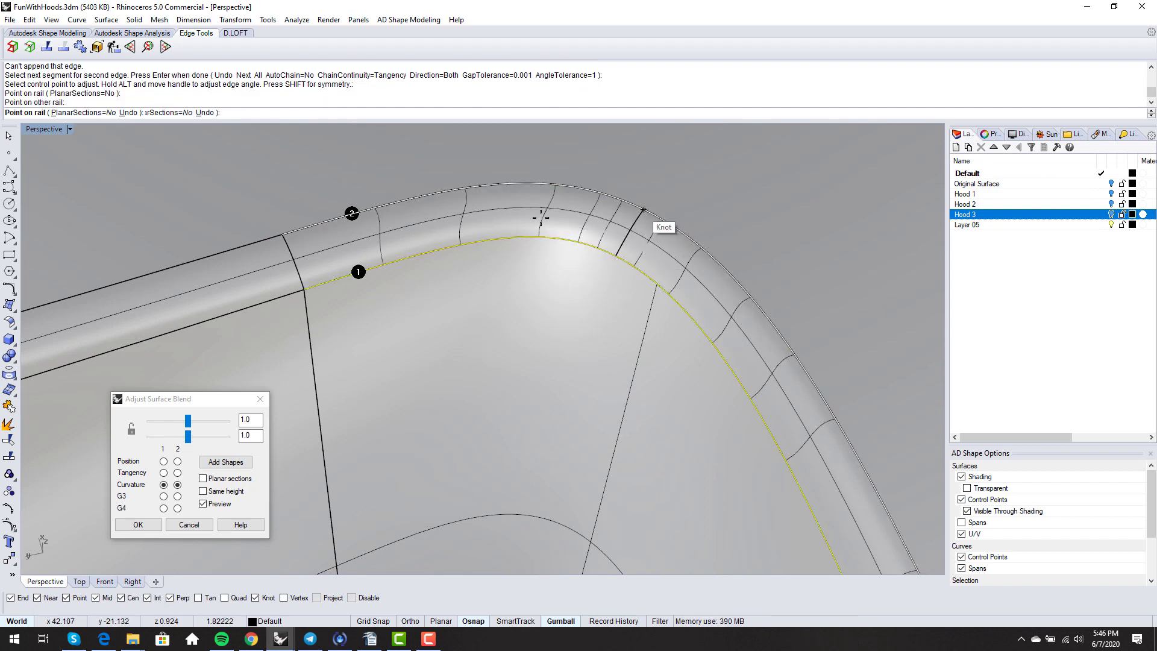
pyautogui.scroll(-2, 514, 231)
pyautogui.click(486, 234)
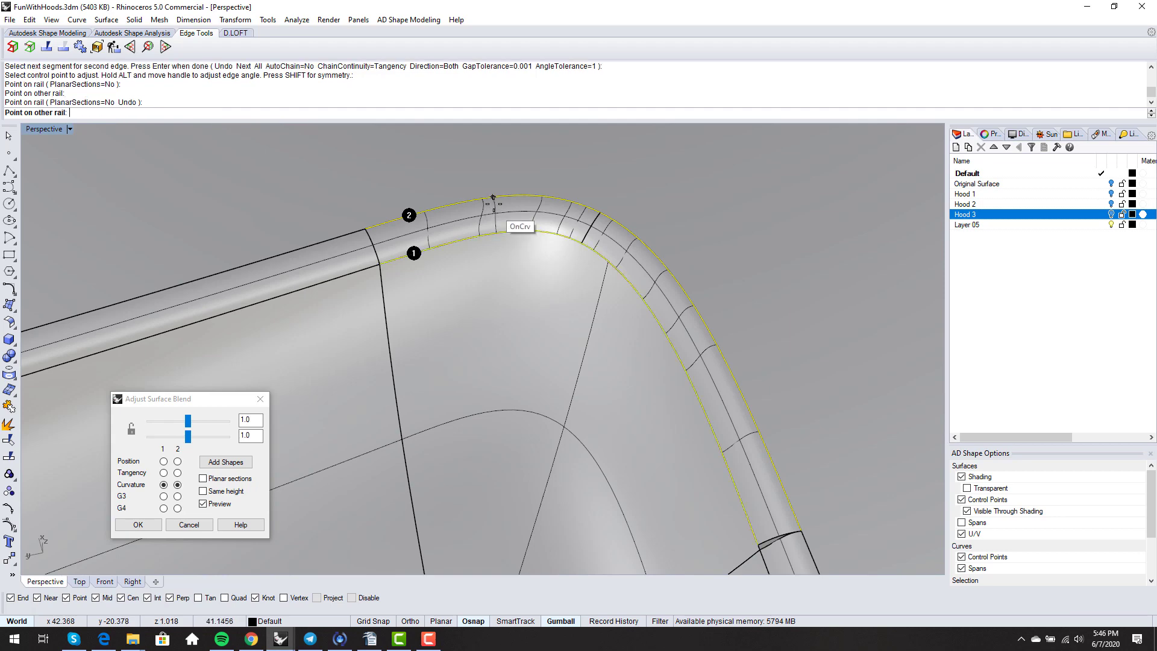
pyautogui.click(487, 199)
pyautogui.moveTo(487, 199); pyautogui.dragTo(615, 248, button='right')
pyautogui.click(613, 252)
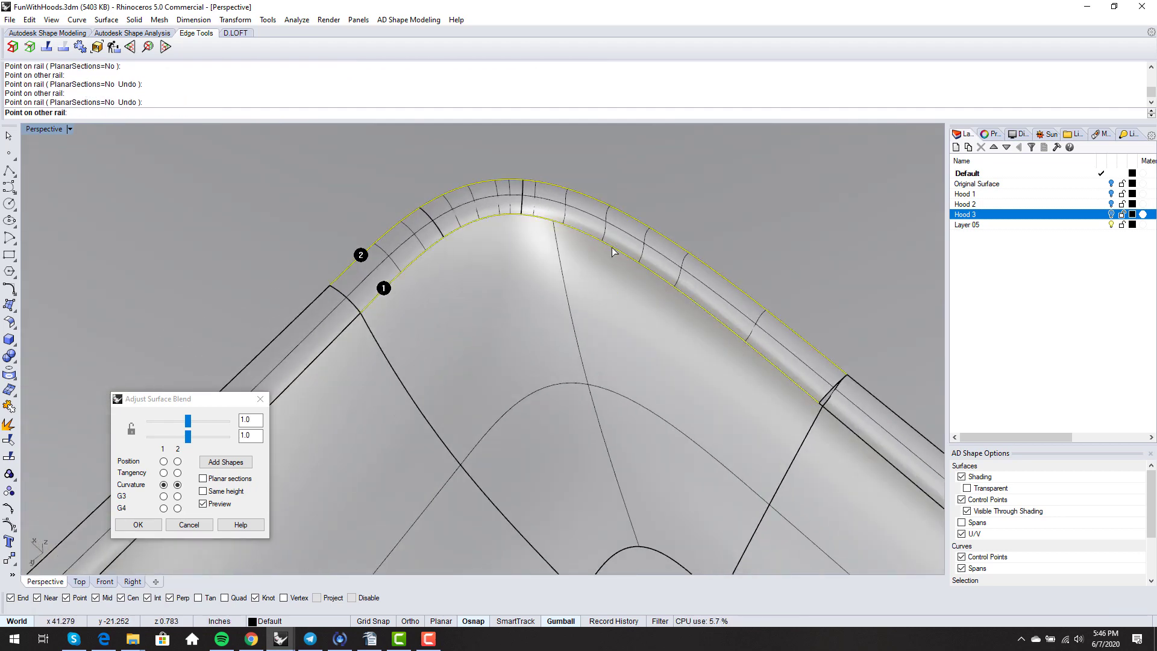
pyautogui.click(631, 217)
pyautogui.moveTo(551, 300); pyautogui.dragTo(398, 313, button='right')
pyautogui.scroll(-4, 566, 267)
pyautogui.rightClick(561, 271)
pyautogui.scroll(-4, 522, 253)
pyautogui.scroll(-6, 519, 247)
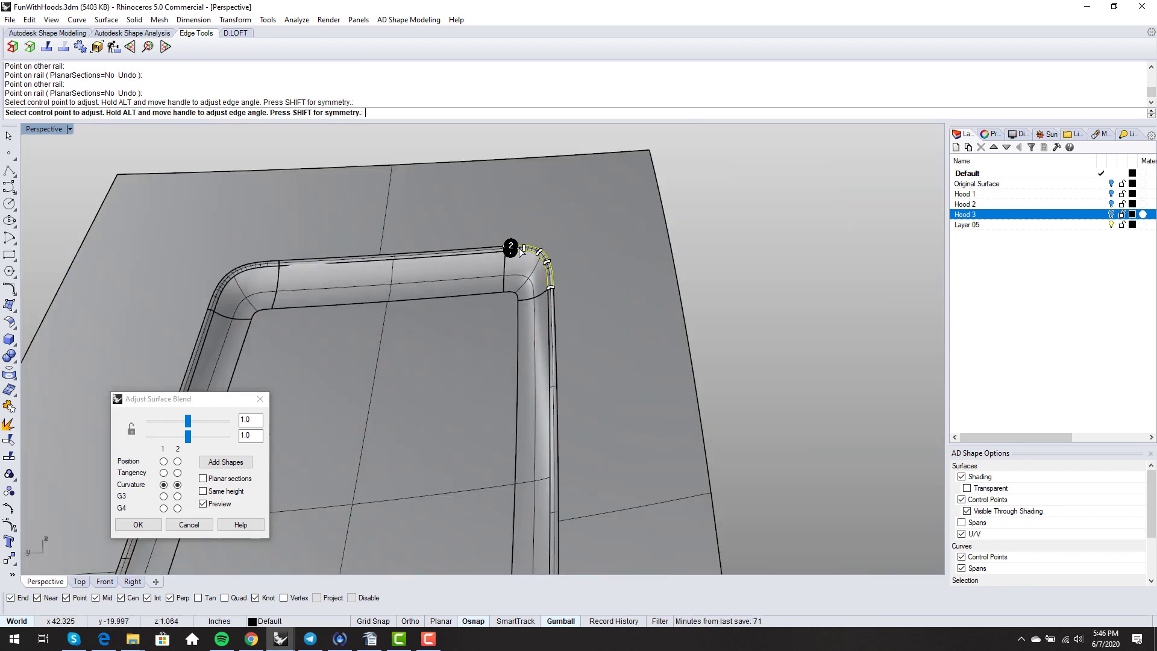
pyautogui.rightClick(519, 247)
# - Switch the viewport to Rendered display to view the whole hood
pyautogui.scroll(-4, 519, 248)
pyautogui.moveTo(519, 247); pyautogui.dragTo(601, 270, button='right')
pyautogui.middleClick(526, 297)
pyautogui.click(527, 296)
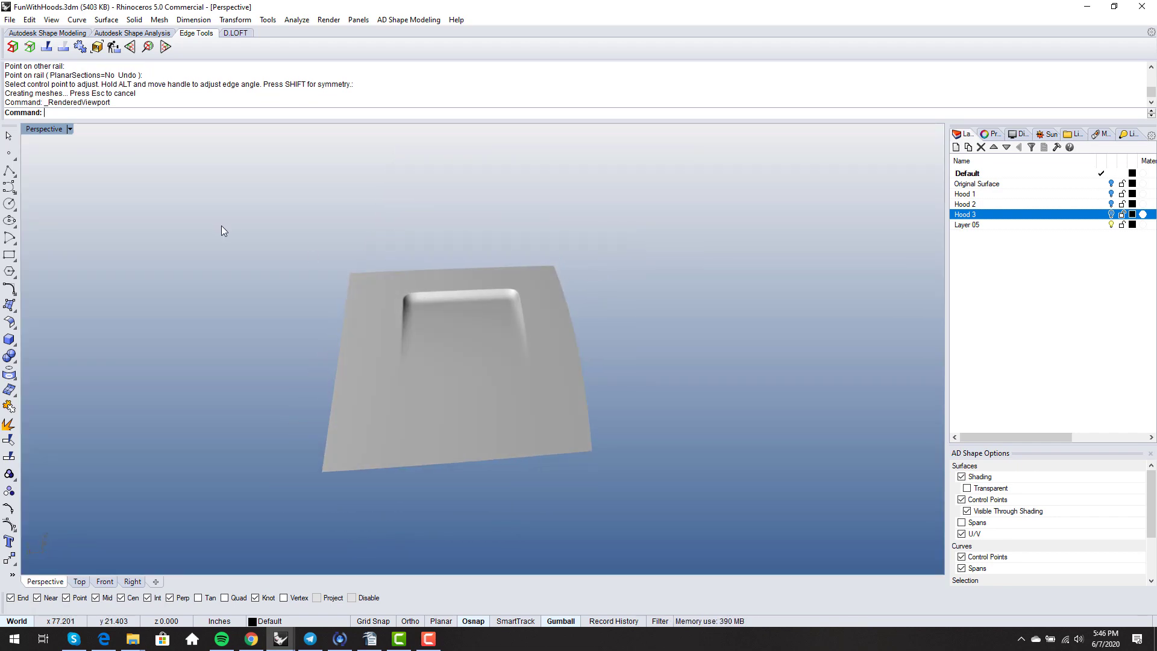
# - Select all hood surfaces and join them into one polysurface
pyautogui.moveTo(224, 225); pyautogui.dragTo(639, 491)
pyautogui.scroll(3, 523, 296)
pyautogui.scroll(6, 518, 297)
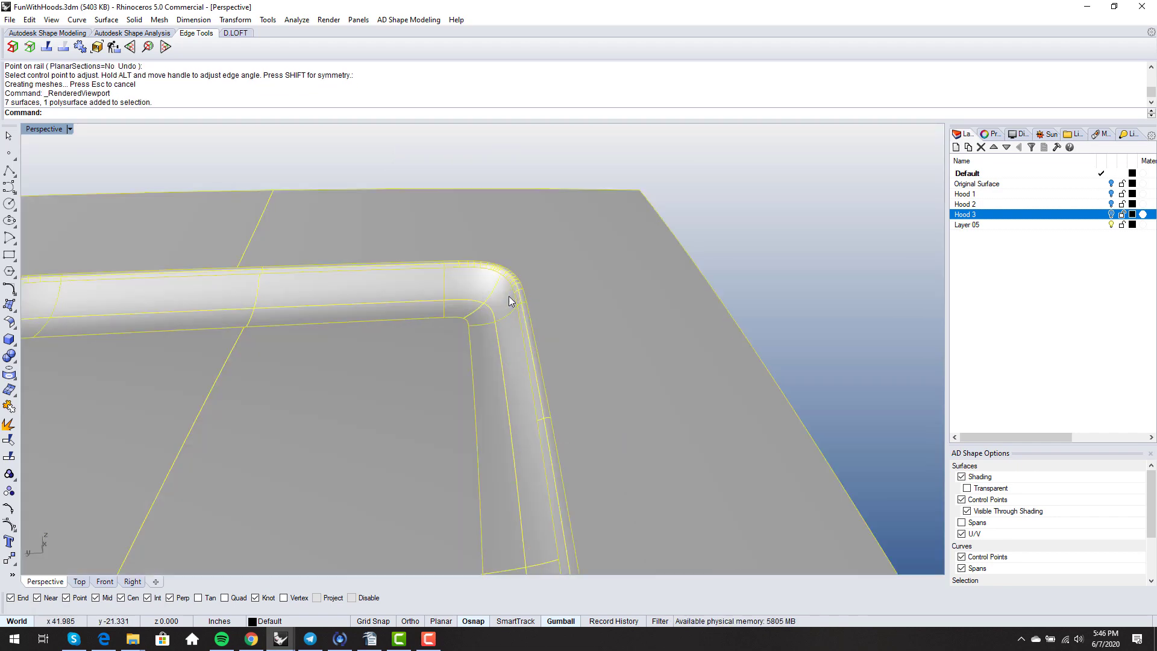
pyautogui.write('Join')
pyautogui.press('Return')
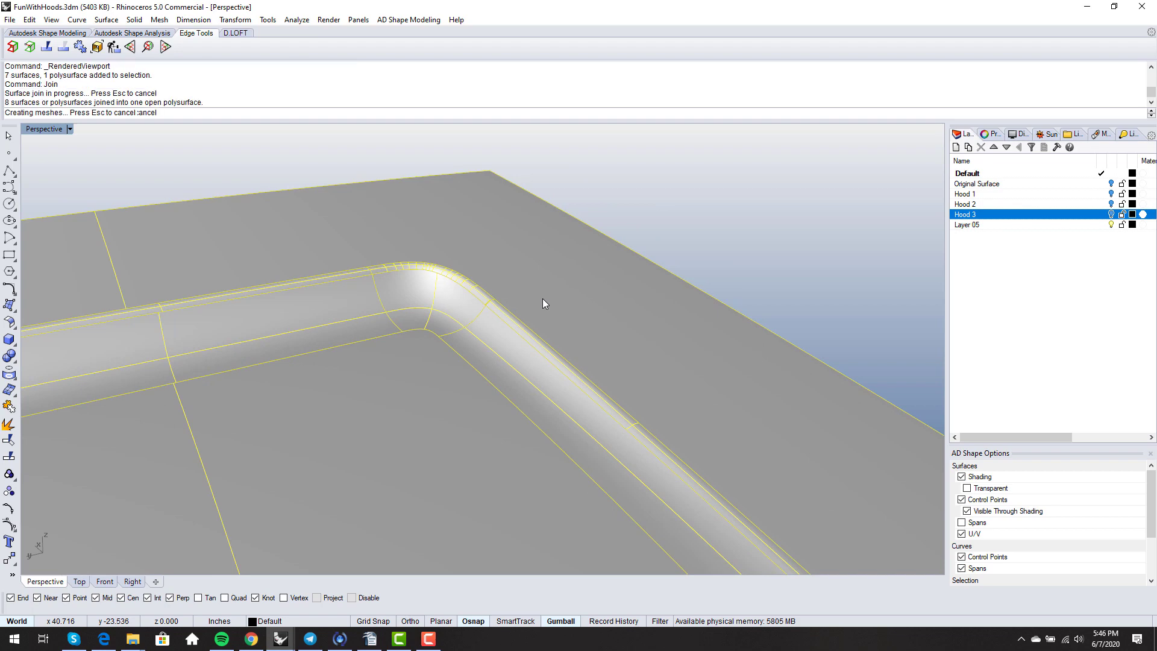
# - Run ShowEdges on the joined hood and inspect the open corner gap
pyautogui.write('ShowEdges')
pyautogui.press('Return')
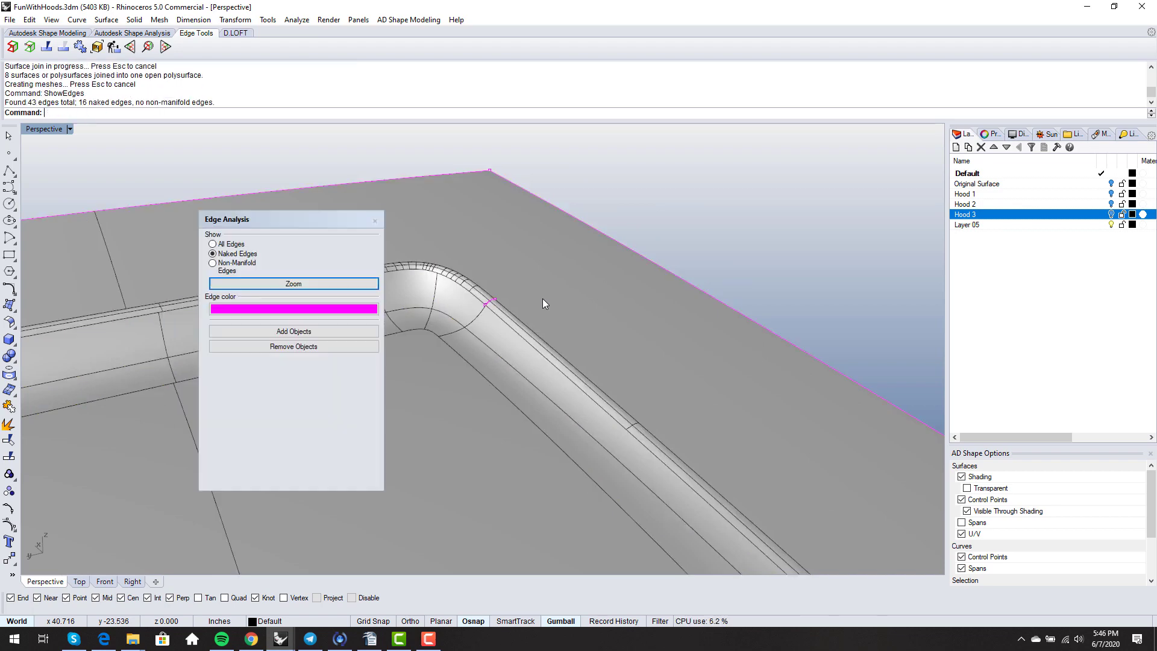
pyautogui.scroll(-3, 543, 298)
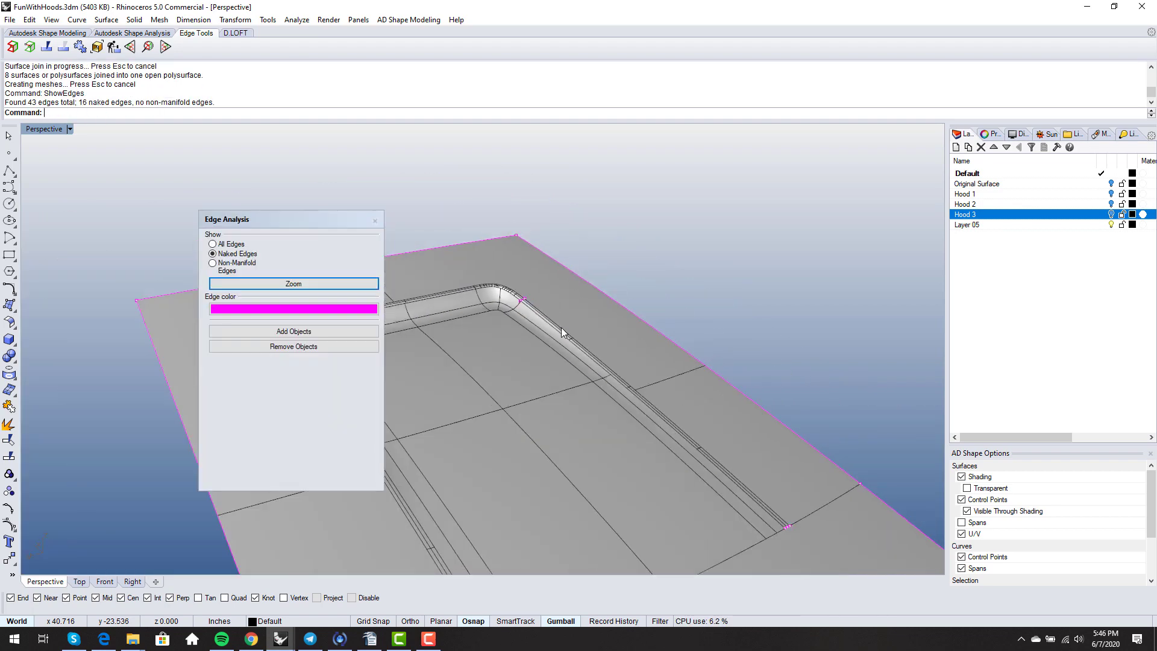
pyautogui.moveTo(477, 464); pyautogui.dragTo(635, 310, button='right')
pyautogui.scroll(8, 665, 288)
pyautogui.scroll(-8, 608, 243)
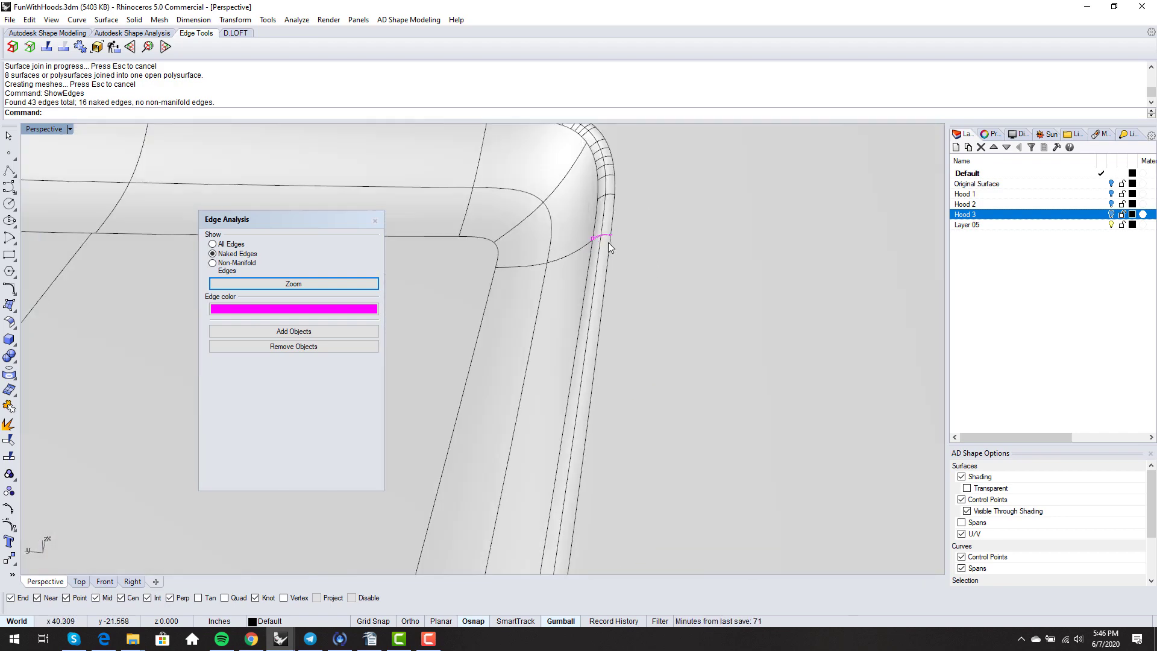
pyautogui.scroll(6, 603, 235)
pyautogui.scroll(10, 603, 234)
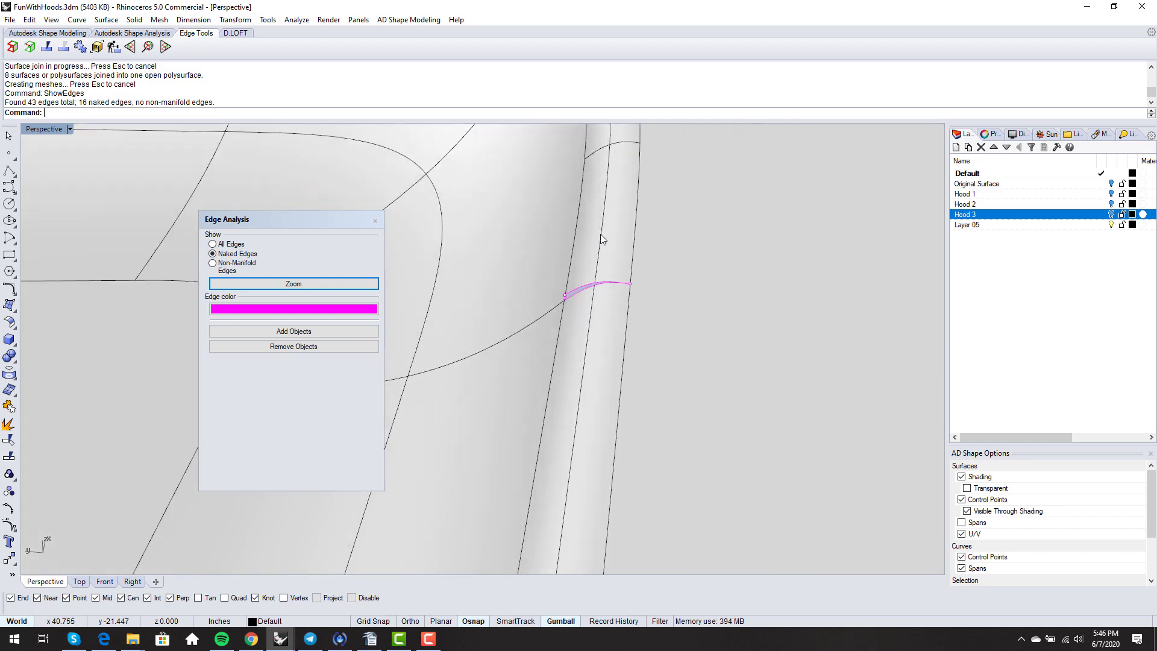
pyautogui.moveTo(601, 235); pyautogui.dragTo(584, 365, button='right')
pyautogui.moveTo(525, 389); pyautogui.dragTo(397, 268, button='right')
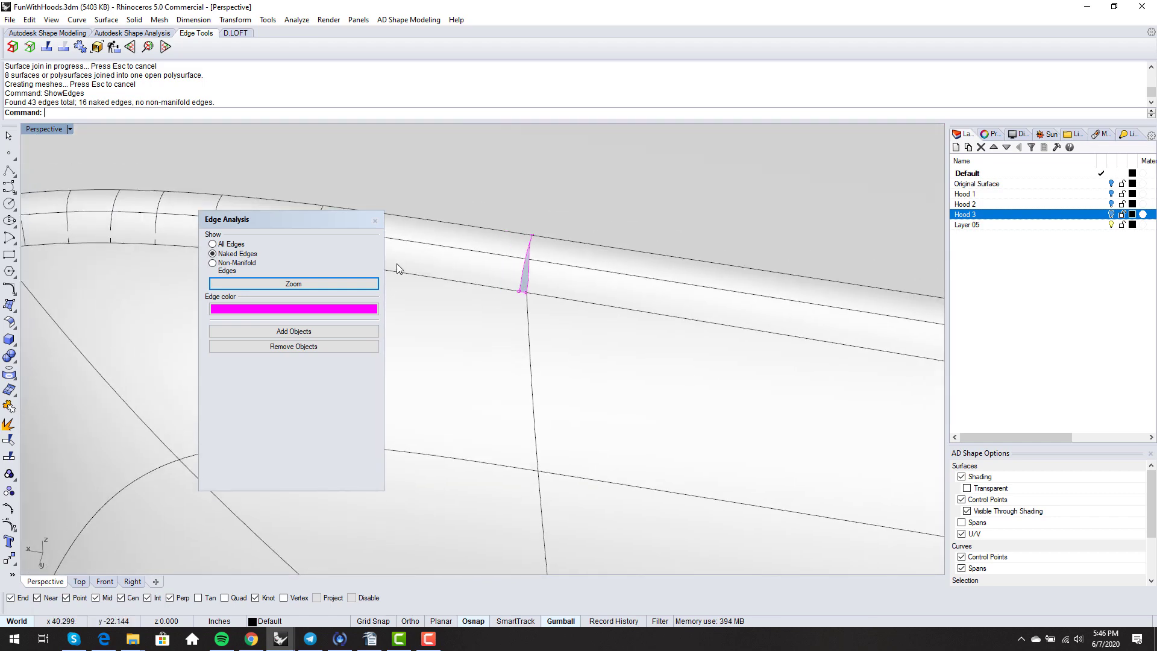
# - Explode the hood polysurface into its 13 separate surfaces
pyautogui.click(375, 221)
pyautogui.click(473, 362)
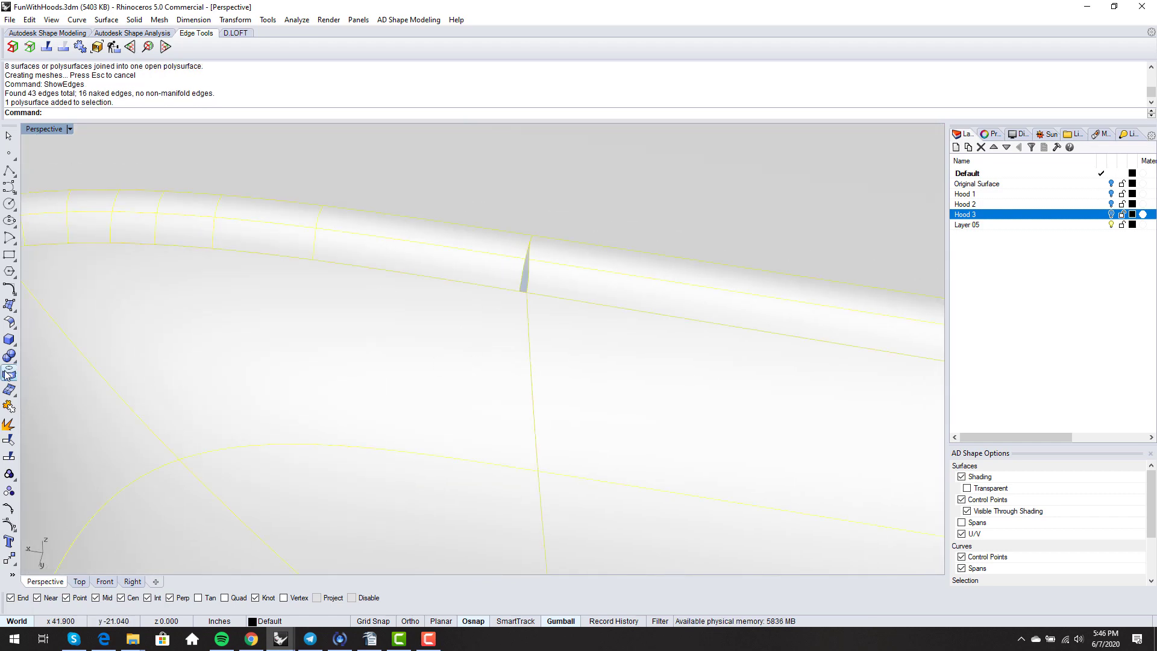
pyautogui.click(6, 425)
# - Delete the unwanted corner strip and merge the split edge on the adjacent surface
pyautogui.click(420, 265)
pyautogui.press('Delete')
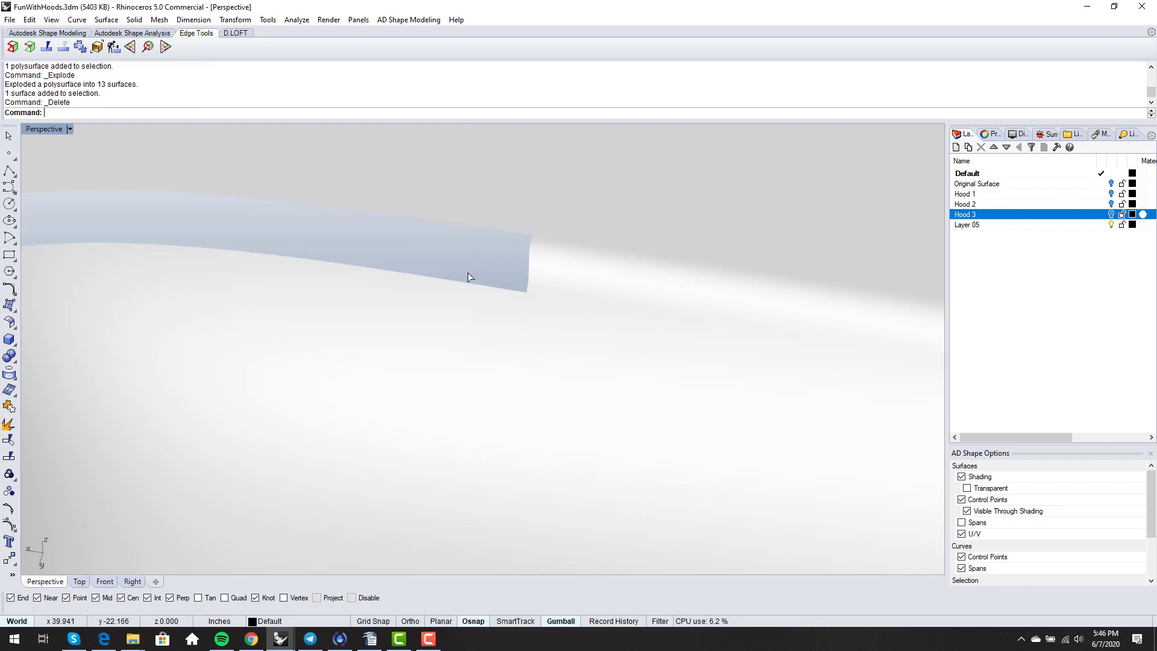
pyautogui.rightClick(46, 48)
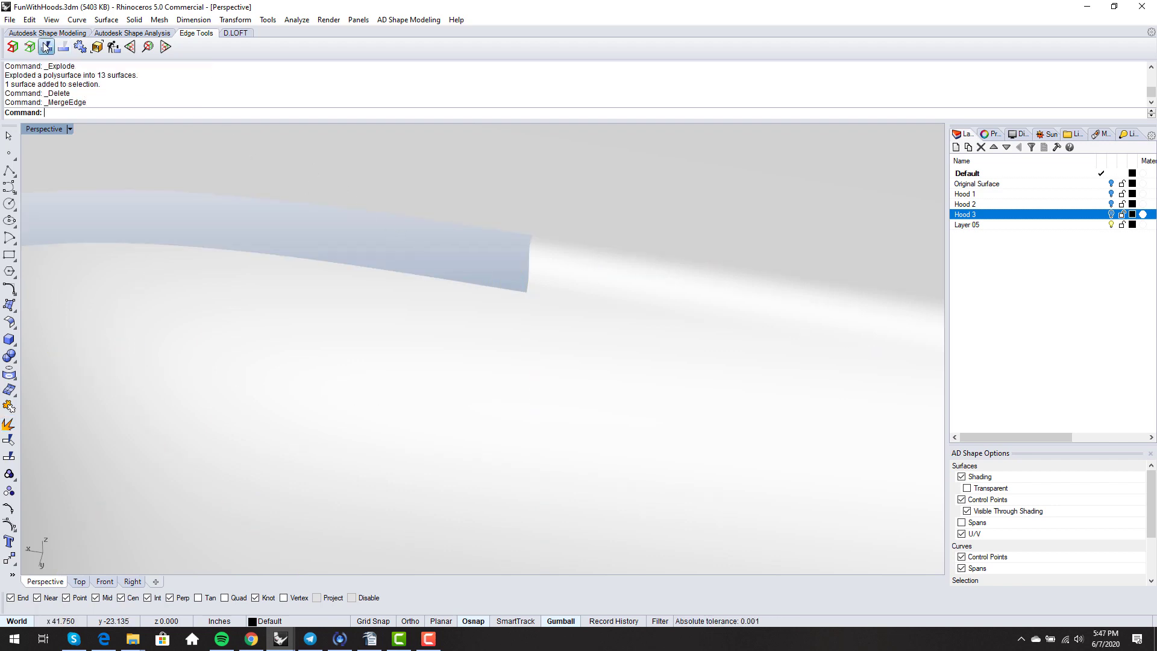
pyautogui.click(499, 288)
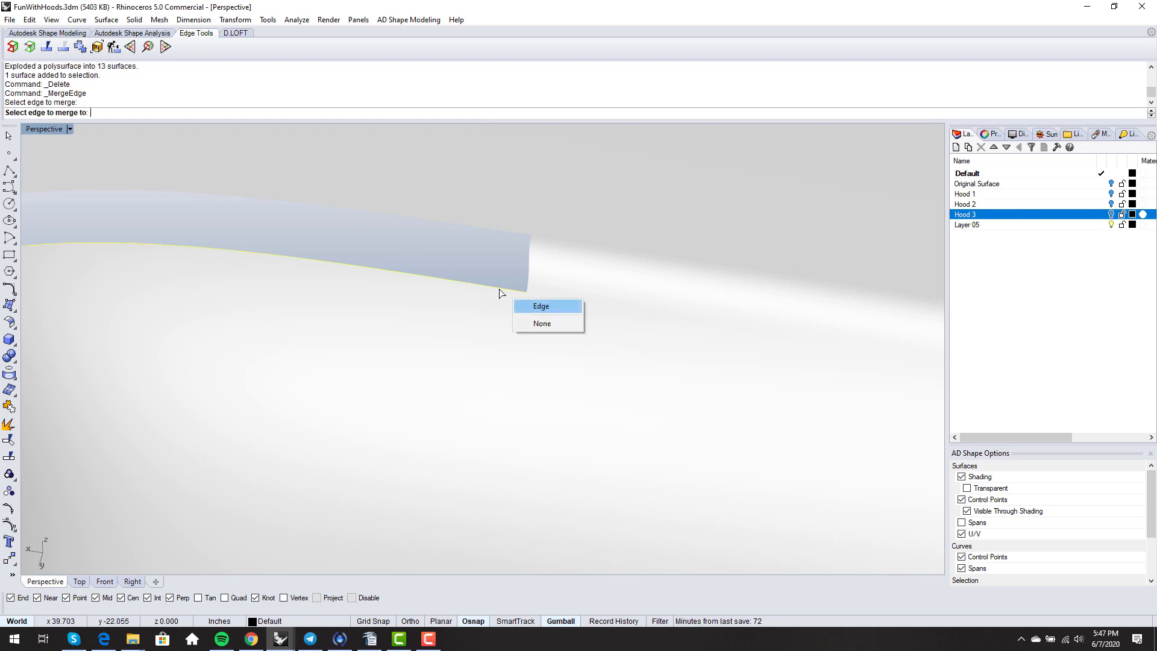
pyautogui.click(528, 307)
# - Switch to Shaded display and blend the scoop's inner and outer corner edges
pyautogui.middleClick(520, 329)
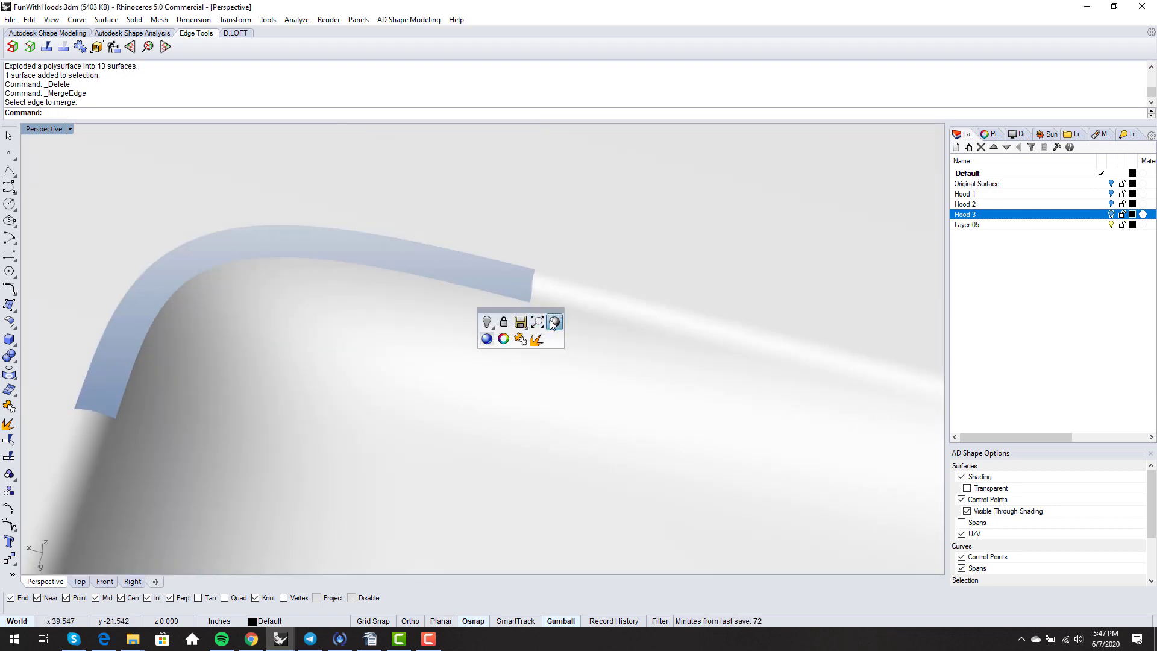
pyautogui.click(553, 323)
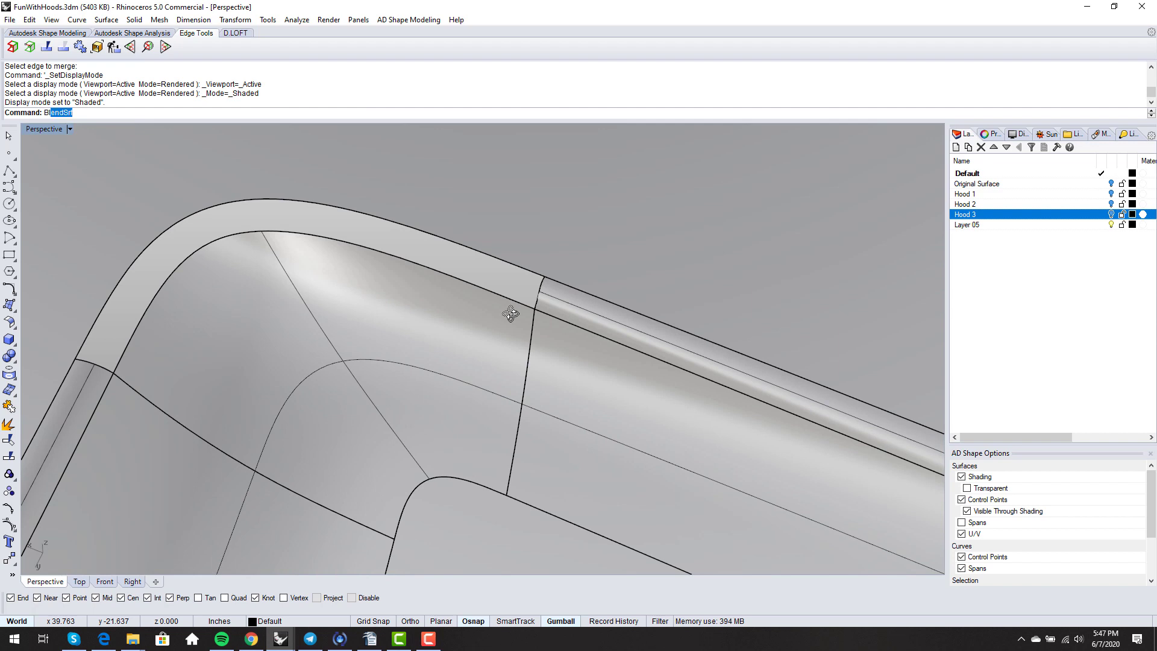
pyautogui.write('Bl')
pyautogui.press('Return')
pyautogui.click(520, 301)
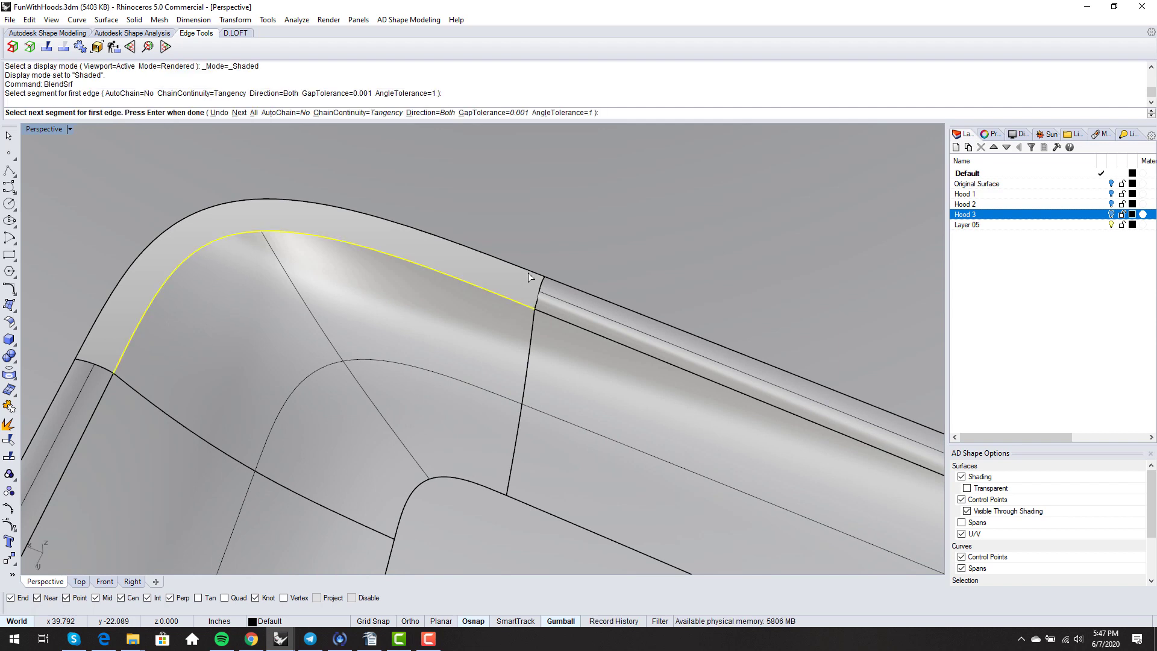
pyautogui.click(528, 272)
pyautogui.press('Return')
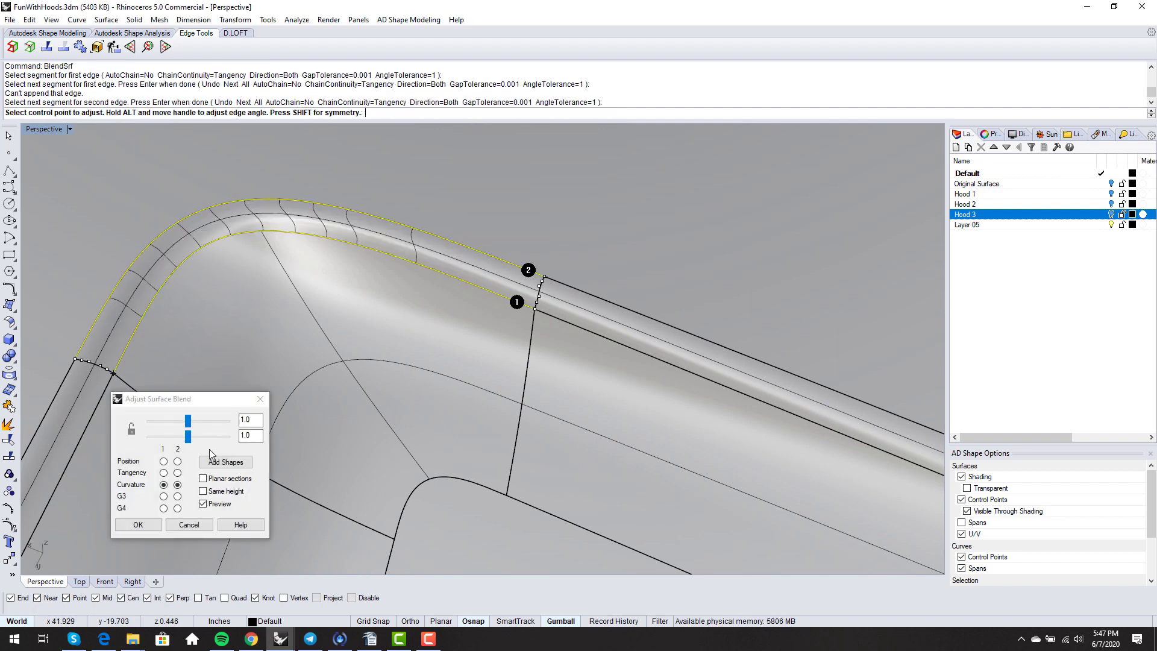
# - Add the first two shape sections across the corner blend
pyautogui.click(226, 462)
pyautogui.scroll(4, 377, 274)
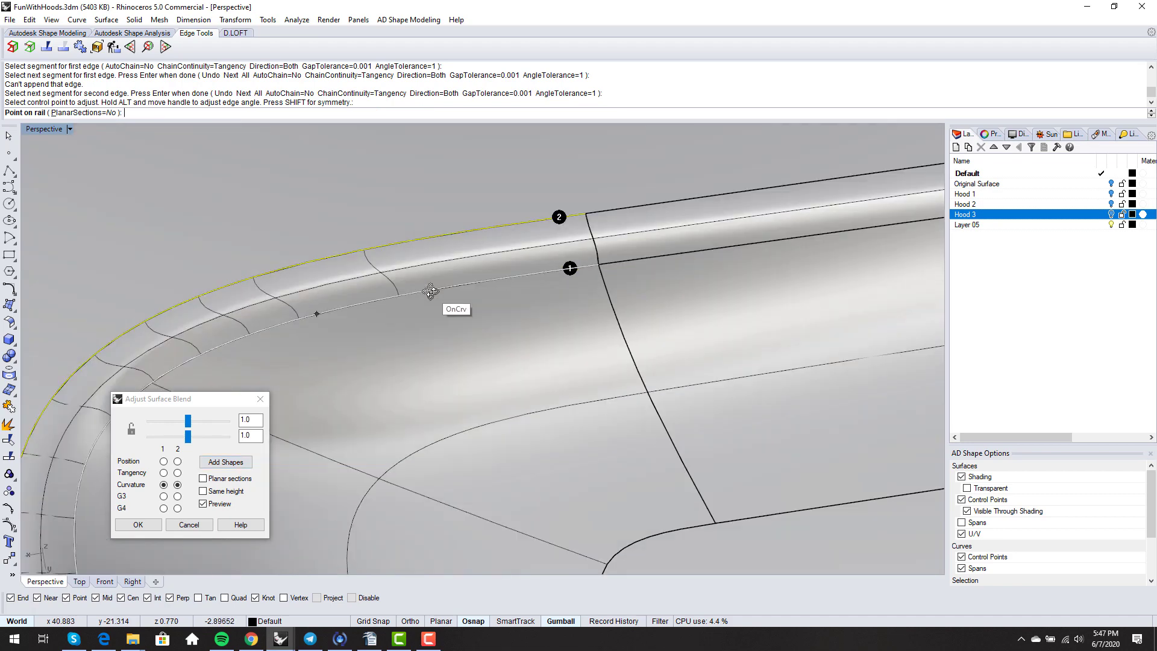
pyautogui.click(402, 295)
pyautogui.click(398, 246)
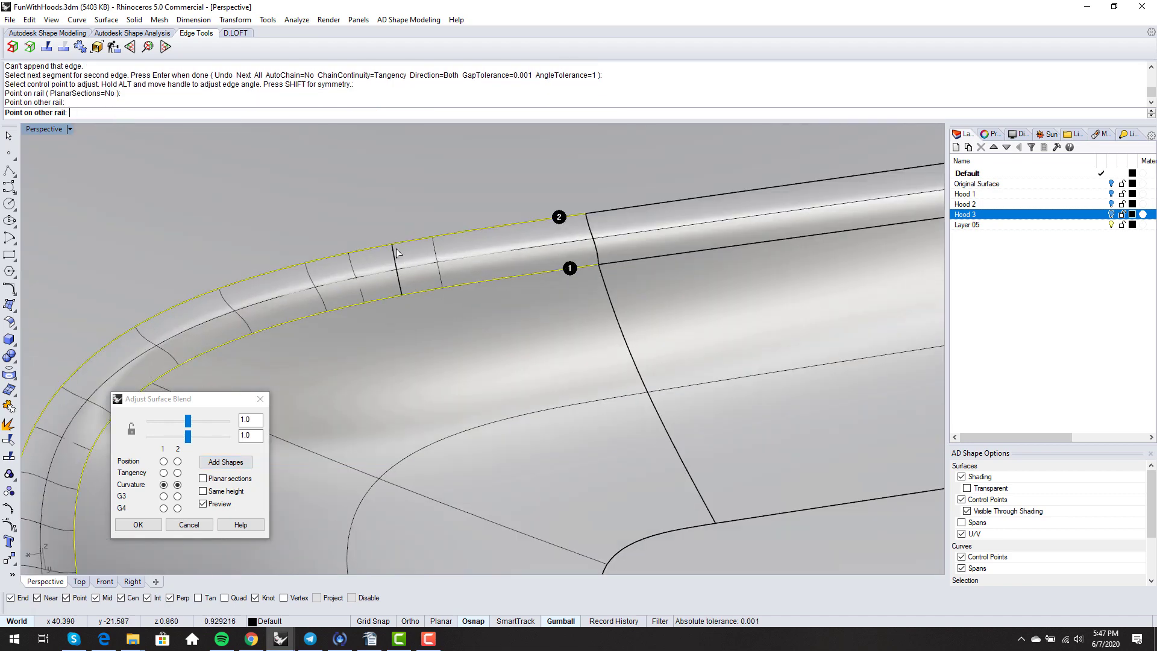
pyautogui.scroll(-3, 422, 259)
pyautogui.moveTo(448, 248); pyautogui.dragTo(423, 239, button='right')
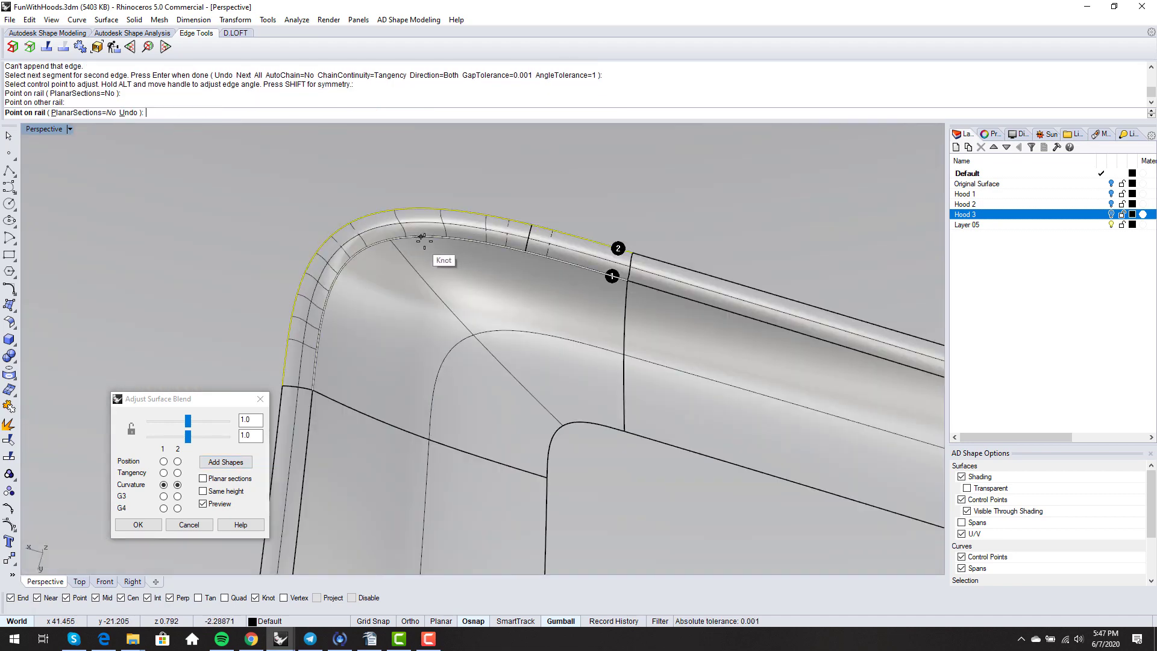
pyautogui.click(440, 237)
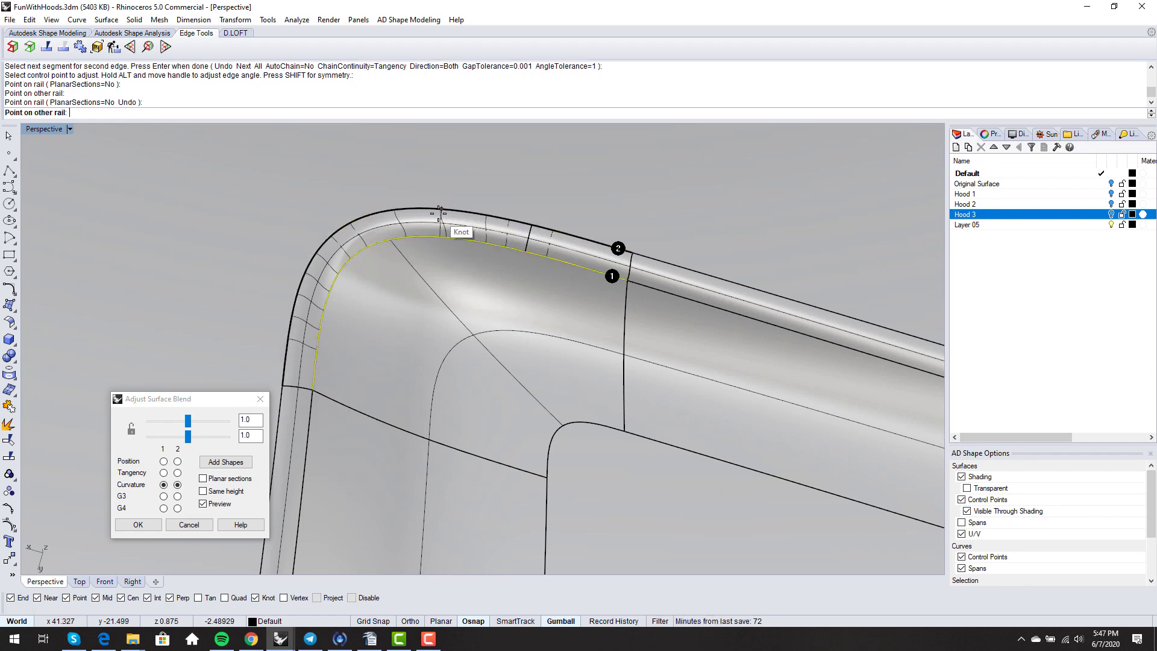
pyautogui.click(439, 212)
# - Add two more shape sections, accept the corner blend, and select the side strip
pyautogui.moveTo(444, 273); pyautogui.dragTo(425, 211, button='right')
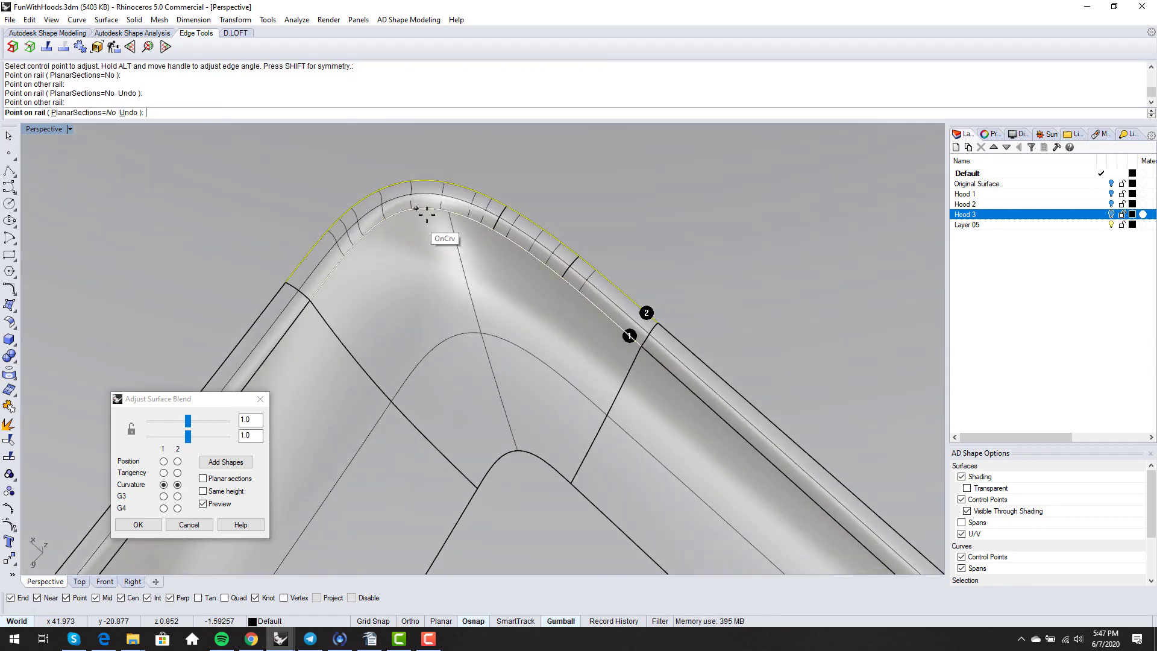
pyautogui.scroll(2, 416, 208)
pyautogui.click(356, 227)
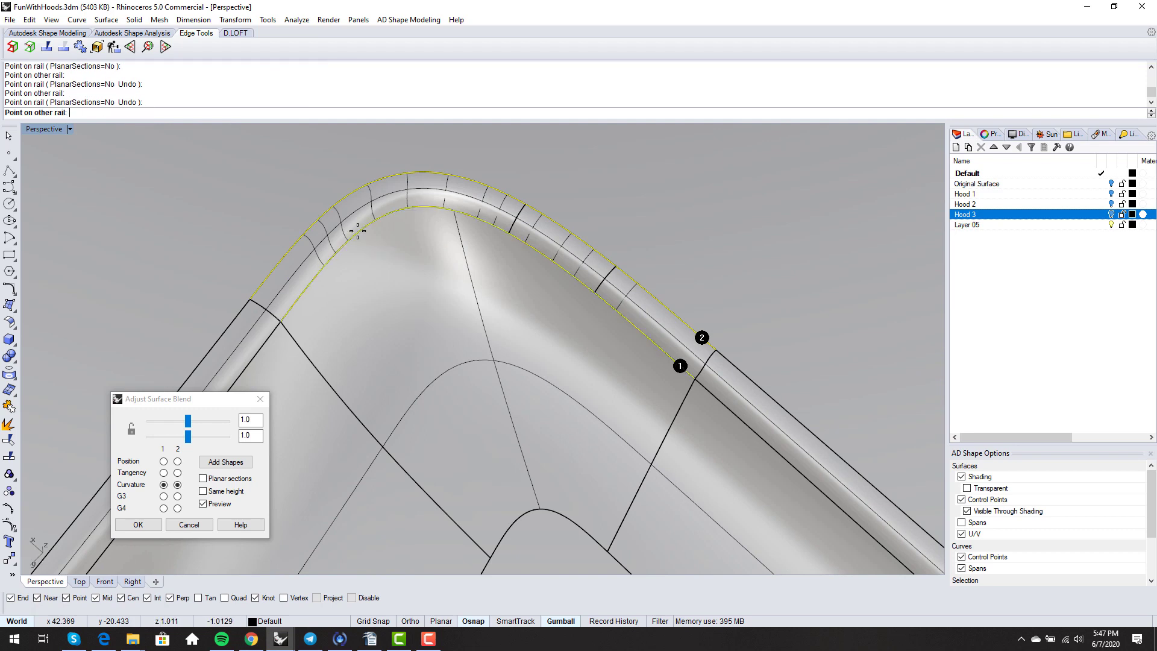
pyautogui.click(330, 213)
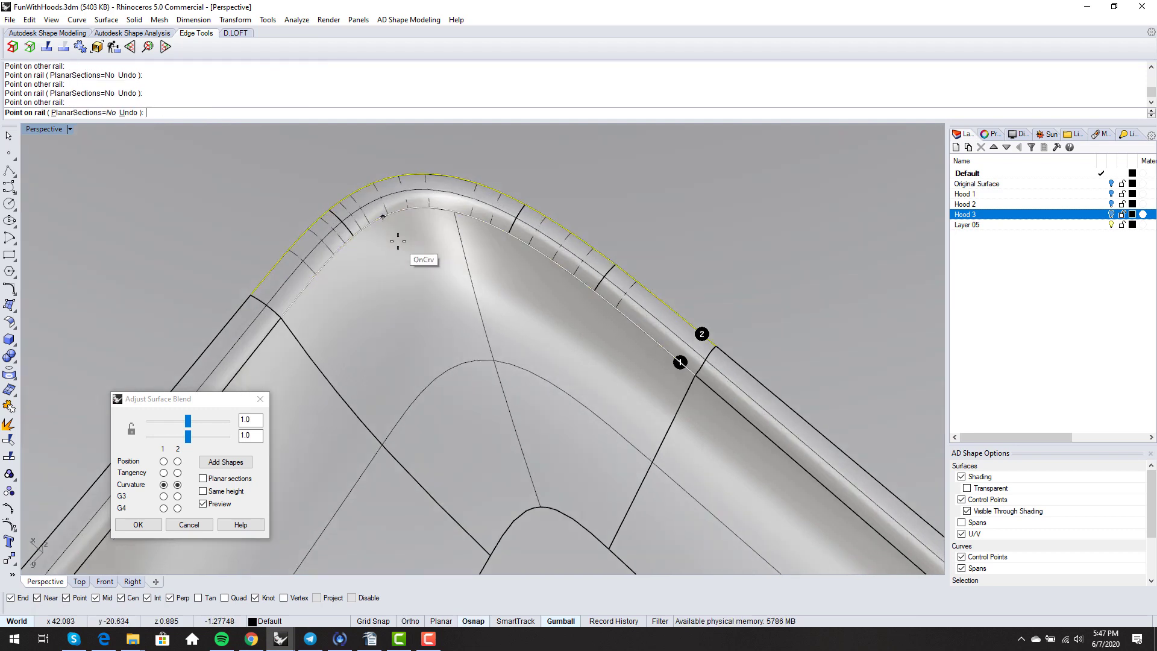
pyautogui.click(428, 210)
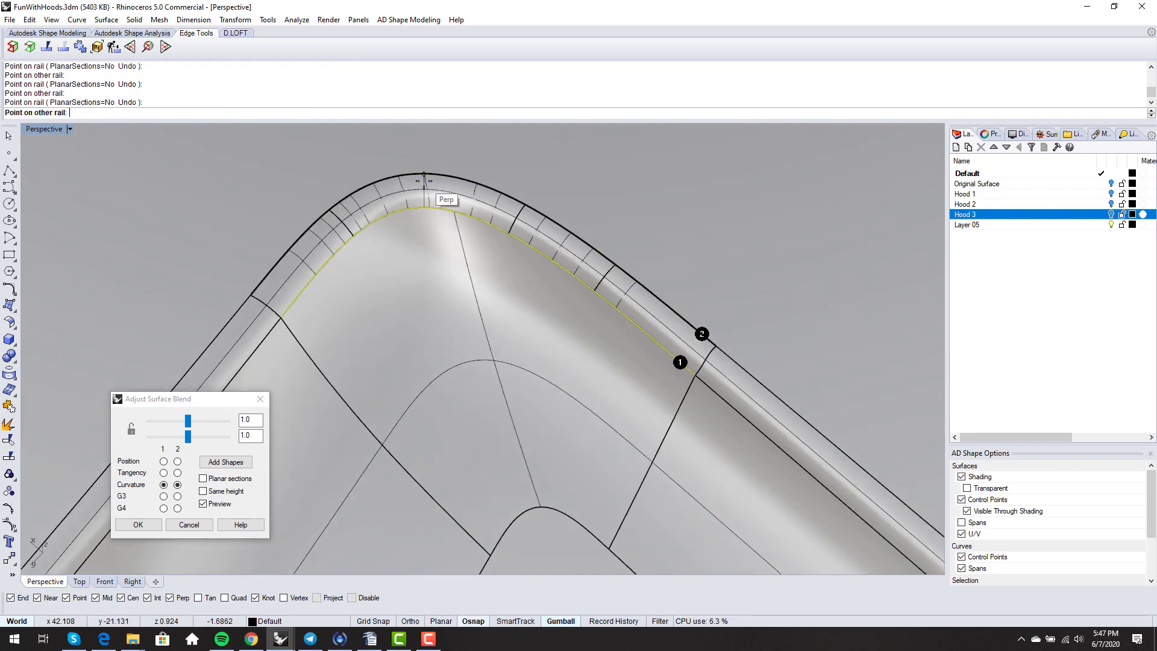
pyautogui.click(425, 176)
pyautogui.moveTo(440, 245); pyautogui.dragTo(442, 296, button='right')
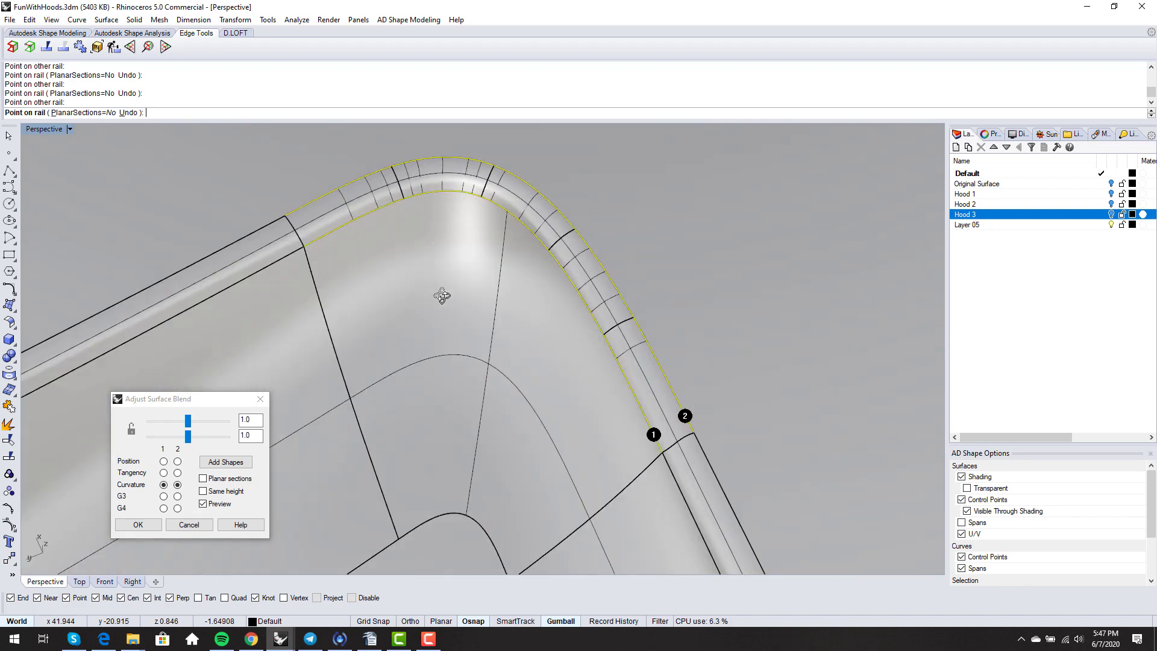
pyautogui.press('Return')
pyautogui.press('Return')
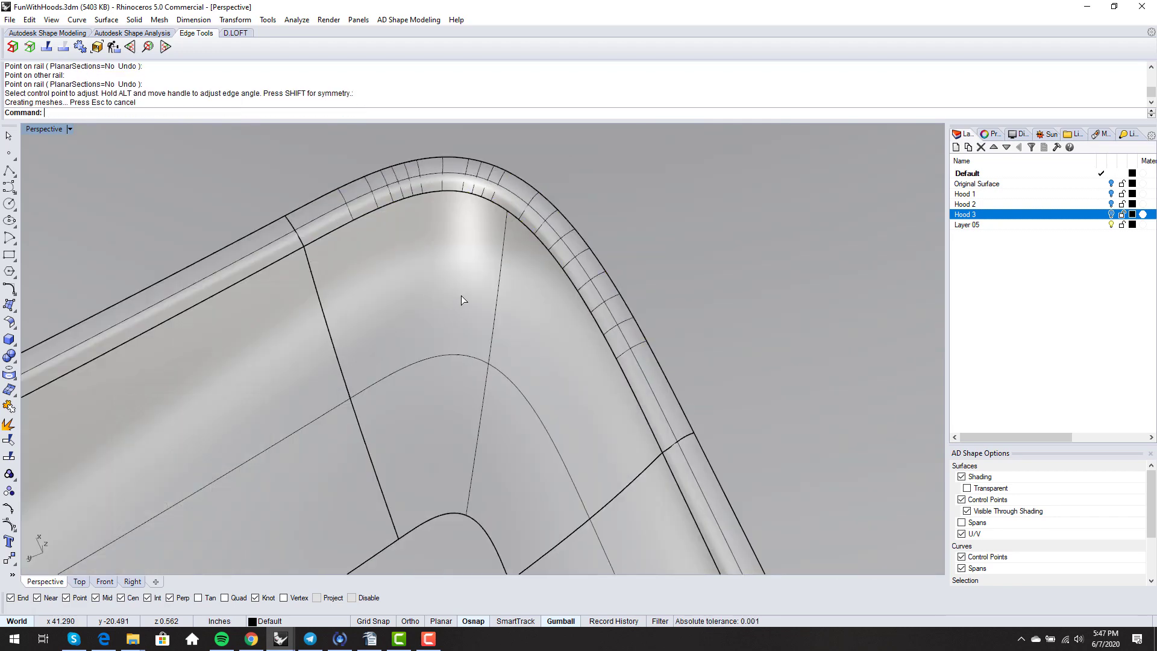
pyautogui.moveTo(463, 300); pyautogui.dragTo(516, 340, button='right')
pyautogui.click(482, 315)
# - Match the strip's end edge to the neighbouring surface edge with tangency continuity using MatchSrf
pyautogui.press('F10')
pyautogui.write('MatchSrf')
pyautogui.press('Return')
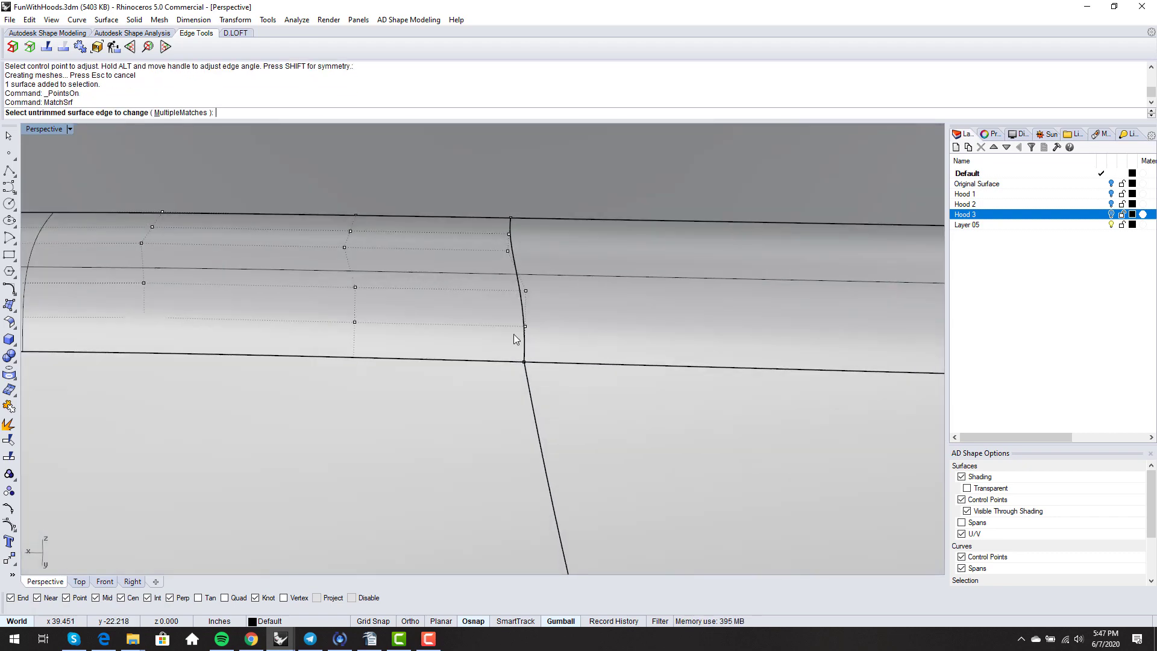
pyautogui.click(526, 343)
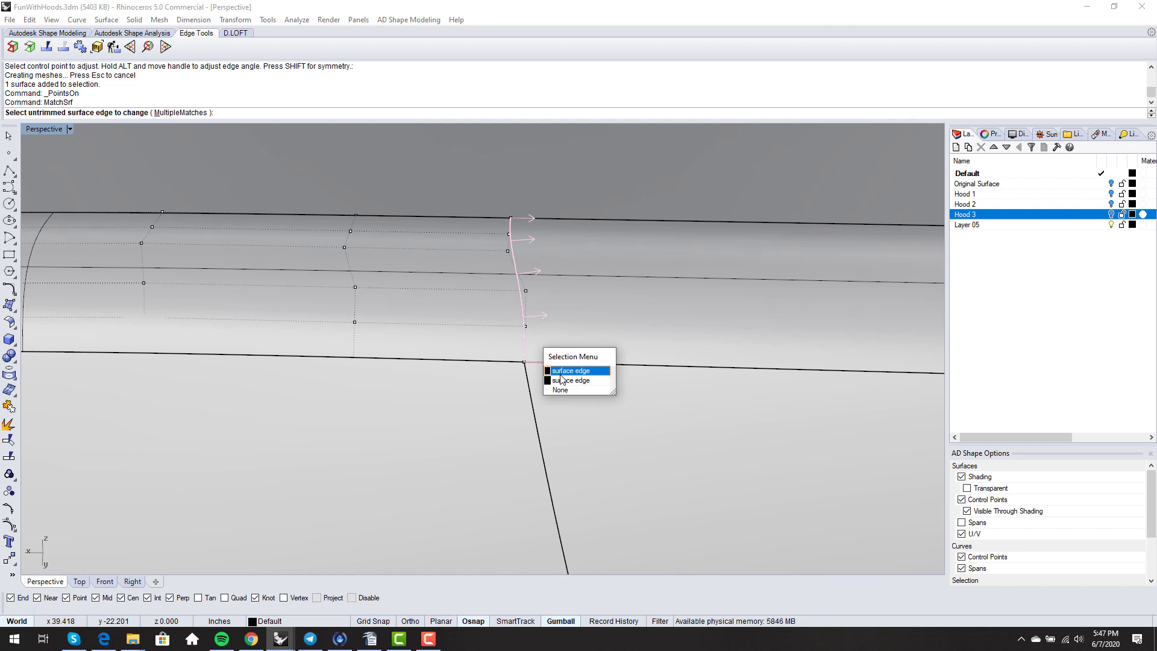
pyautogui.click(564, 381)
pyautogui.click(525, 338)
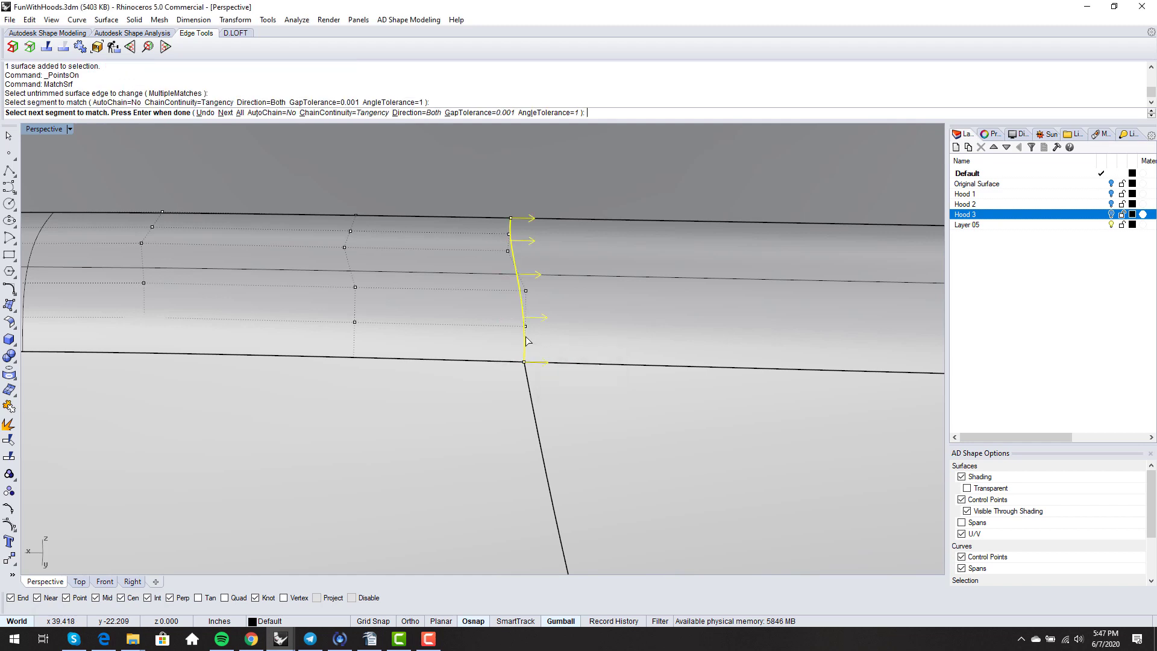
pyautogui.press('Return')
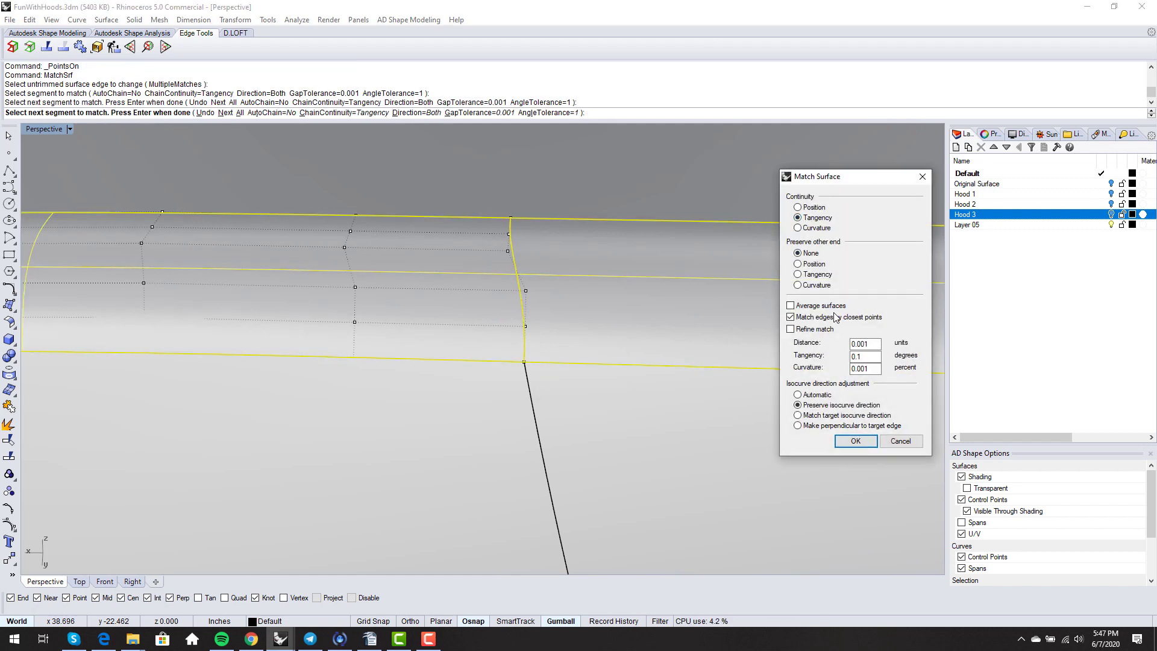
pyautogui.press('Return')
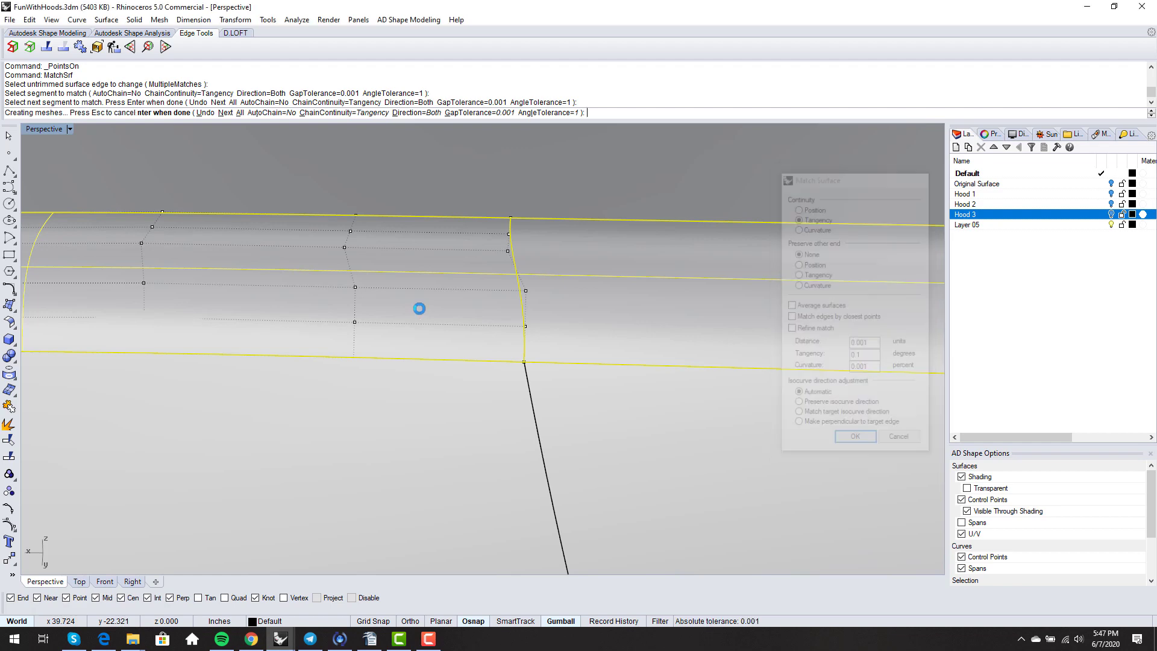
# - Orbit and zoom around the hood's rounded corner to inspect the matched end edge
pyautogui.scroll(-5, 420, 309)
pyautogui.moveTo(471, 329); pyautogui.dragTo(398, 283, button='right')
pyautogui.moveTo(603, 386); pyautogui.dragTo(484, 410, button='right')
pyautogui.scroll(12, 479, 407)
pyautogui.scroll(5, 481, 413)
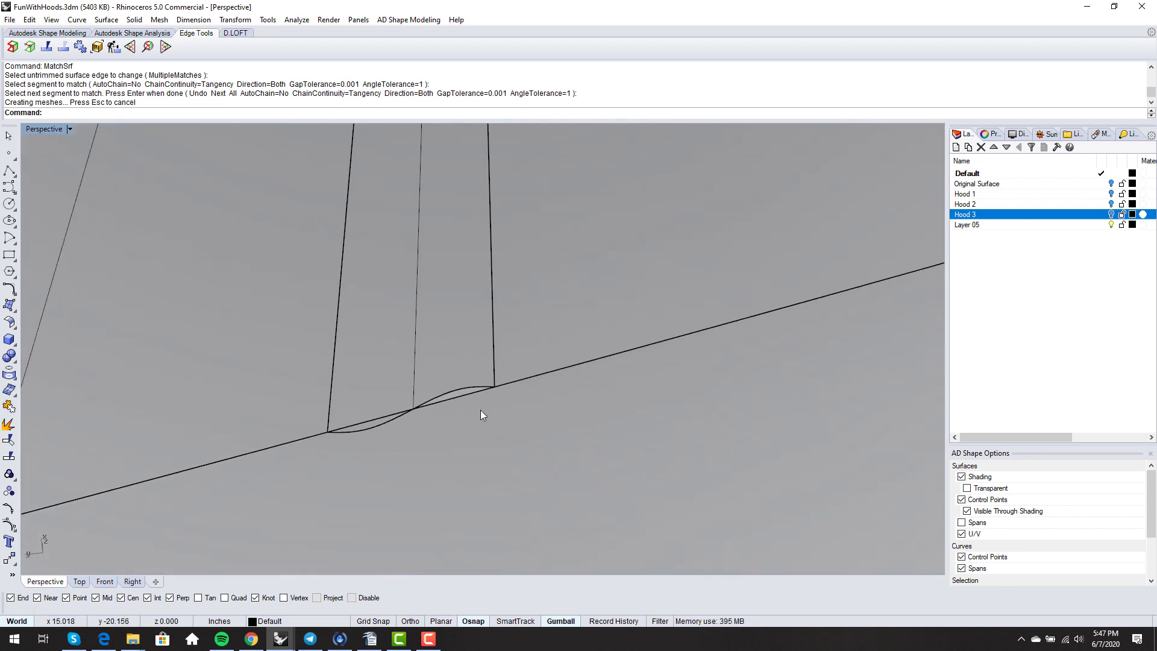
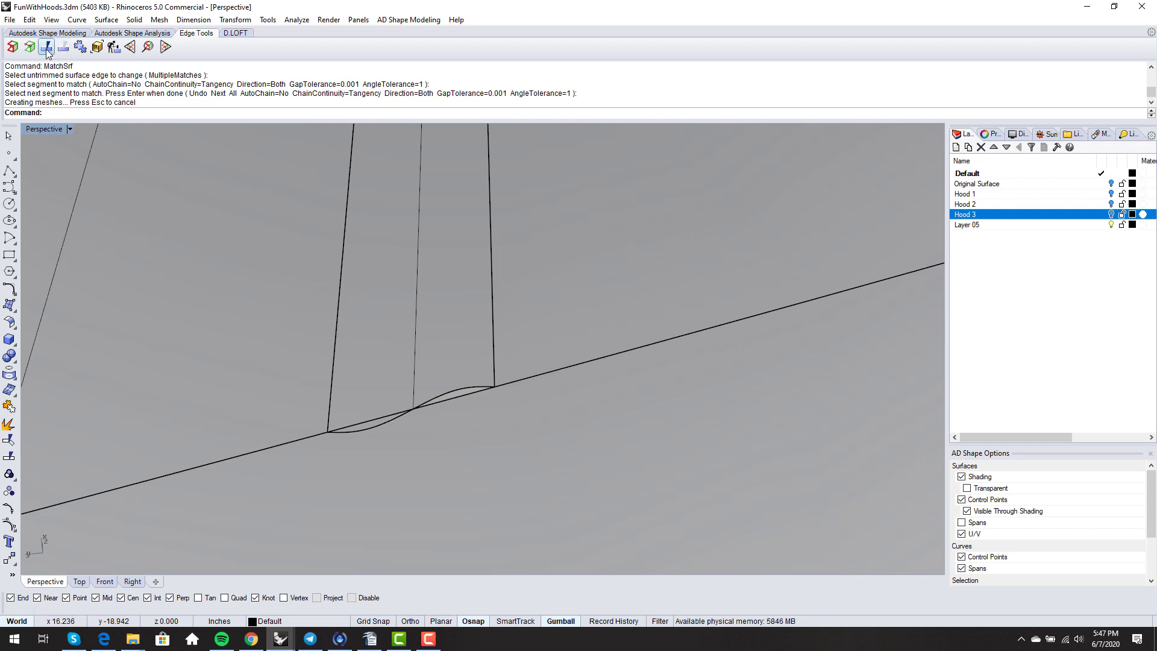
# - Split the straight edge beside the blend at its midpoint, then merge the surface's edges back together
pyautogui.click(46, 47)
pyautogui.click(467, 394)
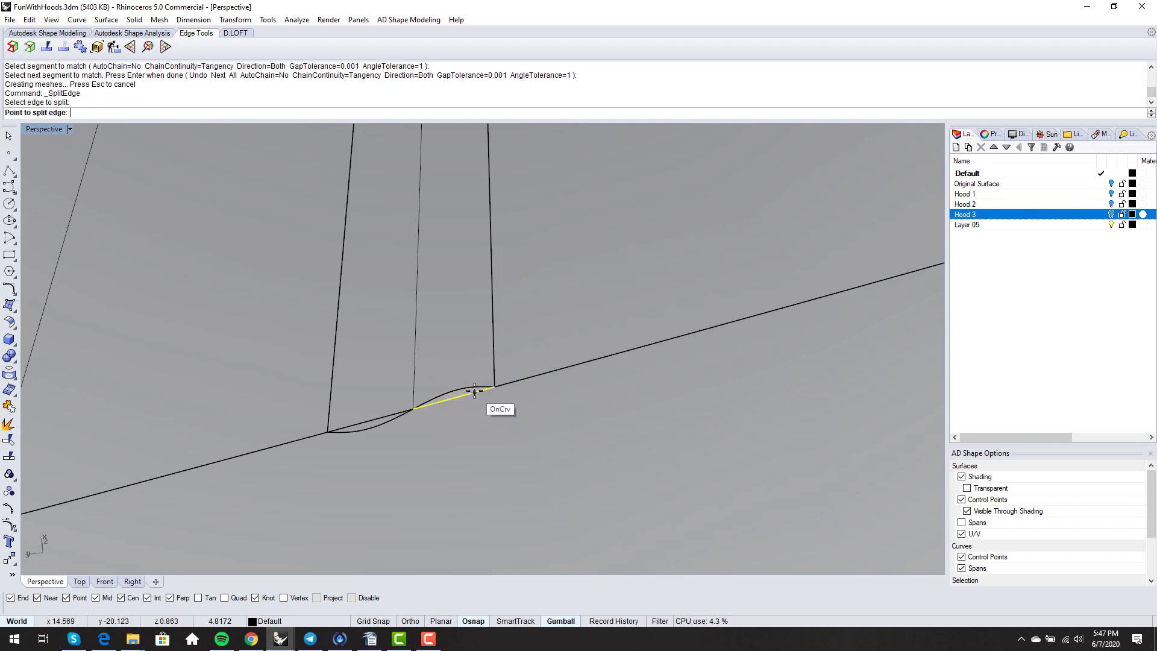
pyautogui.click(464, 391)
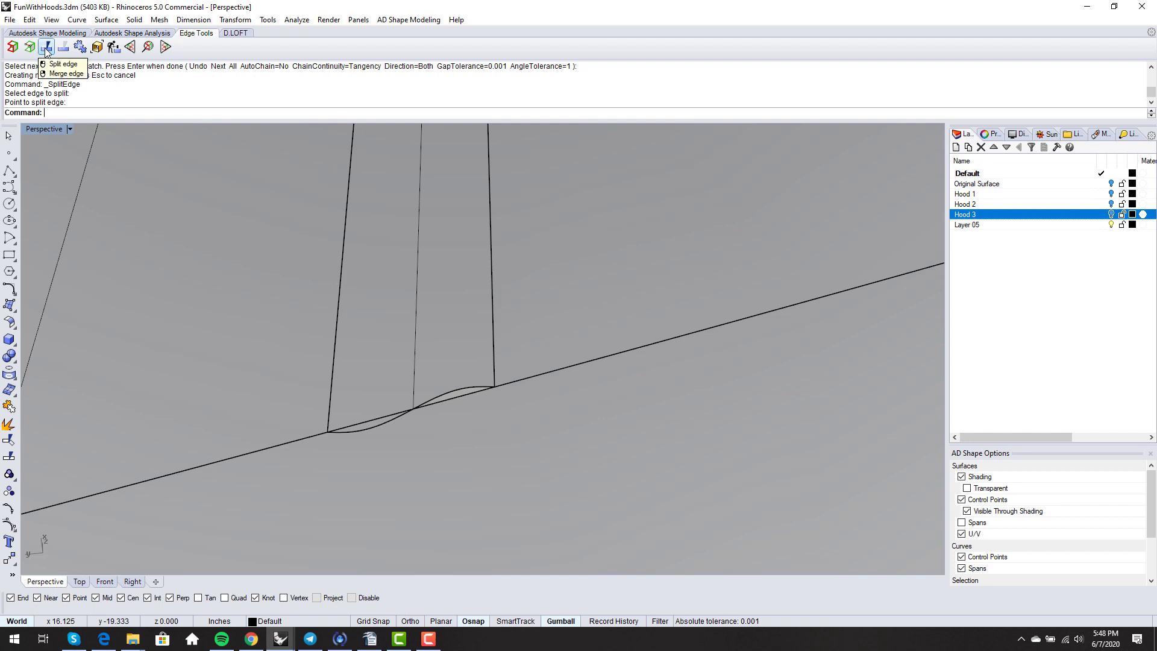
pyautogui.rightClick(64, 48)
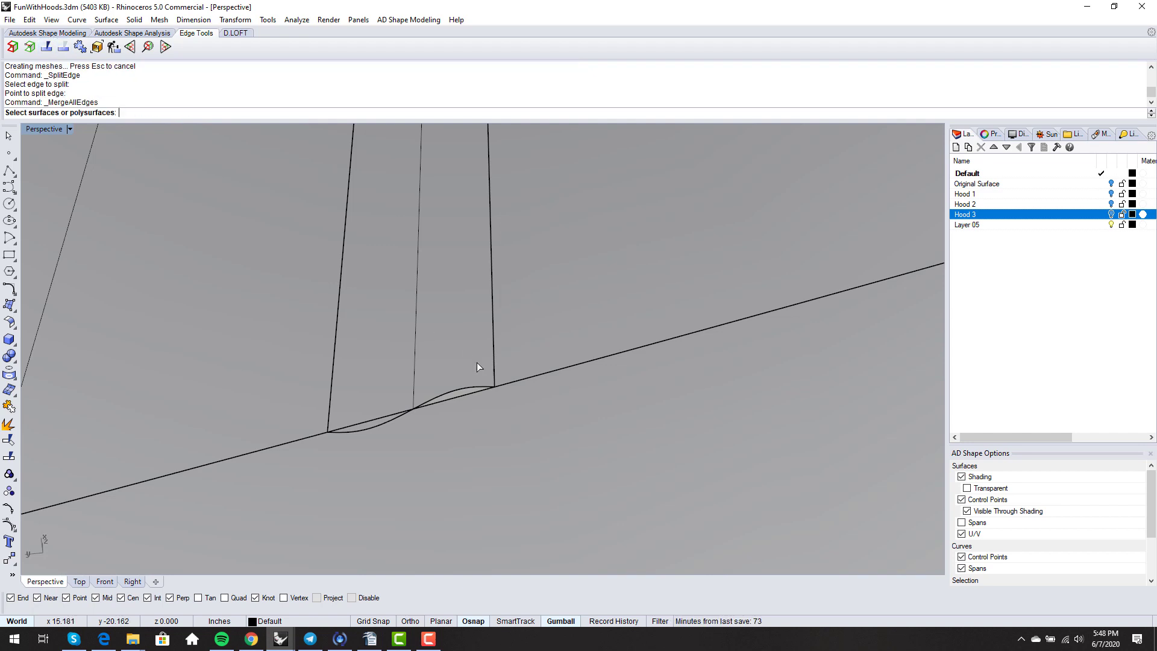
pyautogui.click(470, 395)
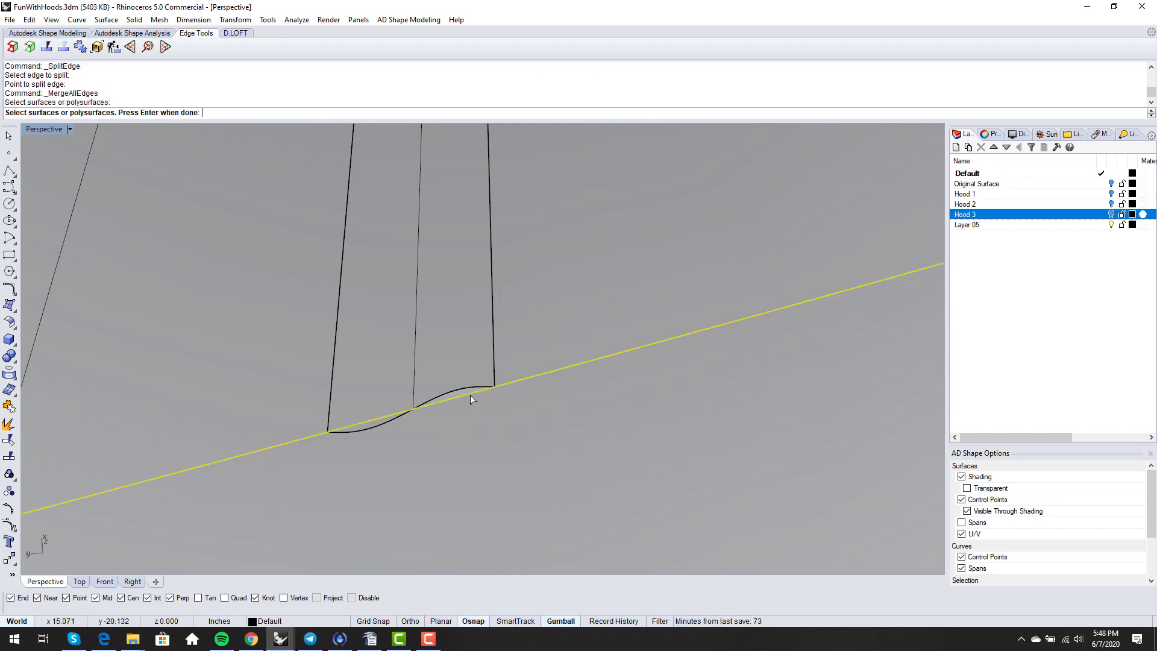
pyautogui.rightClick(470, 395)
pyautogui.click(63, 47)
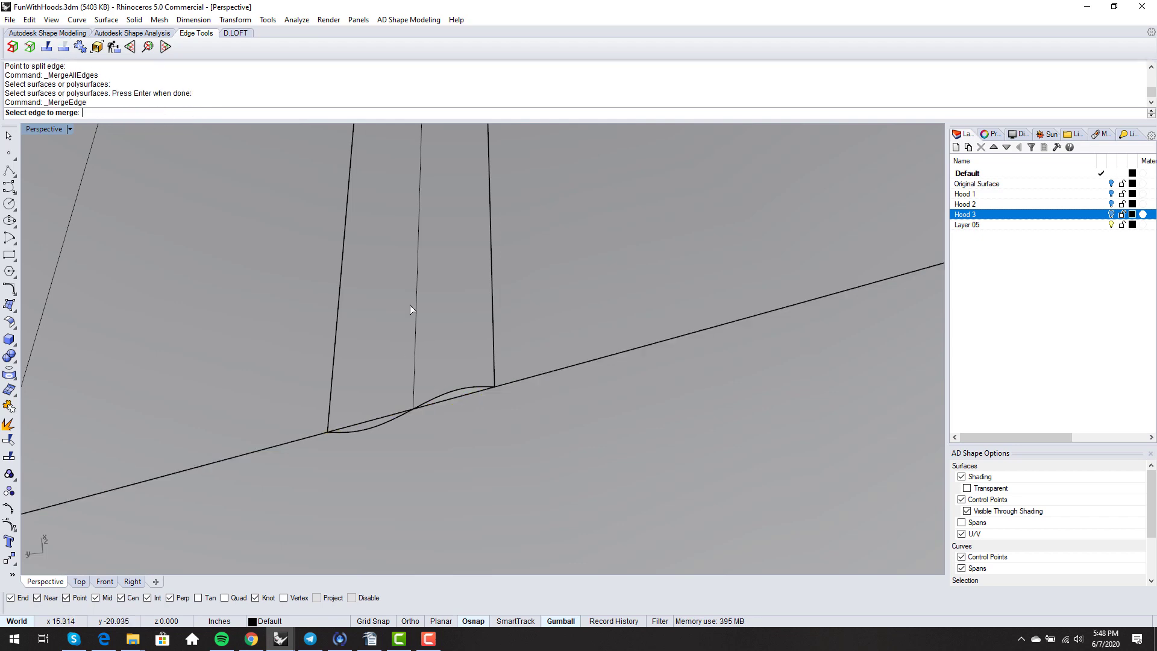
pyautogui.click(468, 392)
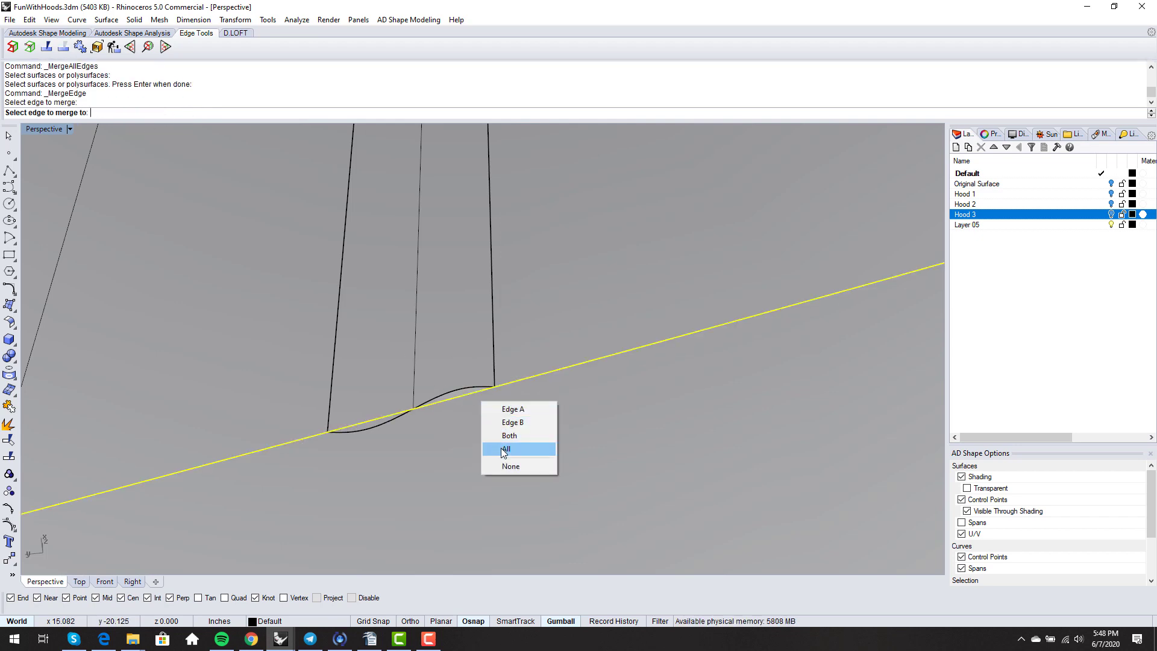
pyautogui.click(505, 449)
# - Split the hood's long straight edge at the point where the curved blend begins
pyautogui.click(47, 48)
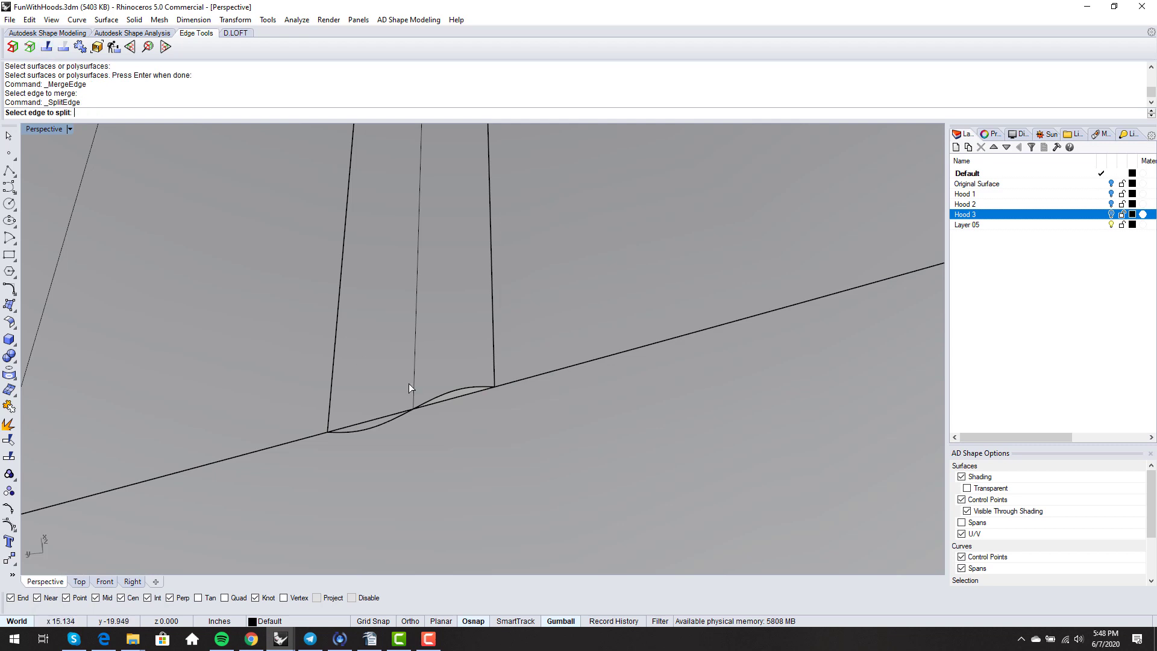
pyautogui.click(476, 392)
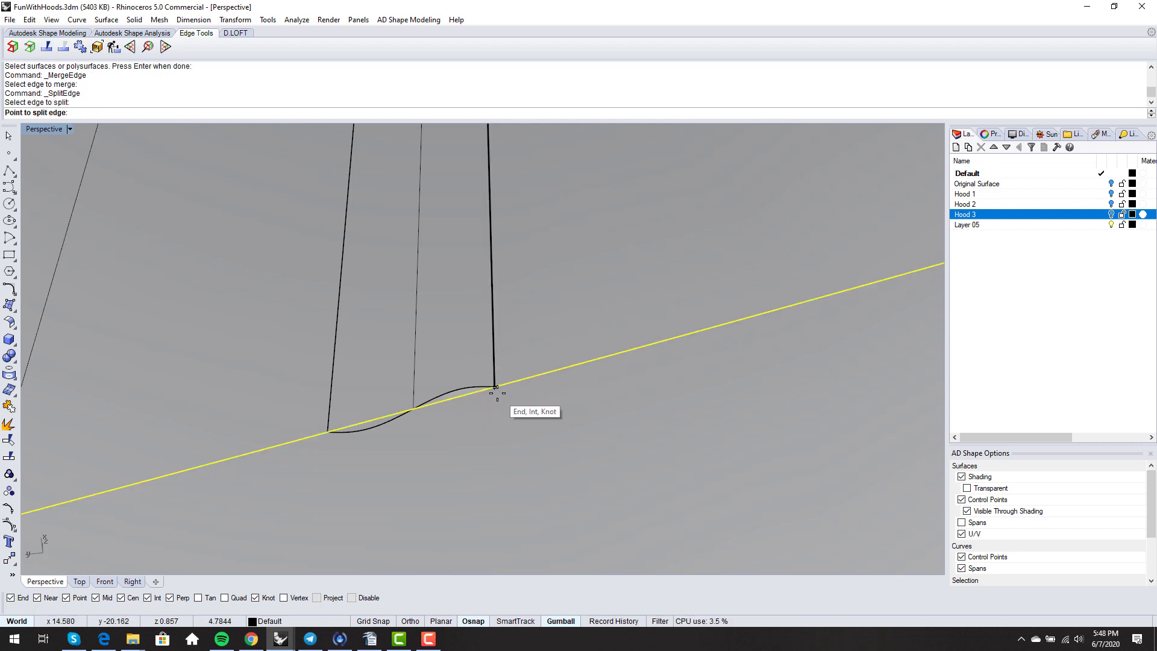
pyautogui.click(332, 431)
pyautogui.press('Return')
pyautogui.scroll(-3, 414, 410)
pyautogui.write('M')
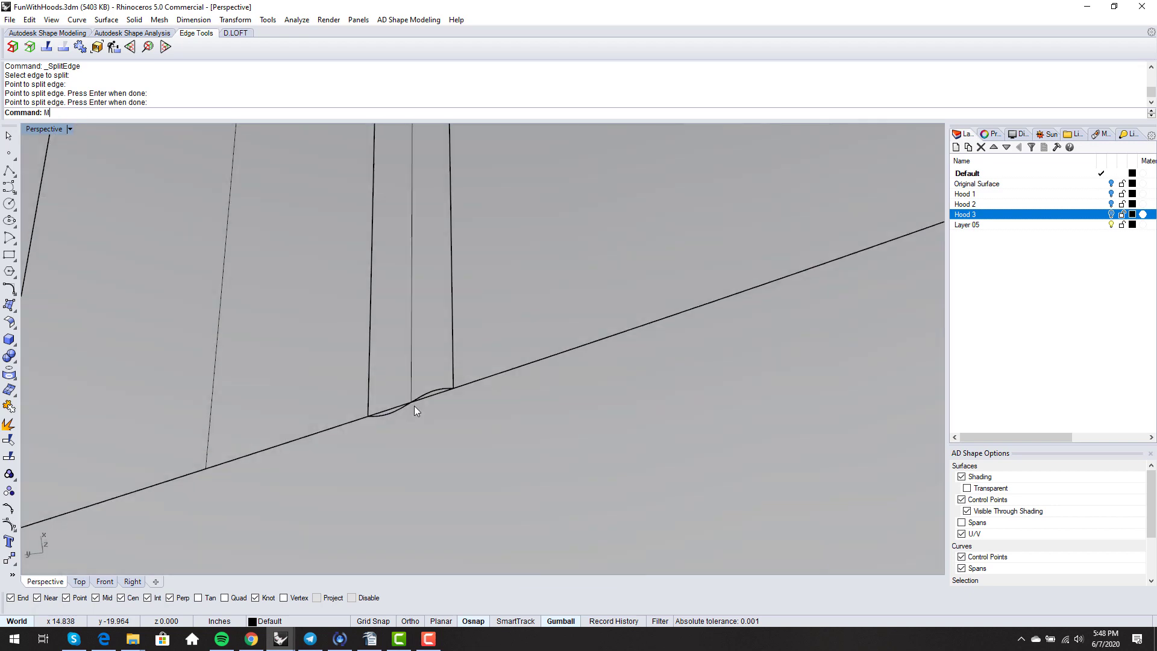
pyautogui.write('atchSrf')
pyautogui.press('Return')
pyautogui.scroll(2, 415, 410)
# - After a failed match attempt, untrim the narrow strip's bottom edge
pyautogui.click(463, 385)
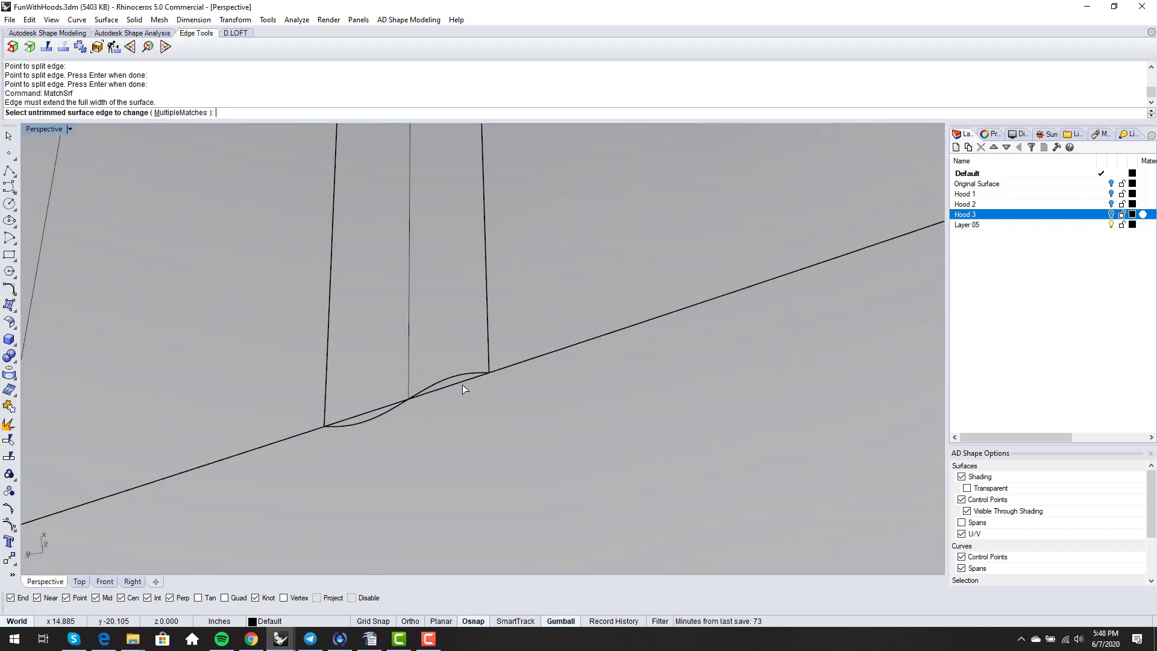
pyautogui.press('Escape')
pyautogui.click(469, 373)
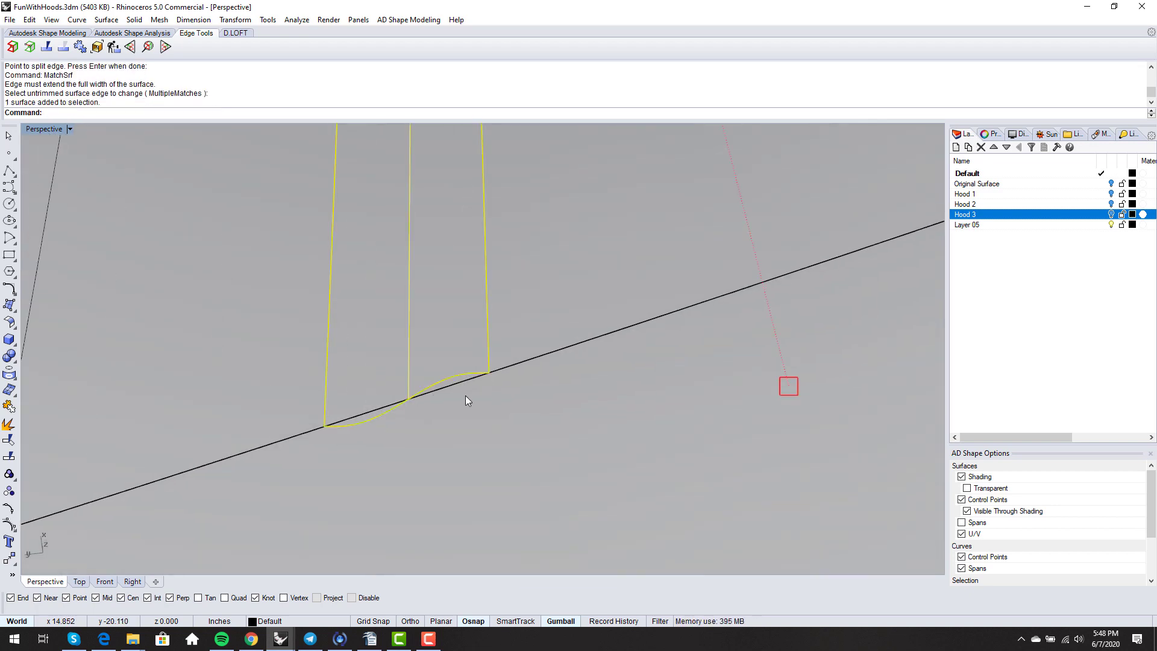
pyautogui.press('Escape')
pyautogui.write('U')
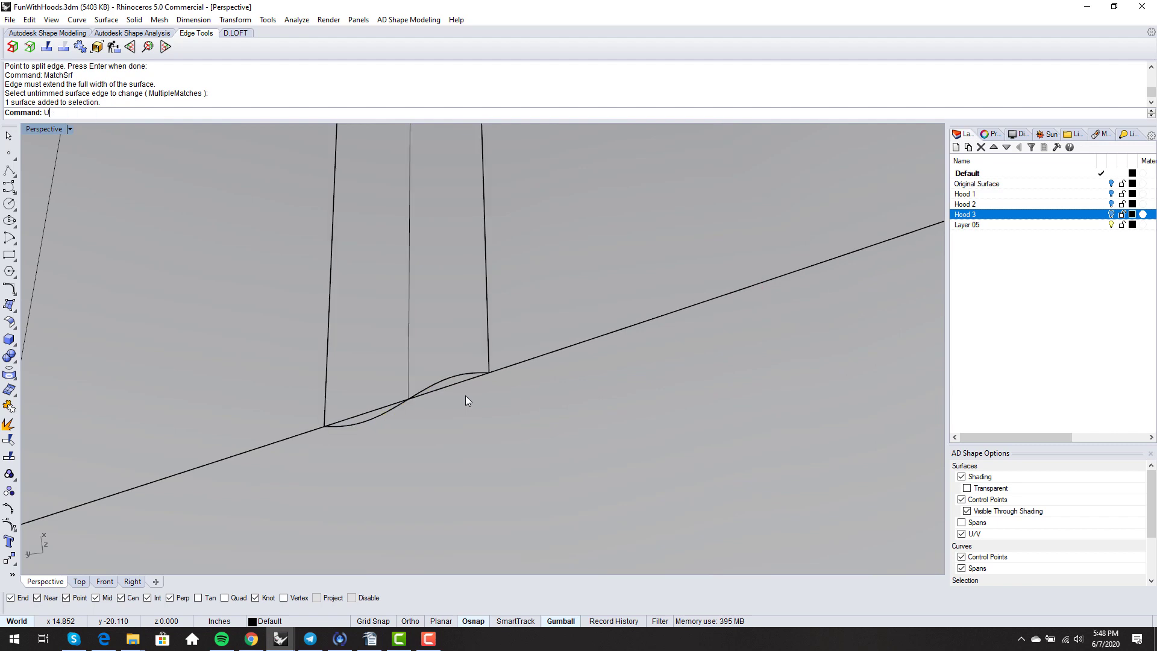
pyautogui.write('ntrim')
pyautogui.press('Return')
pyautogui.click(472, 371)
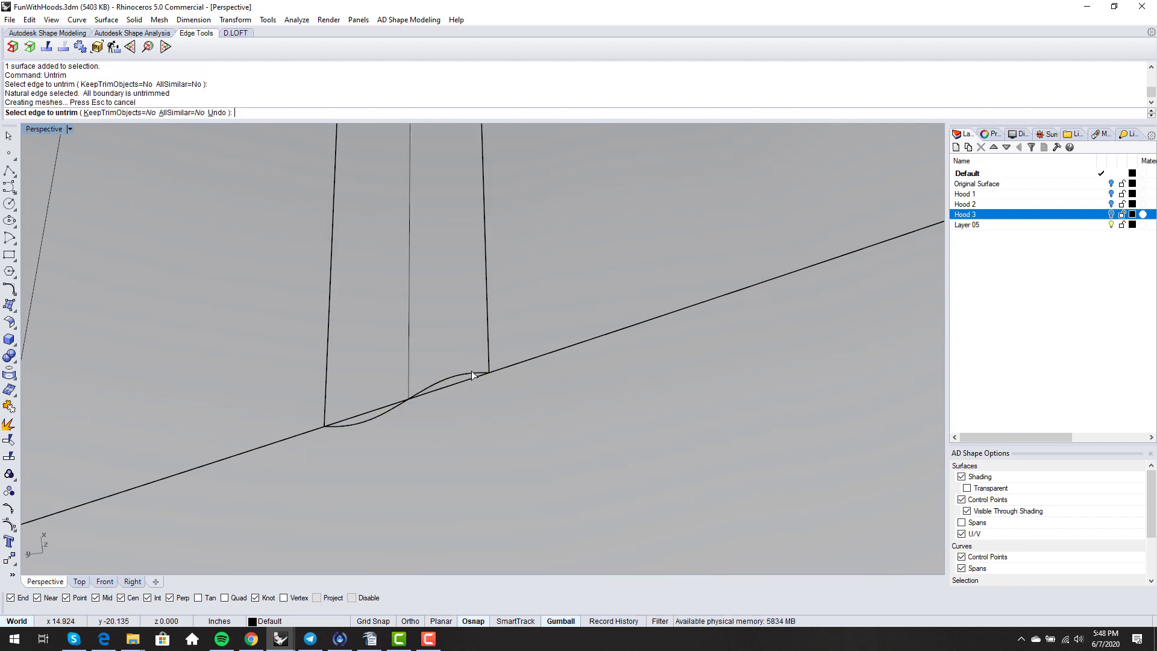
pyautogui.scroll(2, 466, 374)
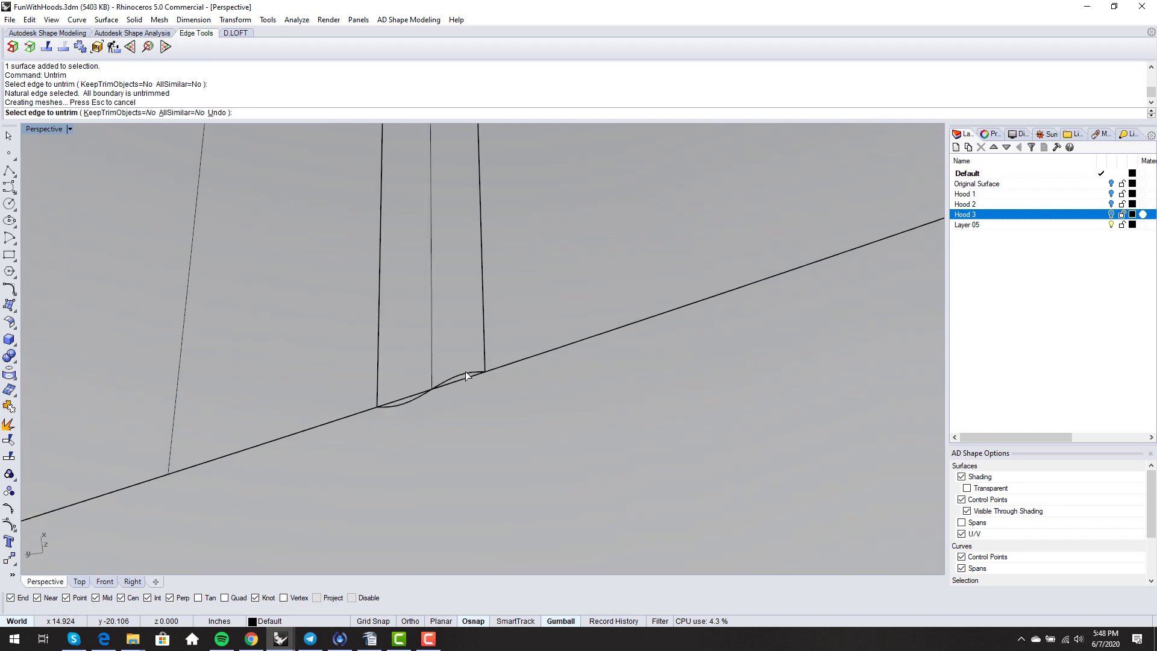
pyautogui.write('mat')
pyautogui.press('Return')
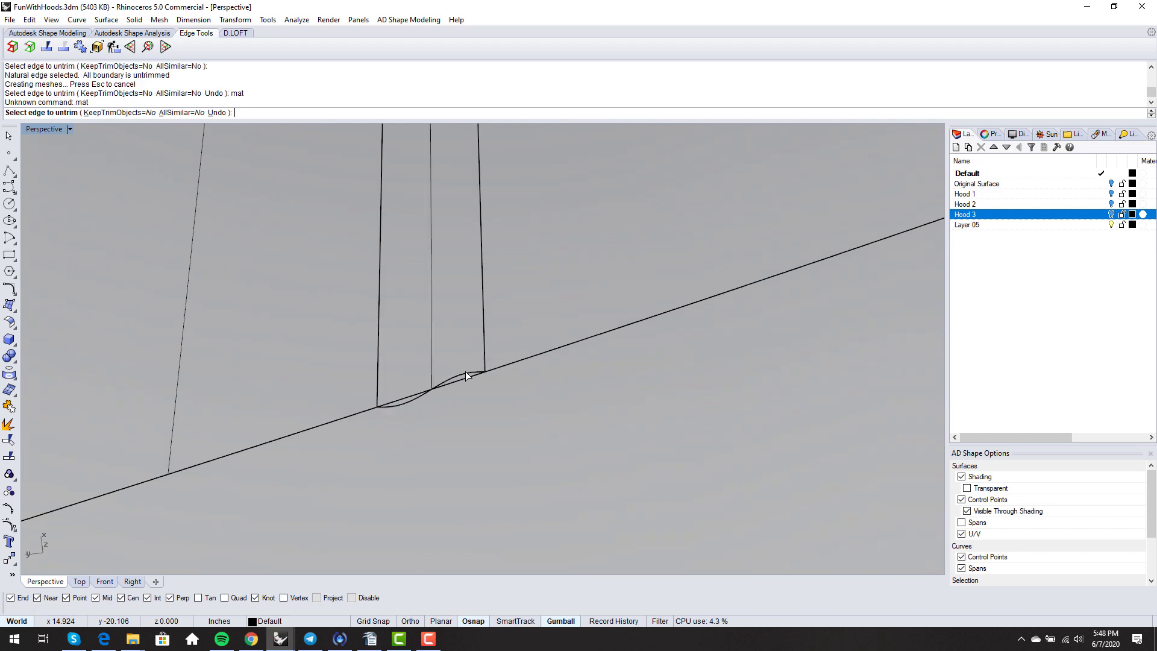
pyautogui.press('Escape')
# - Match the strip's curved edge to the straight hood edge with MatchSrf, Position continuity
pyautogui.write('matchsrf')
pyautogui.press('Return')
pyautogui.click(466, 372)
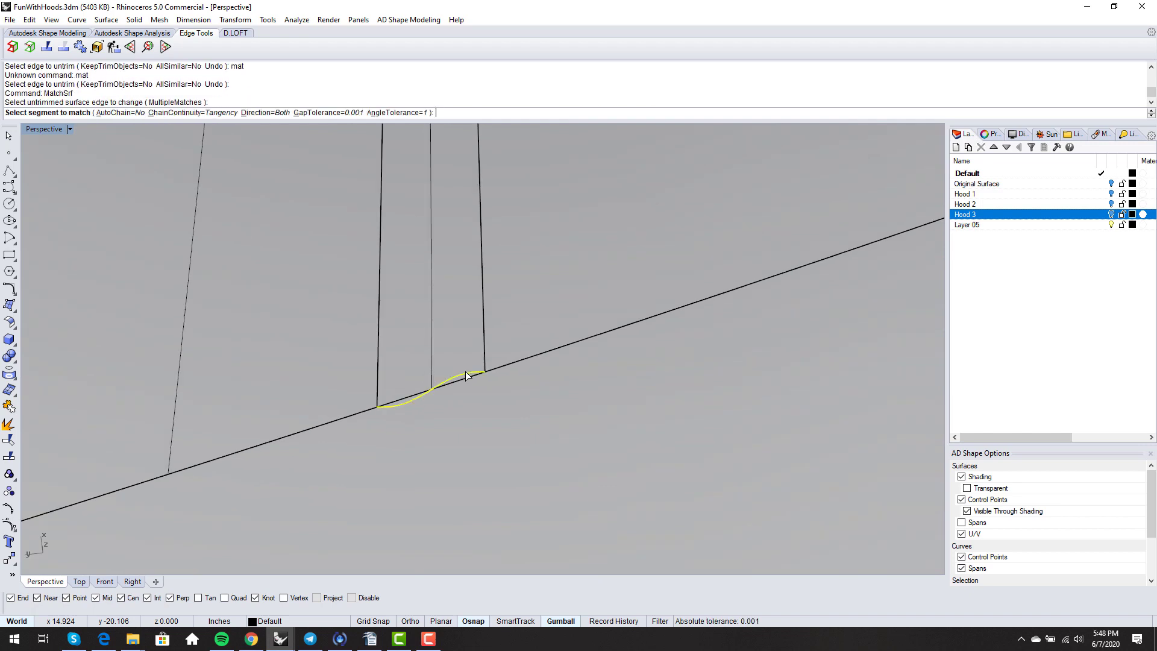
pyautogui.click(464, 379)
pyautogui.press('Return')
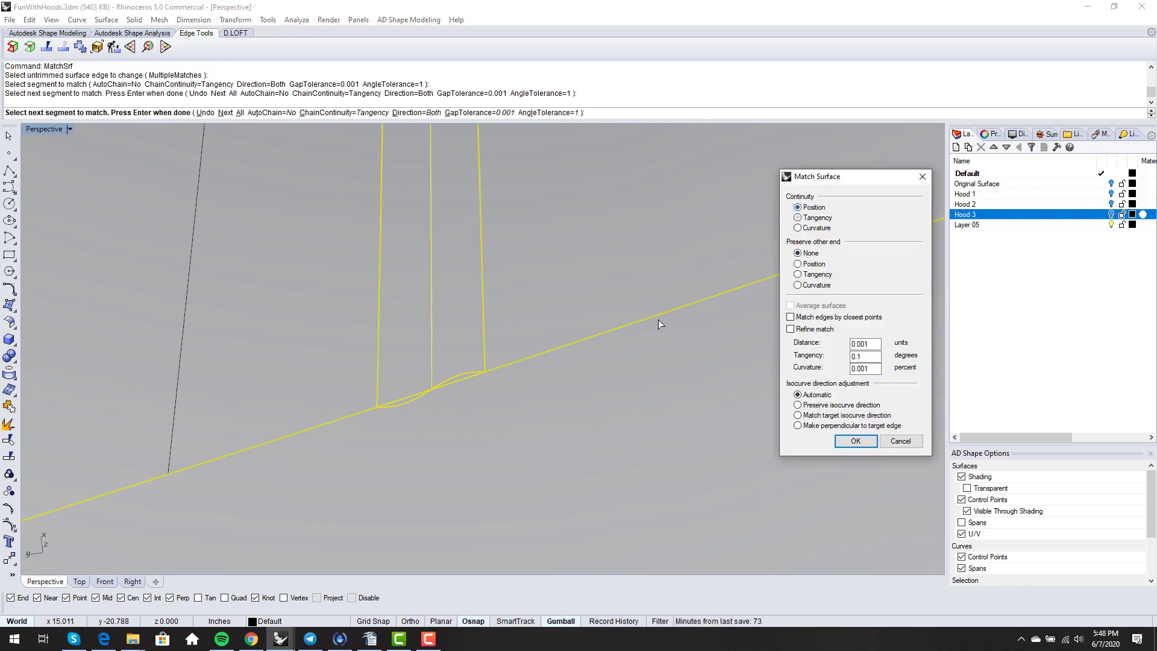
pyautogui.press('Return')
# - Delete the extra surface lying along the hood's bottom edge
pyautogui.scroll(5, 545, 352)
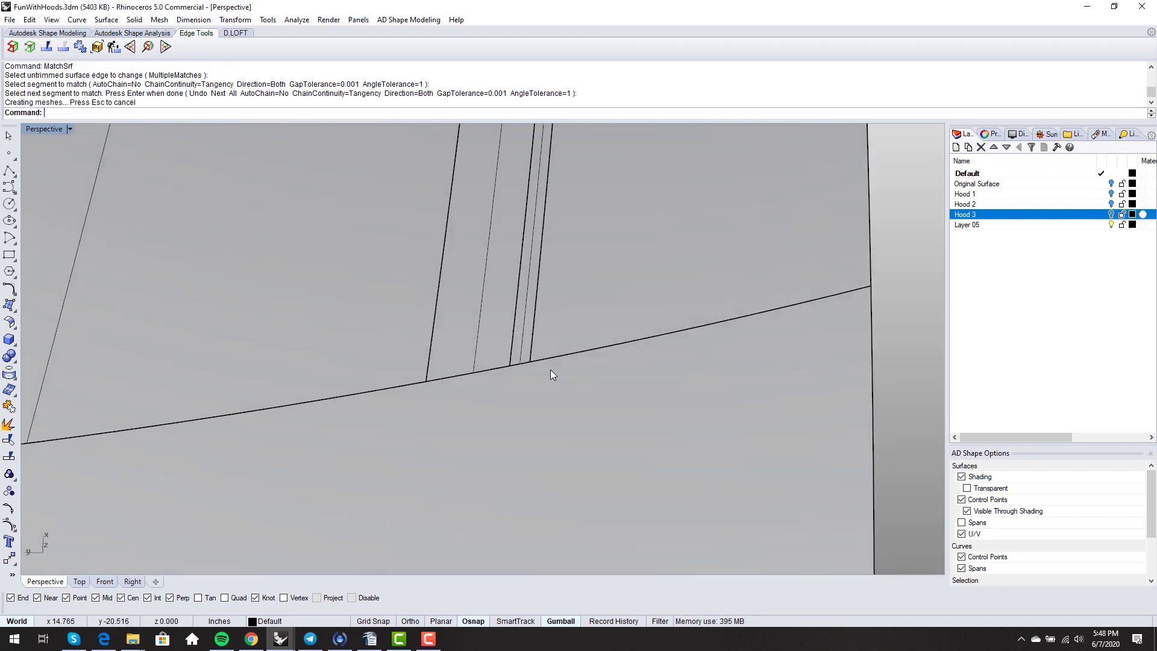
pyautogui.scroll(-3, 551, 370)
pyautogui.scroll(5, 306, 444)
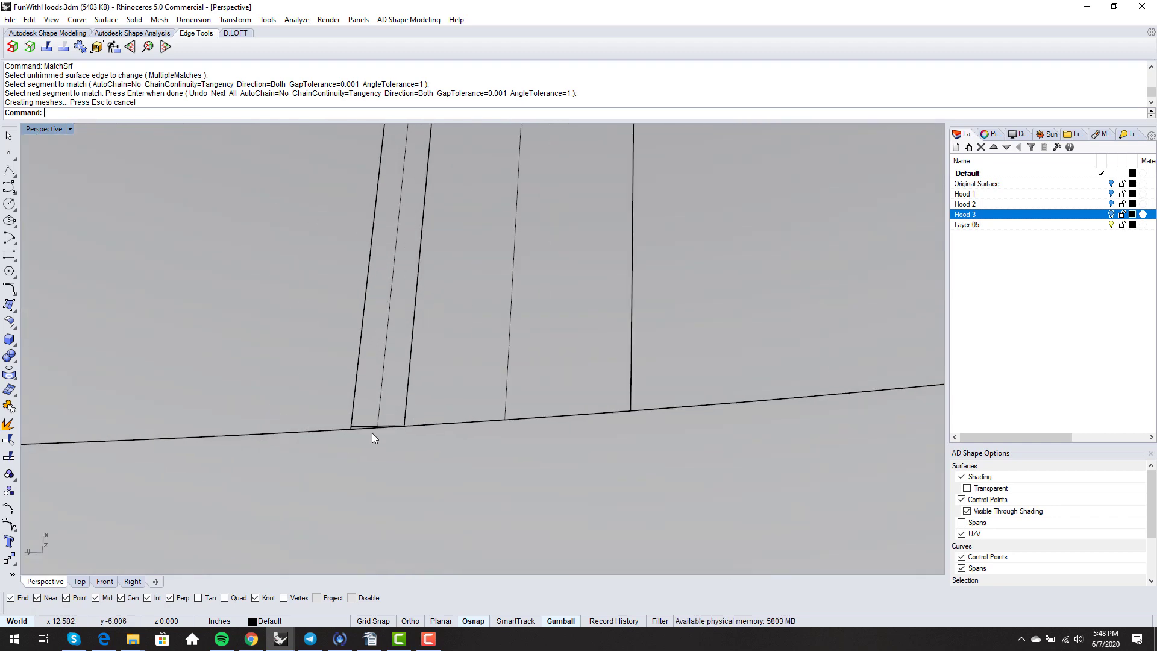
pyautogui.scroll(8, 372, 434)
pyautogui.moveTo(372, 434); pyautogui.dragTo(378, 443, button='right')
pyautogui.click(353, 333)
pyautogui.scroll(-3, 364, 405)
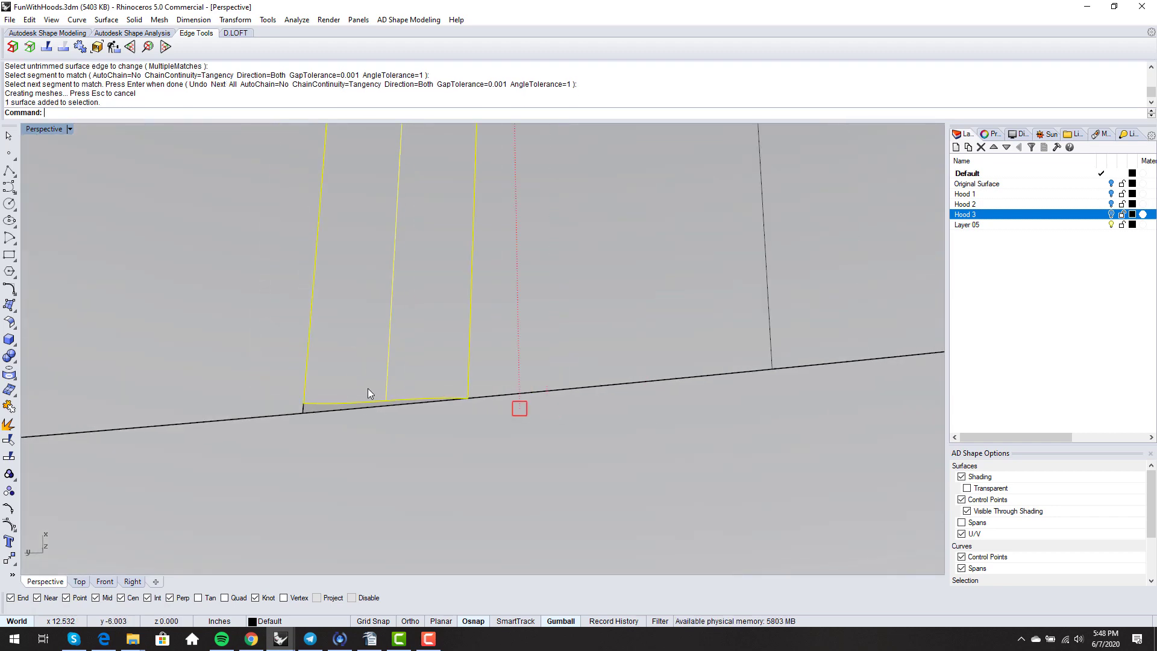
pyautogui.moveTo(369, 376)
pyautogui.mouseDown(button='right')
pyautogui.moveTo(362, 337)
pyautogui.moveTo(299, 368)
pyautogui.moveTo(338, 388)
pyautogui.mouseUp(button='right')
pyautogui.press('Delete')
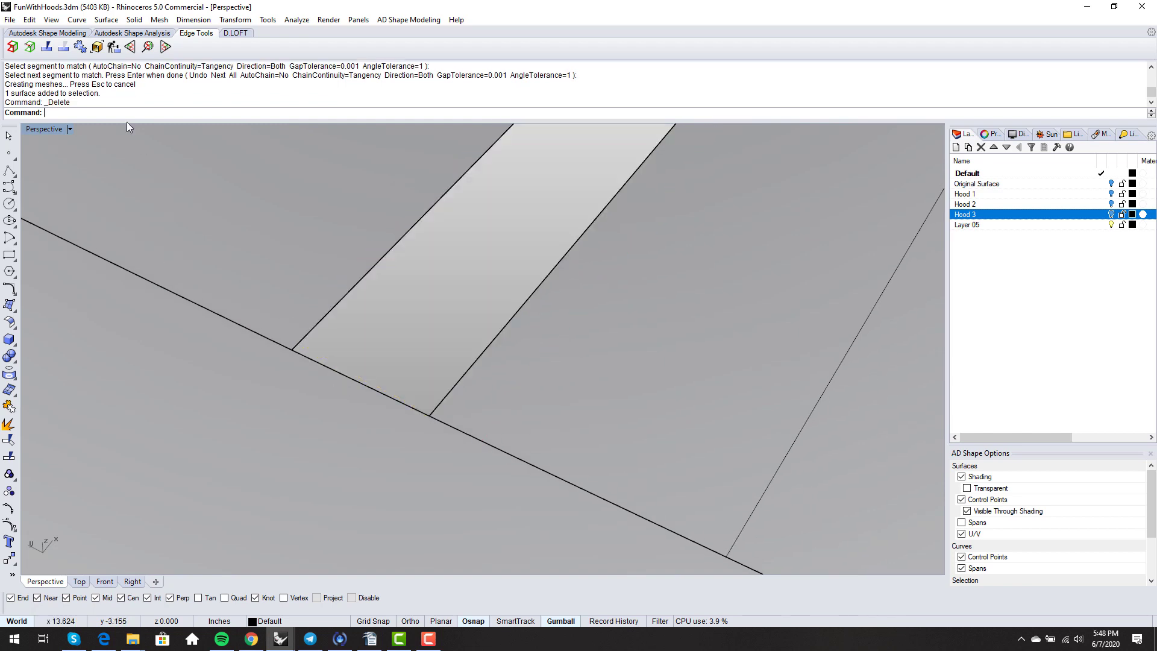
# - Merge the strip's edge with all its adjacent edge segments
pyautogui.click(62, 48)
pyautogui.click(329, 313)
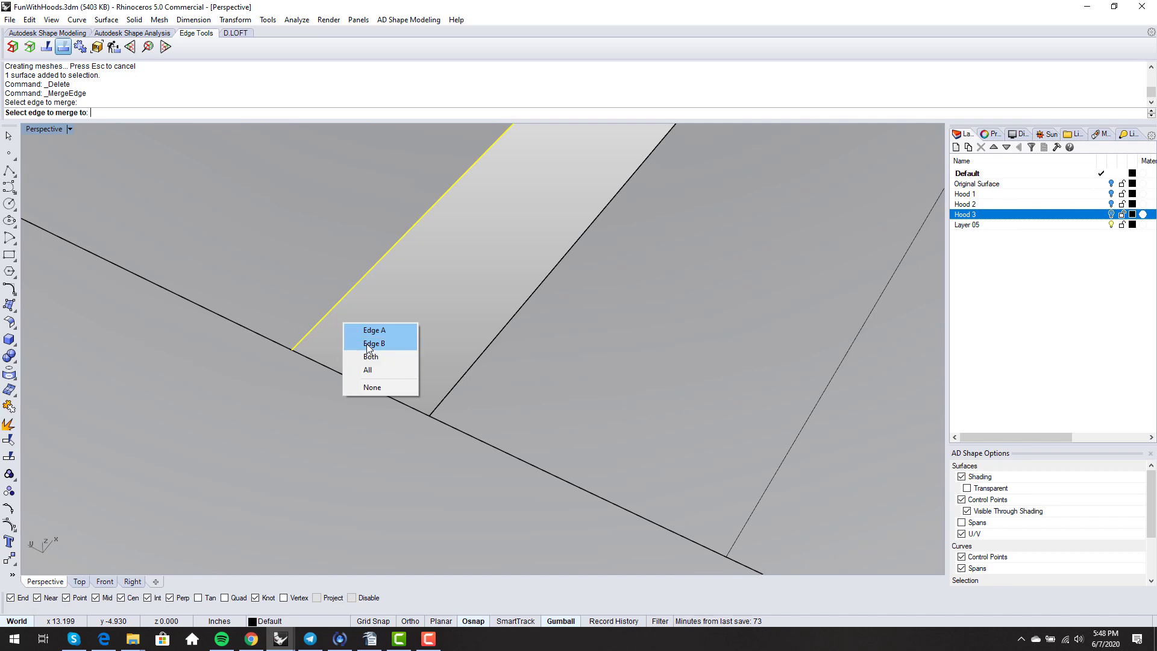
pyautogui.click(368, 369)
pyautogui.scroll(-6, 312, 422)
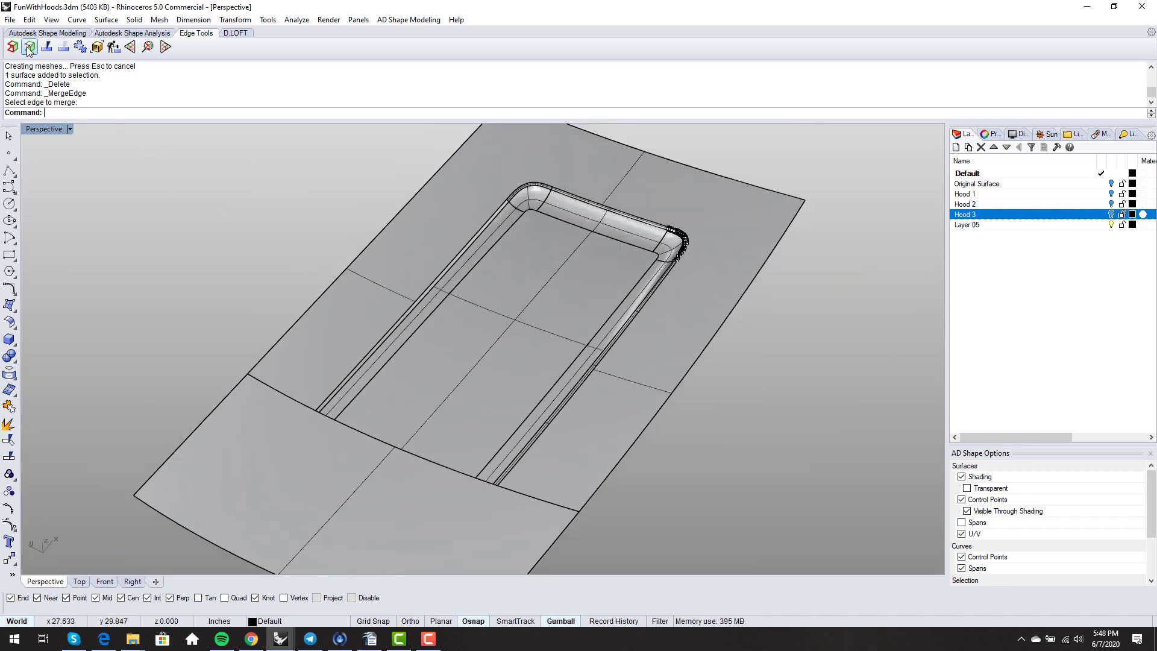
# - Split the scoop strip's edge at the point where the corner begins
pyautogui.click(46, 46)
pyautogui.scroll(5, 323, 419)
pyautogui.click(308, 396)
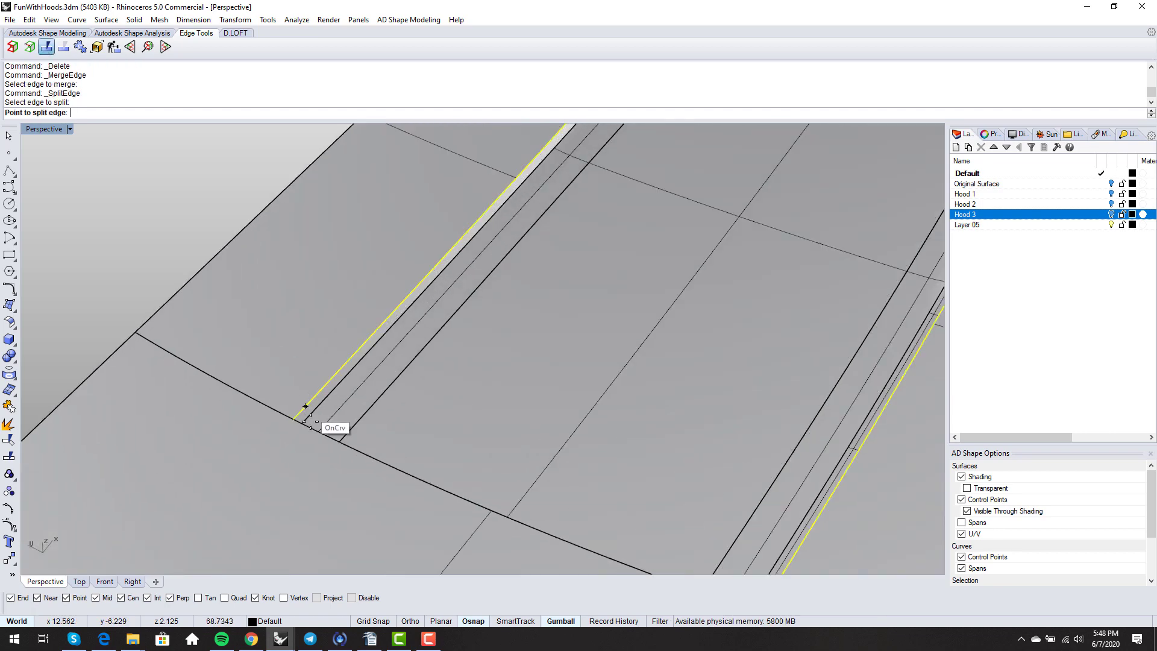
pyautogui.scroll(-4, 309, 416)
pyautogui.scroll(6, 542, 153)
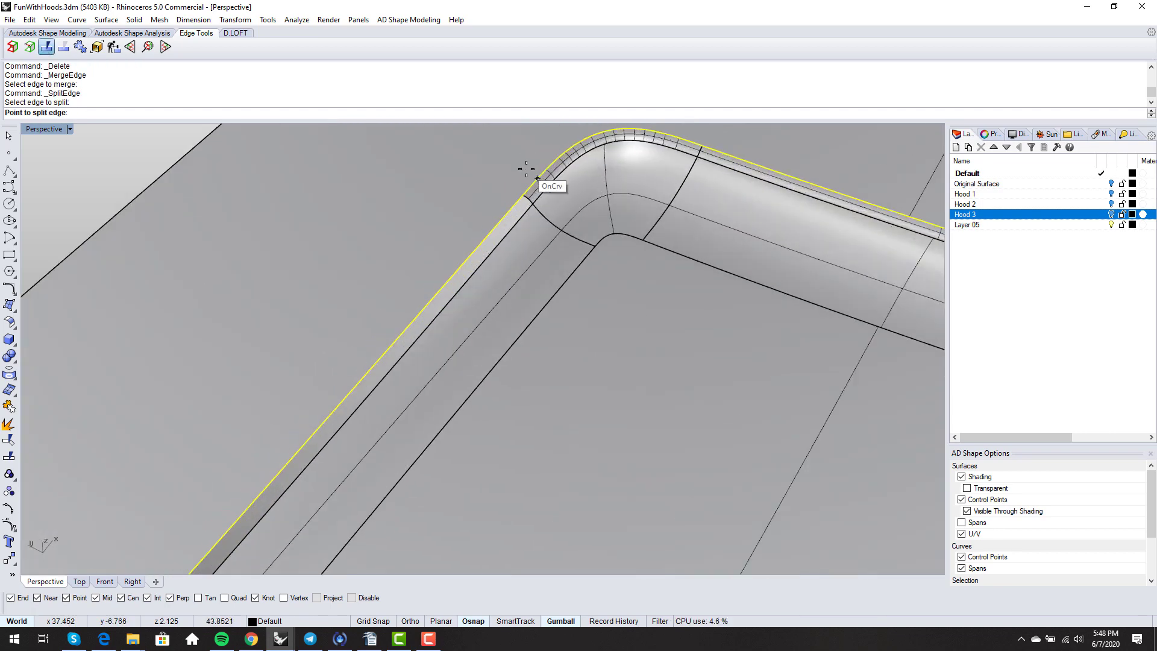
pyautogui.scroll(2, 520, 192)
pyautogui.click(519, 213)
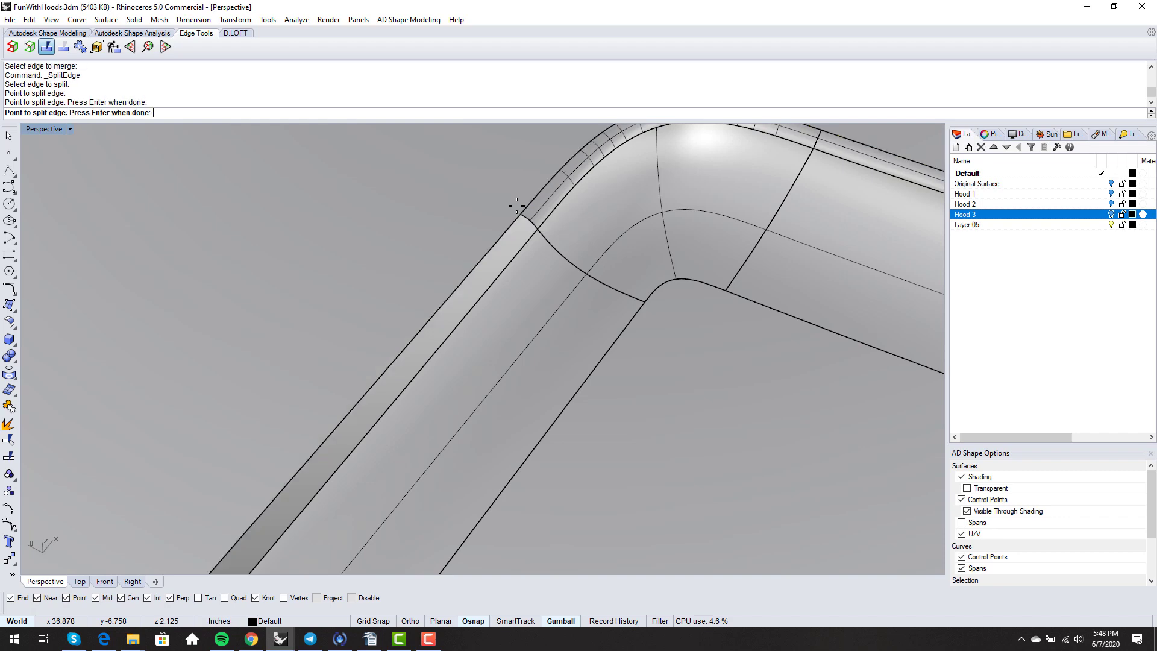
pyautogui.press('Return')
pyautogui.scroll(-4, 507, 291)
# - Create a curvature-continuous BlendSrf between the strip's long edge and the neighbouring edge
pyautogui.press('Return')
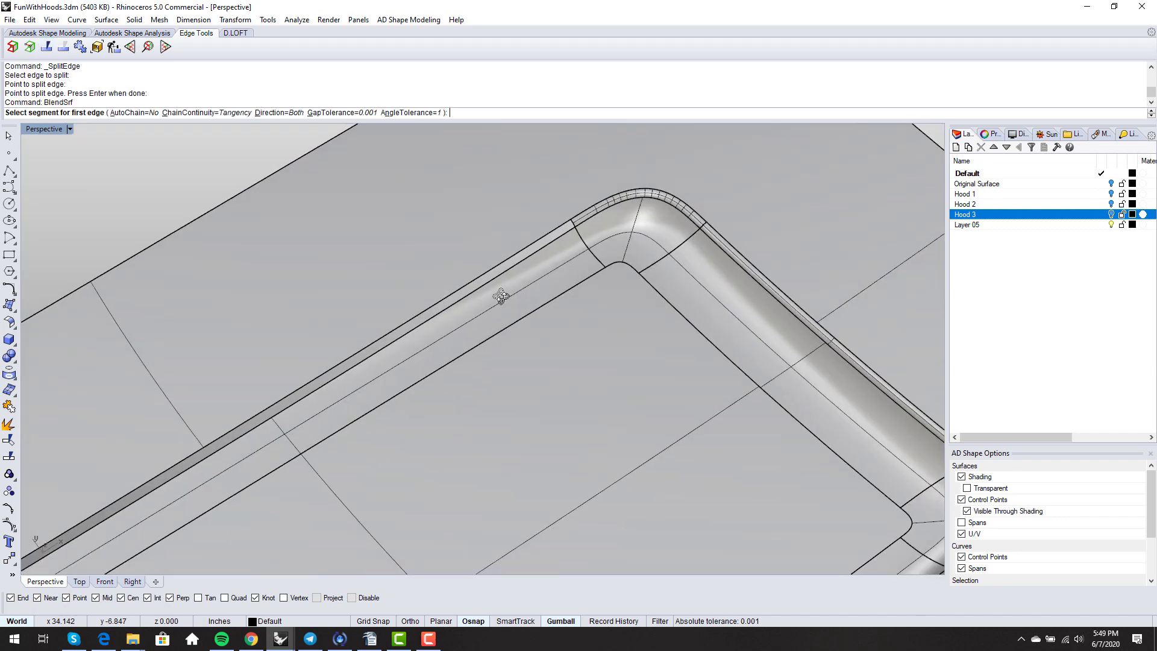
pyautogui.click(506, 270)
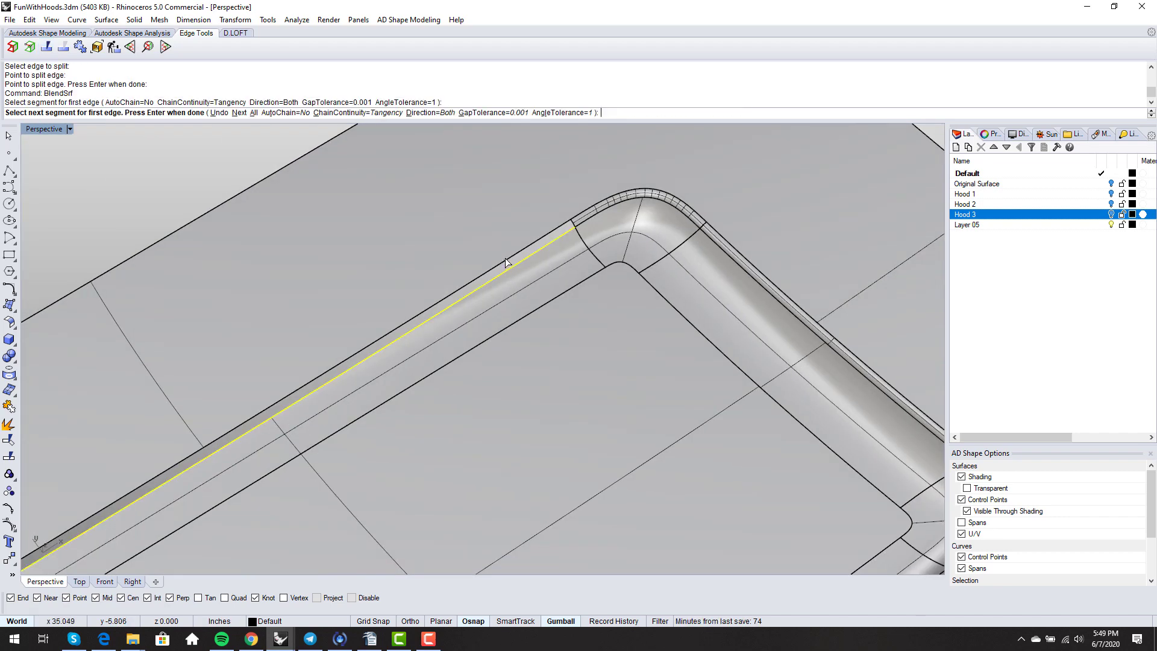
pyautogui.click(505, 258)
pyautogui.press('Return')
pyautogui.scroll(-5, 528, 260)
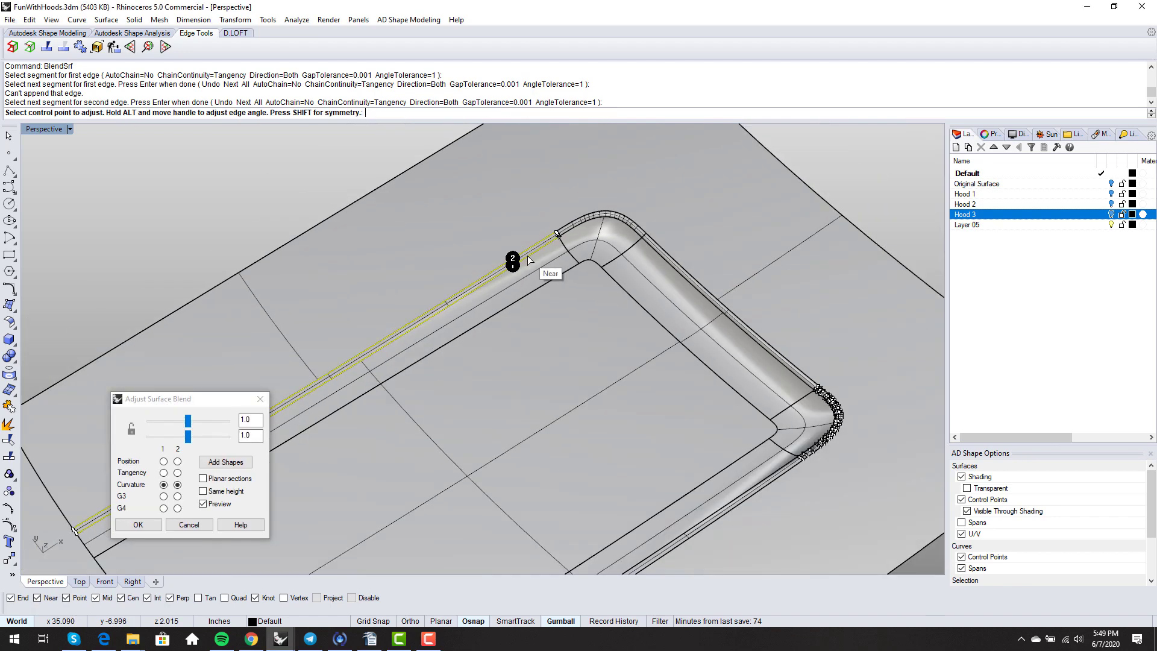
pyautogui.keyDown('shift'); pyautogui.moveTo(521, 358); pyautogui.dragTo(753, 263, button='right'); pyautogui.keyUp('shift')
pyautogui.press('Return')
pyautogui.moveTo(307, 414); pyautogui.dragTo(479, 456, button='right')
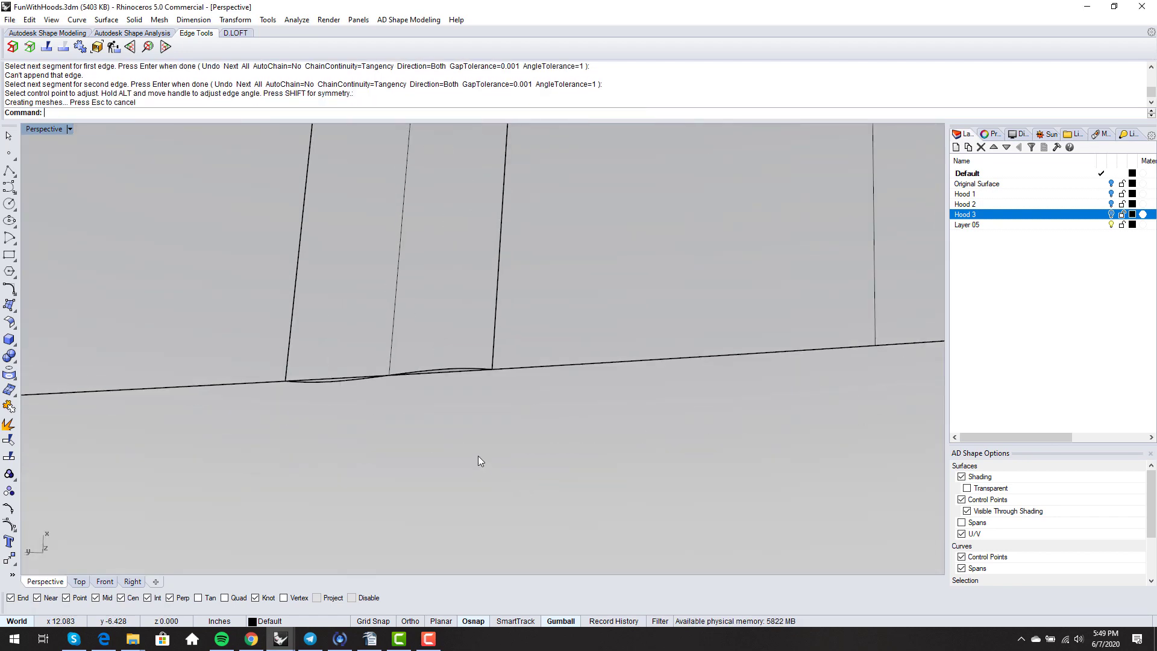
# - Match the blend surface's edge to the long hood edge with Position continuity, then hide control points
pyautogui.write('MatchSrf')
pyautogui.press('Return')
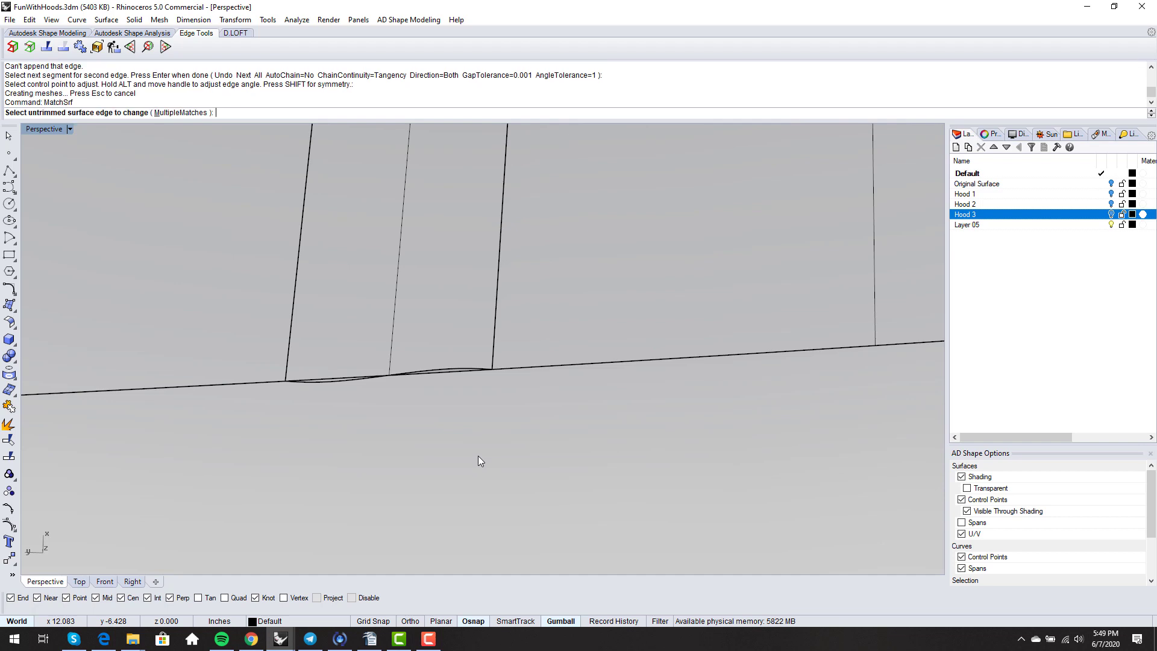
pyautogui.click(458, 373)
pyautogui.click(458, 373)
pyautogui.click(458, 374)
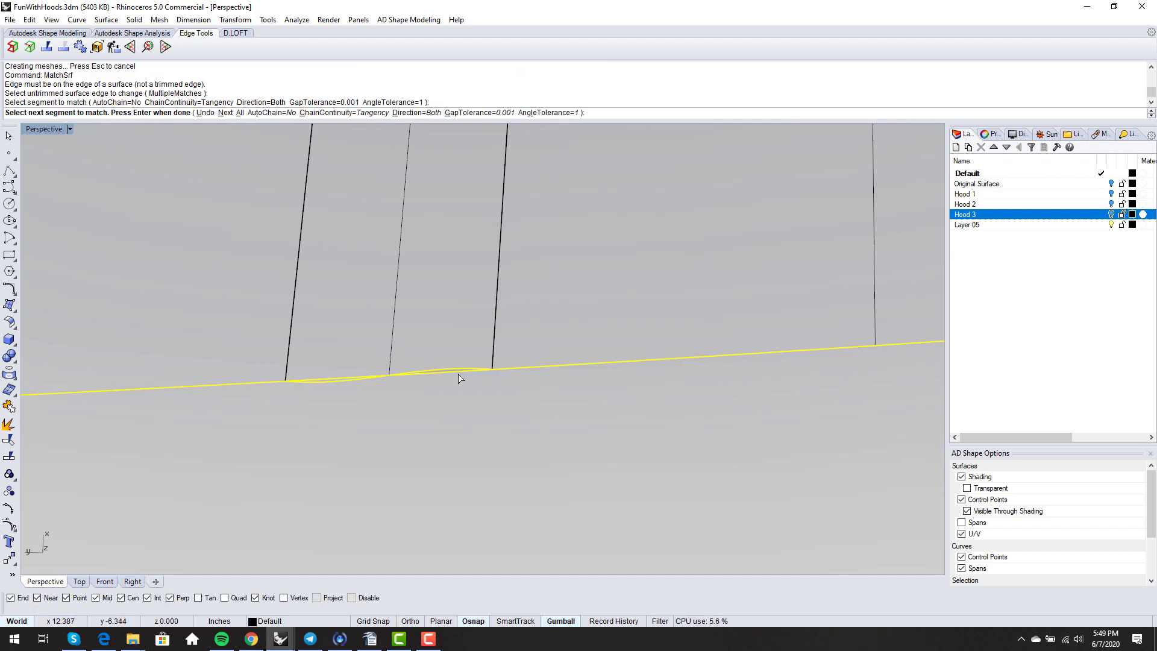
pyautogui.press('Return')
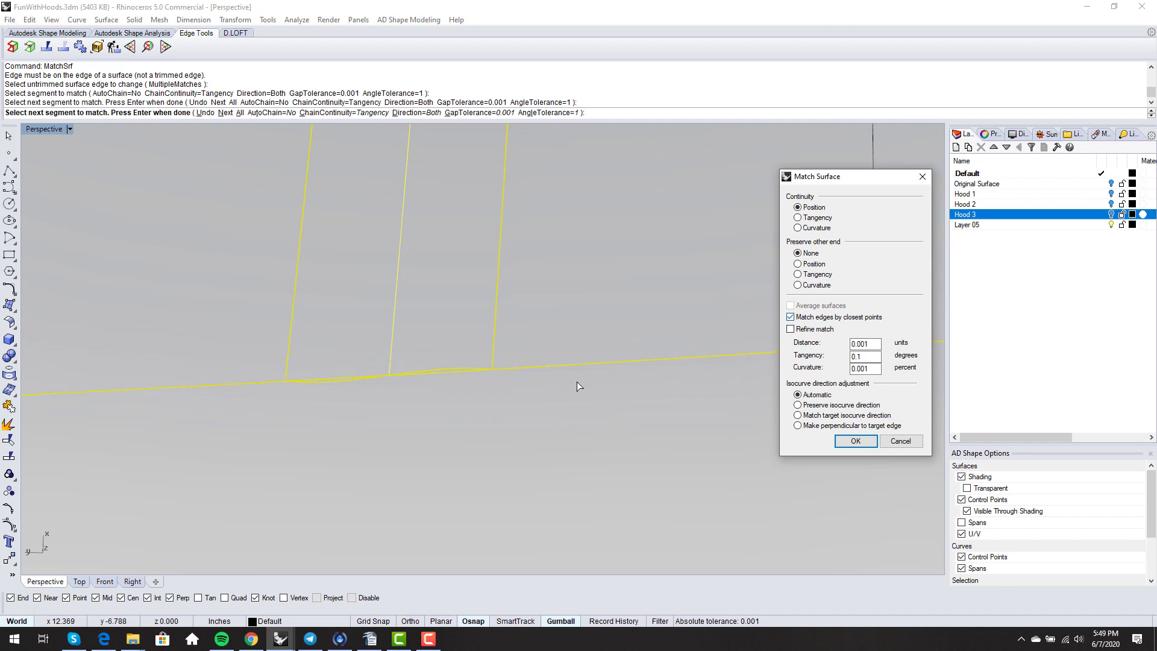
pyautogui.press('Return')
pyautogui.scroll(5, 352, 393)
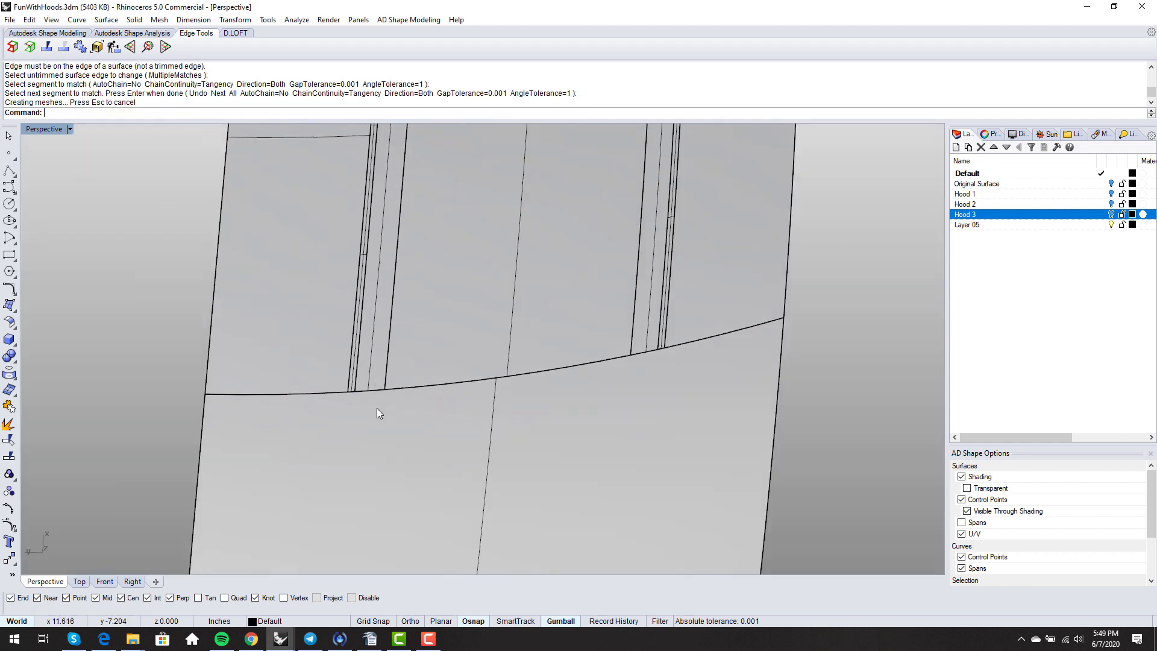
pyautogui.scroll(-5, 377, 409)
pyautogui.middleClick(415, 387)
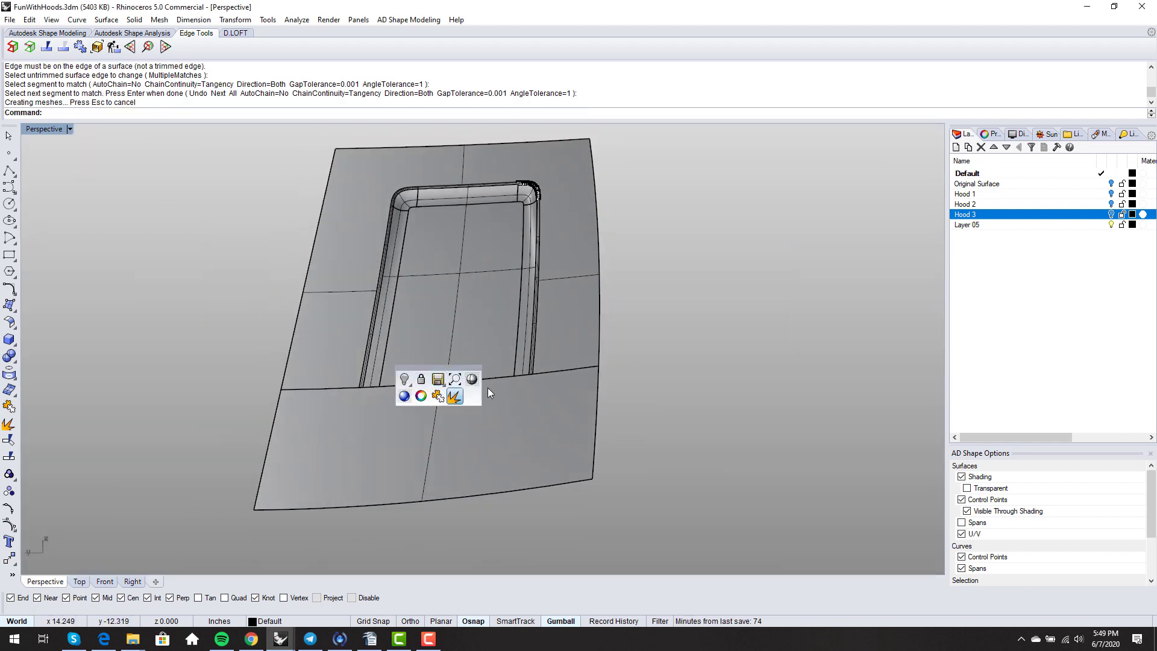
pyautogui.press('F11')
# - Window-select all 13 hood surfaces and join them into one polysurface
pyautogui.moveTo(633, 392); pyautogui.dragTo(527, 430, button='right')
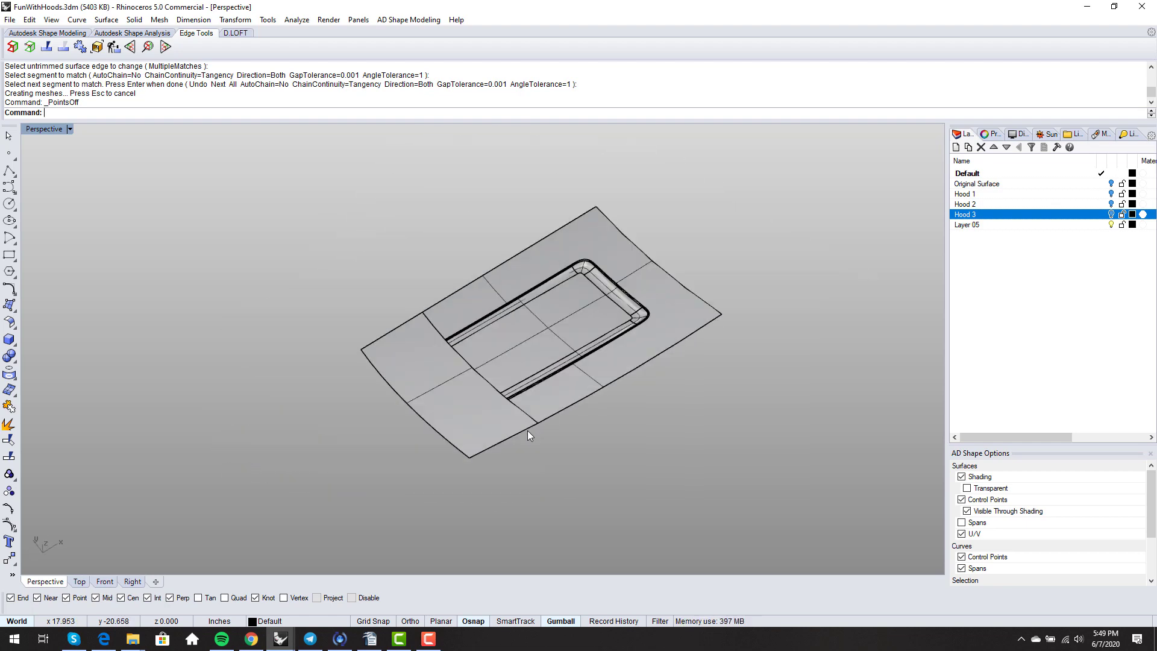
pyautogui.moveTo(287, 201); pyautogui.dragTo(769, 496)
pyautogui.moveTo(769, 497); pyautogui.dragTo(707, 468, button='right')
pyautogui.write('join')
pyautogui.press('Return')
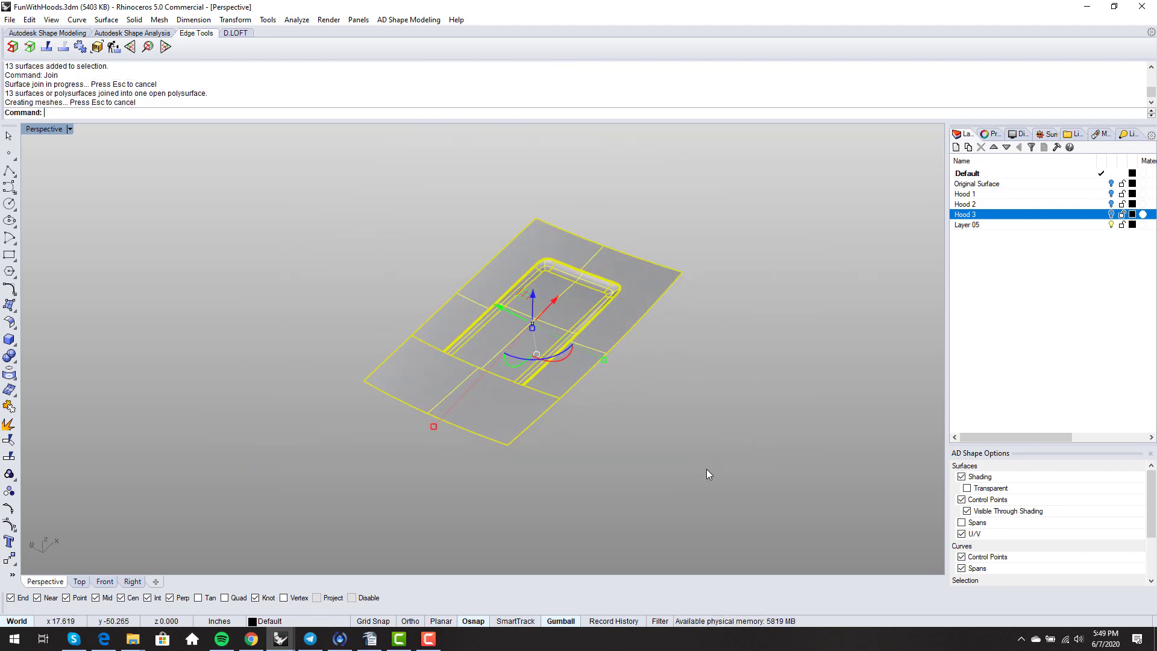
# - Check naked edges with ShowEdges, confirming only 6 on the outer border, then close the analysis
pyautogui.write('showedges')
pyautogui.press('Return')
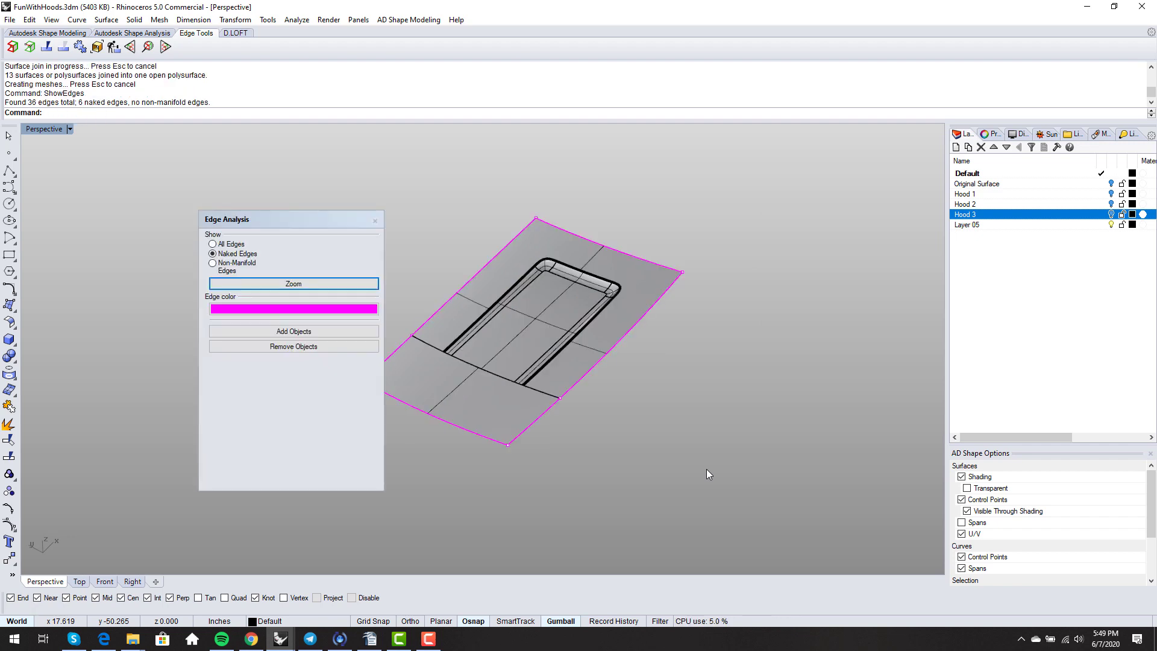
pyautogui.moveTo(706, 469); pyautogui.dragTo(591, 383, button='right')
pyautogui.click(591, 384)
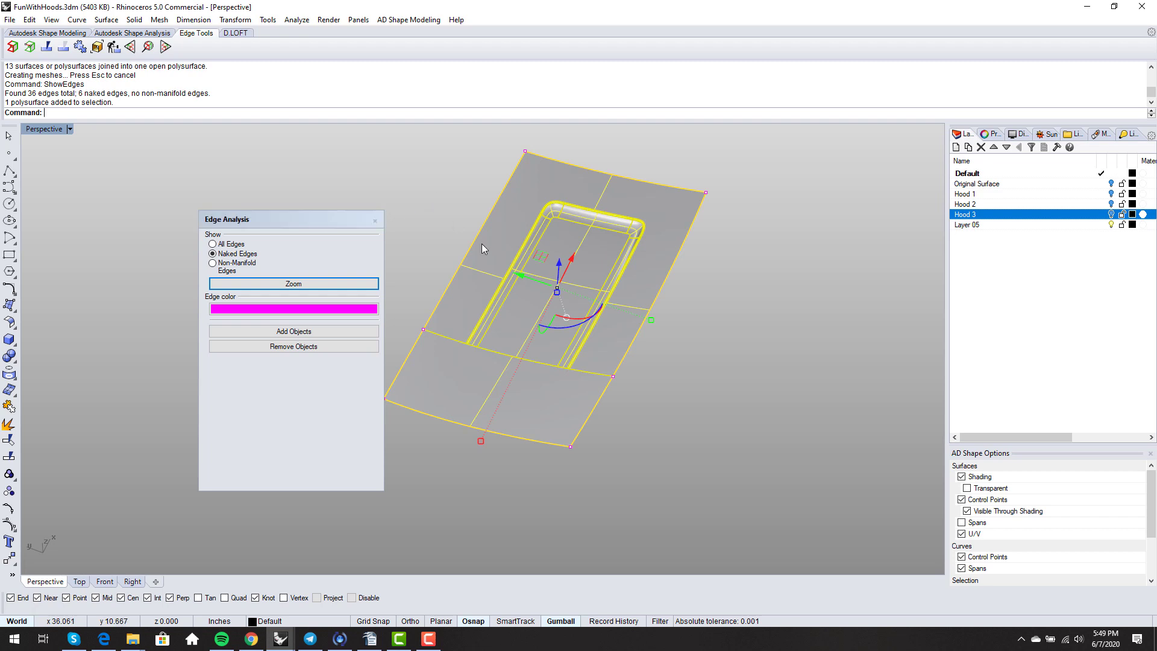
pyautogui.click(458, 197)
pyautogui.moveTo(584, 346); pyautogui.dragTo(595, 329, button='right')
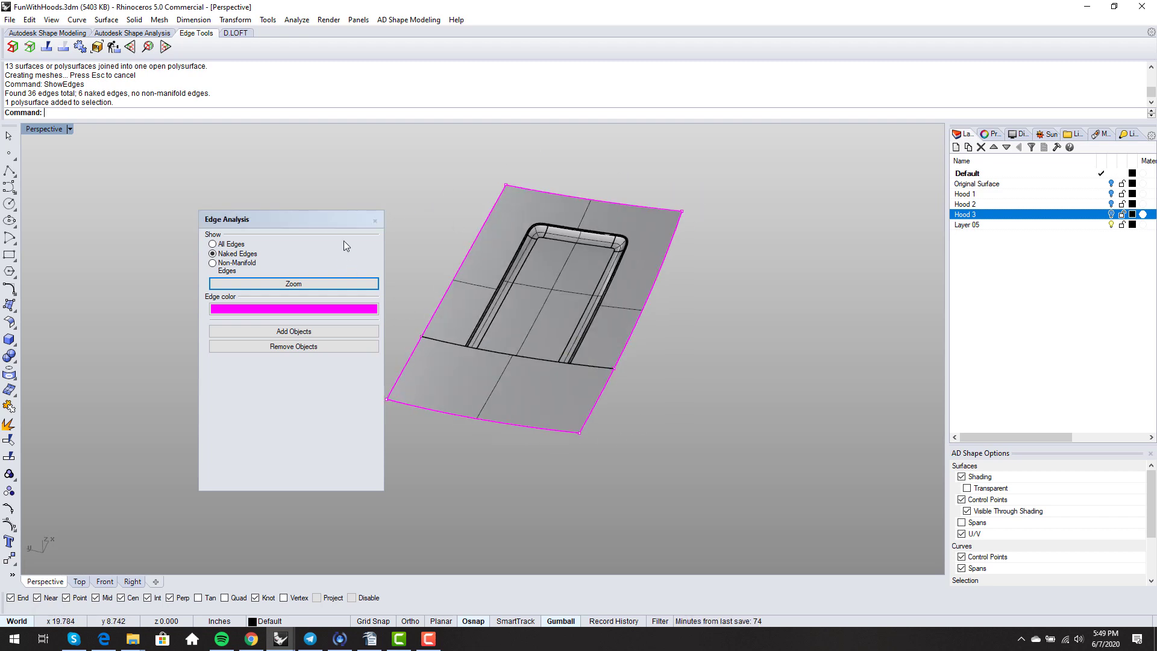
pyautogui.click(375, 222)
# - Explode the hood polysurface back into its 13 separate surfaces
pyautogui.click(444, 380)
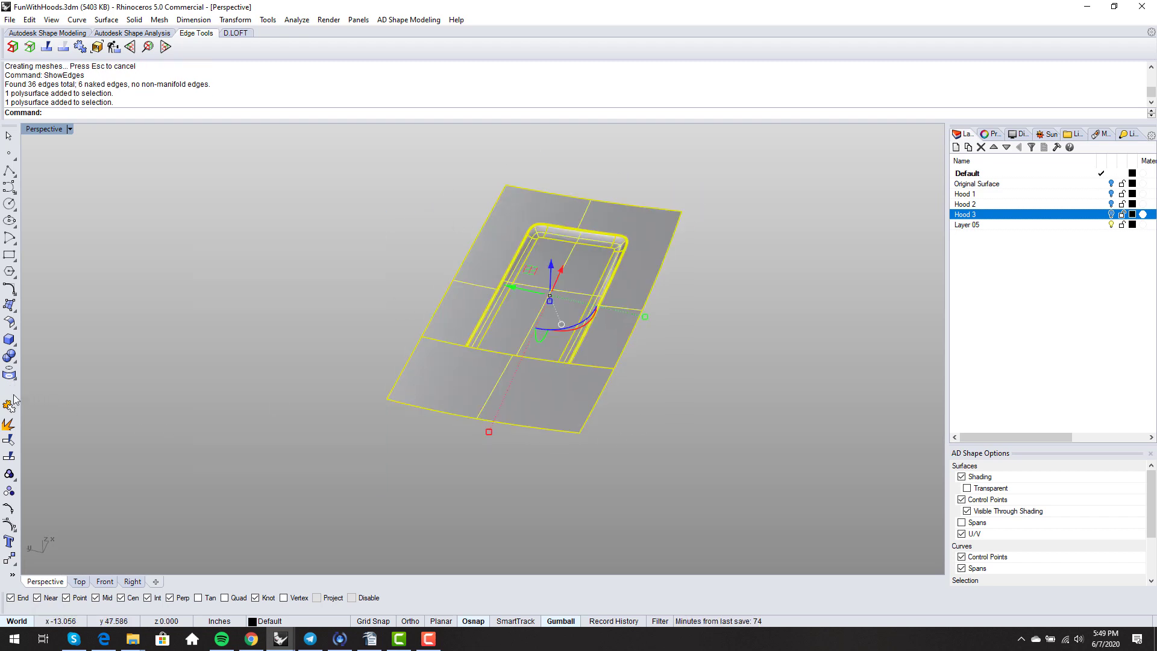
pyautogui.click(9, 425)
pyautogui.moveTo(353, 455); pyautogui.dragTo(348, 455, button='right')
pyautogui.click(349, 455)
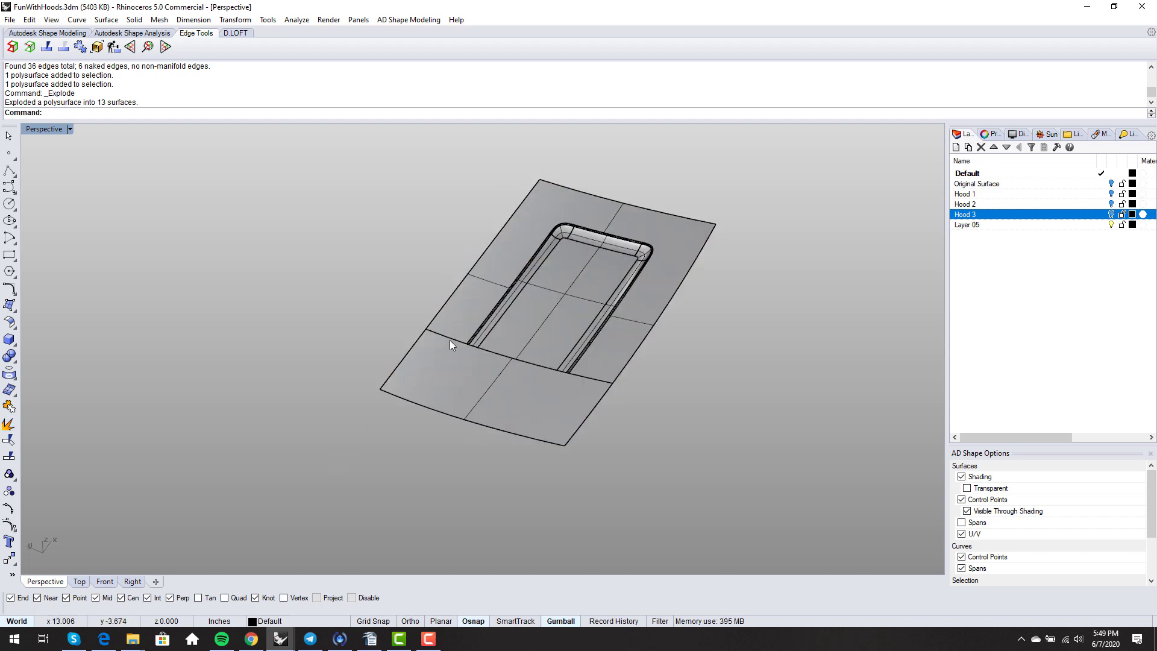
# - Join the 11 scoop surfaces and duplicate their border as a curve with DupBorder
pyautogui.click(441, 391)
pyautogui.moveTo(562, 343); pyautogui.dragTo(531, 313, button='right')
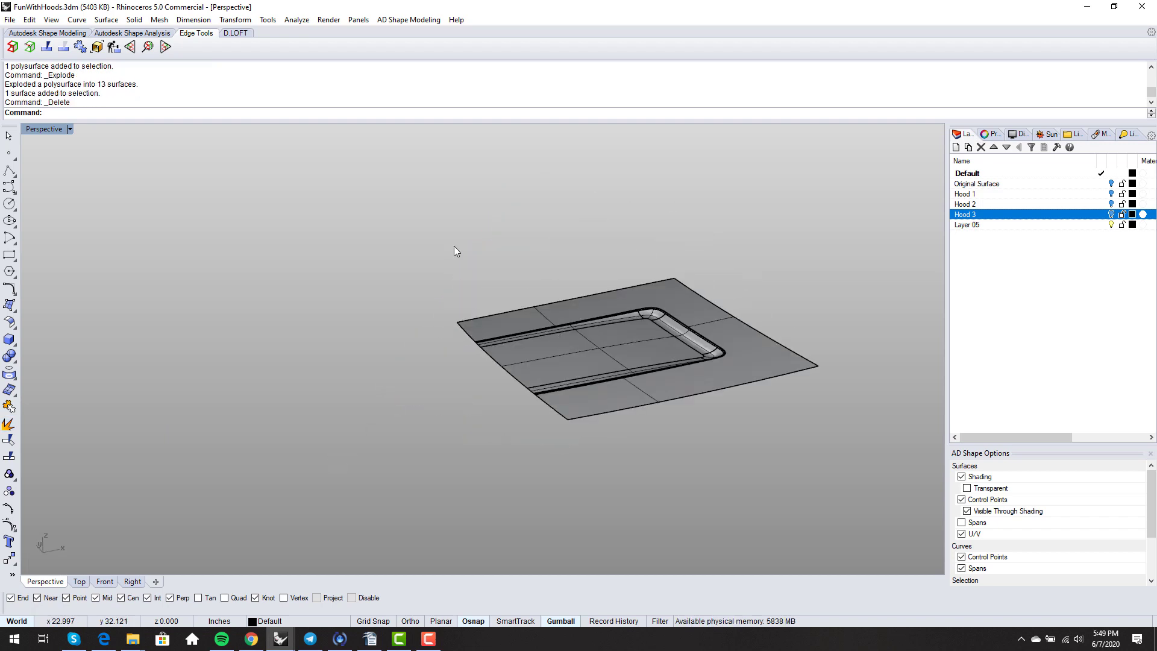
pyautogui.moveTo(454, 249); pyautogui.dragTo(742, 439)
pyautogui.moveTo(653, 454); pyautogui.dragTo(666, 471, button='right')
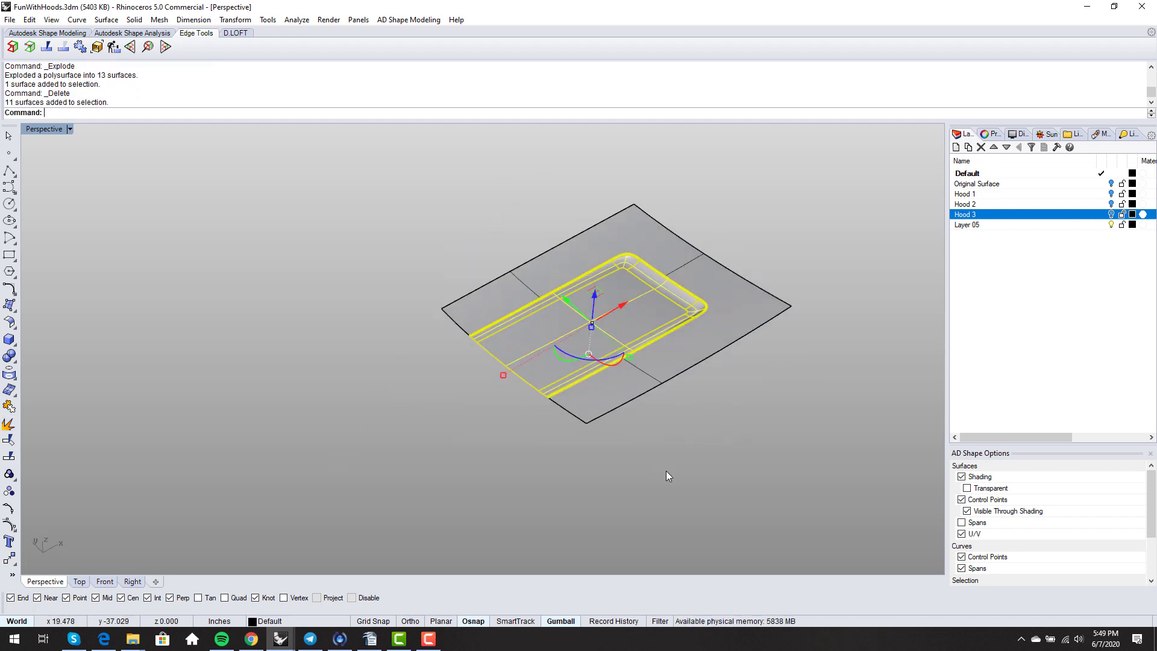
pyautogui.write('join')
pyautogui.press('Return')
pyautogui.write('dupborder')
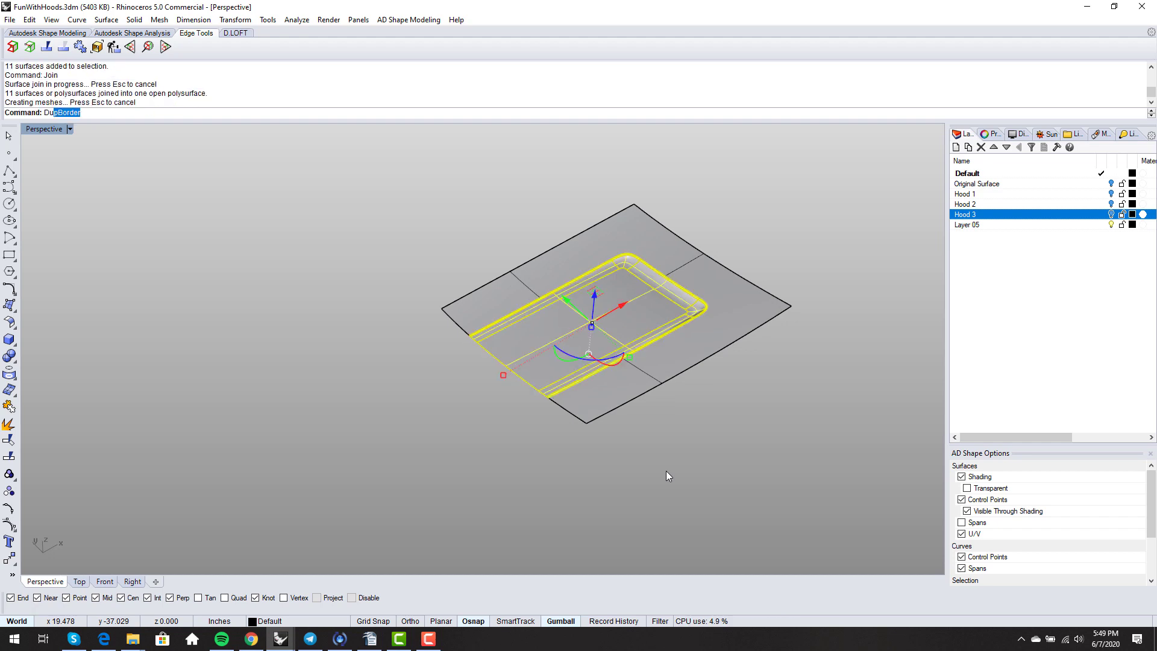
pyautogui.press('Return')
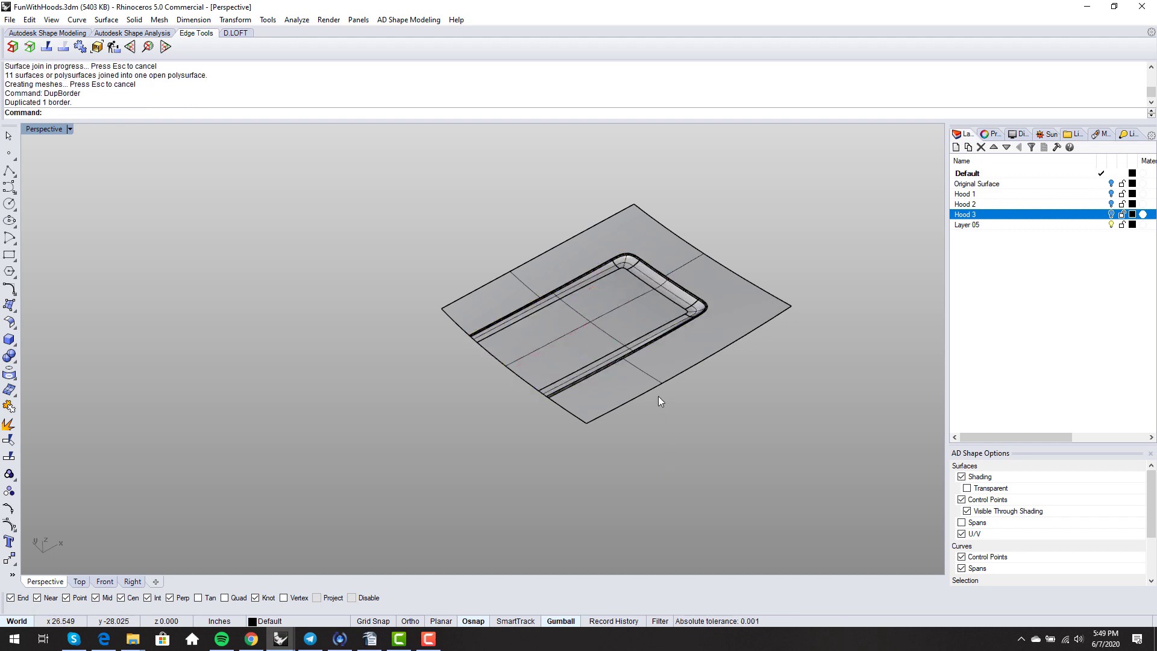
# - Untrim the base surface's front edge to restore the full hood surface
pyautogui.write('untrim')
pyautogui.press('Return')
pyautogui.click(577, 415)
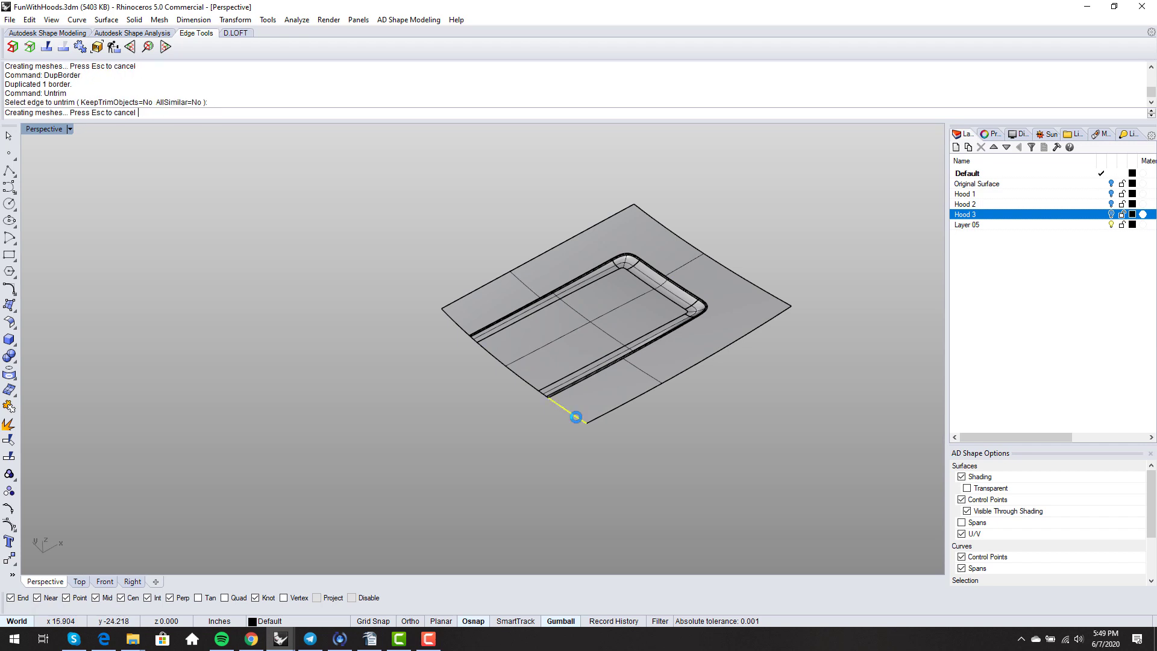
pyautogui.press('Return')
pyautogui.moveTo(576, 416)
pyautogui.mouseDown(button='right')
pyautogui.moveTo(603, 406)
pyautogui.moveTo(571, 397)
pyautogui.mouseUp(button='right')
# - Split the hood base surface with the scoop outline curve into 2 pieces
pyautogui.write('split')
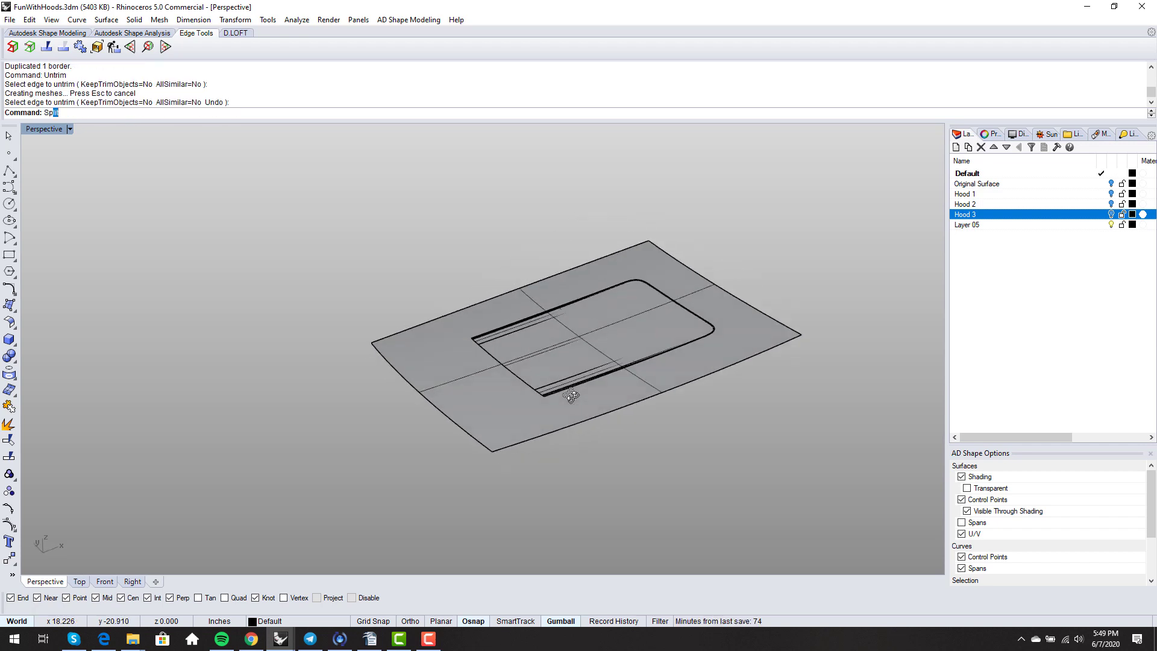
pyautogui.press('Return')
pyautogui.click(547, 400)
pyautogui.press('Return')
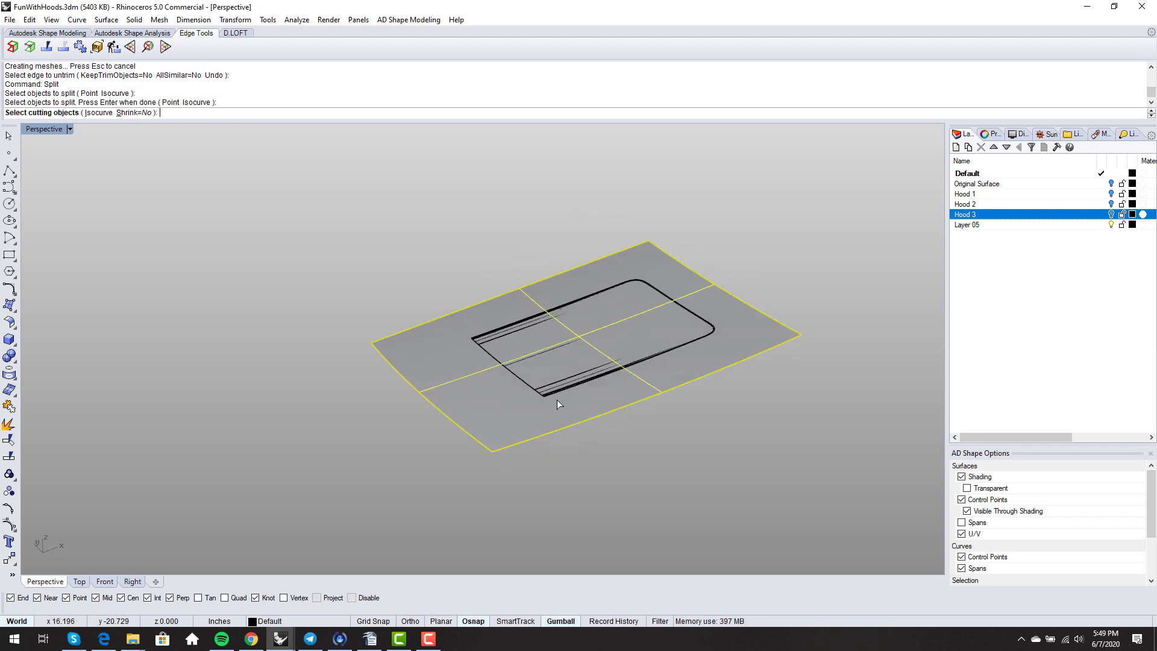
pyautogui.click(565, 390)
pyautogui.press('Return')
pyautogui.press('Return')
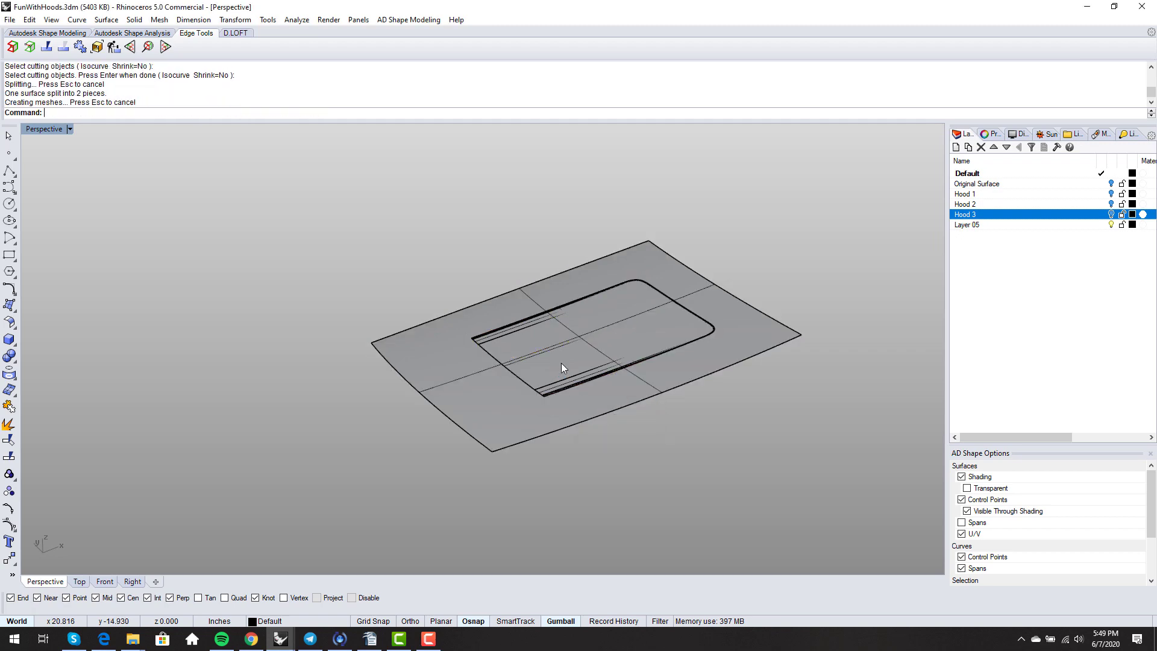
# - Delete the inner patch covering the scoop and the leftover curve along the front edge
pyautogui.click(562, 363)
pyautogui.press('Return')
pyautogui.press('Delete')
pyautogui.scroll(5, 555, 384)
pyautogui.click(497, 381)
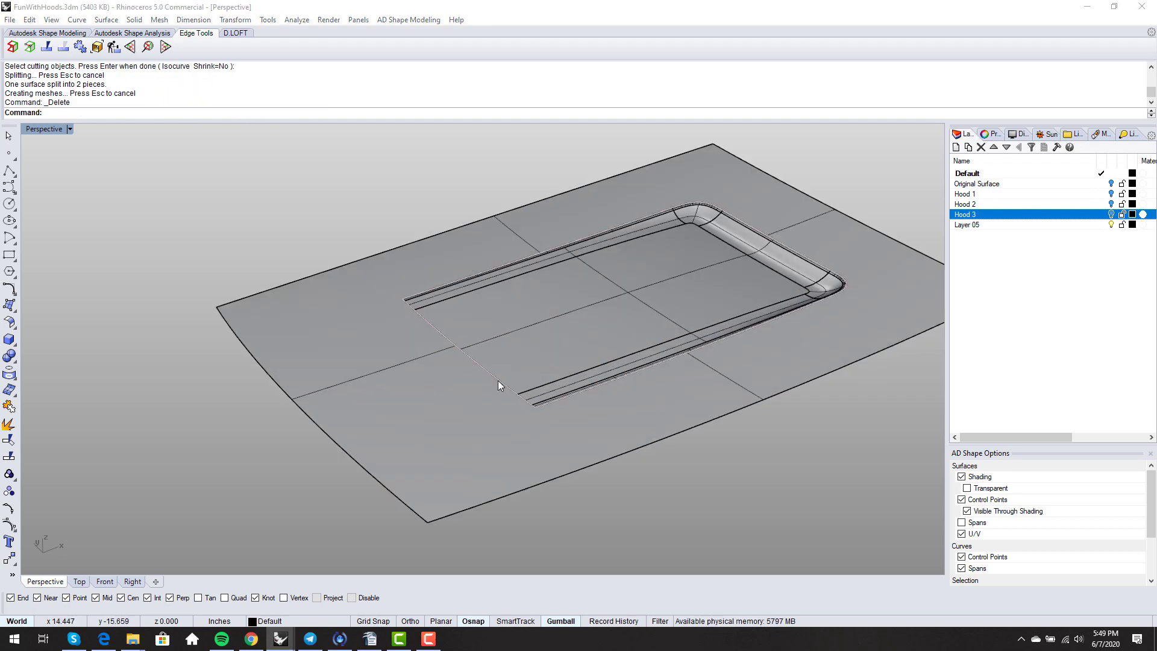
pyautogui.press('Return')
pyautogui.press('Delete')
# - Switch the viewport to Rendered display to inspect the recess
pyautogui.moveTo(492, 398)
pyautogui.mouseDown(button='right')
pyautogui.moveTo(543, 414)
pyautogui.moveTo(542, 454)
pyautogui.mouseUp(button='right')
pyautogui.scroll(-5, 543, 414)
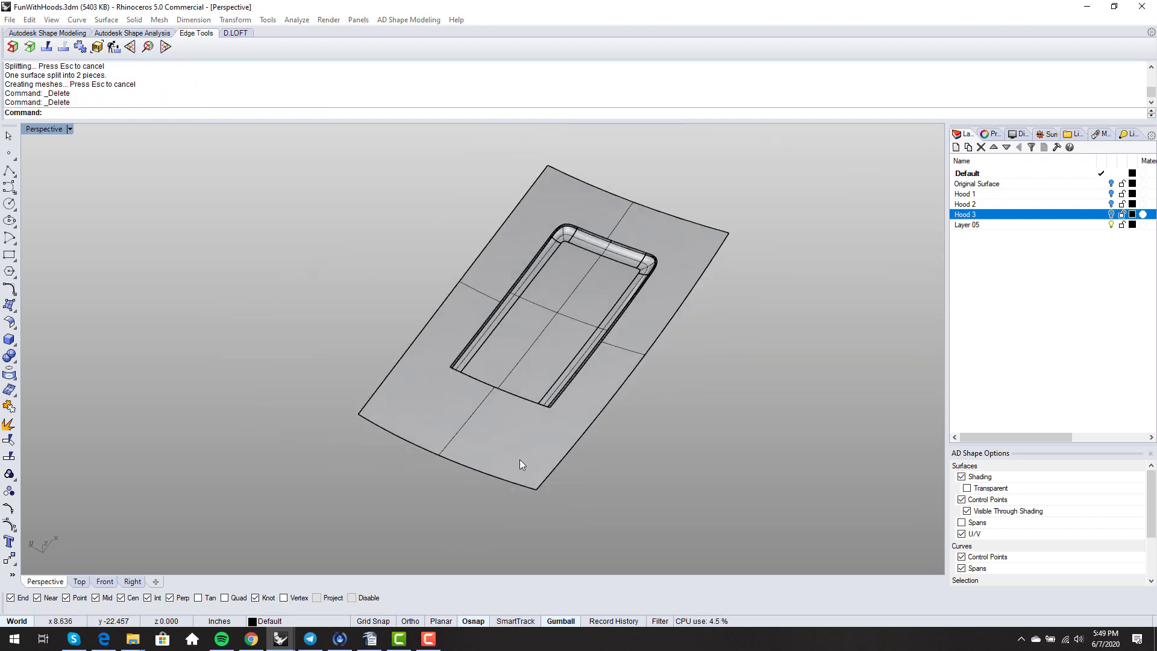
pyautogui.middleClick(519, 460)
pyautogui.click(508, 465)
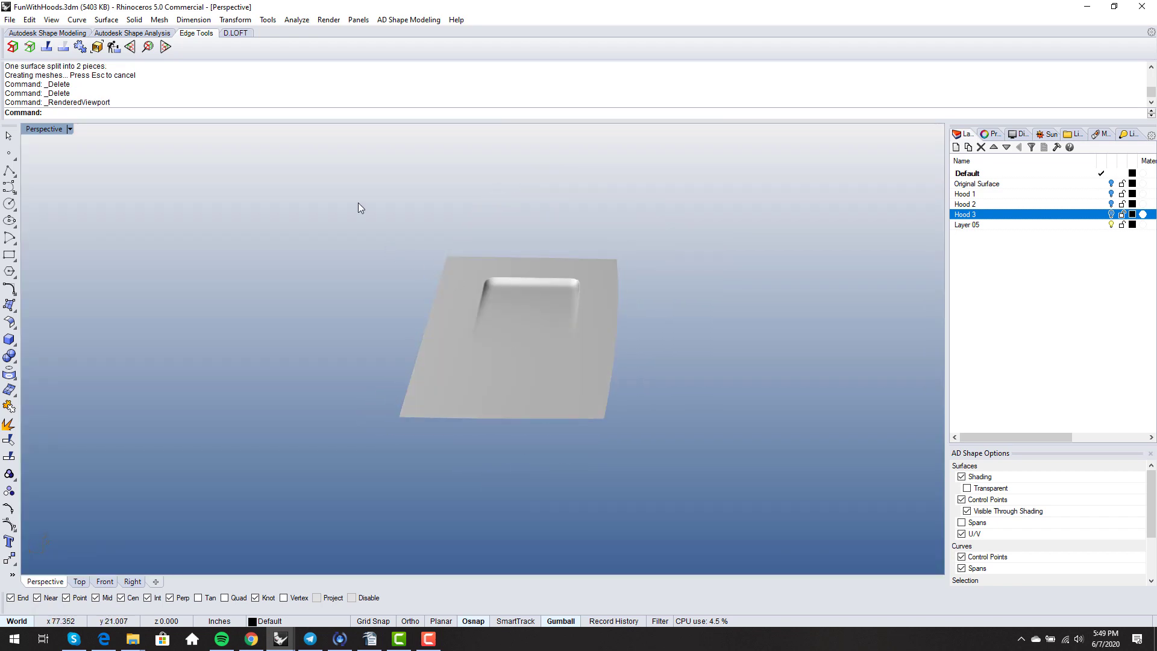
# - Join the hood and scoop surfaces into one polysurface and show its naked edges
pyautogui.moveTo(356, 200); pyautogui.dragTo(680, 475)
pyautogui.moveTo(679, 480); pyautogui.dragTo(667, 486, button='right')
pyautogui.write('join')
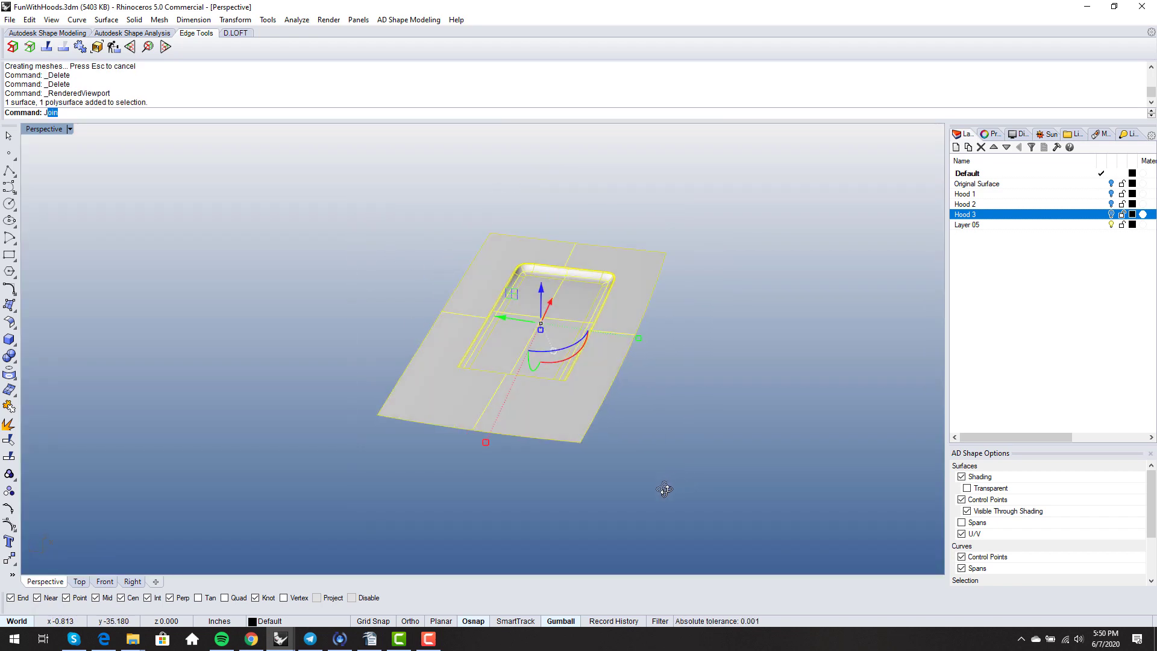
pyautogui.press('Return')
pyautogui.write('showedges')
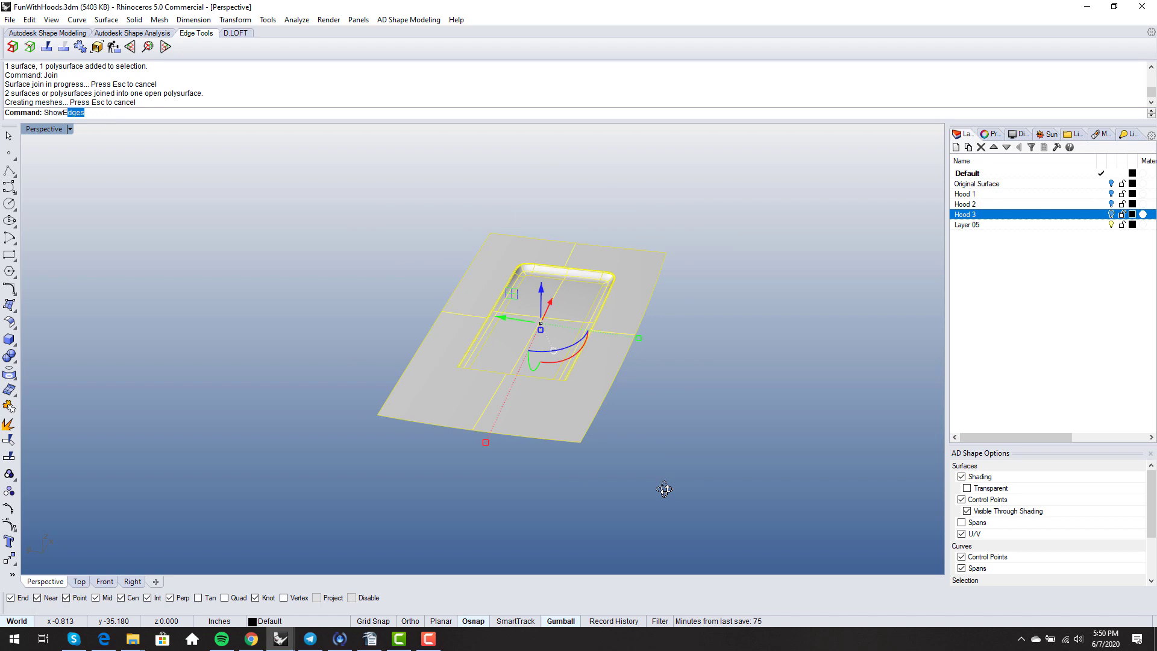
pyautogui.press('Return')
# - Mirror the hood across the X axis and join both halves into one polysurface
pyautogui.moveTo(660, 408); pyautogui.dragTo(627, 435, button='right')
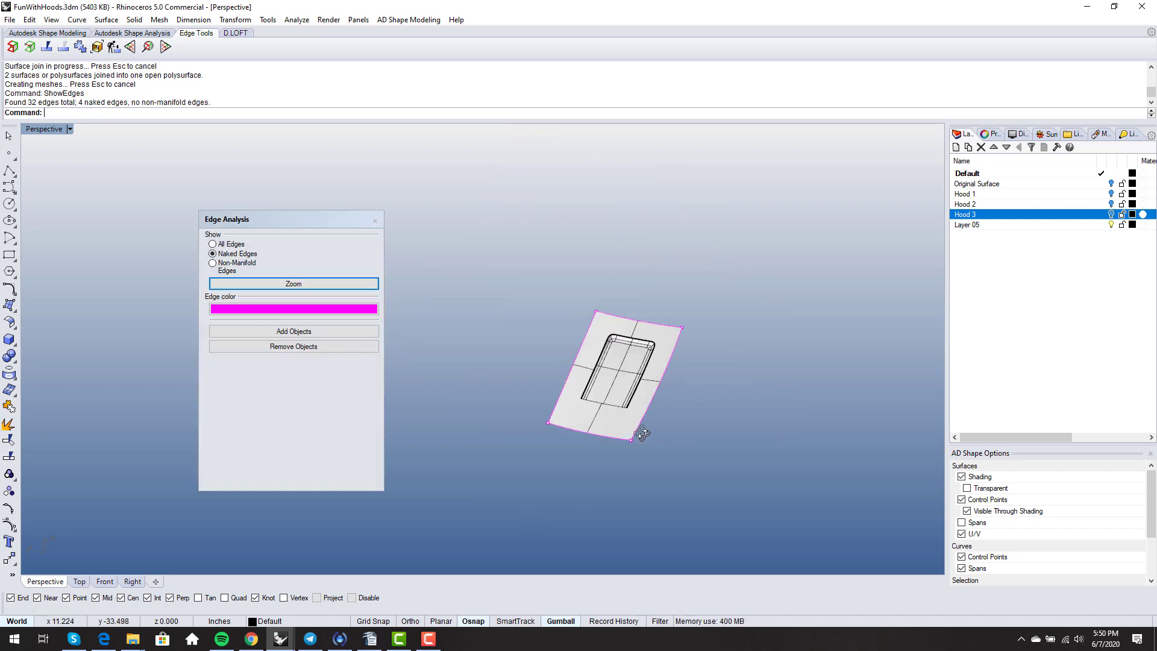
pyautogui.click(627, 435)
pyautogui.write('mirror')
pyautogui.press('Return')
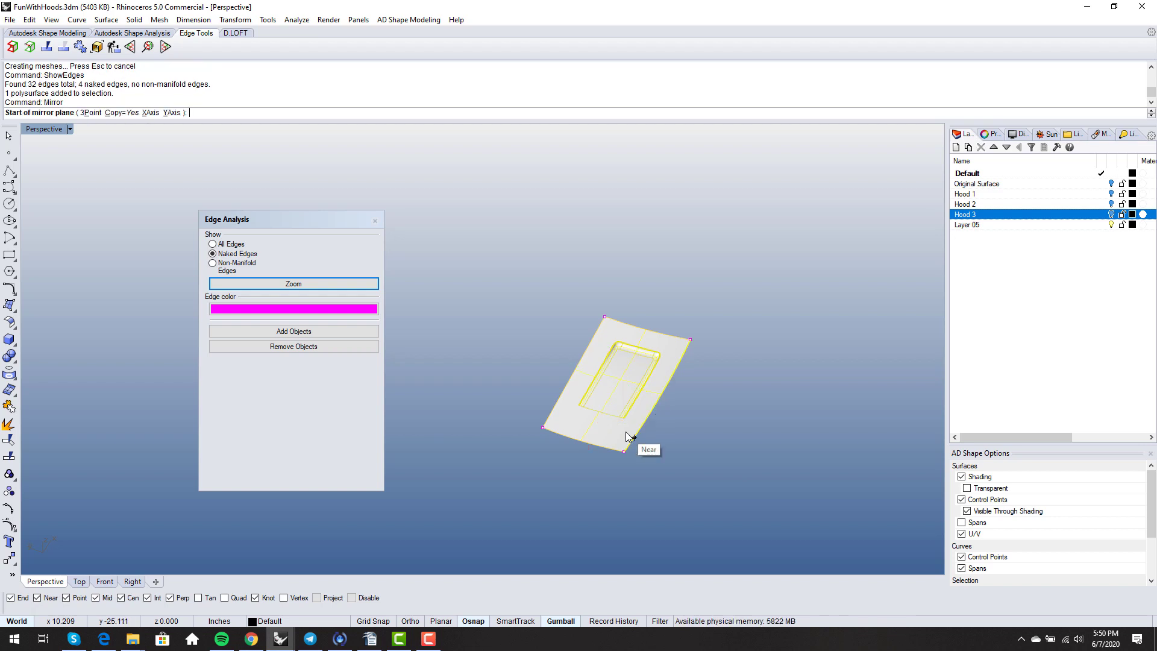
pyautogui.click(146, 113)
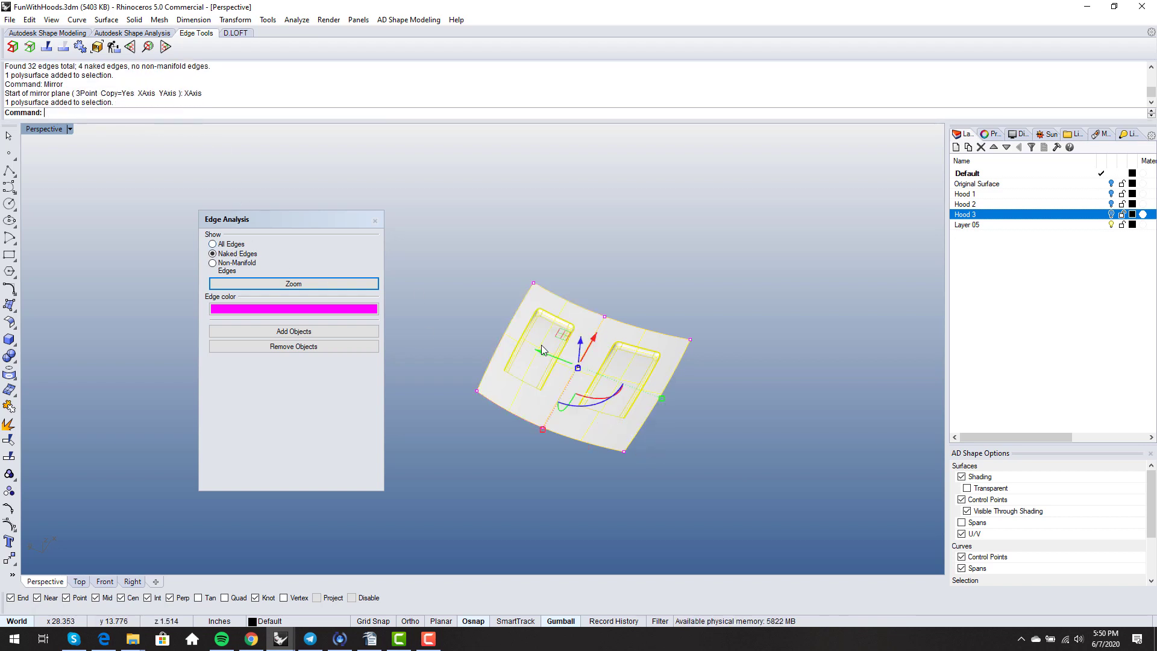
pyautogui.moveTo(541, 344); pyautogui.dragTo(573, 384, button='right')
pyautogui.hotkey('ctrl', 'j')
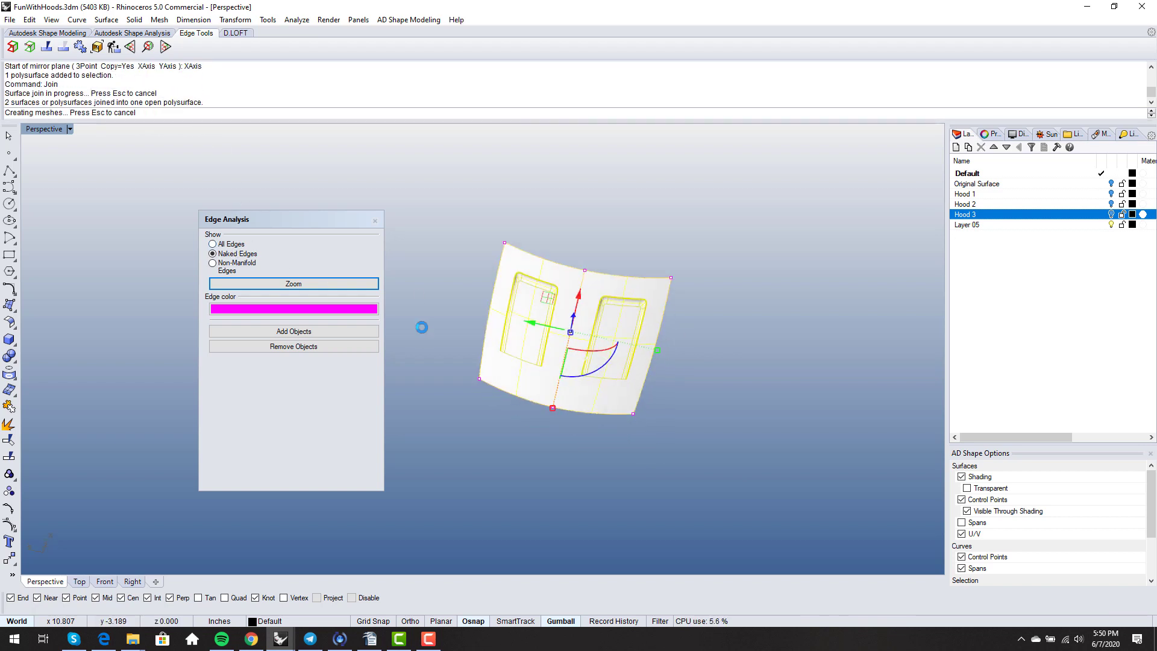
# - Inspect the joined twin-scoop hood's edges and close the Edge Analysis dialog
pyautogui.click(688, 398)
pyautogui.moveTo(688, 397); pyautogui.dragTo(689, 358, button='right')
pyautogui.scroll(5, 693, 351)
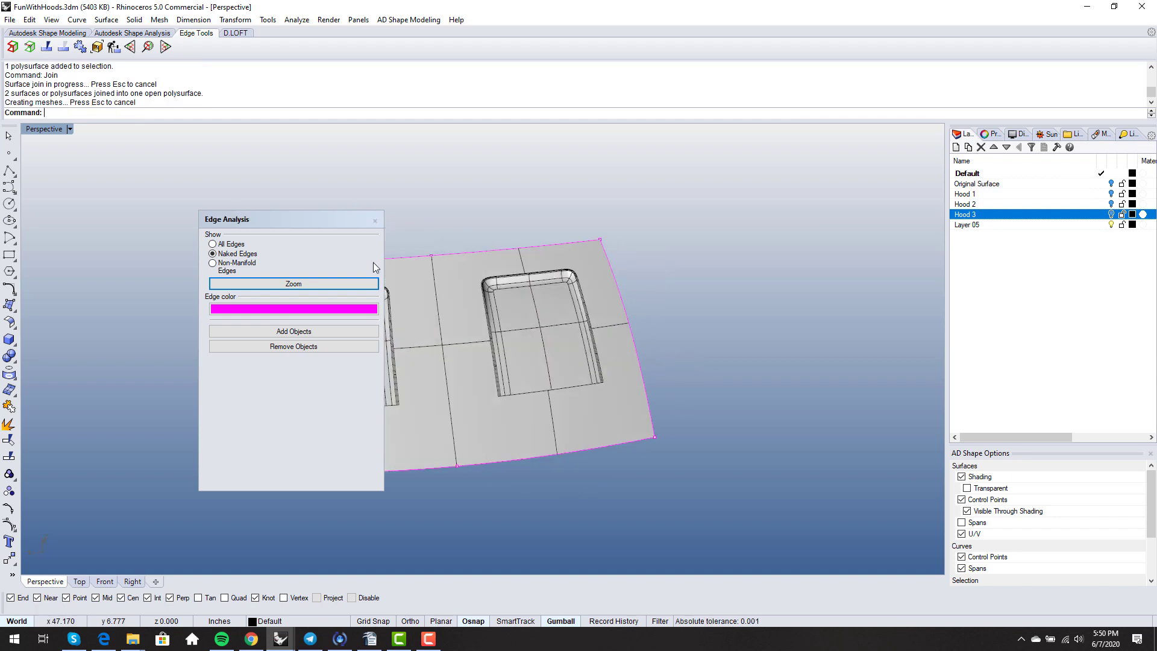
pyautogui.click(376, 221)
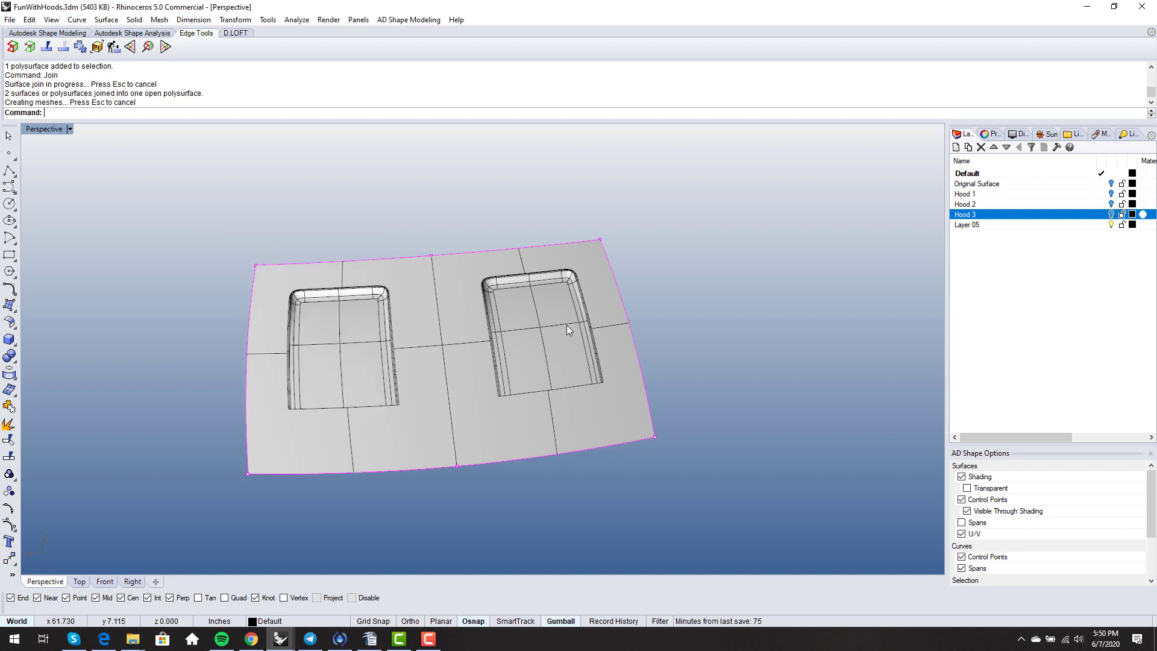
pyautogui.moveTo(567, 324)
pyautogui.mouseDown(button='right')
pyautogui.moveTo(540, 429)
pyautogui.moveTo(589, 444)
pyautogui.moveTo(611, 340)
pyautogui.moveTo(380, 364)
pyautogui.moveTo(439, 313)
pyautogui.moveTo(442, 335)
pyautogui.moveTo(315, 406)
pyautogui.moveTo(482, 426)
pyautogui.moveTo(429, 465)
pyautogui.moveTo(380, 390)
pyautogui.moveTo(344, 372)
pyautogui.moveTo(333, 479)
pyautogui.moveTo(500, 400)
pyautogui.moveTo(392, 406)
pyautogui.moveTo(485, 278)
pyautogui.moveTo(589, 284)
pyautogui.moveTo(525, 302)
pyautogui.moveTo(426, 412)
pyautogui.moveTo(300, 377)
pyautogui.moveTo(442, 416)
pyautogui.moveTo(452, 328)
pyautogui.moveTo(574, 297)
pyautogui.moveTo(654, 333)
pyautogui.moveTo(614, 387)
pyautogui.moveTo(627, 426)
pyautogui.moveTo(589, 344)
pyautogui.mouseUp(button='right')
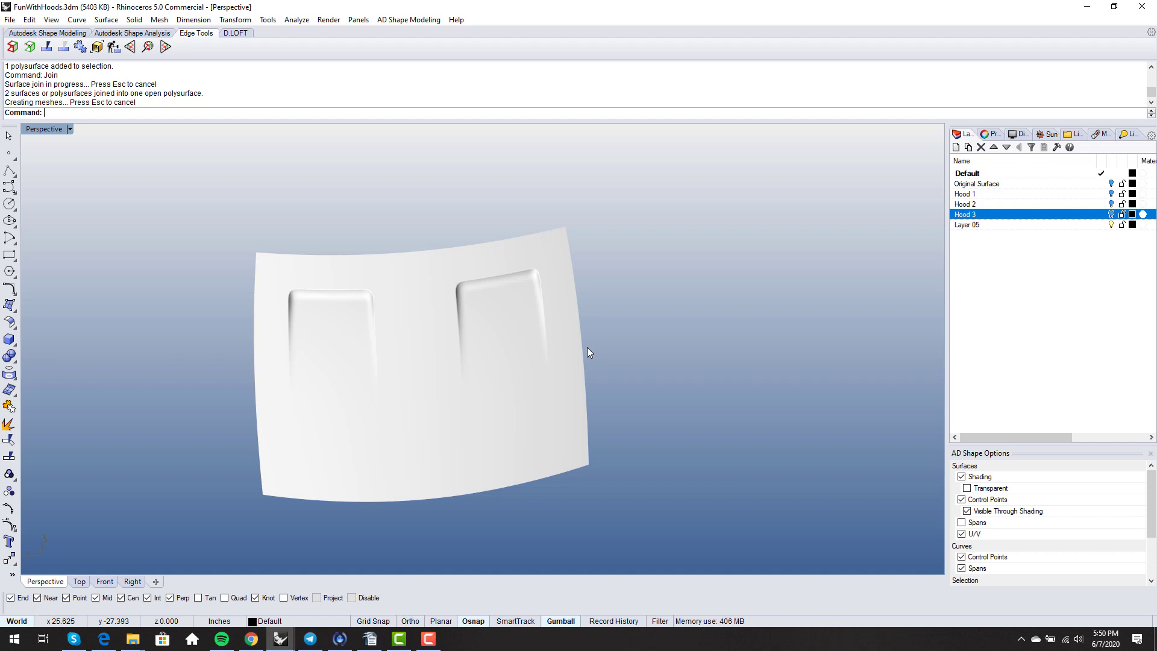
pyautogui.moveTo(588, 348); pyautogui.dragTo(610, 393, button='right')
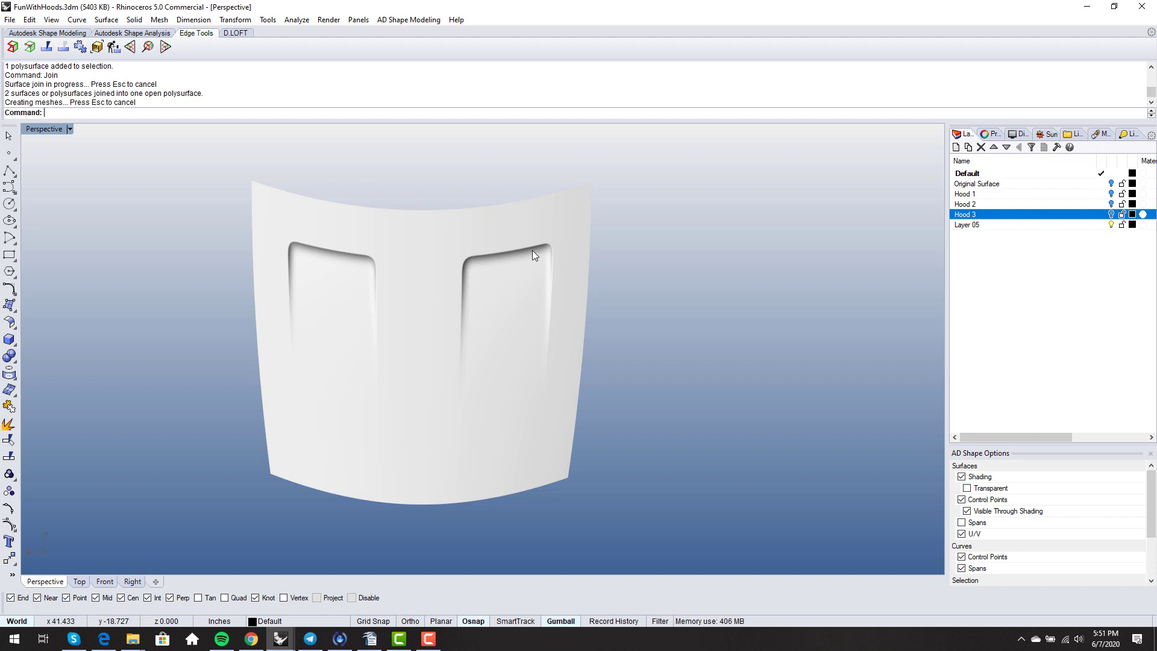
pyautogui.scroll(8, 532, 252)
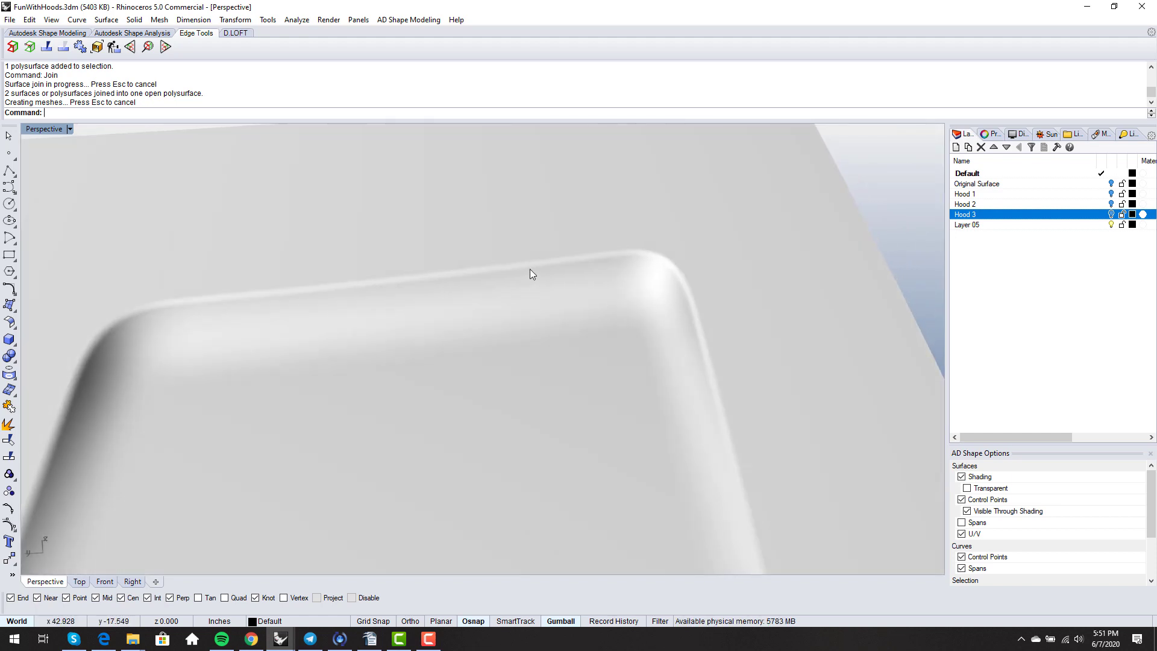
pyautogui.moveTo(530, 269); pyautogui.dragTo(446, 298, button='right')
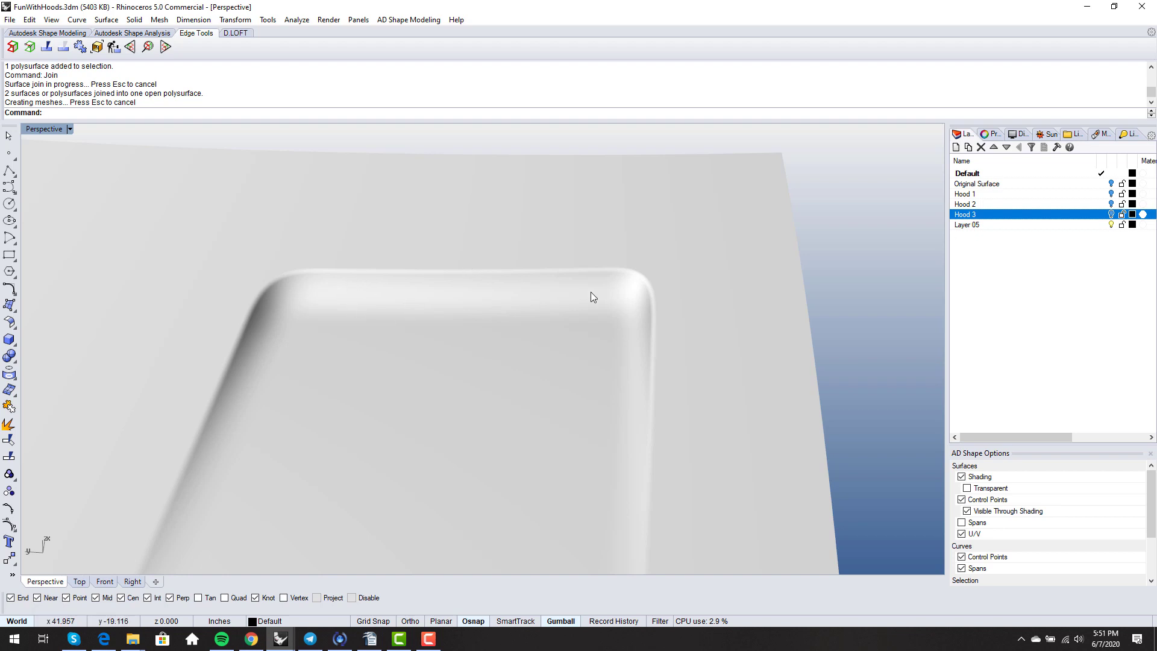
pyautogui.moveTo(516, 285); pyautogui.dragTo(568, 242, button='right')
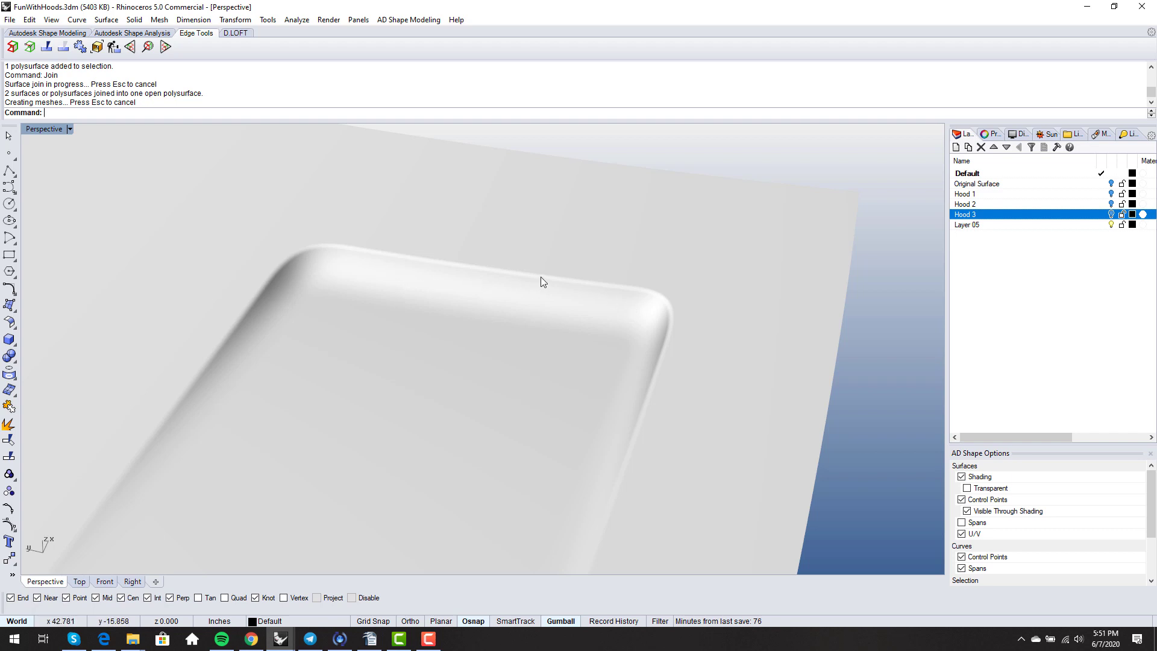
pyautogui.moveTo(541, 278); pyautogui.dragTo(577, 313, button='right')
pyautogui.scroll(-5, 569, 301)
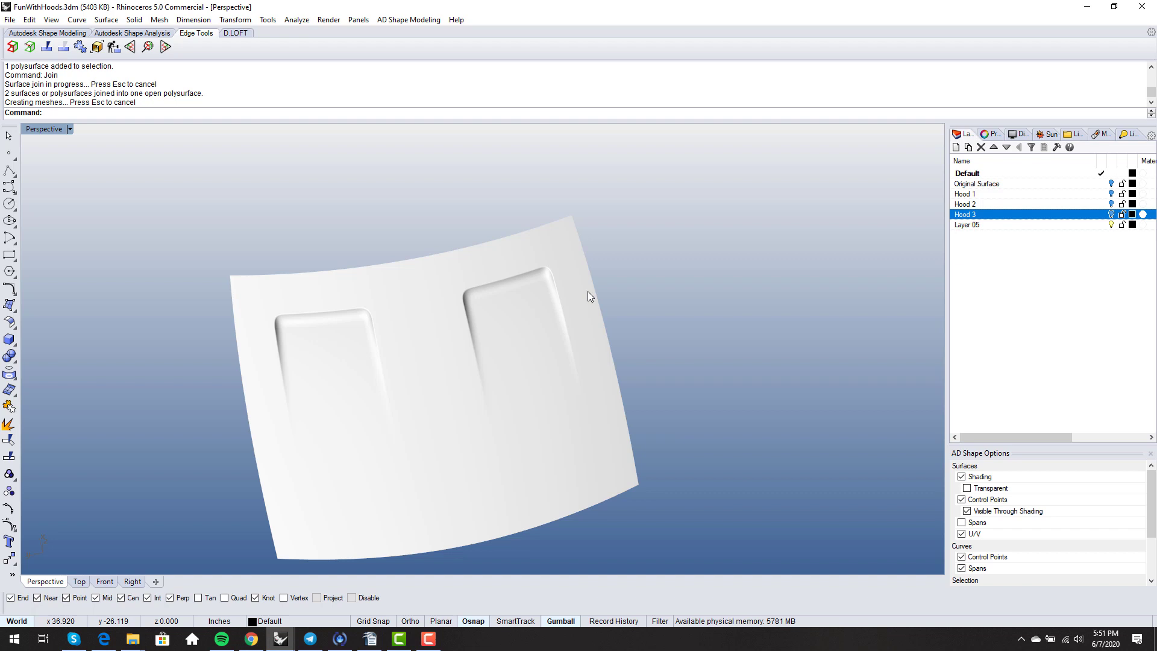
pyautogui.moveTo(588, 291); pyautogui.dragTo(590, 432, button='right')
pyautogui.scroll(7, 592, 284)
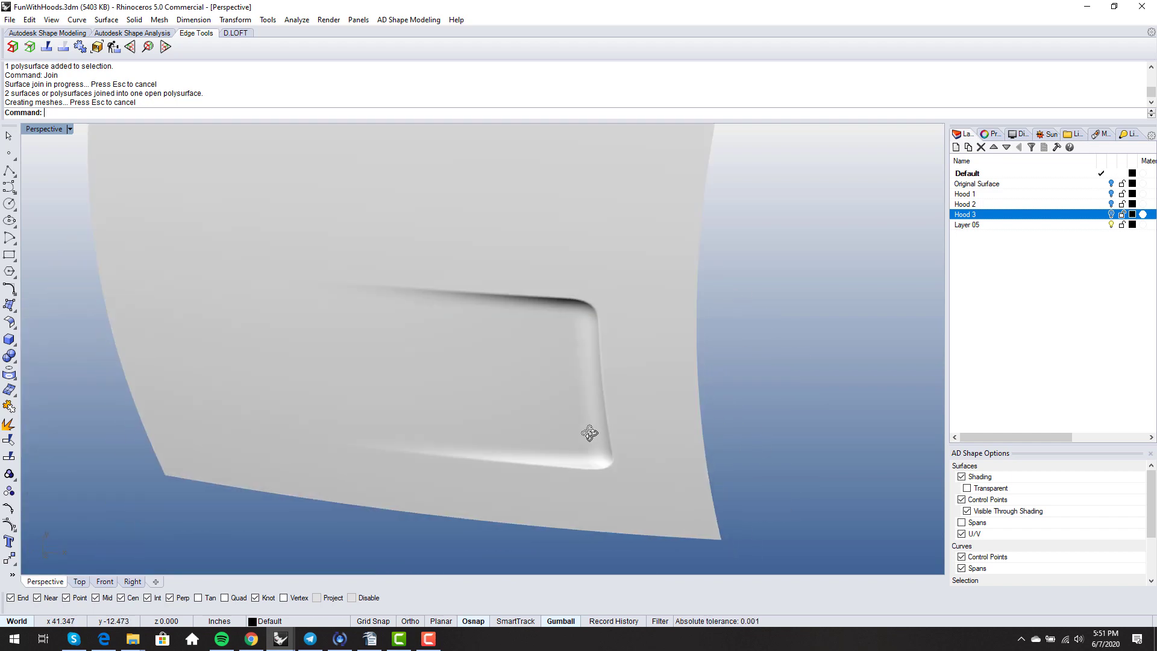
pyautogui.scroll(-8, 673, 258)
pyautogui.moveTo(672, 259); pyautogui.dragTo(729, 297, button='right')
pyautogui.scroll(6, 658, 383)
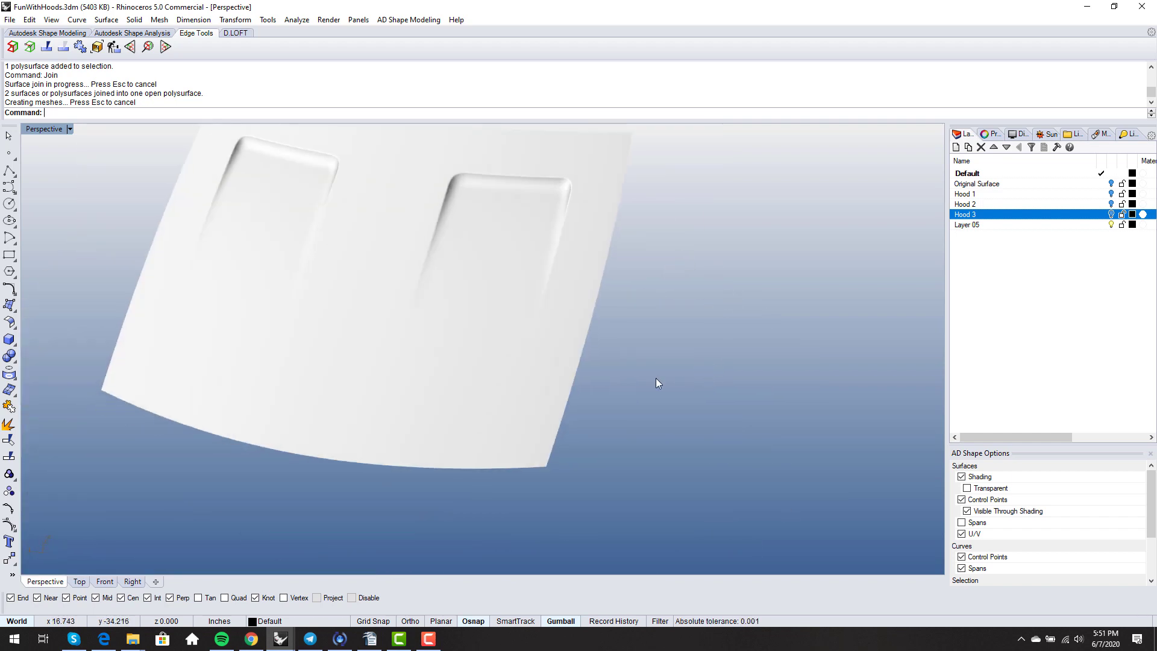
pyautogui.scroll(-3, 657, 383)
pyautogui.moveTo(687, 398); pyautogui.dragTo(517, 362, button='right')
pyautogui.scroll(5, 542, 358)
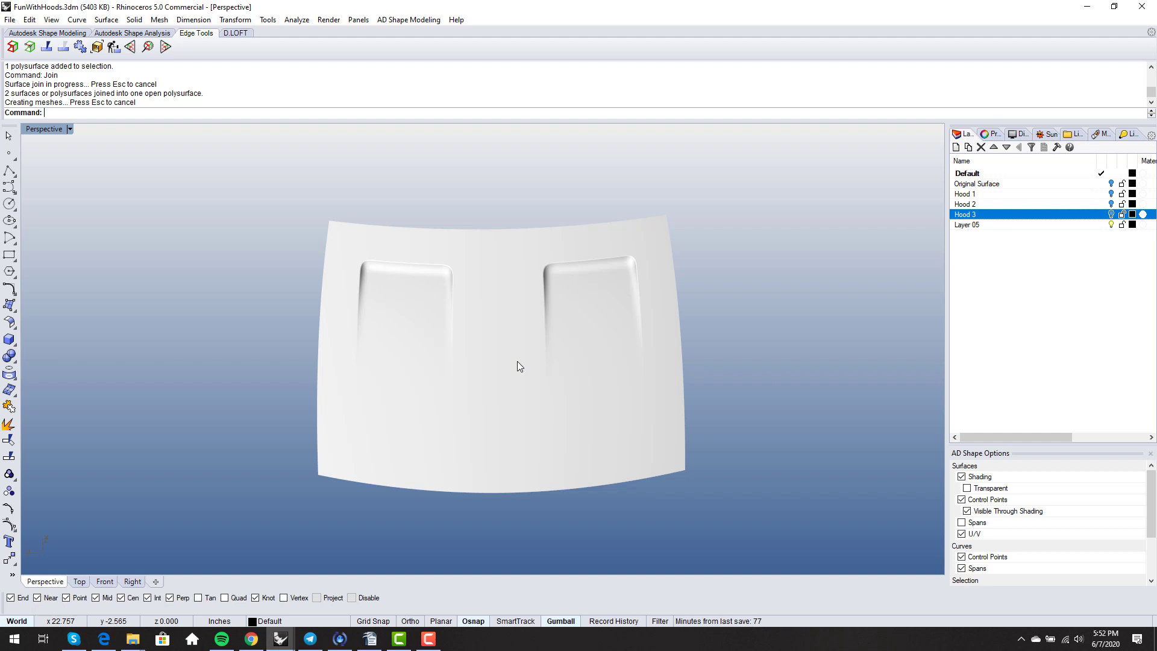
pyautogui.moveTo(654, 360); pyautogui.dragTo(473, 299, button='right')
pyautogui.moveTo(488, 330); pyautogui.dragTo(473, 337, button='right')
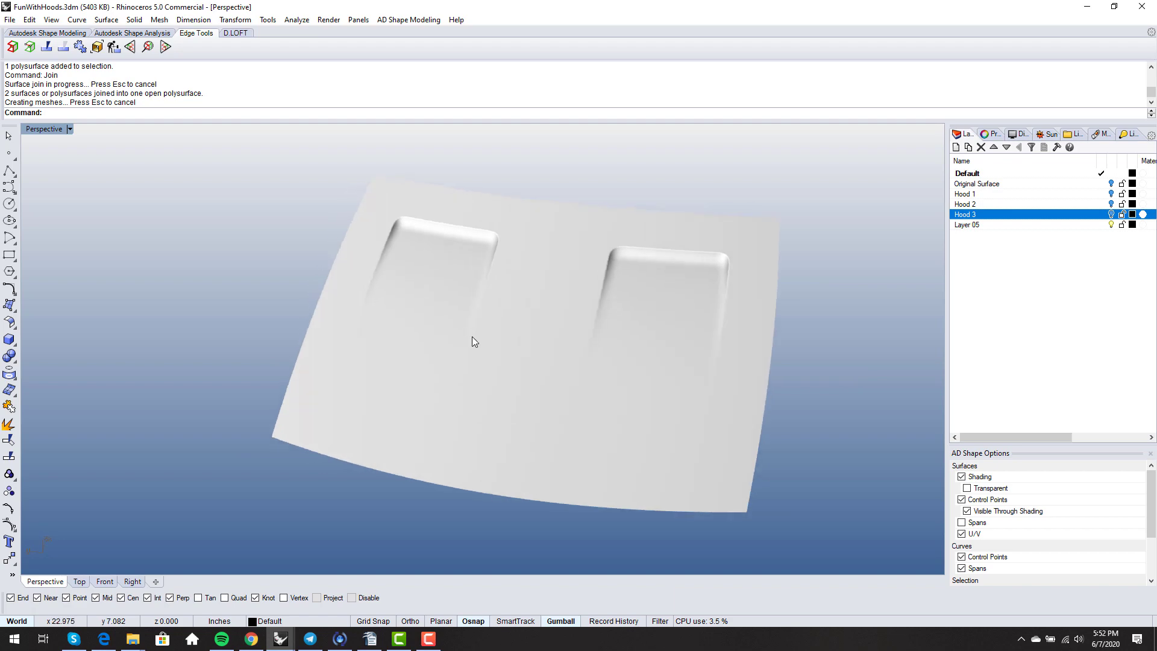